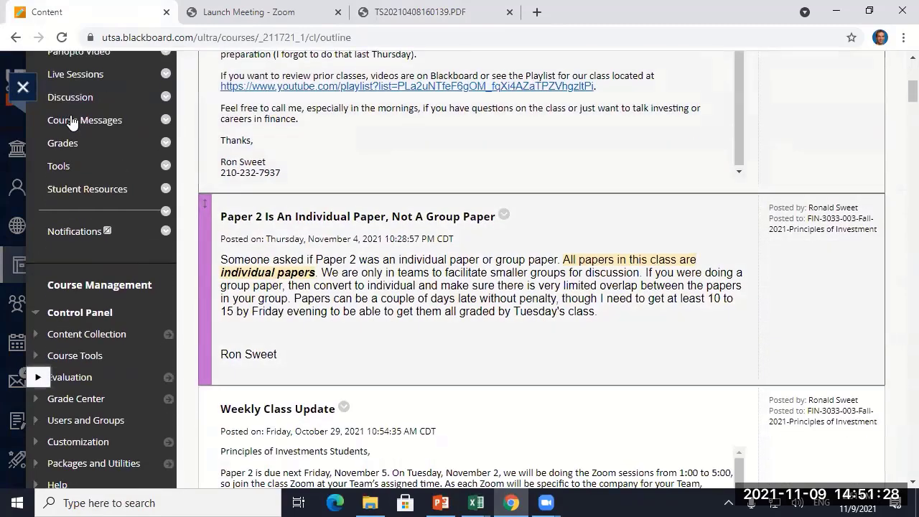
# Open the Paper Descriptions folder in the course's Content area.
pyautogui.scroll(2, 72, 119)
pyautogui.click(64, 172)
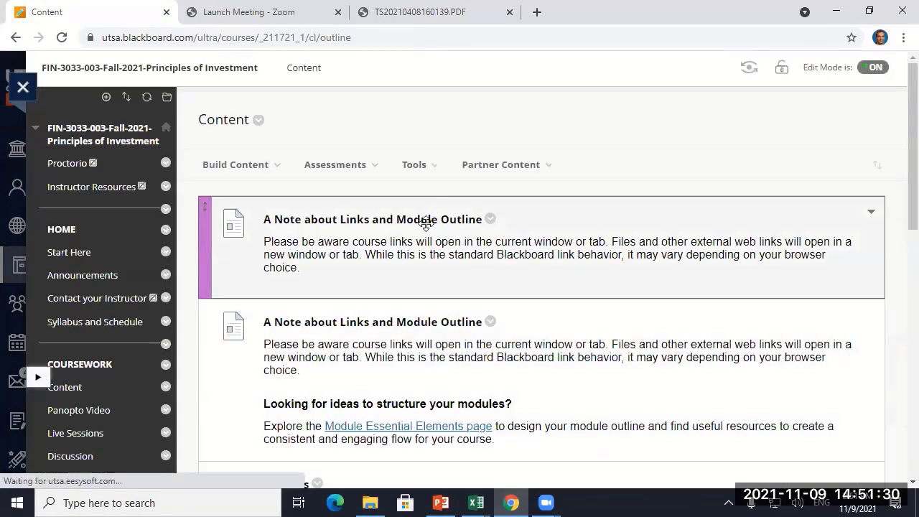
pyautogui.scroll(-6, 395, 226)
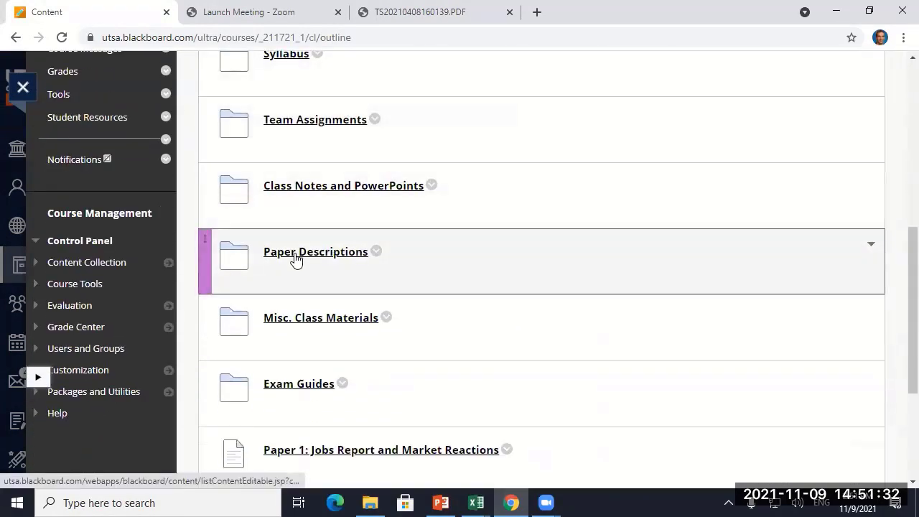
pyautogui.click(296, 260)
# Download and open the Papers 3 and 4 Supporting Charts presentation, and enable editing in it.
pyautogui.scroll(-2, 454, 211)
pyautogui.scroll(-3, 450, 212)
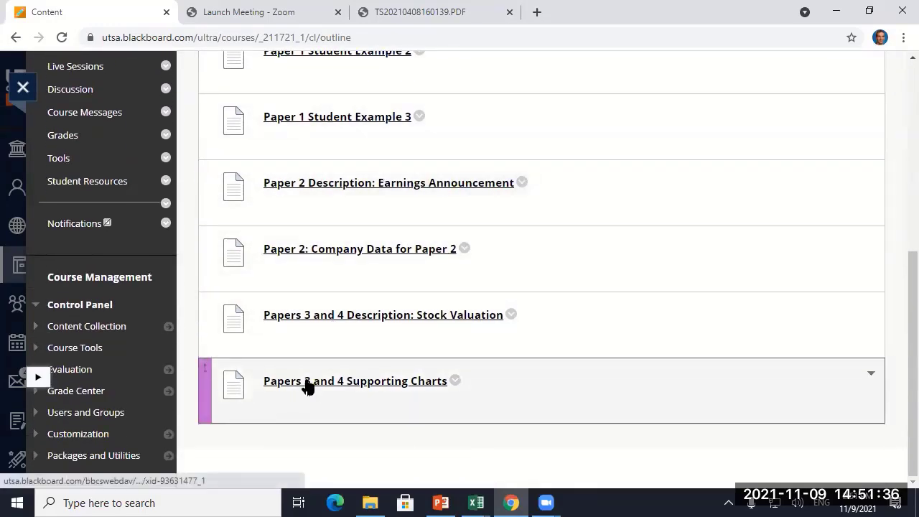
pyautogui.click(307, 386)
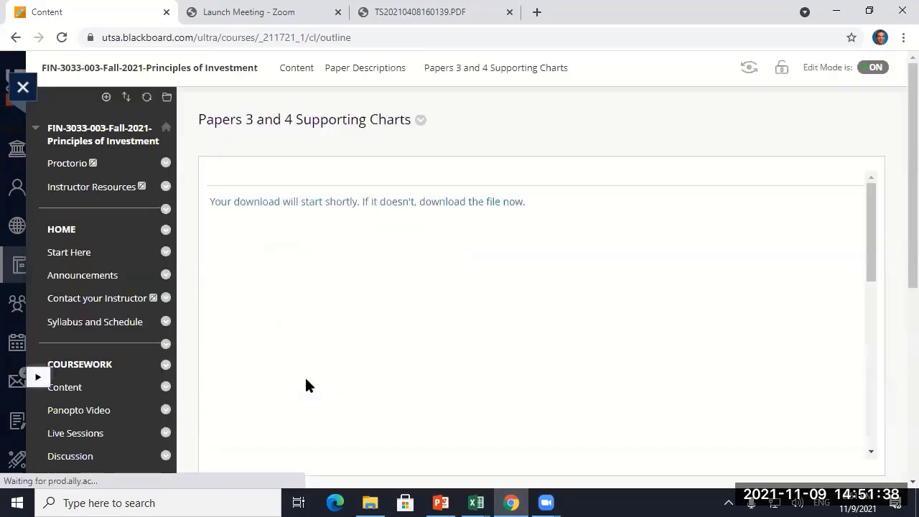
pyautogui.click(67, 472)
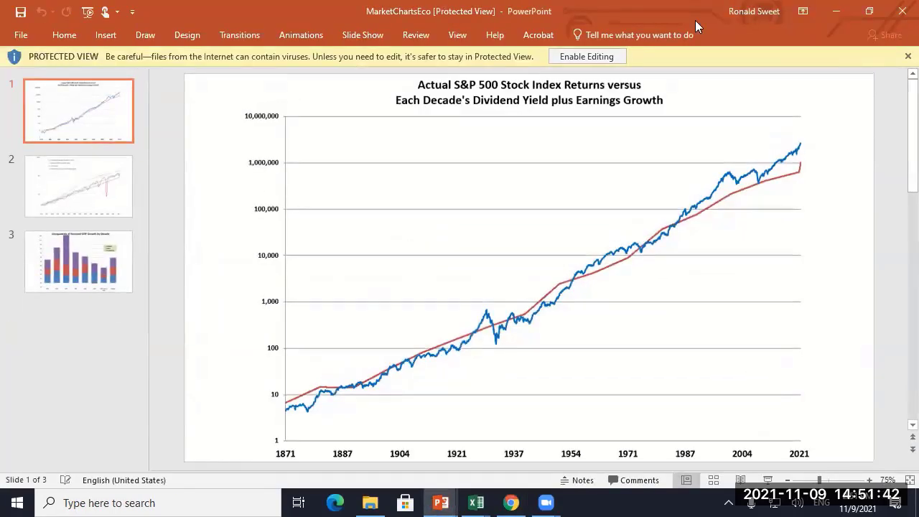
pyautogui.click(586, 56)
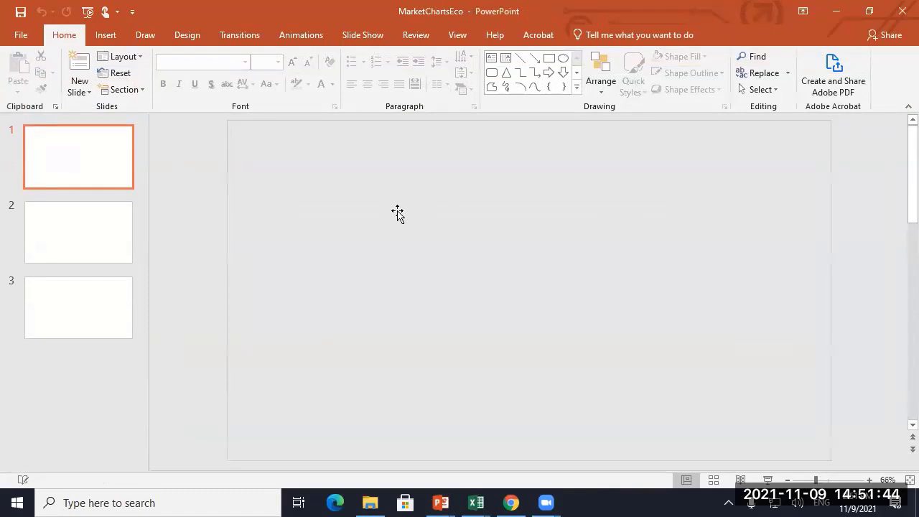
# Look through the presentation's charts, viewing the earnings and GDP growth slide and the Components of Nominal GDP Growth by Decade slide.
pyautogui.scroll(-3, 175, 366)
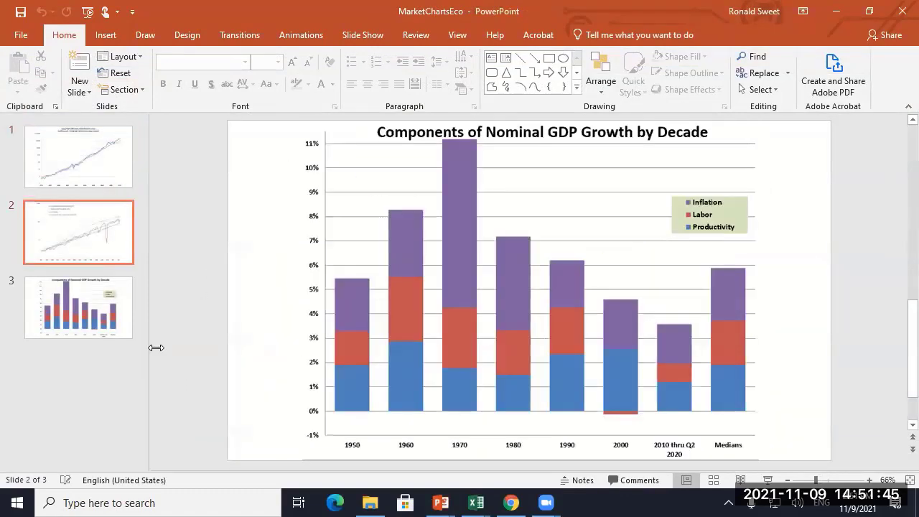
pyautogui.click(53, 235)
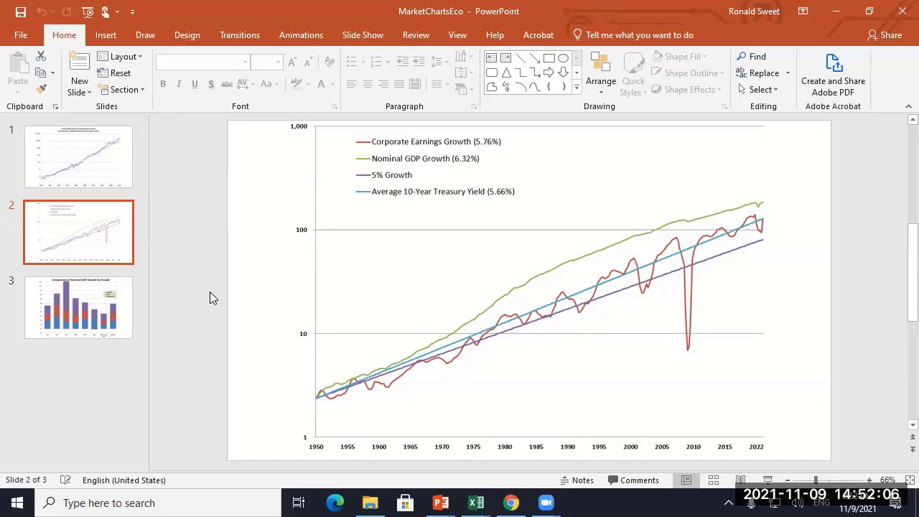
pyautogui.click(67, 300)
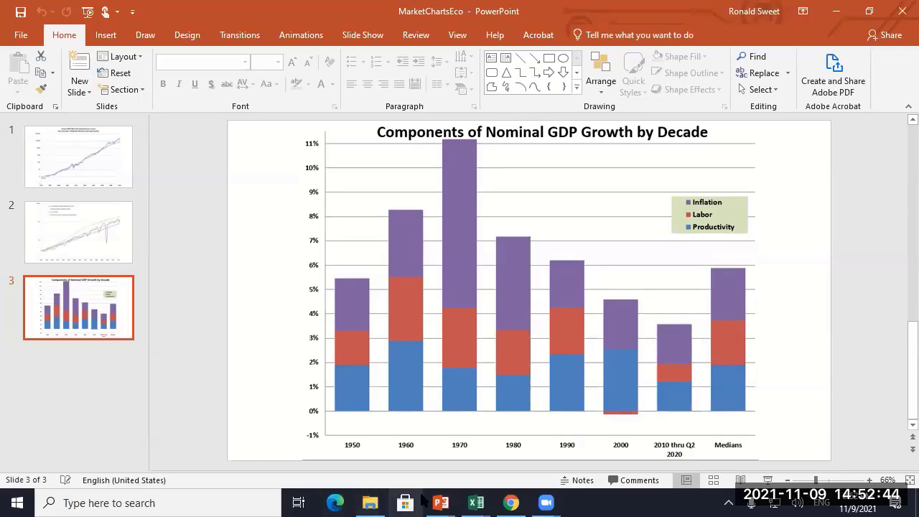
# Switch to the Bond SpreadsFeb2020 workbook in Excel and add a new blank worksheet, enlarged to 175%.
pyautogui.click(475, 503)
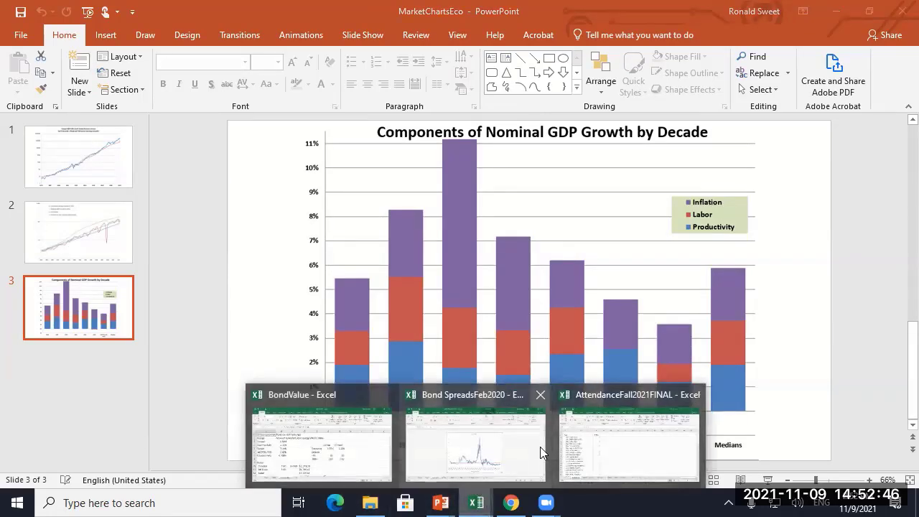
pyautogui.click(503, 456)
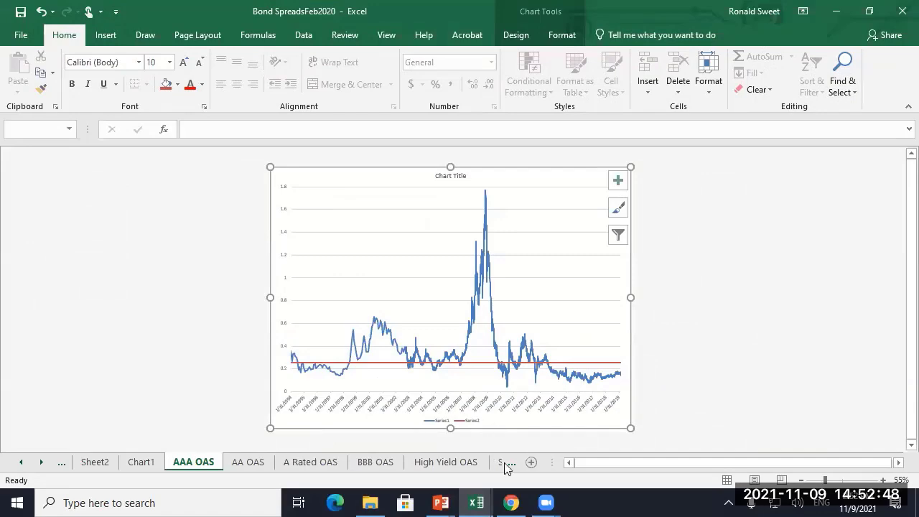
pyautogui.click(532, 463)
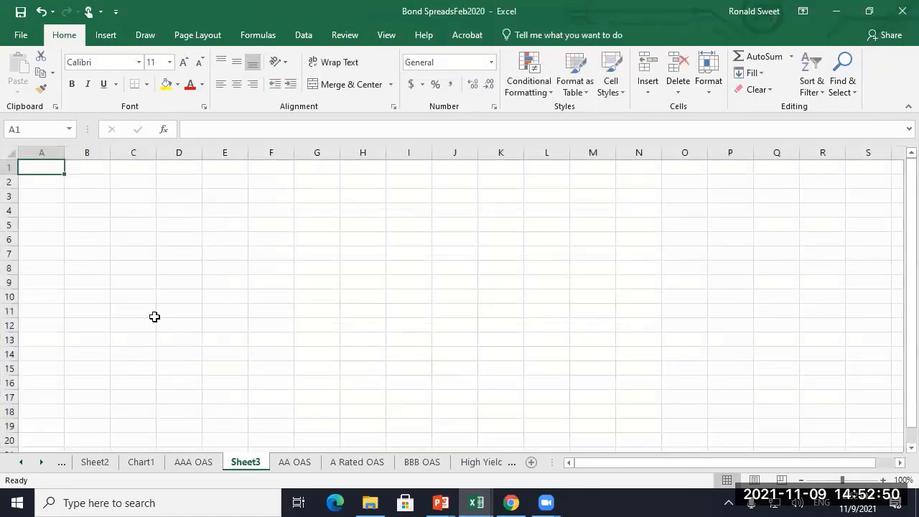
pyautogui.scroll(4, 154, 318)
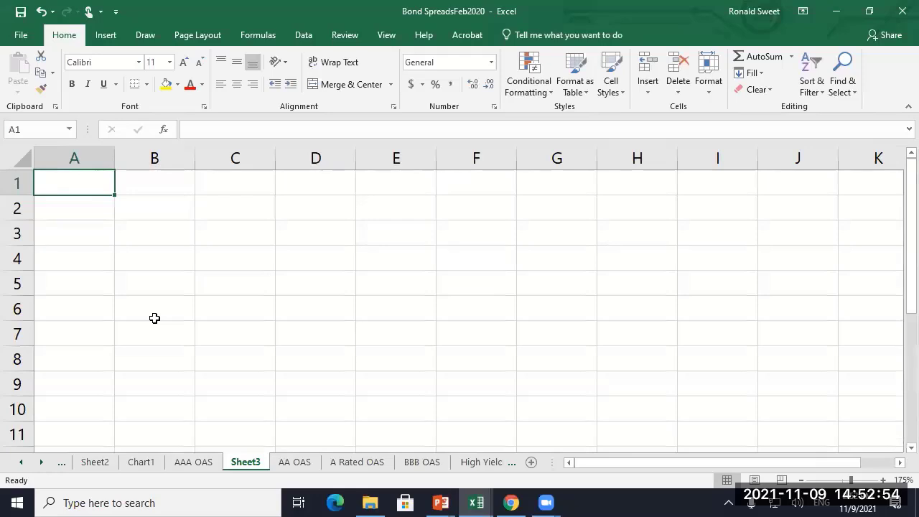
# Enter the heading "I make 8% a week without risk" in cell A1.
pyautogui.write('I')
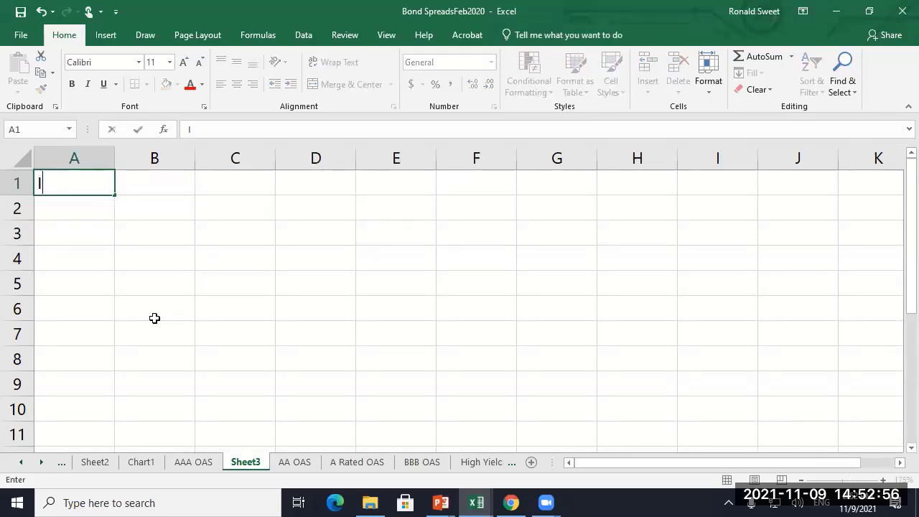
pyautogui.write(' make 8')
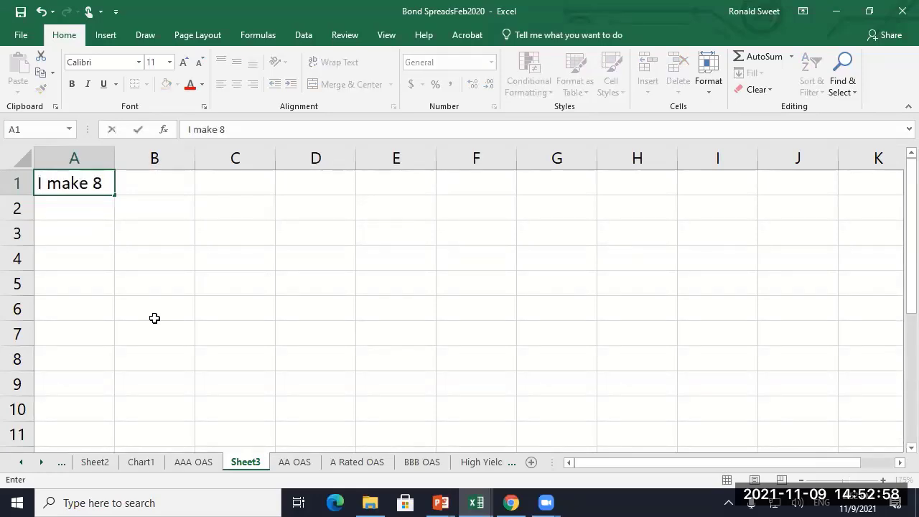
pyautogui.write('% a week without risk')
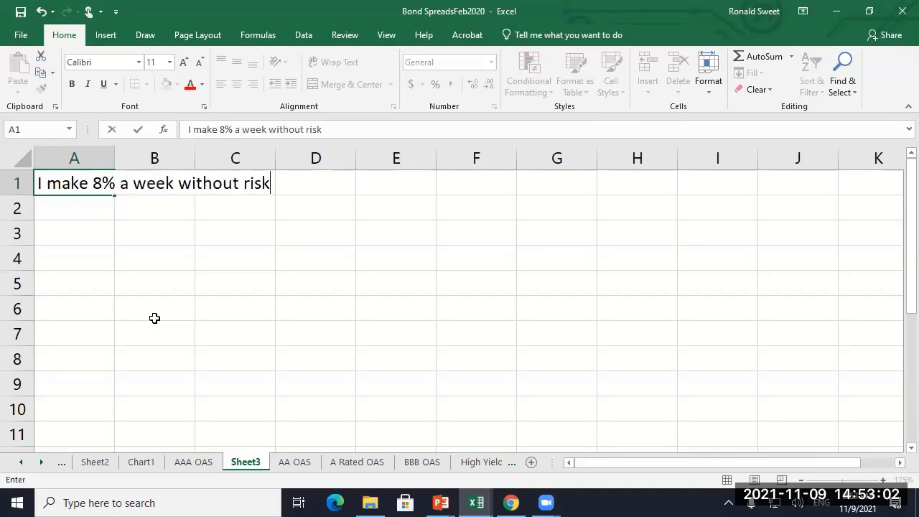
pyautogui.press('Return')
pyautogui.press('Return')
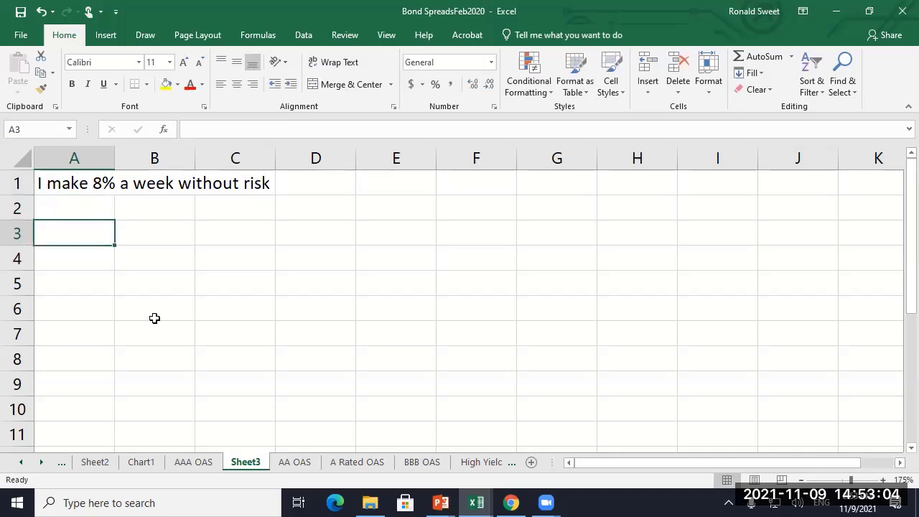
# Enter the formula +1000*(1.08) in cell A3 for one week's growth on 1000.
pyautogui.write('+1000')
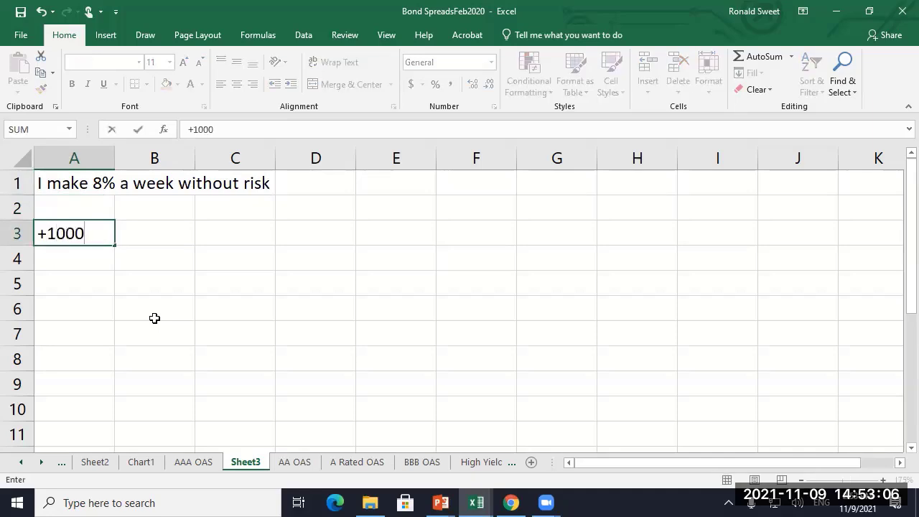
pyautogui.write('*(1.08(')
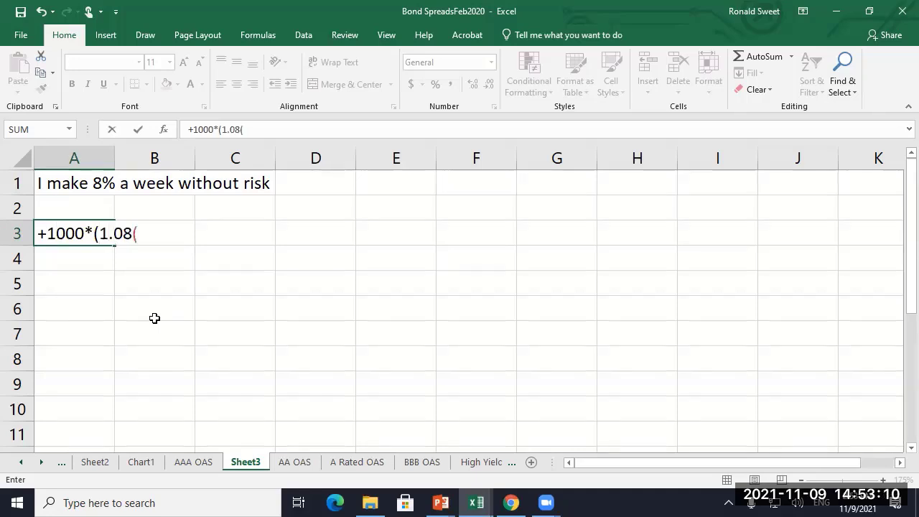
pyautogui.press('BackSpace')
pyautogui.write(')')
pyautogui.press('Return')
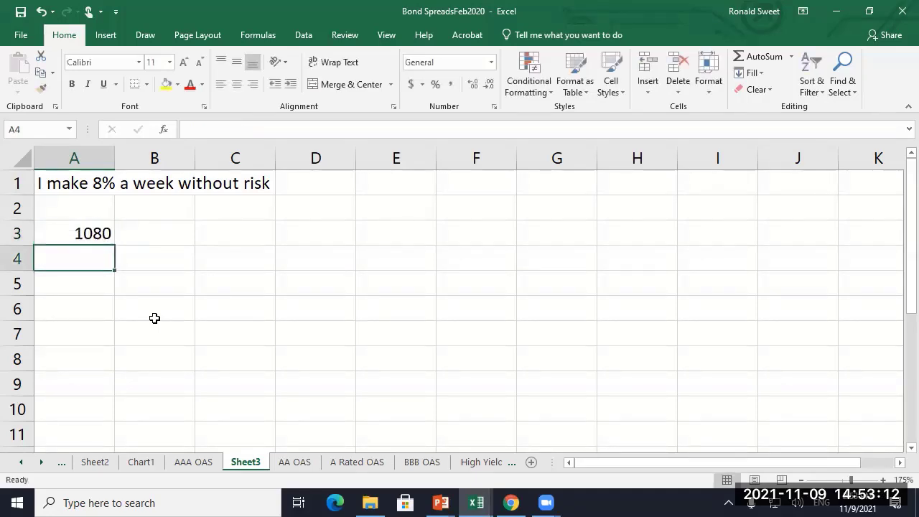
# Calculate the number of weeks with +10*52 in A4 and extend the A3 formula to =1000*(1.08)^A4.
pyautogui.write('+10*52')
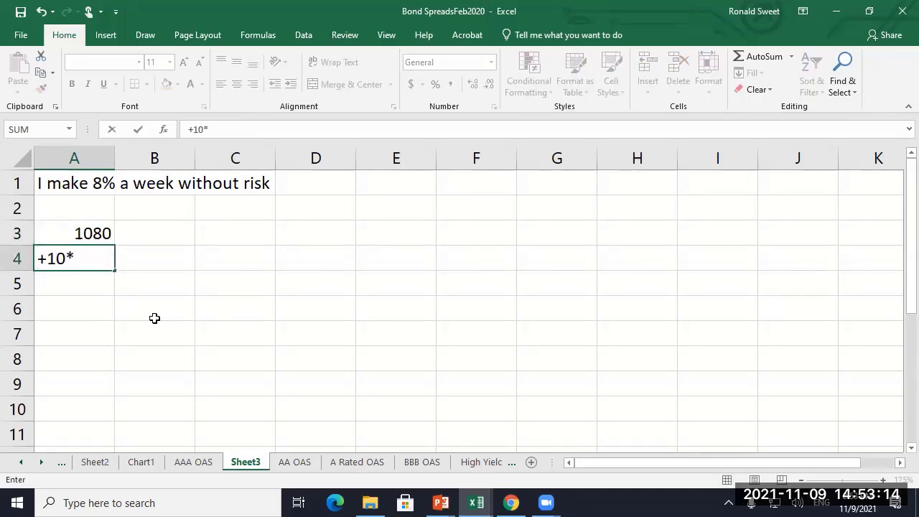
pyautogui.press('Return')
pyautogui.press('Up')
pyautogui.press('Up')
pyautogui.press('F2')
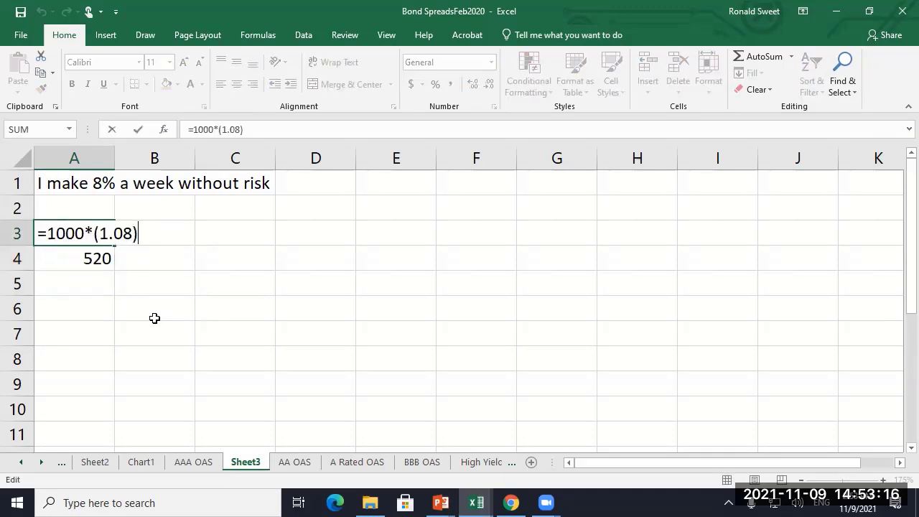
pyautogui.write('^')
pyautogui.click(85, 261)
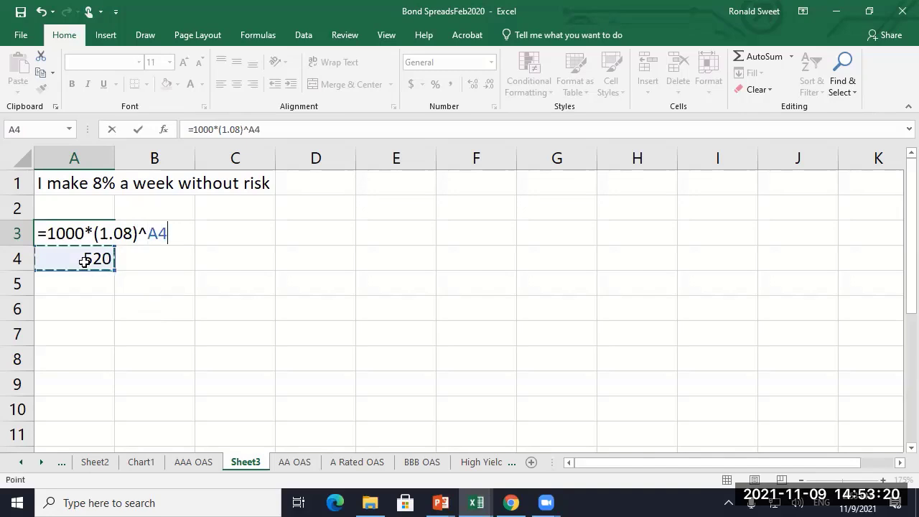
pyautogui.press('Return')
# Format the result in A3 as a dollar accounting amount without decimal places.
pyautogui.press('Up')
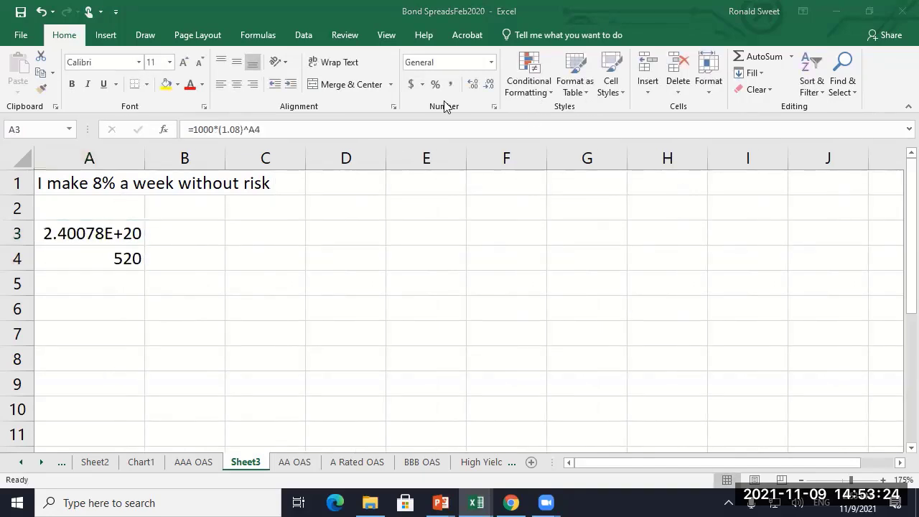
pyautogui.click(411, 84)
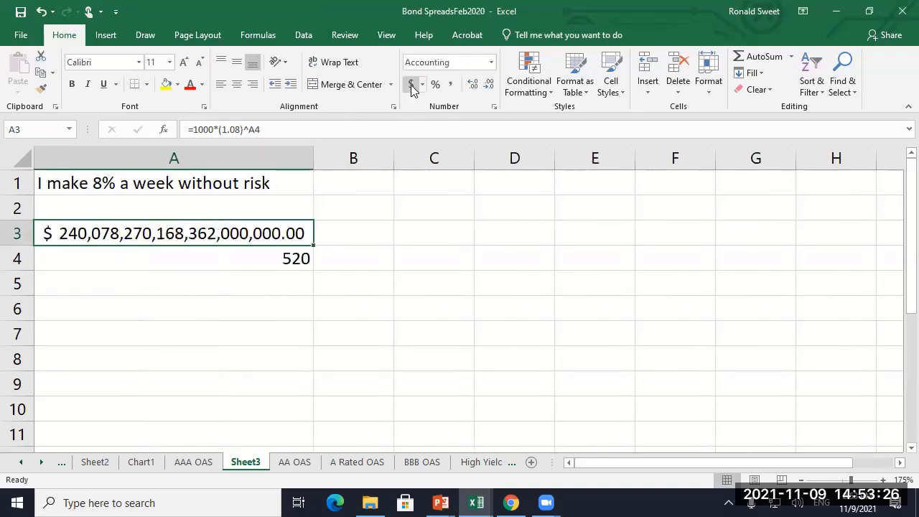
pyautogui.doubleClick(489, 84)
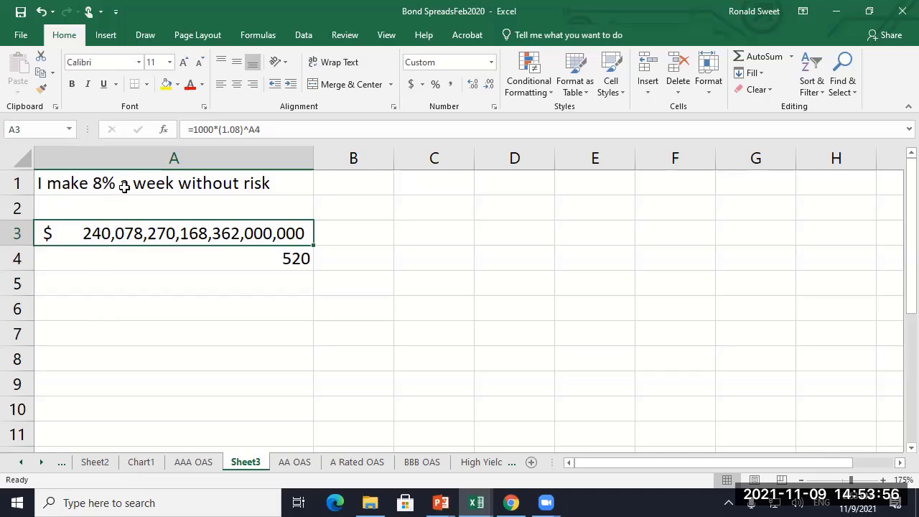
pyautogui.click(130, 184)
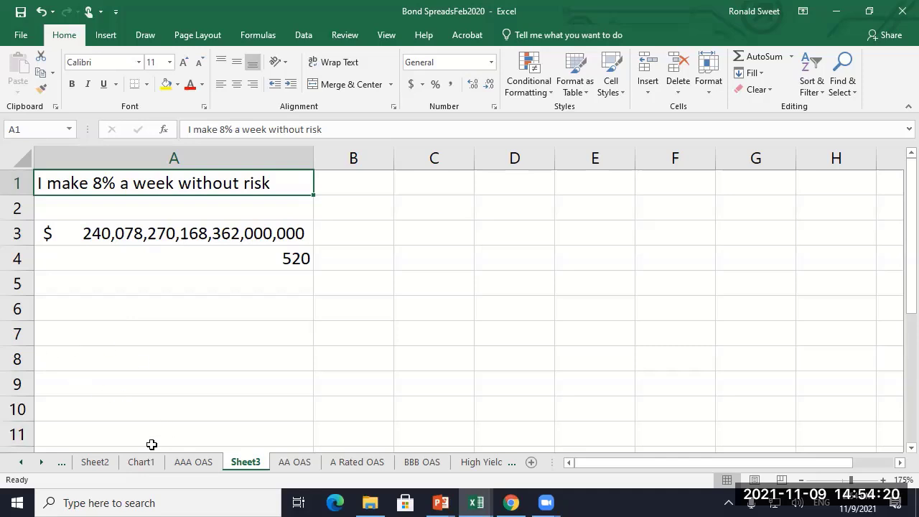
# Examine the Corporate Bond OAS chart on the Chart1 sheet, reading the High Yield series near its 2008 peak.
pyautogui.click(141, 464)
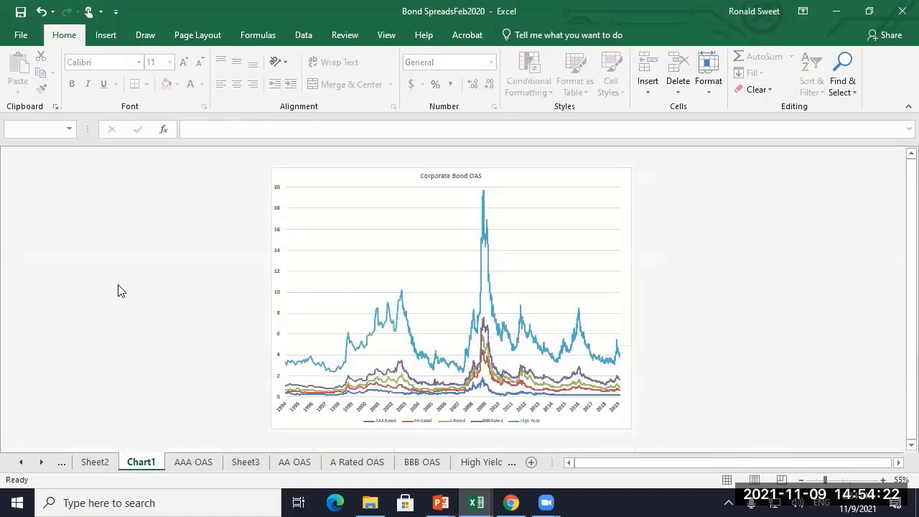
pyautogui.scroll(1, 127, 302)
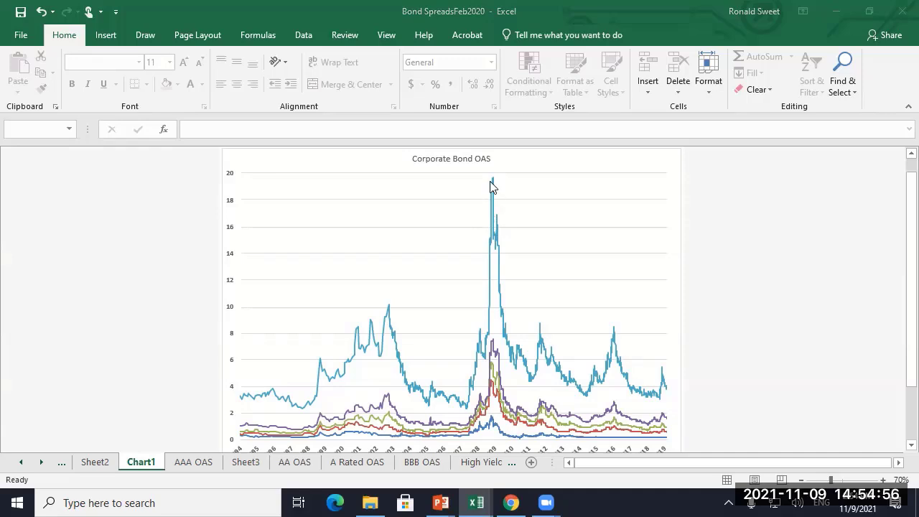
pyautogui.moveTo(494, 182)
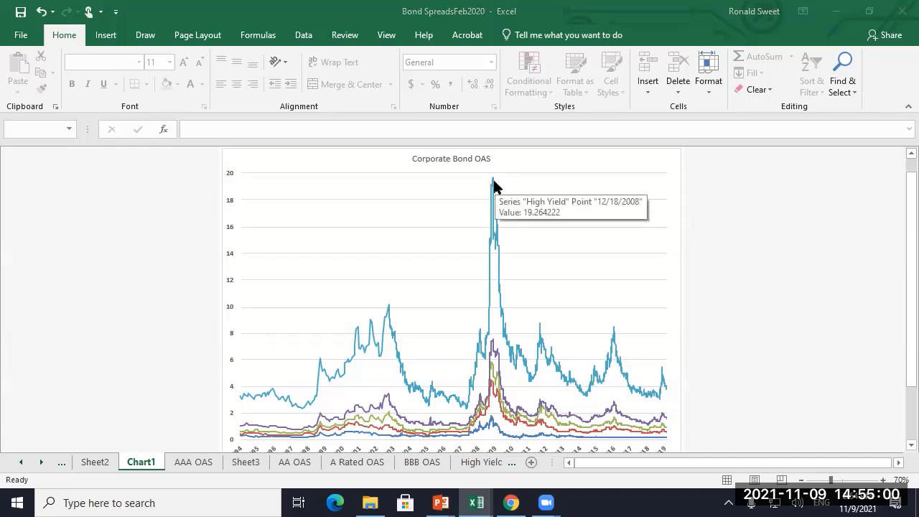
pyautogui.click(86, 277)
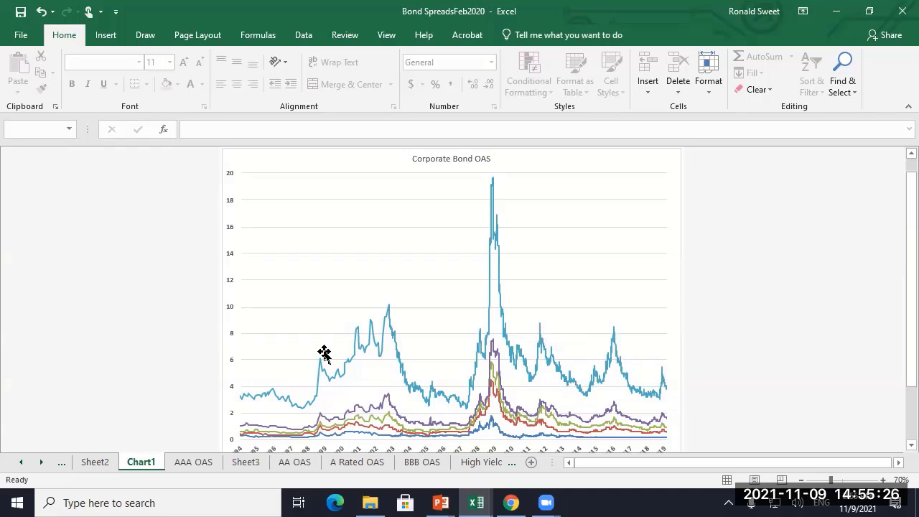
# Examine the AAA OAS chart, comparing the spread series with its flat reference line and reading a point in the 2008 rise.
pyautogui.click(203, 465)
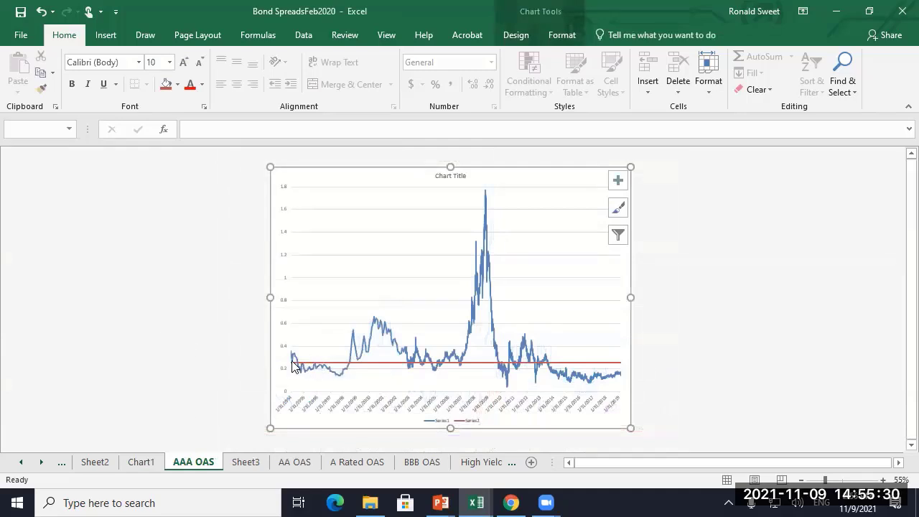
pyautogui.moveTo(294, 365)
pyautogui.moveTo(332, 366)
pyautogui.moveTo(479, 284)
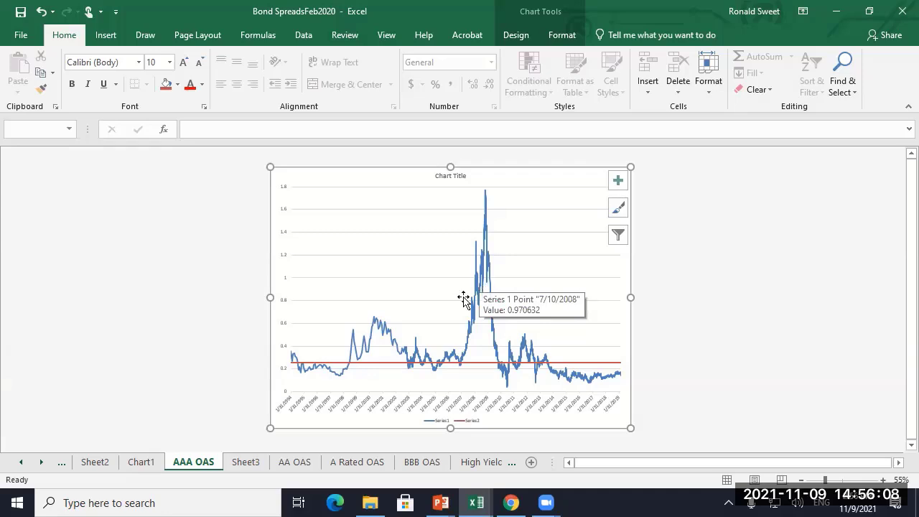
# View the AA OAS chart and the A Rated OAS chart to compare their spreads.
pyautogui.click(295, 463)
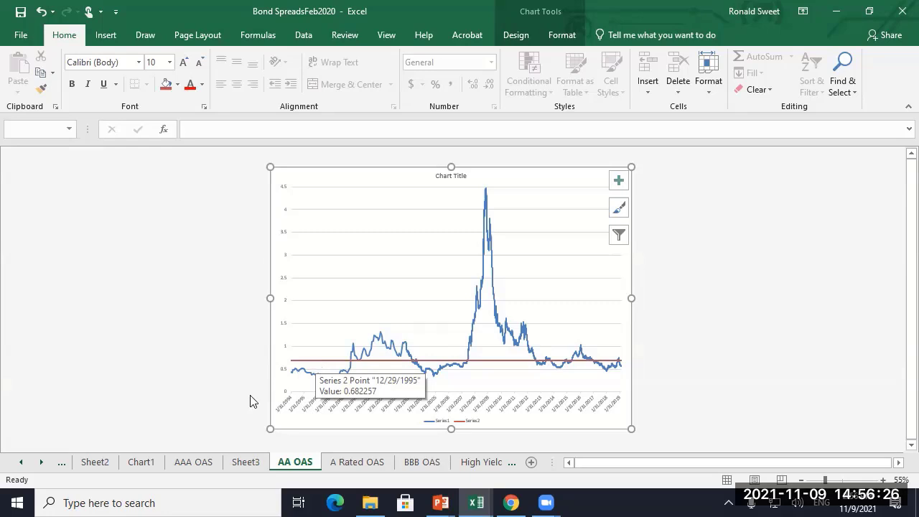
pyautogui.click(336, 464)
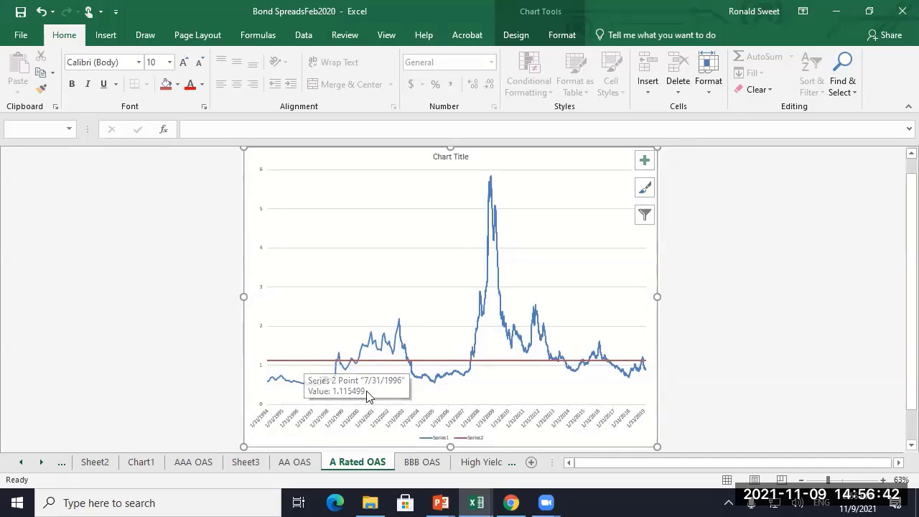
# View the BBB OAS and High Yield OAS charts, reading the High Yield spread series at its most recent points.
pyautogui.click(420, 463)
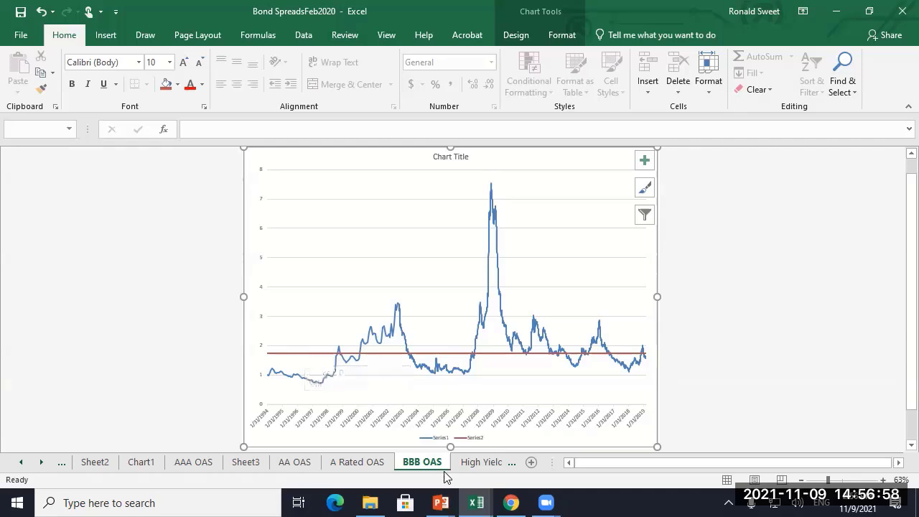
pyautogui.click(467, 461)
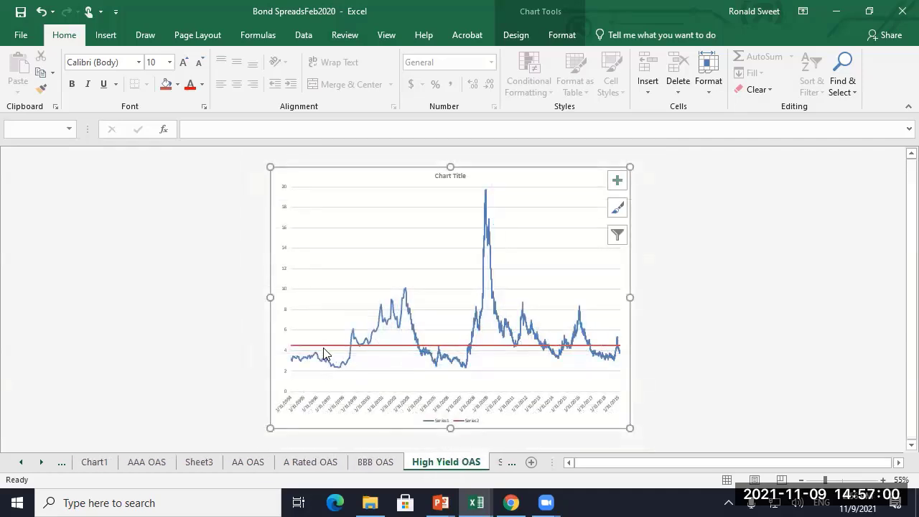
pyautogui.moveTo(324, 350)
pyautogui.moveTo(620, 359)
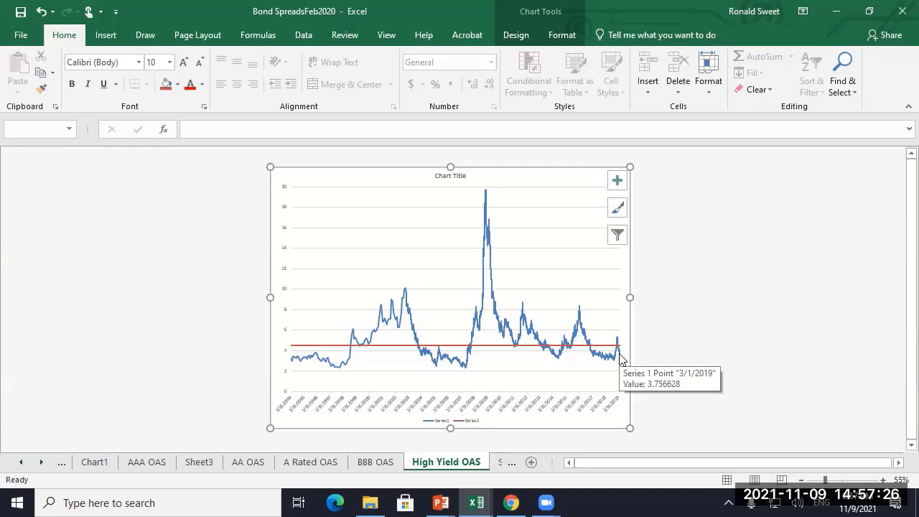
pyautogui.moveTo(599, 347)
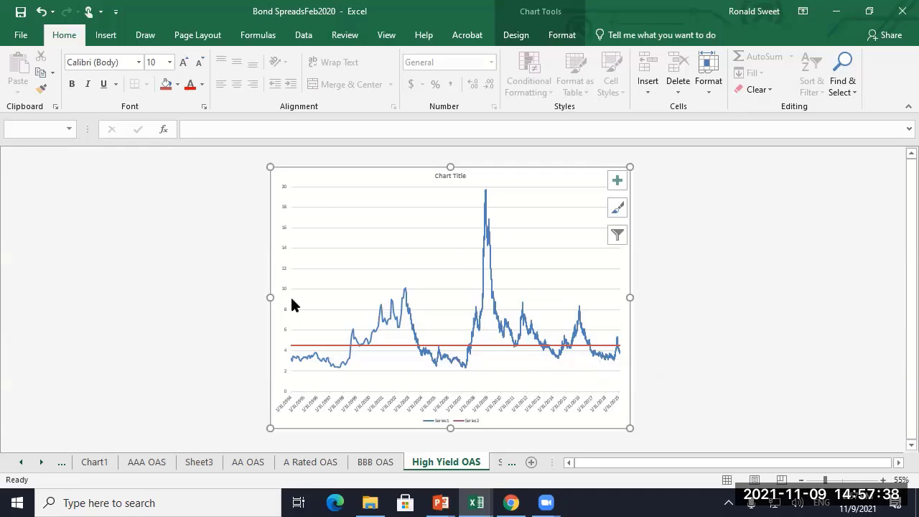
# Switch to the MarketChartsEco presentation in PowerPoint to view the Components of Nominal GDP Growth by Decade chart.
pyautogui.click(192, 309)
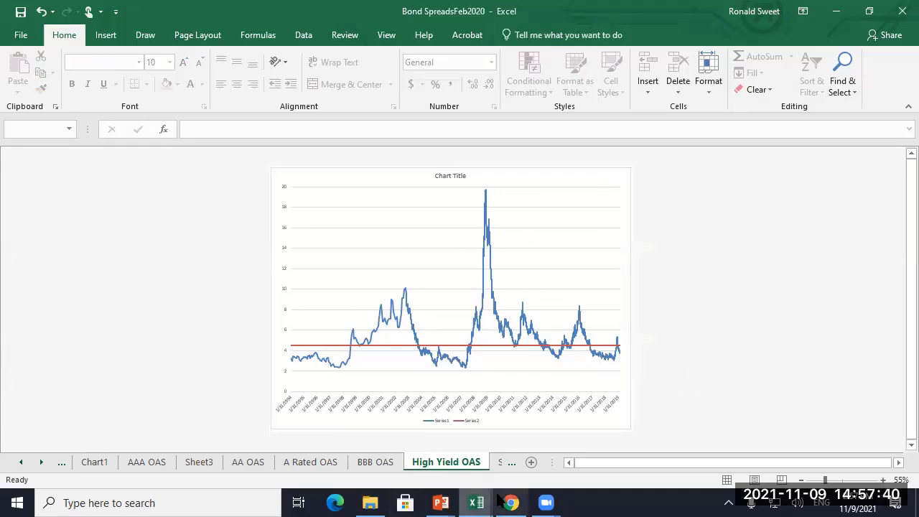
pyautogui.moveTo(510, 501)
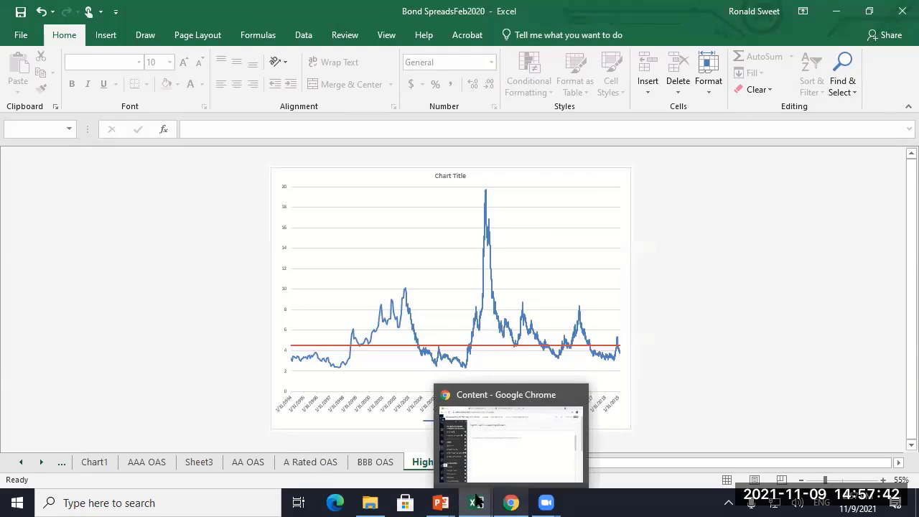
pyautogui.moveTo(440, 503)
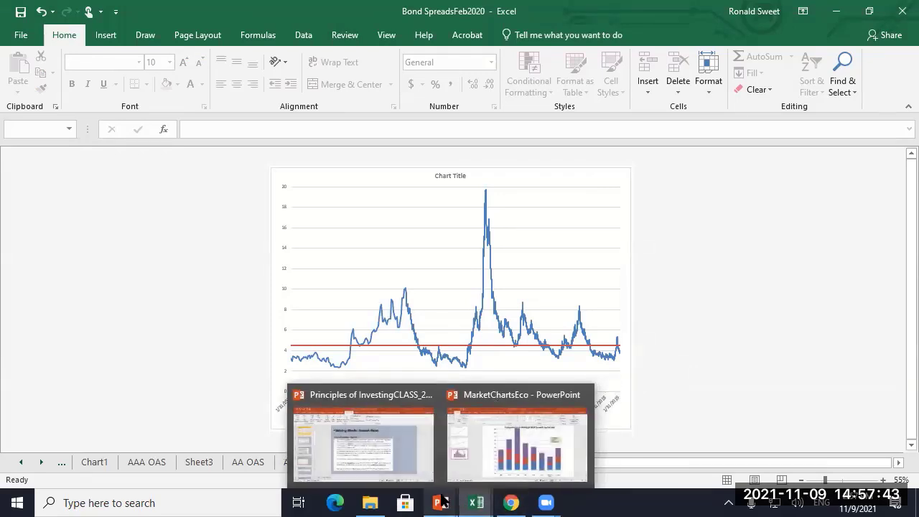
pyautogui.click(481, 454)
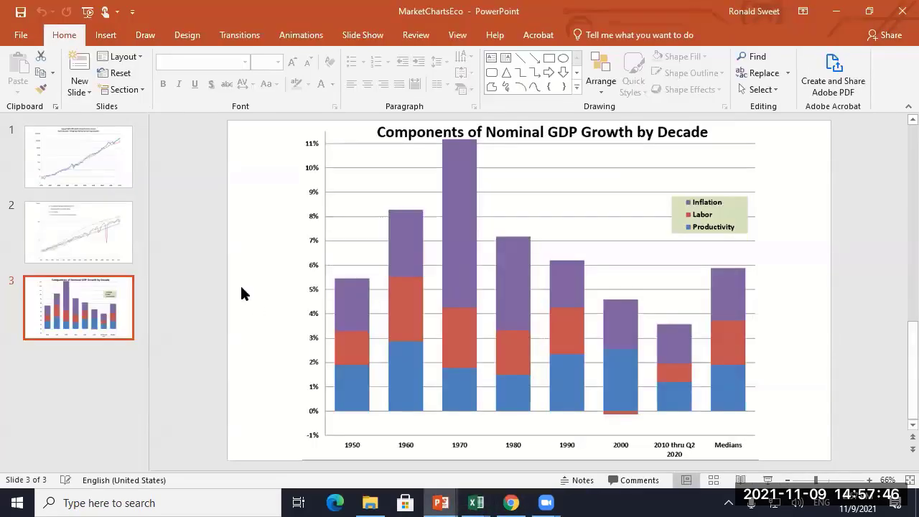
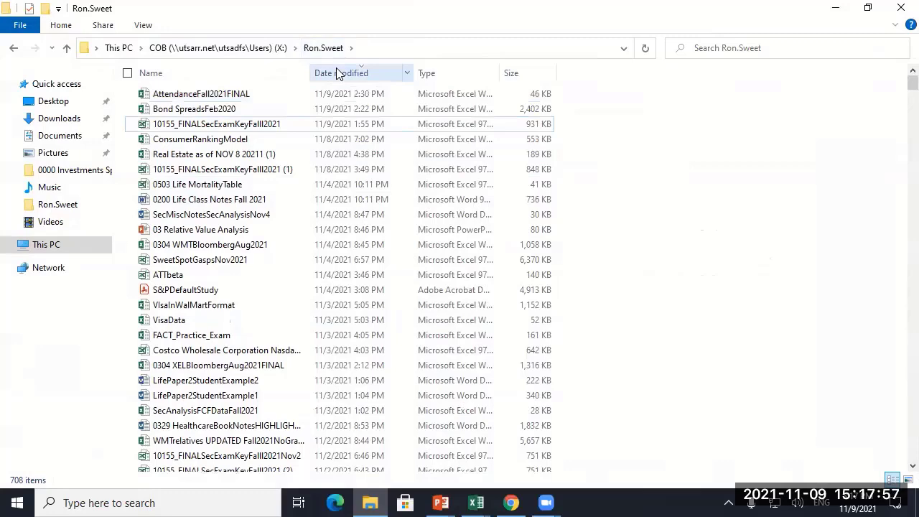
# Find the 0304 WMTBloombergAug2021 workbook in the folder's file list sorted by newest modification date and open it.
pyautogui.click(336, 69)
pyautogui.click(336, 69)
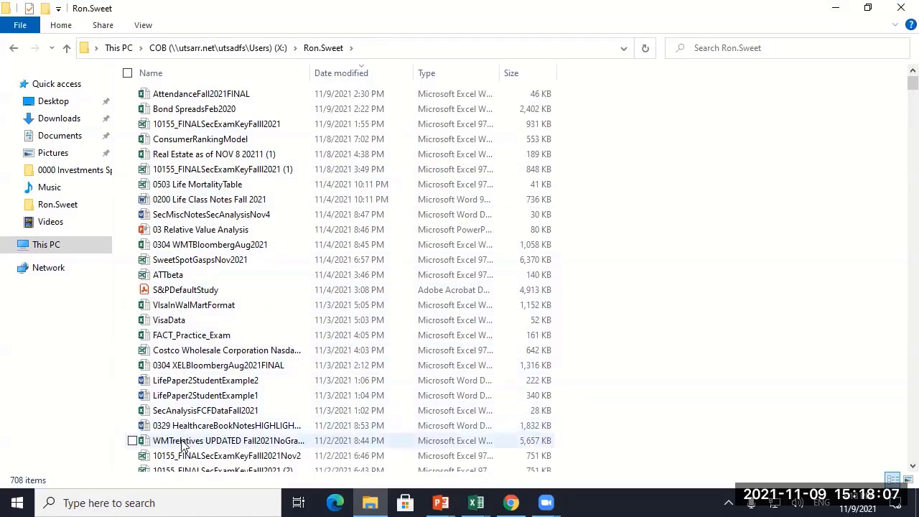
pyautogui.scroll(-2, 183, 445)
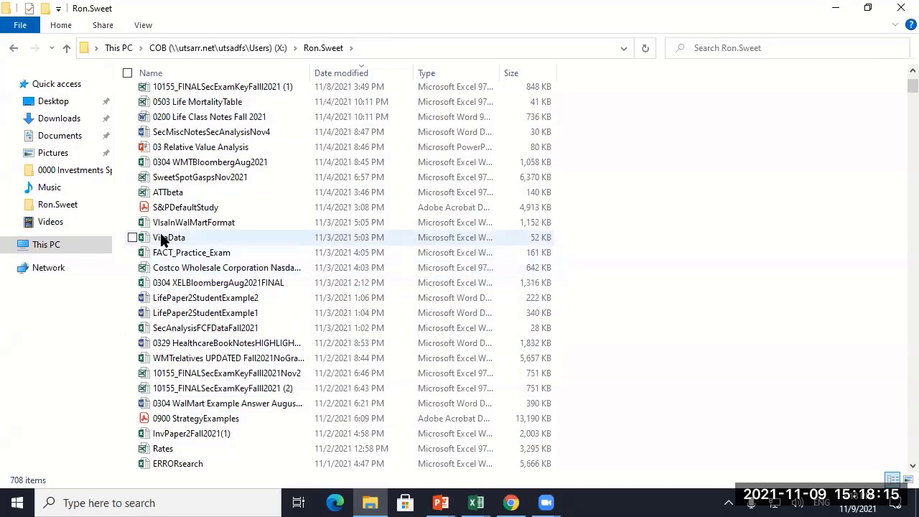
pyautogui.scroll(1, 161, 237)
pyautogui.scroll(1, 168, 180)
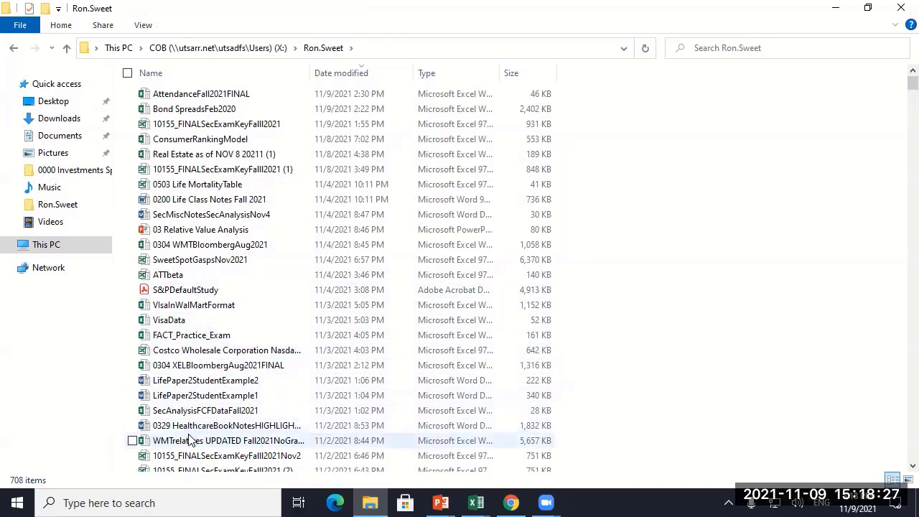
pyautogui.scroll(-4, 190, 439)
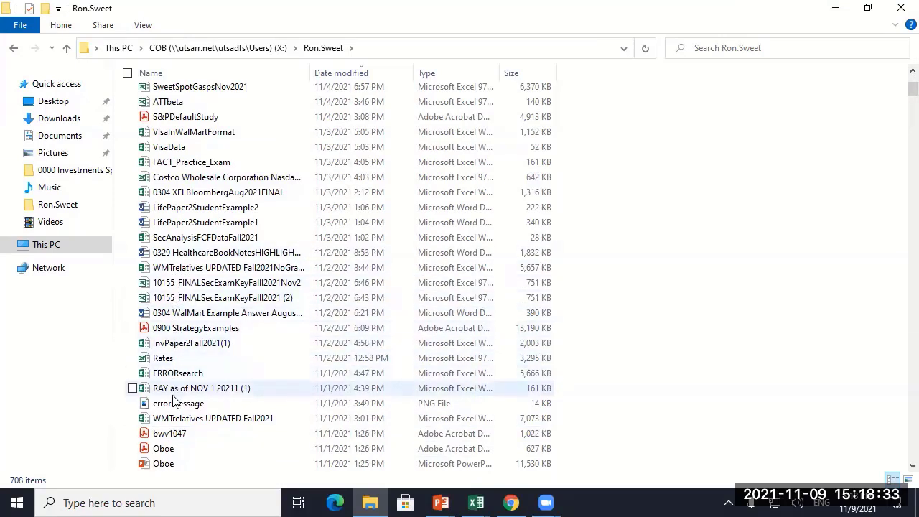
pyautogui.scroll(-2, 170, 430)
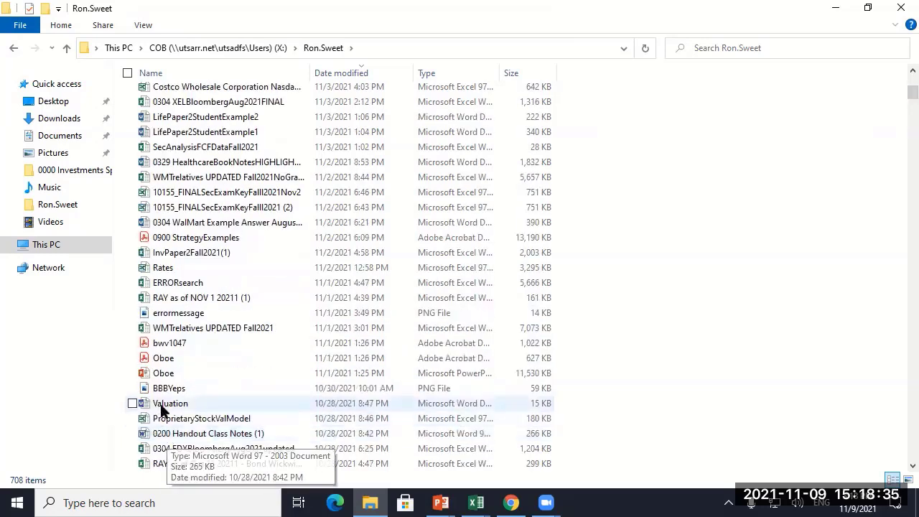
pyautogui.scroll(-1, 163, 435)
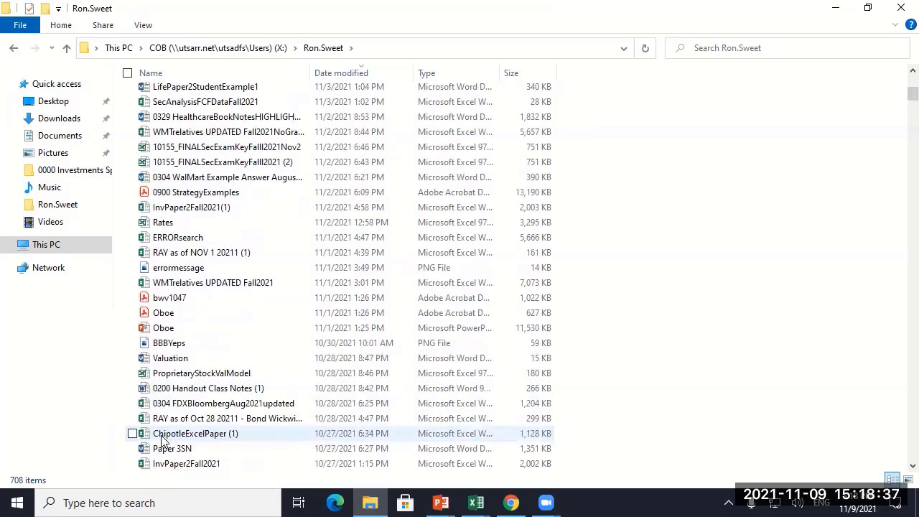
pyautogui.scroll(-1, 162, 439)
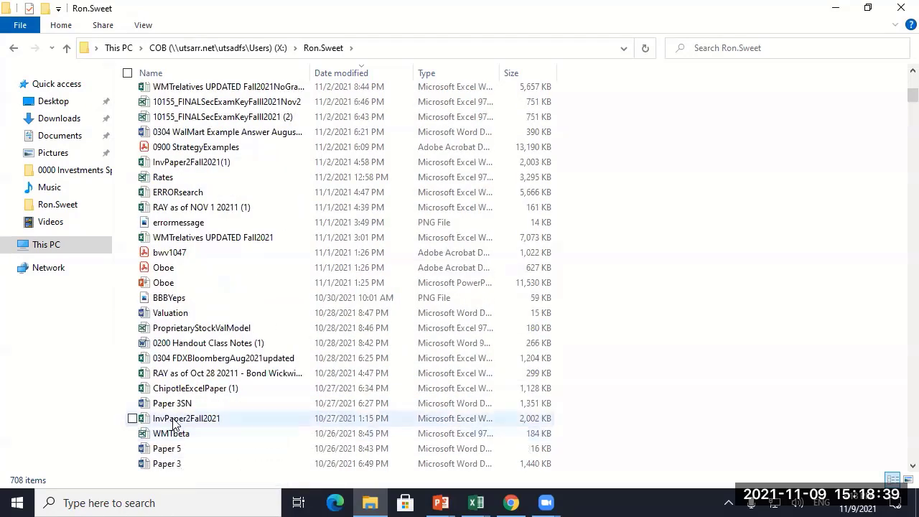
pyautogui.scroll(8, 172, 423)
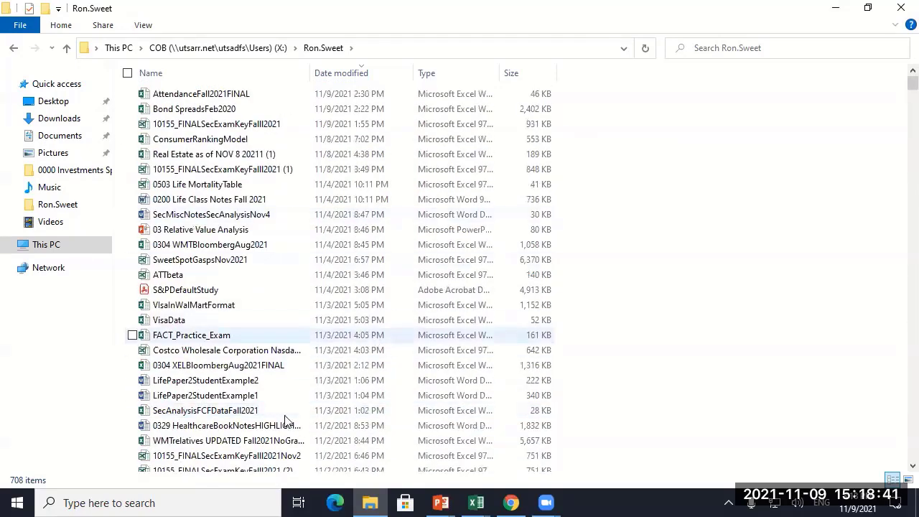
pyautogui.doubleClick(189, 246)
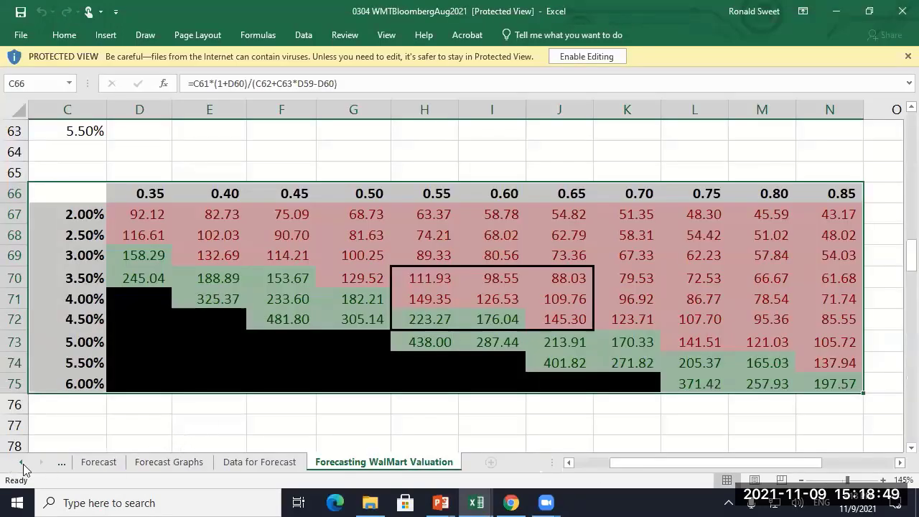
# Show the Bloomberg Paste Values sheet and enable editing for the protected workbook.
pyautogui.click(20, 462)
pyautogui.click(21, 463)
pyautogui.click(21, 462)
pyautogui.click(25, 468)
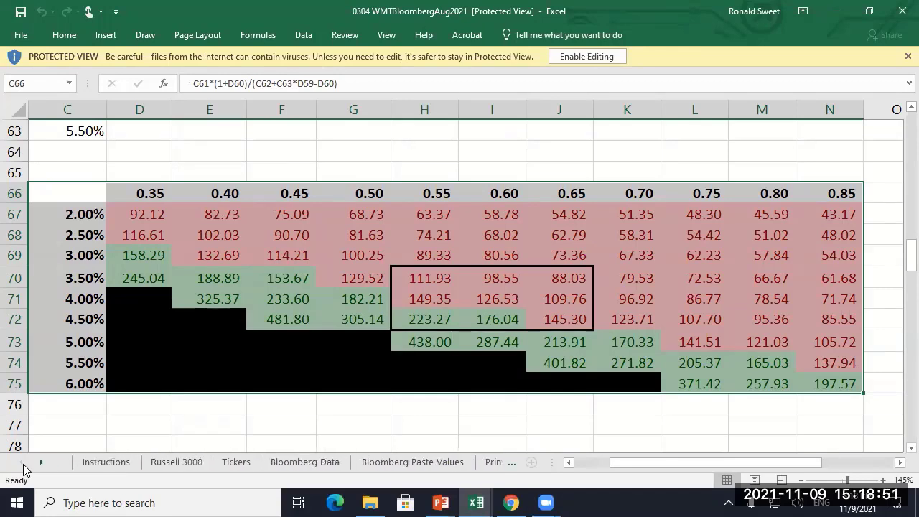
pyautogui.click(332, 465)
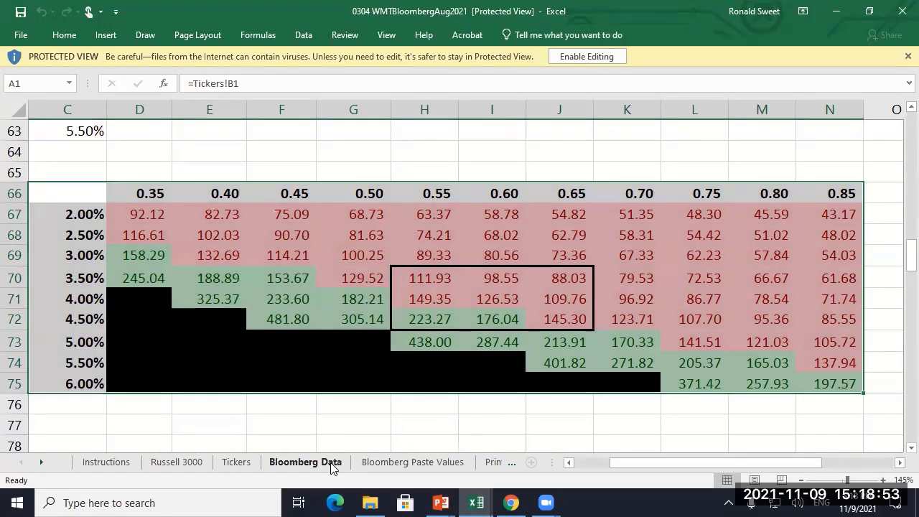
pyautogui.click(372, 466)
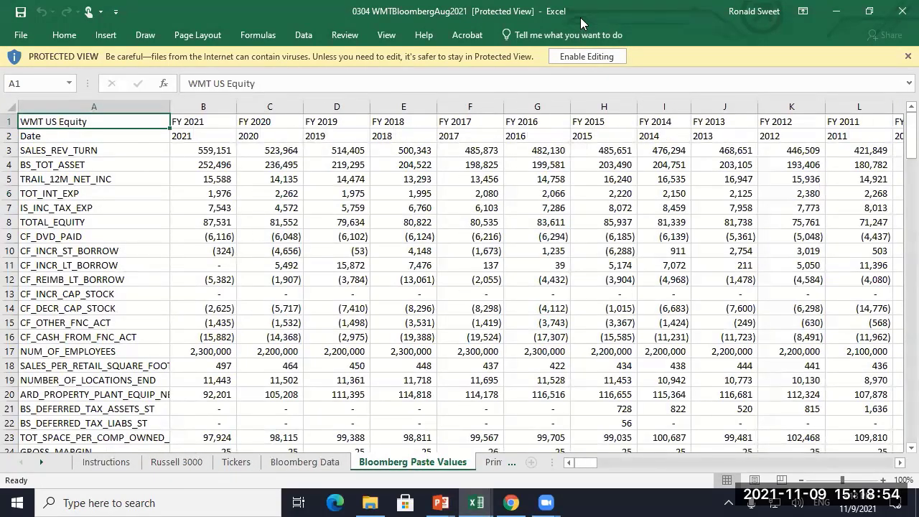
pyautogui.click(593, 56)
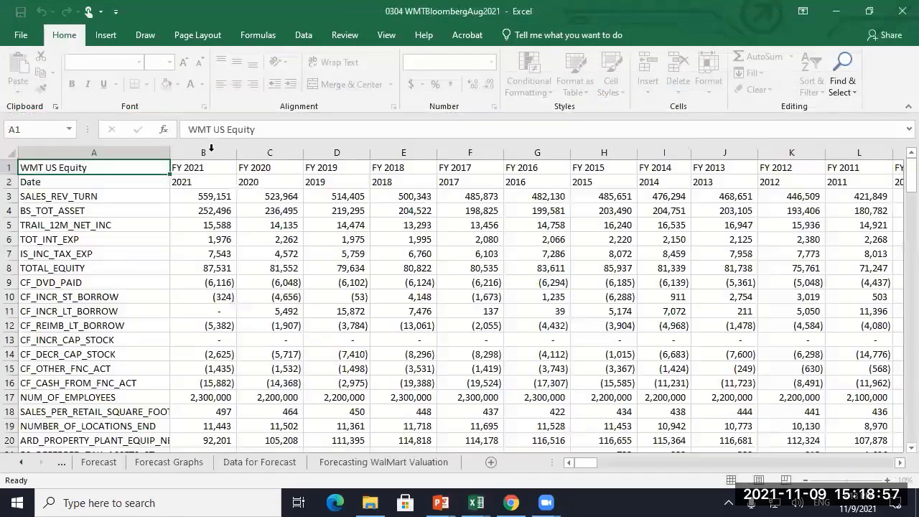
# Insert three blank columns before the FY 2021 column on the Bloomberg Paste Values sheet.
pyautogui.moveTo(203, 152); pyautogui.dragTo(337, 152)
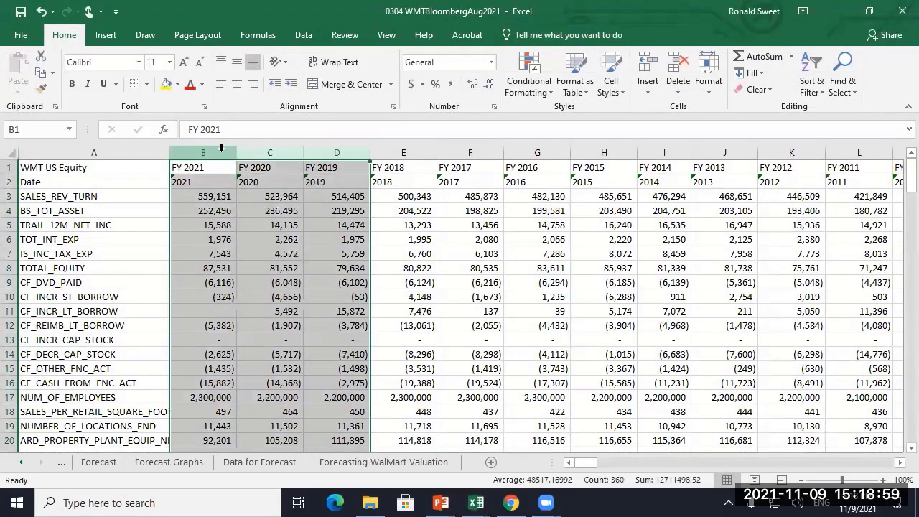
pyautogui.rightClick(224, 153)
pyautogui.click(260, 251)
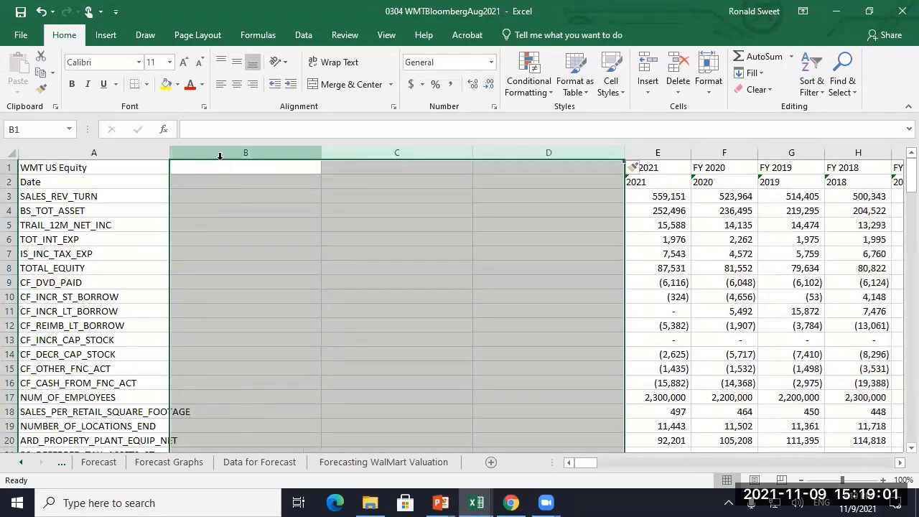
# Label the new columns 3 years, 5 years and 10 years in cells B1 to D1.
pyautogui.click(263, 167)
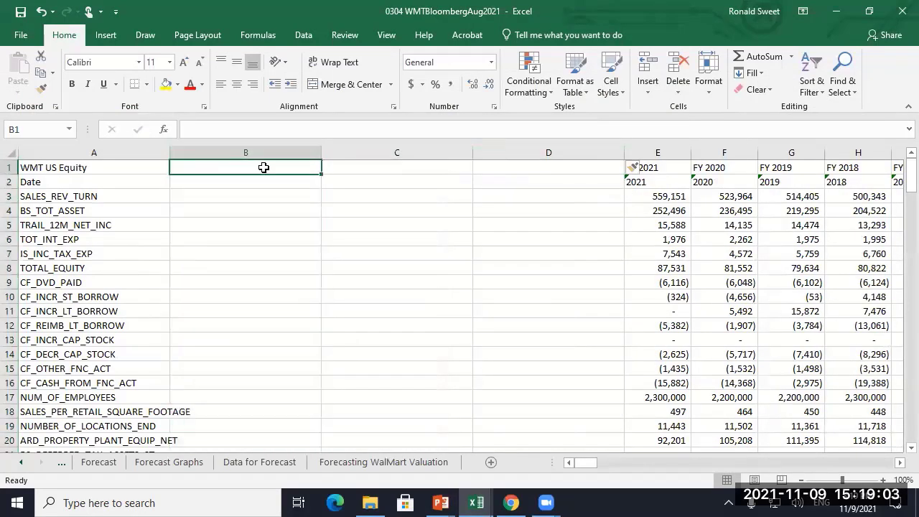
pyautogui.write('3 years')
pyautogui.press('Tab')
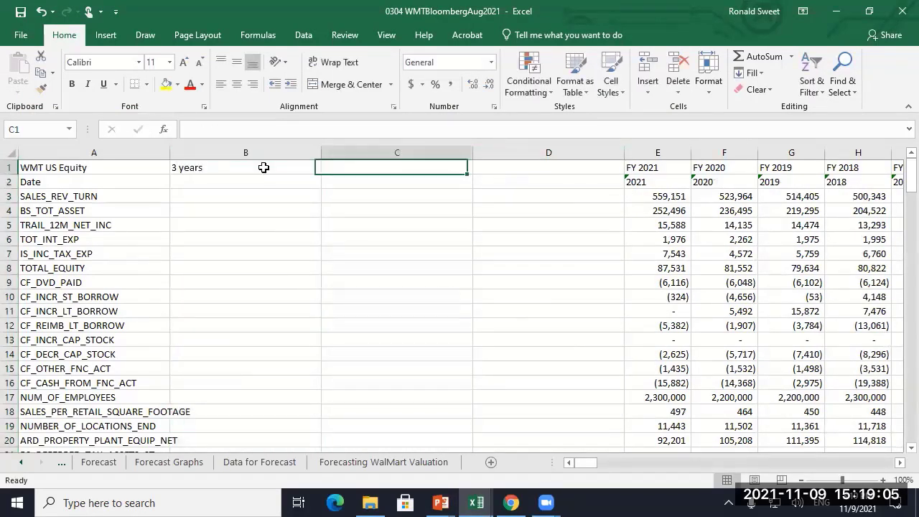
pyautogui.write('5 years')
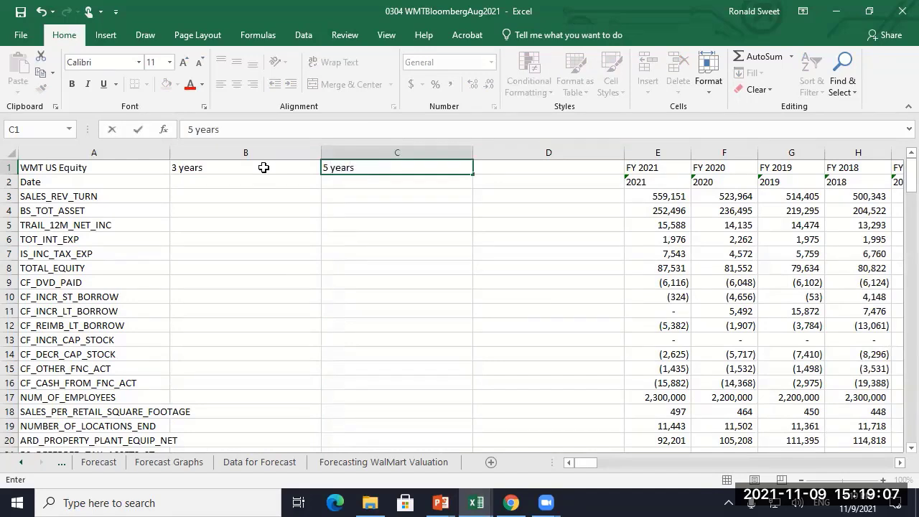
pyautogui.press('Tab')
pyautogui.write('10 years')
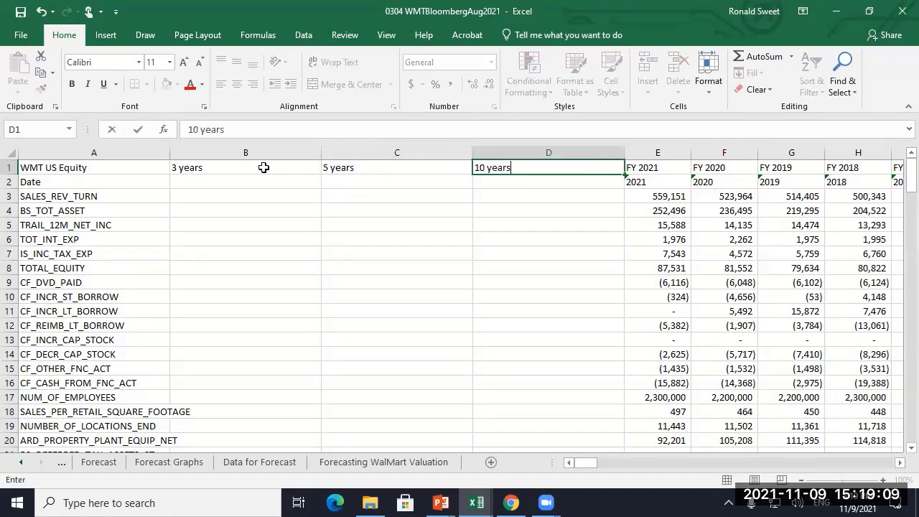
pyautogui.press('Return')
# Calculate 3-year SALES_REV_TURN growth in B3 with +(E3/H3)^(1/3)-1 and format it as a percentage with two decimals.
pyautogui.press('Left')
pyautogui.press('Left')
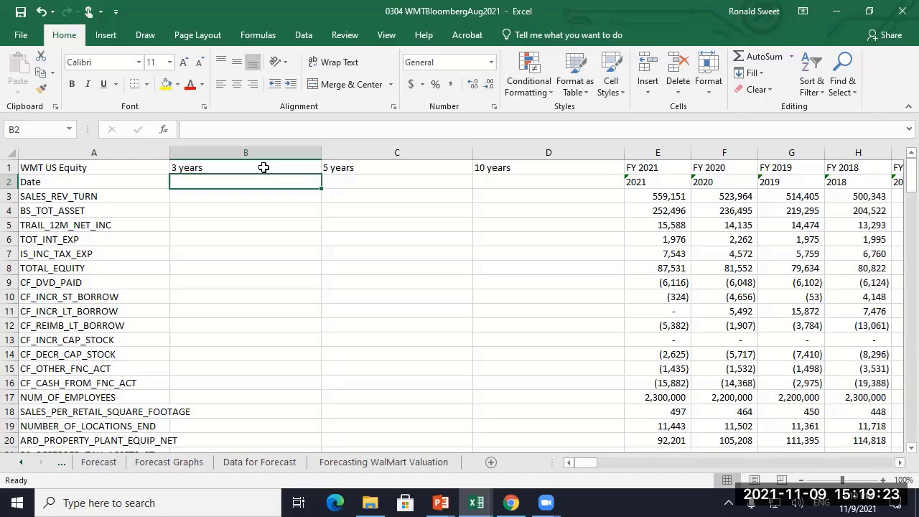
pyautogui.write('+(')
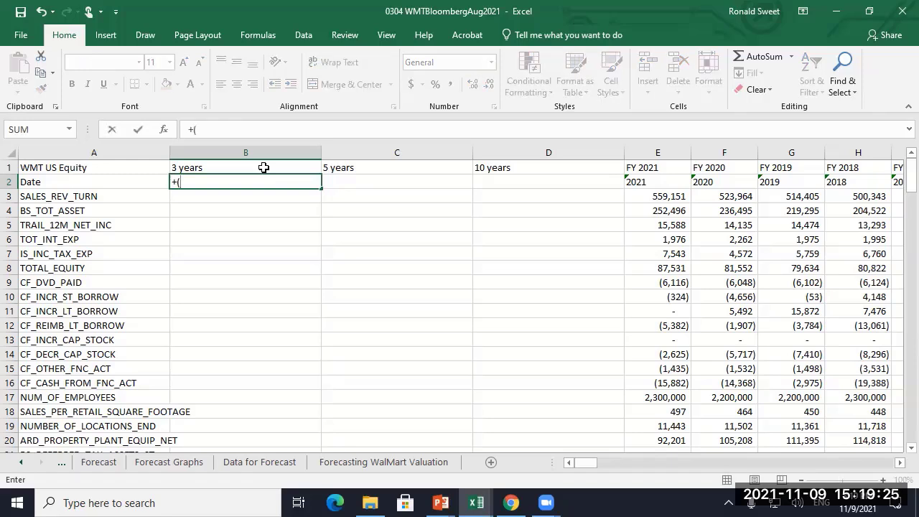
pyautogui.press('Escape')
pyautogui.press('Down')
pyautogui.write('+')
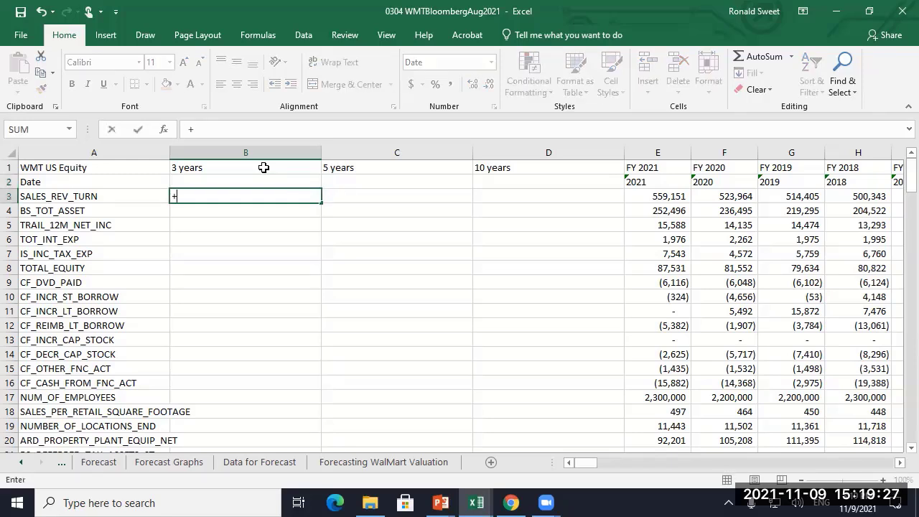
pyautogui.write('(')
pyautogui.press('Right')
pyautogui.press('Right')
pyautogui.press('Right')
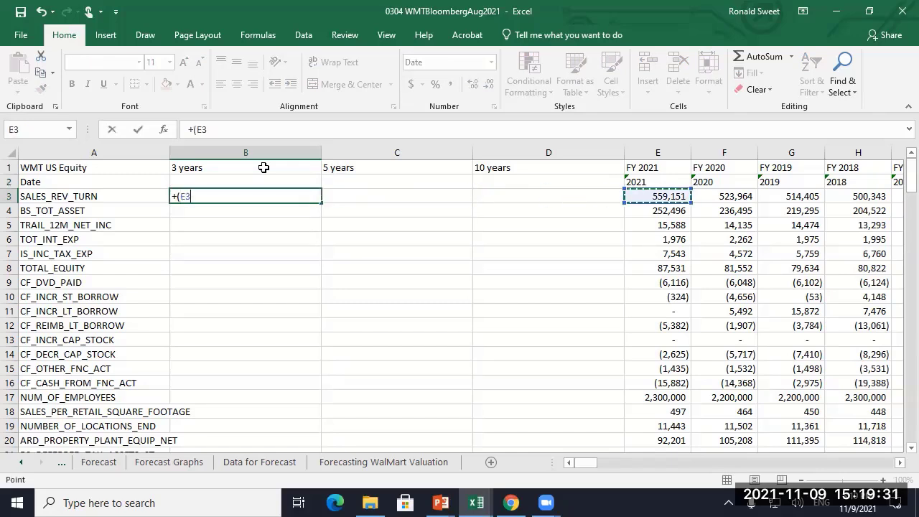
pyautogui.write('/')
pyautogui.press('Right')
pyautogui.press('Right')
pyautogui.press('Right')
pyautogui.press('Right')
pyautogui.press('Right')
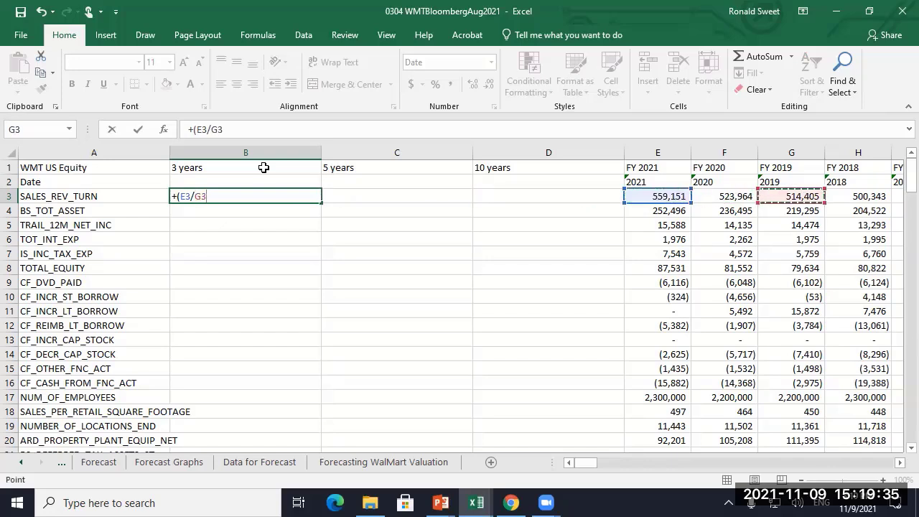
pyautogui.press('Right')
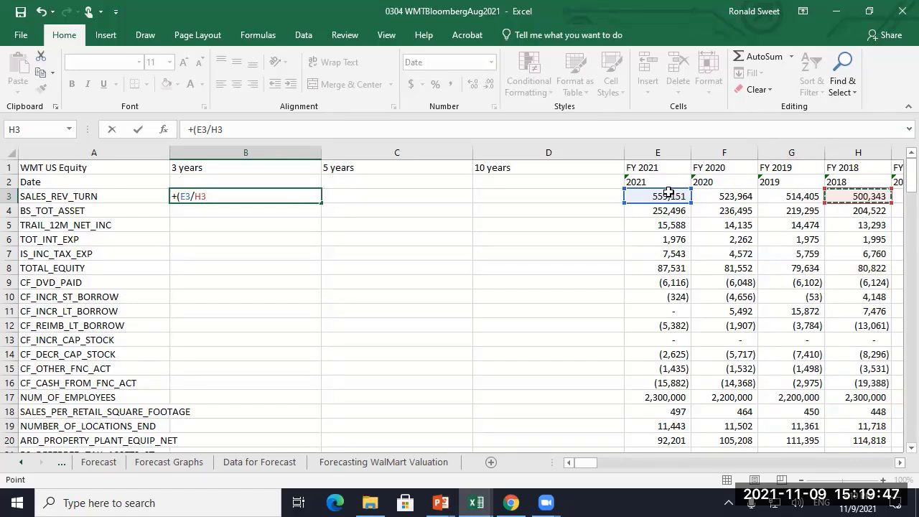
pyautogui.write('^(')
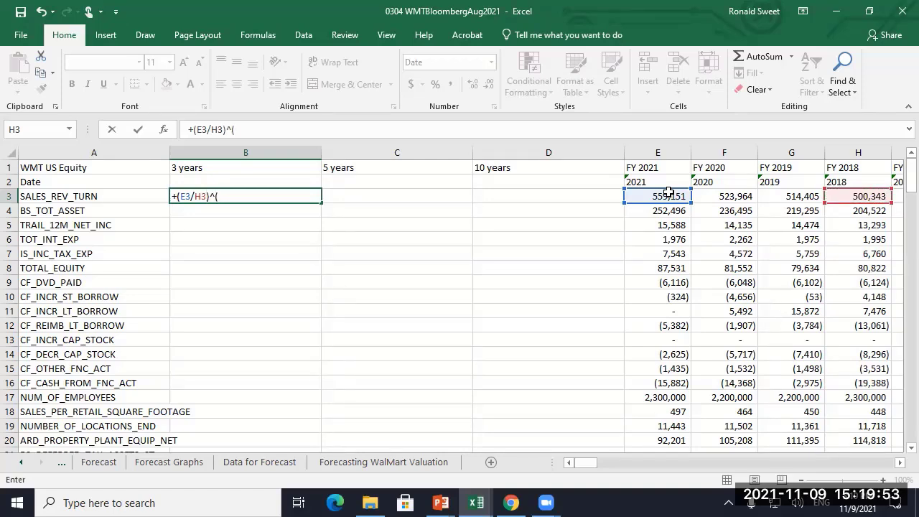
pyautogui.write('1/3)-1')
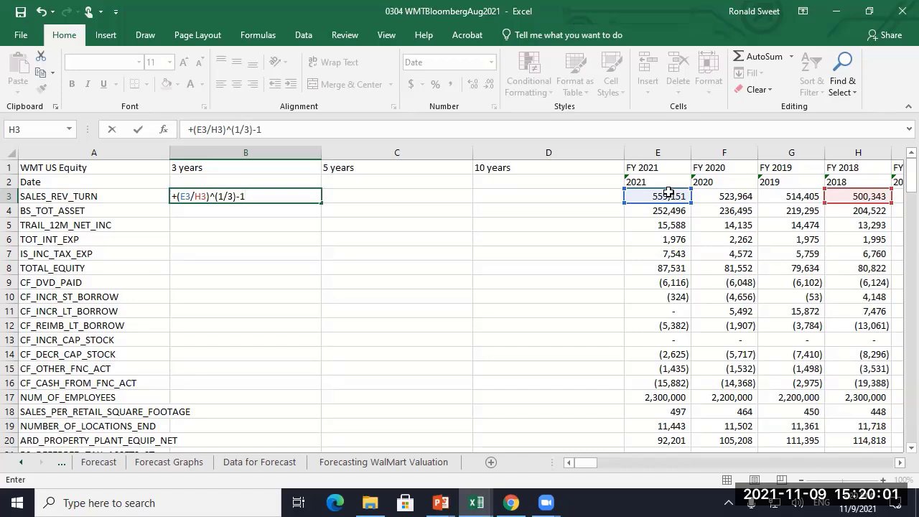
pyautogui.hotkey('ctrl', 'Return')
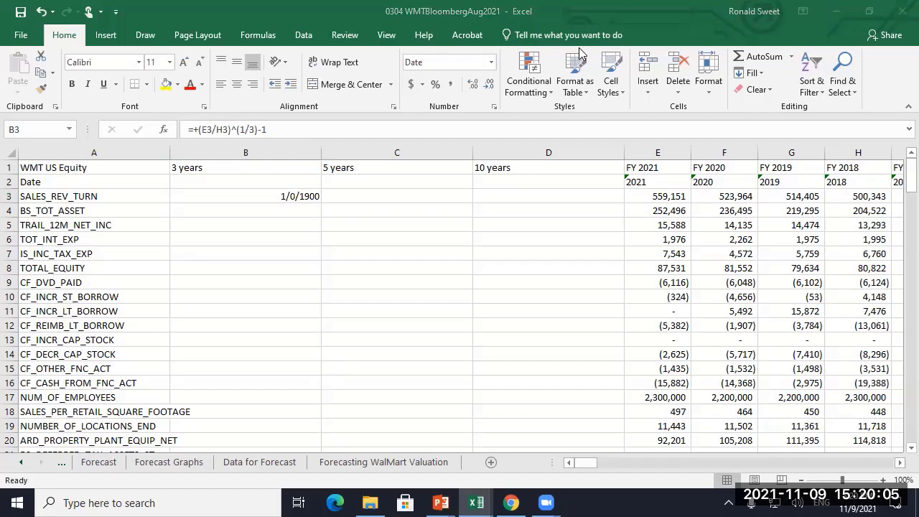
pyautogui.click(433, 85)
pyautogui.doubleClick(472, 84)
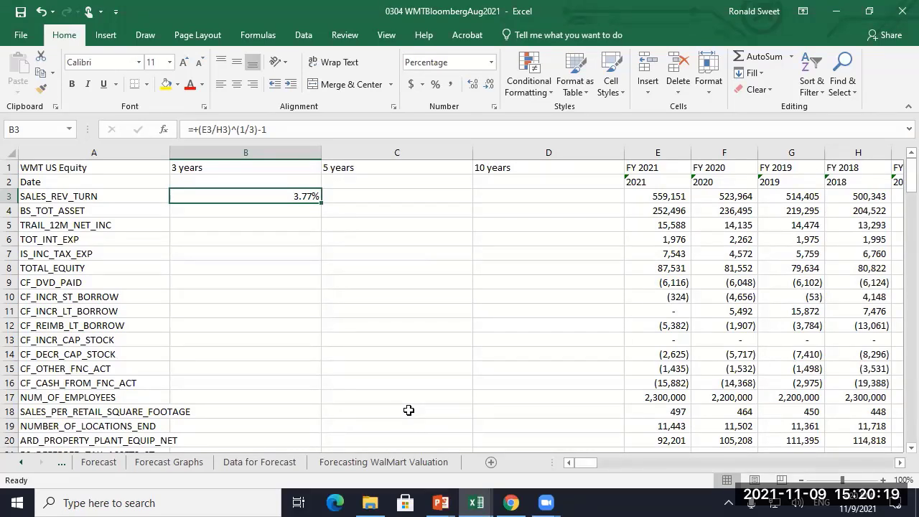
# Copy the 3-year growth formula from B3 to B5 for the TRAIL_12M_NET_INC row.
pyautogui.hotkey('ctrl', 'c')
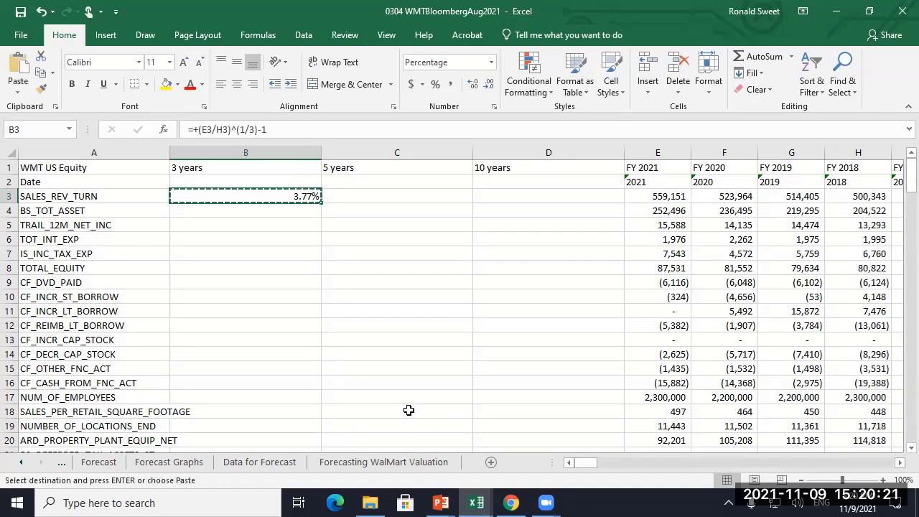
pyautogui.press('Down')
pyautogui.press('Down')
pyautogui.press('Down')
pyautogui.press('Up')
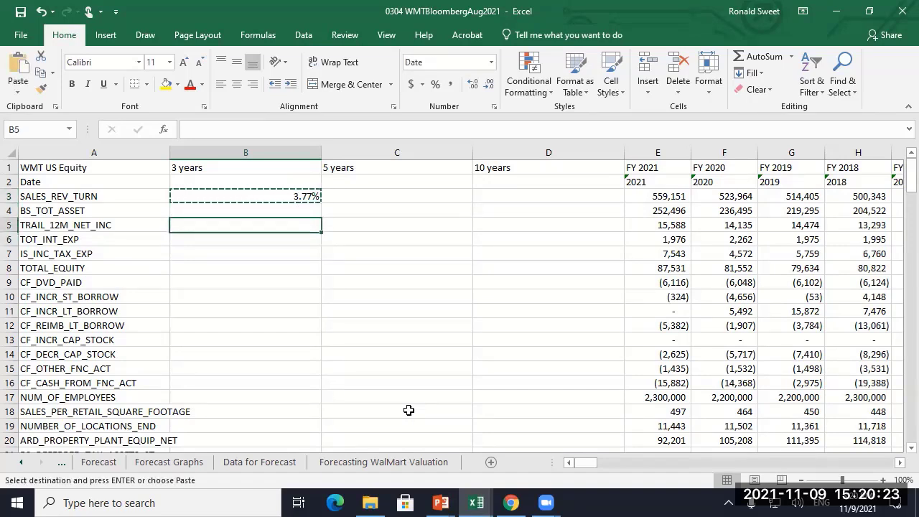
pyautogui.press('Return')
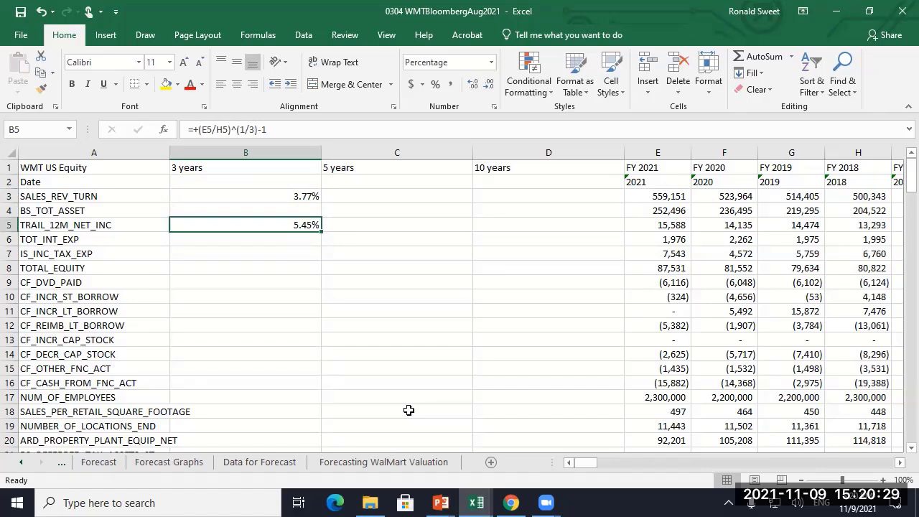
# Calculate the 5-year SALES_REV_TURN growth rate in C3 with the formula +(E3/J3)^(1/5)-1.
pyautogui.press('Up')
pyautogui.press('Up')
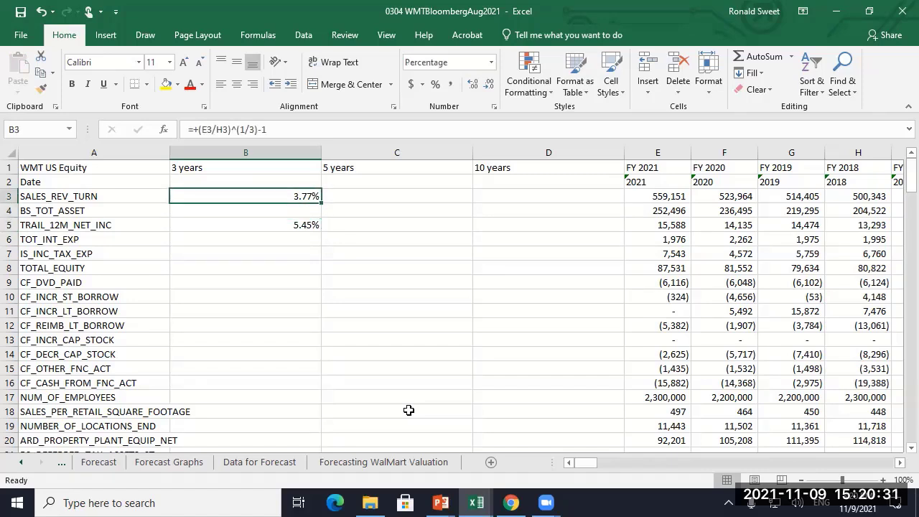
pyautogui.press('Right')
pyautogui.write('+(')
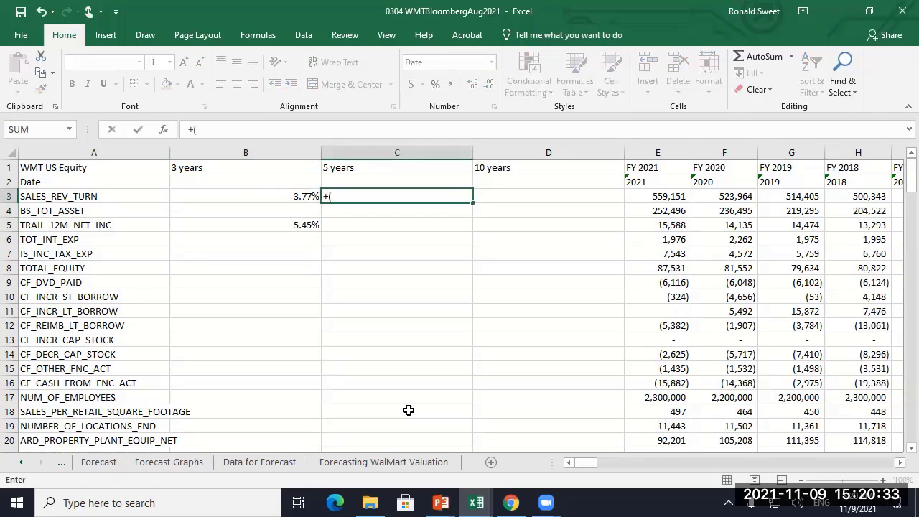
pyautogui.press('Right')
pyautogui.press('Right')
pyautogui.write('/')
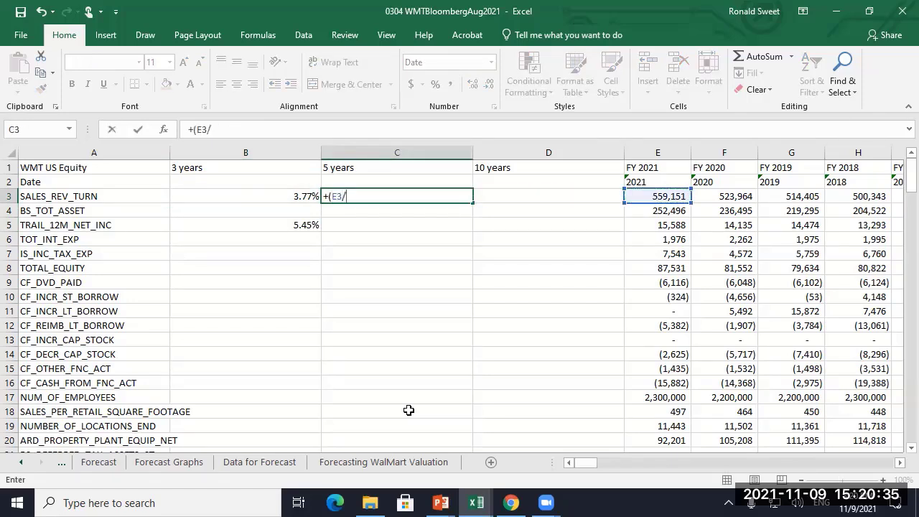
pyautogui.press('Right')
pyautogui.press('Right')
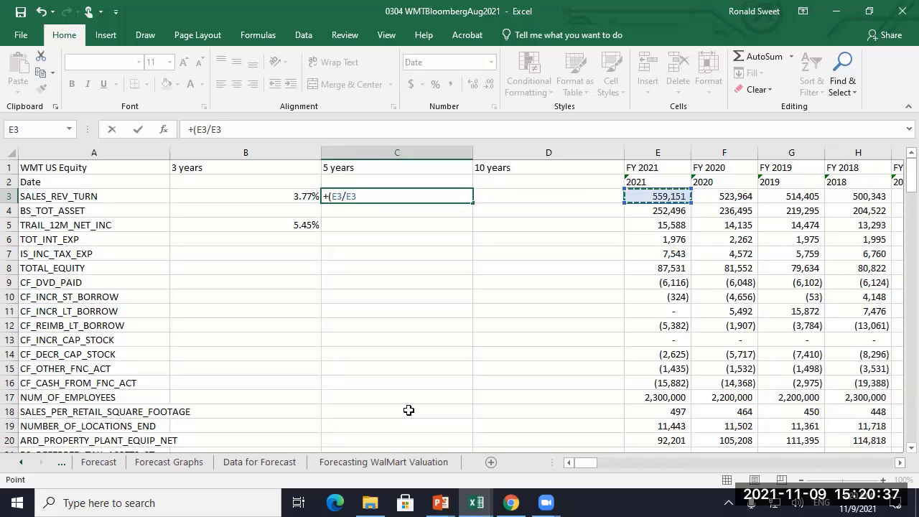
pyautogui.press('Right')
pyautogui.press('Right')
pyautogui.press('Right')
pyautogui.press('Right')
pyautogui.press('Right')
pyautogui.press('Right')
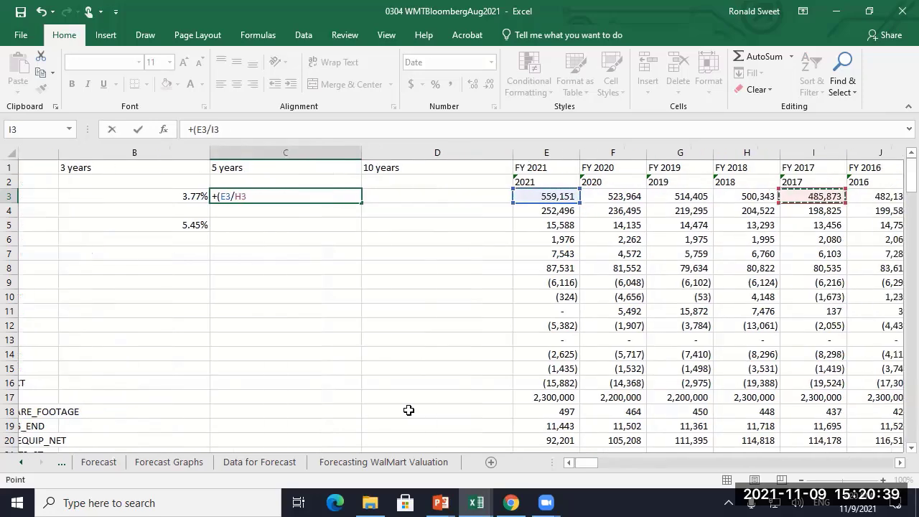
pyautogui.press('Right')
pyautogui.press('Right')
pyautogui.press('Right')
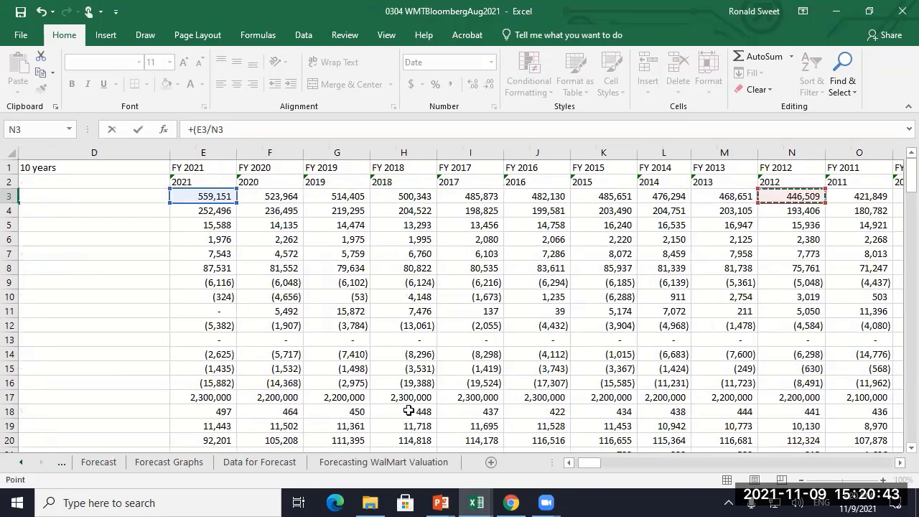
pyautogui.press('Left')
pyautogui.press('Left')
pyautogui.press('Left')
pyautogui.press('Left')
pyautogui.press('Left')
pyautogui.press('Left')
pyautogui.press('Left')
pyautogui.press('Left')
pyautogui.press('Left')
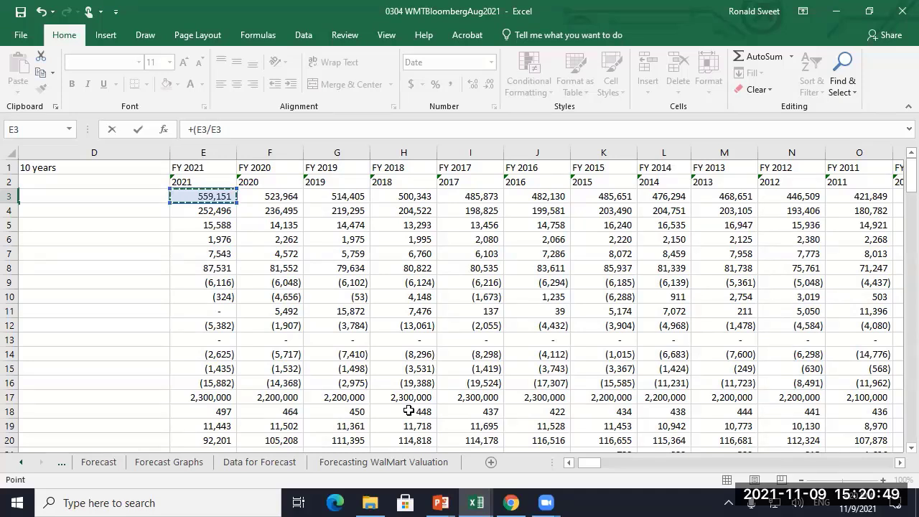
pyautogui.press('Right')
pyautogui.press('Right')
pyautogui.press('Right')
pyautogui.press('Right')
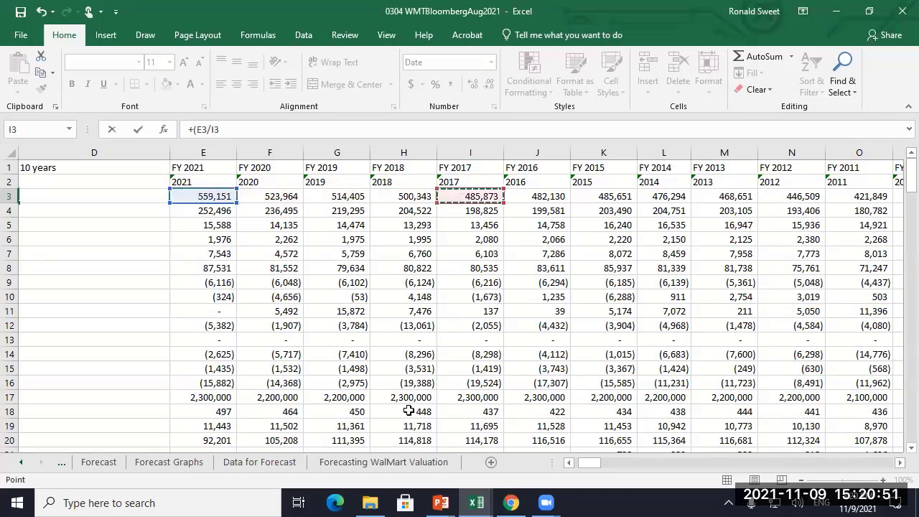
pyautogui.press('Right')
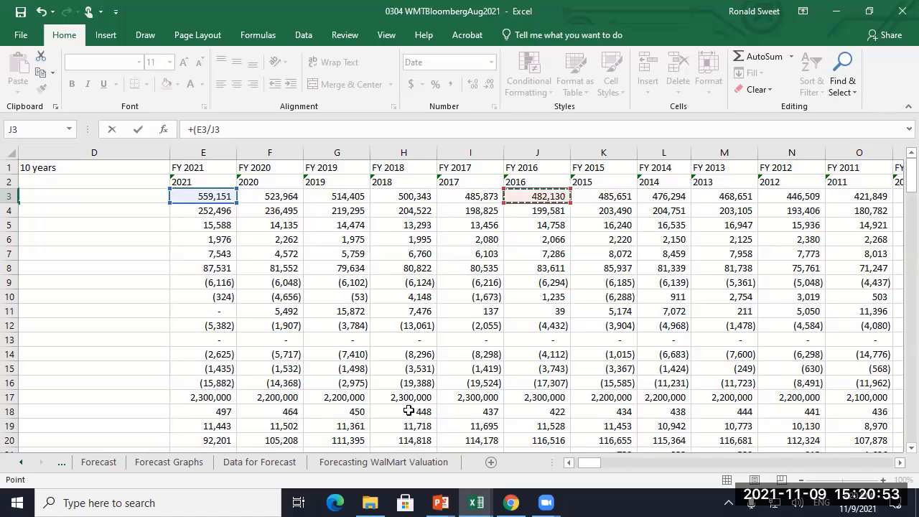
pyautogui.write(')^(1/5')
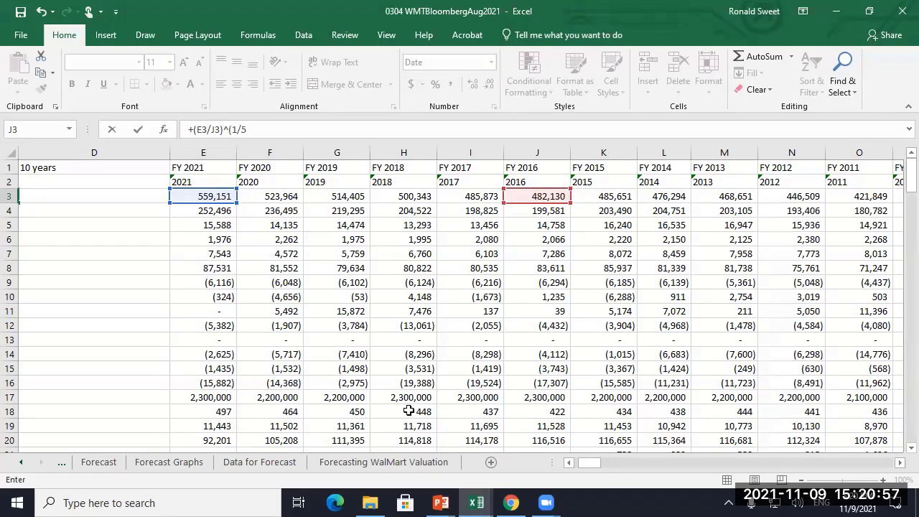
pyautogui.write(')-1')
pyautogui.press('Return')
pyautogui.press('Up')
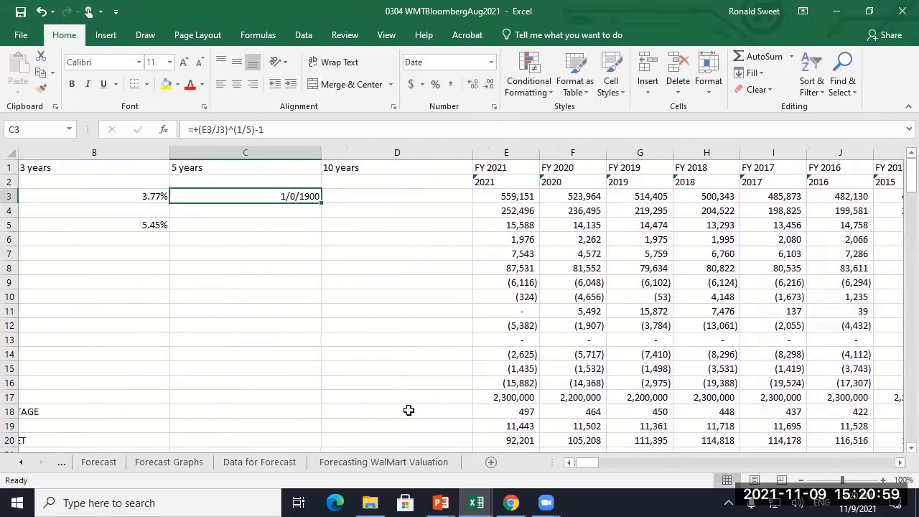
# Format C3 as a percentage with two decimals and copy the cell into D3.
pyautogui.click(435, 84)
pyautogui.click(472, 84)
pyautogui.click(473, 84)
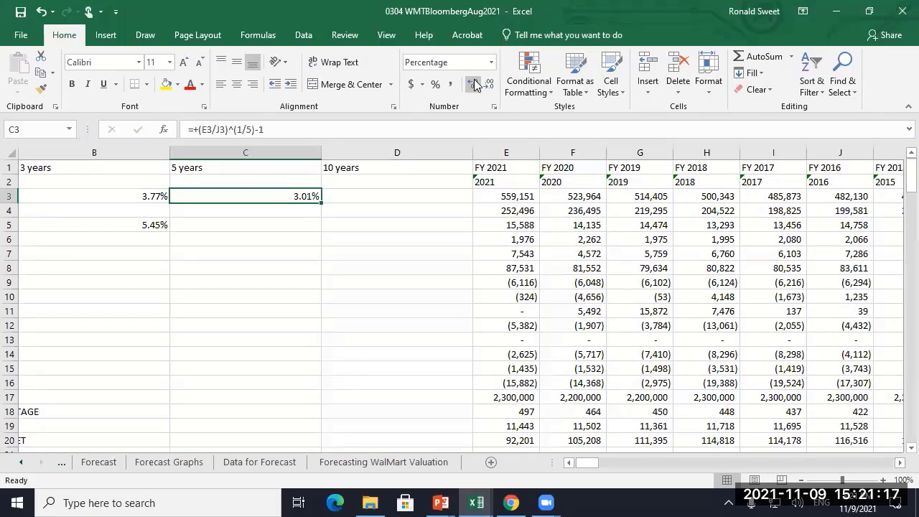
pyautogui.hotkey('ctrl', 'c')
pyautogui.press('Right')
pyautogui.press('Return')
# Calculate the 10-year SALES_REV_TURN growth rate in D3 with the formula +(E3/O3)^(1/10)-1.
pyautogui.write('+(')
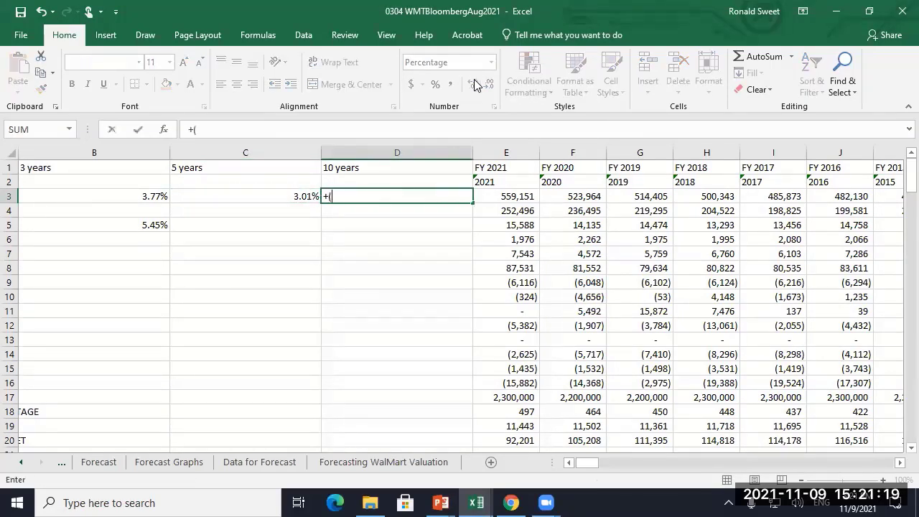
pyautogui.press('Right')
pyautogui.write('/')
pyautogui.press('Right')
pyautogui.press('Right')
pyautogui.press('Right')
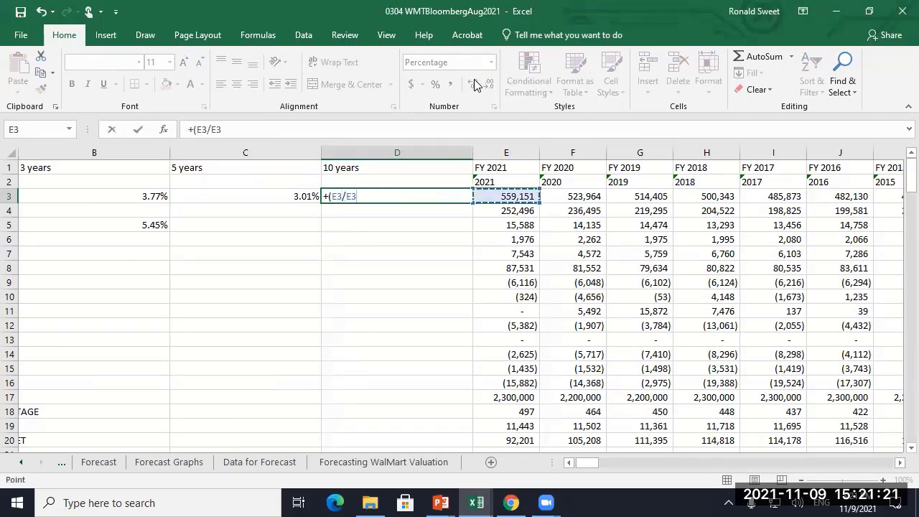
pyautogui.press('Right')
pyautogui.press('Right')
pyautogui.press('Right')
pyautogui.press('Right')
pyautogui.press('Right')
pyautogui.press('Right')
pyautogui.press('Right')
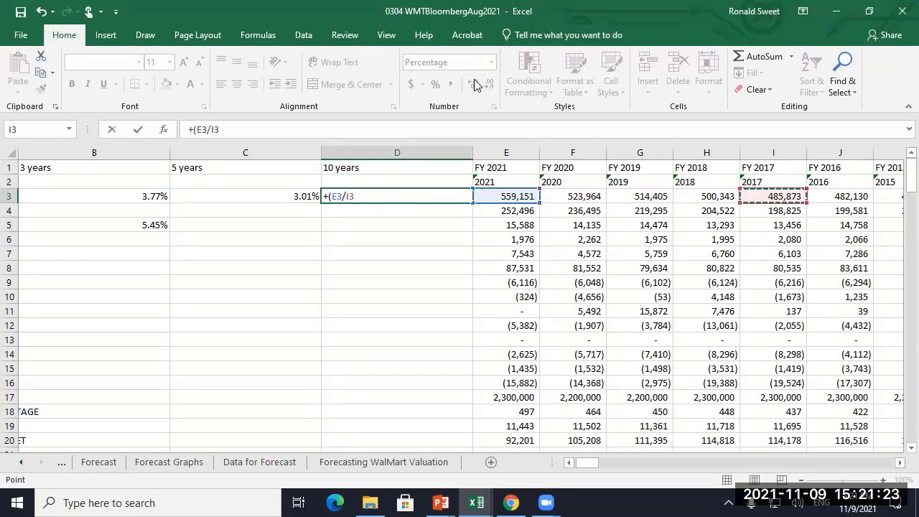
pyautogui.press('Right')
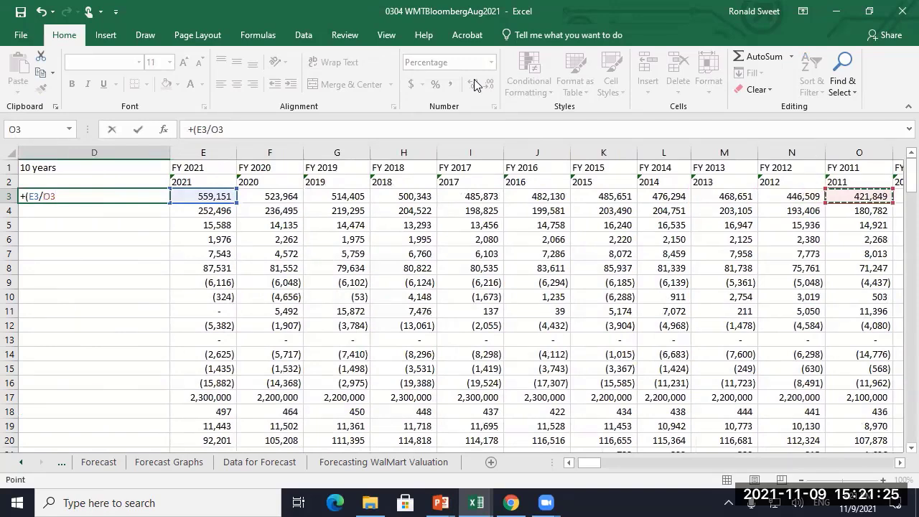
pyautogui.write(')^(1/10)-1')
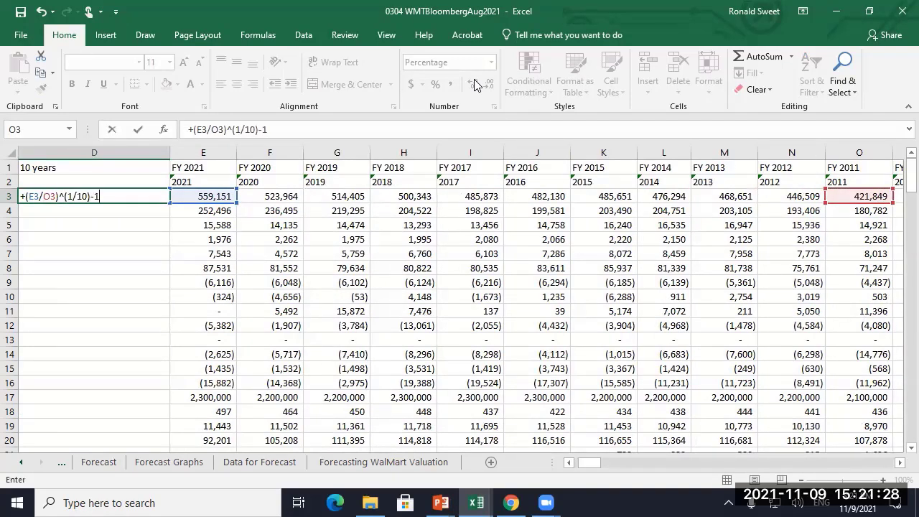
pyautogui.press('Return')
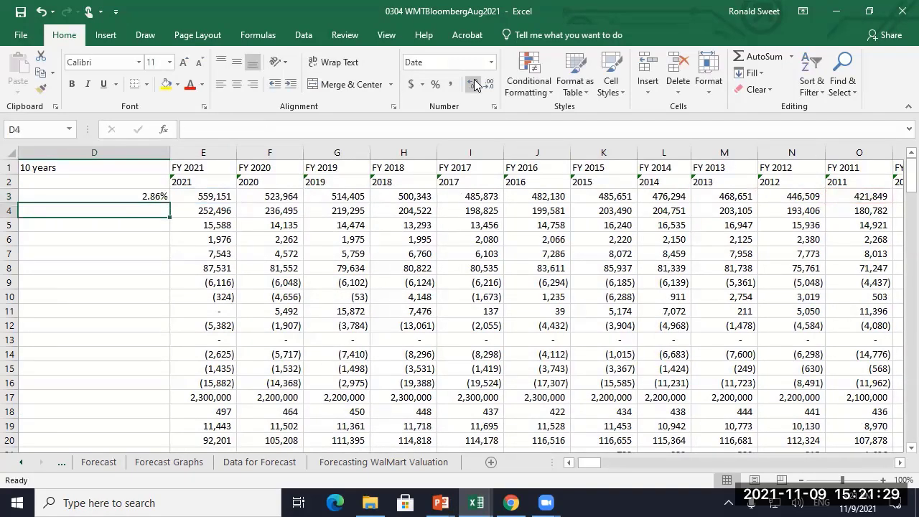
# Copy the 5- and 10-year growth formulas from C3:D3 to C5:D5 for TRAIL_12M_NET_INC and review the row's growth cells.
pyautogui.press('Up')
pyautogui.press('Left')
pyautogui.press('Right')
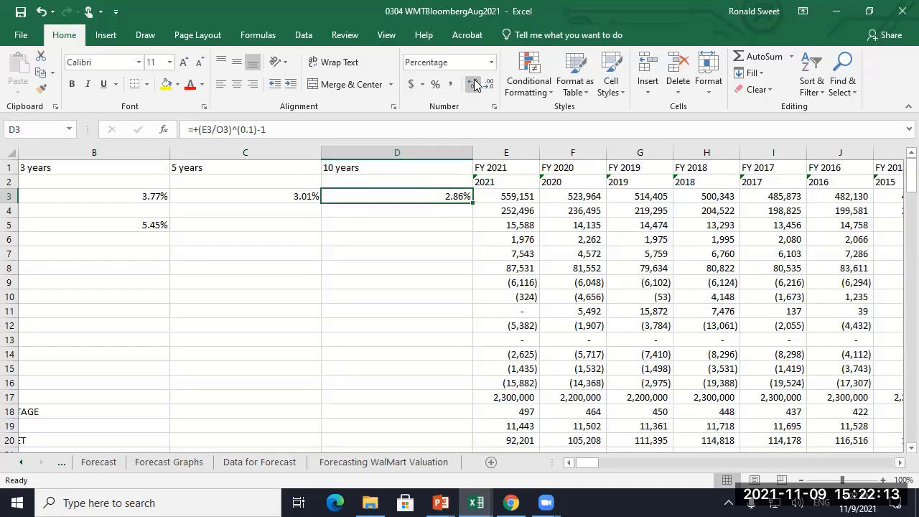
pyautogui.hotkey('shift', 'Left')
pyautogui.hotkey('ctrl', 'c')
pyautogui.press('Down')
pyautogui.press('Down')
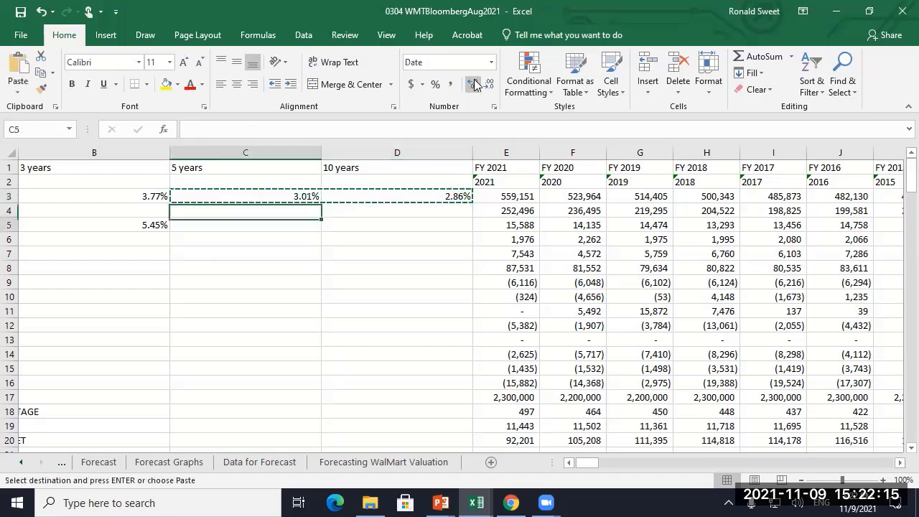
pyautogui.hotkey('ctrl', 'v')
pyautogui.press('Escape')
pyautogui.press('Right')
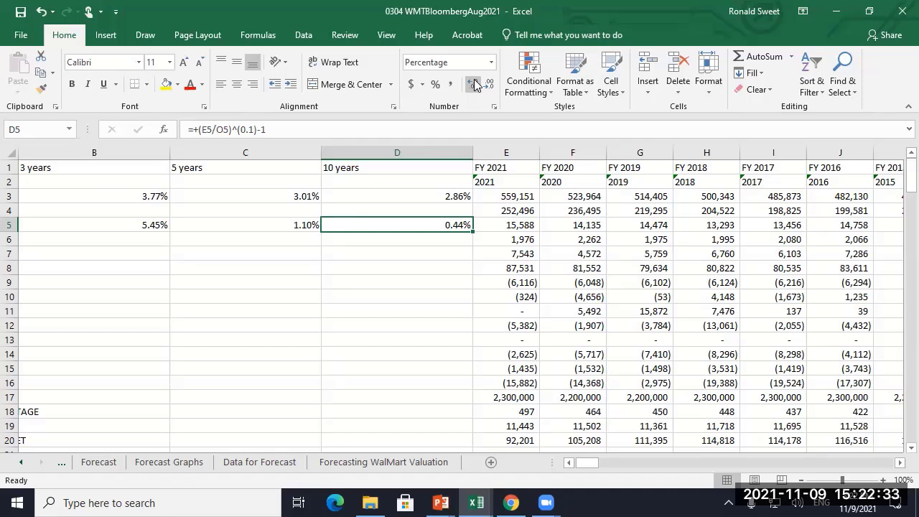
pyautogui.press('Left')
pyautogui.press('Left')
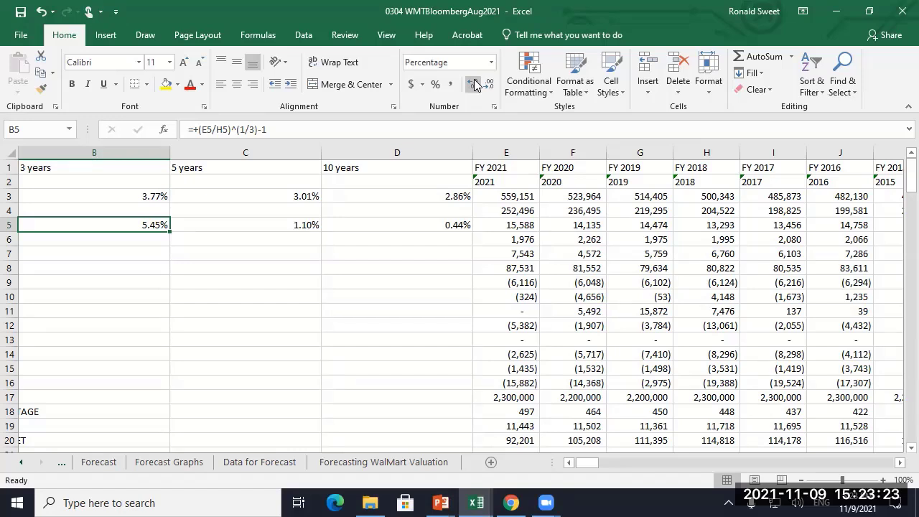
# Copy the 3-, 5- and 10-year growth formulas from B5:D5 to B18:D18 for sales per retail square foot.
pyautogui.click(117, 199)
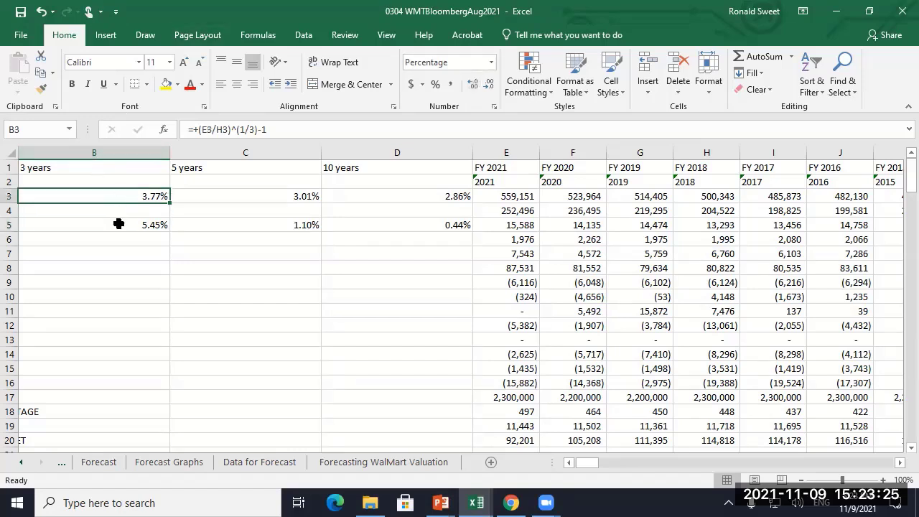
pyautogui.click(119, 224)
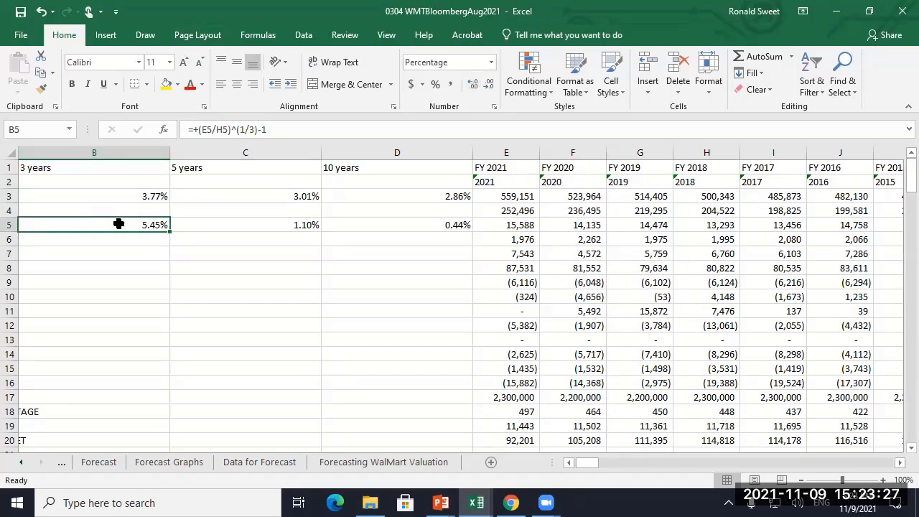
pyautogui.press('Left')
pyautogui.press('Right')
pyautogui.hotkey('shift', 'Right')
pyautogui.hotkey('shift', 'Right')
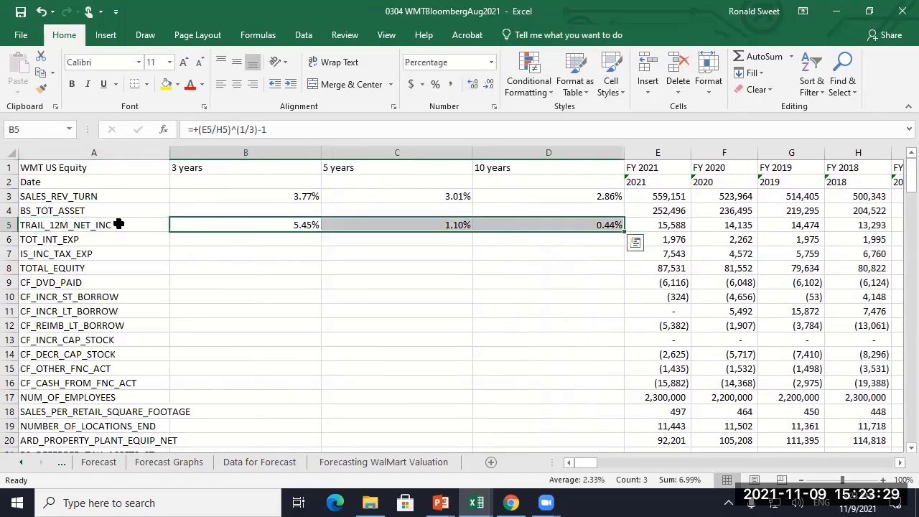
pyautogui.hotkey('ctrl', 'c')
pyautogui.press('Down')
pyautogui.press('Down')
pyautogui.press('Down')
pyautogui.press('Down')
pyautogui.press('Down')
pyautogui.press('Down')
pyautogui.press('Down')
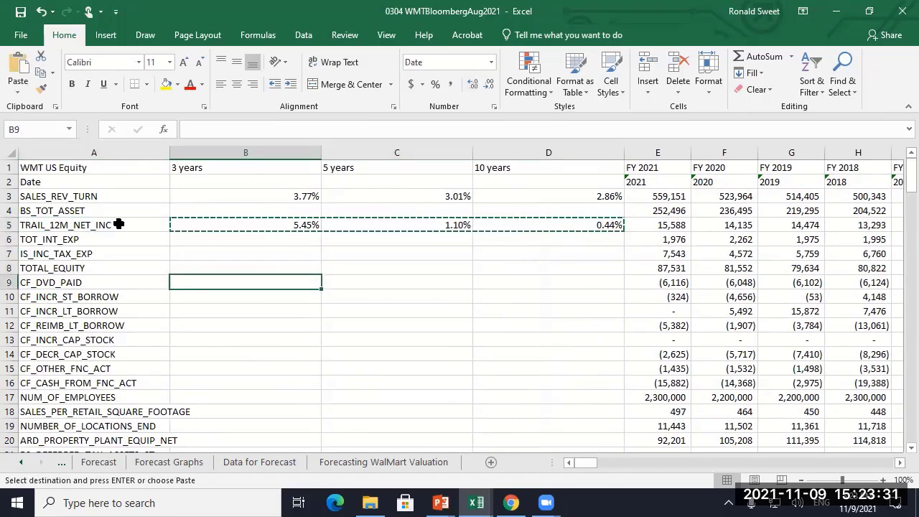
pyautogui.press('Down')
pyautogui.press('Down')
pyautogui.press('Down')
pyautogui.press('Down')
pyautogui.press('Down')
pyautogui.press('Down')
pyautogui.press('Return')
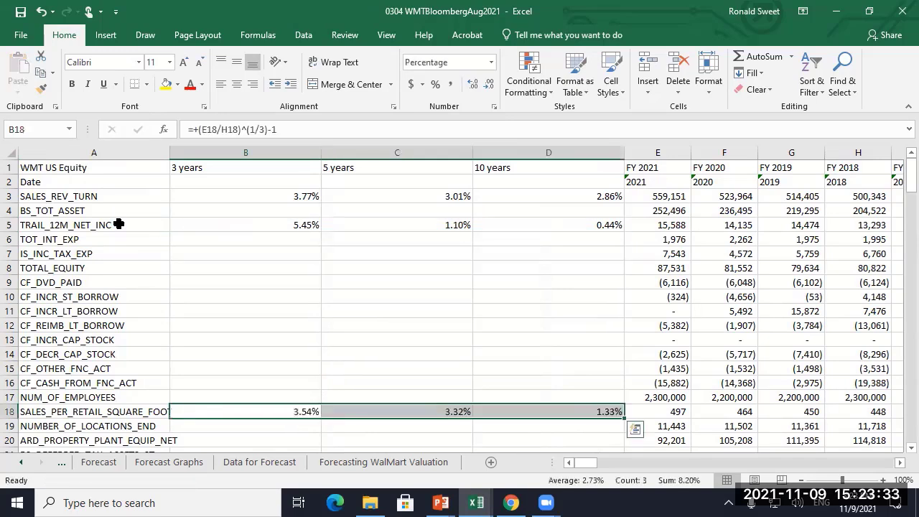
pyautogui.press('Right')
pyautogui.press('Right')
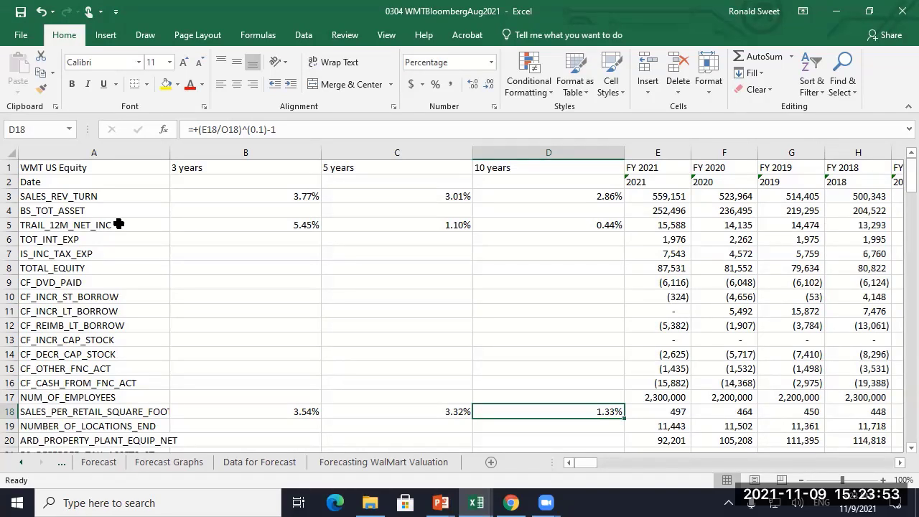
# Calculate the one-year SALES_REV_TURN growth from FY 2020 to FY 2021 in B4 with the formula +E3/F3-1.
pyautogui.click(291, 207)
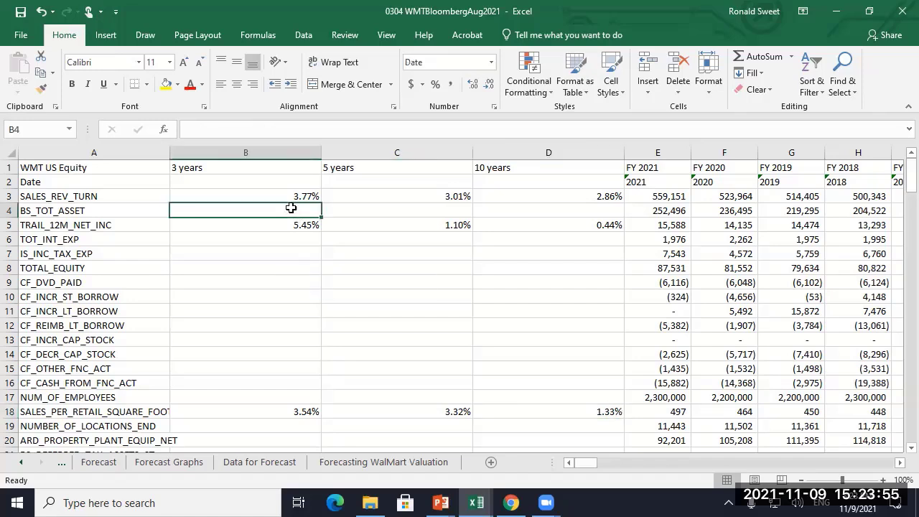
pyautogui.write('+')
pyautogui.press('Right')
pyautogui.press('Right')
pyautogui.press('Right')
pyautogui.press('Up')
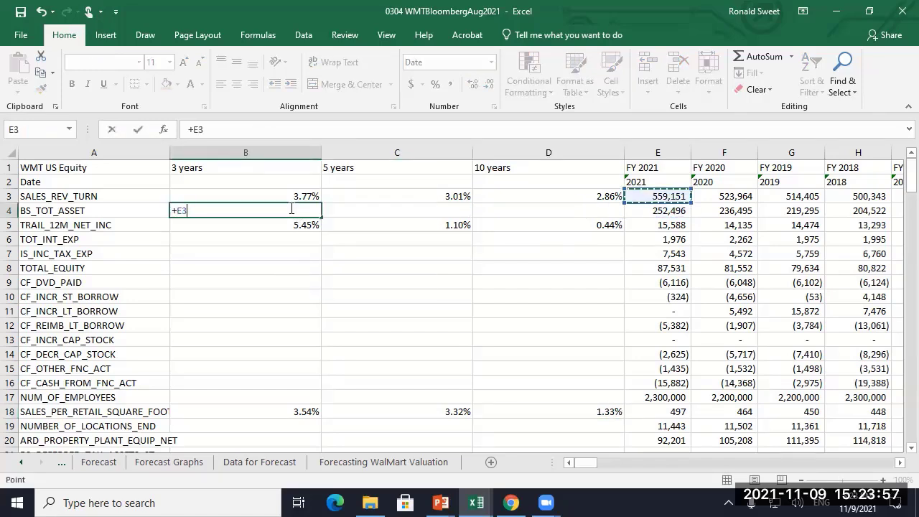
pyautogui.write('/')
pyautogui.press('Right')
pyautogui.press('Right')
pyautogui.press('Right')
pyautogui.press('Right')
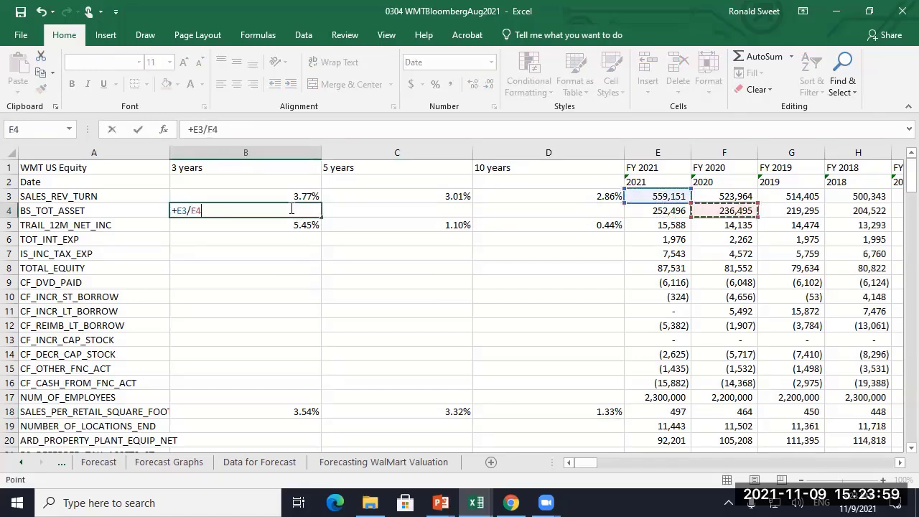
pyautogui.press('Up')
pyautogui.write('-1')
pyautogui.hotkey('ctrl', 'Return')
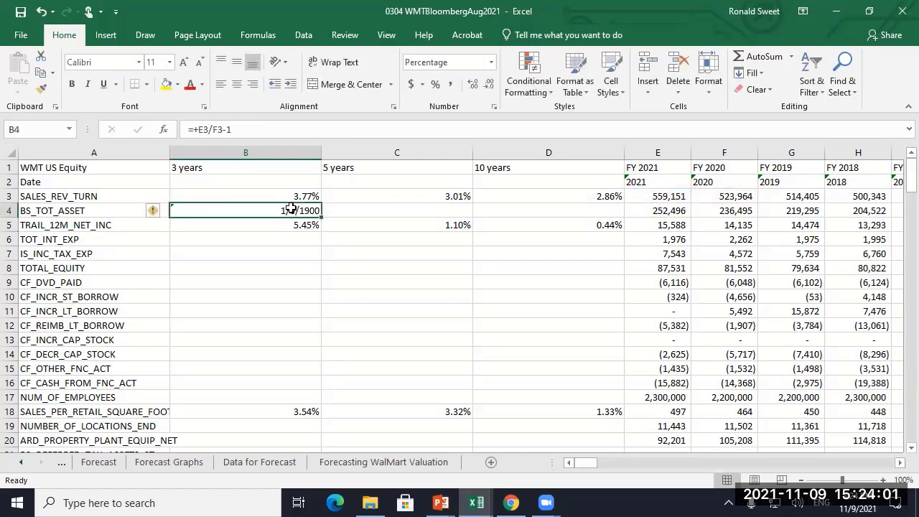
# Format B4 as a percentage with two decimals and copy it to B6 for the one-year net income growth.
pyautogui.click(434, 84)
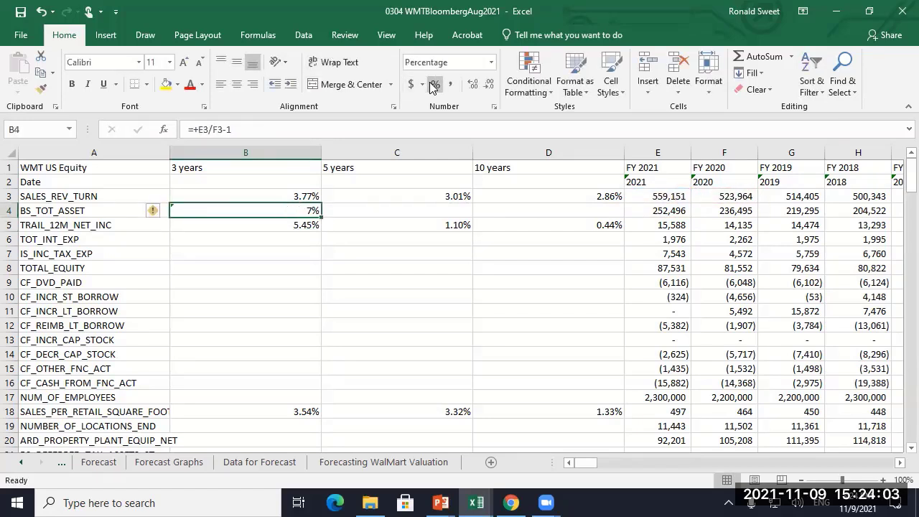
pyautogui.click(472, 84)
pyautogui.click(473, 84)
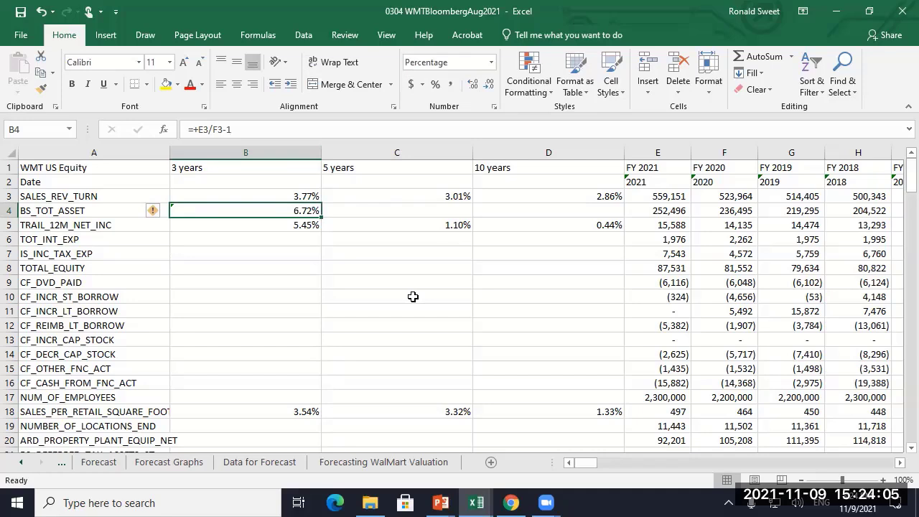
pyautogui.hotkey('ctrl', 'c')
pyautogui.press('Down')
pyautogui.press('Down')
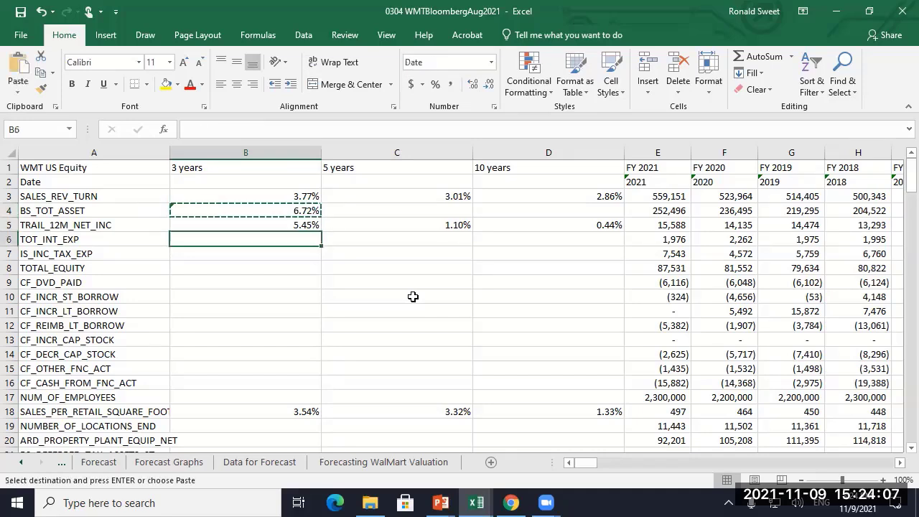
pyautogui.press('Return')
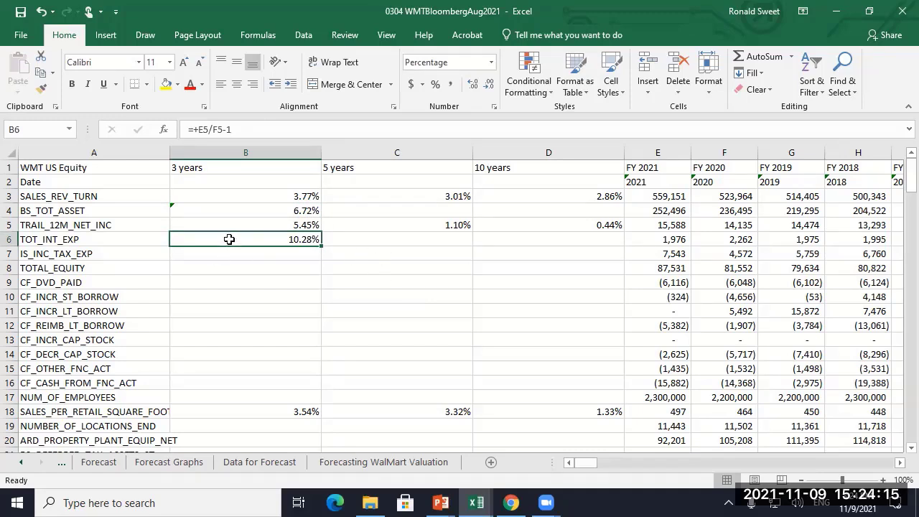
pyautogui.click(441, 223)
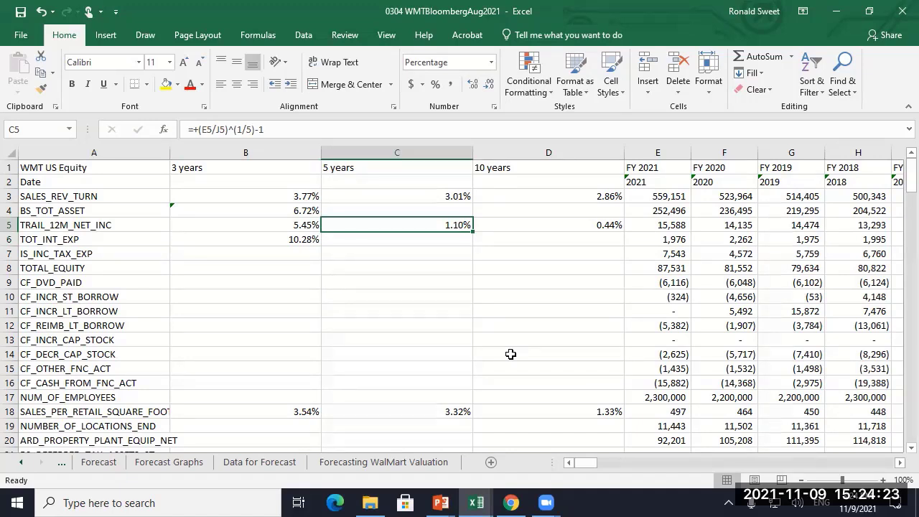
pyautogui.press('Down')
pyautogui.write('+(')
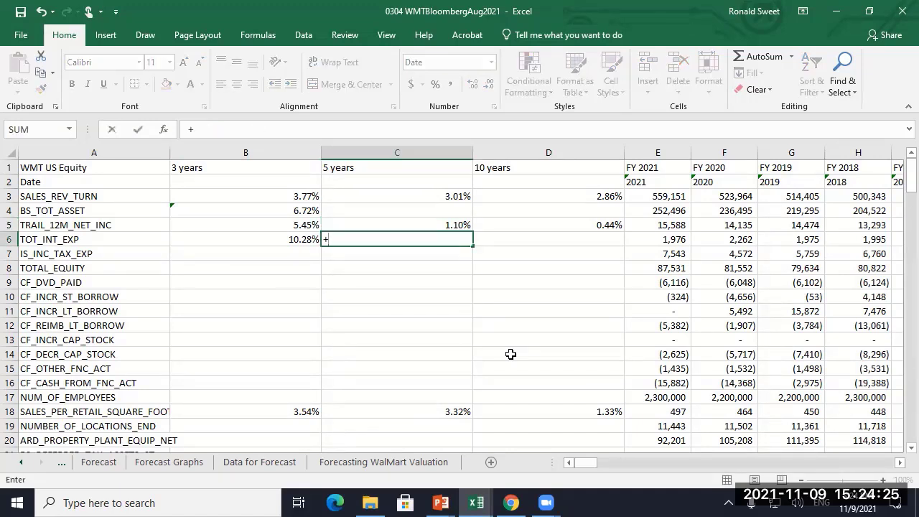
pyautogui.press('Right')
pyautogui.press('Right')
pyautogui.press('Right')
pyautogui.press('Up')
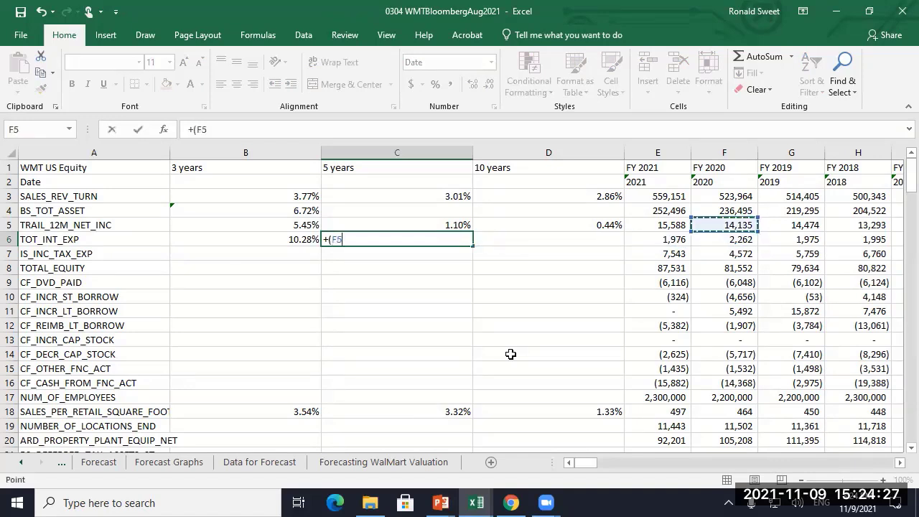
pyautogui.press('Escape')
# Examine the cell references in the 5-year TRAIL_12M_NET_INC growth formula in C5.
pyautogui.press('Up')
pyautogui.press('F2')
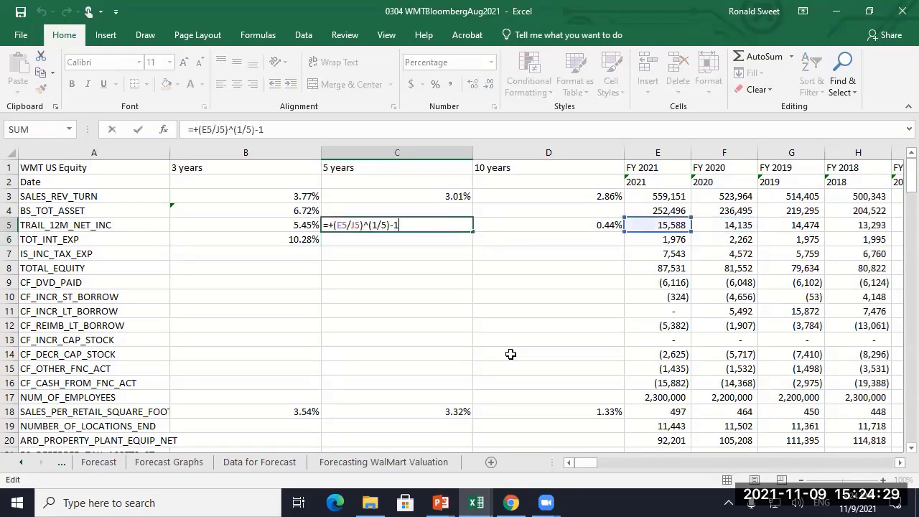
pyautogui.press('Return')
# Enter the formula +(F5/J5)^(1/4) in C6 for TRAIL_12M_NET_INC from FY 2016 to FY 2020.
pyautogui.write('+')
pyautogui.press('Right')
pyautogui.press('Right')
pyautogui.press('Up')
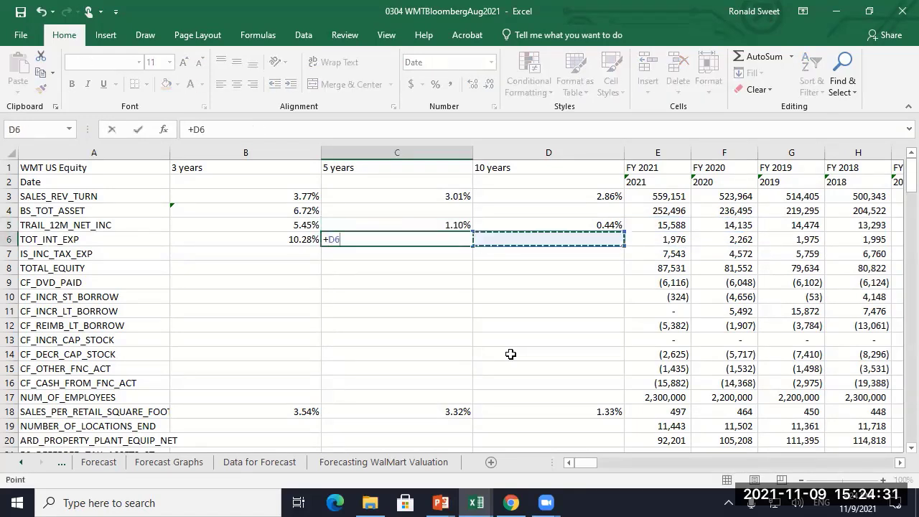
pyautogui.press('Right')
pyautogui.write('/')
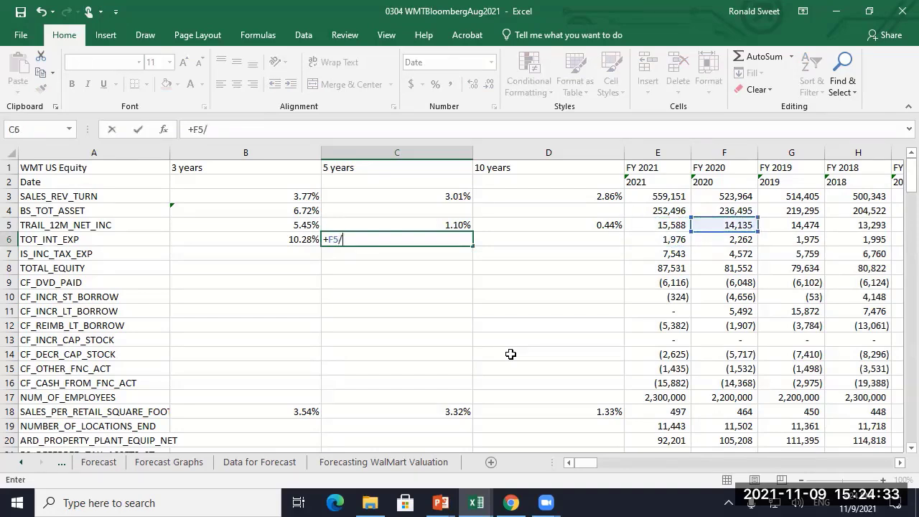
pyautogui.press('BackSpace')
pyautogui.press('BackSpace')
pyautogui.press('BackSpace')
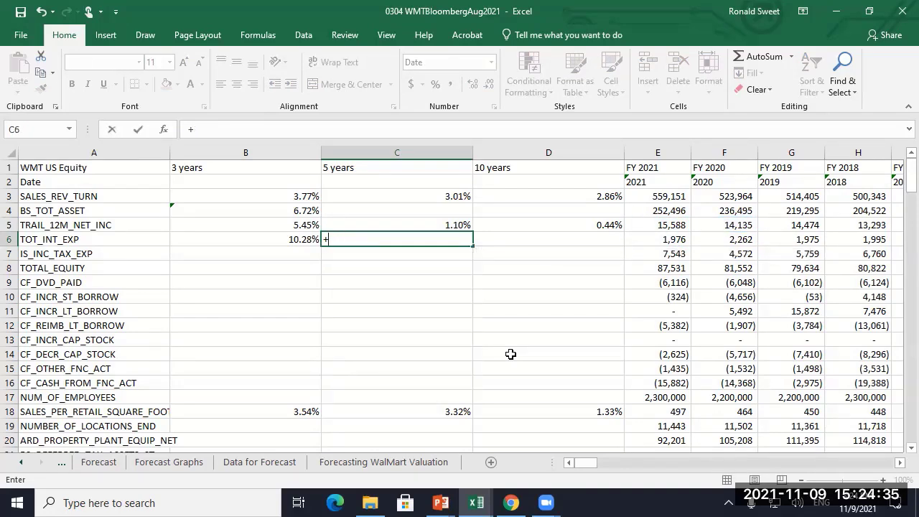
pyautogui.write('(F5')
pyautogui.press('Up')
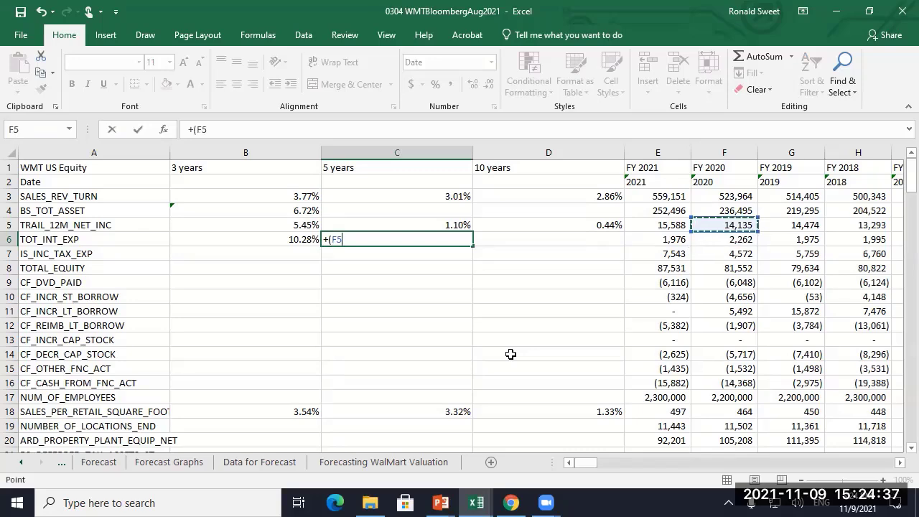
pyautogui.write('/')
pyautogui.press('Right')
pyautogui.press('Right')
pyautogui.press('Right')
pyautogui.press('Up')
pyautogui.press('Right')
pyautogui.press('Right')
pyautogui.press('Right')
pyautogui.press('Right')
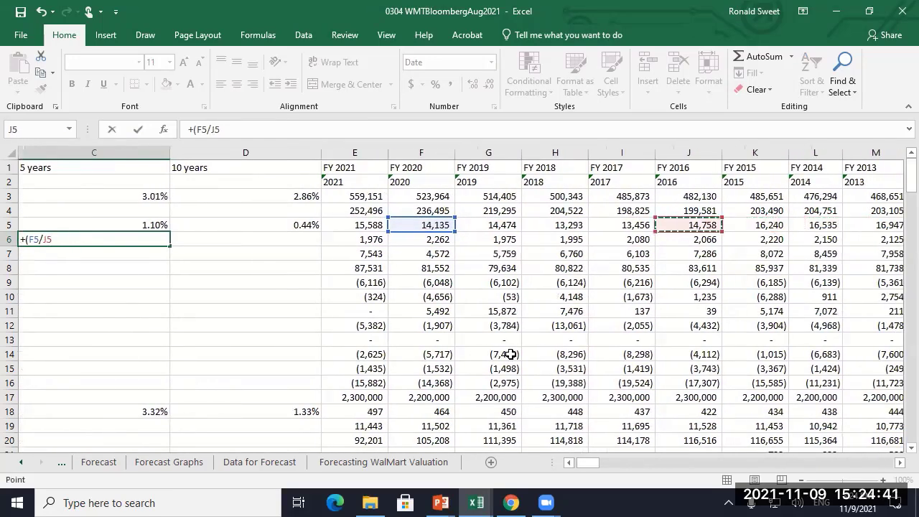
pyautogui.write(')^(1/4)')
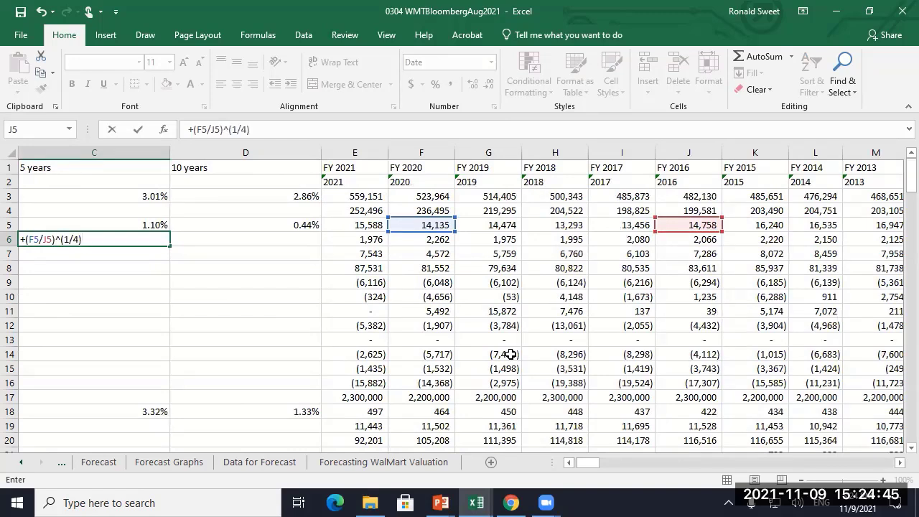
pyautogui.hotkey('ctrl', 'Return')
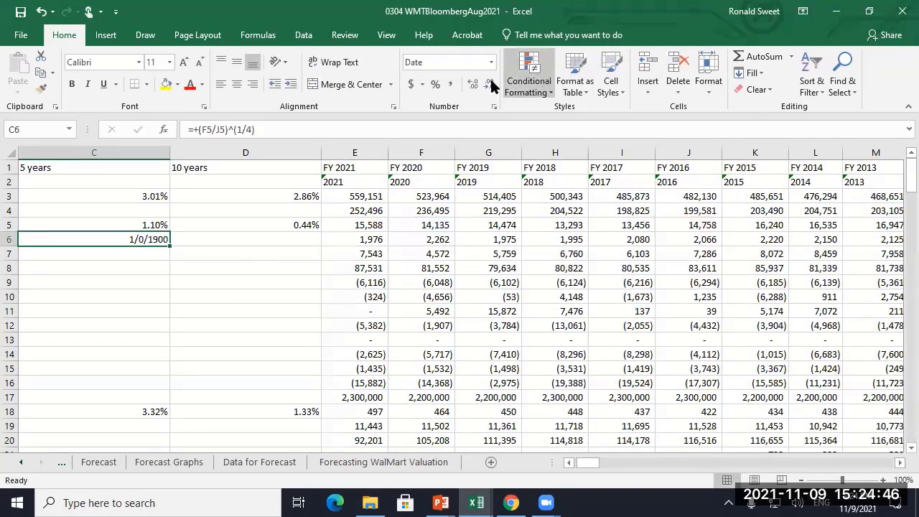
# Format C6 as a percentage with two decimals.
pyautogui.click(434, 84)
pyautogui.click(475, 84)
pyautogui.click(475, 84)
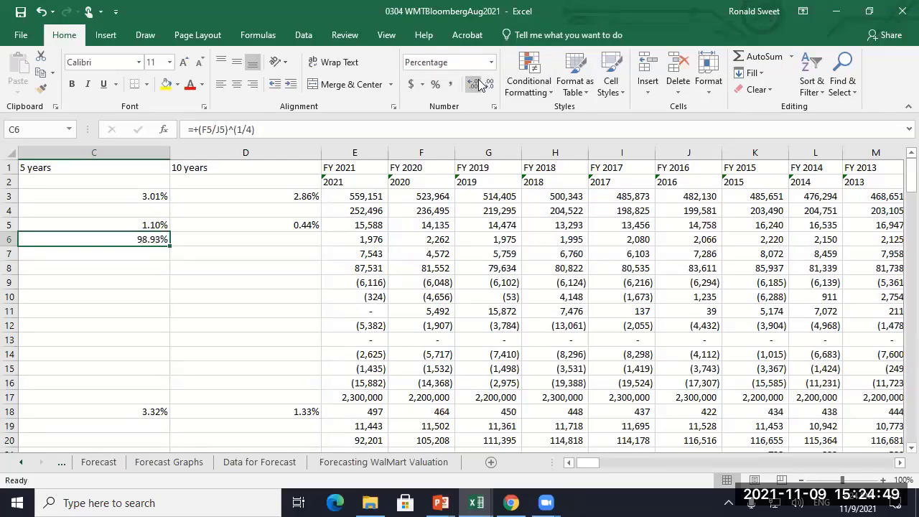
# Complete the growth formula in C6 by appending -1, so it reads =+(F5/J5)^(1/4)-1.
pyautogui.press('Home')
pyautogui.press('Right')
pyautogui.press('Right')
pyautogui.press('F2')
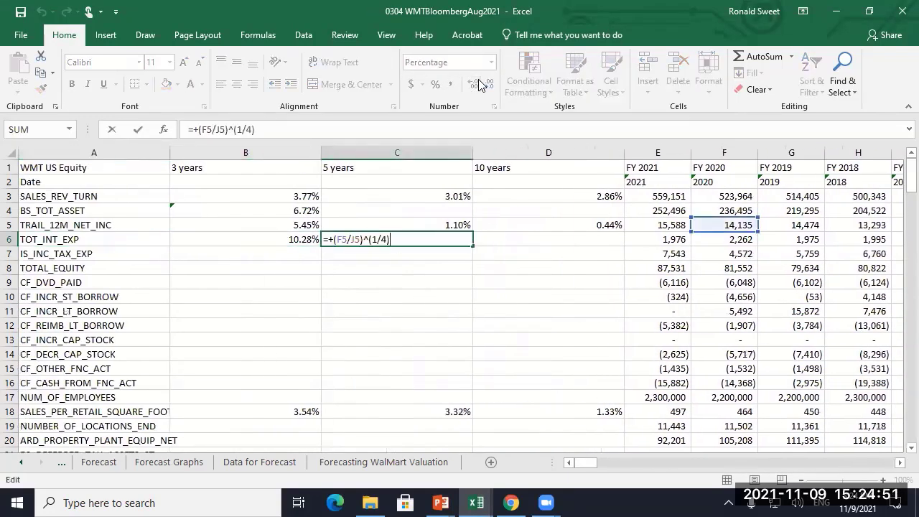
pyautogui.write('-1')
pyautogui.press('Return')
pyautogui.press('Up')
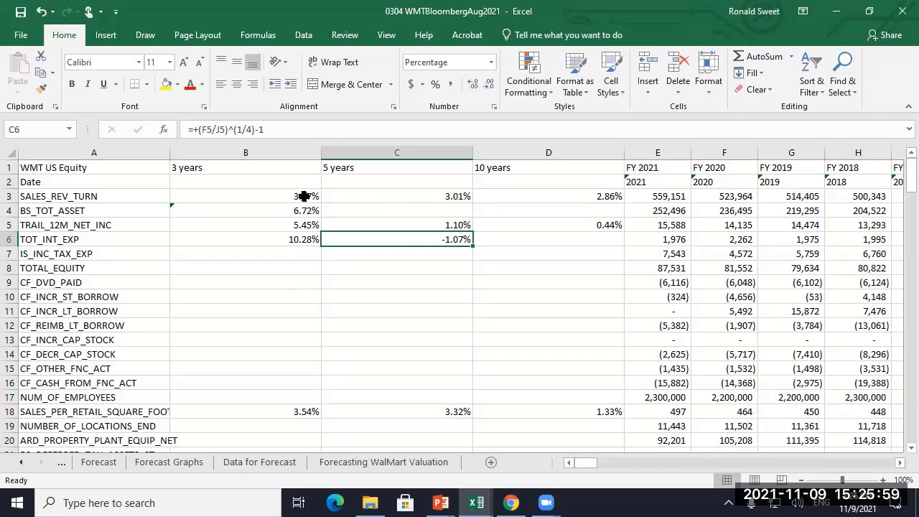
# Review the FY 2021 and FY 2020 sales figures and the net income growth formulas in B6 and C6.
pyautogui.click(654, 196)
pyautogui.click(726, 196)
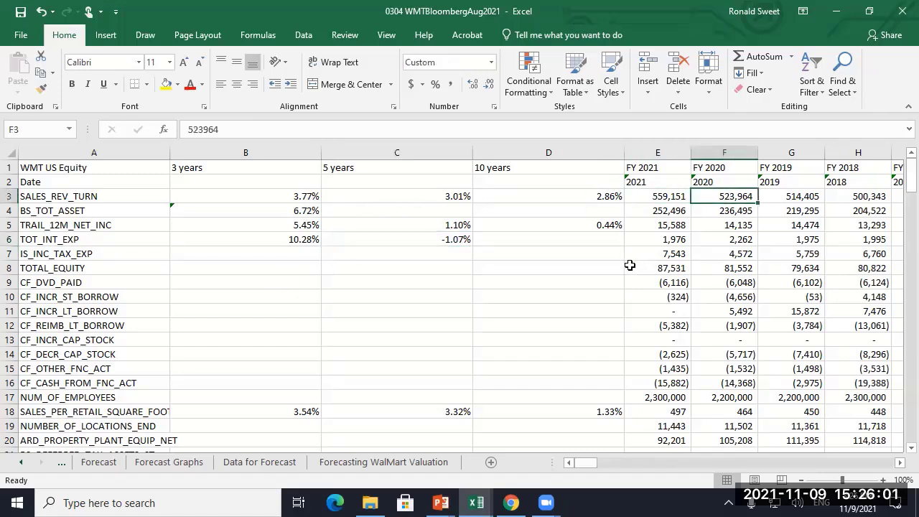
pyautogui.click(421, 243)
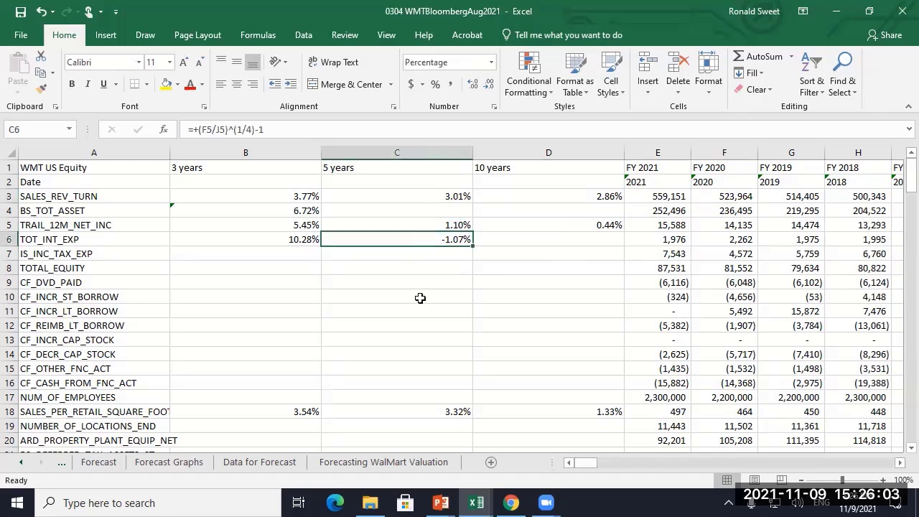
pyautogui.click(285, 237)
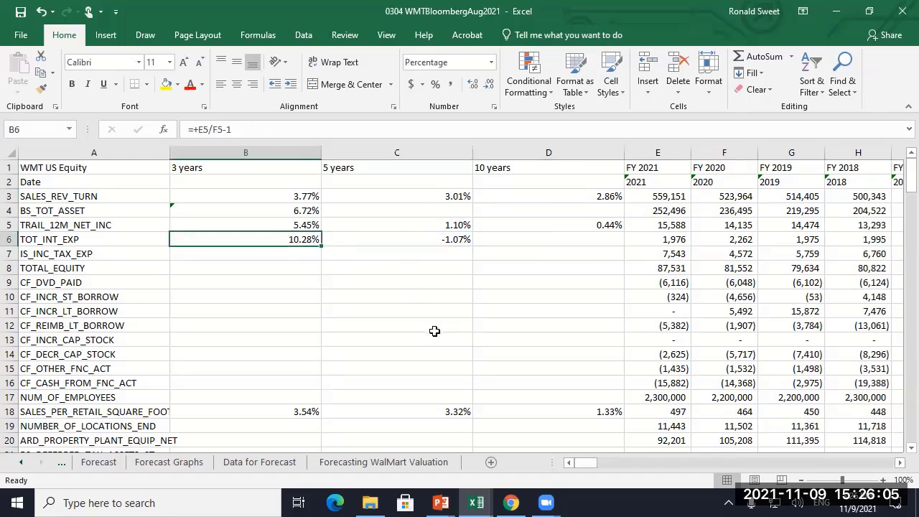
pyautogui.click(435, 236)
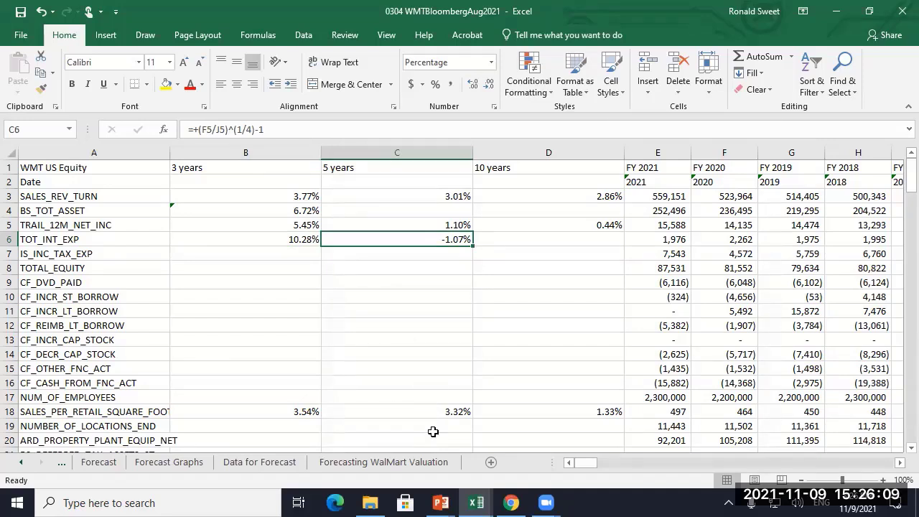
# Switch to the Principles of Investing presentation in PowerPoint and show the Valuing Stocks: Growth Rates slide full screen.
pyautogui.click(440, 502)
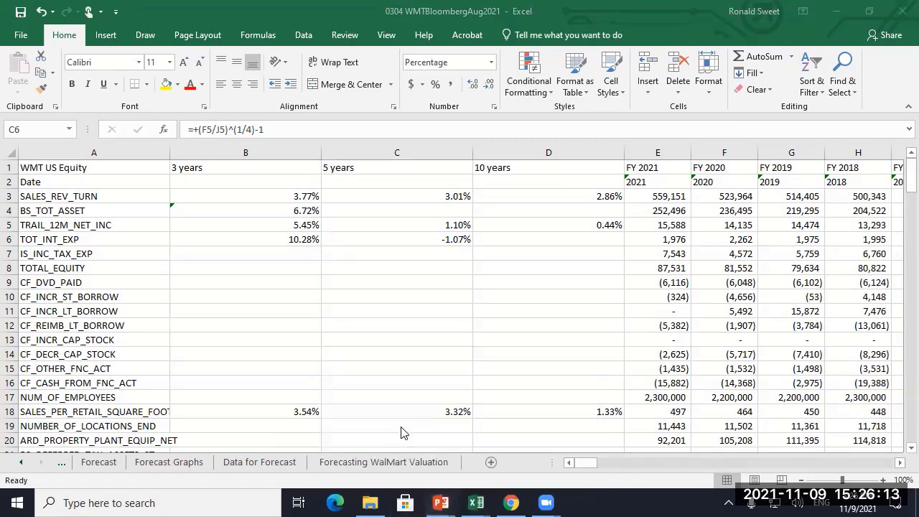
pyautogui.moveTo(440, 503)
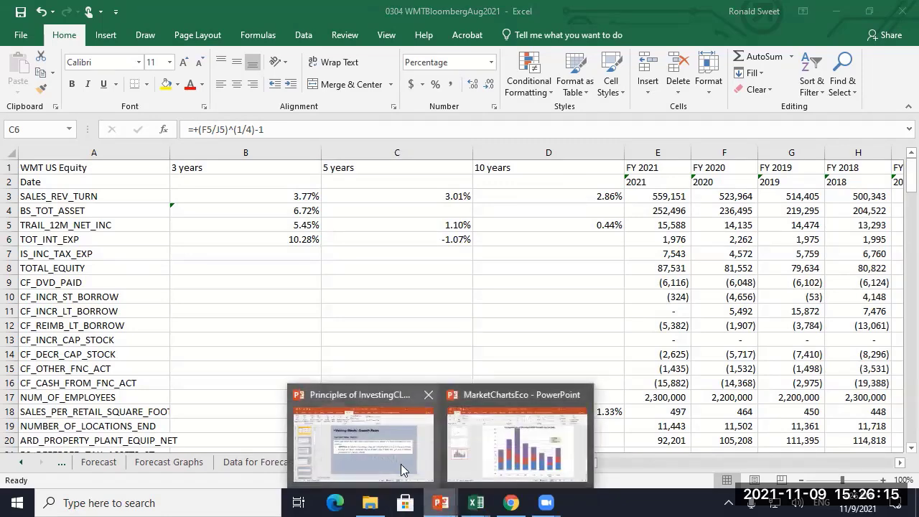
pyautogui.click(398, 461)
pyautogui.click(76, 85)
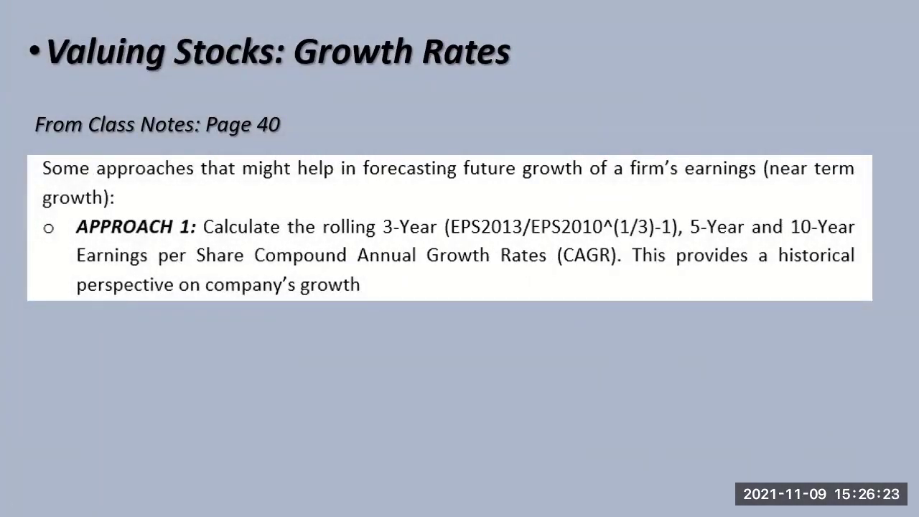
# Advance to the PEG Ratio approach slide, and switch to Chrome to open Americold's (COLD) statistics on Yahoo Finance.
pyautogui.press('Right')
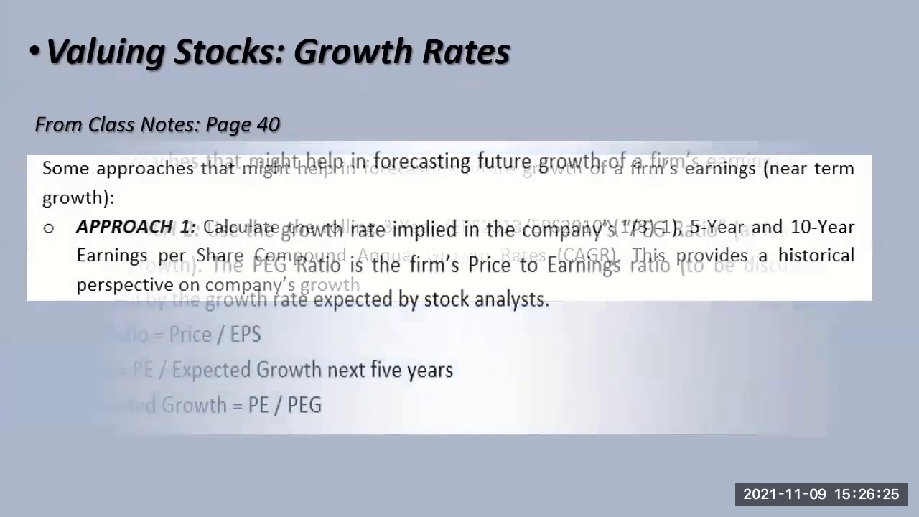
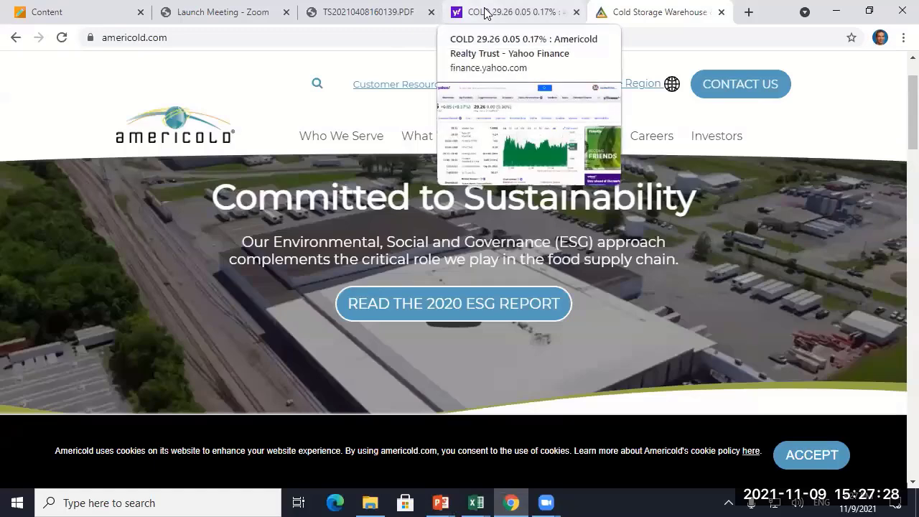
pyautogui.click(484, 13)
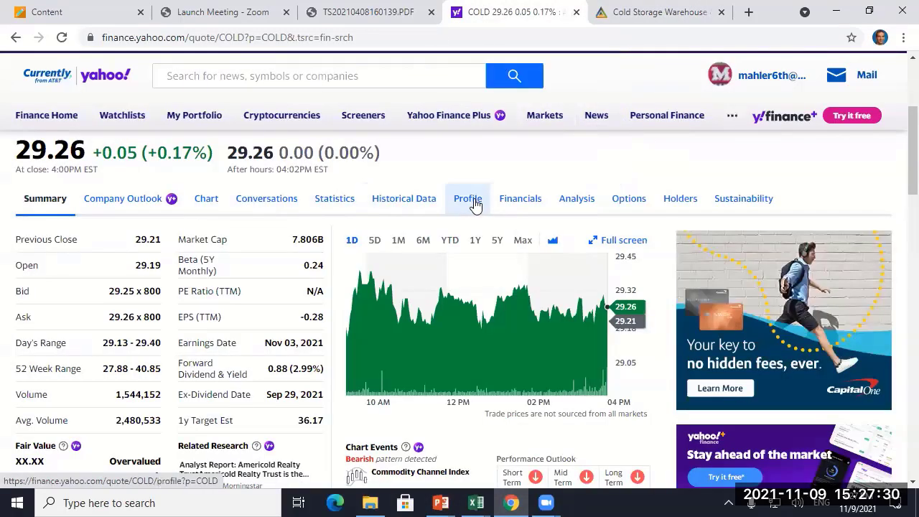
pyautogui.click(334, 199)
pyautogui.scroll(-2, 5, 338)
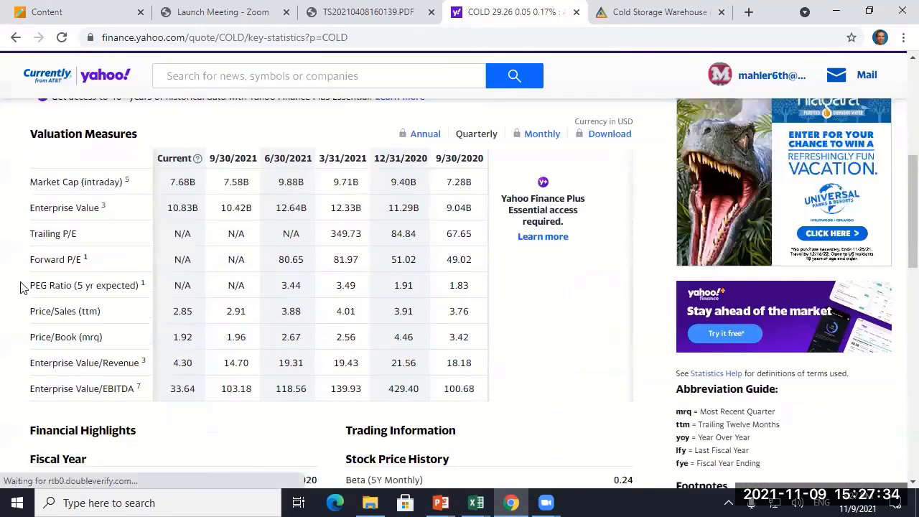
# Examine the Forward P/E and PEG Ratio rows in Americold's valuation measures.
pyautogui.moveTo(35, 257); pyautogui.dragTo(106, 258)
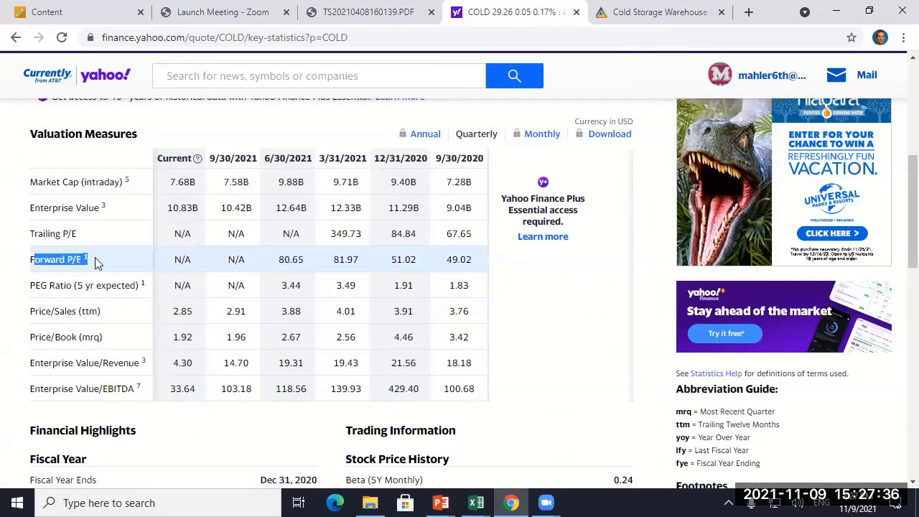
pyautogui.click(35, 260)
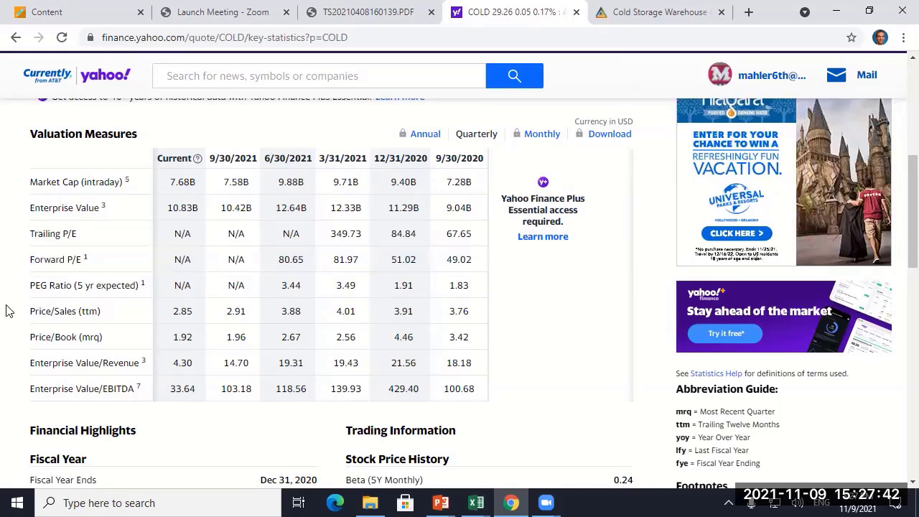
pyautogui.scroll(1, 5, 311)
pyautogui.scroll(-1, 6, 311)
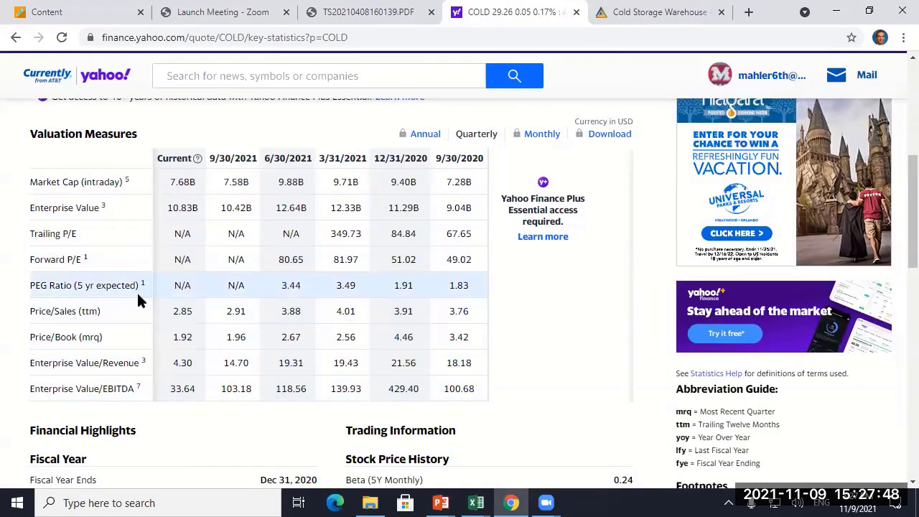
pyautogui.scroll(1, 136, 301)
pyautogui.scroll(2, 136, 300)
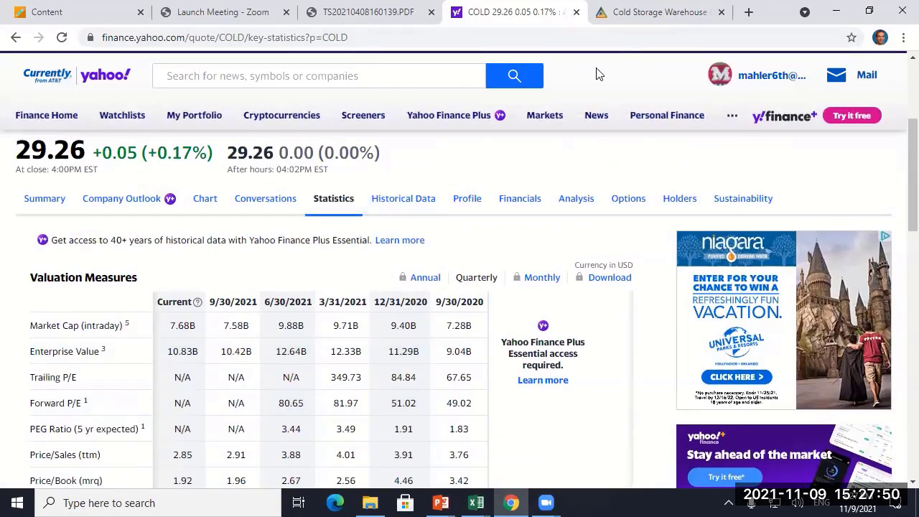
# Look up the ticker zm on Yahoo Finance and show its valuation measures.
pyautogui.click(227, 77)
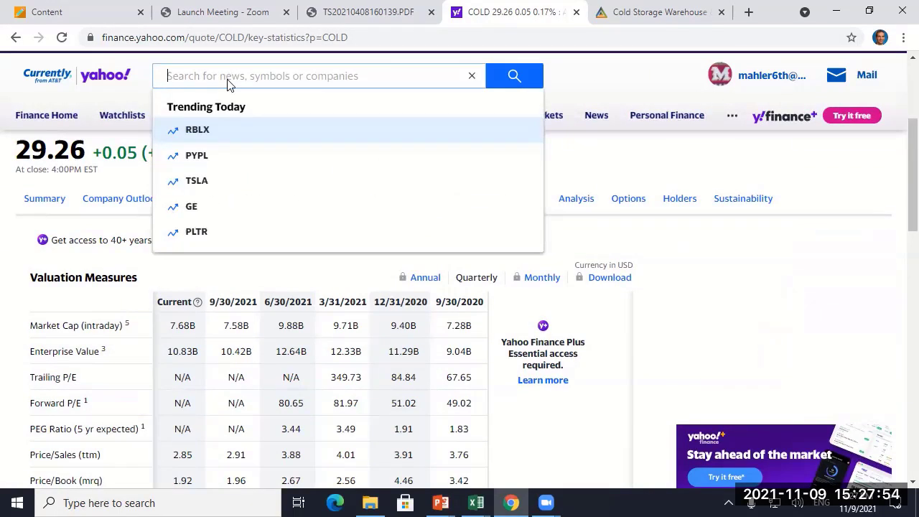
pyautogui.write('zm')
pyautogui.press('Return')
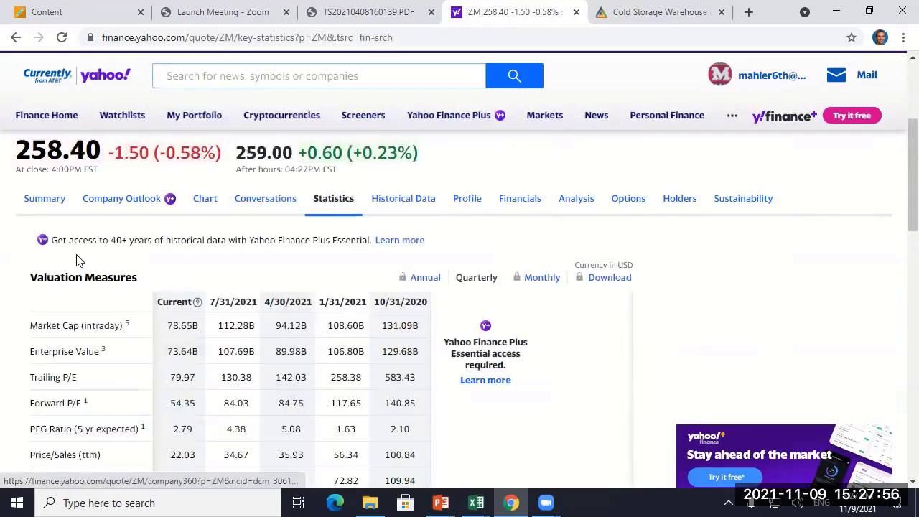
pyautogui.scroll(-2, 34, 273)
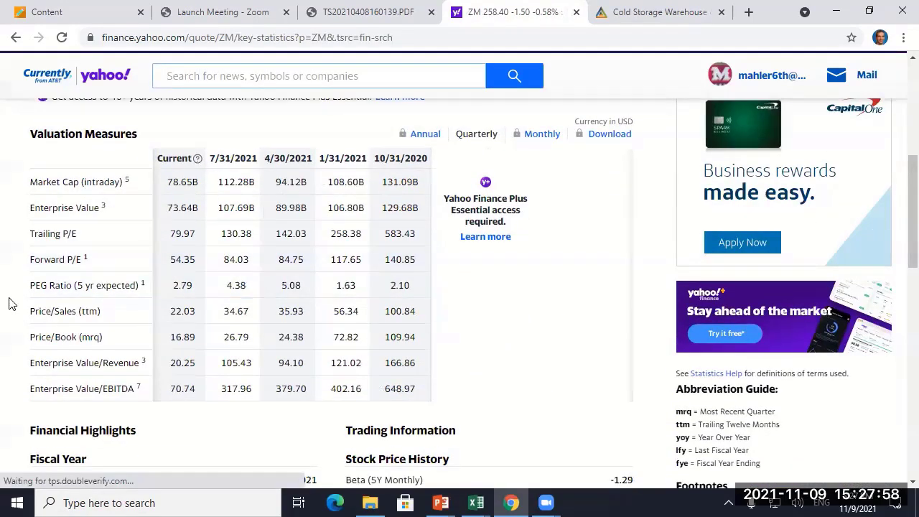
# Highlight Zoom's current PEG Ratio and Forward P/E figures in the valuation measures table.
pyautogui.scroll(4, 6, 299)
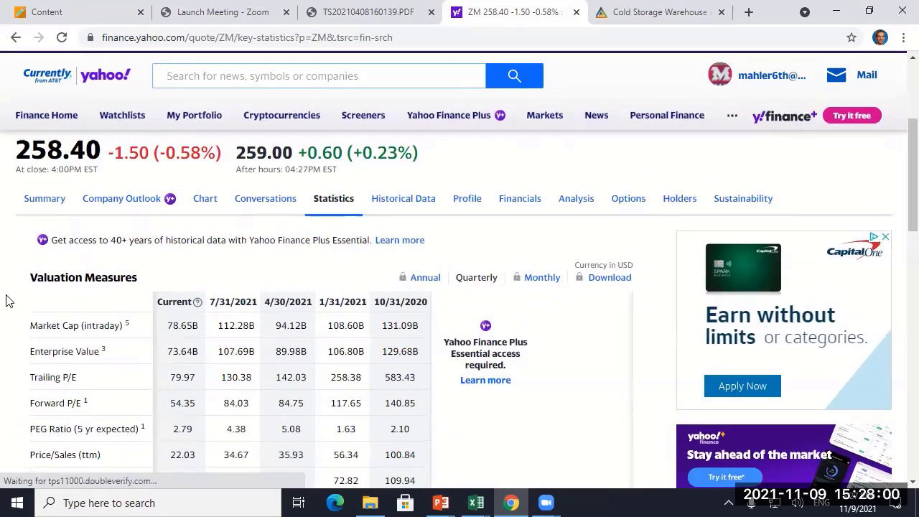
pyautogui.scroll(-5, 6, 300)
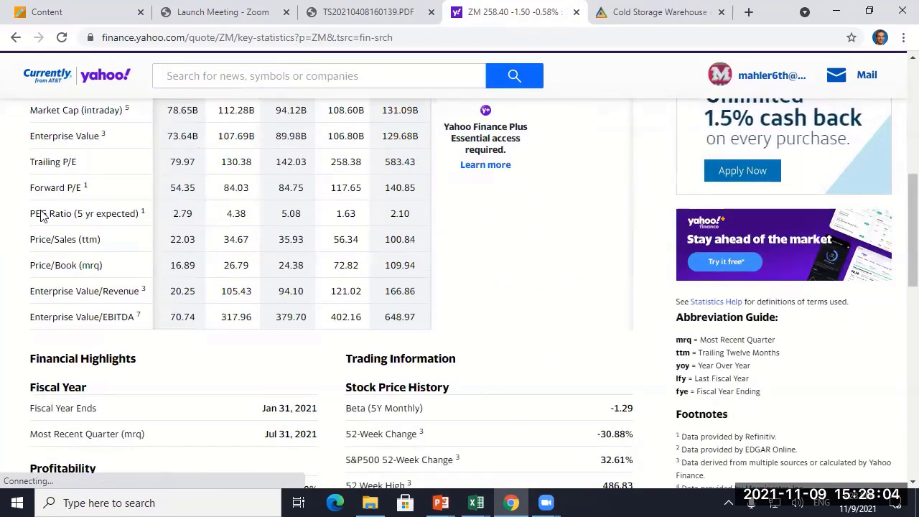
pyautogui.moveTo(29, 213); pyautogui.dragTo(192, 219)
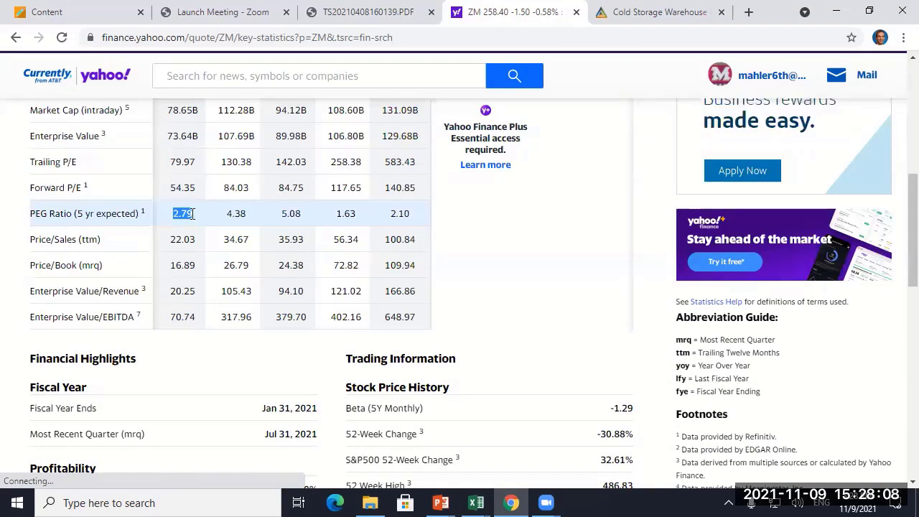
pyautogui.moveTo(29, 186); pyautogui.dragTo(191, 193)
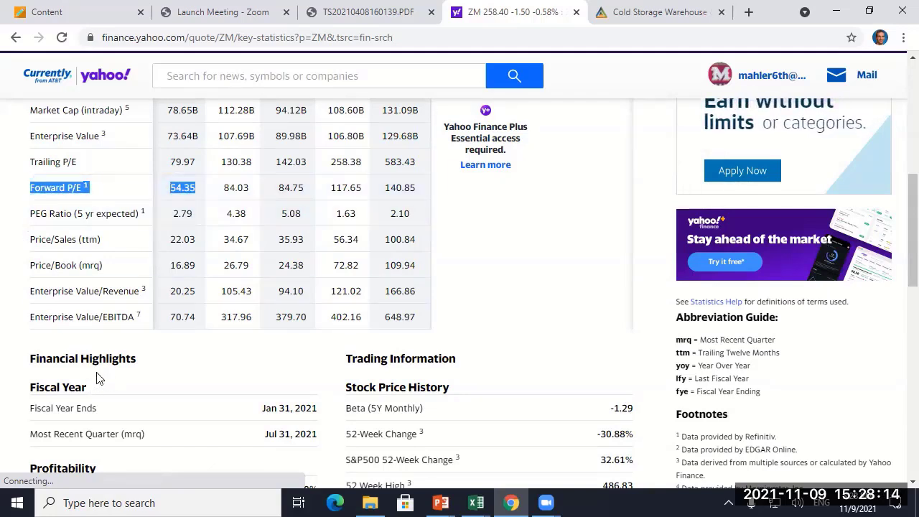
pyautogui.moveTo(50, 204); pyautogui.dragTo(202, 219)
# Switch to the BondValue workbook in Excel and add a new blank worksheet after Corporate Bond.
pyautogui.click(476, 503)
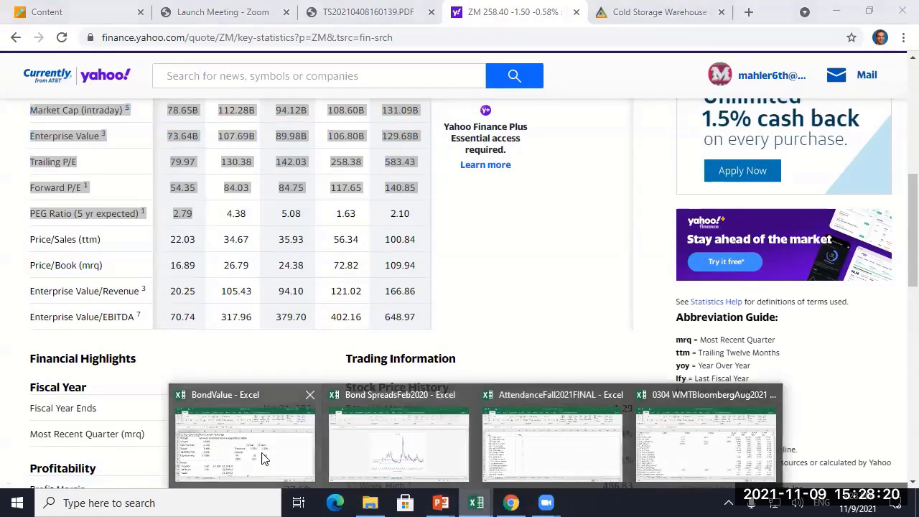
pyautogui.scroll(-11, 610, 387)
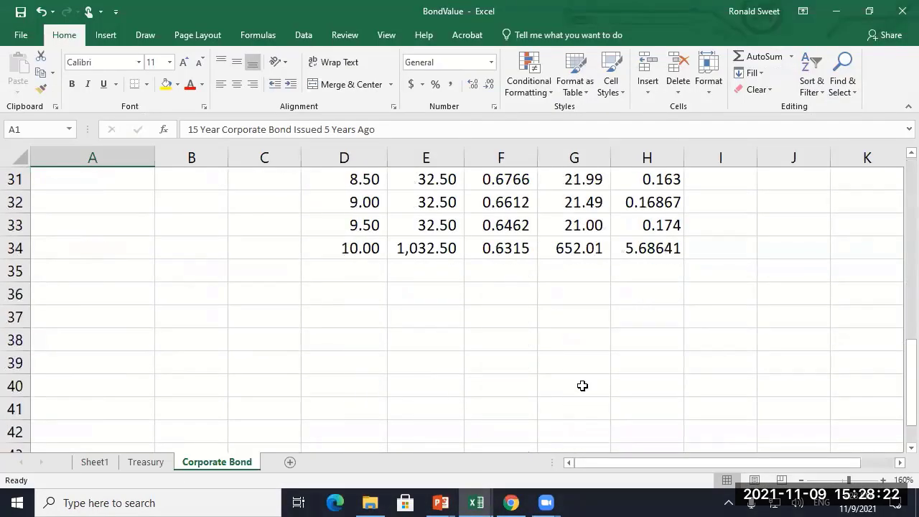
pyautogui.click(290, 462)
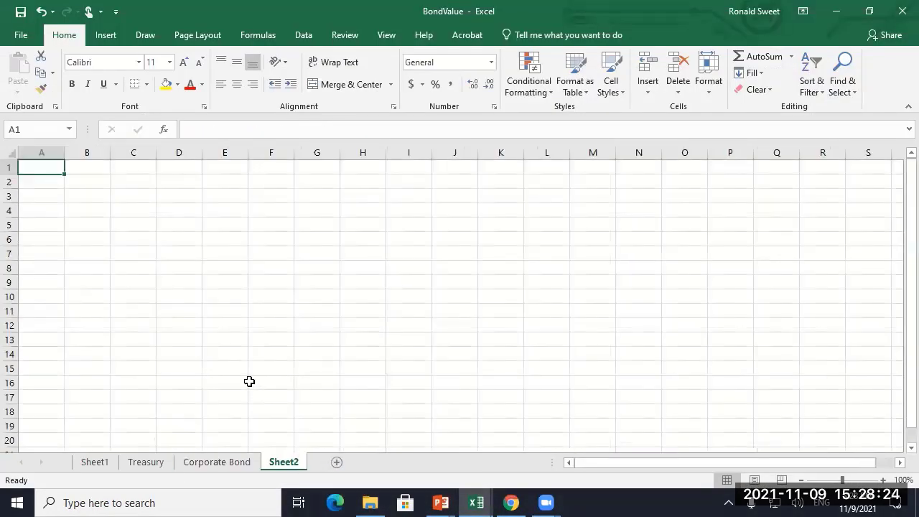
# Enter Zoom as the heading in A1, the label Forward PE in A2 and 54.35 in B2.
pyautogui.scroll(6, 250, 381)
pyautogui.write('Zoom')
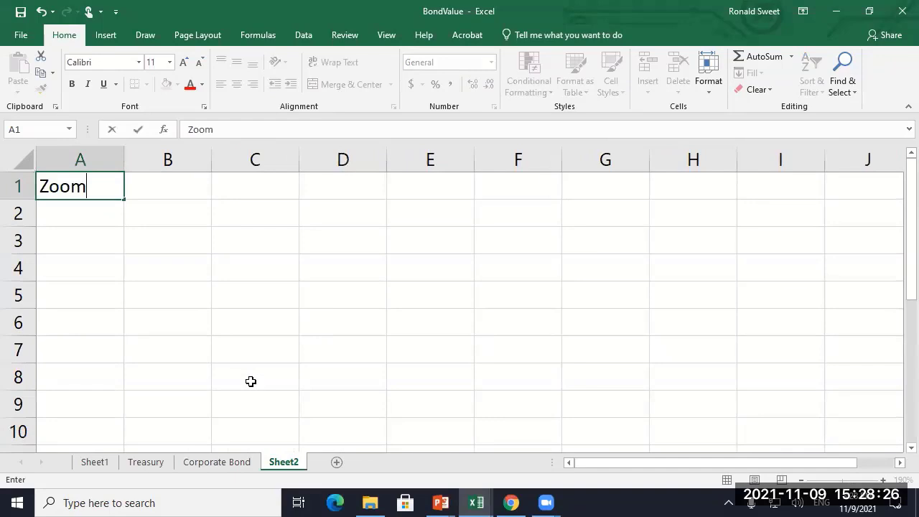
pyautogui.press('Return')
pyautogui.write('Forward PE')
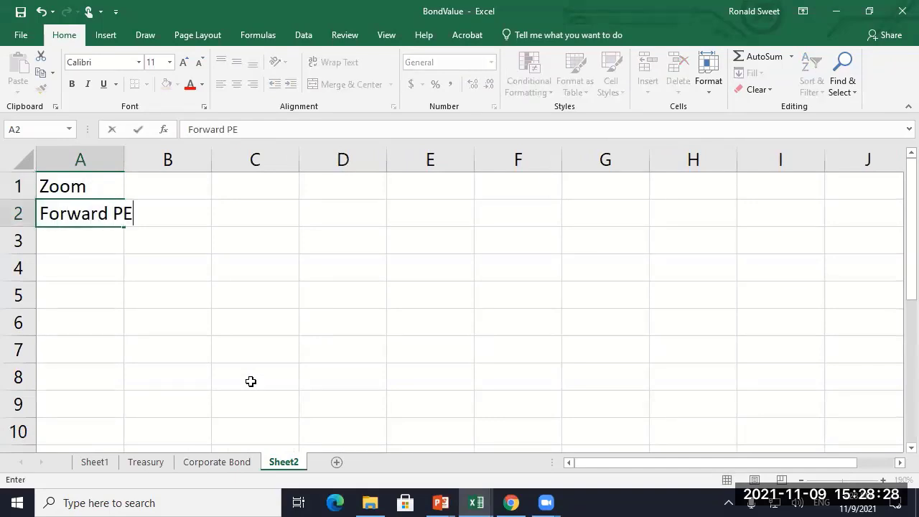
pyautogui.press('Tab')
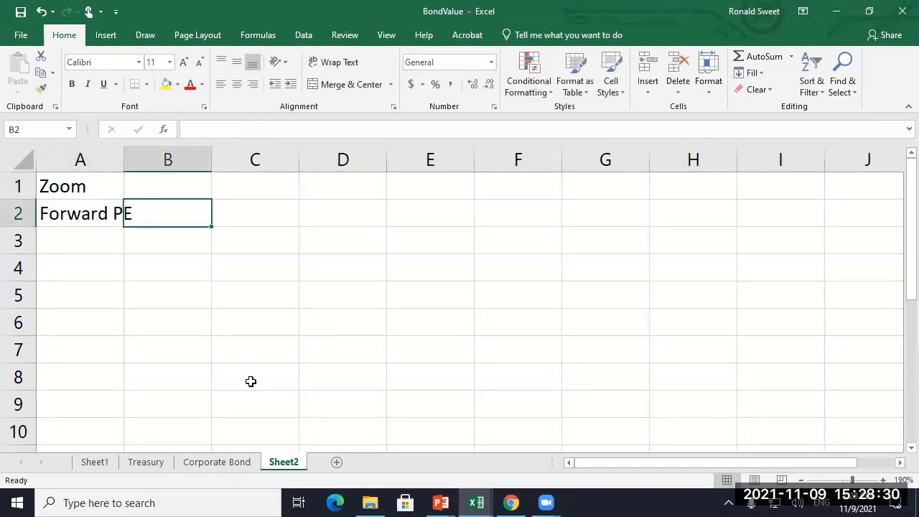
pyautogui.write('54.35')
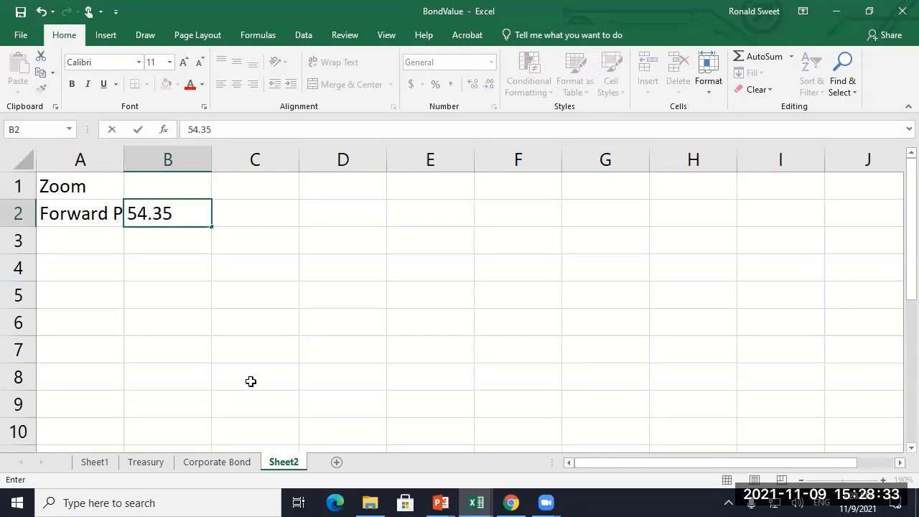
pyautogui.press('Return')
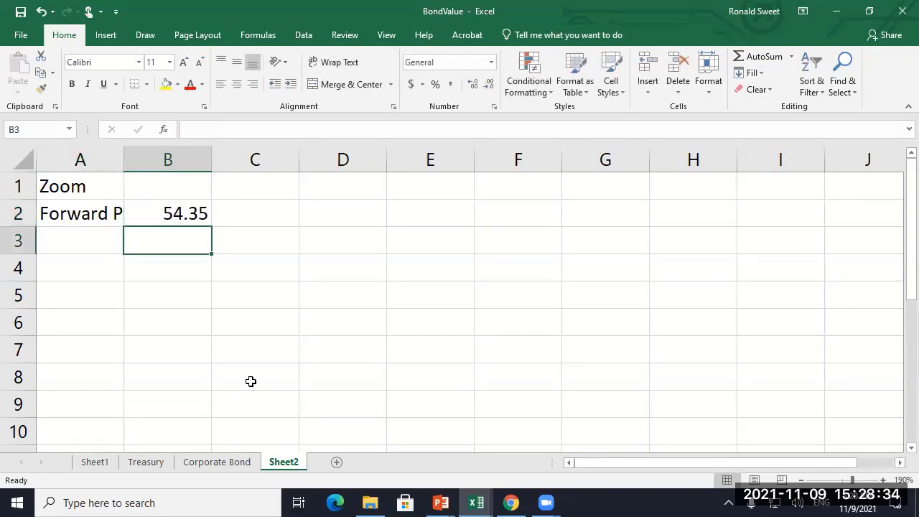
# Enter the label PEG in A3 and its value 2.79 in B3.
pyautogui.press('Left')
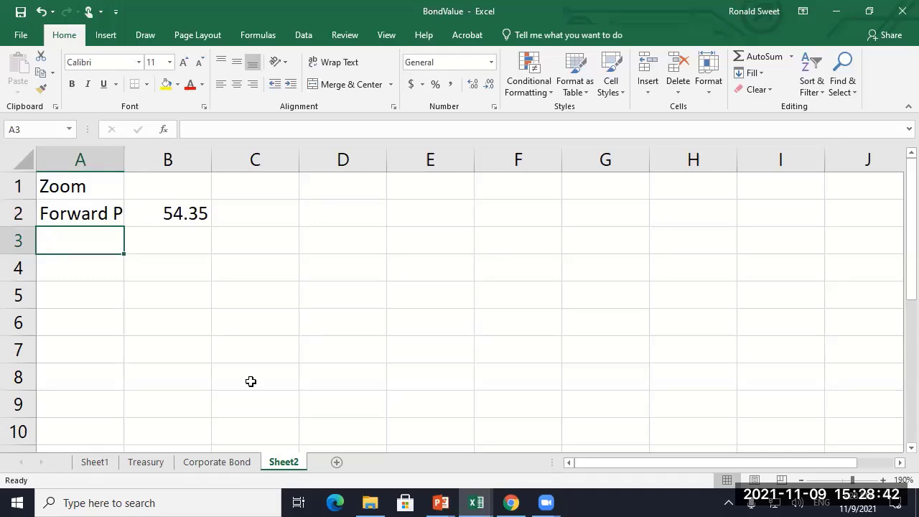
pyautogui.write('PEG')
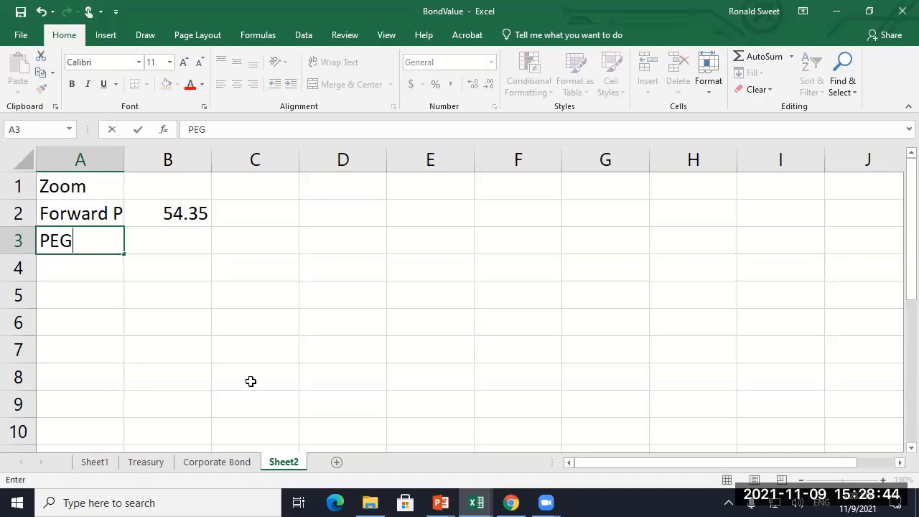
pyautogui.press('Tab')
pyautogui.write('2.')
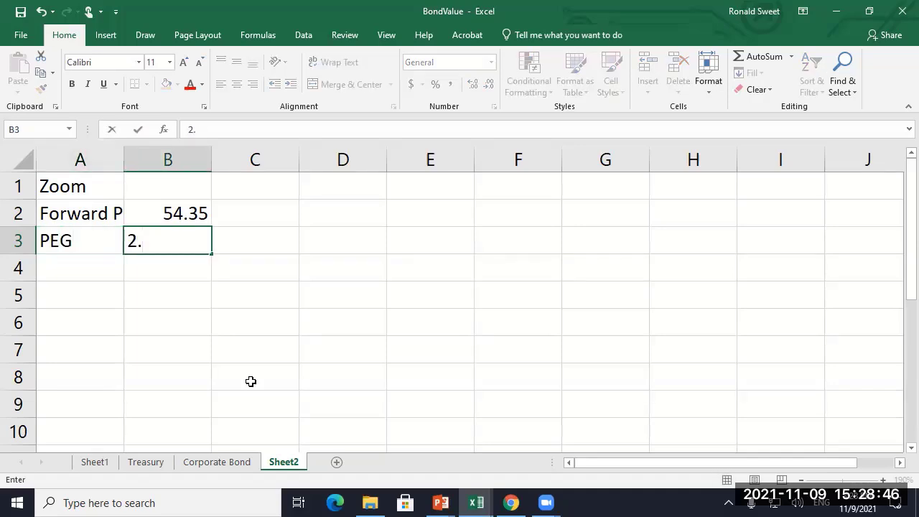
pyautogui.write('79')
pyautogui.press('Return')
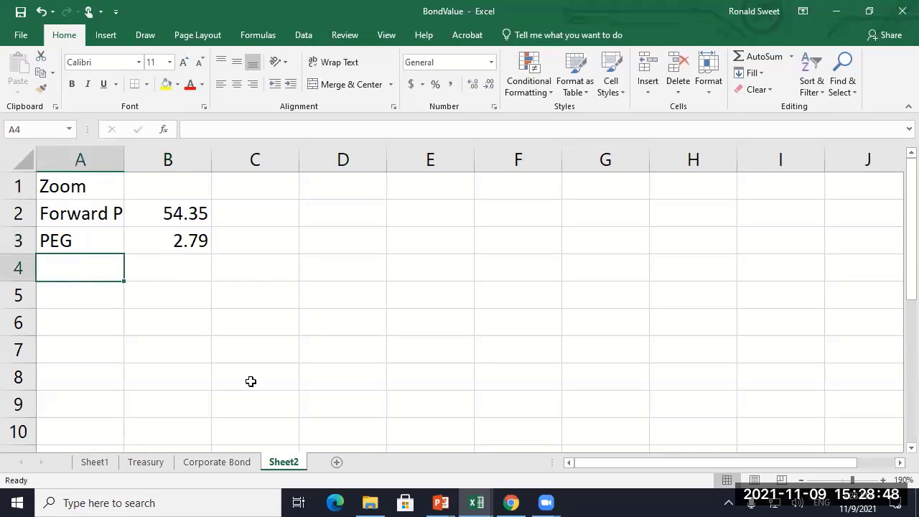
# Label A4 Expected Growth and calculate it in B4 with the formula =+B2/B3.
pyautogui.write('Expected ')
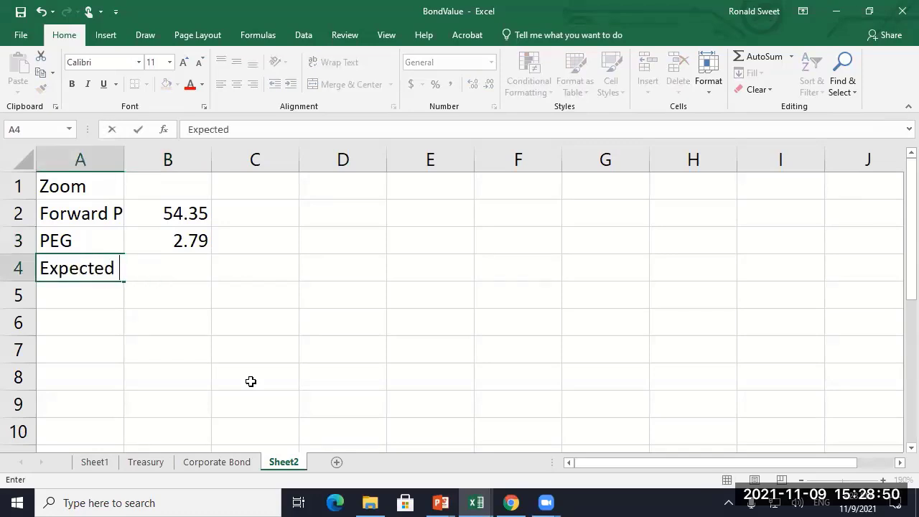
pyautogui.write('Growth')
pyautogui.press('Return')
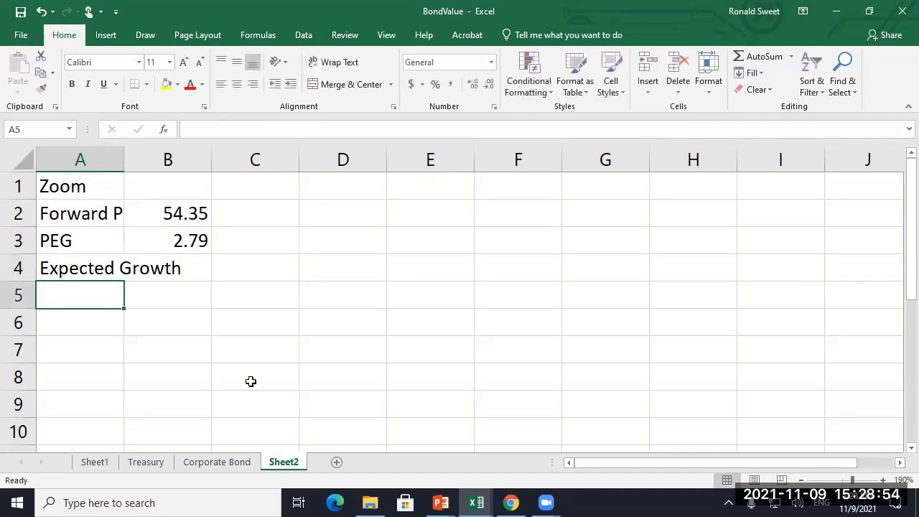
pyautogui.press('Up')
pyautogui.press('Right')
pyautogui.write('+')
pyautogui.press('Up')
pyautogui.press('Up')
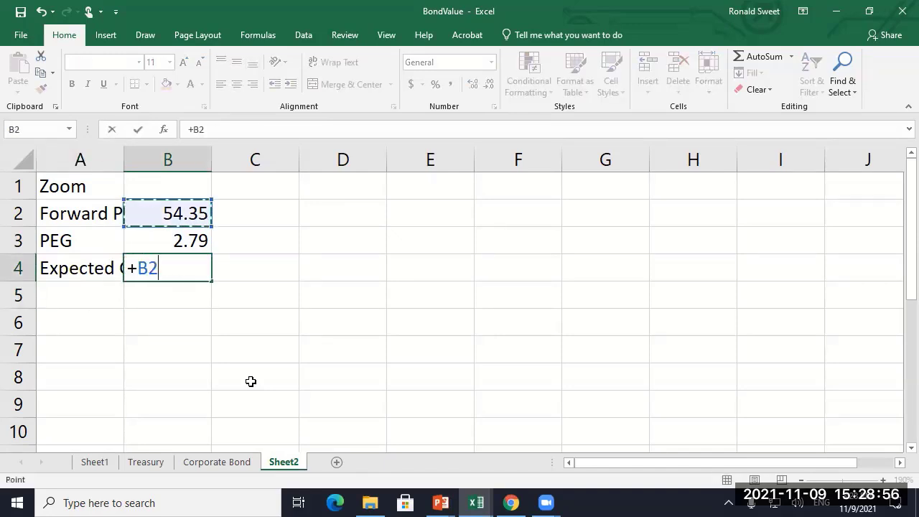
pyautogui.write('/')
pyautogui.press('Up')
pyautogui.press('Return')
pyautogui.press('Up')
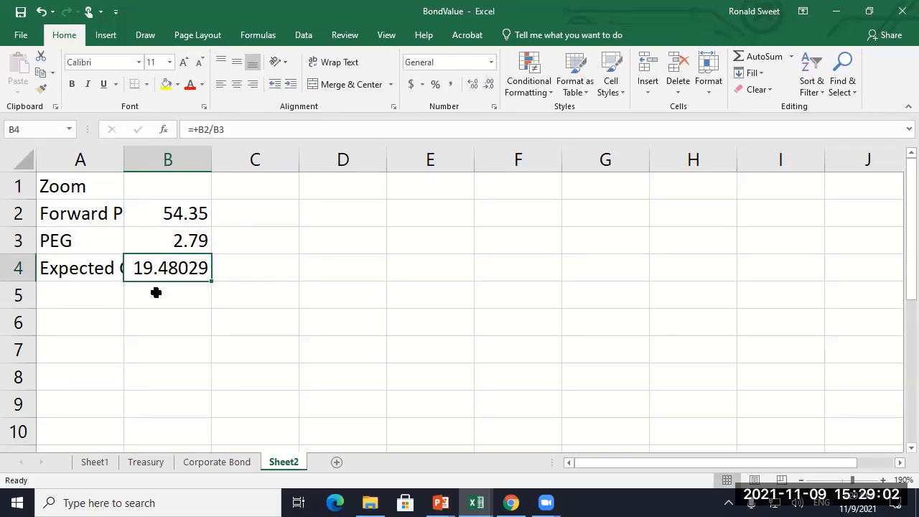
# Convert the expected growth in C4 with =+B4/100 and format it as a percentage with two decimals.
pyautogui.press('Right')
pyautogui.write('+')
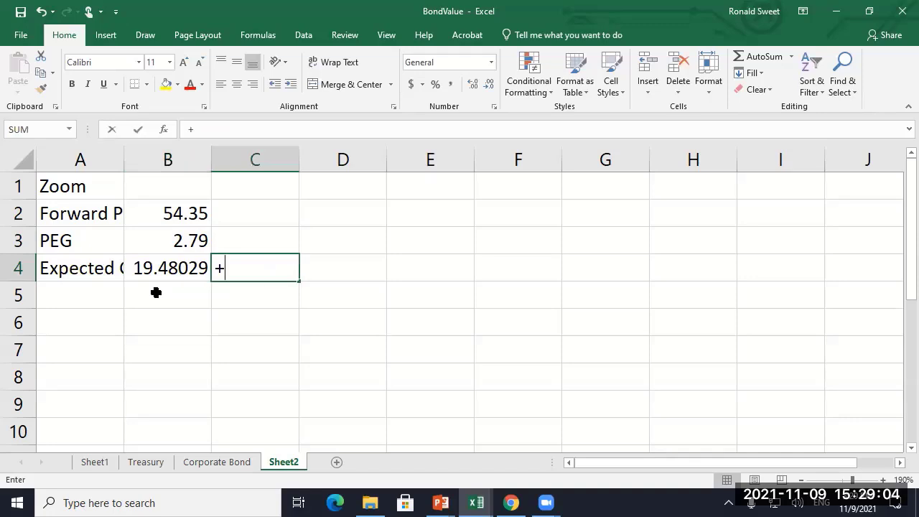
pyautogui.press('Left')
pyautogui.write('/100')
pyautogui.hotkey('ctrl', 'Return')
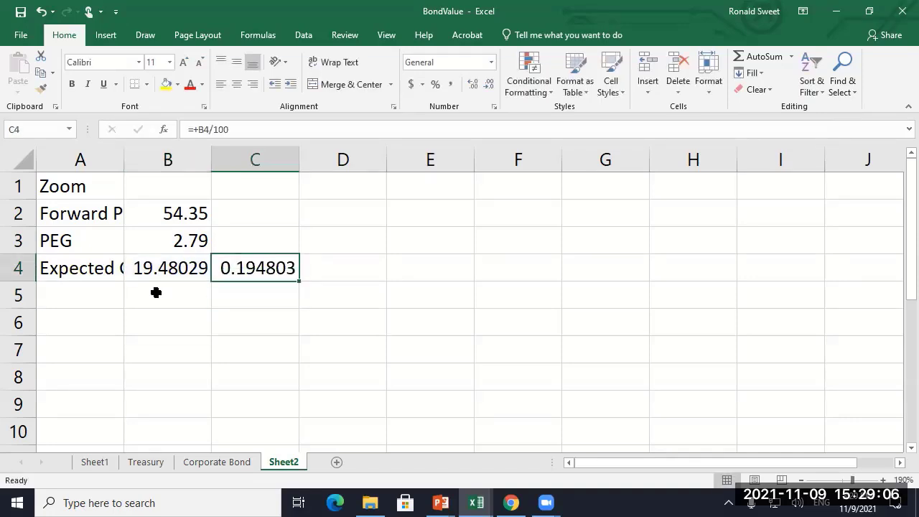
pyautogui.click(435, 83)
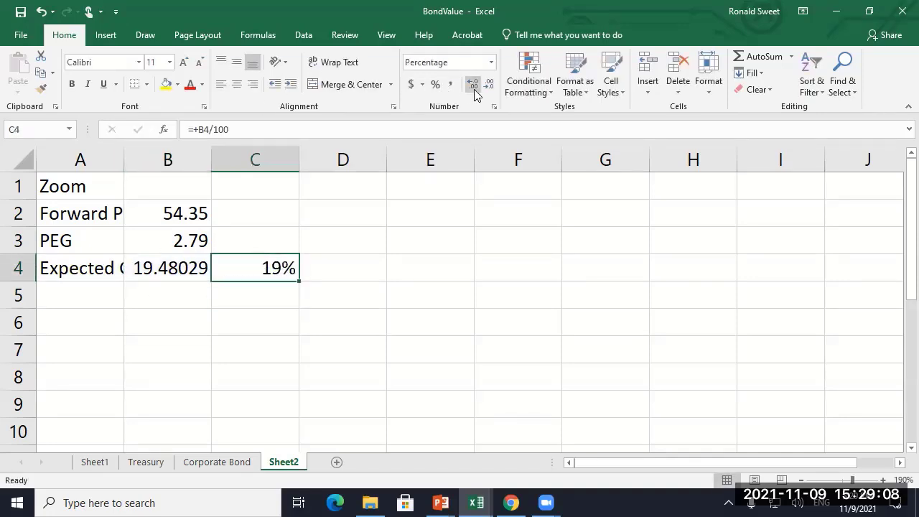
pyautogui.click(471, 86)
pyautogui.click(472, 87)
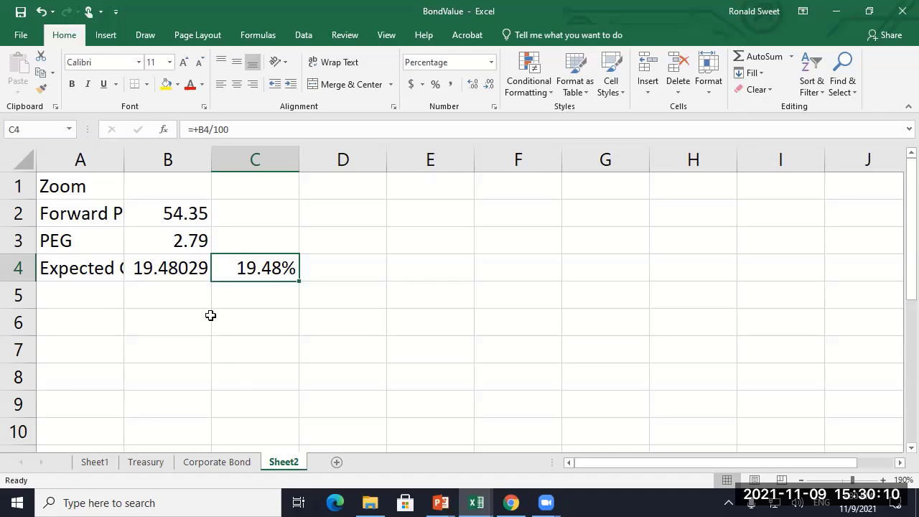
# Widen column A so the Forward PE and Expected Growth labels have more room, and select the growth percentage in C4.
pyautogui.moveTo(123, 158); pyautogui.dragTo(175, 162)
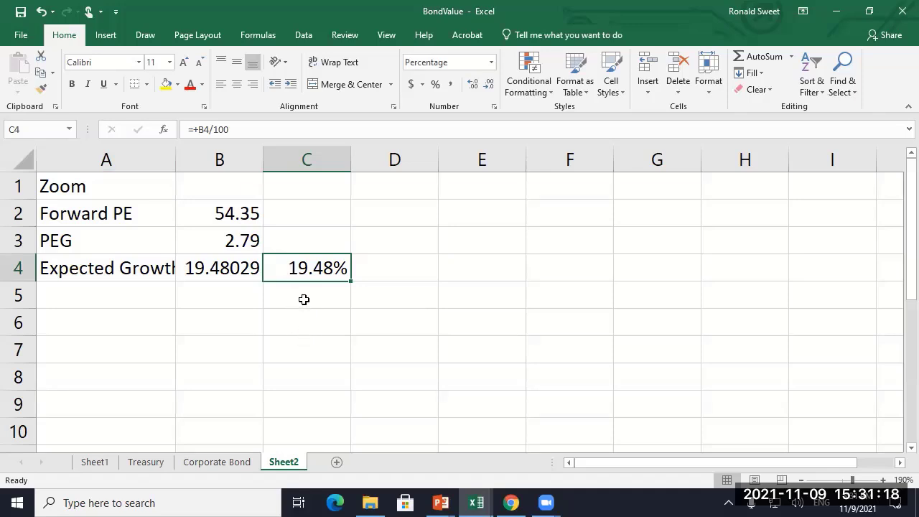
pyautogui.click(223, 300)
pyautogui.click(281, 296)
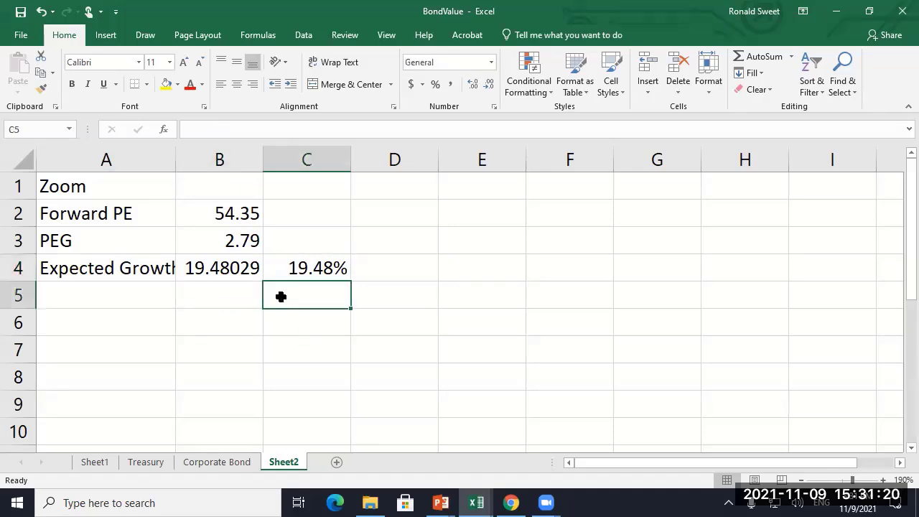
pyautogui.click(288, 274)
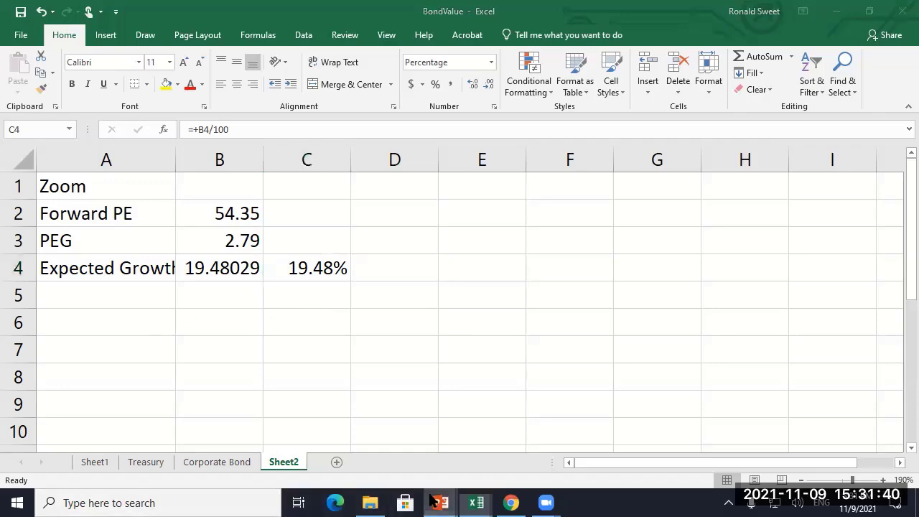
# Switch to the Principles of InvestingCLASS_21 presentation in PowerPoint and start the slide show from the PEG ratio slide.
pyautogui.moveTo(437, 501)
pyautogui.click(361, 456)
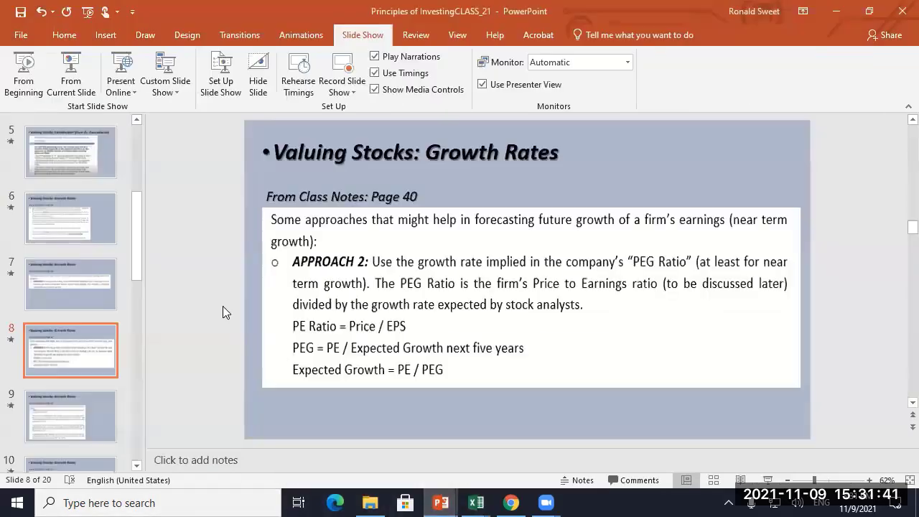
pyautogui.click(71, 68)
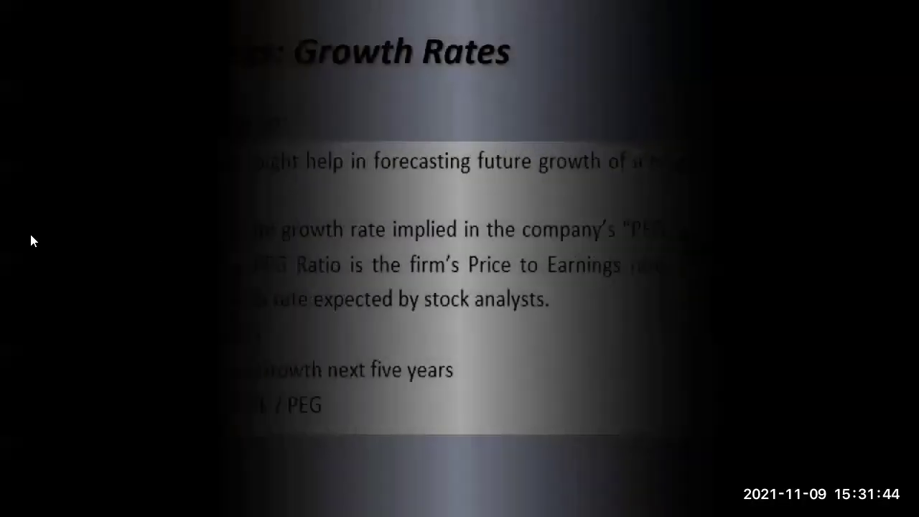
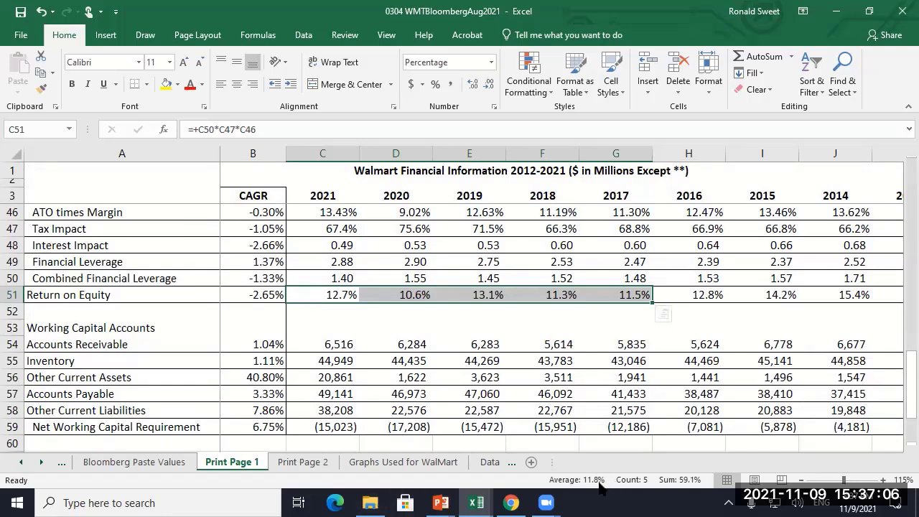
# Calculate Walmart's average Return on Equity for 2017 to 2021 in C52 with =AVERAGE(C51:G51).
pyautogui.moveTo(351, 297); pyautogui.dragTo(618, 295)
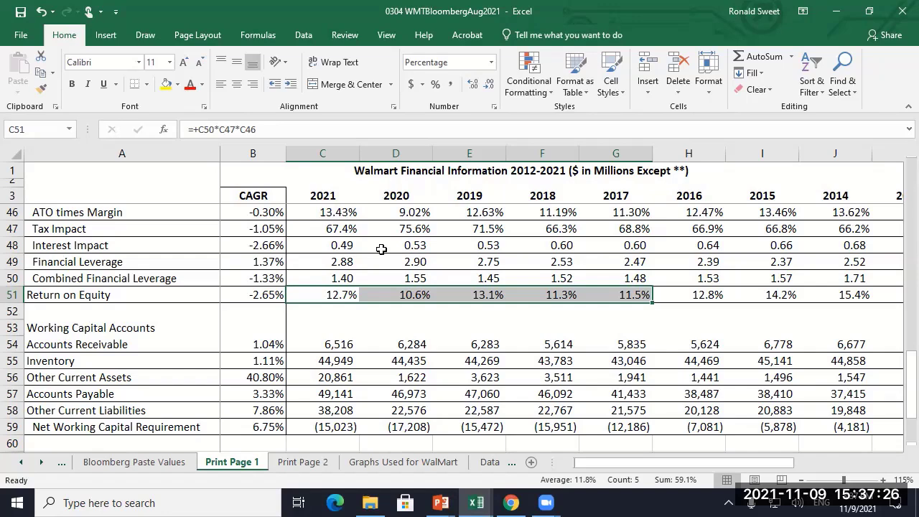
pyautogui.press('Down')
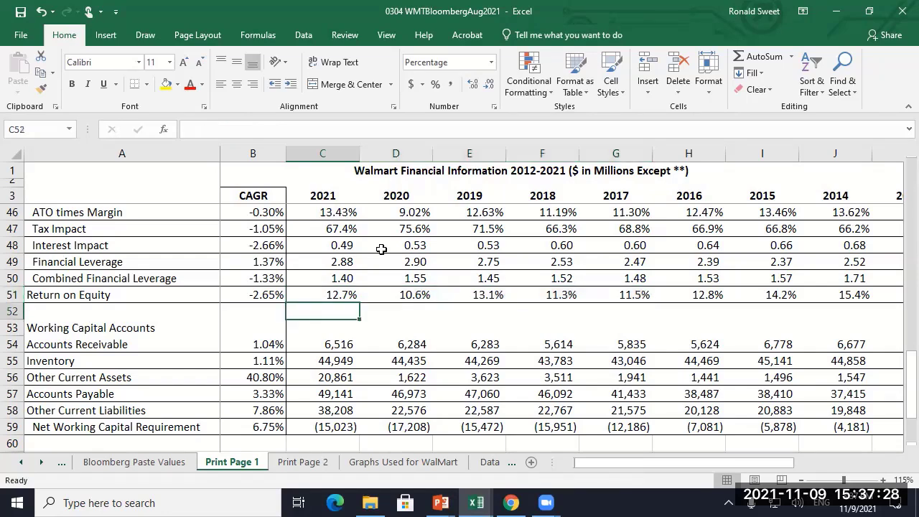
pyautogui.write('=average(')
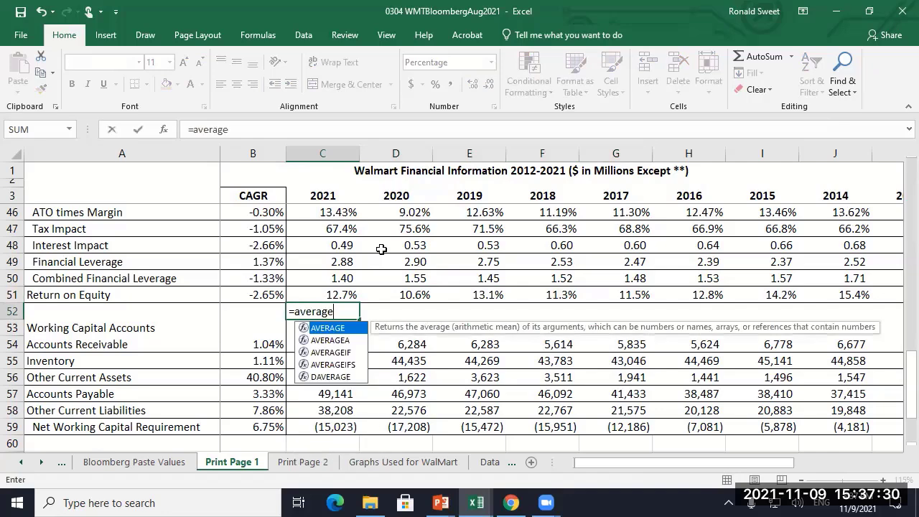
pyautogui.press('Up')
pyautogui.hotkey('shift', 'Right')
pyautogui.hotkey('shift', 'Right')
pyautogui.hotkey('shift', 'Right')
pyautogui.hotkey('shift', 'Right')
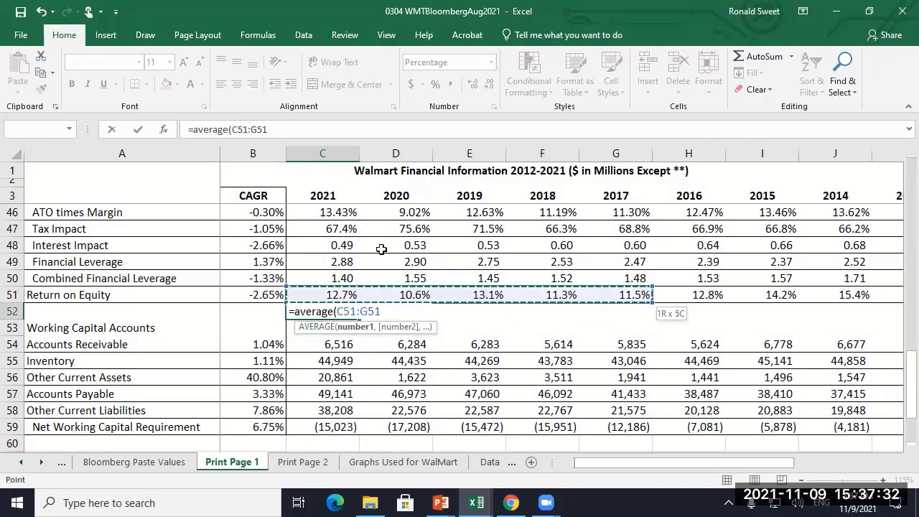
pyautogui.write(')')
pyautogui.press('Return')
pyautogui.press('Up')
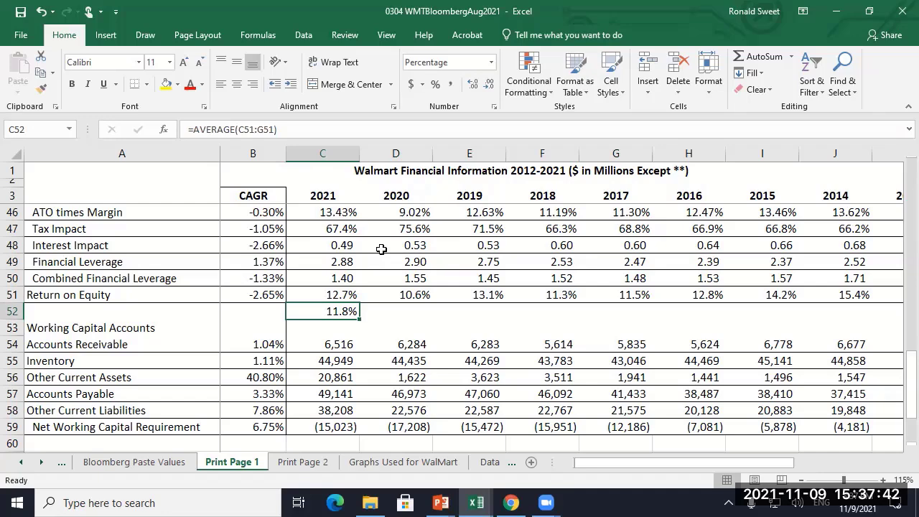
# Enter a median formula in C53 for the 2017 to 2021 Return on Equity values in C51:G51.
pyautogui.press('Down')
pyautogui.write('=')
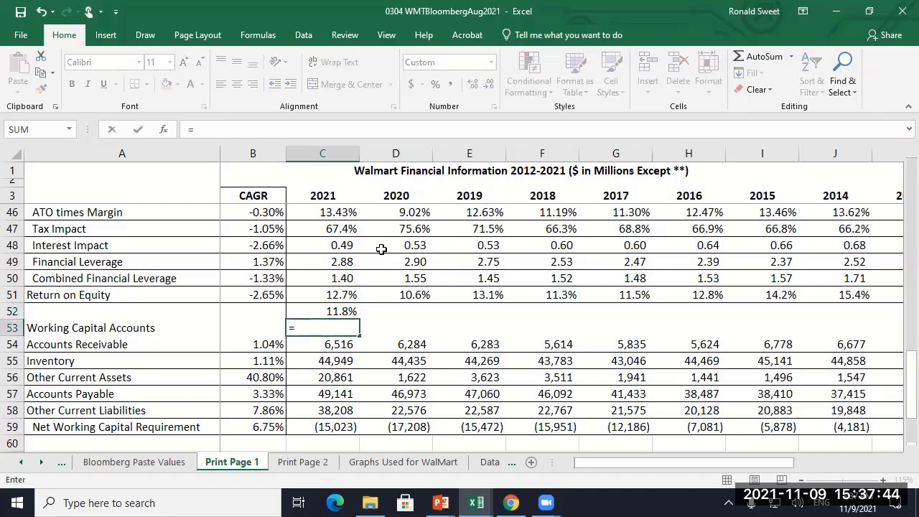
pyautogui.write('meidan(')
pyautogui.press('Up')
pyautogui.press('Up')
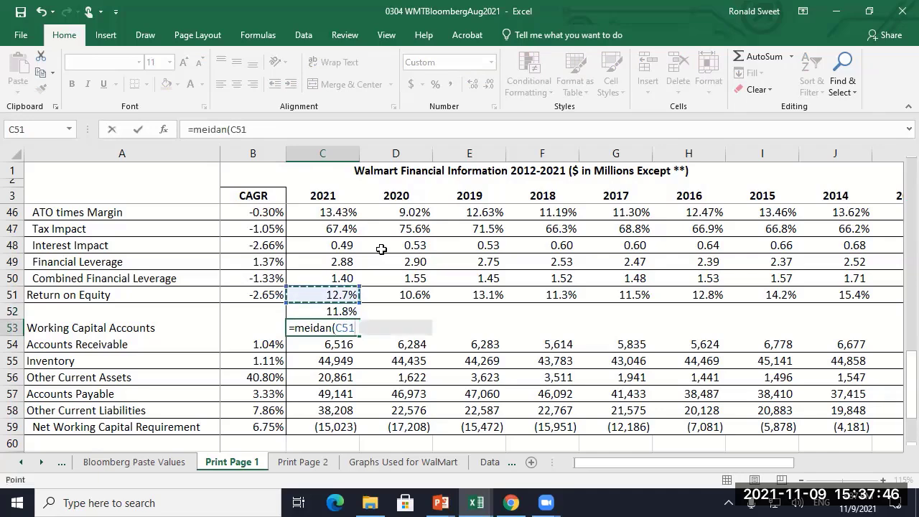
pyautogui.hotkey('shift', 'Right')
pyautogui.hotkey('shift', 'Right')
pyautogui.hotkey('shift', 'Right')
pyautogui.hotkey('shift', 'Right')
pyautogui.press('Return')
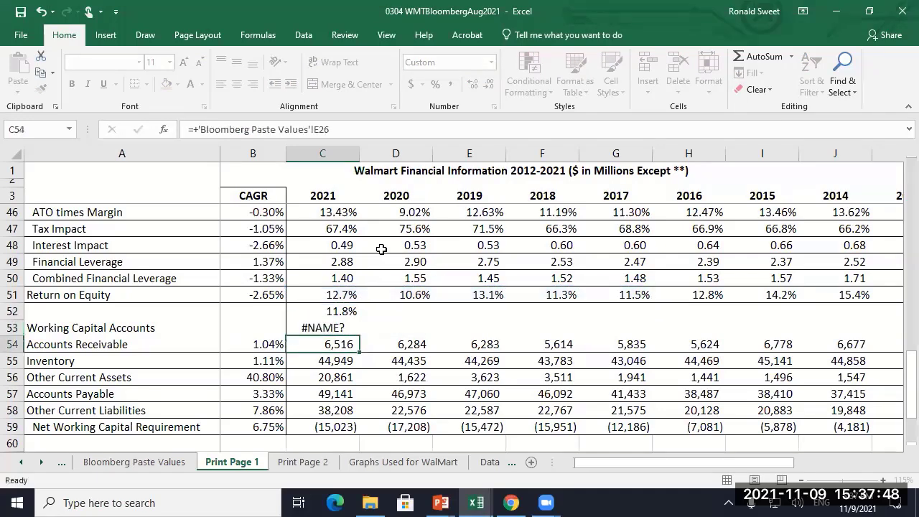
# Correct the misspelled function name in C53 so the formula reads =MEDIAN(C51:G51).
pyautogui.press('Up')
pyautogui.press('F2')
pyautogui.press('Home')
pyautogui.press('Right')
pyautogui.press('Right')
pyautogui.press('Right')
pyautogui.press('Right')
pyautogui.press('BackSpace')
pyautogui.write('i')
pyautogui.press('Return')
pyautogui.press('Up')
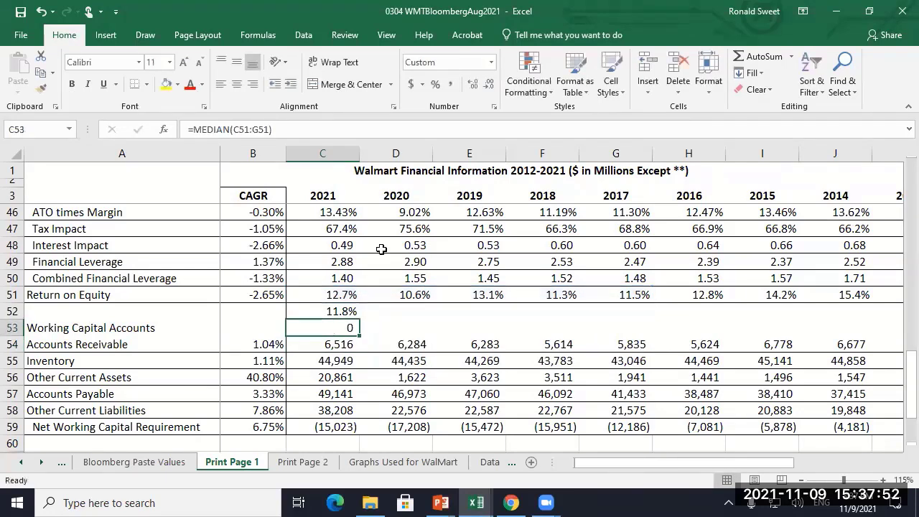
# Format the median in C53 as a percentage with two decimals.
pyautogui.click(435, 84)
pyautogui.click(471, 84)
pyautogui.click(472, 84)
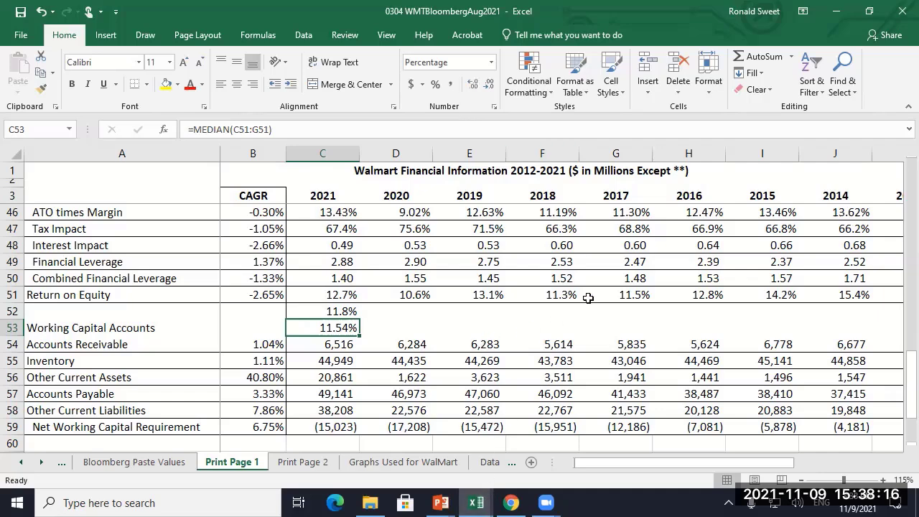
# Go through Walmart's yearly Return on Equity values one by one from 2017 in G51 to 2021 in C51.
pyautogui.click(625, 295)
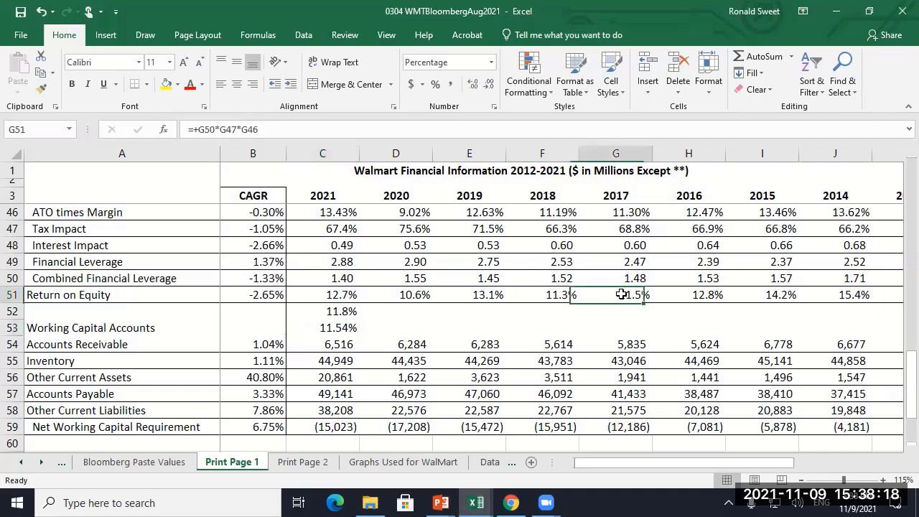
pyautogui.click(556, 295)
pyautogui.click(444, 295)
pyautogui.click(405, 295)
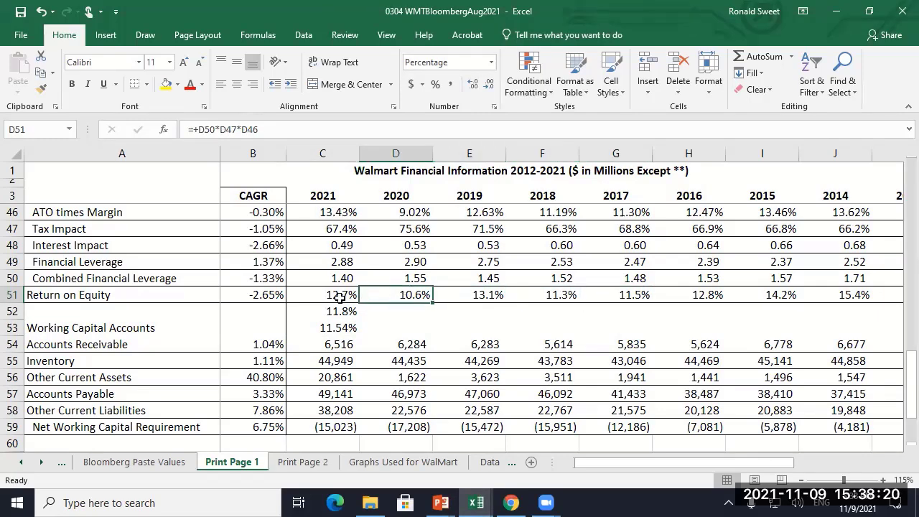
pyautogui.click(338, 295)
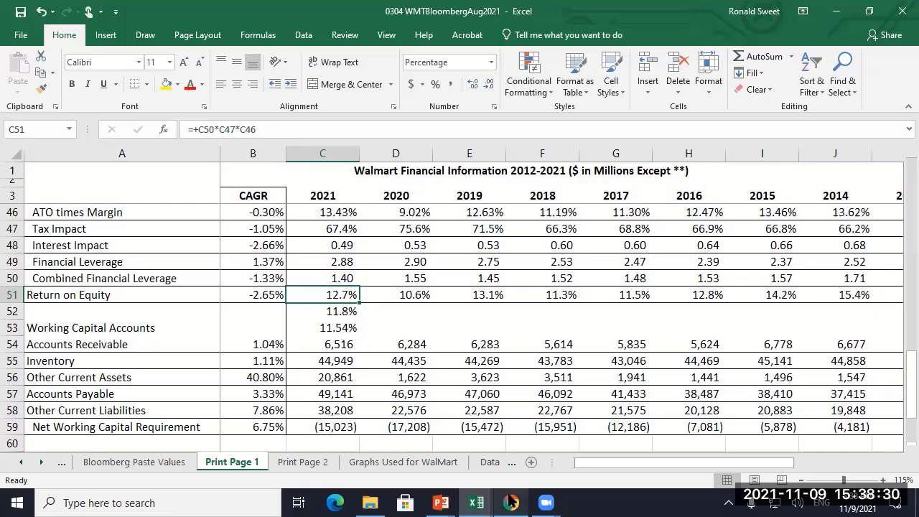
# Switch to Zoom's Yahoo Finance statistics in Chrome and highlight the Return on Equity (ttm) value under Management Effectiveness.
pyautogui.moveTo(439, 503)
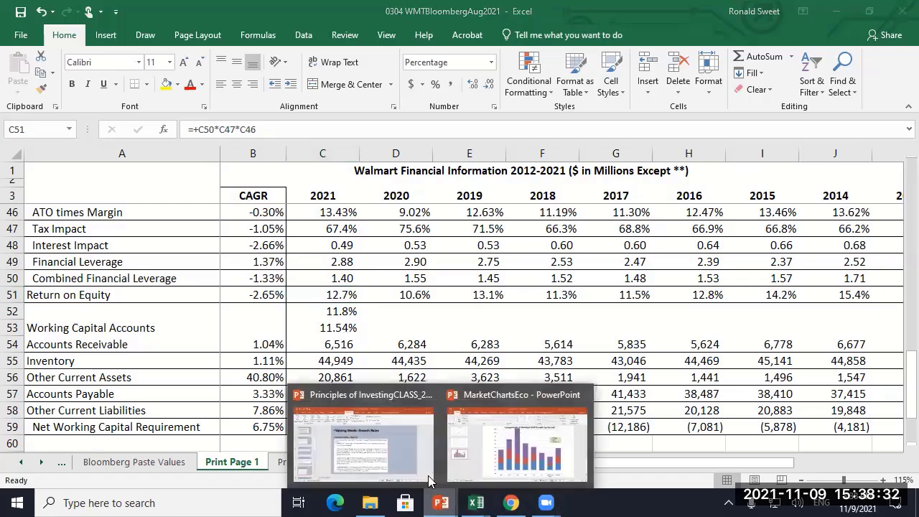
pyautogui.click(379, 451)
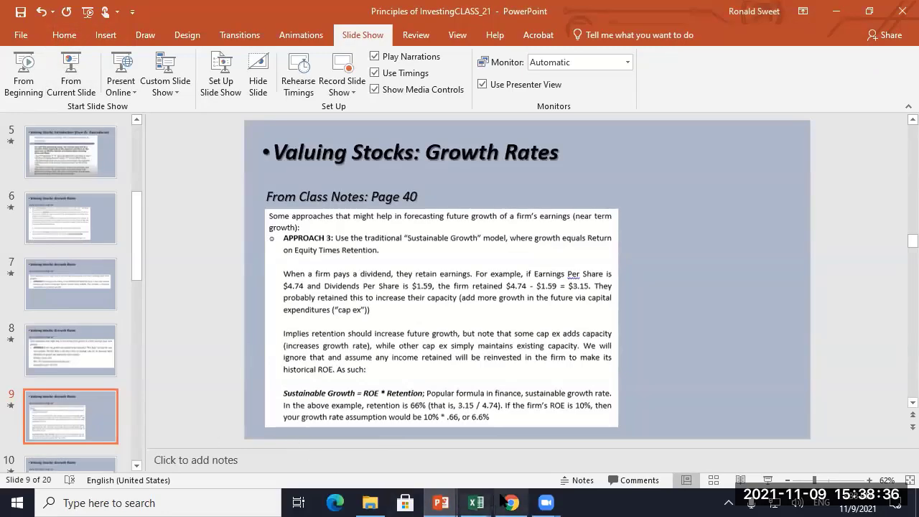
pyautogui.click(476, 431)
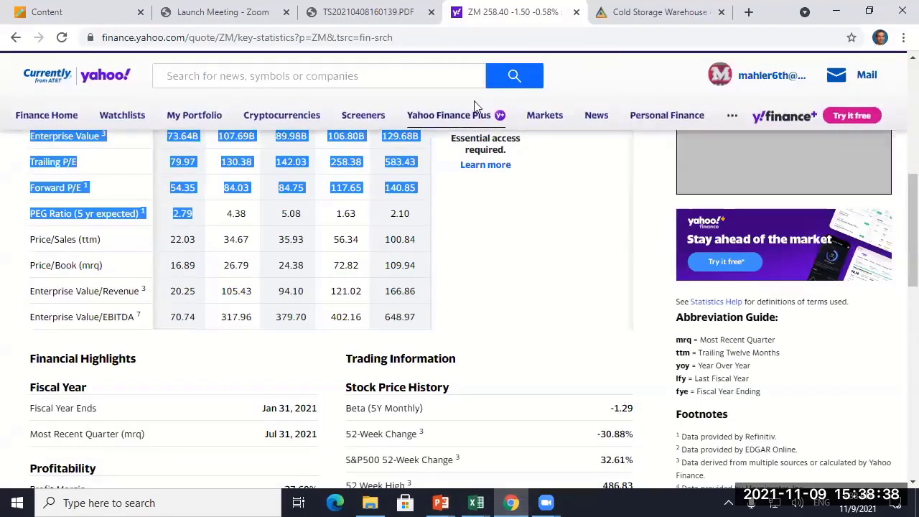
pyautogui.scroll(4, 476, 107)
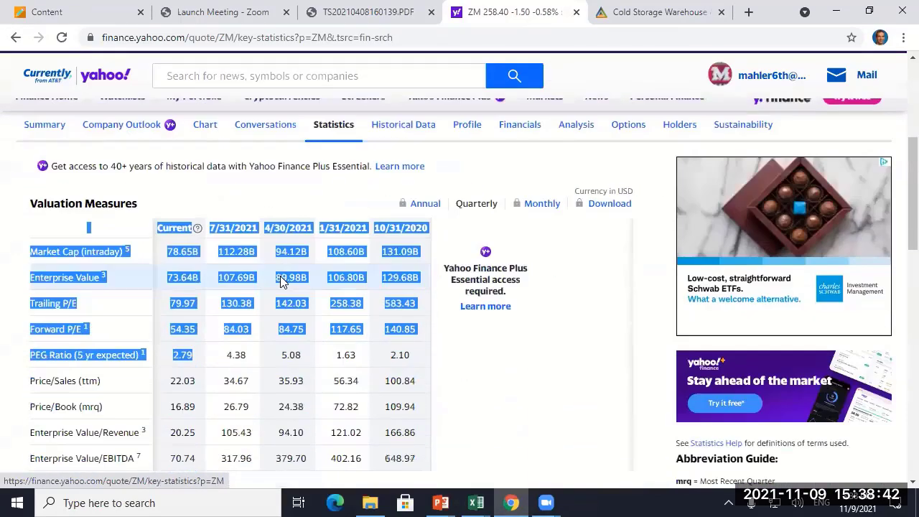
pyautogui.scroll(-5, 280, 275)
pyautogui.click(10, 343)
pyautogui.scroll(-7, 7, 350)
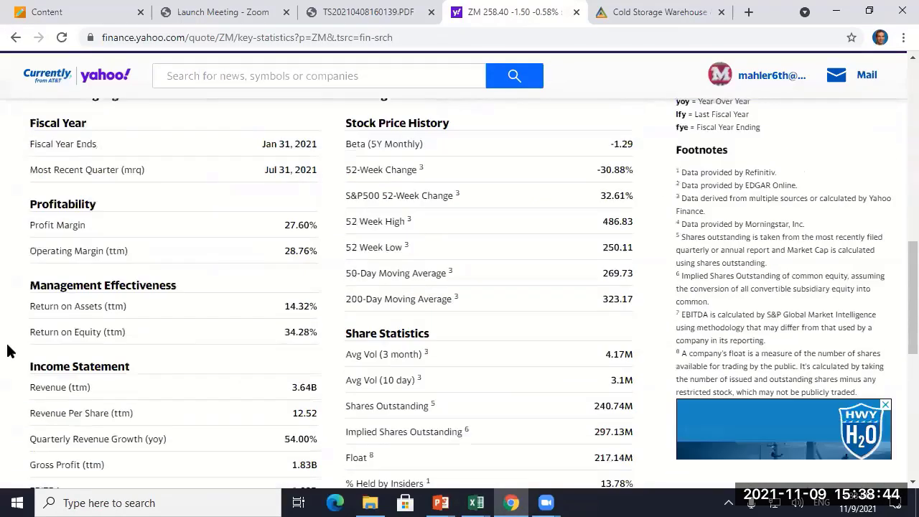
pyautogui.scroll(-3, 7, 350)
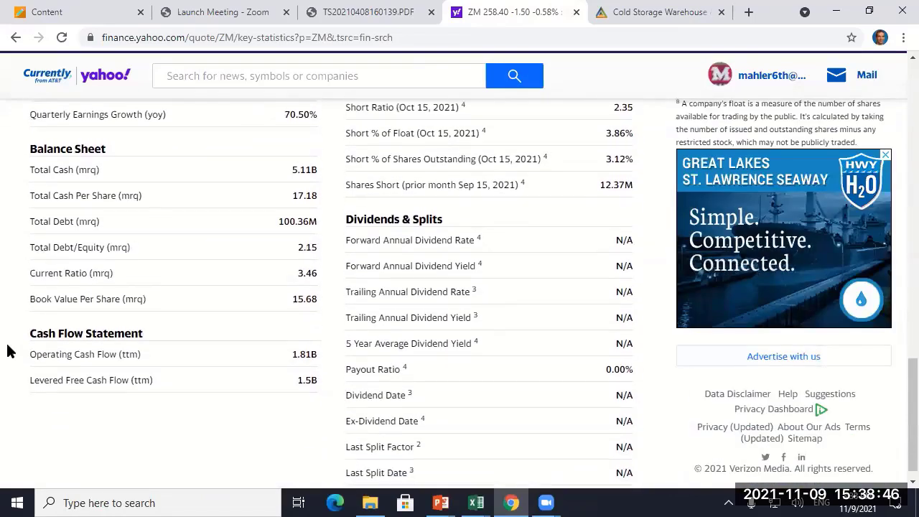
pyautogui.scroll(4, 7, 350)
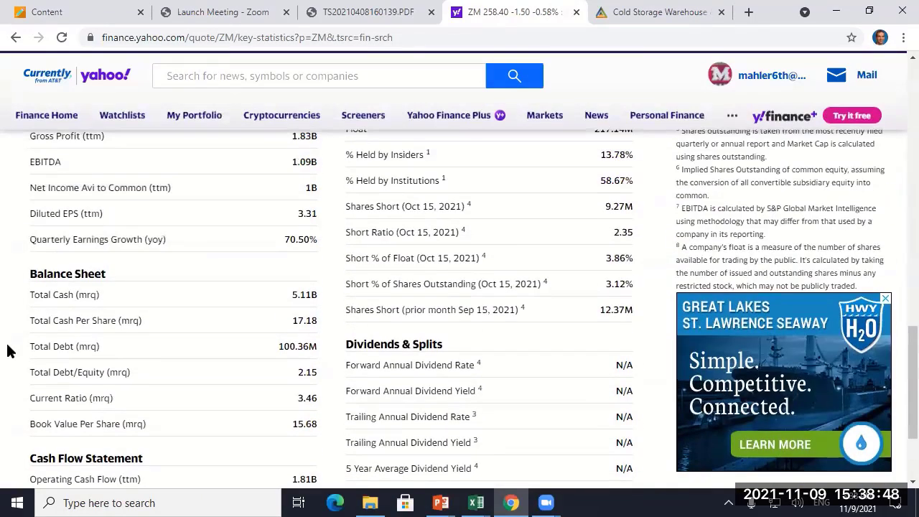
pyautogui.scroll(5, 8, 351)
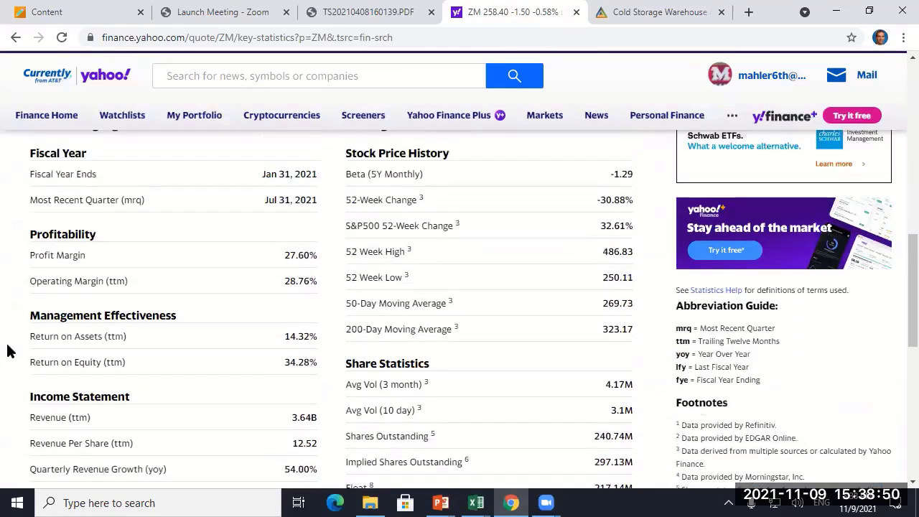
pyautogui.scroll(-4, 8, 350)
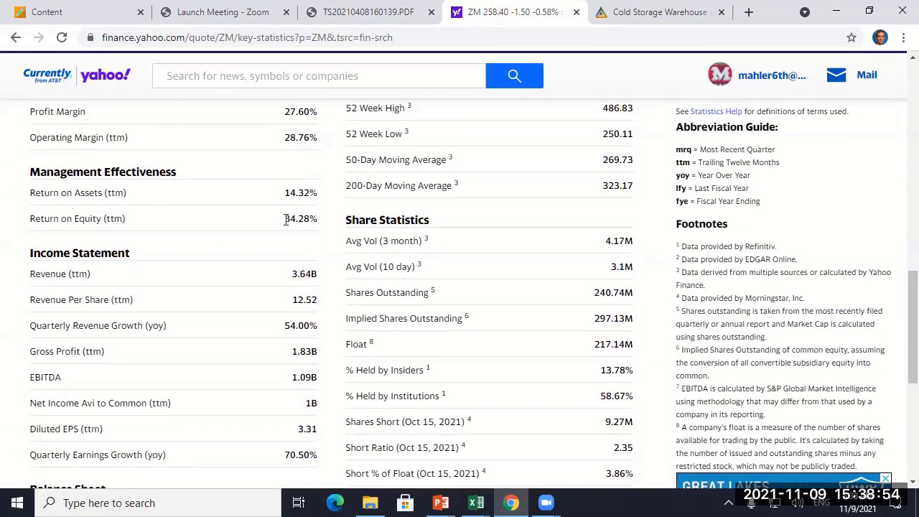
pyautogui.moveTo(284, 218); pyautogui.dragTo(321, 223)
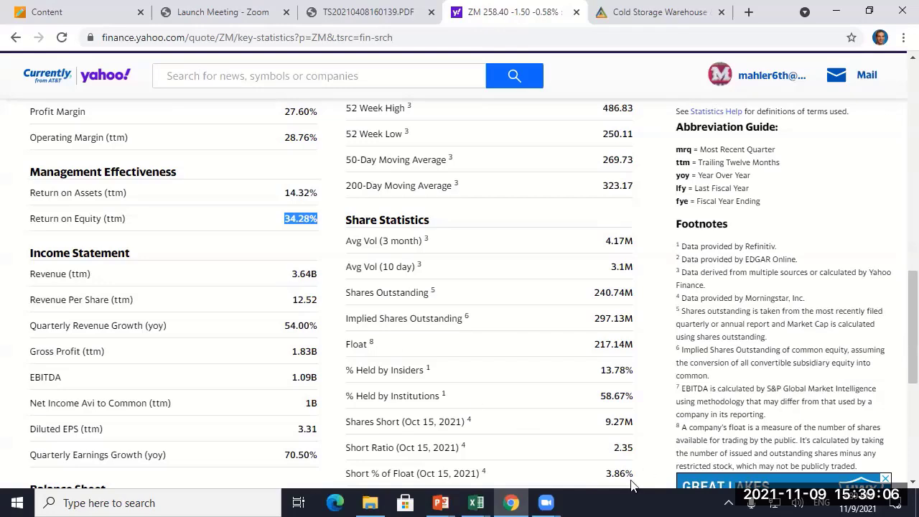
# Find the Dividends & Splits section and highlight its rows from Forward Annual Dividend Rate to Last Split Date.
pyautogui.scroll(-3, 485, 407)
pyautogui.scroll(-2, 485, 406)
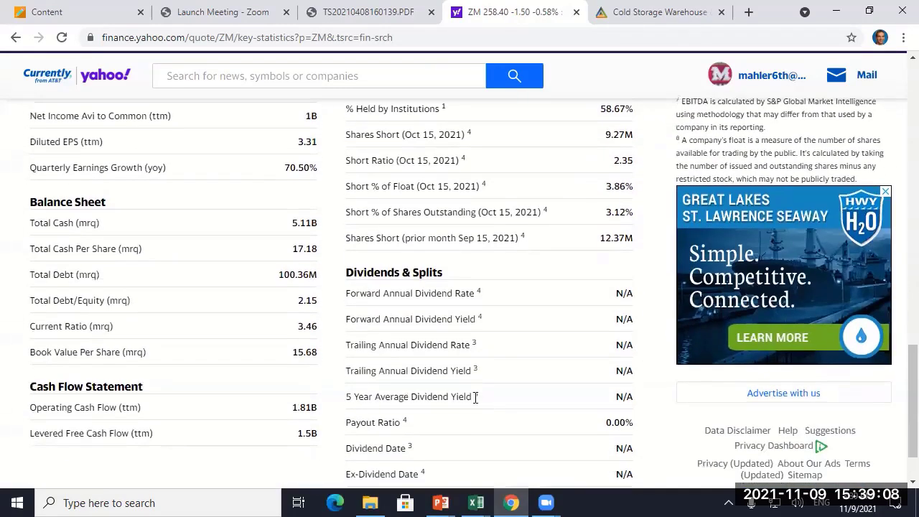
pyautogui.moveTo(344, 352); pyautogui.dragTo(644, 352)
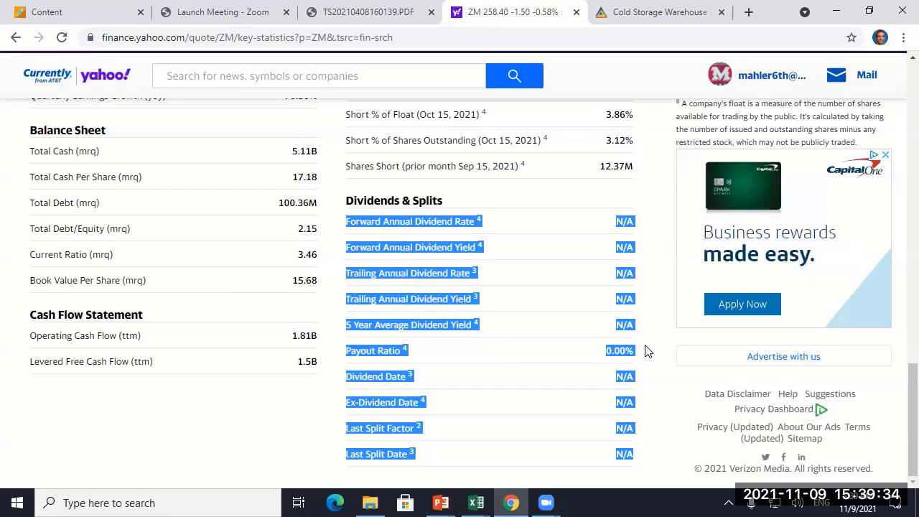
# Open Zoom's Financials page and examine the net income rows of the income statement.
pyautogui.scroll(15, 357, 326)
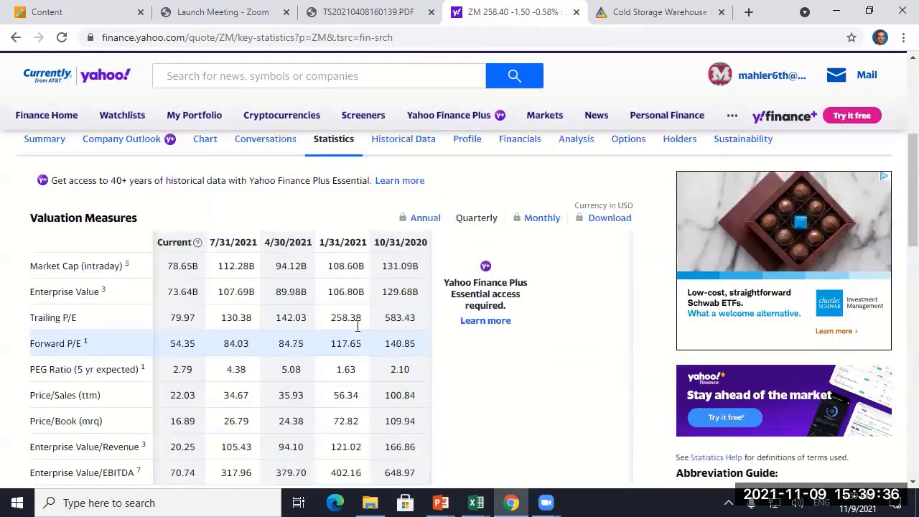
pyautogui.scroll(3, 357, 326)
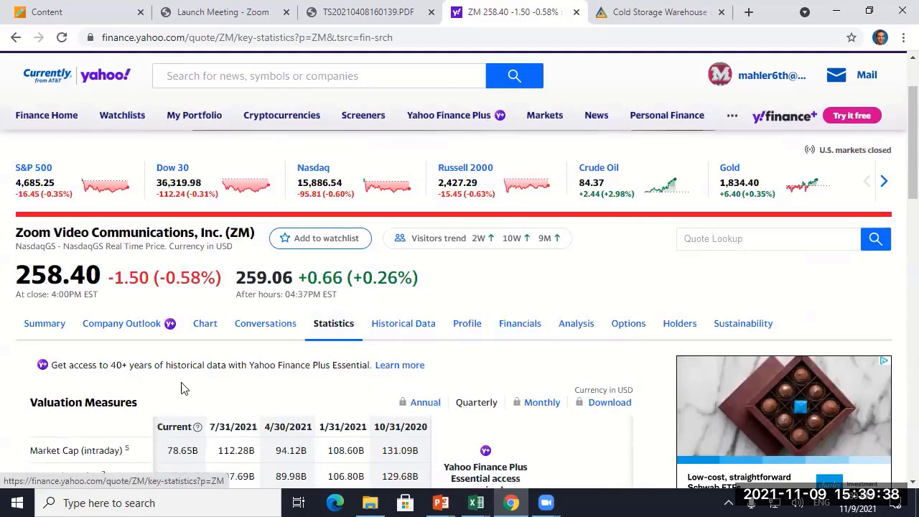
pyautogui.click(520, 323)
pyautogui.scroll(-6, 1, 381)
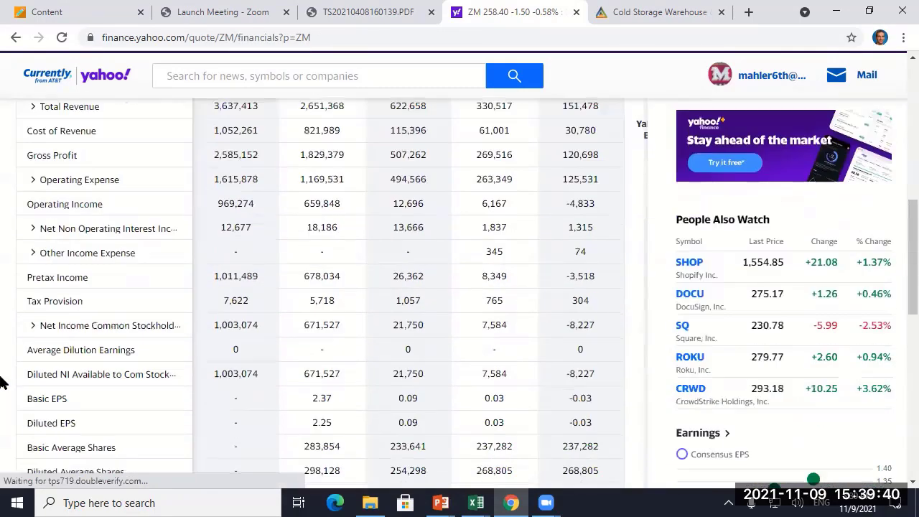
pyautogui.scroll(-1, 1, 381)
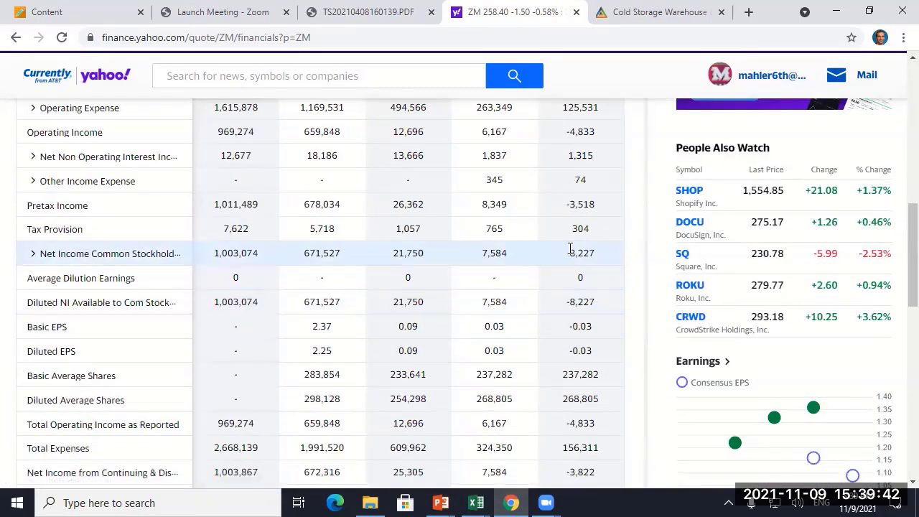
# Highlight figures in Zoom's Net Income Common Stockholders row one at a time, from the oldest column to the most recent.
pyautogui.moveTo(568, 248); pyautogui.dragTo(595, 254)
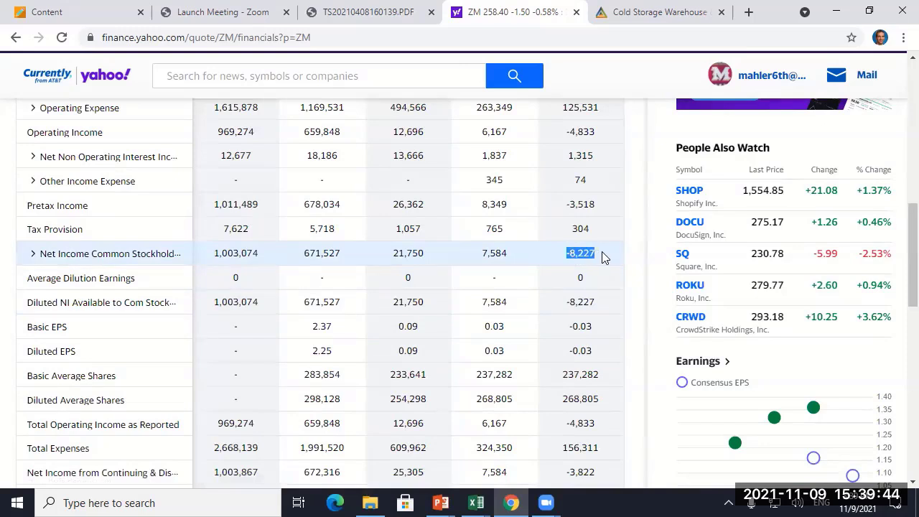
pyautogui.click(502, 253)
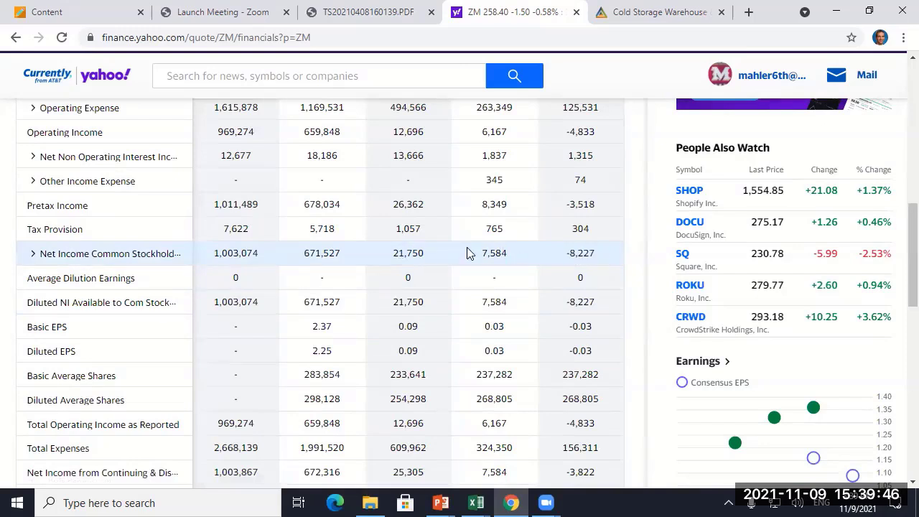
pyautogui.moveTo(480, 251); pyautogui.dragTo(521, 257)
pyautogui.moveTo(398, 252); pyautogui.dragTo(436, 253)
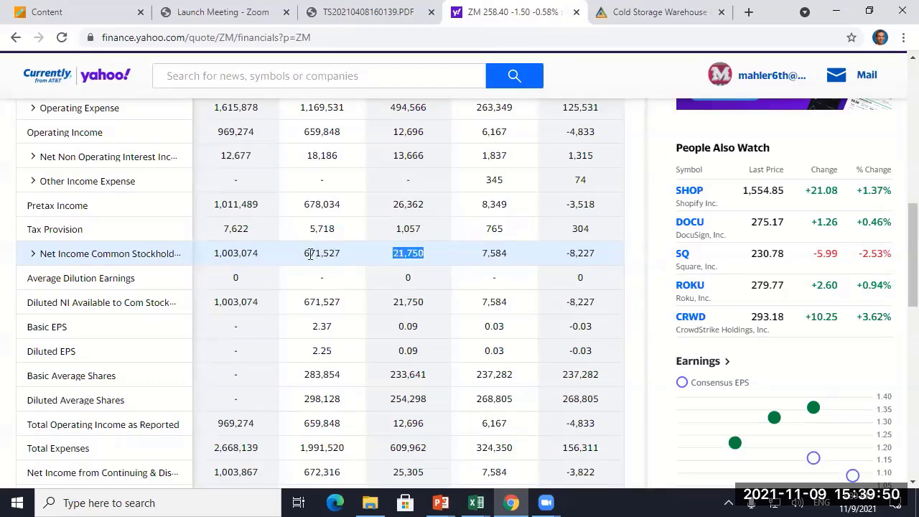
pyautogui.moveTo(211, 253); pyautogui.dragTo(277, 252)
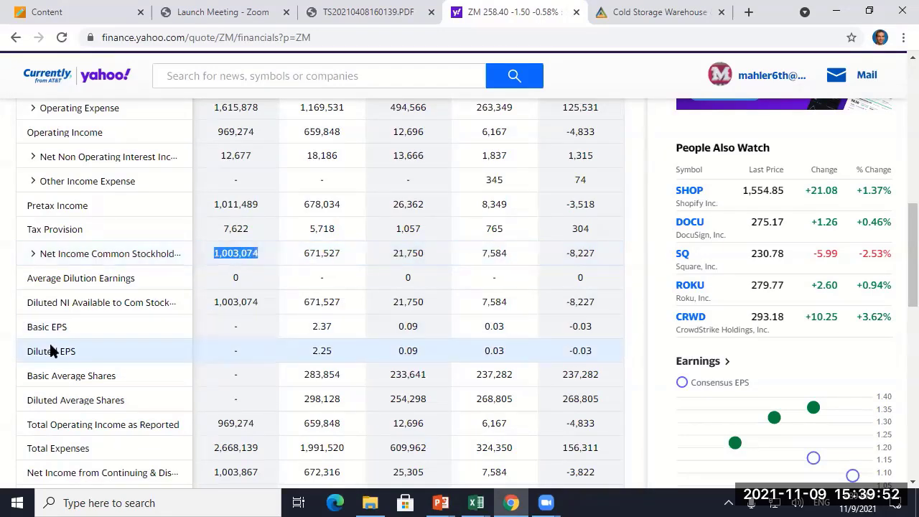
pyautogui.scroll(1, 1, 331)
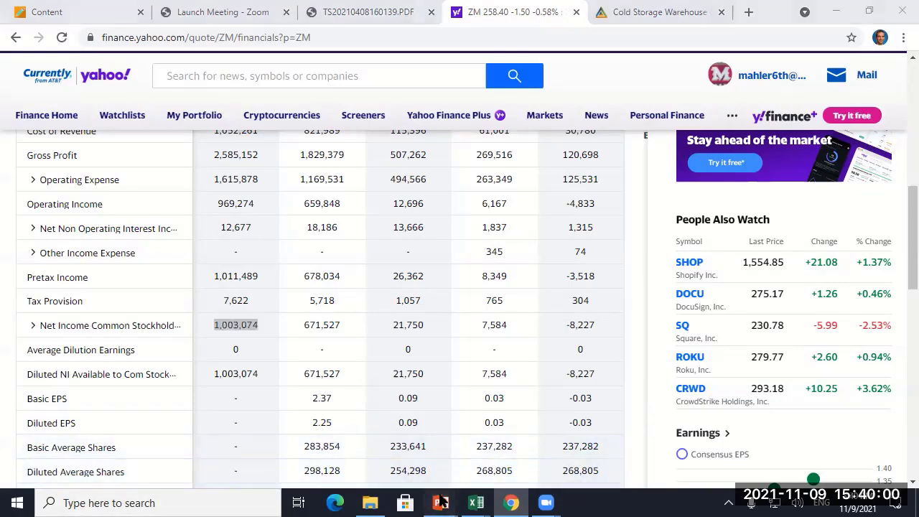
# Switch to the Principles of InvestingCLASS_21 presentation in PowerPoint and start the slide show from the current slide on Approach 3, sustainable growth.
pyautogui.moveTo(440, 503)
pyautogui.click(361, 447)
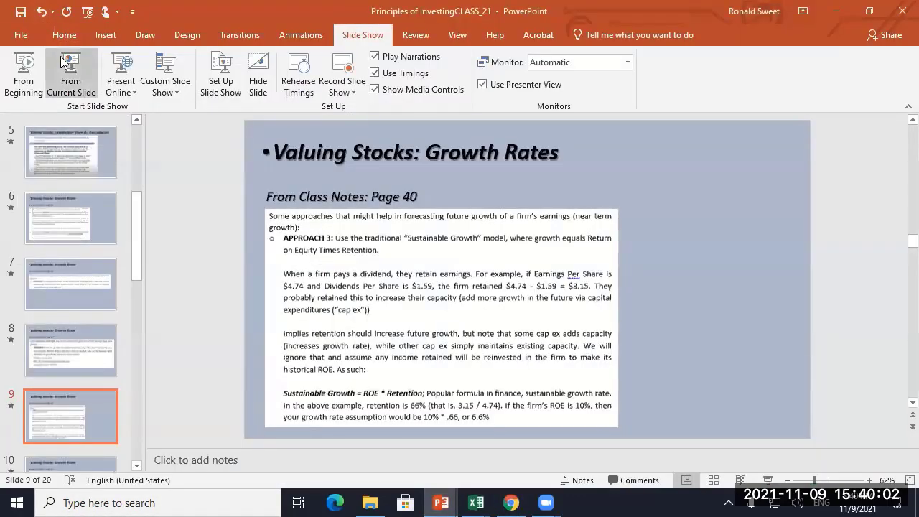
pyautogui.click(69, 68)
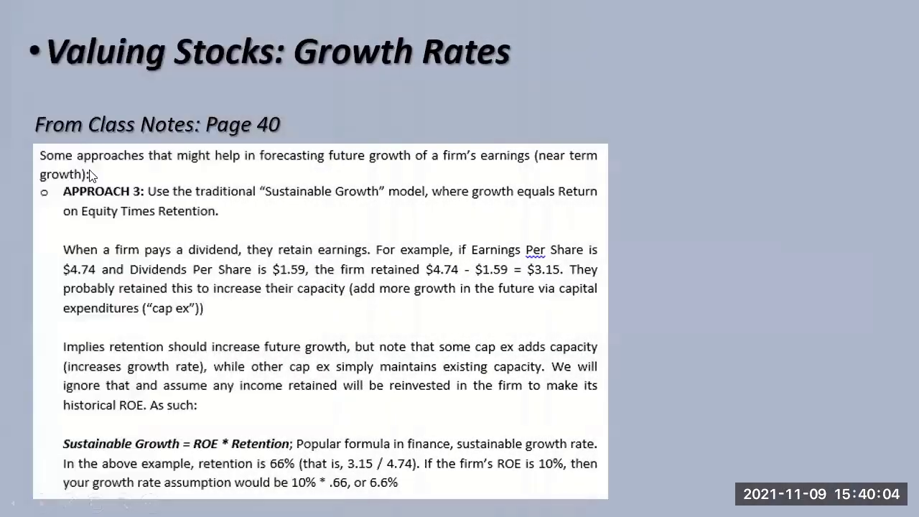
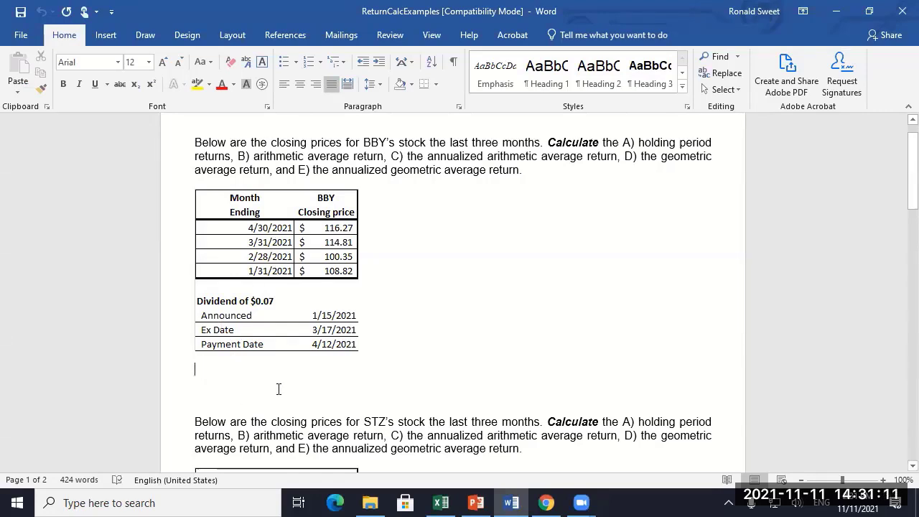
# Write the holding period return formula "HPR: (EMV – BMV + accrued income) / BMV" below the BBY dividend table.
pyautogui.write('hpr')
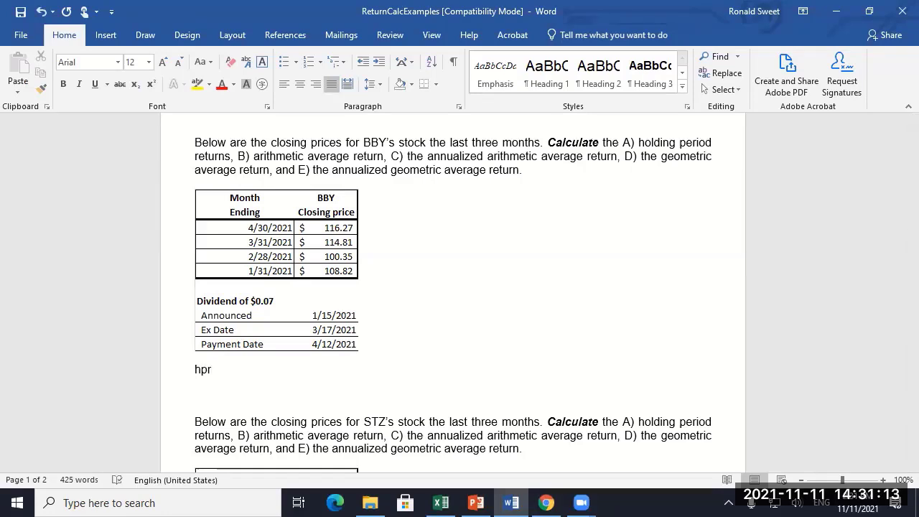
pyautogui.press('BackSpace')
pyautogui.press('BackSpace')
pyautogui.press('BackSpace')
pyautogui.write('HPR: (EMV – BMV - BMV ')
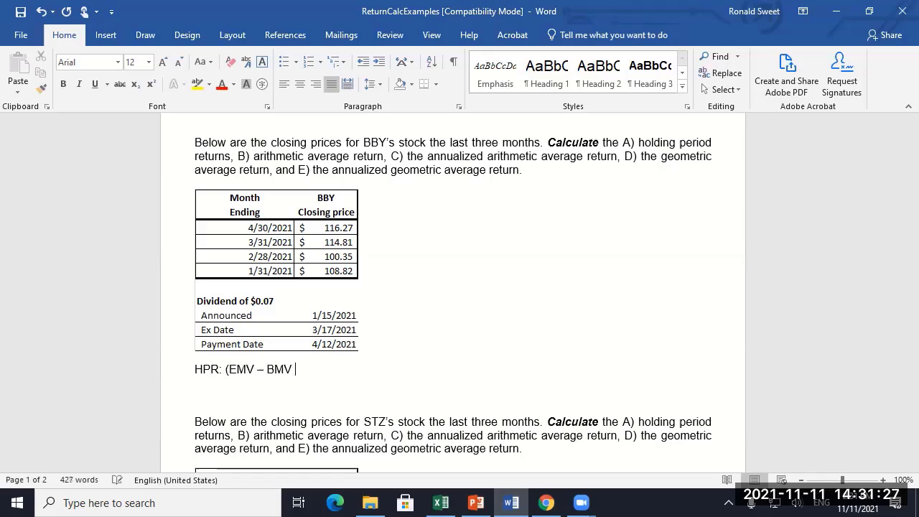
pyautogui.write('+ accrued income) /')
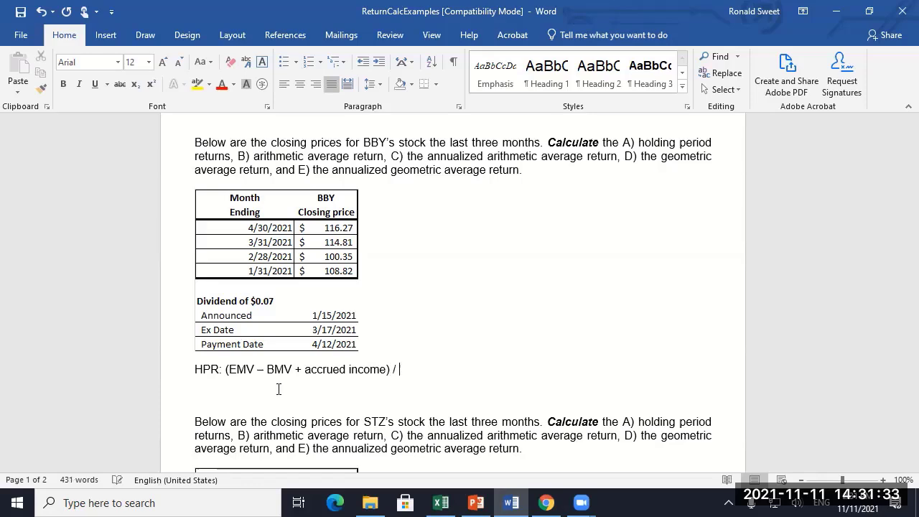
pyautogui.write(' BMV')
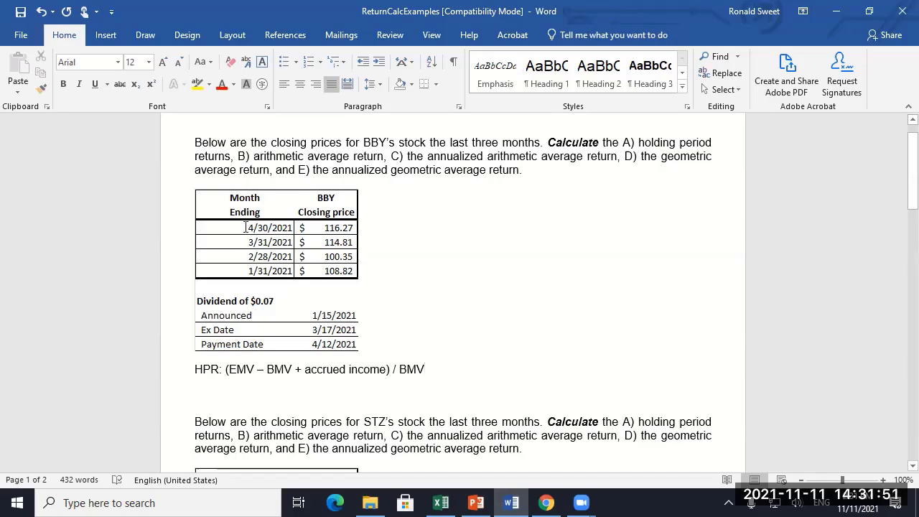
# Add BBY's April return under the HPR formula as "April: (116.27 – 114.81 + 0) / 114.81".
pyautogui.scroll(-3, 248, 279)
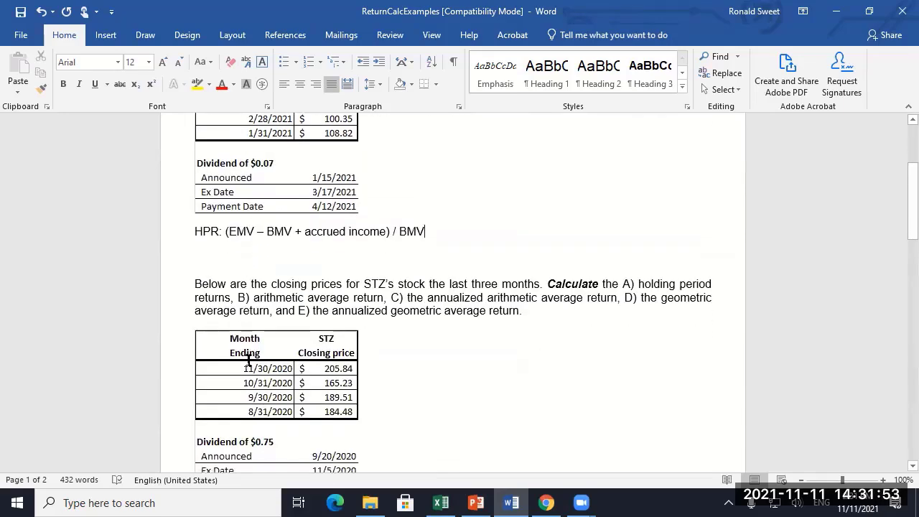
pyautogui.scroll(2, 241, 282)
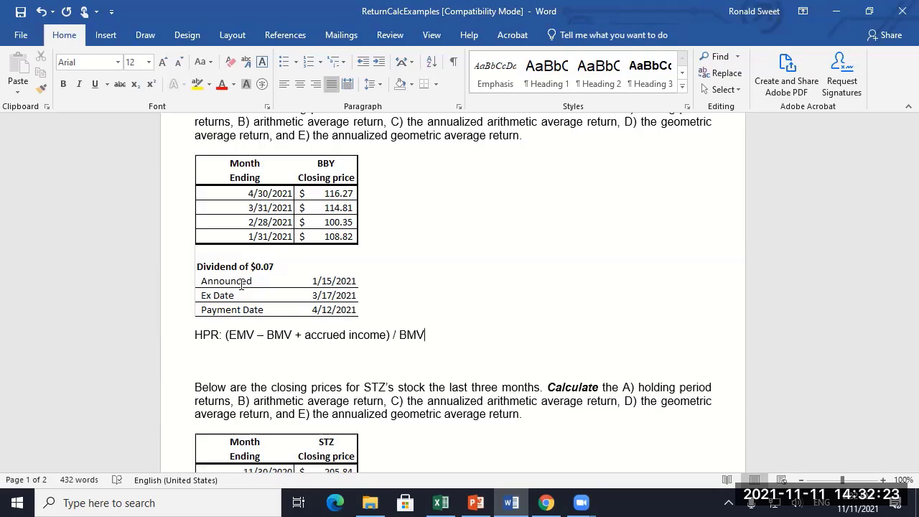
pyautogui.press('Return')
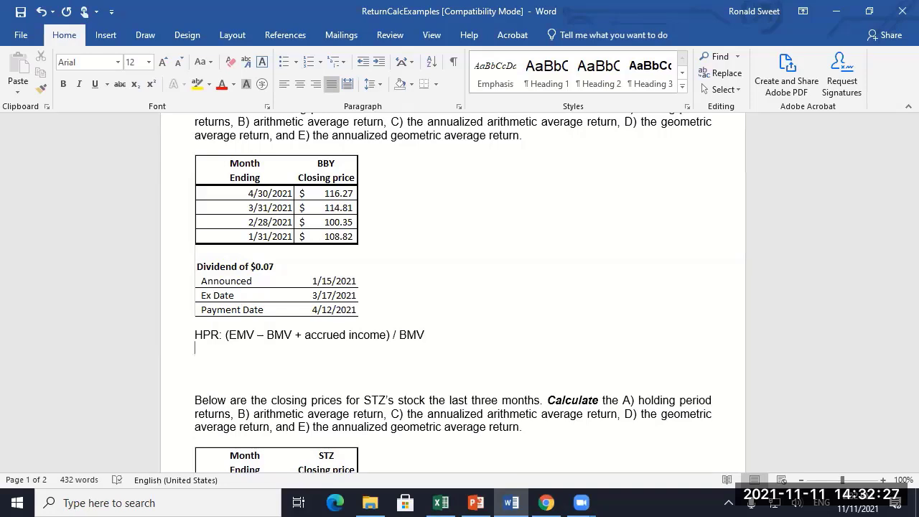
pyautogui.write('April: (')
pyautogui.write('116.27')
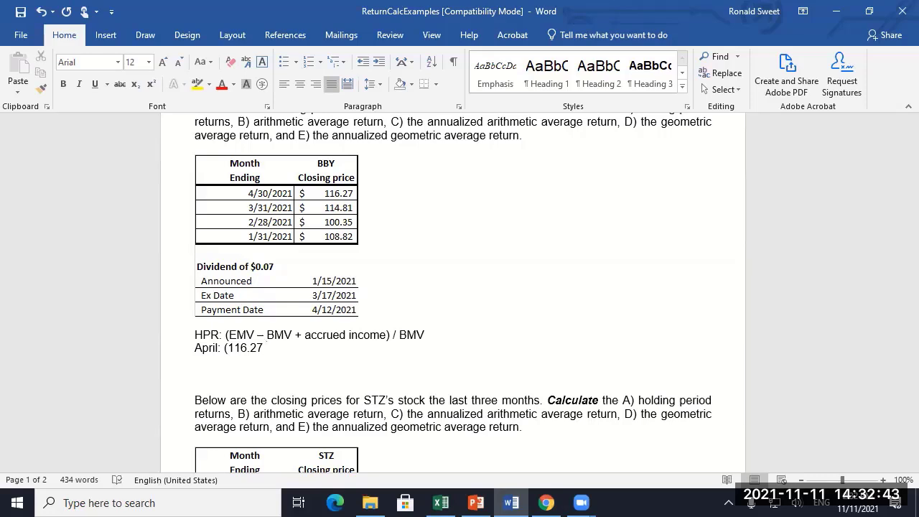
pyautogui.write('- 114.81')
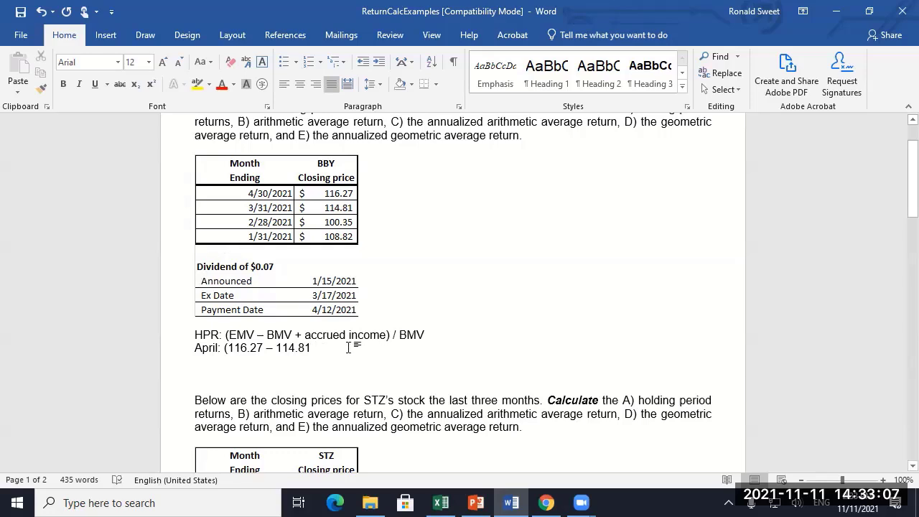
pyautogui.write('+')
pyautogui.write('0)')
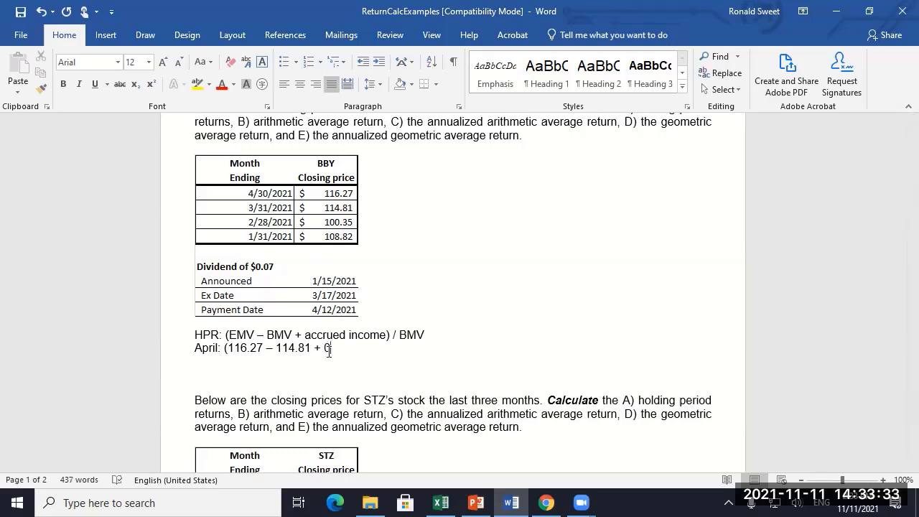
pyautogui.write(' / 114.81')
pyautogui.press('Return')
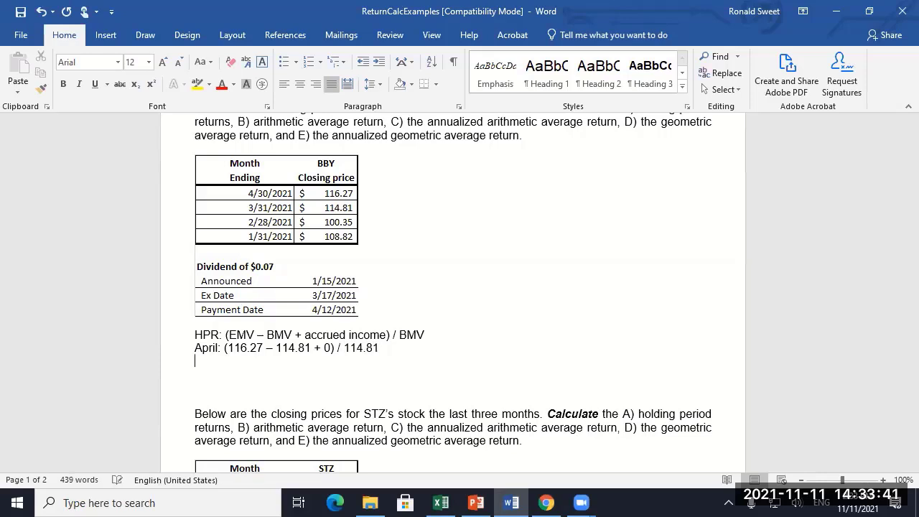
# Add the line "March: (114.81 – 100.35 + .07) / 100.35" under April and begin the following line with "February: (".
pyautogui.write('March: (')
pyautogui.write('114.81')
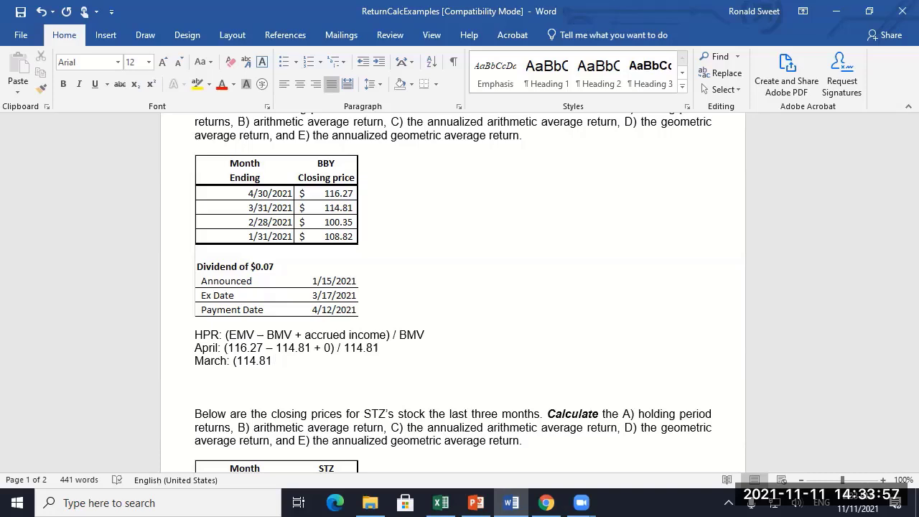
pyautogui.write(' - 100.35 +')
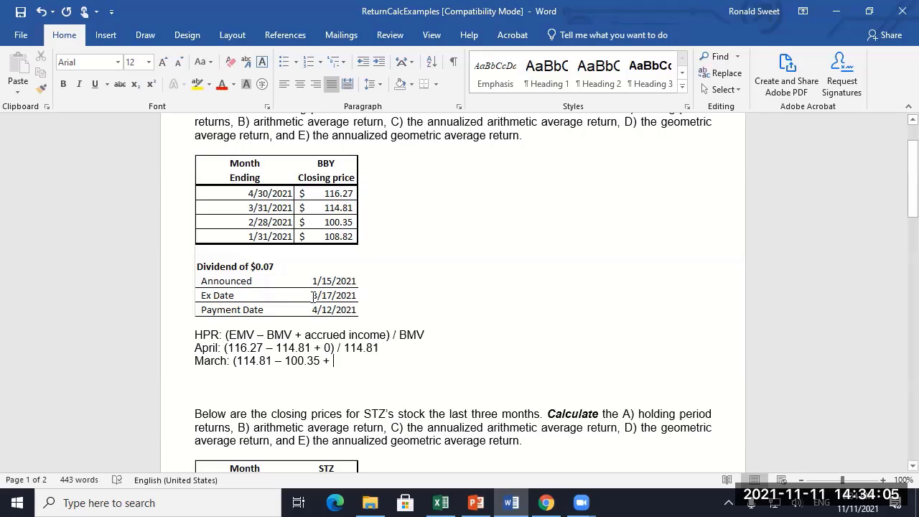
pyautogui.moveTo(191, 360); pyautogui.dragTo(214, 360)
pyautogui.click(352, 363)
pyautogui.click(273, 270)
pyautogui.click(350, 366)
pyautogui.write('.07) /')
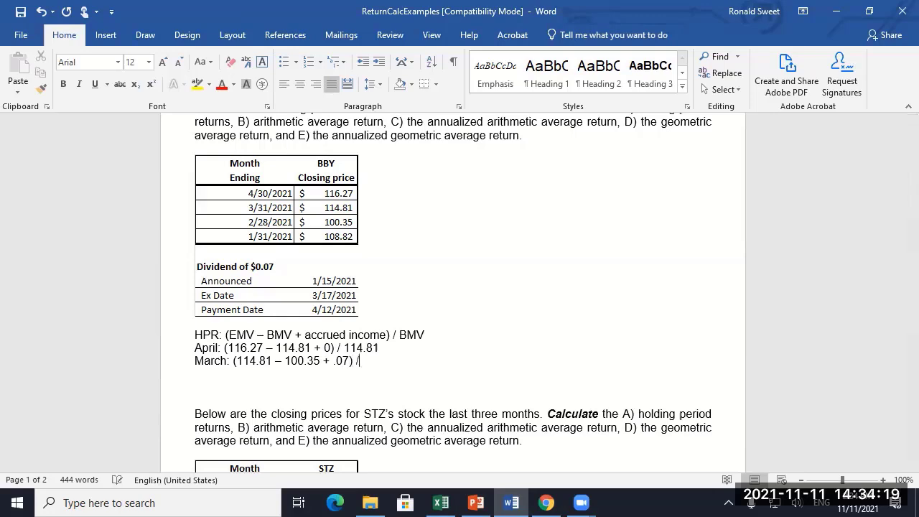
pyautogui.write('00.35')
pyautogui.press('Return')
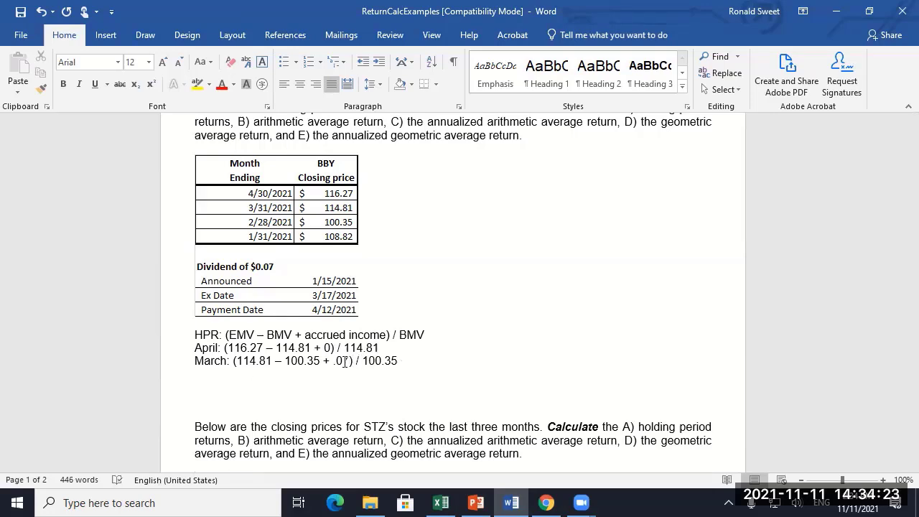
pyautogui.write('February: (')
pyautogui.click(213, 269)
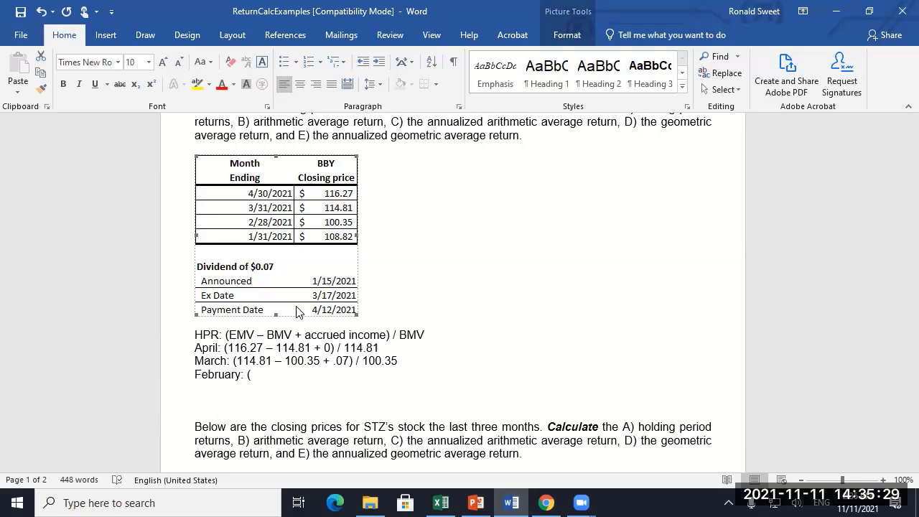
pyautogui.press('Delete')
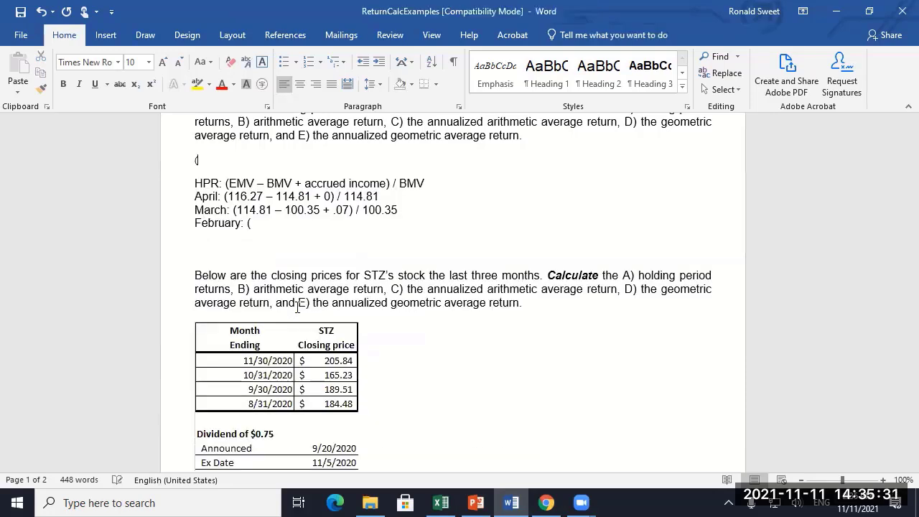
pyautogui.press('BackSpace')
pyautogui.click(267, 224)
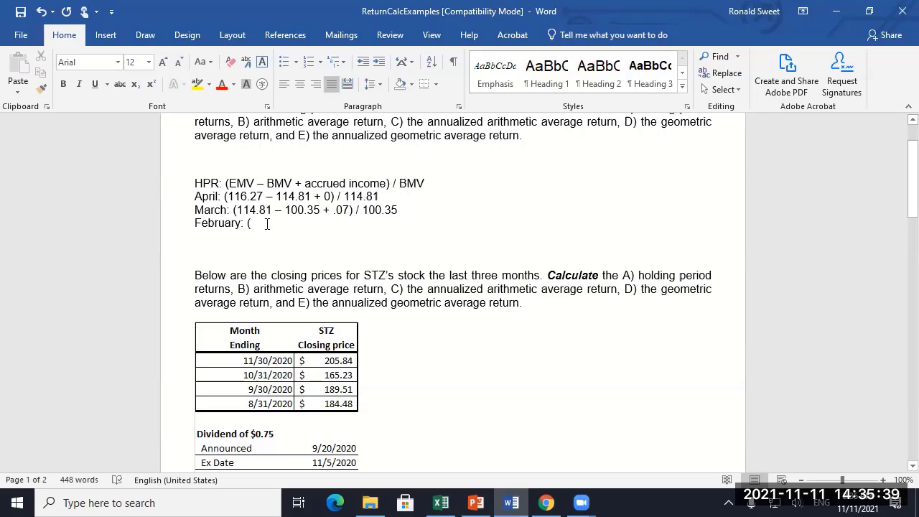
pyautogui.scroll(2, 266, 224)
pyautogui.scroll(-3, 254, 263)
pyautogui.scroll(3, 254, 264)
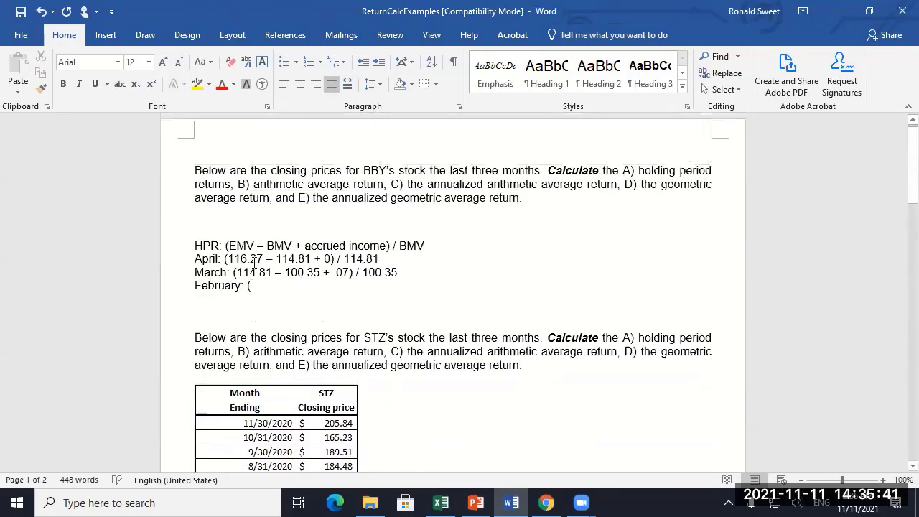
pyautogui.click(254, 267)
pyautogui.scroll(-3, 258, 315)
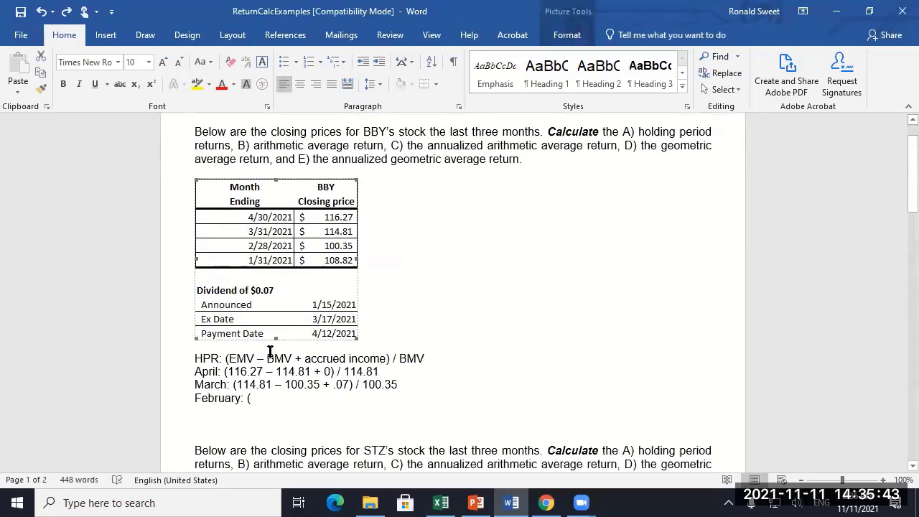
# Complete BBY's February return line as "February: (100.35 – 108.82 + 0) / 108.82".
pyautogui.click(265, 339)
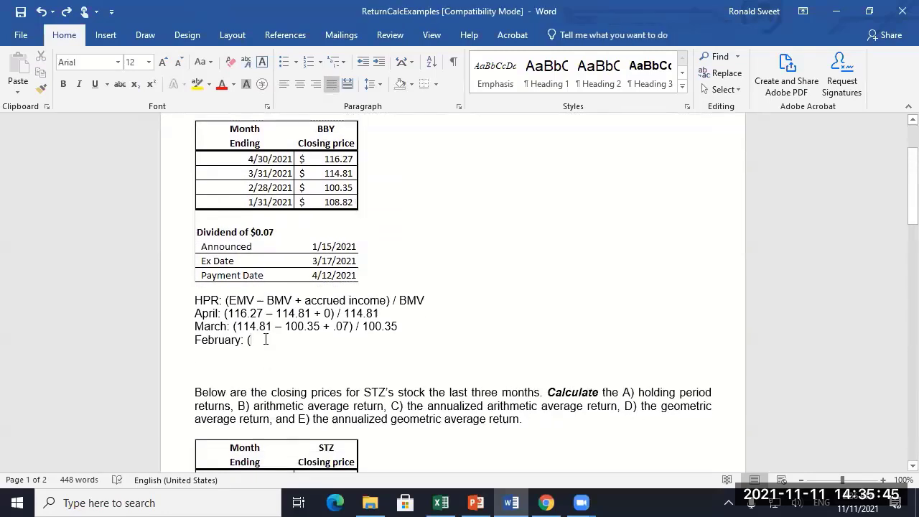
pyautogui.write('100.35 ')
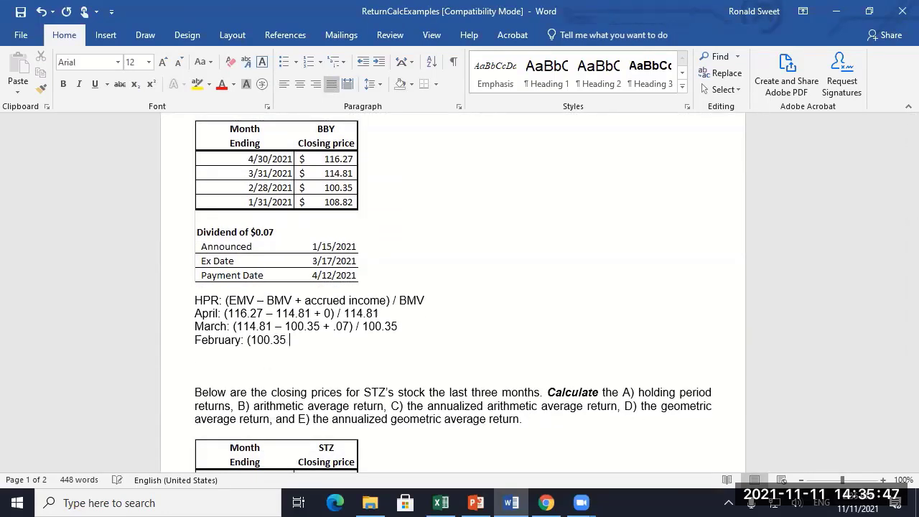
pyautogui.write('- ')
pyautogui.write('108.82 +')
pyautogui.write(' 0) ')
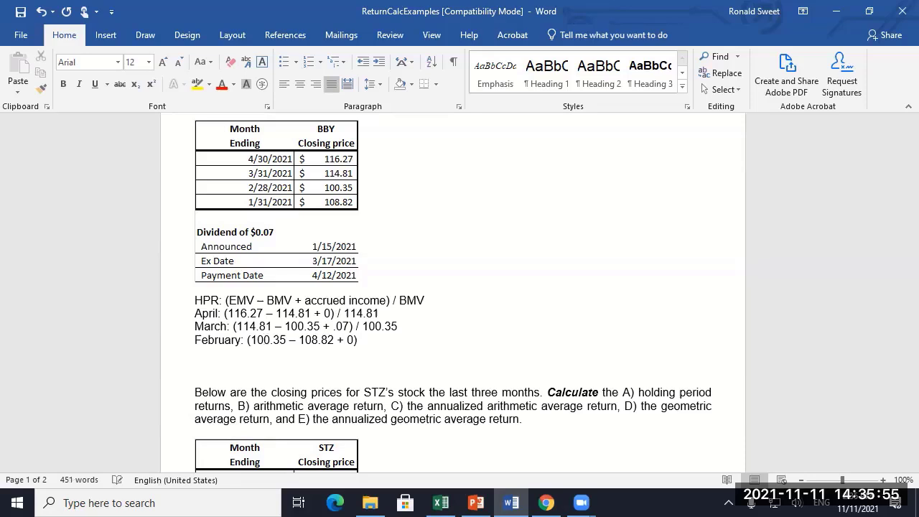
pyautogui.write('/ 108.82')
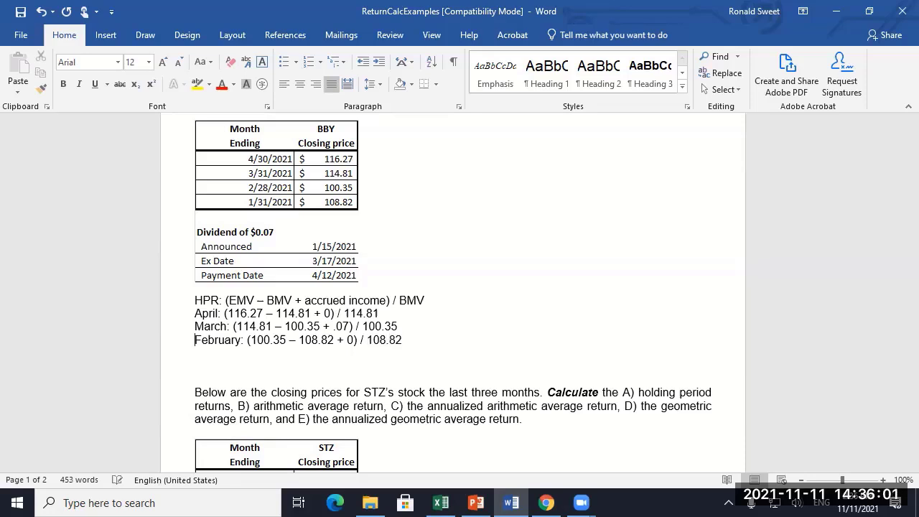
# Copy the April, March and February return lines and paste them into A1 of a new sheet in the AttendanceFall2021FINAL workbook in Excel.
pyautogui.moveTo(188, 312); pyautogui.dragTo(266, 343)
pyautogui.hotkey('ctrl', 'c')
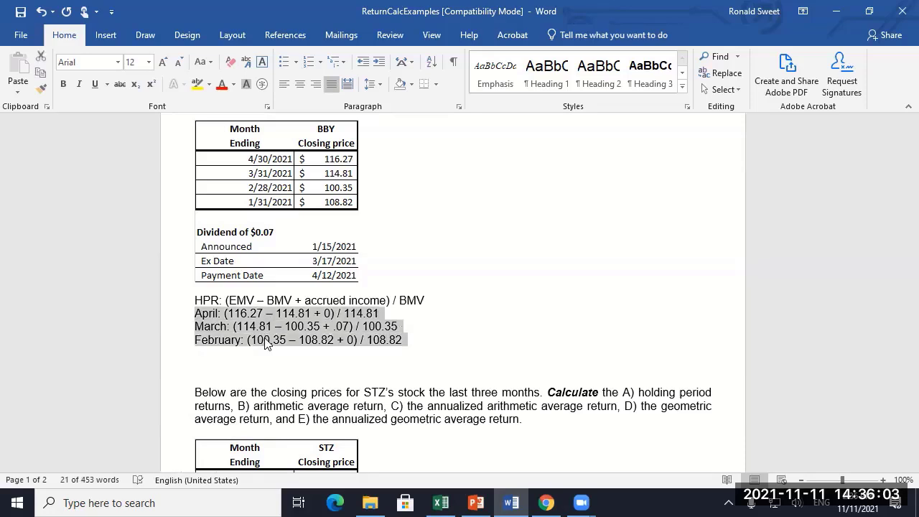
pyautogui.click(446, 501)
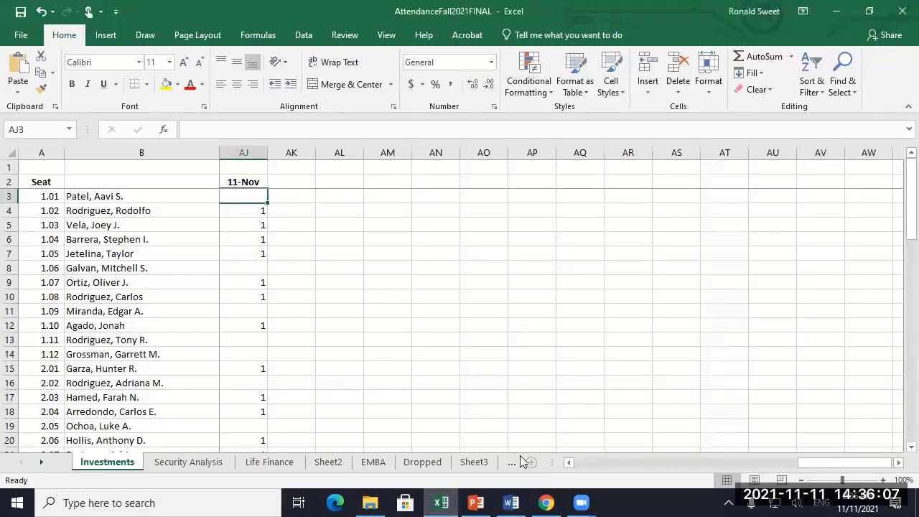
pyautogui.click(531, 462)
pyautogui.hotkey('ctrl', 'v')
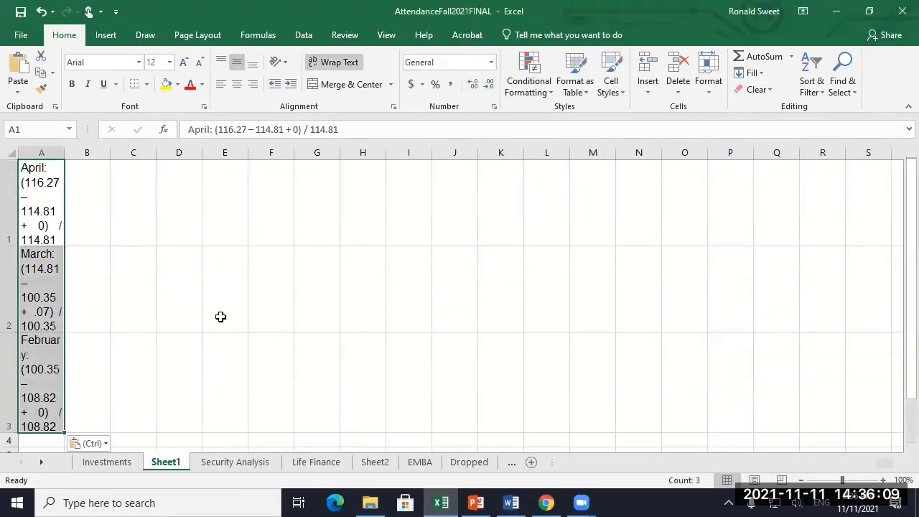
# Widen column A to fit the pasted return lines and bring rows 1 to 3 to single-line height.
pyautogui.moveTo(65, 152); pyautogui.dragTo(338, 179)
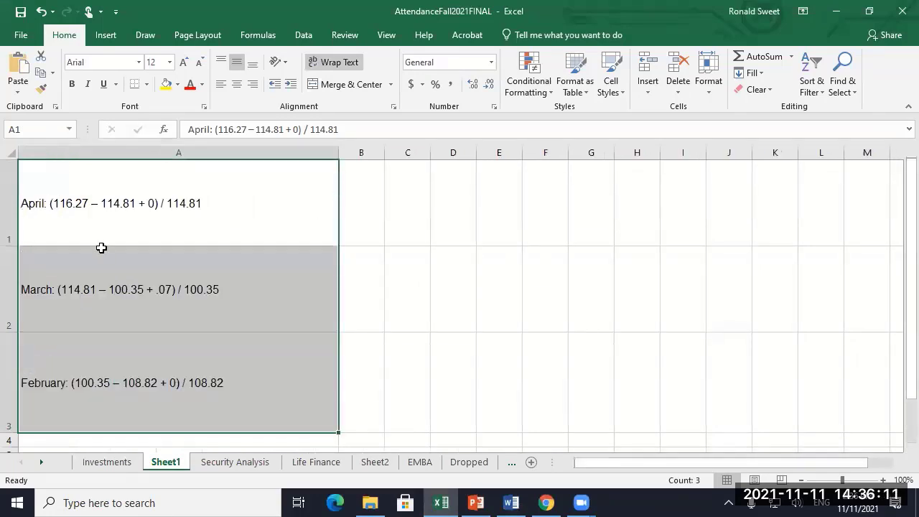
pyautogui.click(7, 243)
pyautogui.moveTo(5, 252); pyautogui.dragTo(41, 209)
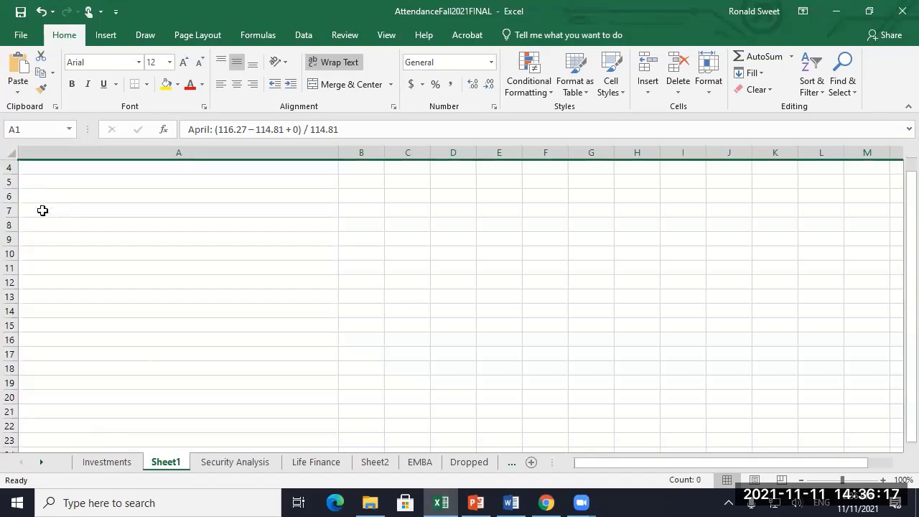
pyautogui.click(301, 295)
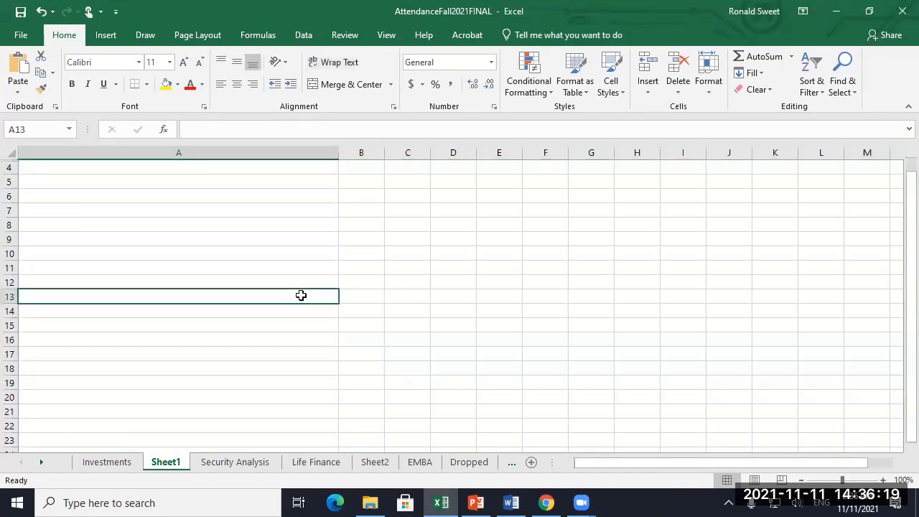
pyautogui.hotkey('ctrl', 'z')
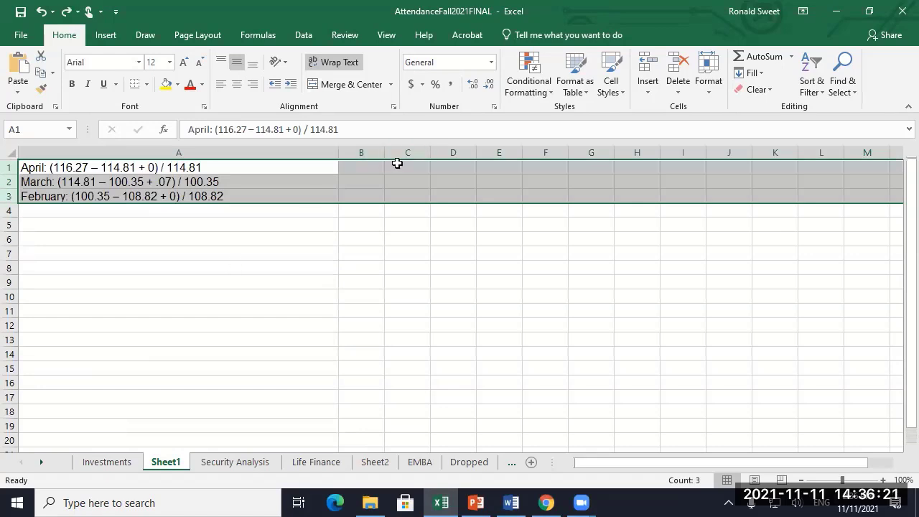
# Enter the monthly prices 116.27, 114.81, 100.35 and 108.82 in B1 to B4.
pyautogui.click(349, 168)
pyautogui.write('=')
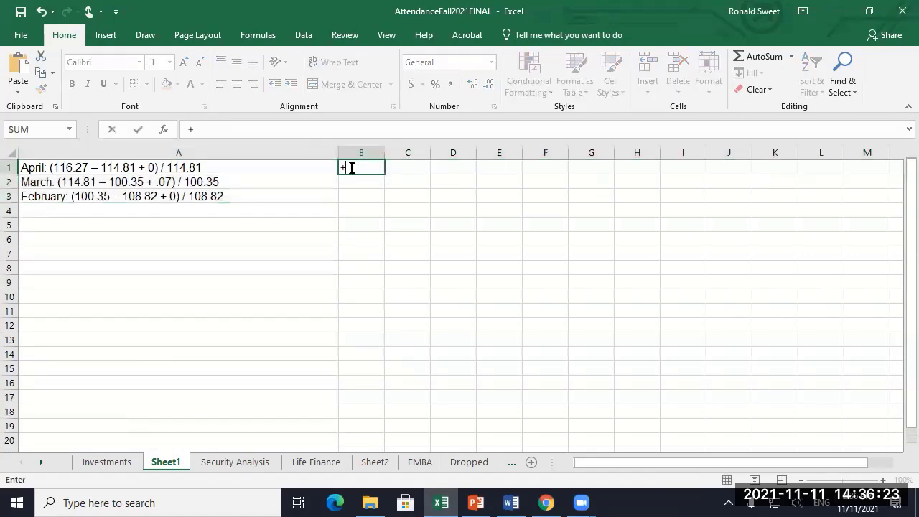
pyautogui.press('Escape')
pyautogui.write('116.27')
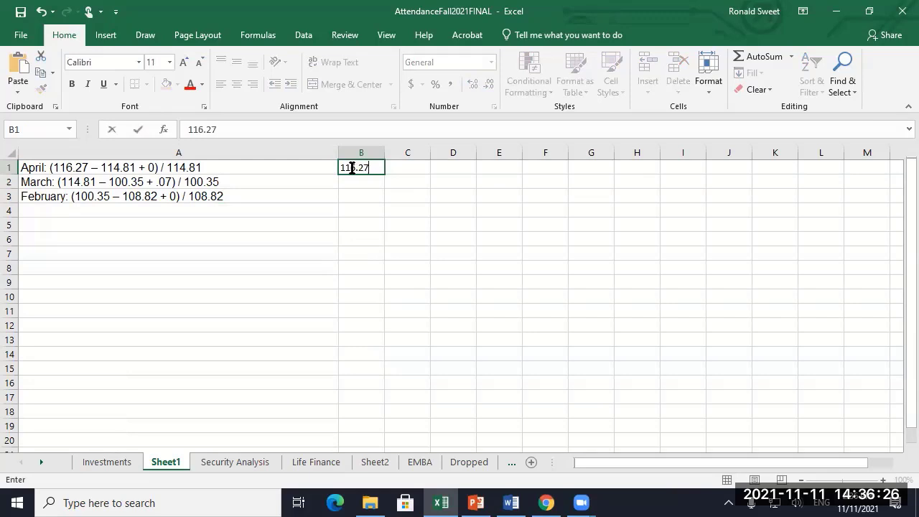
pyautogui.press('Return')
pyautogui.write('114.81')
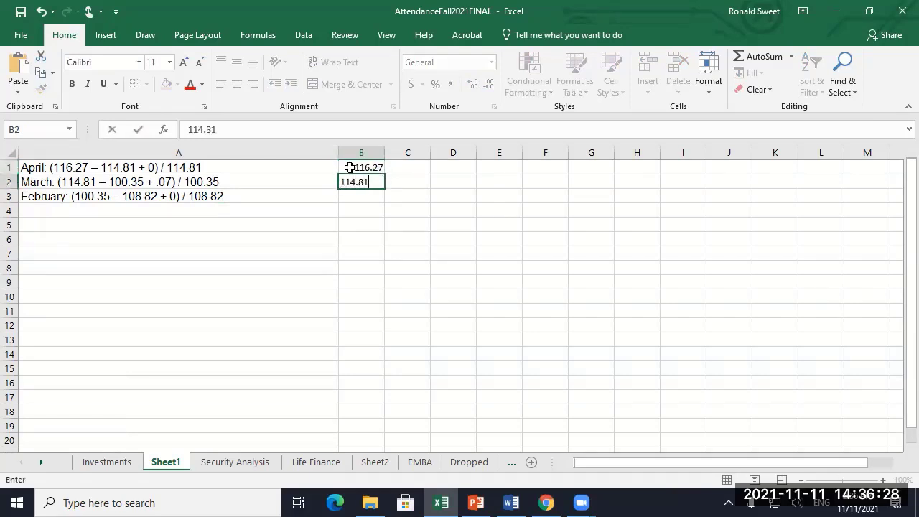
pyautogui.press('Return')
pyautogui.write('100.35')
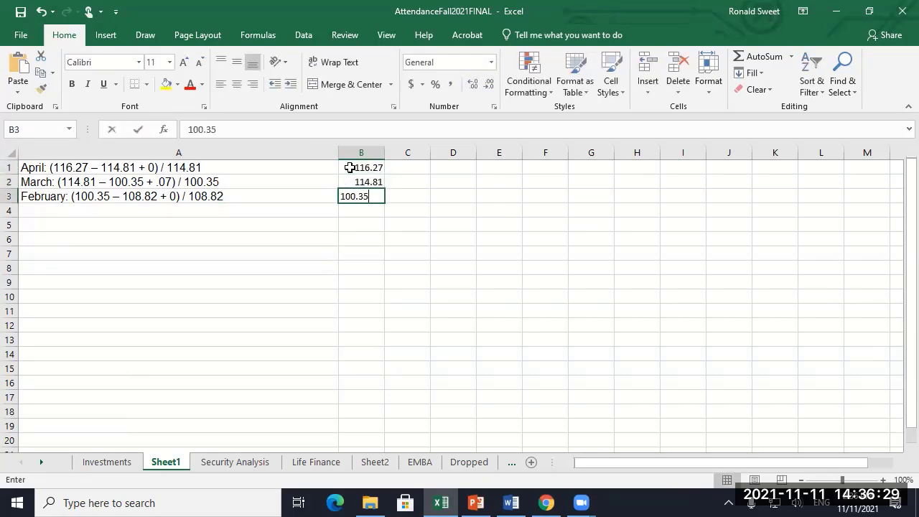
pyautogui.press('Return')
pyautogui.write('108.82')
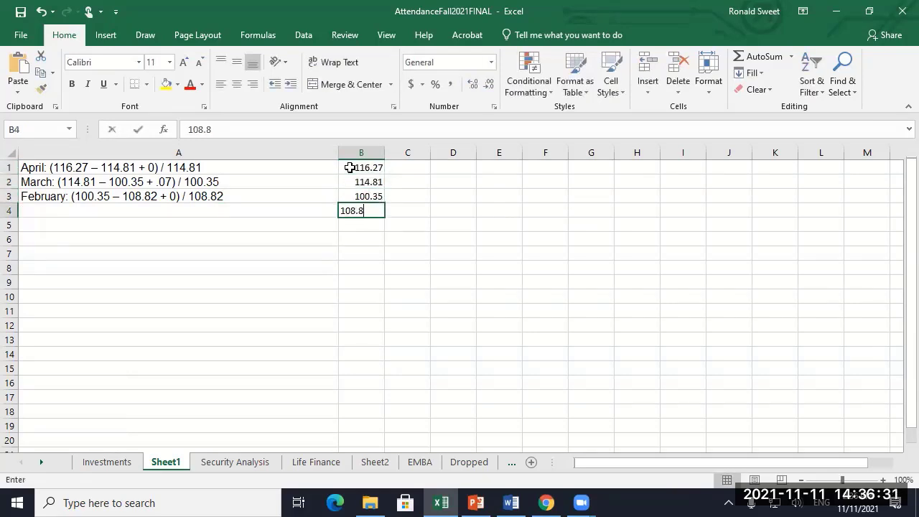
pyautogui.press('Tab')
# Calculate April's holding period return in C1 with the formula +(B1-B2+0)/B2.
pyautogui.press('Up')
pyautogui.press('Up')
pyautogui.press('Up')
pyautogui.write('+(')
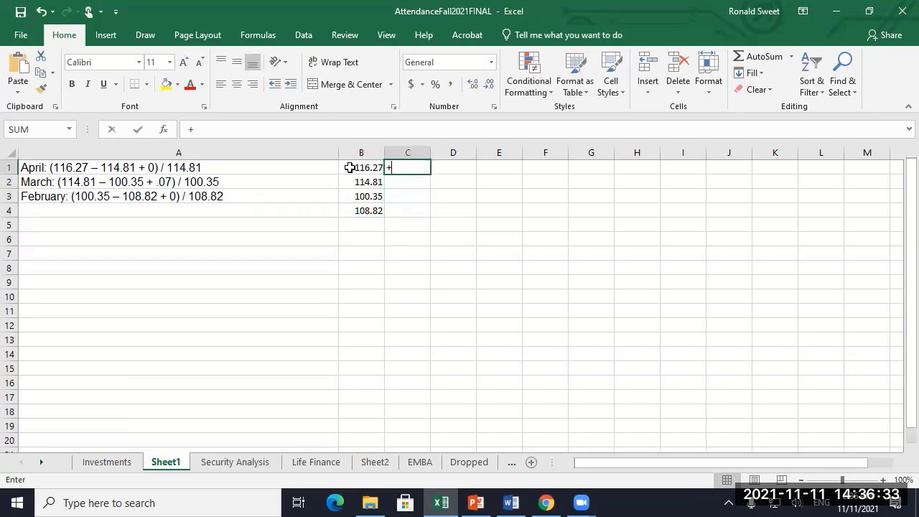
pyautogui.click(349, 167)
pyautogui.write('-')
pyautogui.click(349, 167)
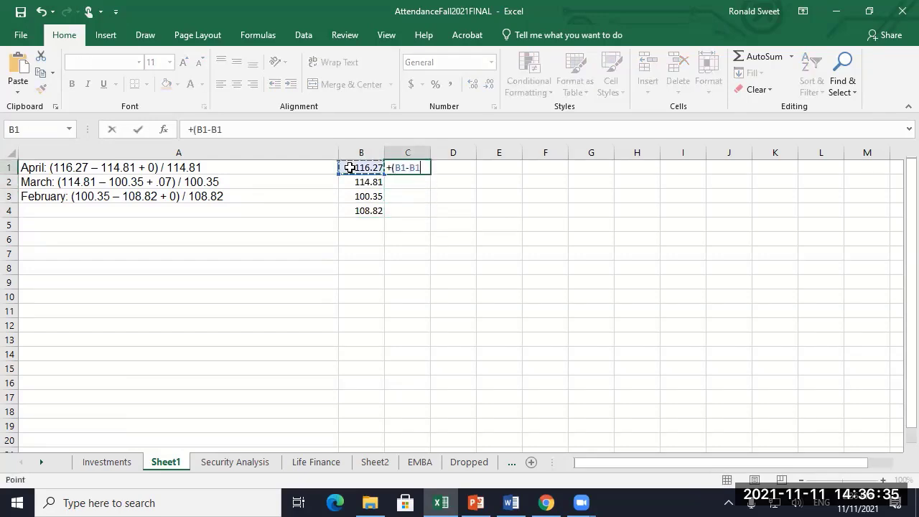
pyautogui.press('Down')
pyautogui.write('+0)')
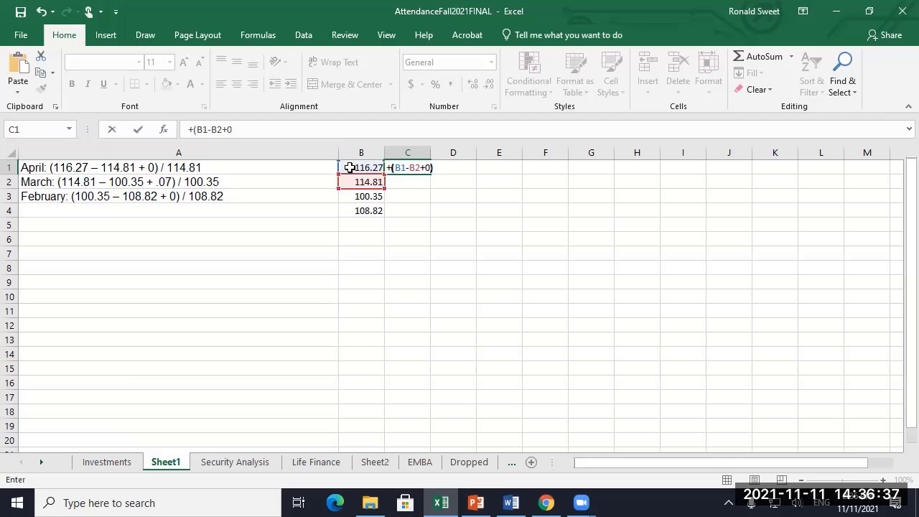
pyautogui.write('/')
pyautogui.click(349, 167)
pyautogui.press('Down')
pyautogui.press('Return')
# Copy April's return formula from C1 down to C3 for March and February.
pyautogui.press('Up')
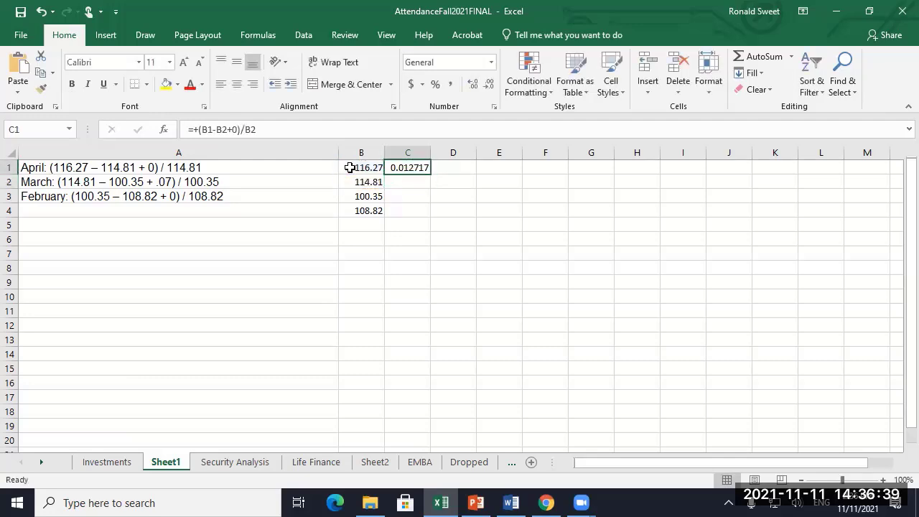
pyautogui.hotkey('ctrl', 'c')
pyautogui.hotkey('shift', 'Down')
pyautogui.hotkey('shift', 'Down')
pyautogui.hotkey('ctrl', 'v')
# Change the dividend term in March's return formula in C2 to .07.
pyautogui.press('Down')
pyautogui.press('F2')
pyautogui.press('Left')
pyautogui.press('Left')
pyautogui.press('Left')
pyautogui.press('Left')
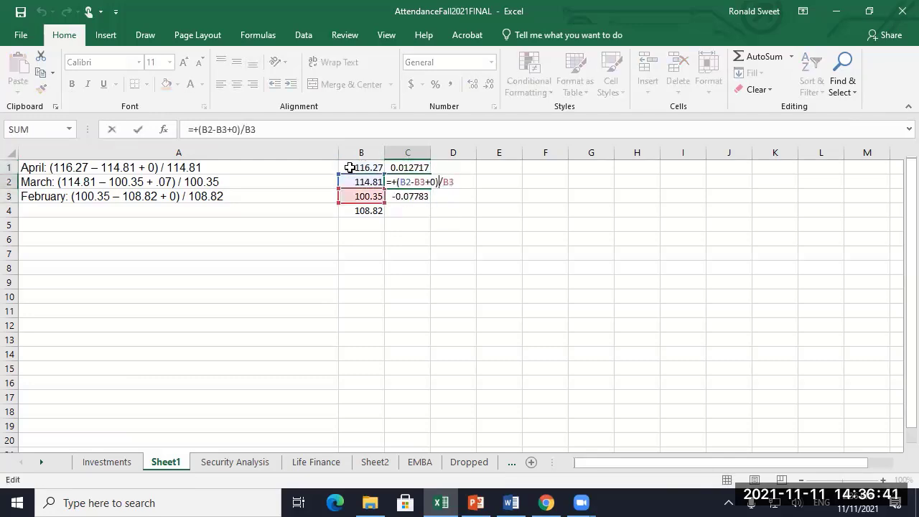
pyautogui.write('.07')
pyautogui.press('Return')
# Format the monthly returns in C1:C3 as percentages with two decimal places and enlarge the sheet view to 160%.
pyautogui.press('Up')
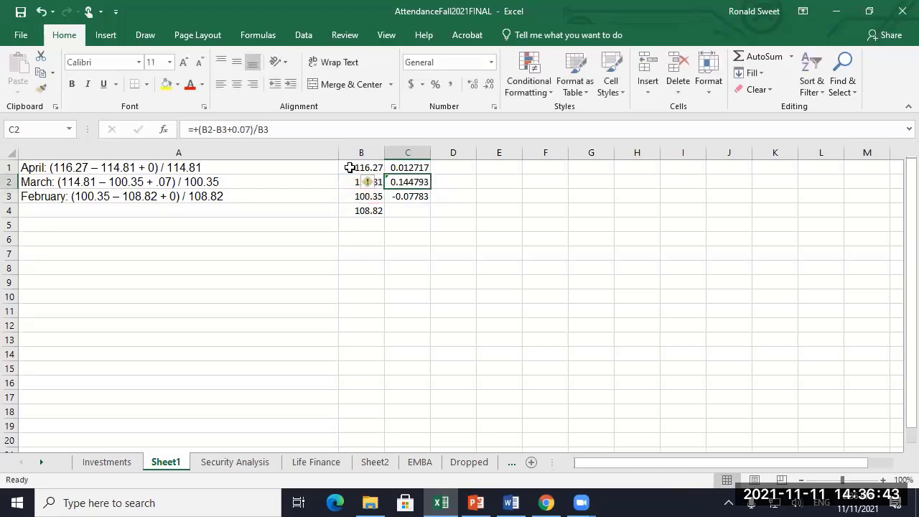
pyautogui.press('Up')
pyautogui.hotkey('shift', 'Down')
pyautogui.hotkey('shift', 'Down')
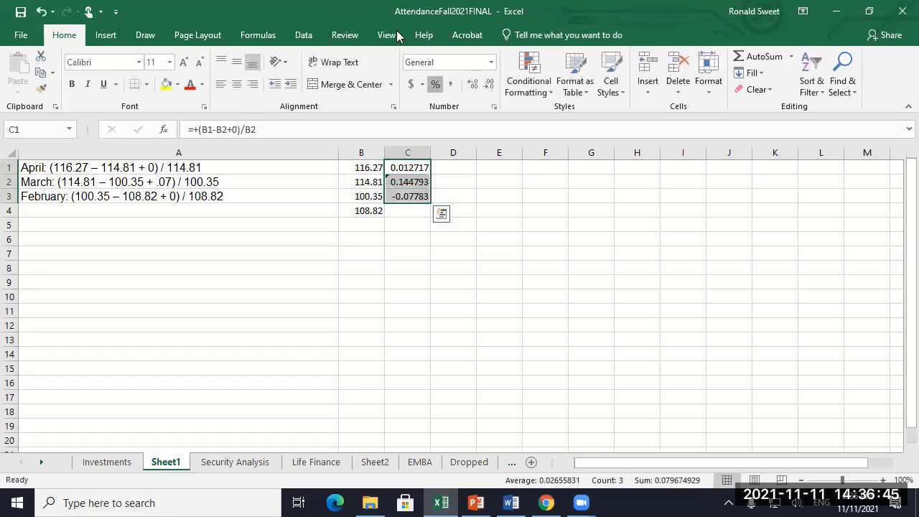
pyautogui.click(435, 84)
pyautogui.click(472, 84)
pyautogui.click(473, 84)
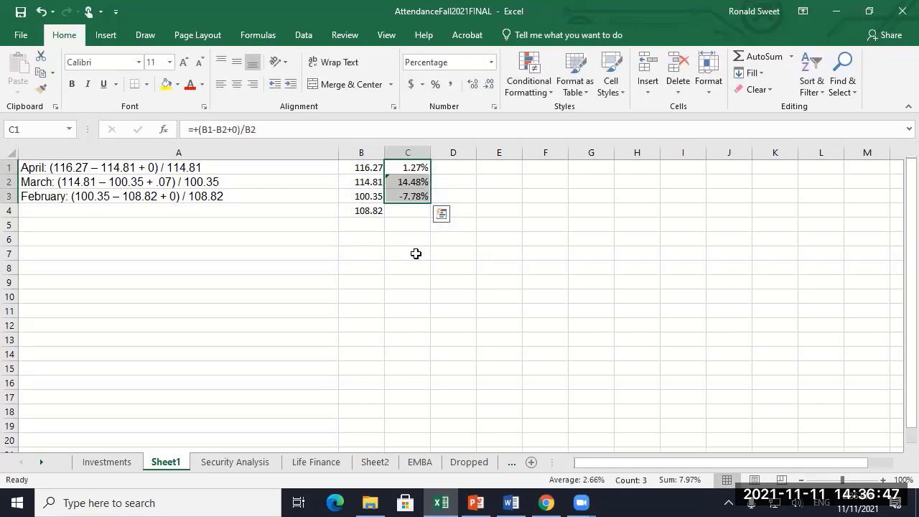
pyautogui.keyDown('ctrl'); pyautogui.scroll(4, 414, 254); pyautogui.keyUp('ctrl')
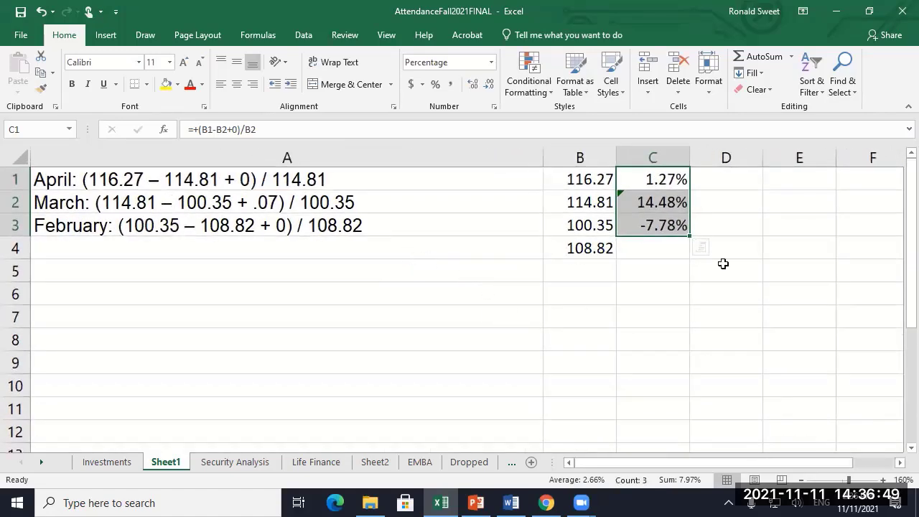
pyautogui.click(723, 266)
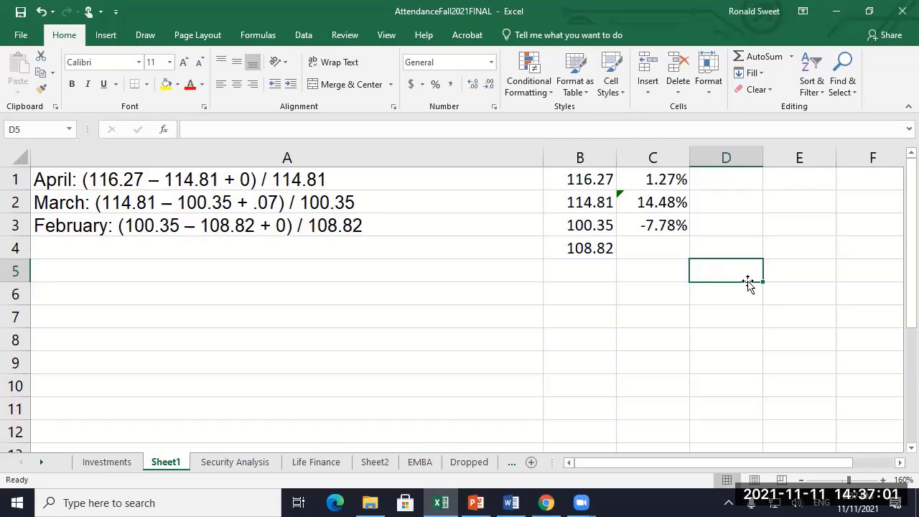
pyautogui.press('Home')
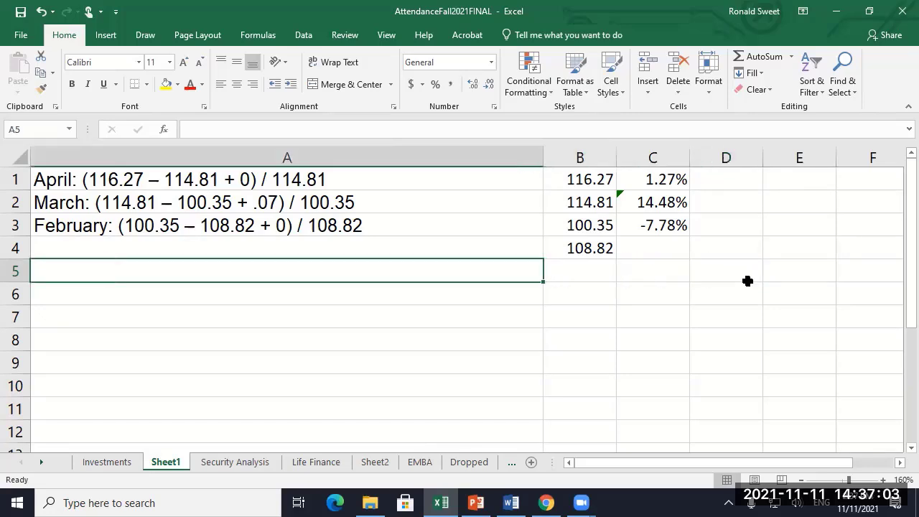
pyautogui.press('Up')
pyautogui.write('January')
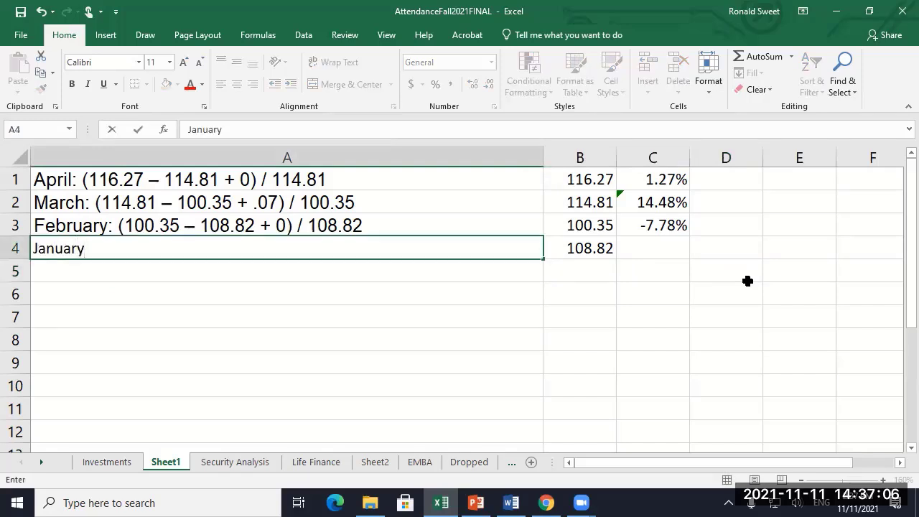
pyautogui.press('Return')
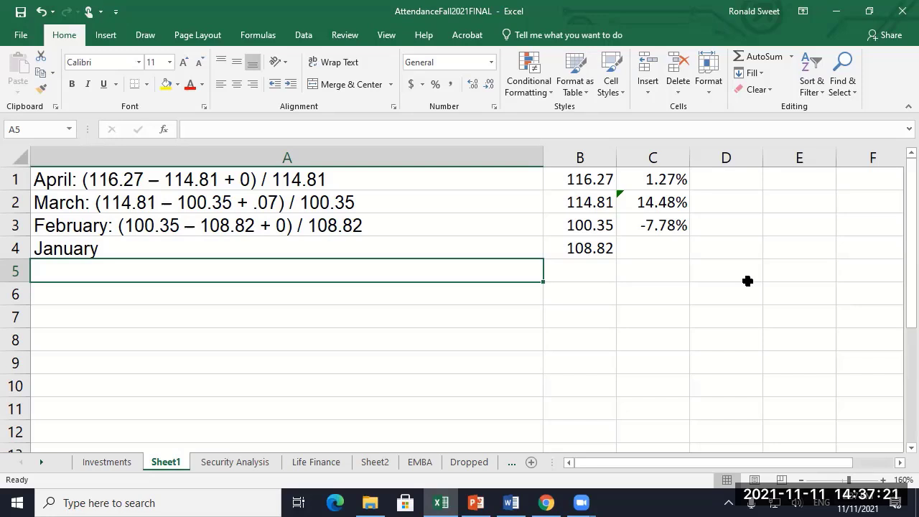
pyautogui.press('Up')
pyautogui.press('Delete')
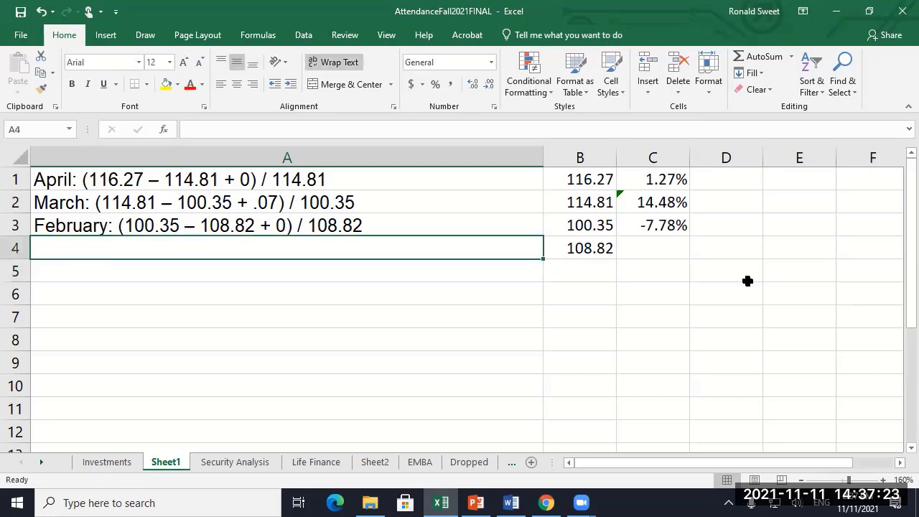
pyautogui.press('Right')
pyautogui.press('Right')
pyautogui.press('Right')
pyautogui.press('Right')
pyautogui.press('Right')
pyautogui.press('Right')
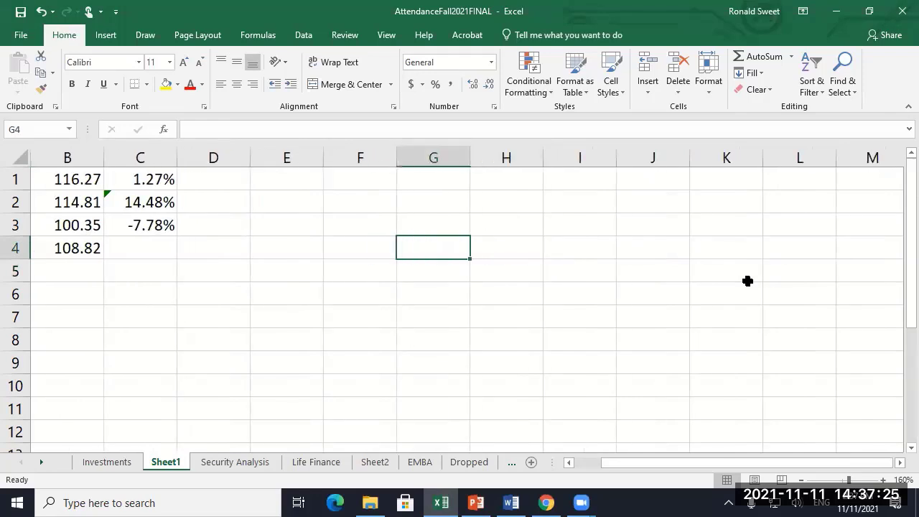
# Label A6 "Arithmetic" below the monthly returns.
pyautogui.press('Left')
pyautogui.press('Left')
pyautogui.press('Left')
pyautogui.press('Down')
pyautogui.press('Down')
pyautogui.press('Left')
pyautogui.press('Left')
pyautogui.press('Left')
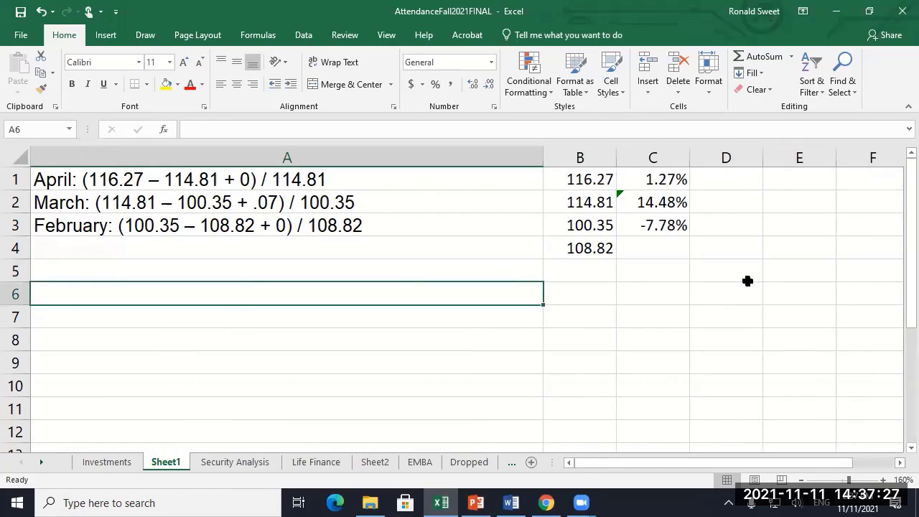
pyautogui.write('Arit')
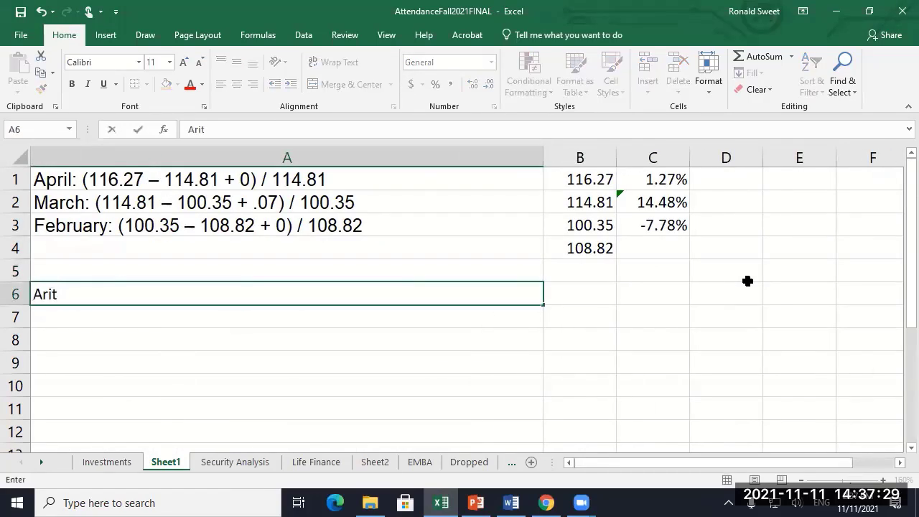
pyautogui.write('hmetic')
pyautogui.hotkey('ctrl', 'Return')
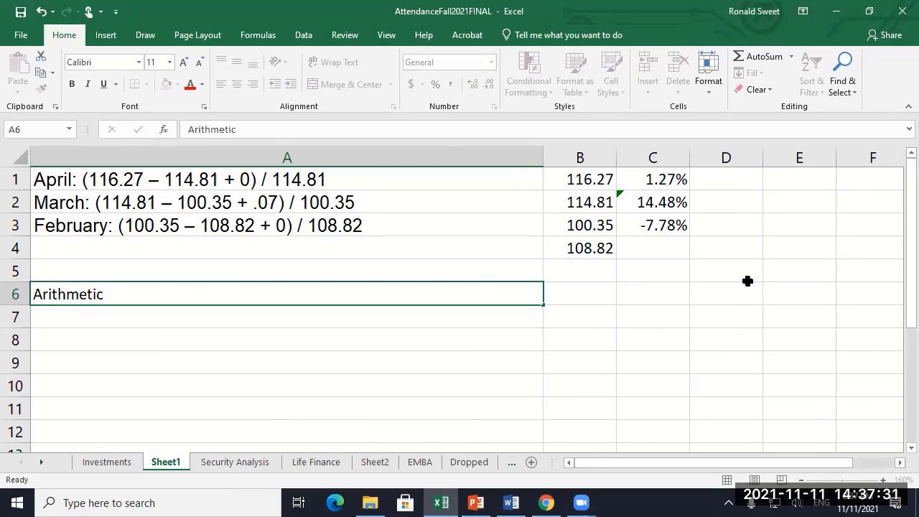
# Calculate the arithmetic average return in C6 with +(.0127+.1448-.0778)/3 and show its formula in the cell.
pyautogui.press('Right')
pyautogui.press('Right')
pyautogui.write('+(')
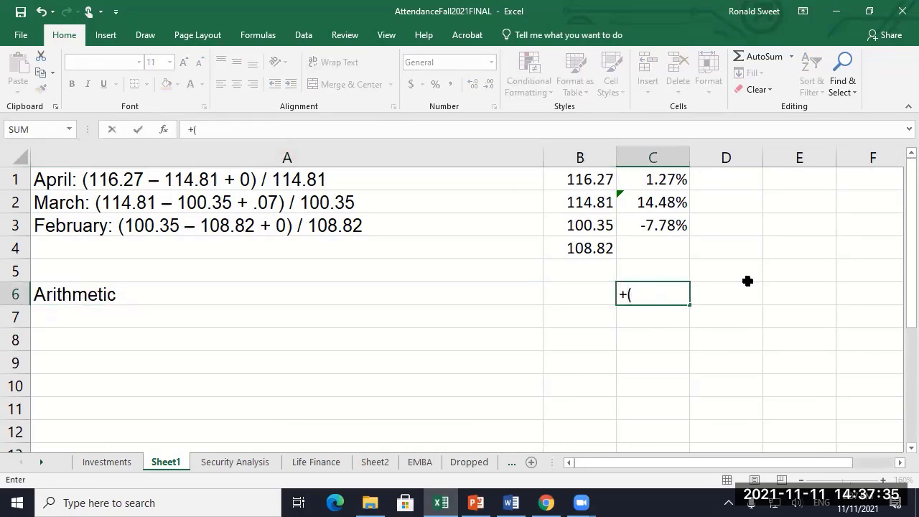
pyautogui.write('.0127+.1448-')
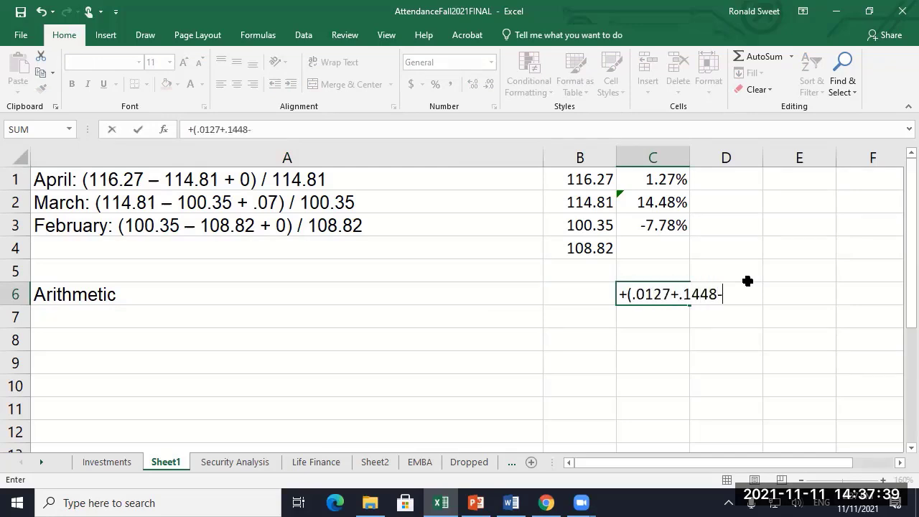
pyautogui.write('.0778')
pyautogui.write(')/3')
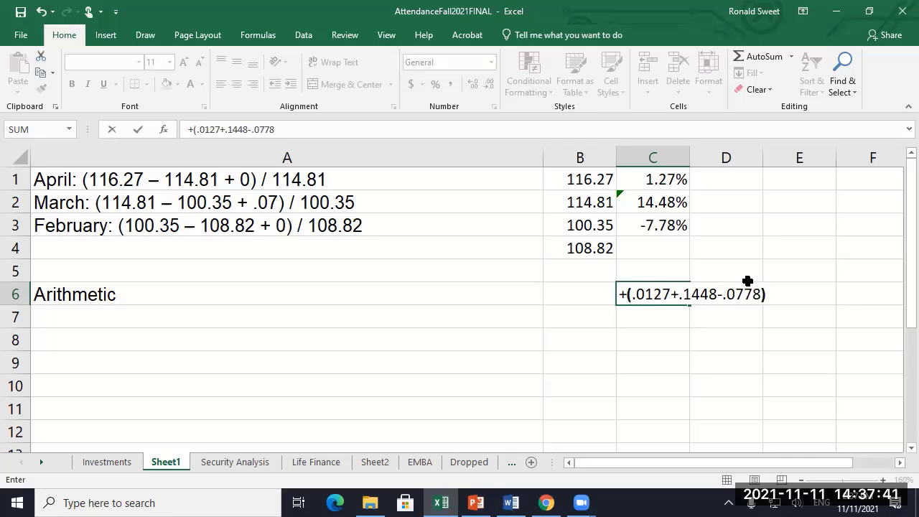
pyautogui.press('Return')
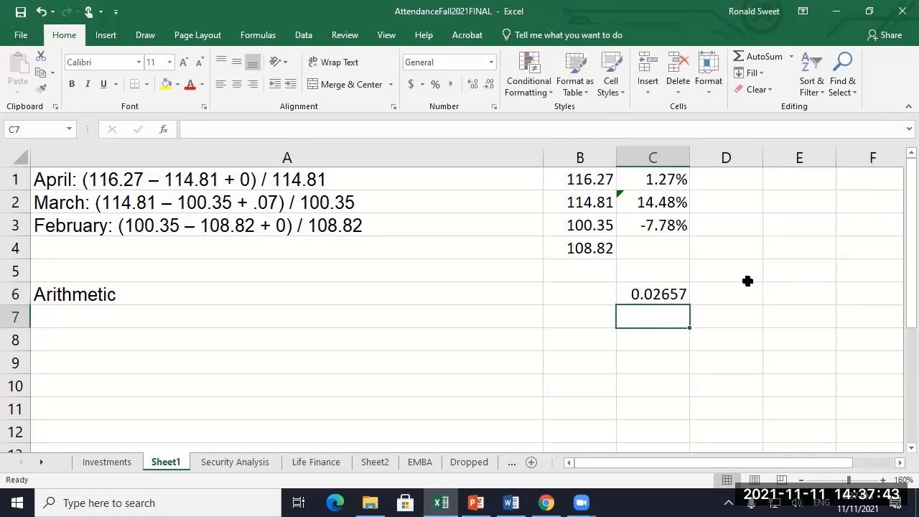
pyautogui.press('Up')
pyautogui.press('F2')
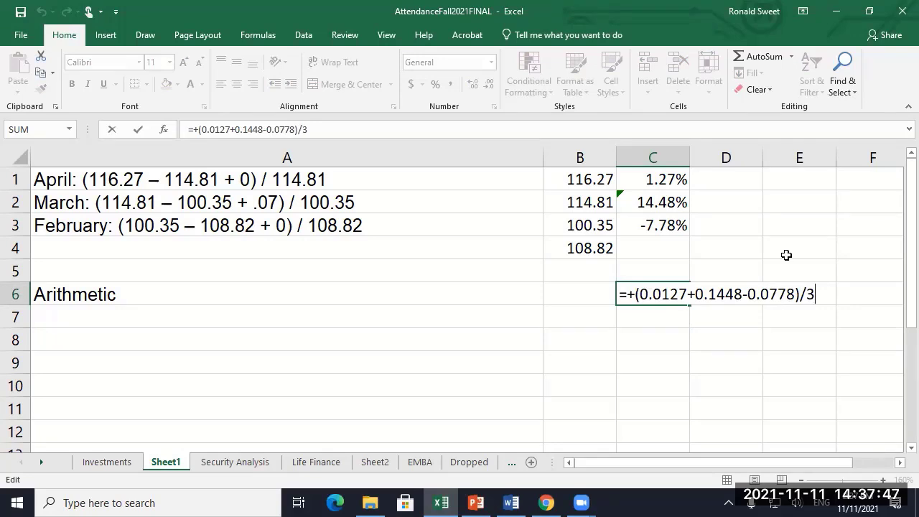
# Calculate the same arithmetic average in D6 with the AVERAGE function over C1:C3.
pyautogui.press('Tab')
pyautogui.write('=average(')
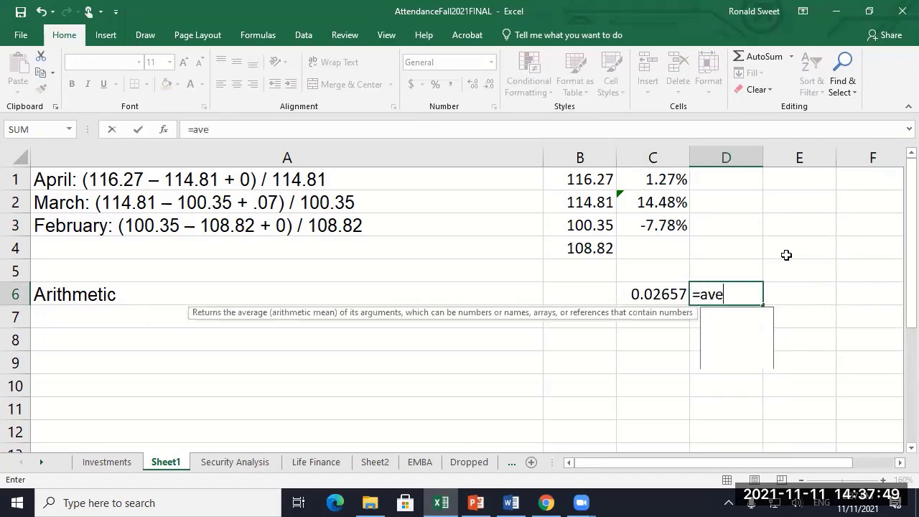
pyautogui.press('Left')
pyautogui.hotkey('shift', 'Up')
pyautogui.hotkey('shift', 'Up')
pyautogui.hotkey('shift', 'Up')
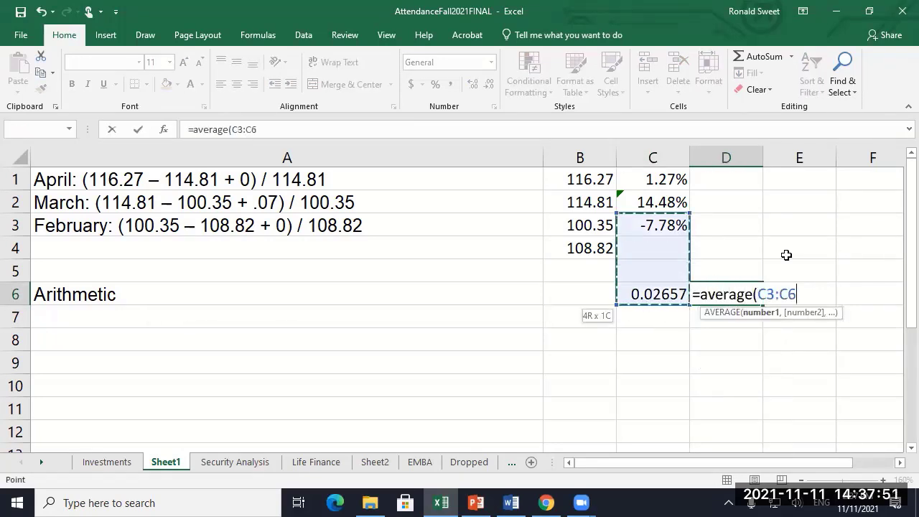
pyautogui.press('Up')
pyautogui.hotkey('shift', 'Up')
pyautogui.hotkey('shift', 'Up')
pyautogui.press('Return')
# Format the arithmetic averages in C6:D6 as percentages with two decimal places.
pyautogui.press('Up')
pyautogui.hotkey('shift', 'Left')
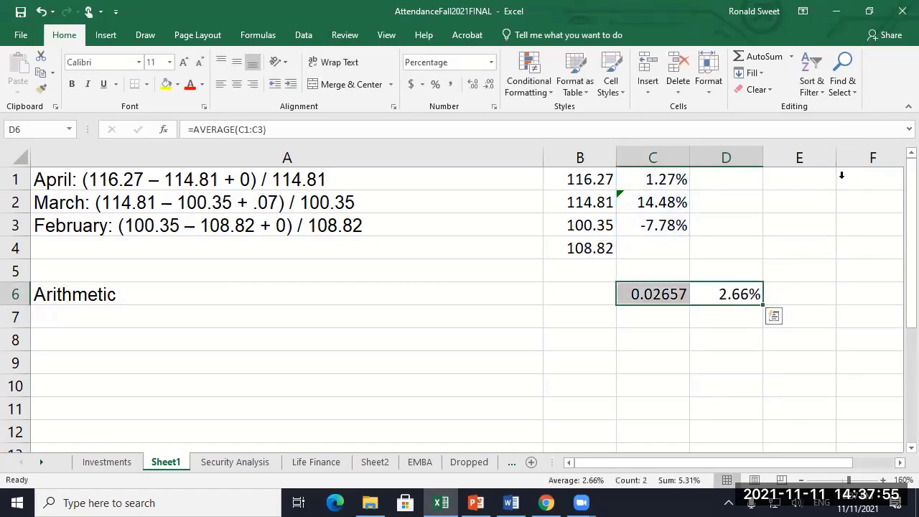
pyautogui.hotkey('ctrl', 'shift', '5')
pyautogui.hotkey('alt', 'h')
pyautogui.press('0')
pyautogui.hotkey('alt', 'h')
pyautogui.press('0')
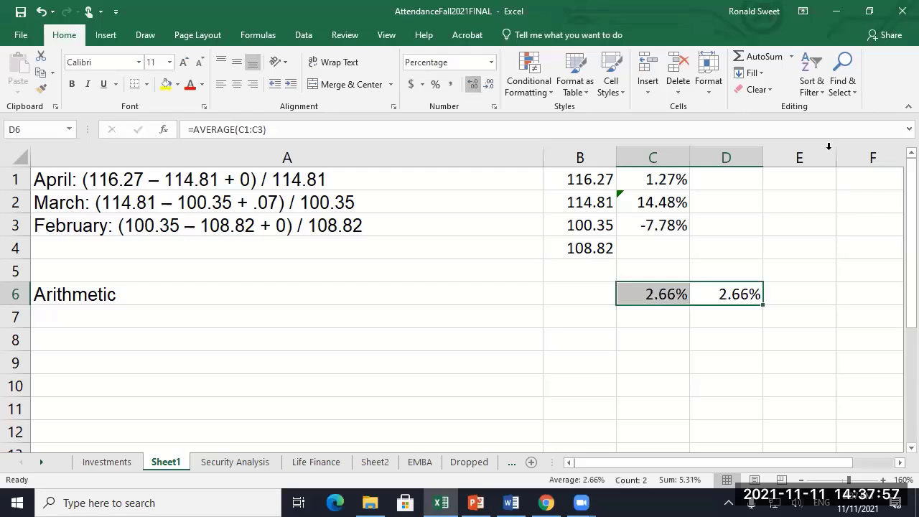
# Label A7 "Annualized" below the Arithmetic label.
pyautogui.press('Down')
pyautogui.press('Left')
pyautogui.press('Left')
pyautogui.press('Left')
pyautogui.write('A')
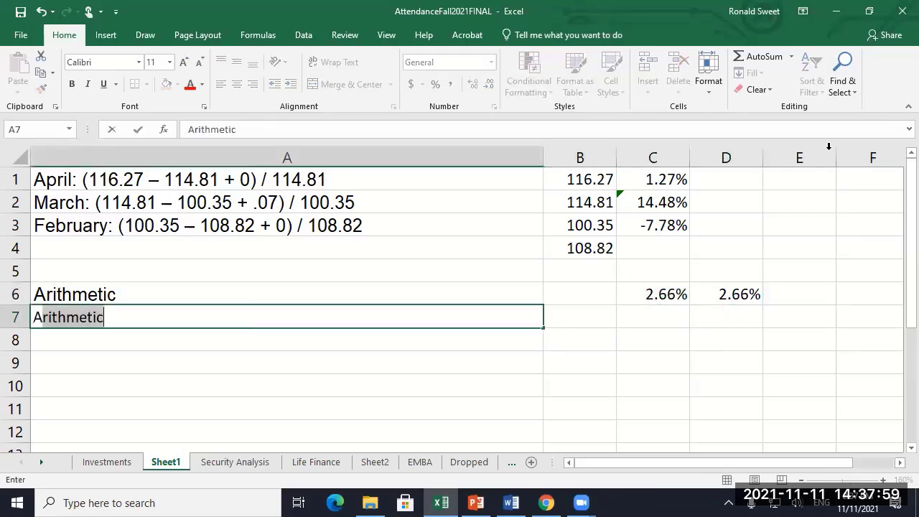
pyautogui.write('nnualized')
pyautogui.hotkey('ctrl', 'Return')
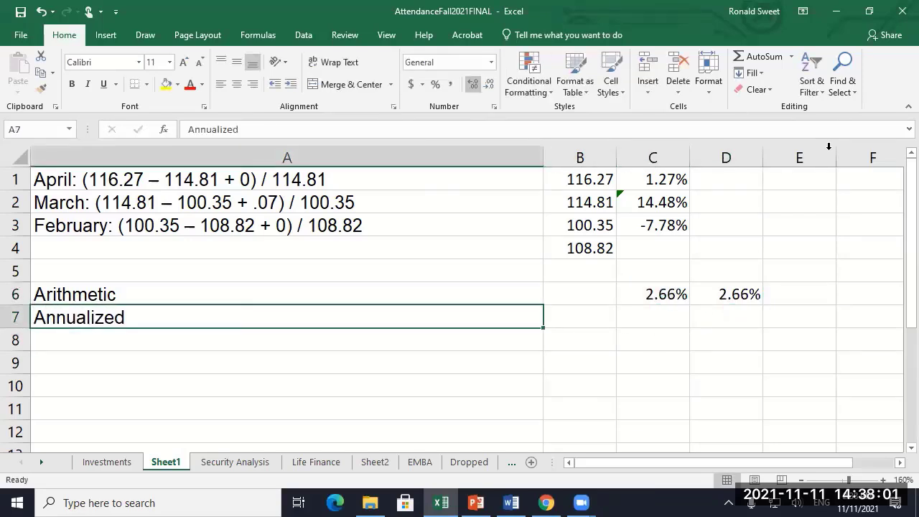
# Annualize the monthly arithmetic average in C7 with the formula +C6*12.
pyautogui.press('Right')
pyautogui.press('Right')
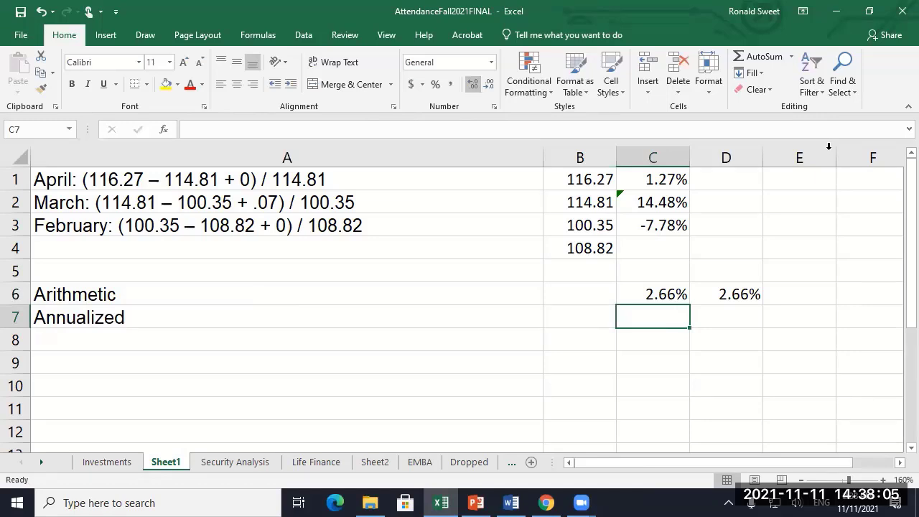
pyautogui.write('+C6*12')
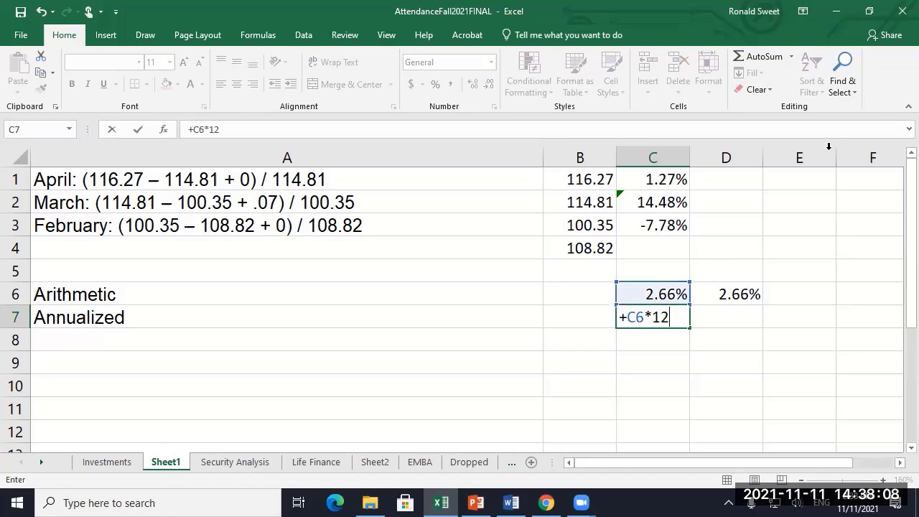
pyautogui.press('Return')
pyautogui.press('Up')
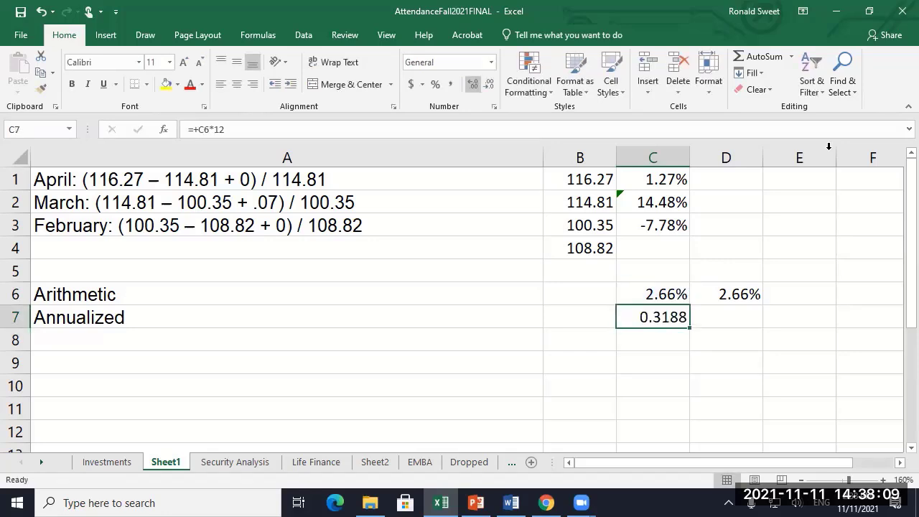
# Format the annualized return in C7 as a percentage with two decimal places.
pyautogui.hotkey('ctrl', 'shift', '5')
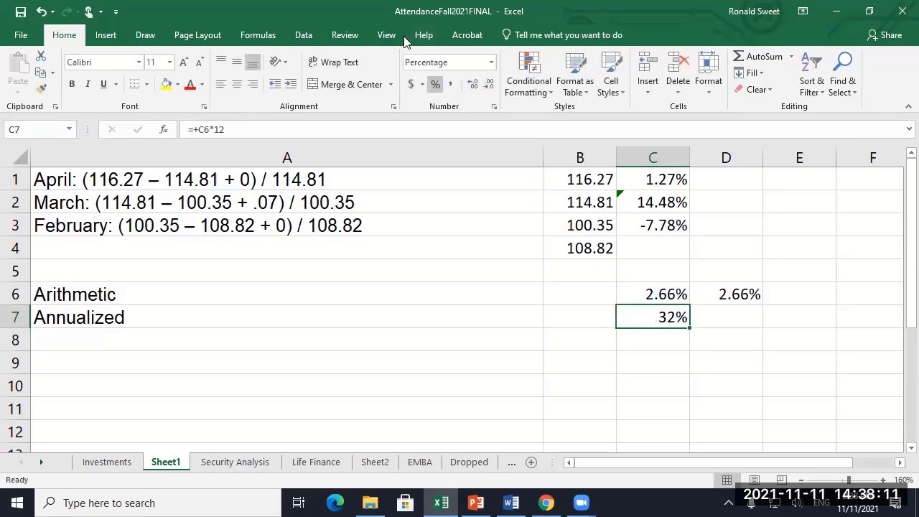
pyautogui.hotkey('alt', 'h')
pyautogui.press('0')
pyautogui.hotkey('alt', 'h')
pyautogui.press('0')
# Enter an asterisk as text in D7 to mark the annualized return with a footnote reference.
pyautogui.press('Right')
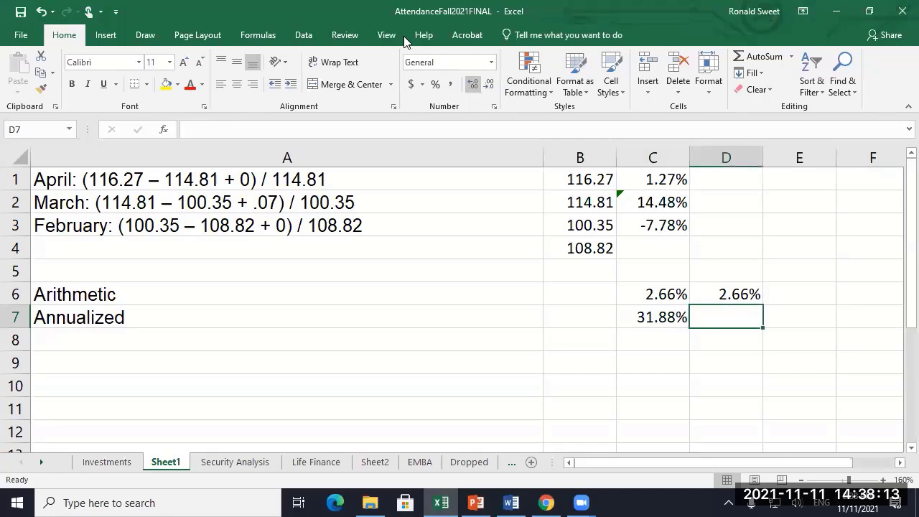
pyautogui.write("'*")
pyautogui.press('Return')
pyautogui.press('Down')
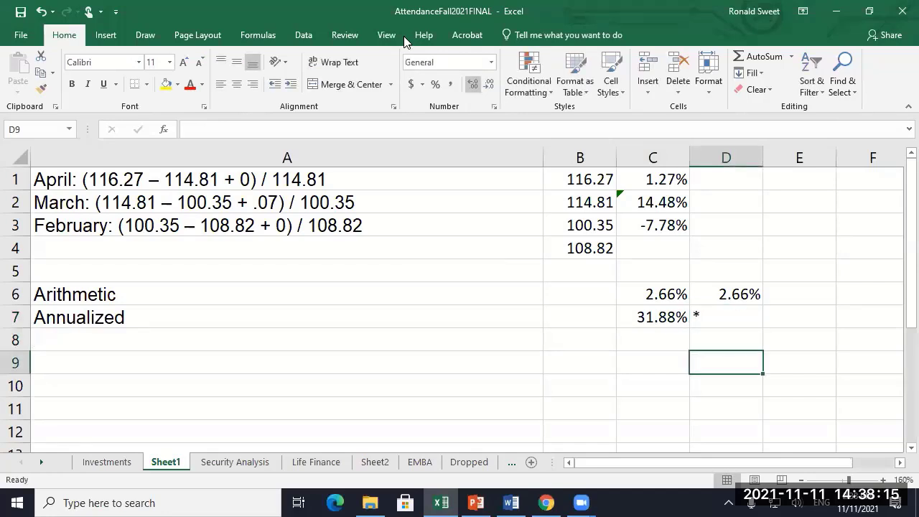
# Enter the footnote "* CFA Institute does not allow annualzing periods of less than one year." in A11.
pyautogui.press('Left')
pyautogui.press('Left')
pyautogui.press('Down')
pyautogui.press('Left')
pyautogui.press('Down')
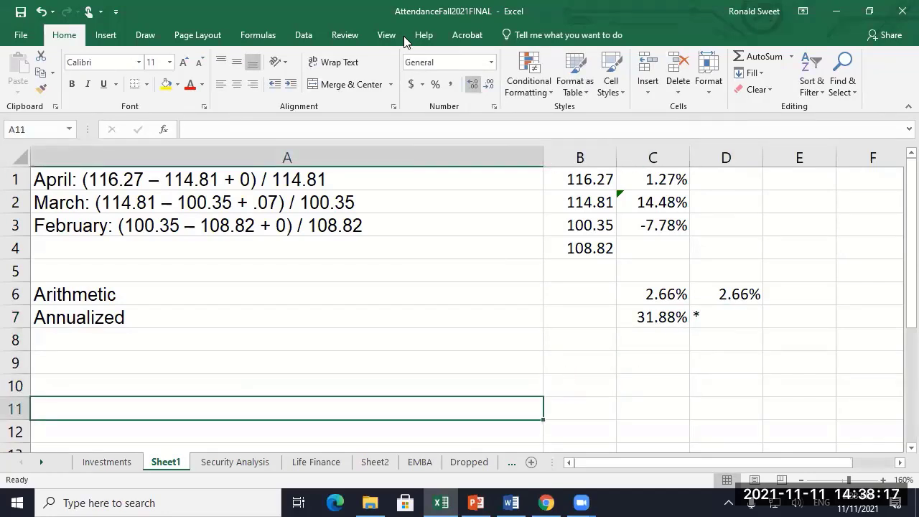
pyautogui.write('*')
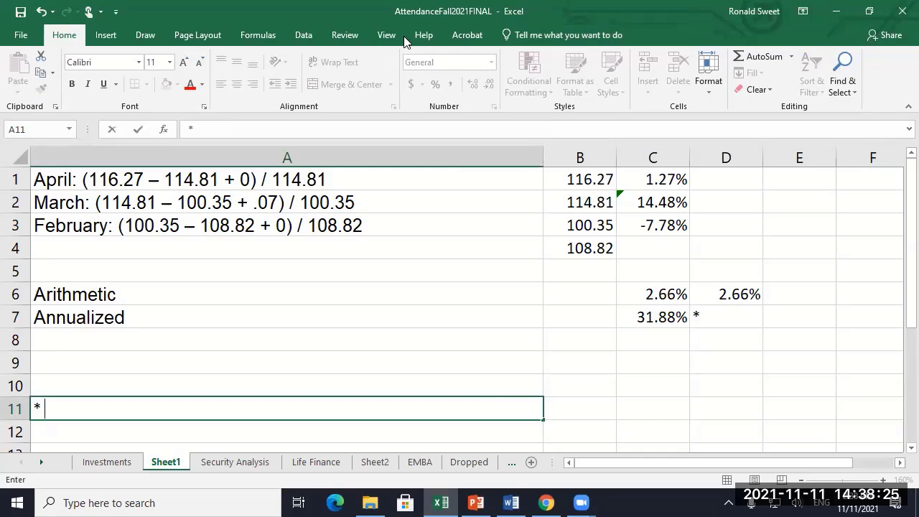
pyautogui.write('CFA Institute ')
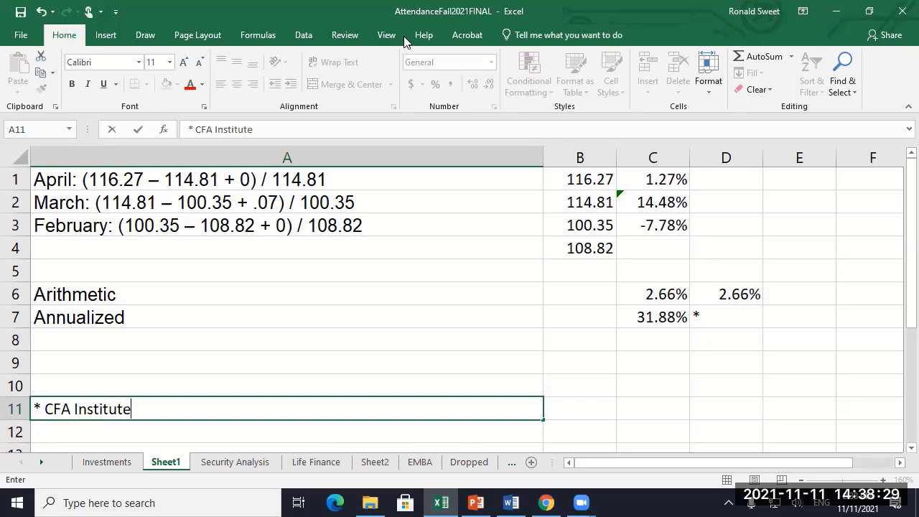
pyautogui.write('does not allo')
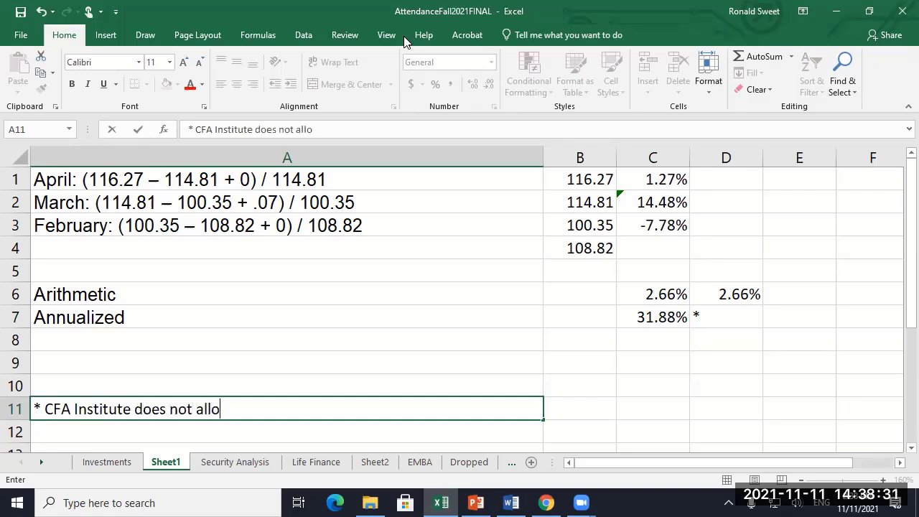
pyautogui.write('w annlua')
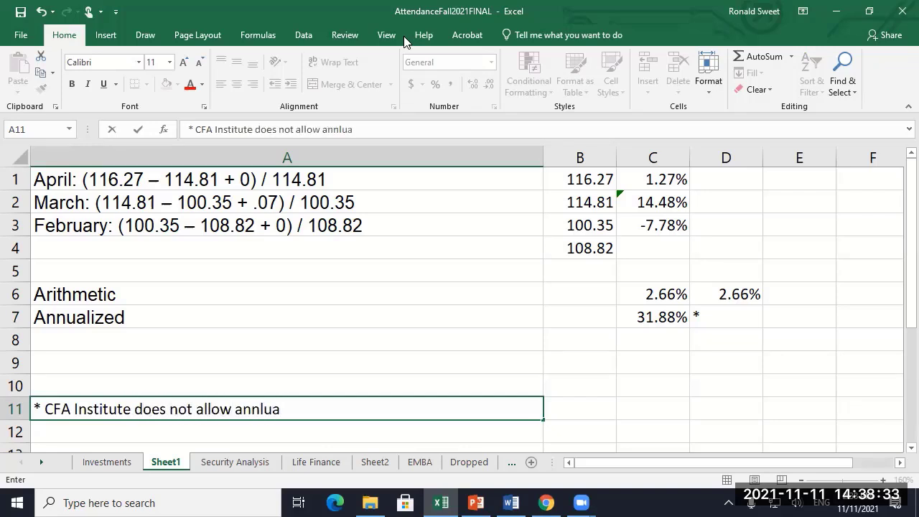
pyautogui.press('BackSpace')
pyautogui.press('BackSpace')
pyautogui.press('BackSpace')
pyautogui.write('ualzing per')
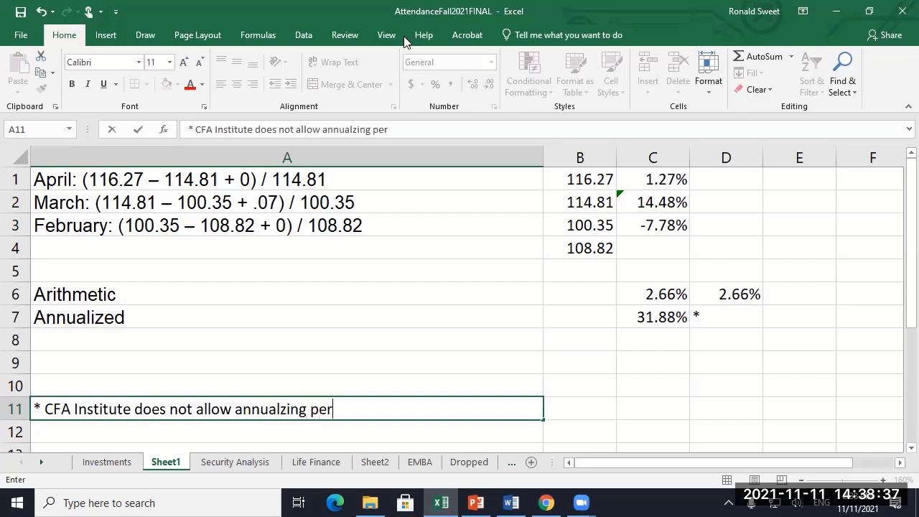
pyautogui.write('iods of less than  ')
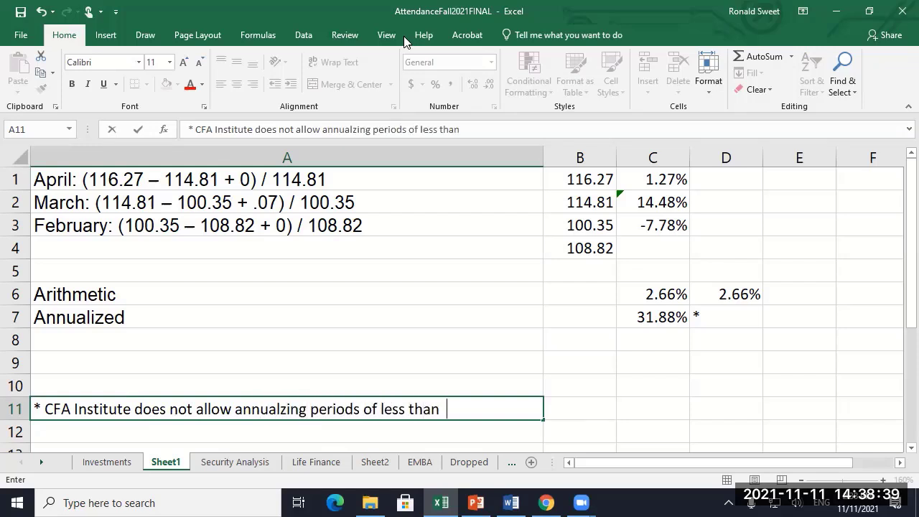
pyautogui.write('one year.')
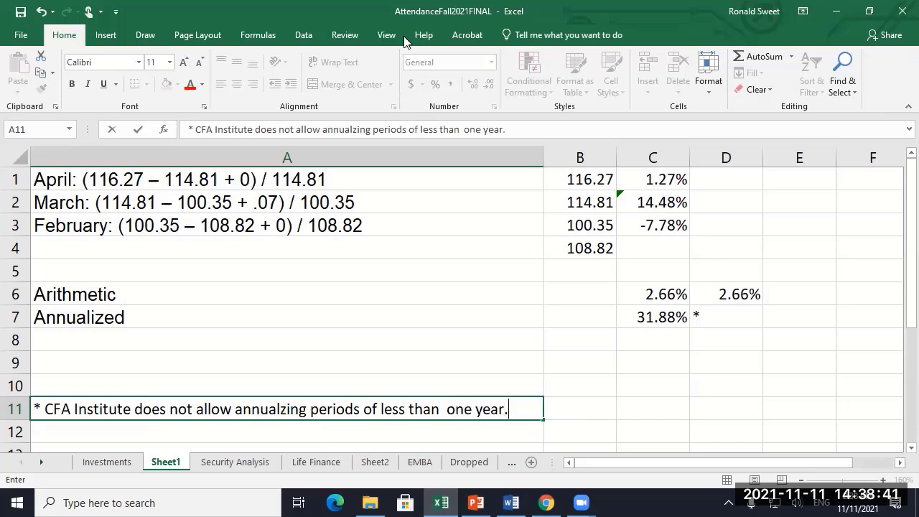
pyautogui.press('Return')
pyautogui.press('Up')
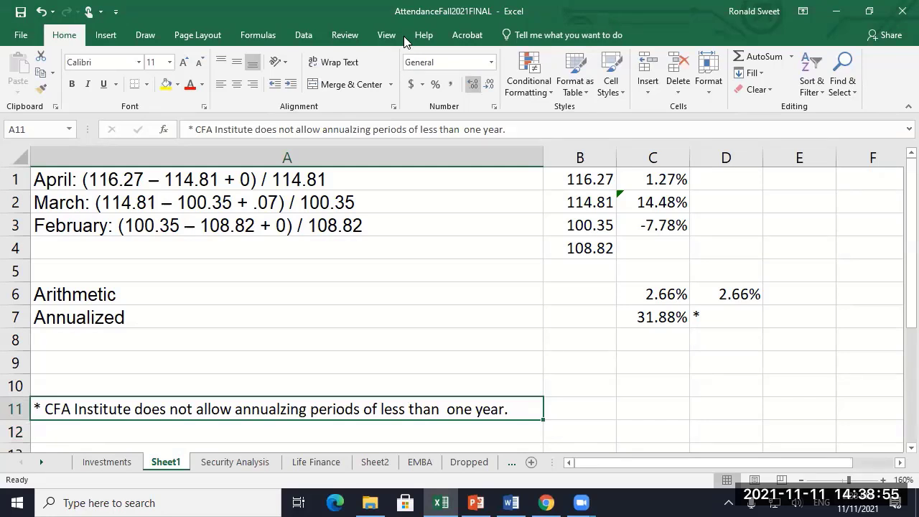
# Extend the label in A7 to "Annualized Arithmetic".
pyautogui.press('Up')
pyautogui.press('Up')
pyautogui.press('Up')
pyautogui.press('Up')
pyautogui.press('Right')
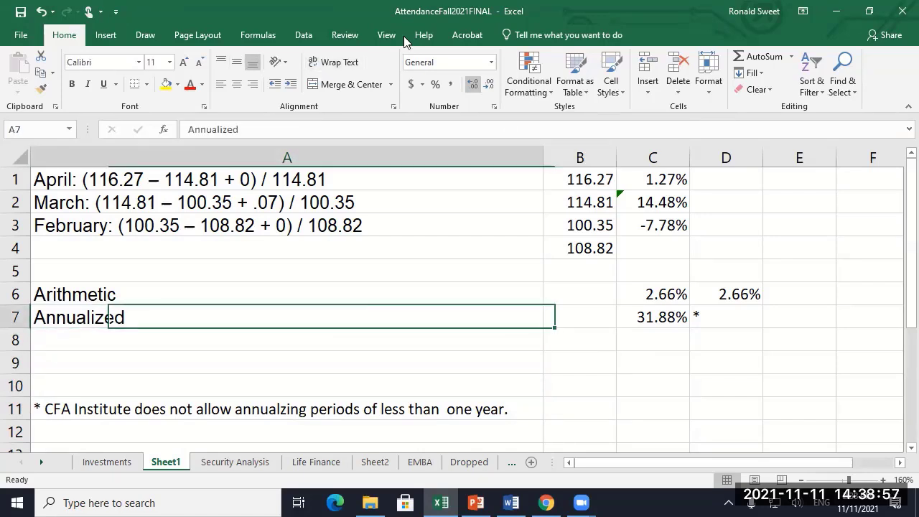
pyautogui.press('F2')
pyautogui.write('Arit')
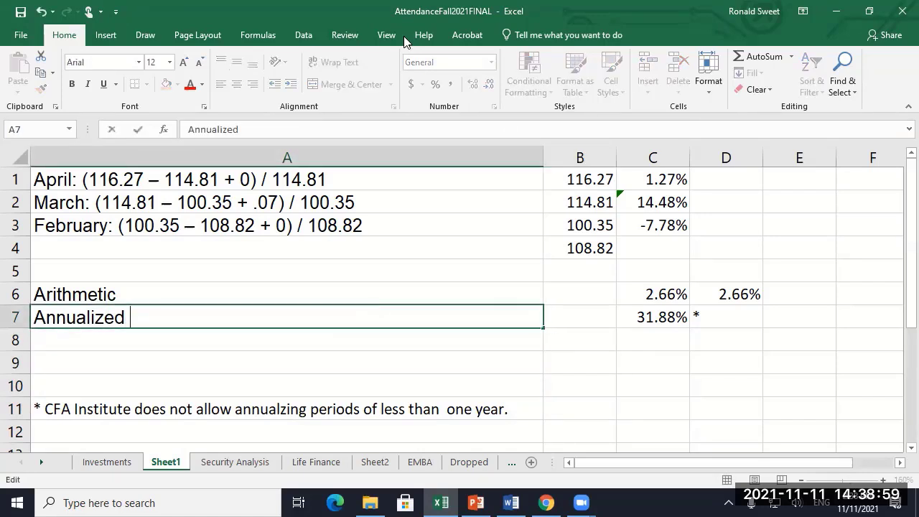
pyautogui.write('hmetic')
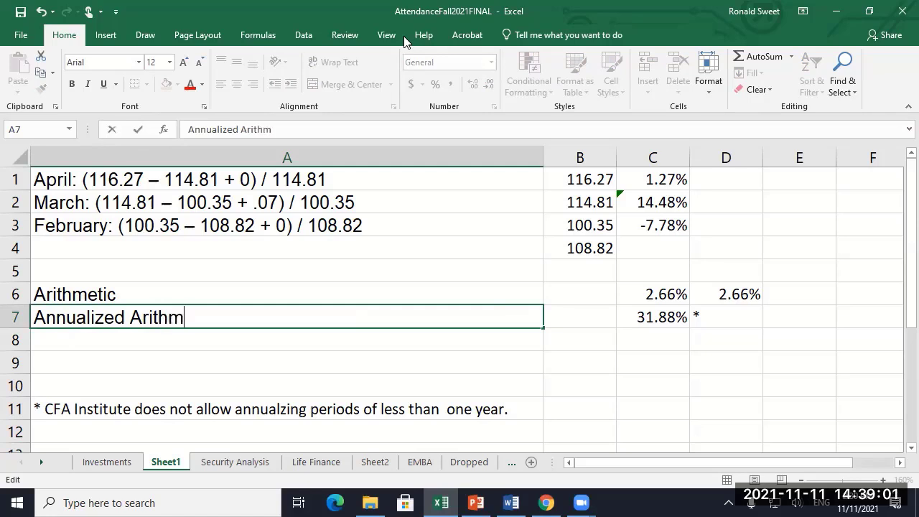
pyautogui.press('Return')
# Label A8 "Geomtric" and select C8 in the same row.
pyautogui.write('Geomtr')
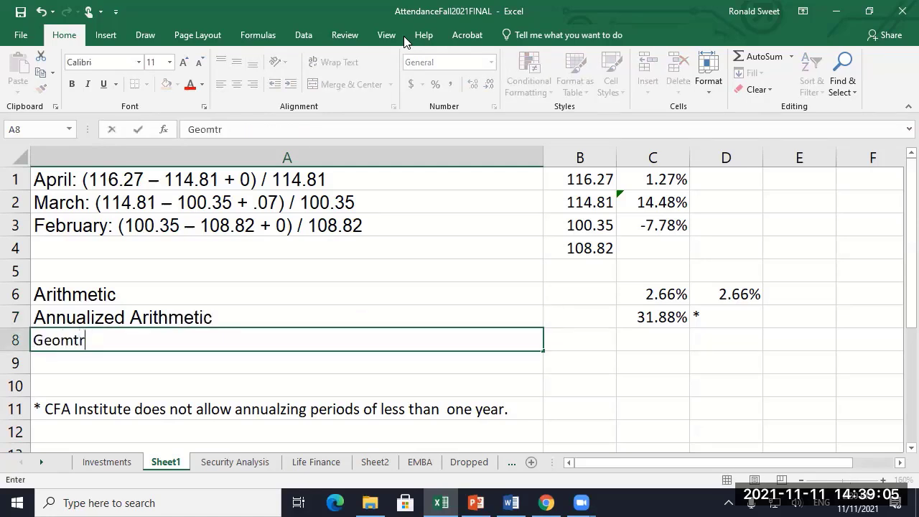
pyautogui.write('ic')
pyautogui.press('Return')
pyautogui.press('Up')
pyautogui.press('Right')
pyautogui.press('Right')
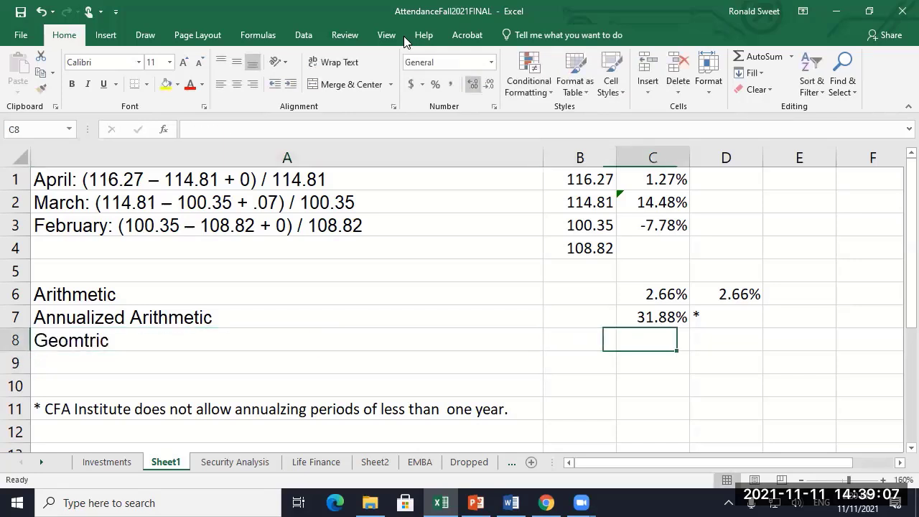
# Begin the geometric return formula in C8 with the product +(1+C1)*(1+C2)*(1+C3).
pyautogui.write('+(')
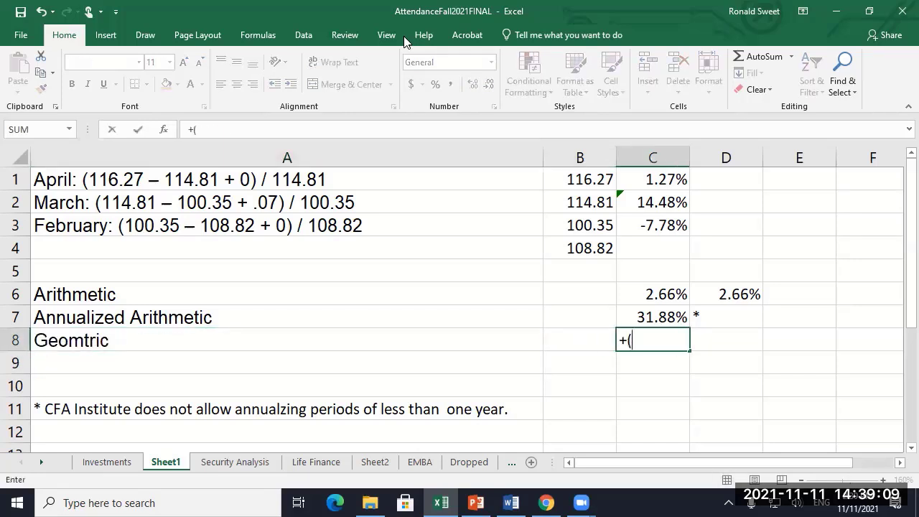
pyautogui.write('1+')
pyautogui.press('Up')
pyautogui.hotkey('ctrl', 'Up')
pyautogui.hotkey('ctrl', 'Up')
pyautogui.hotkey('ctrl', 'Up')
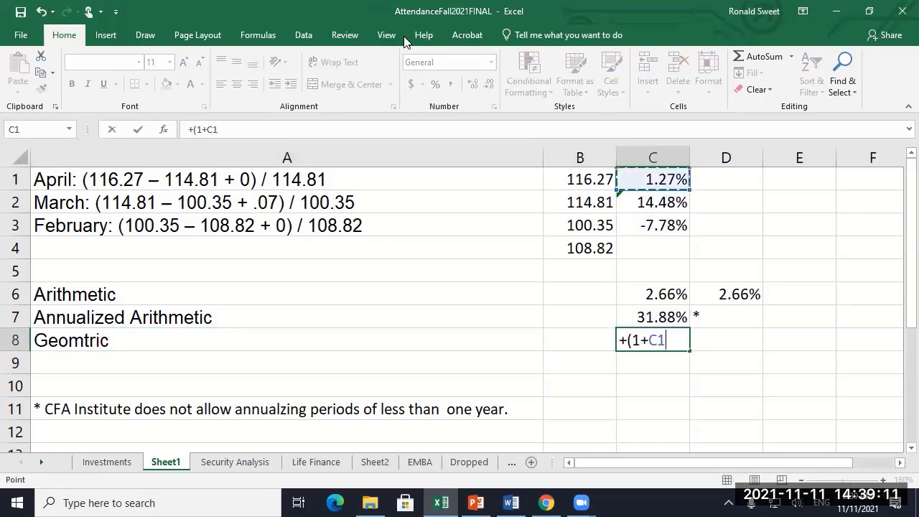
pyautogui.write(')*(')
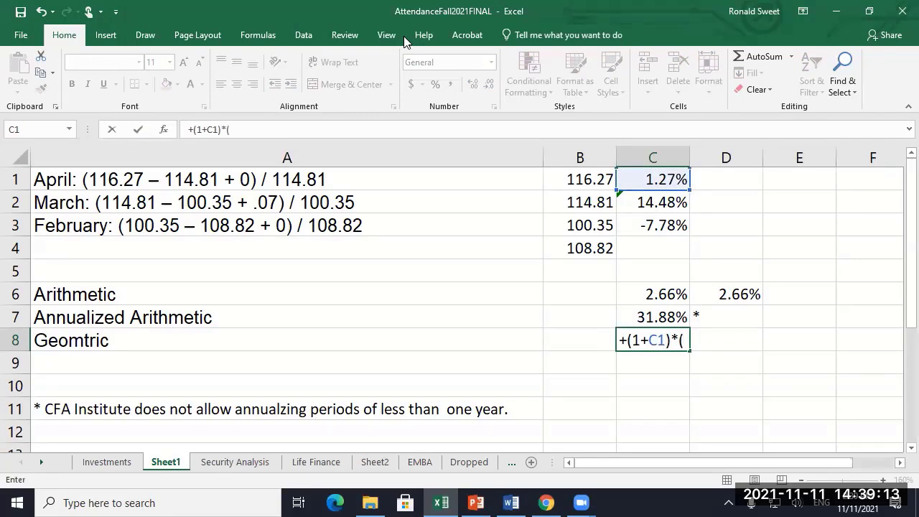
pyautogui.write('1+')
pyautogui.press('Up')
pyautogui.press('Up')
pyautogui.press('Up')
pyautogui.press('Up')
pyautogui.press('Up')
pyautogui.press('Up')
pyautogui.write(')*(')
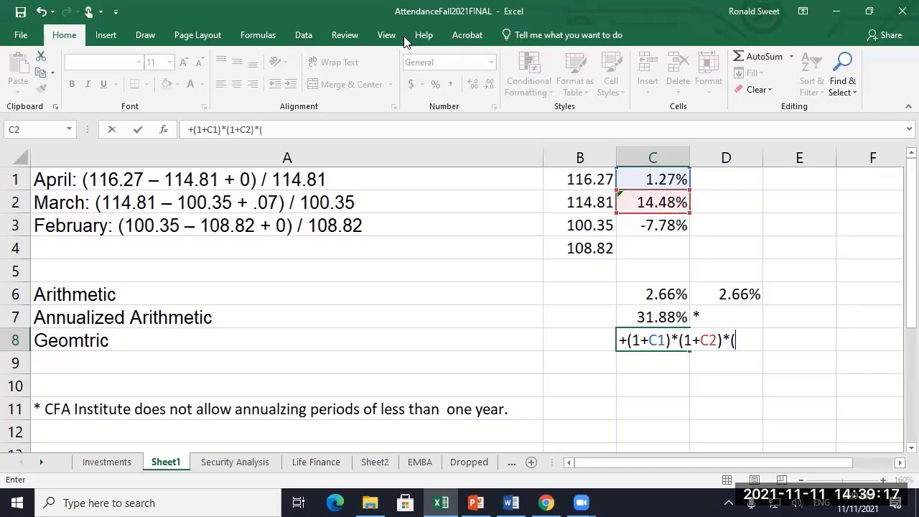
pyautogui.write('1+')
pyautogui.press('Up')
pyautogui.press('Up')
pyautogui.press('Up')
pyautogui.press('Up')
pyautogui.press('Up')
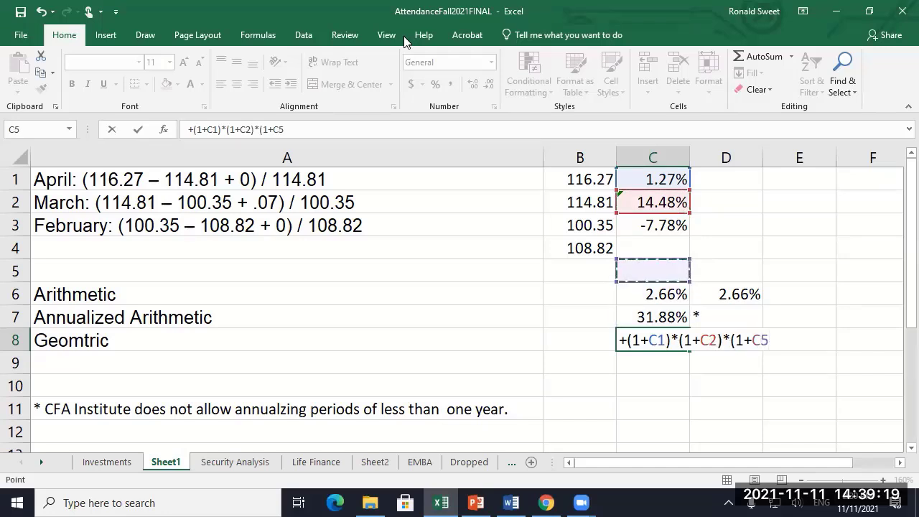
pyautogui.write(')^')
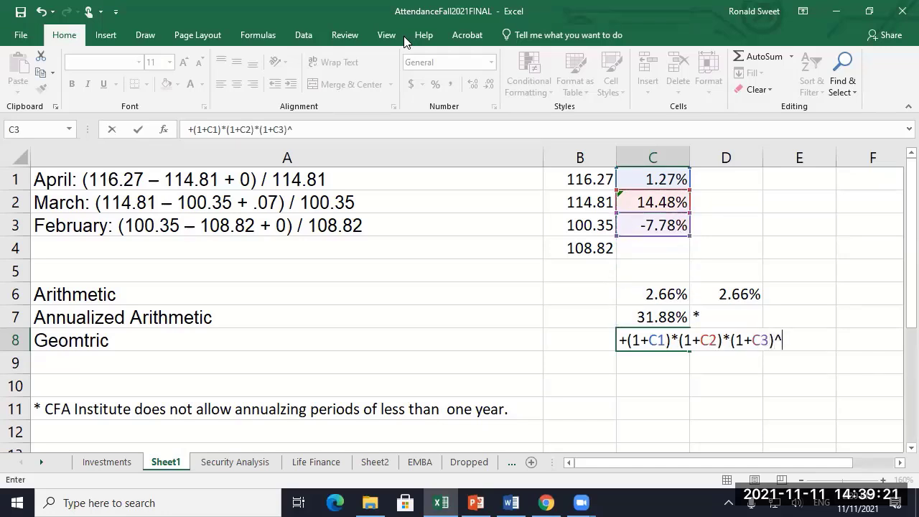
# Enclose the product in C8 in outer parentheses and complete the formula with ^(1/3)-1.
pyautogui.press('BackSpace')
pyautogui.press('F2')
pyautogui.press('Home')
pyautogui.press('Right')
pyautogui.write('(')
pyautogui.press('End')
pyautogui.write(')')
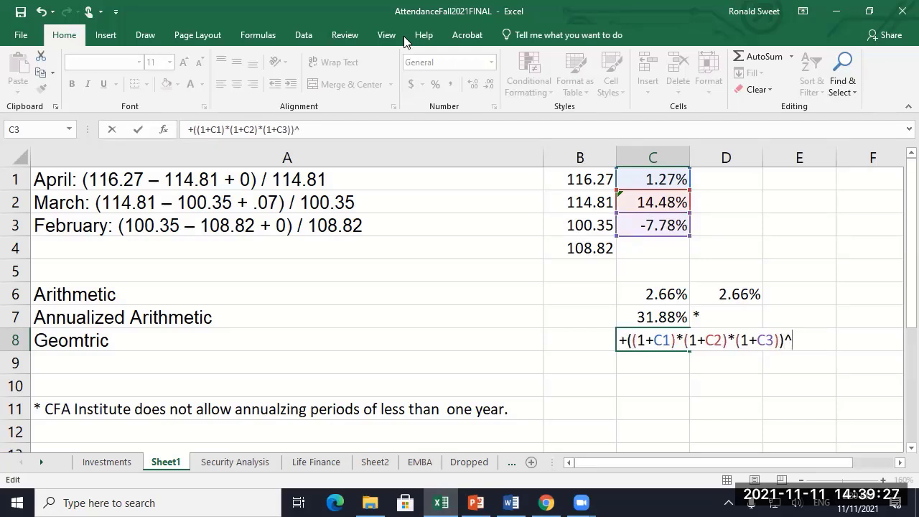
pyautogui.write('^(1/3')
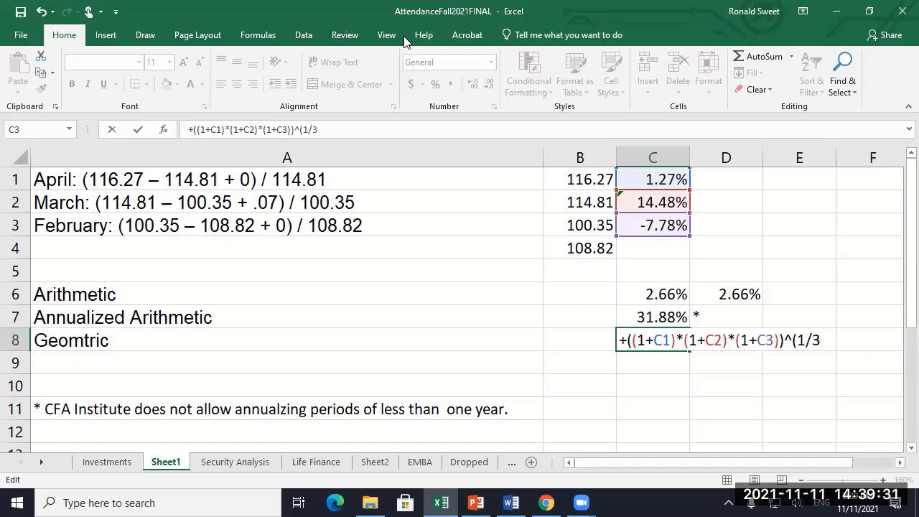
pyautogui.write(')-1')
pyautogui.hotkey('ctrl', 'Return')
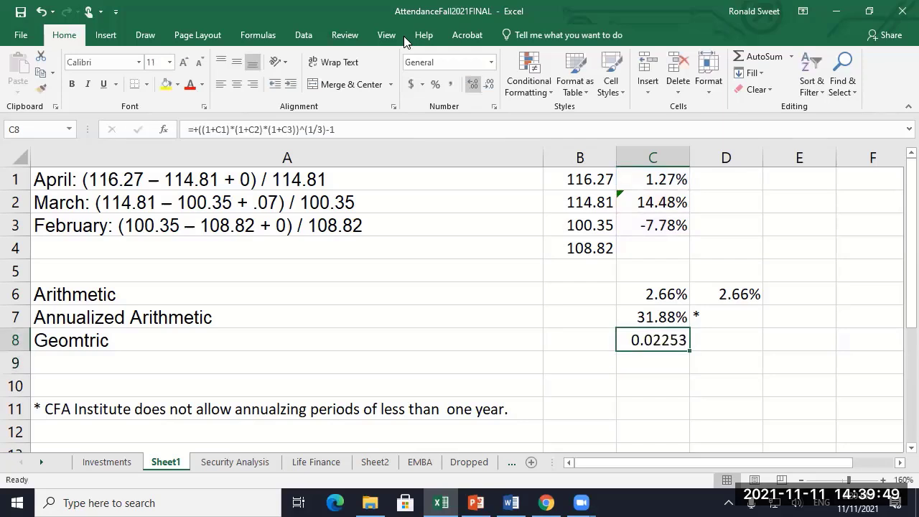
# Format the geometric return in C8 as a percentage with two decimal places.
pyautogui.hotkey('ctrl', 'shift', '5')
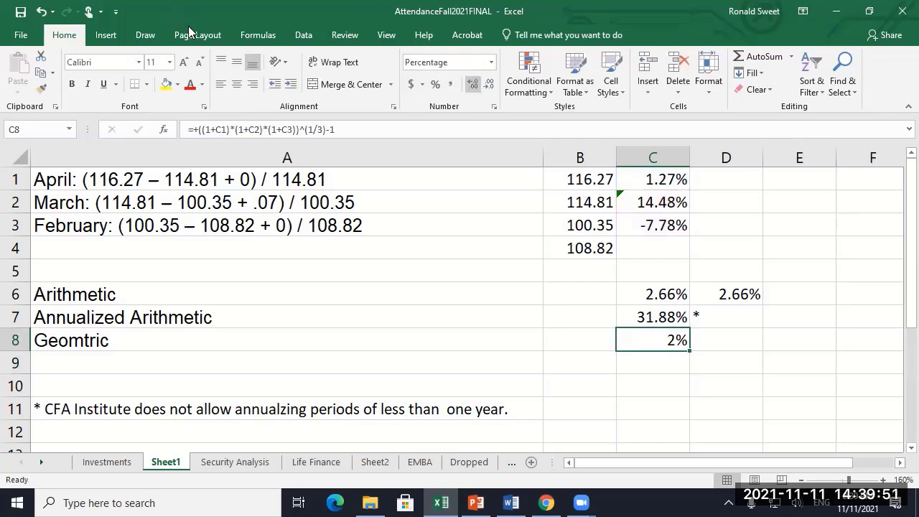
pyautogui.hotkey('alt', 'h')
pyautogui.press('0')
pyautogui.hotkey('alt', 'h')
pyautogui.press('0')
# Correct the spelling of the label in A8 to "Geometric".
pyautogui.press('Left')
pyautogui.press('Left')
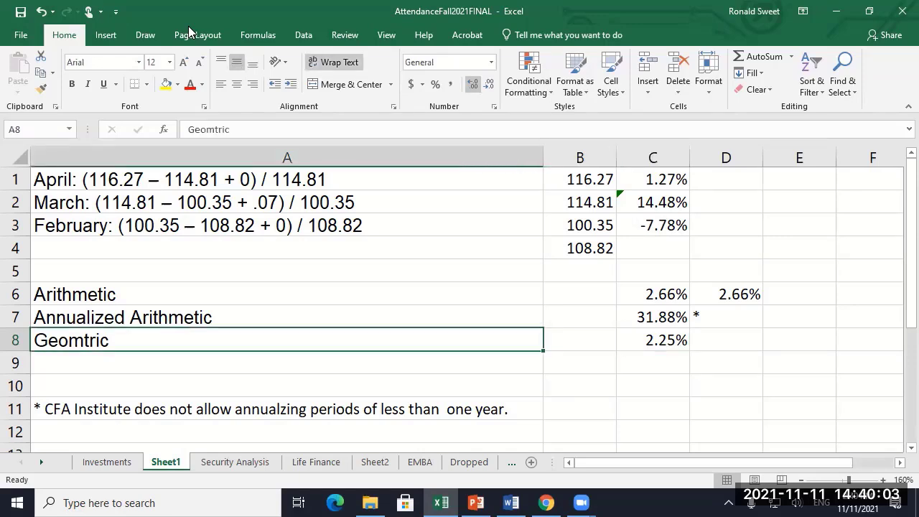
pyautogui.press('F2')
pyautogui.press('Right')
pyautogui.write('r')
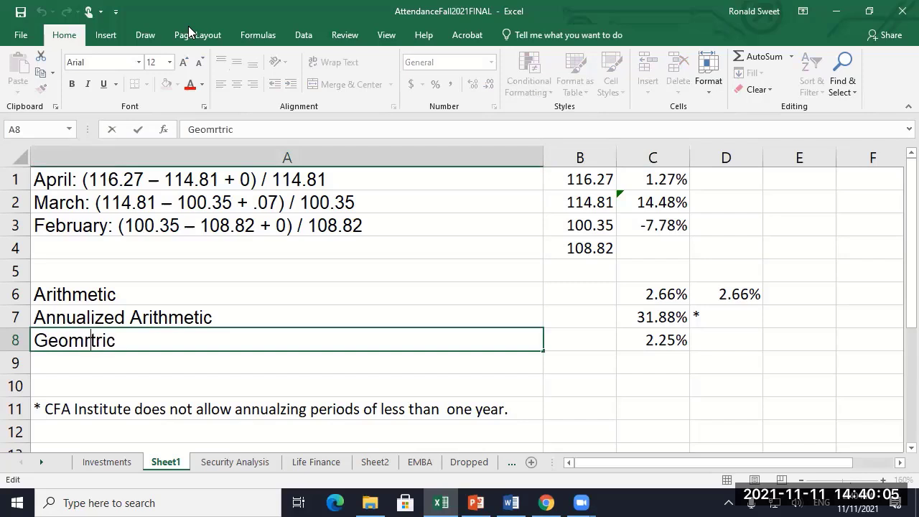
pyautogui.press('BackSpace')
pyautogui.write('e')
pyautogui.press('Return')
# Copy the A8 label into A9 and extend it to "Annualized Geometric".
pyautogui.press('Up')
pyautogui.hotkey('ctrl', 'c')
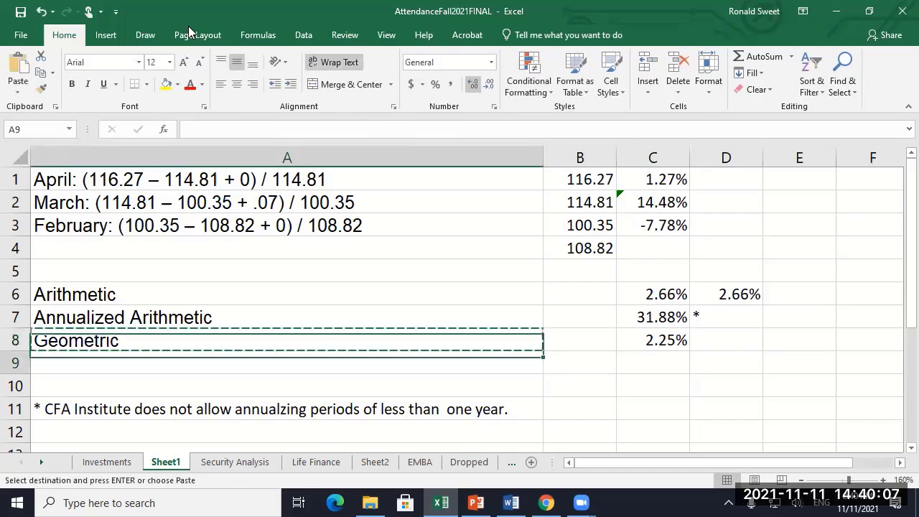
pyautogui.press('Down')
pyautogui.hotkey('ctrl', 'v')
pyautogui.press('F2')
pyautogui.press('Home')
pyautogui.write('Annualized')
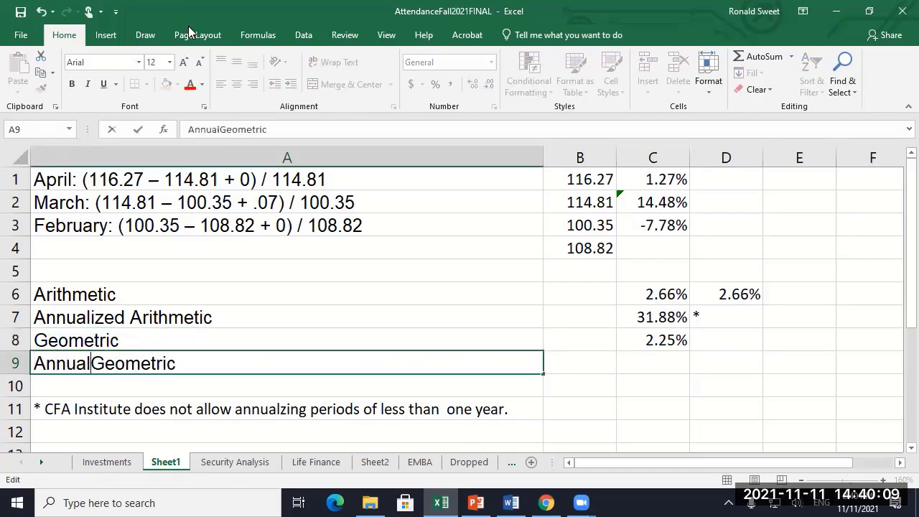
pyautogui.hotkey('ctrl', 'Return')
# Turn the C8 formula into text with a leading apostrophe and copy it into C9 with its references unchanged.
pyautogui.press('Right')
pyautogui.press('Right')
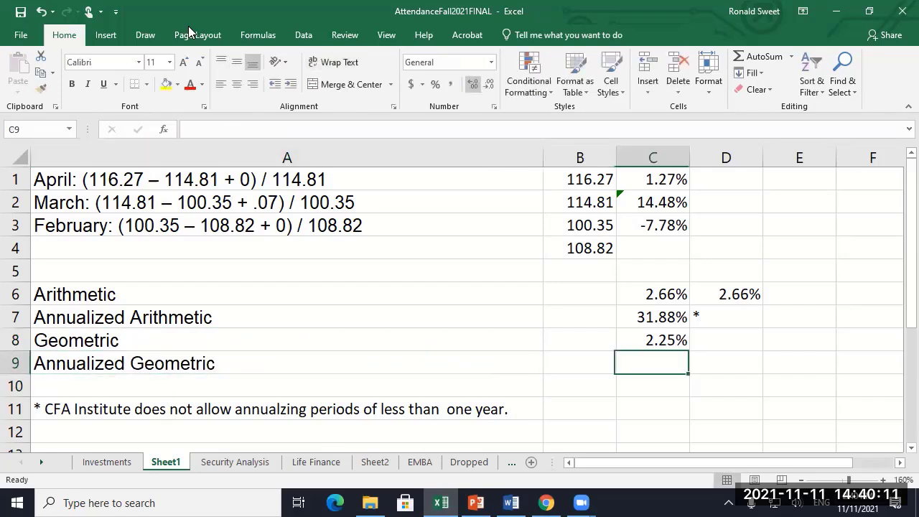
pyautogui.press('Up')
pyautogui.press('F2')
pyautogui.press('Home')
pyautogui.write("'")
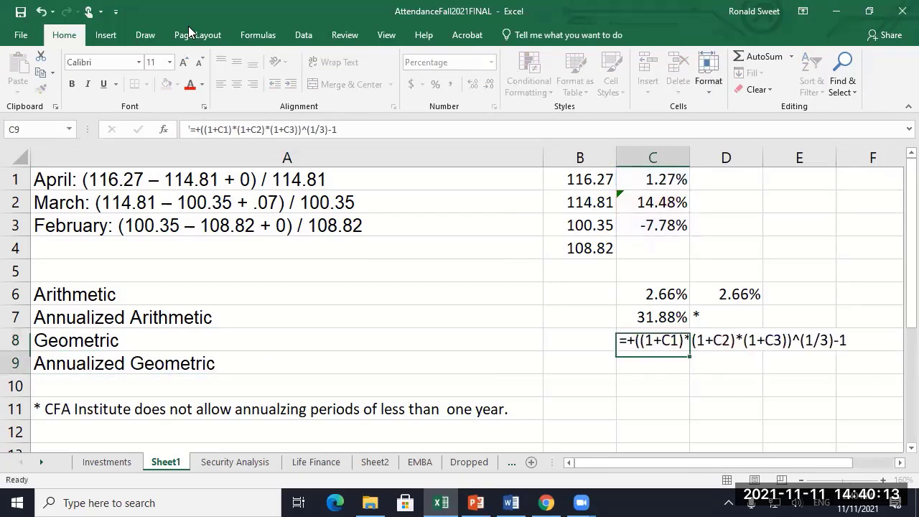
pyautogui.hotkey('ctrl', 'Return')
pyautogui.hotkey('ctrl', 'c')
pyautogui.press('Down')
pyautogui.hotkey('ctrl', 'v')
# Restore C8 to a live formula by removing the apostrophe, and highlight its ((1+C1)*(1+C2)*(1+C3)) part before committing.
pyautogui.press('Up')
pyautogui.press('F2')
pyautogui.press('Home')
pyautogui.press('Delete')
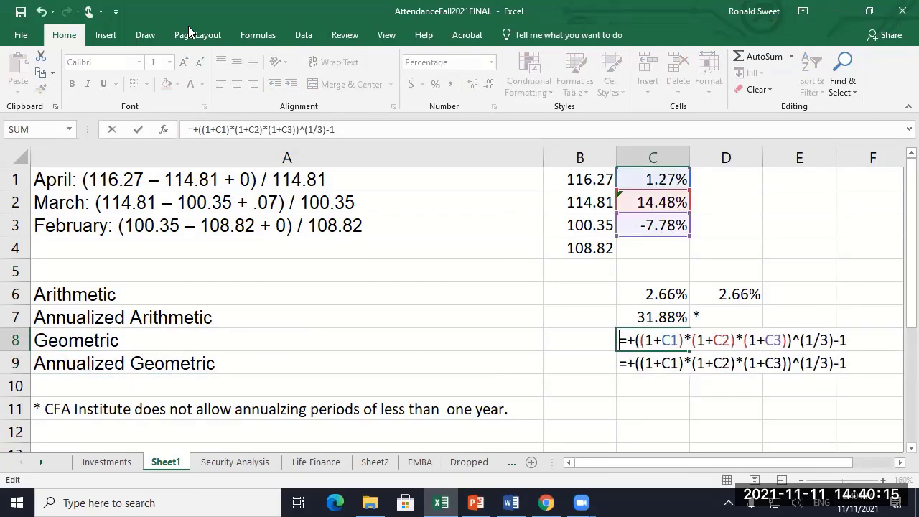
pyautogui.press('Right')
pyautogui.press('Right')
pyautogui.hotkey('shift', 'Right')
pyautogui.hotkey('shift', 'Right')
pyautogui.hotkey('shift', 'Right')
pyautogui.hotkey('shift', 'Right')
pyautogui.hotkey('shift', 'Right')
pyautogui.hotkey('shift', 'Right')
pyautogui.hotkey('shift', 'Right')
pyautogui.hotkey('shift', 'Right')
pyautogui.hotkey('shift', 'Right')
pyautogui.hotkey('shift', 'Right')
pyautogui.hotkey('shift', 'Right')
pyautogui.hotkey('shift', 'Right')
pyautogui.hotkey('shift', 'Right')
pyautogui.hotkey('shift', 'Right')
pyautogui.hotkey('shift', 'Right')
pyautogui.hotkey('shift', 'Right')
pyautogui.hotkey('shift', 'Right')
pyautogui.hotkey('shift', 'Right')
pyautogui.hotkey('shift', 'Right')
pyautogui.hotkey('shift', 'Right')
pyautogui.hotkey('shift', 'Right')
pyautogui.hotkey('shift', 'Right')
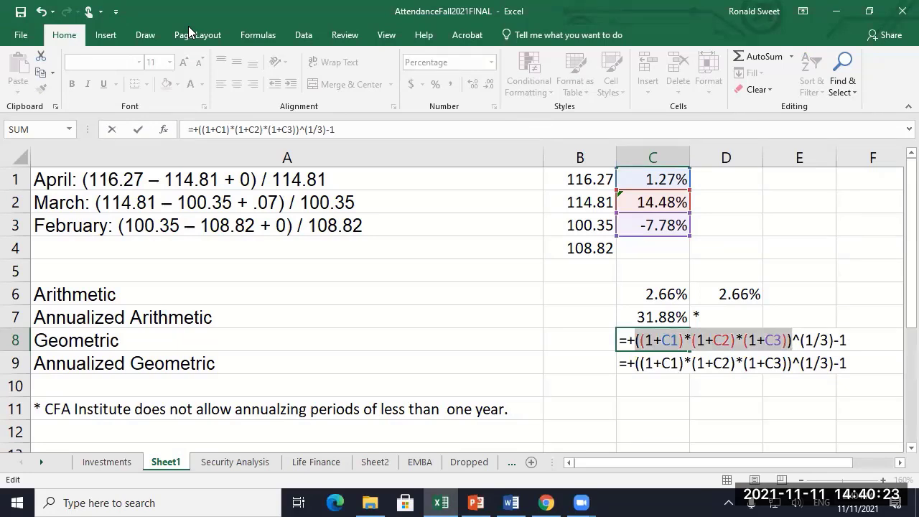
pyautogui.press('Return')
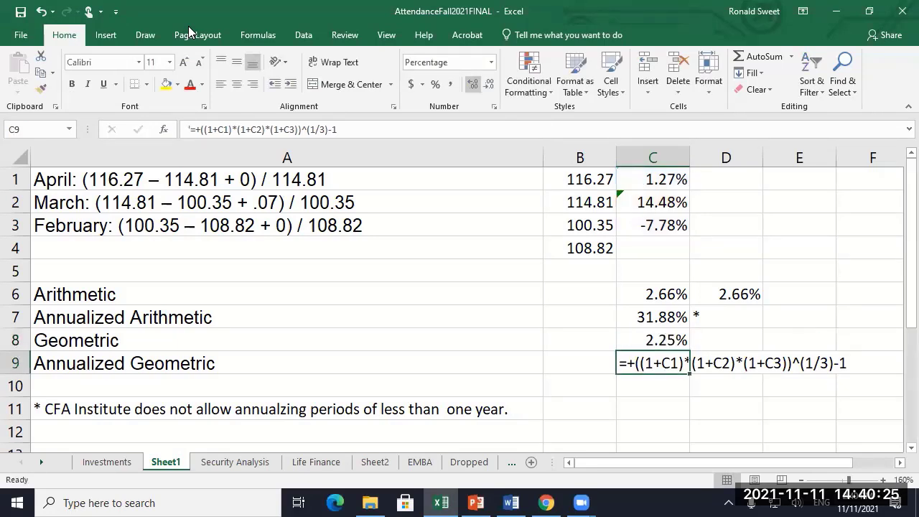
# Make the copied text in C9 a live formula and change its exponent to (12/3).
pyautogui.press('F2')
pyautogui.press('Home')
pyautogui.press('Delete')
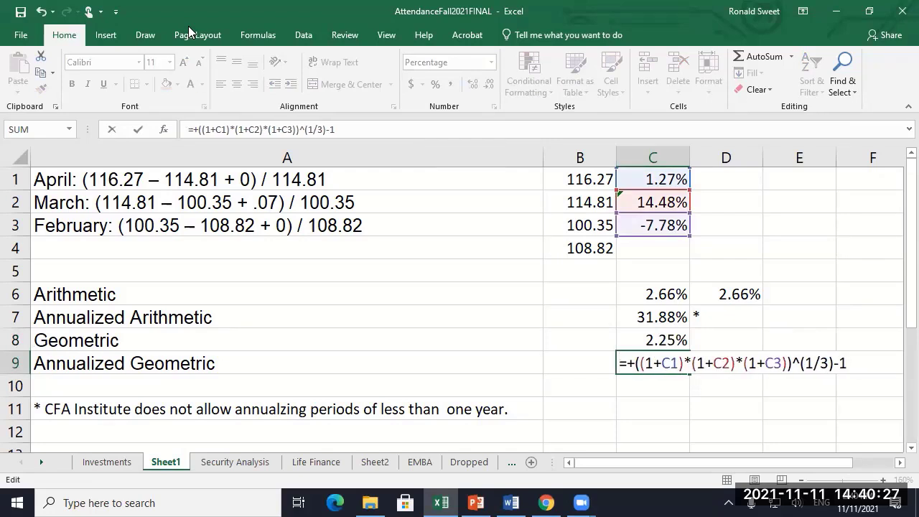
pyautogui.press('End')
pyautogui.press('Left')
pyautogui.press('Left')
pyautogui.press('Left')
pyautogui.press('Left')
pyautogui.press('Left')
pyautogui.write('2')
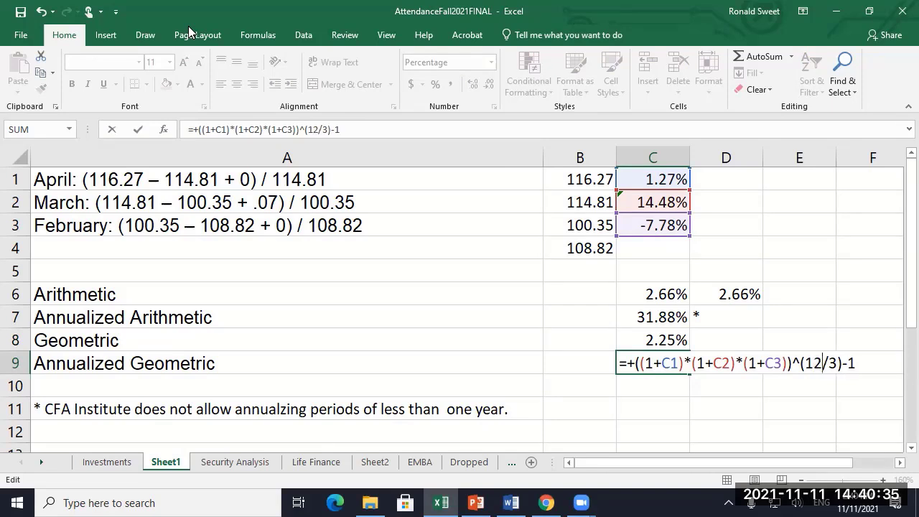
pyautogui.press('Return')
pyautogui.press('Up')
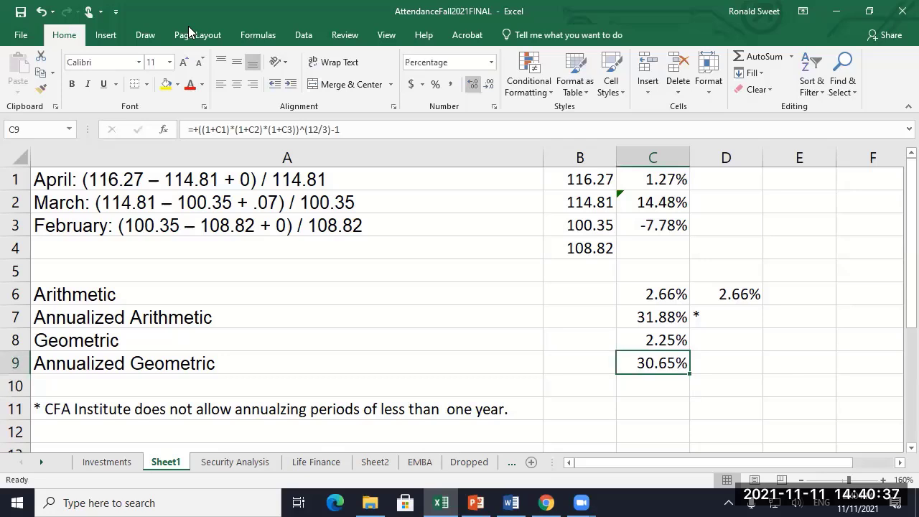
# Copy the asterisk from D7 to D9, beside the annualized geometric return.
pyautogui.click(644, 316)
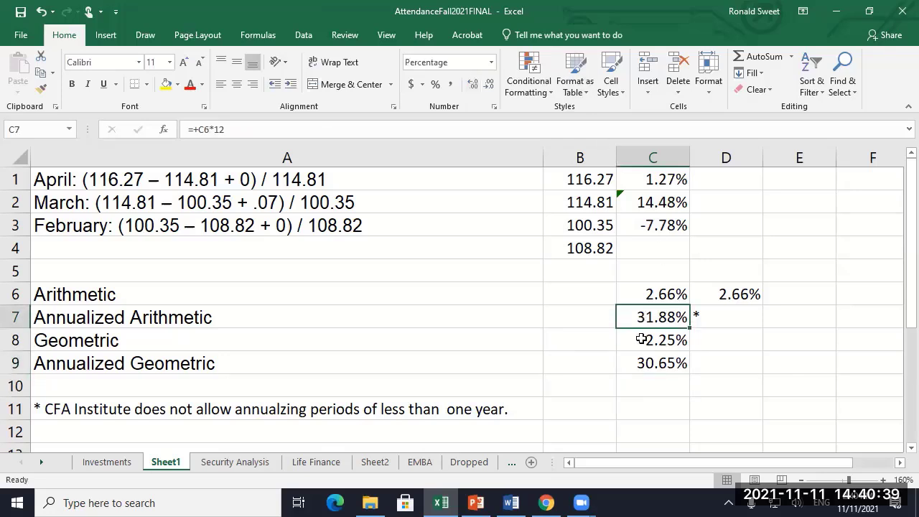
pyautogui.click(642, 338)
pyautogui.click(636, 362)
pyautogui.click(699, 313)
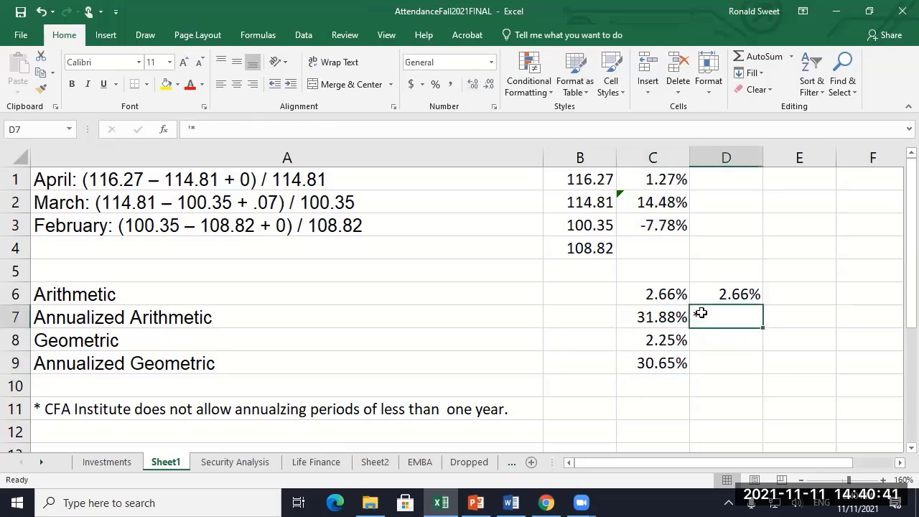
pyautogui.hotkey('ctrl', 'c')
pyautogui.press('Down')
pyautogui.press('Down')
pyautogui.press('Return')
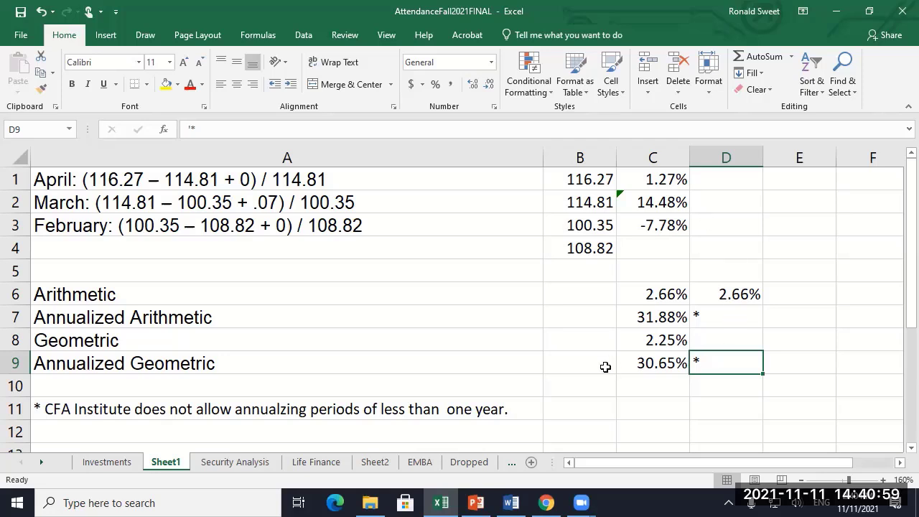
# Review the April, March and February return cells in C1 to C3.
pyautogui.click(652, 180)
pyautogui.click(654, 204)
pyautogui.click(659, 228)
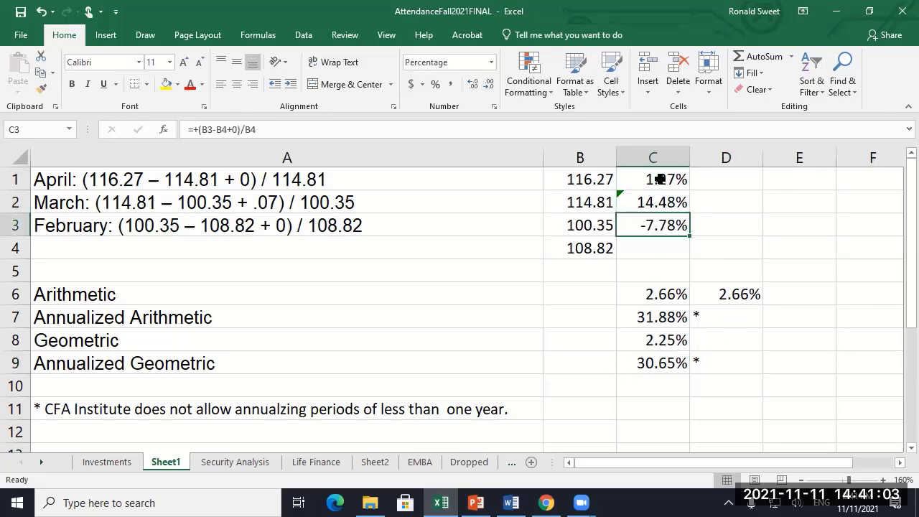
pyautogui.click(660, 178)
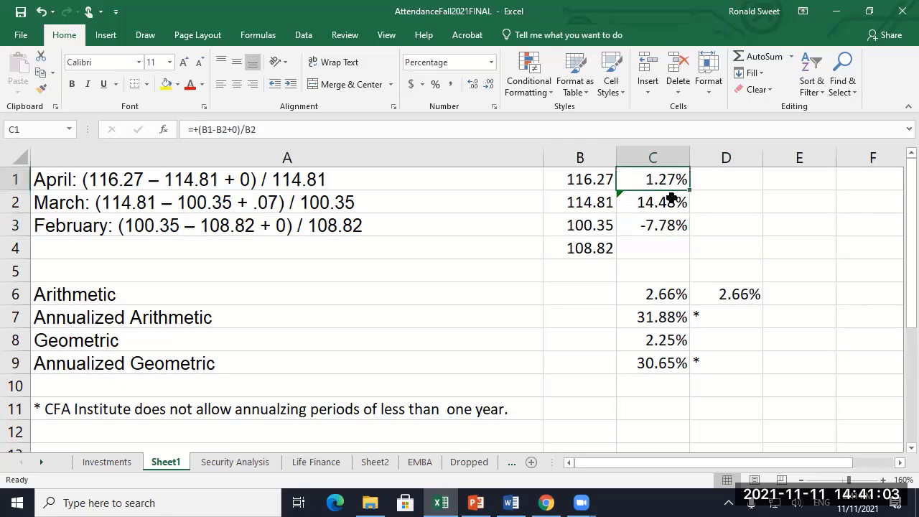
pyautogui.click(647, 228)
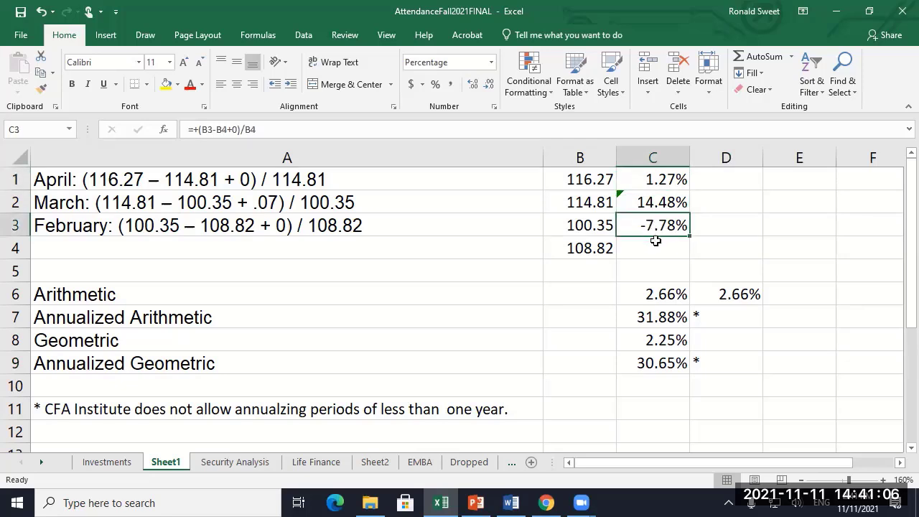
pyautogui.click(655, 204)
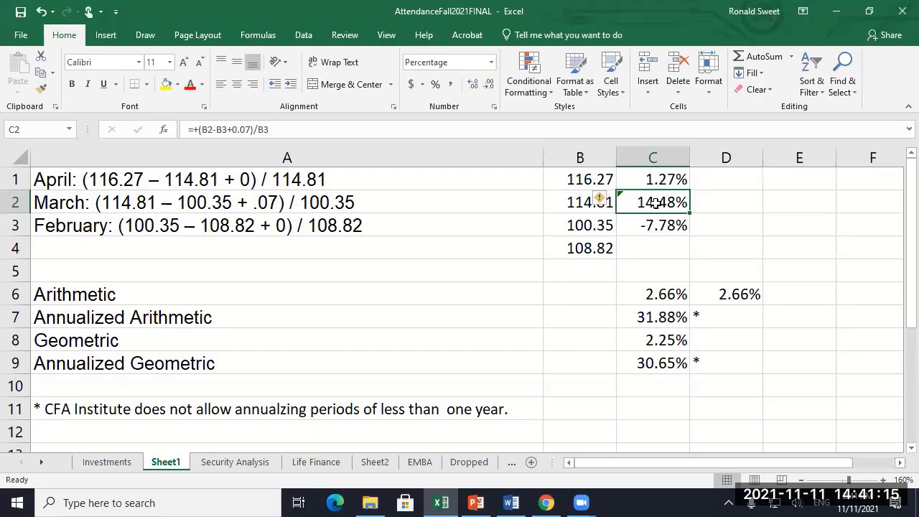
# Replace the February return in C3 with -1%.
pyautogui.click(664, 228)
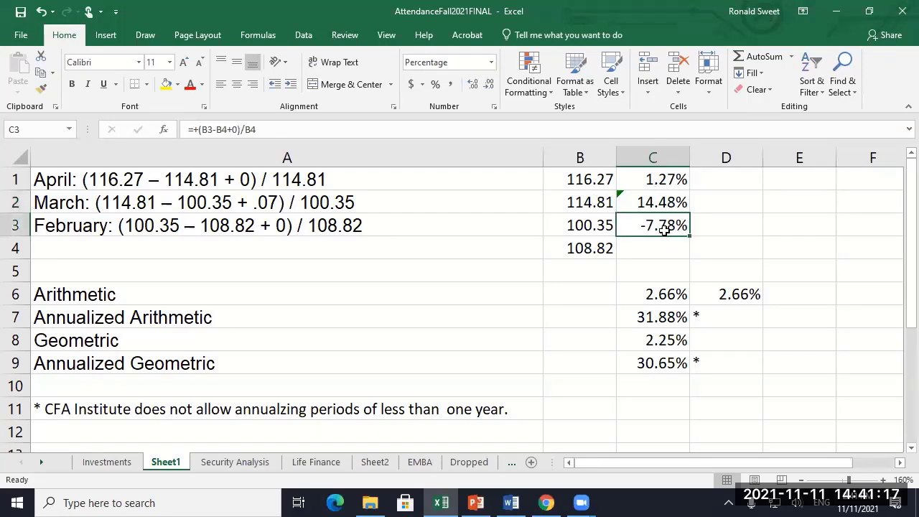
pyautogui.write('-1')
pyautogui.press('Return')
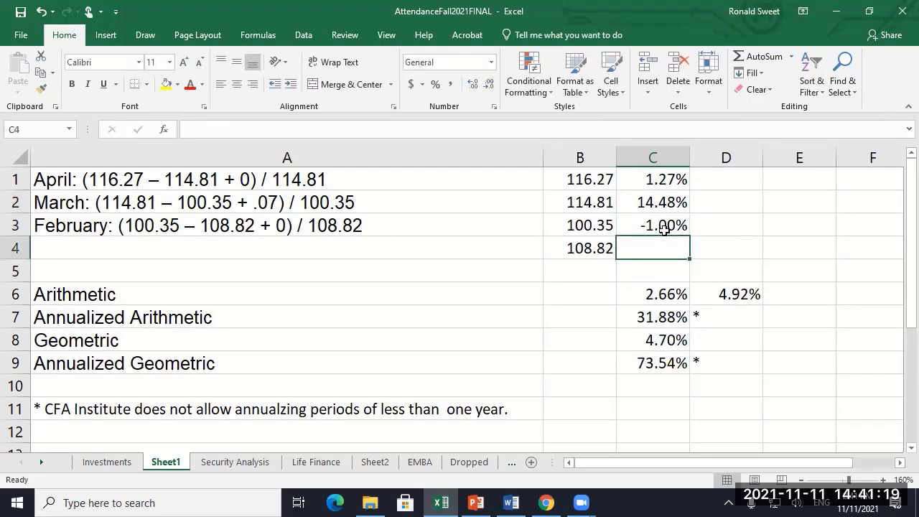
# Inspect the formulas behind the annualized arithmetic return in C7 and the arithmetic averages in C6 and D6.
pyautogui.press('Down')
pyautogui.press('Down')
pyautogui.press('Down')
pyautogui.press('Up')
pyautogui.press('Down')
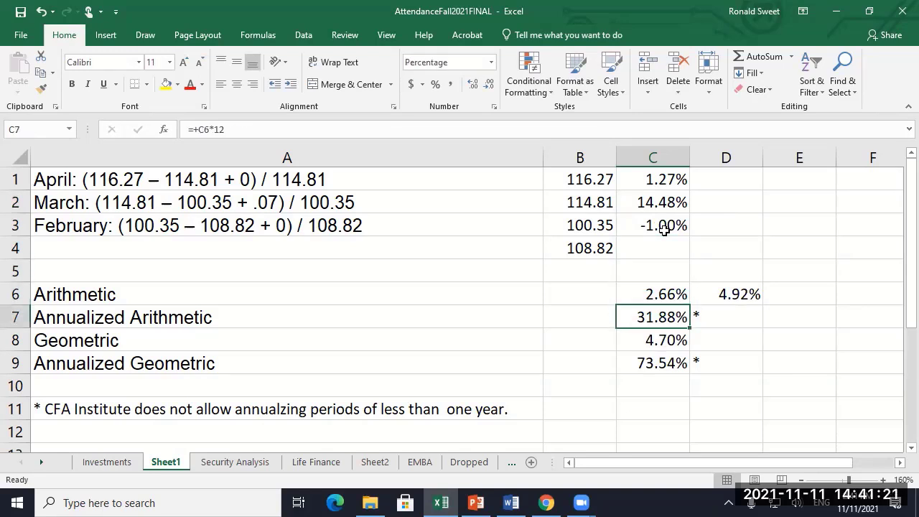
pyautogui.press('F2')
pyautogui.press('Escape')
pyautogui.press('Up')
pyautogui.press('F2')
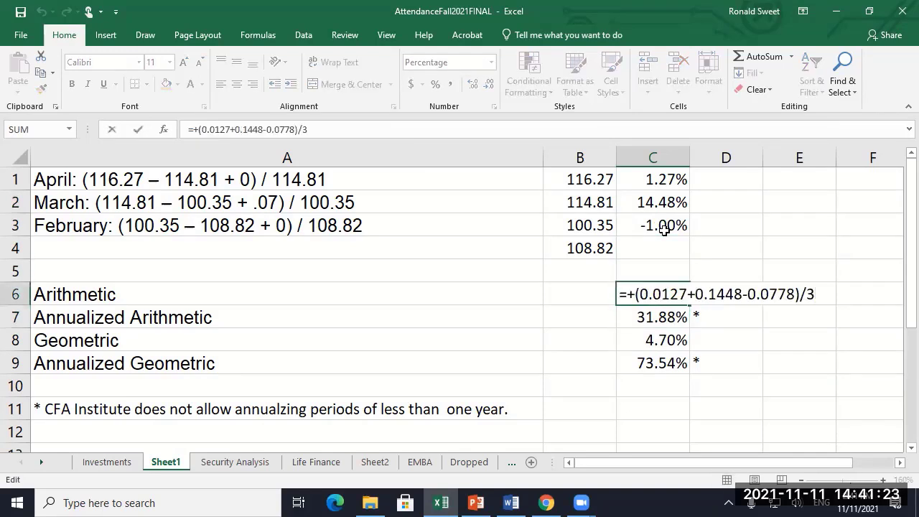
pyautogui.press('Escape')
pyautogui.press('Right')
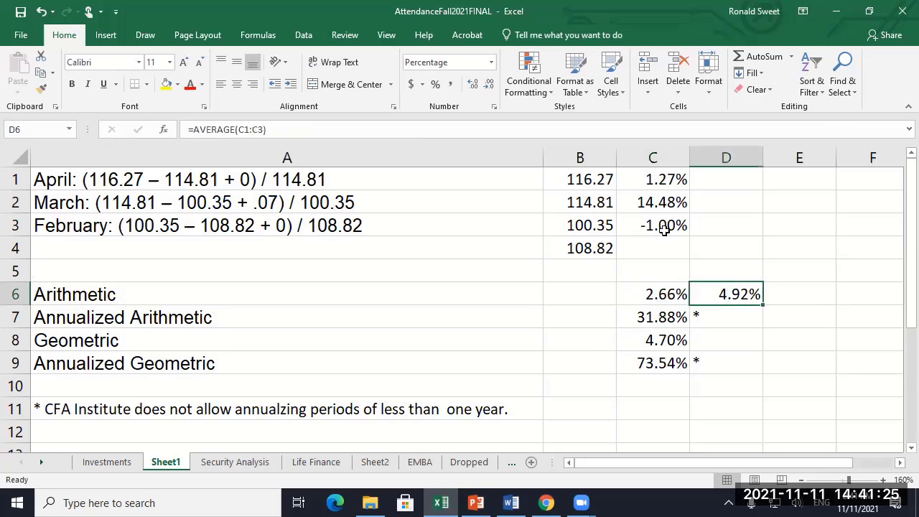
pyautogui.press('Left')
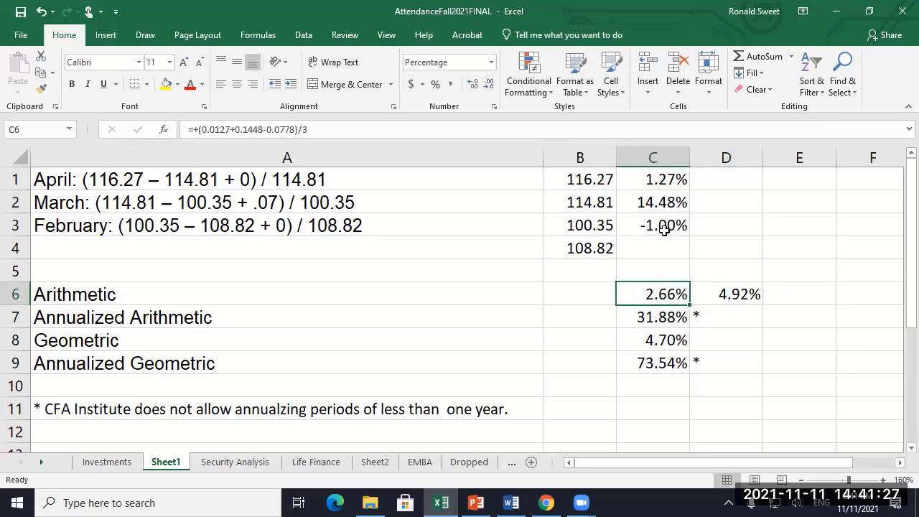
# Make the arithmetic average in C6 refer to D6, and review the February and March returns in C3 and C2.
pyautogui.write('+')
pyautogui.press('Right')
pyautogui.press('Return')
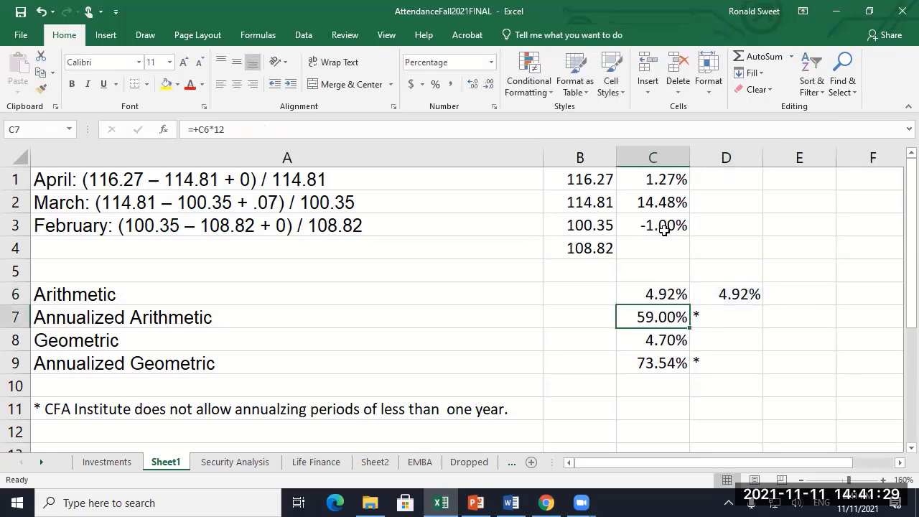
pyautogui.press('Up')
pyautogui.press('Up')
pyautogui.press('Up')
pyautogui.press('Up')
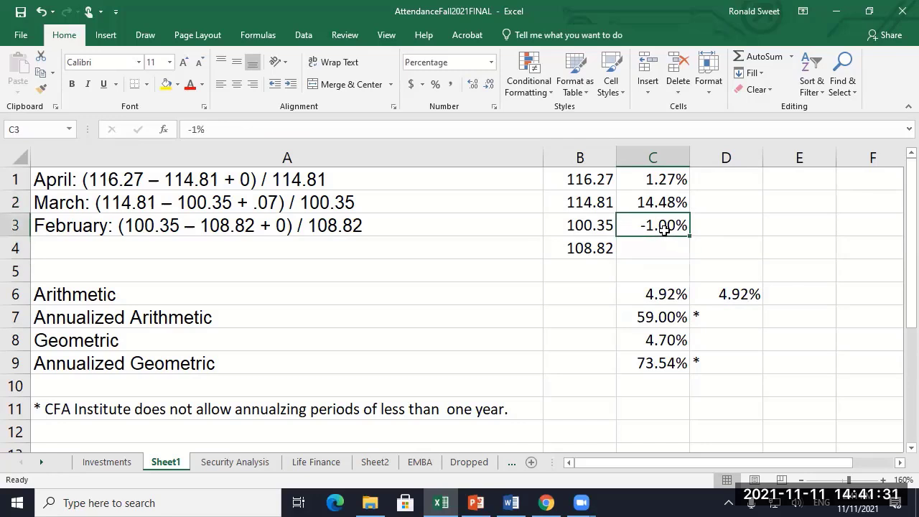
pyautogui.press('Up')
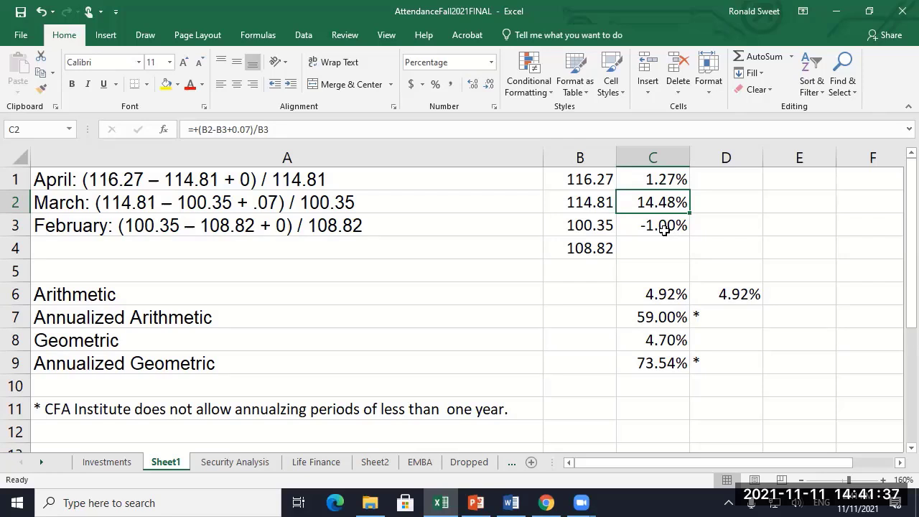
# Undo the C6 link, the -1% February return in C3 and the copied asterisk in D9.
pyautogui.hotkey('ctrl', 'z')
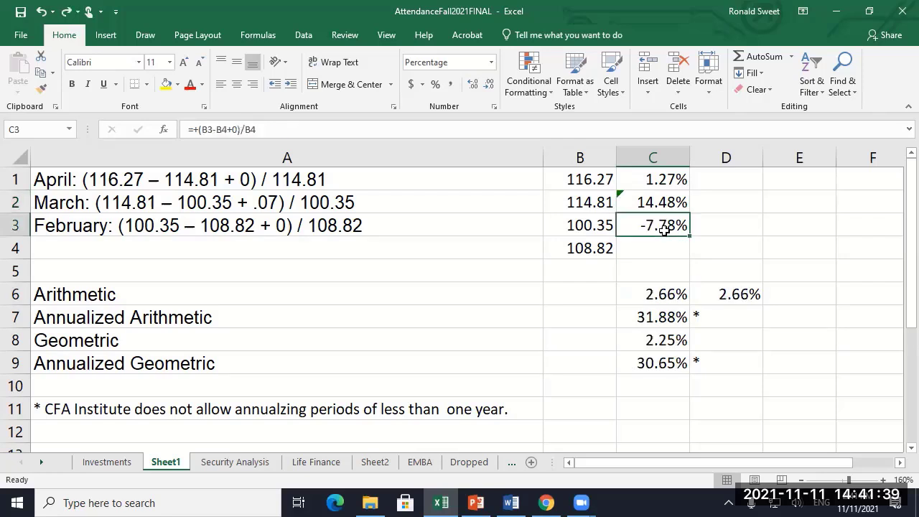
pyautogui.hotkey('ctrl', 'z')
pyautogui.press('Escape')
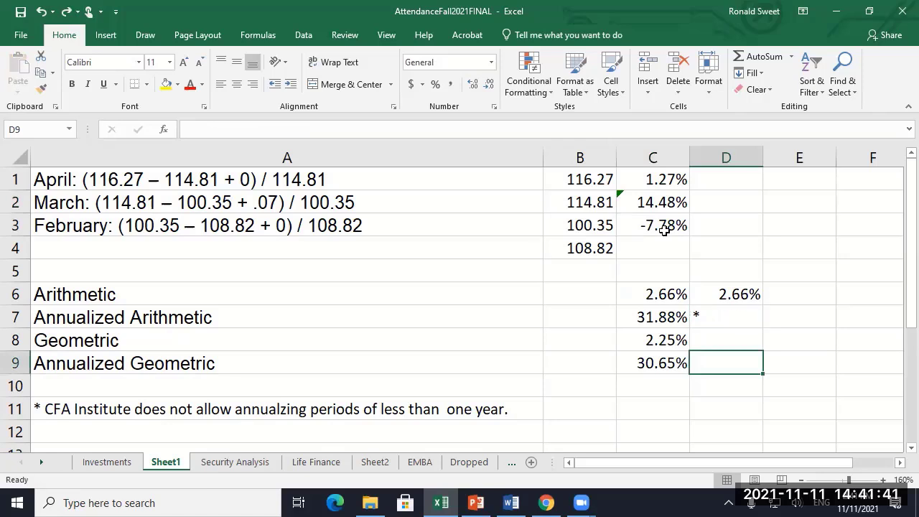
# Copy the asterisk from D7 back into D9 and check the geometric average's formula in C8.
pyautogui.press('Up')
pyautogui.press('Up')
pyautogui.hotkey('ctrl', 'c')
pyautogui.press('Down')
pyautogui.press('Down')
pyautogui.press('Return')
pyautogui.press('Up')
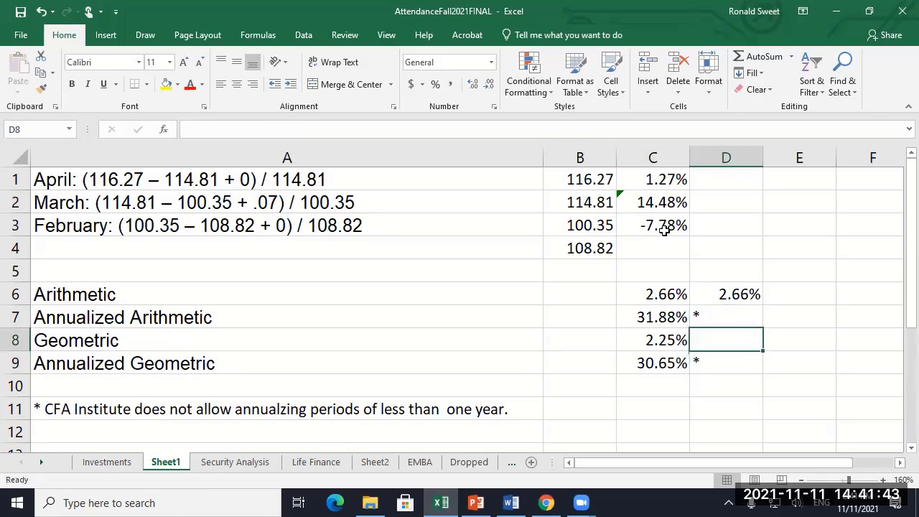
pyautogui.press('Left')
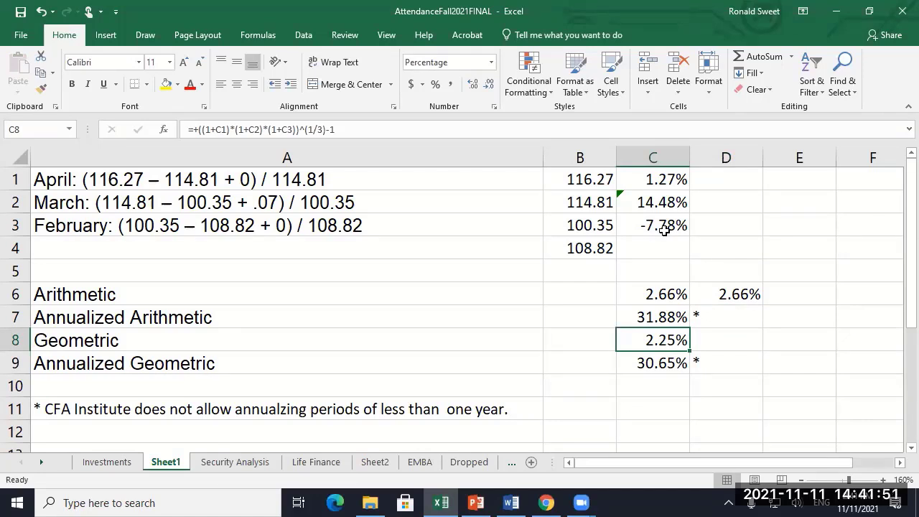
pyautogui.press('Down')
pyautogui.press('Left')
pyautogui.press('Left')
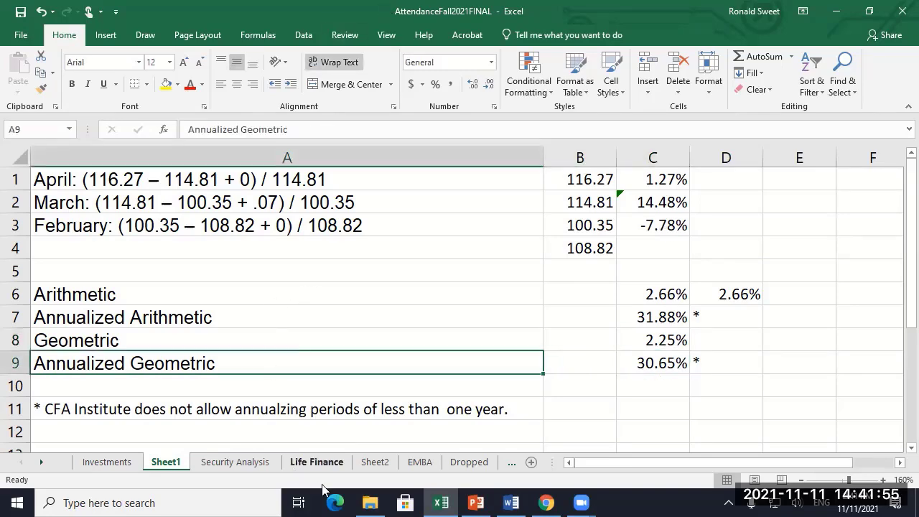
# Switch to the ReturnCalcExamples document in Word and highlight the HPR formula and the three monthly calculation lines in yellow.
pyautogui.click(511, 502)
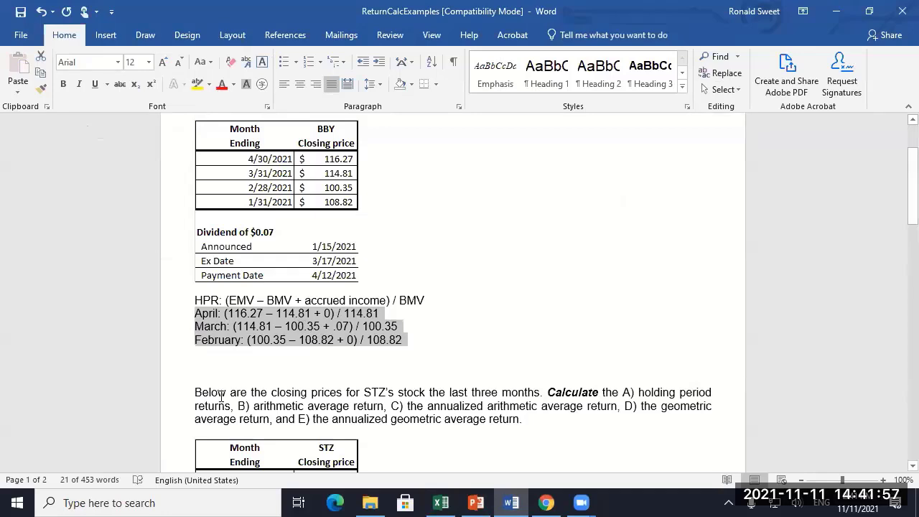
pyautogui.click(190, 296)
pyautogui.moveTo(190, 295); pyautogui.dragTo(445, 340)
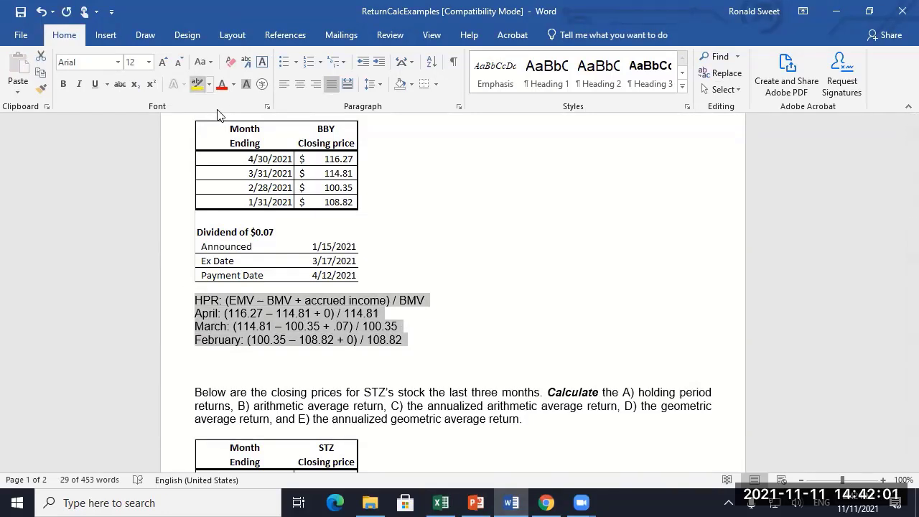
pyautogui.click(197, 84)
# Write "Kd = Risk Free + Spread =" below the corporate spreads table of the FL bond problem.
pyautogui.scroll(-6, 248, 298)
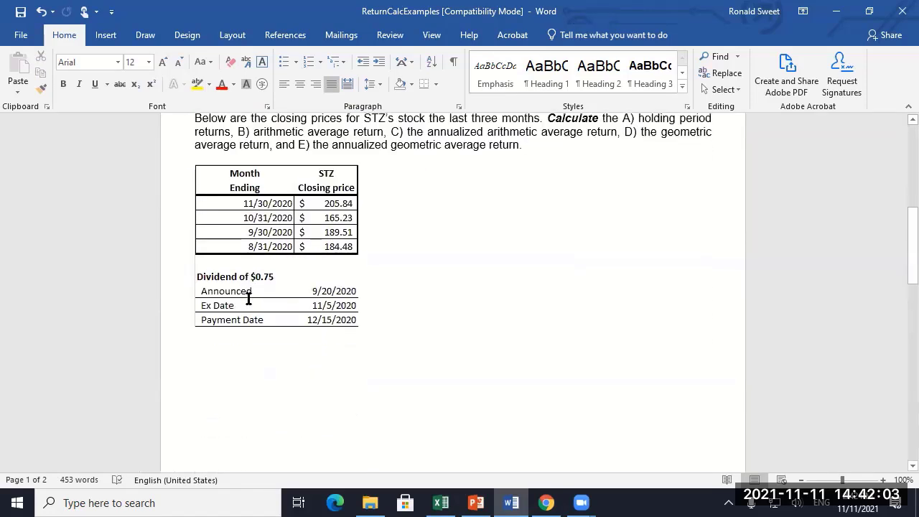
pyautogui.scroll(2, 247, 298)
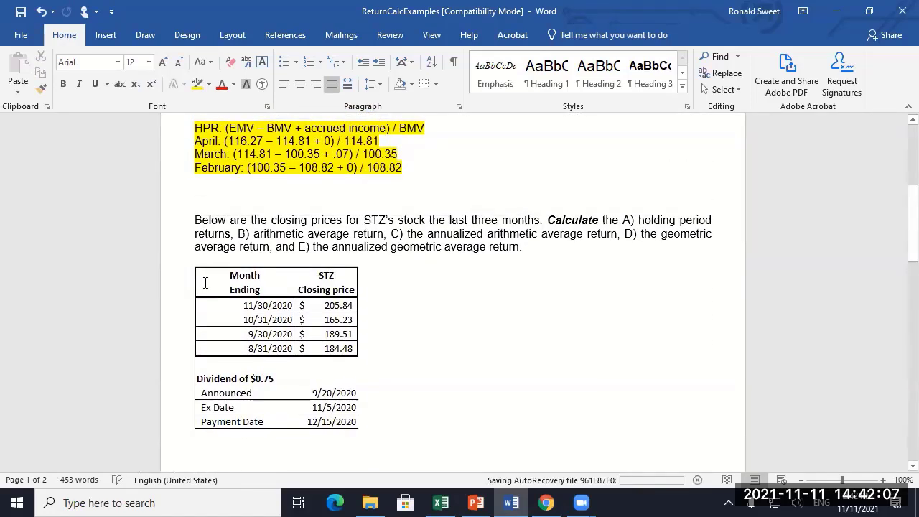
pyautogui.scroll(-10, 204, 282)
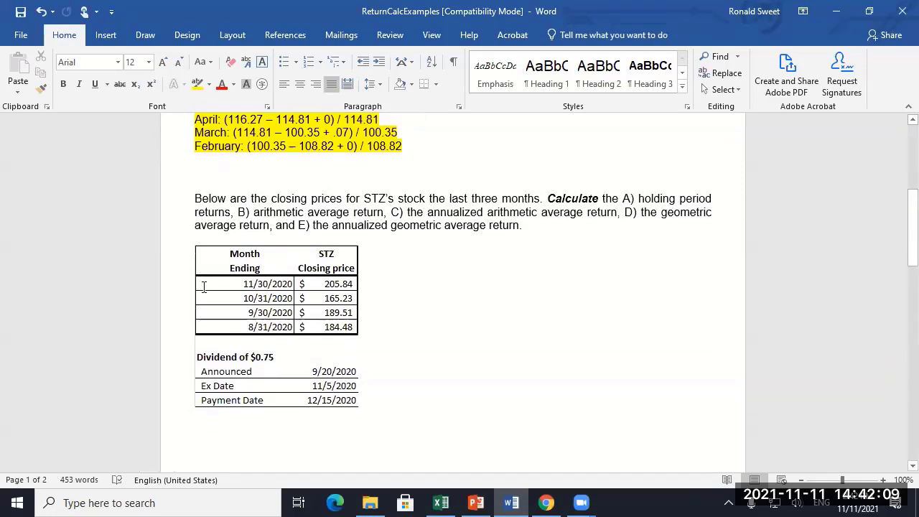
pyautogui.scroll(-4, 202, 290)
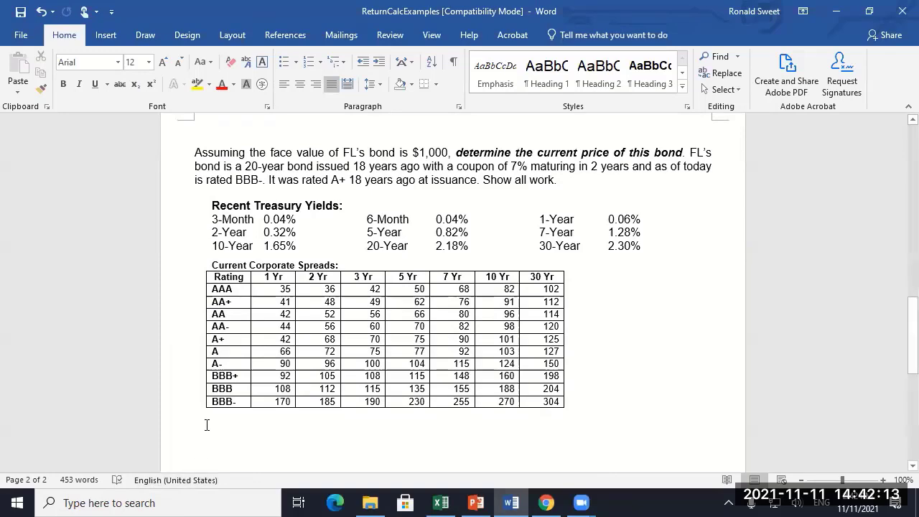
pyautogui.scroll(15, 206, 425)
pyautogui.scroll(-15, 188, 409)
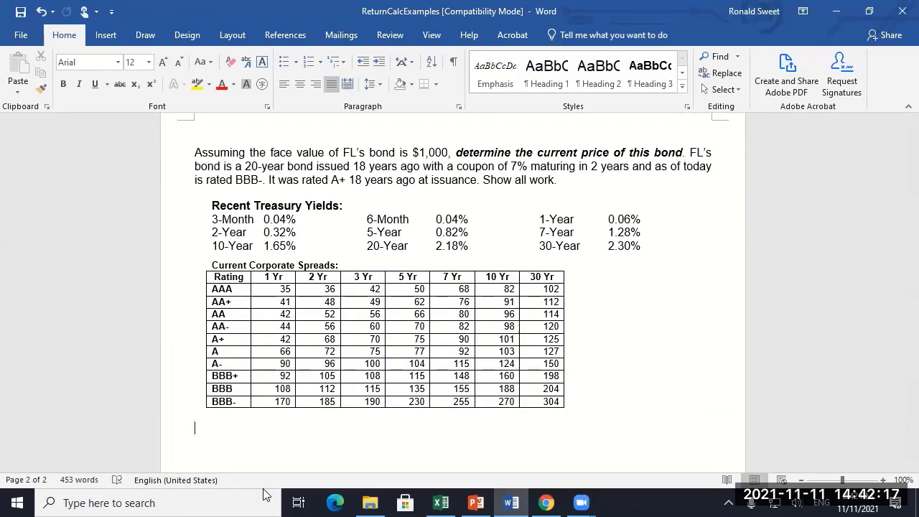
pyautogui.write('Kd = Risk Free ')
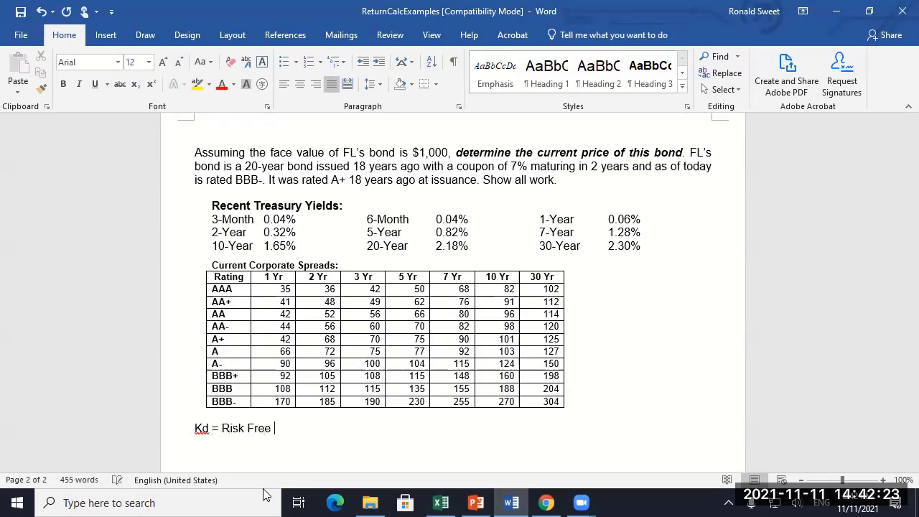
pyautogui.write('+ Spread =')
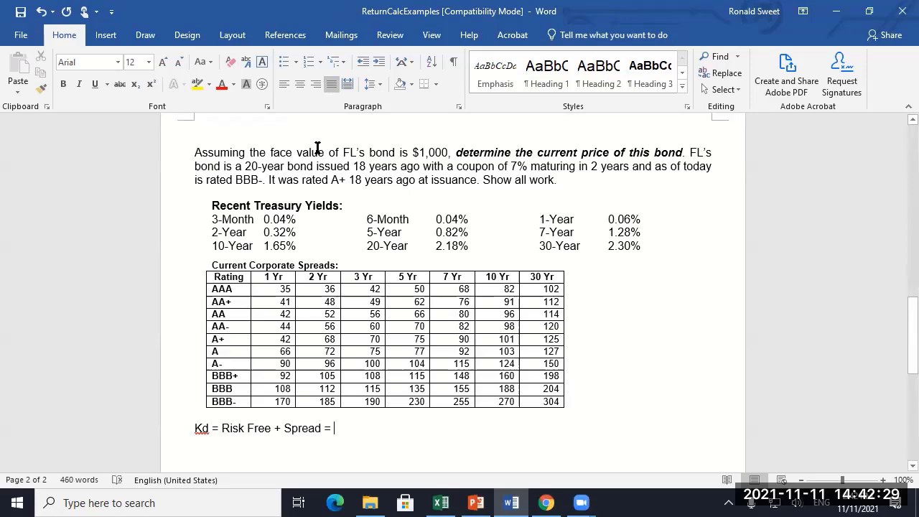
# Highlight the 2-Year Treasury yield of 0.32% and the 2 Yr heading of the corporate spreads table in yellow.
pyautogui.moveTo(342, 153); pyautogui.dragTo(361, 149)
pyautogui.click(245, 153)
pyautogui.moveTo(245, 165); pyautogui.dragTo(419, 170)
pyautogui.click(347, 165)
pyautogui.moveTo(213, 232); pyautogui.dragTo(295, 232)
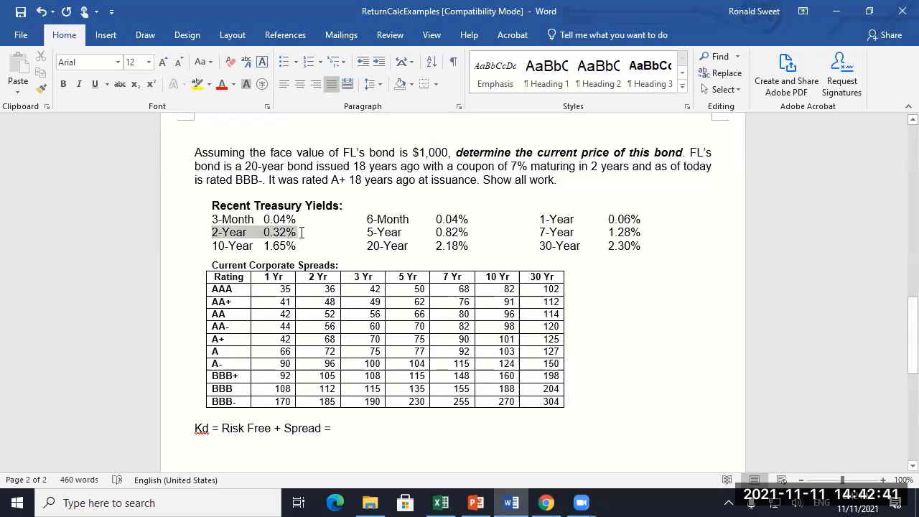
pyautogui.click(197, 84)
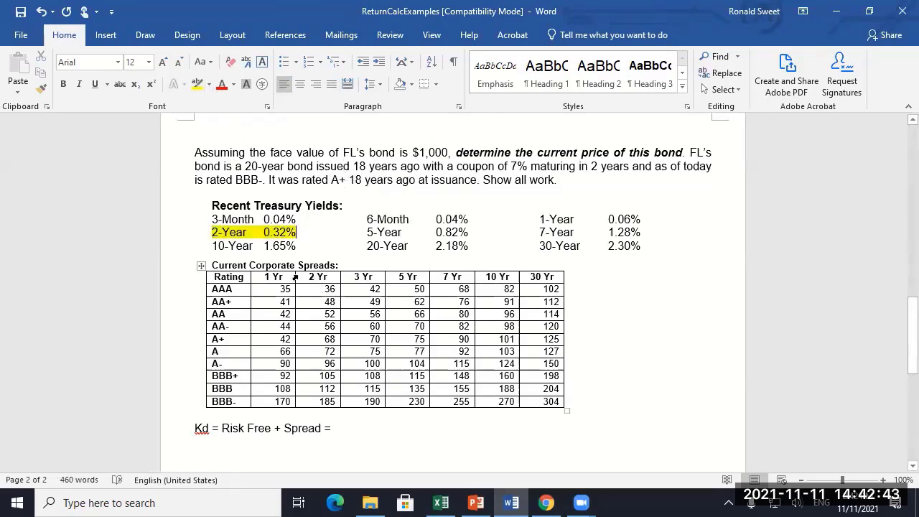
pyautogui.moveTo(309, 277); pyautogui.dragTo(329, 277)
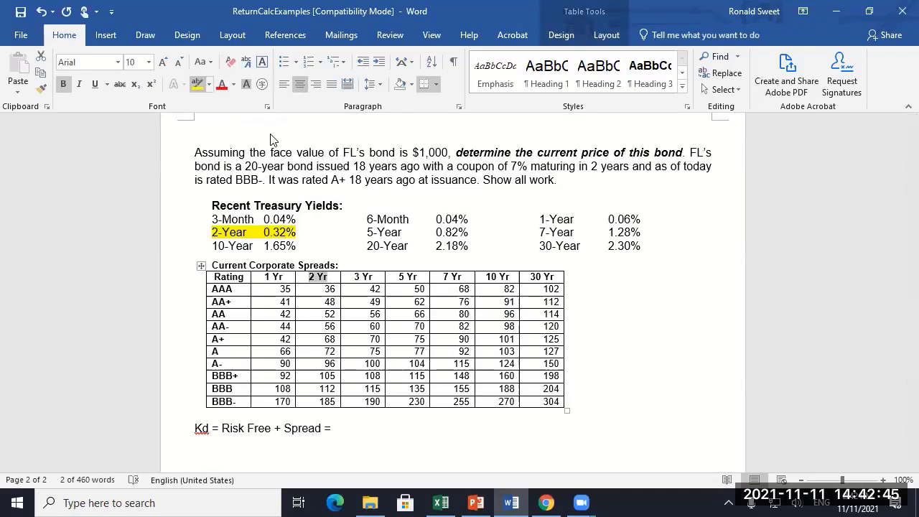
pyautogui.click(197, 84)
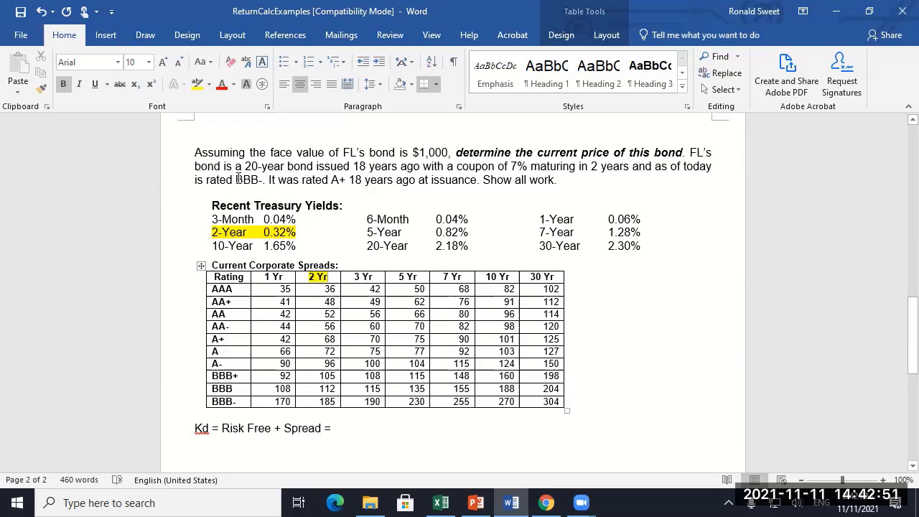
# Highlight the BBB- rating label and its 2-year spread of 185 in the corporate spreads table in yellow.
pyautogui.moveTo(237, 178); pyautogui.dragTo(276, 183)
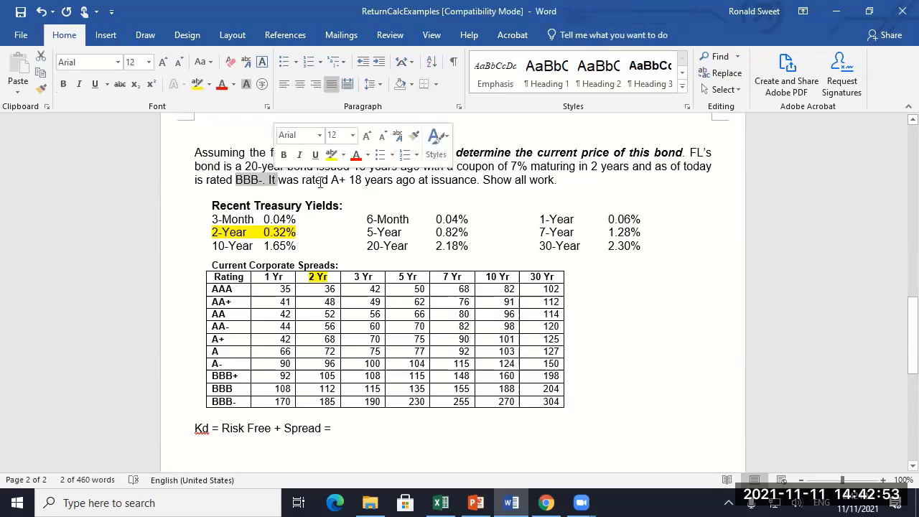
pyautogui.moveTo(332, 179); pyautogui.dragTo(396, 180)
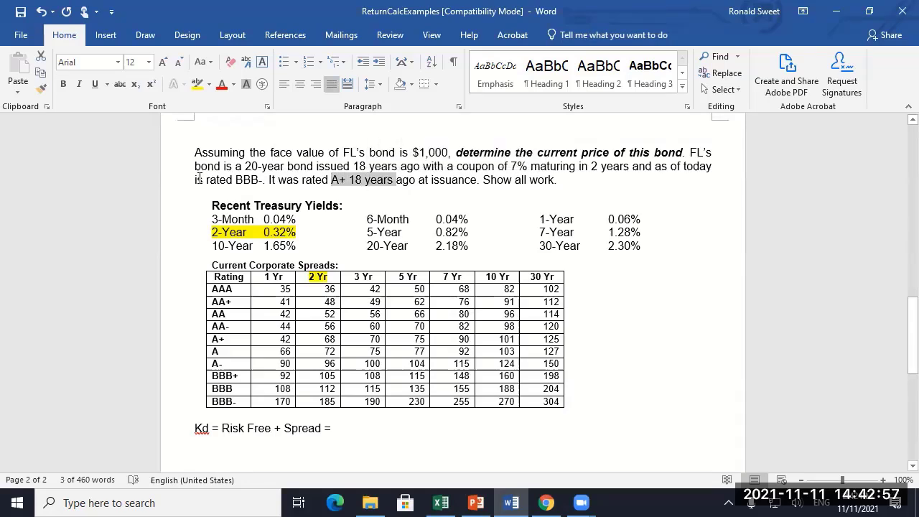
pyautogui.moveTo(195, 179); pyautogui.dragTo(405, 182)
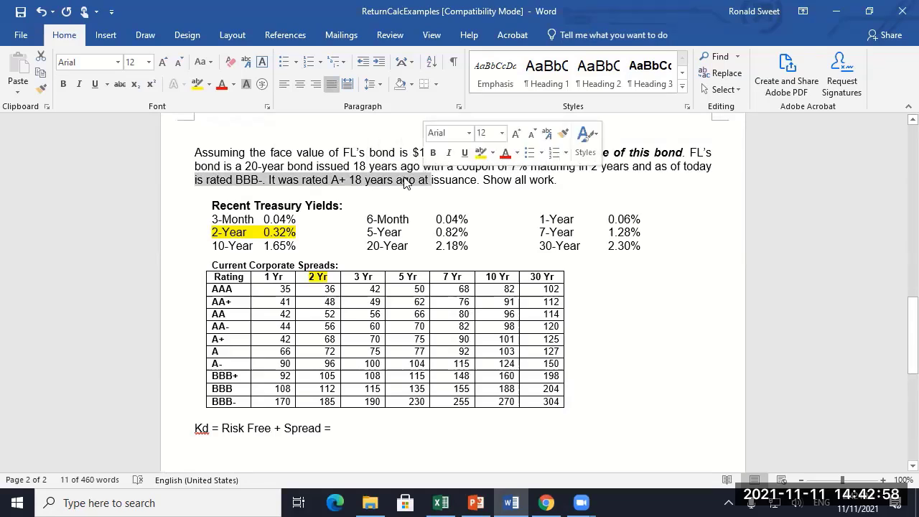
pyautogui.click(242, 181)
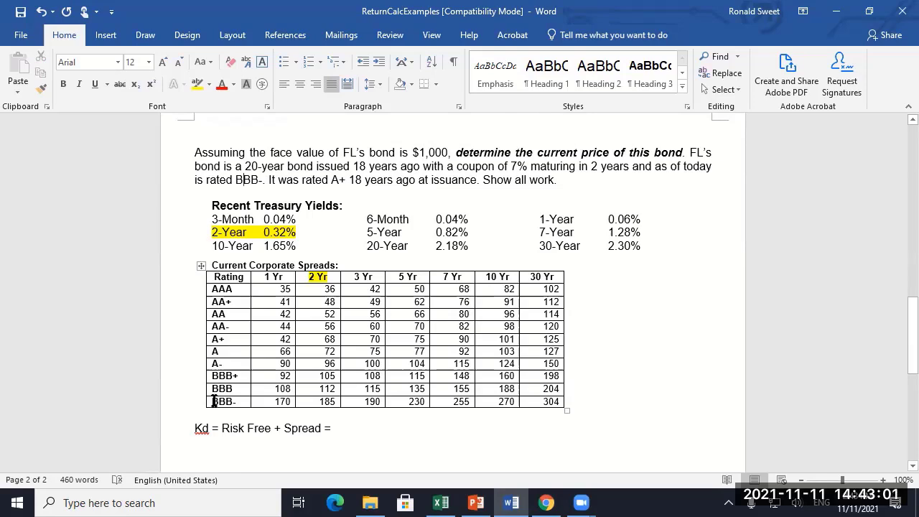
pyautogui.click(206, 402)
pyautogui.click(196, 84)
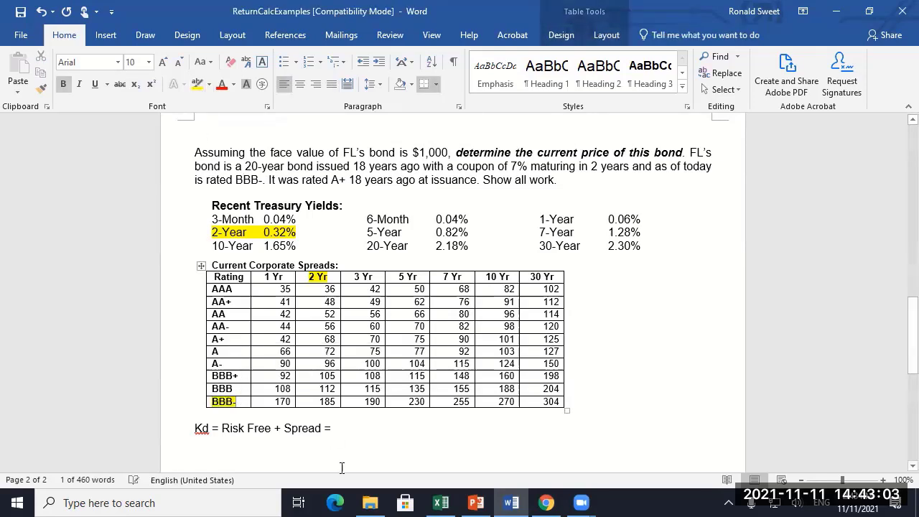
pyautogui.moveTo(313, 402); pyautogui.dragTo(339, 402)
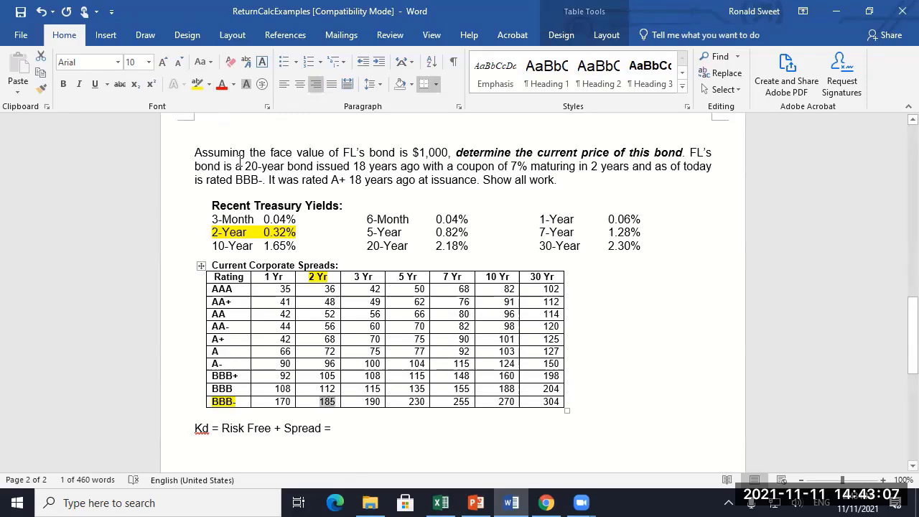
pyautogui.click(196, 84)
# Continue the Kd equation with ".0032 + 185/10,000 =".
pyautogui.click(347, 431)
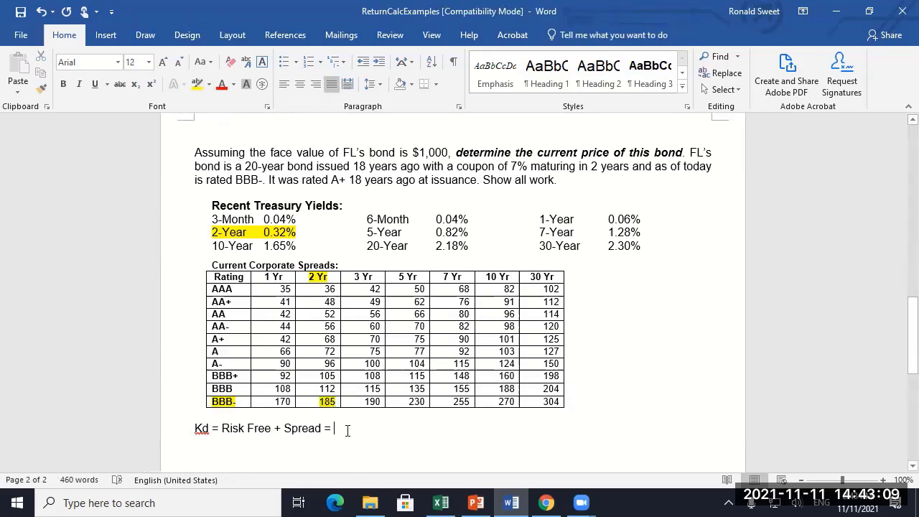
pyautogui.write('.0032')
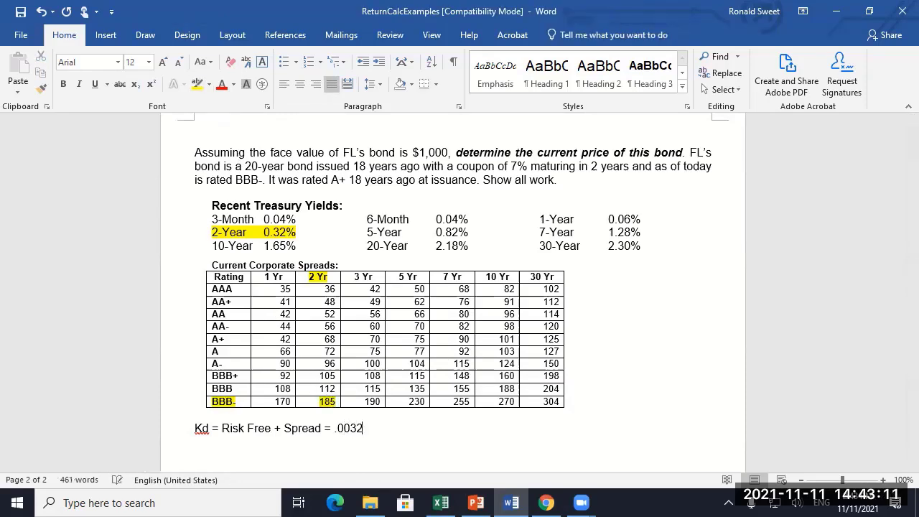
pyautogui.write(' + 185/10,000 =')
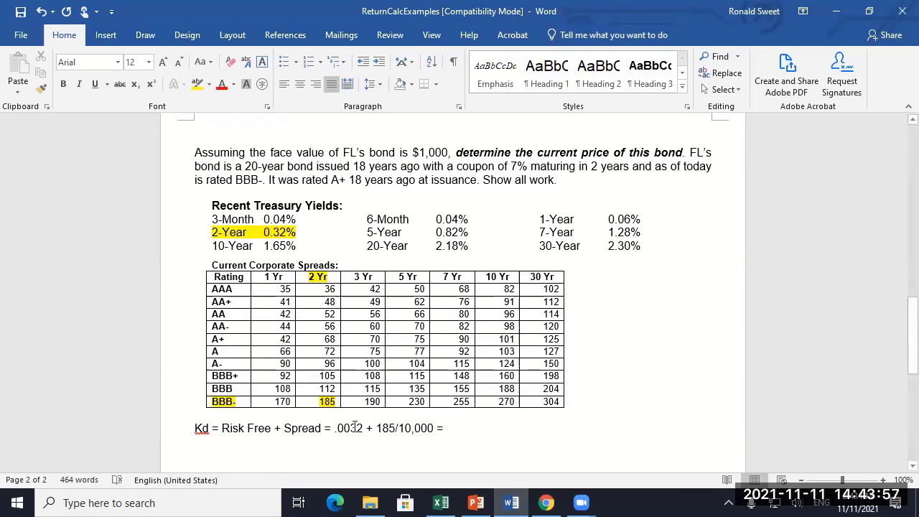
# Complete the Kd equation with the result .0217 after its final equals sign.
pyautogui.scroll(-2, 276, 195)
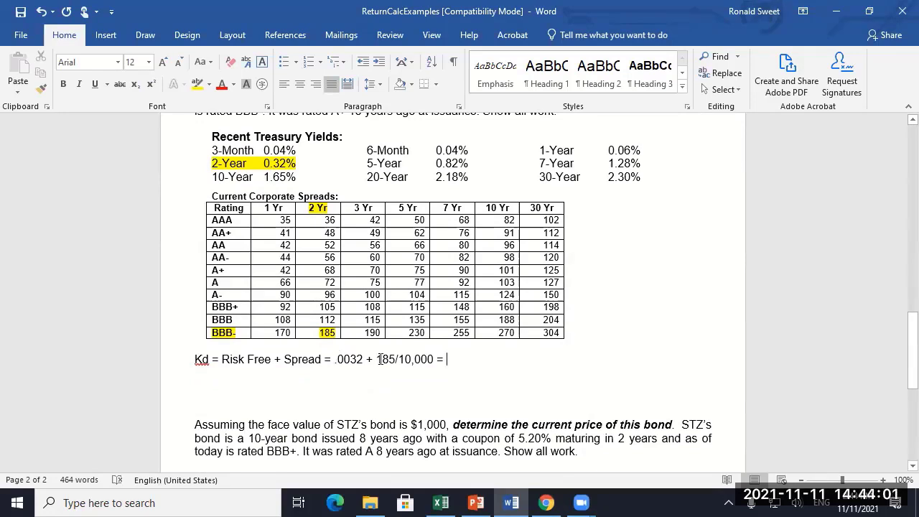
pyautogui.moveTo(376, 359); pyautogui.dragTo(434, 359)
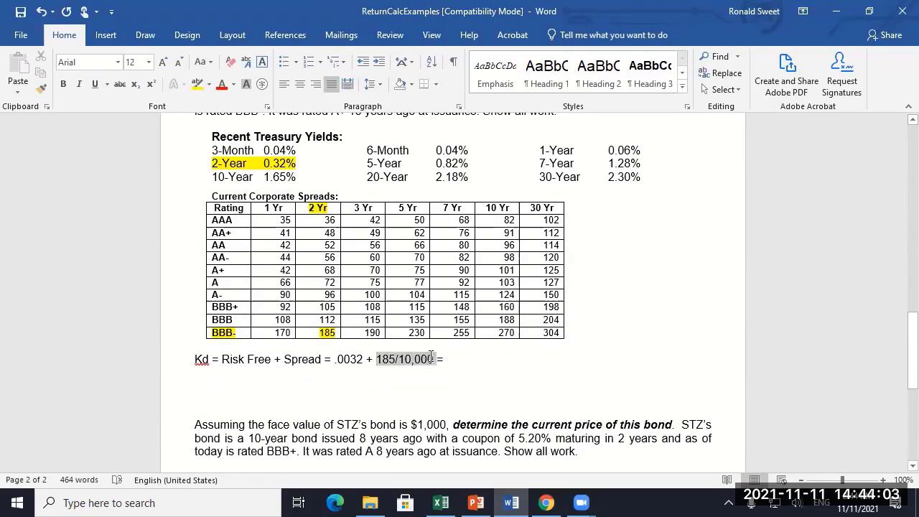
pyautogui.click(467, 373)
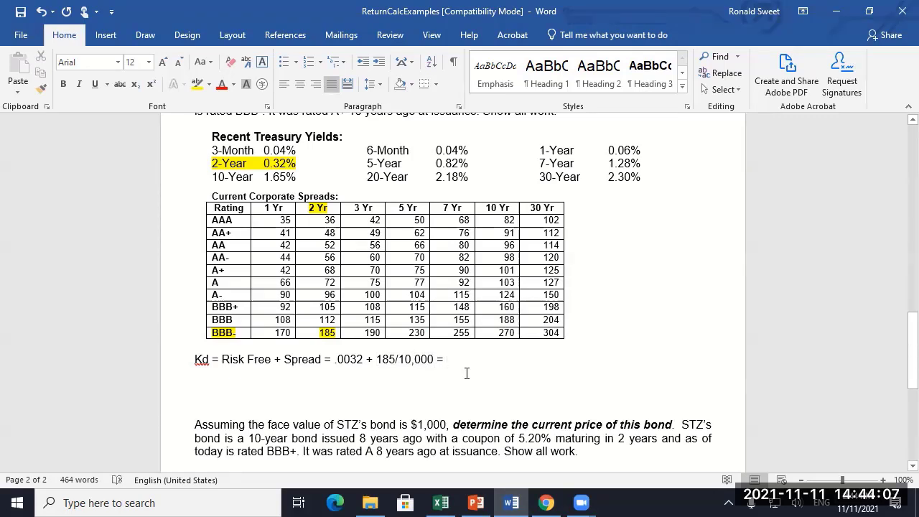
pyautogui.write('.0')
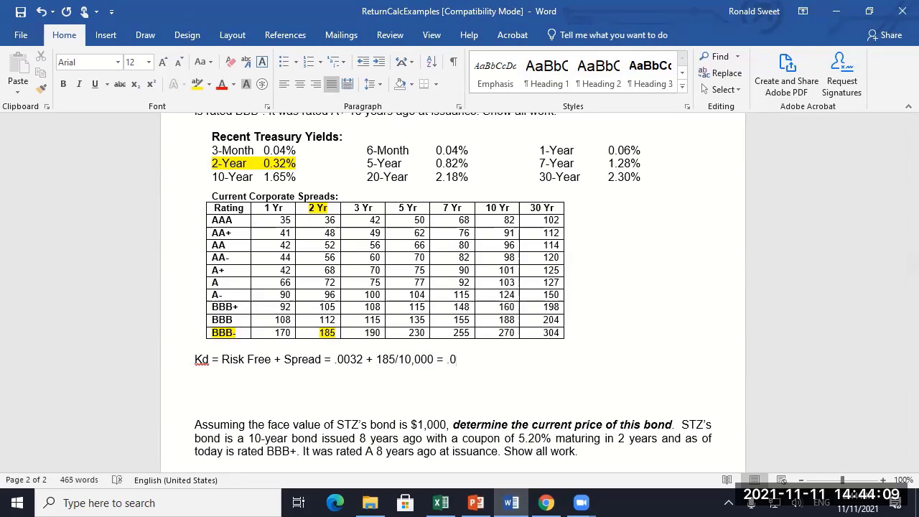
pyautogui.write('21=')
pyautogui.press('BackSpace')
pyautogui.press('BackSpace')
pyautogui.write('17')
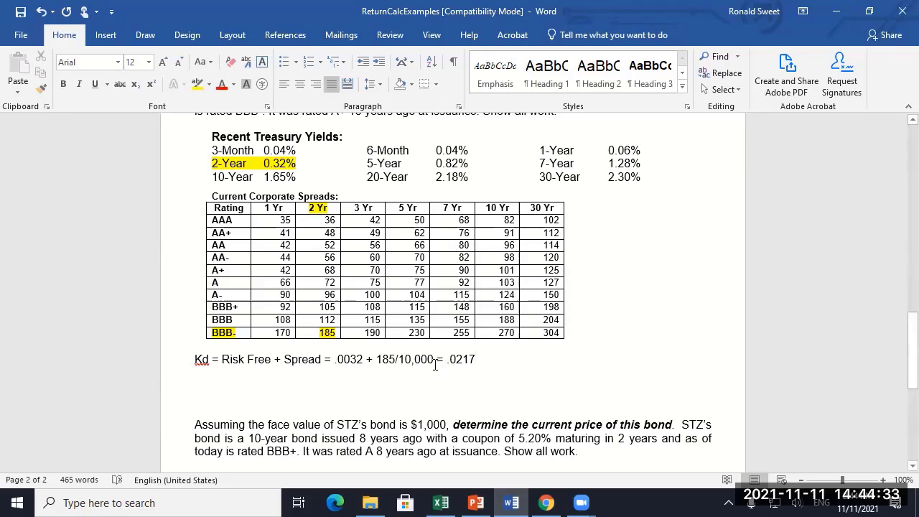
# Add the lines "Coupon = 7%" and "Time 2 Years" beneath the Kd equation for FL's bond.
pyautogui.scroll(-2, 387, 352)
pyautogui.scroll(1, 375, 350)
pyautogui.scroll(1, 375, 350)
pyautogui.scroll(1, 176, 222)
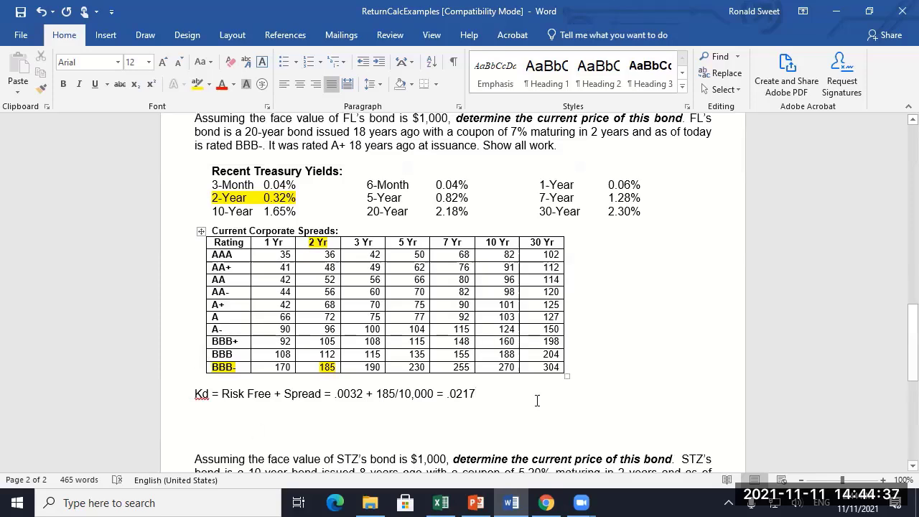
pyautogui.press('Return')
pyautogui.write('C')
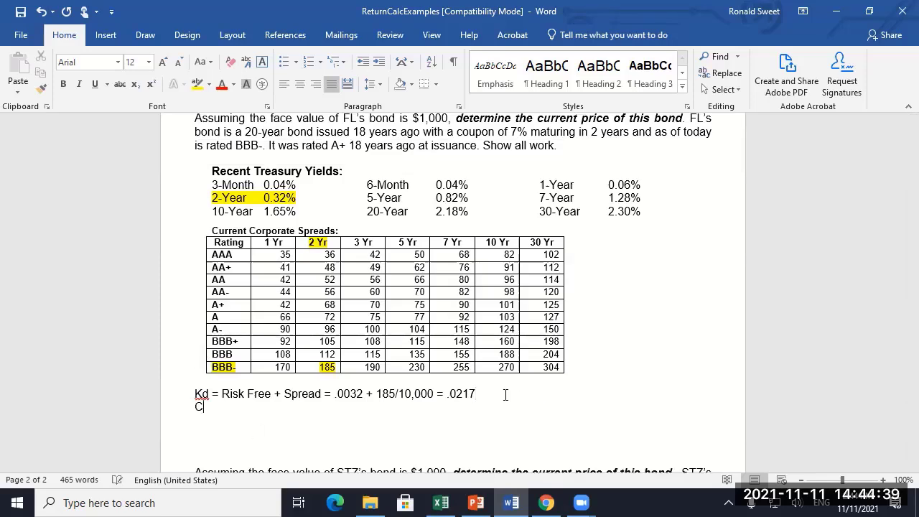
pyautogui.write('oupon = 7')
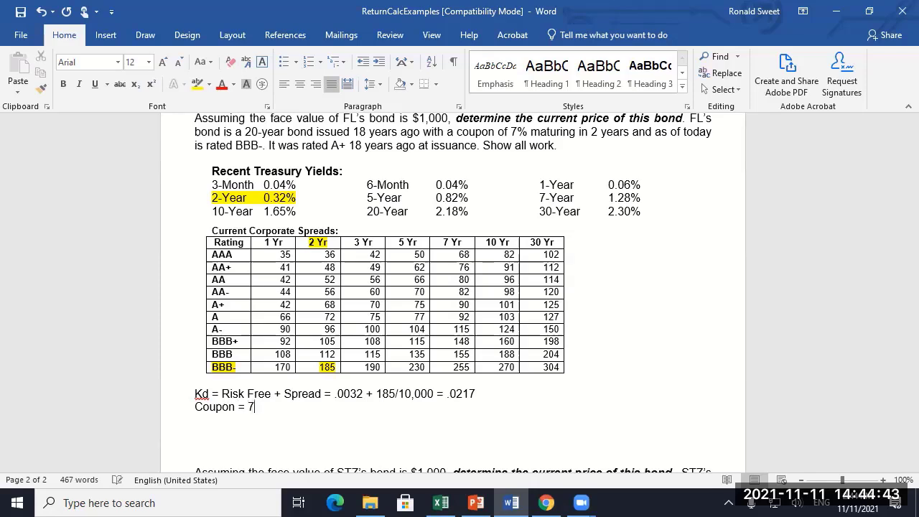
pyautogui.write('%')
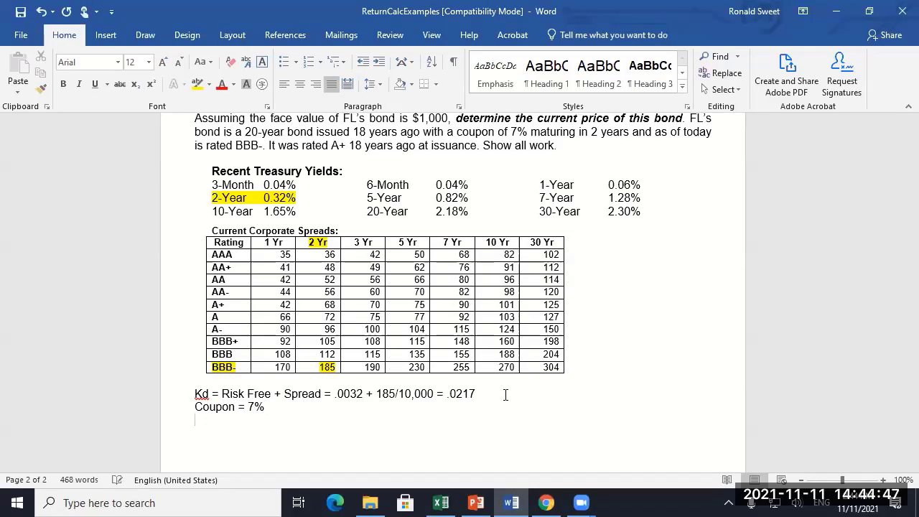
pyautogui.press('Return')
pyautogui.write('Time 2 Years')
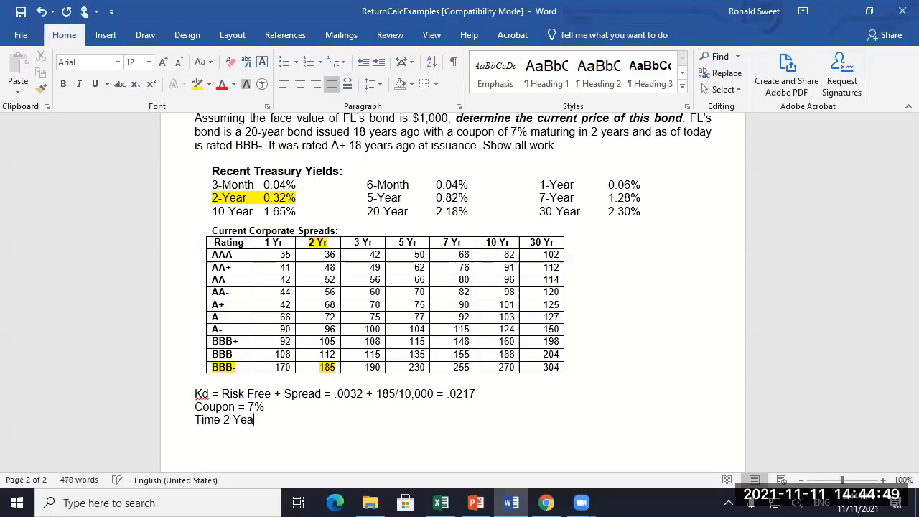
# Insert the line "Effective Yield = (1 + .0217 / 2) ^ 2 - 1" between the Kd equation and the coupon line.
pyautogui.click(477, 393)
pyautogui.press('Return')
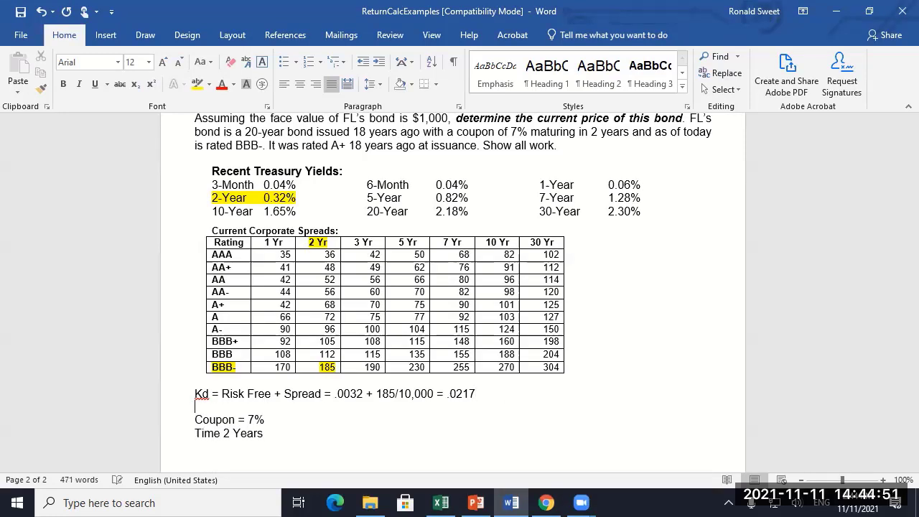
pyautogui.write('Effective Yield ')
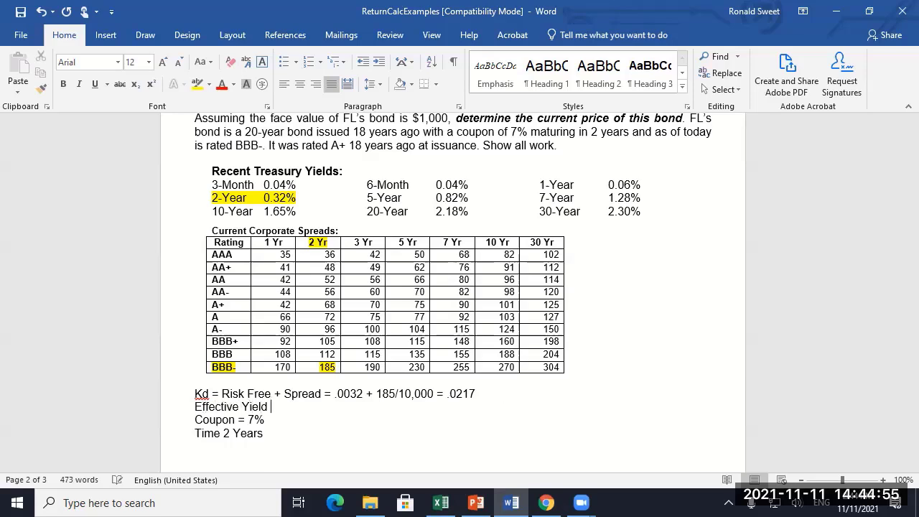
pyautogui.write('= (')
pyautogui.write('1 + .0217 / 21')
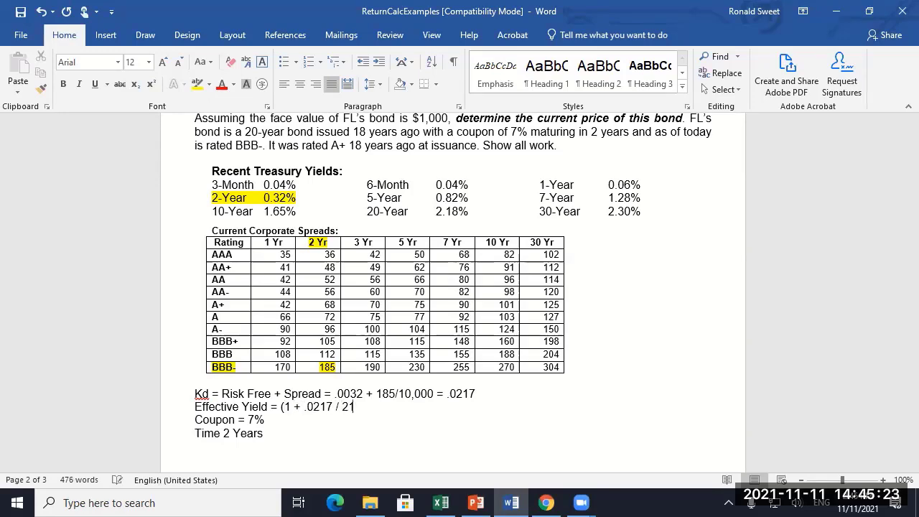
pyautogui.press('BackSpace')
pyautogui.write(') ^ 2 - 1')
pyautogui.doubleClick(344, 407)
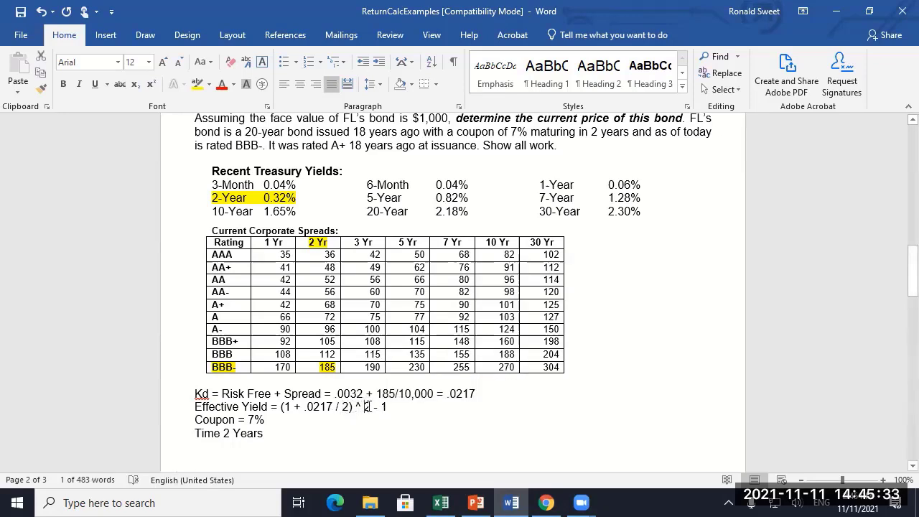
pyautogui.doubleClick(366, 407)
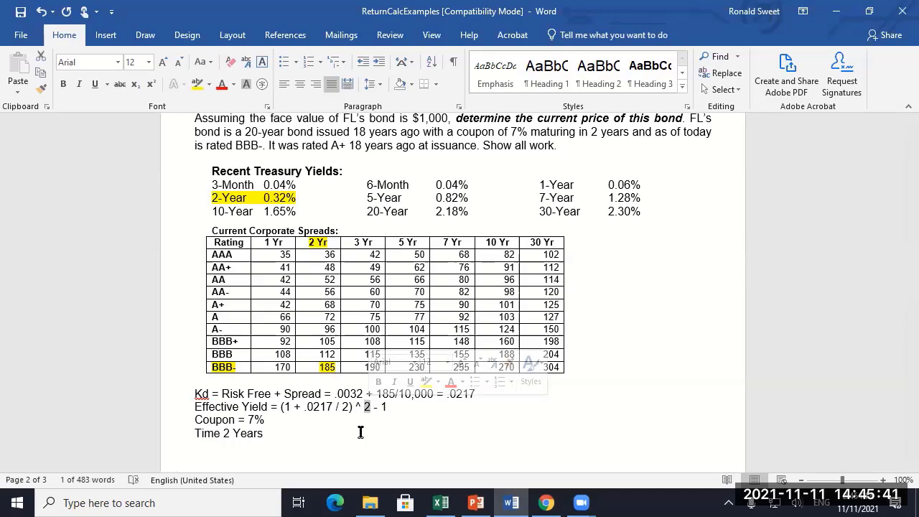
# Copy the four lines from Kd through Time 2 Years, switch to the Excel workbook AttendanceFall2021FINAL and add a new worksheet.
pyautogui.scroll(3, 360, 431)
pyautogui.click(360, 428)
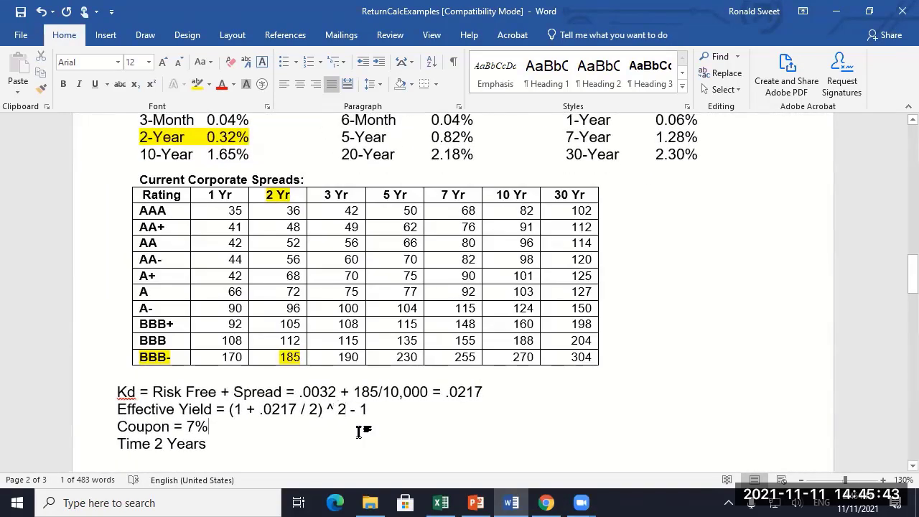
pyautogui.moveTo(117, 391); pyautogui.dragTo(226, 441)
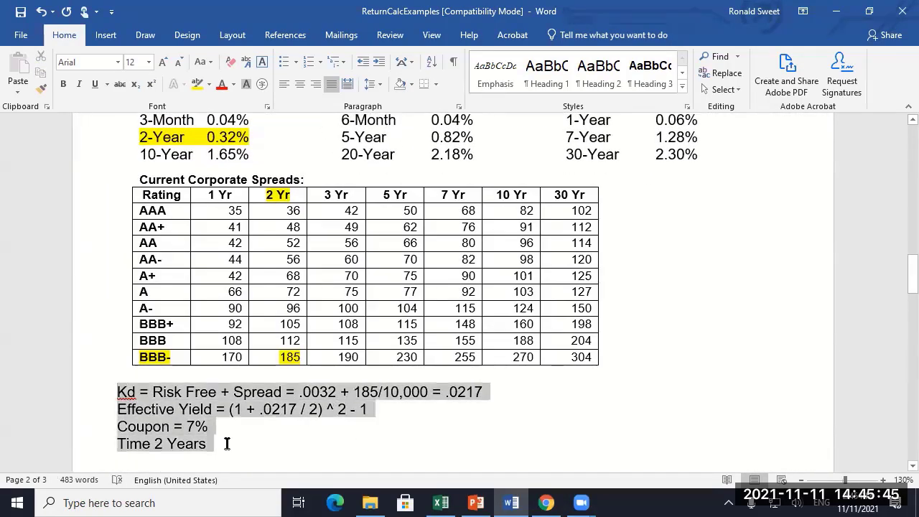
pyautogui.rightClick(190, 422)
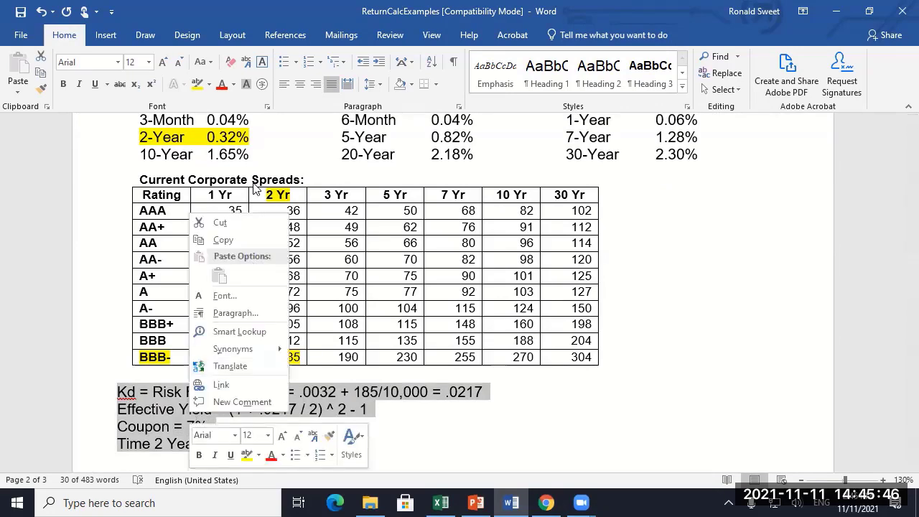
pyautogui.click(219, 242)
pyautogui.click(441, 502)
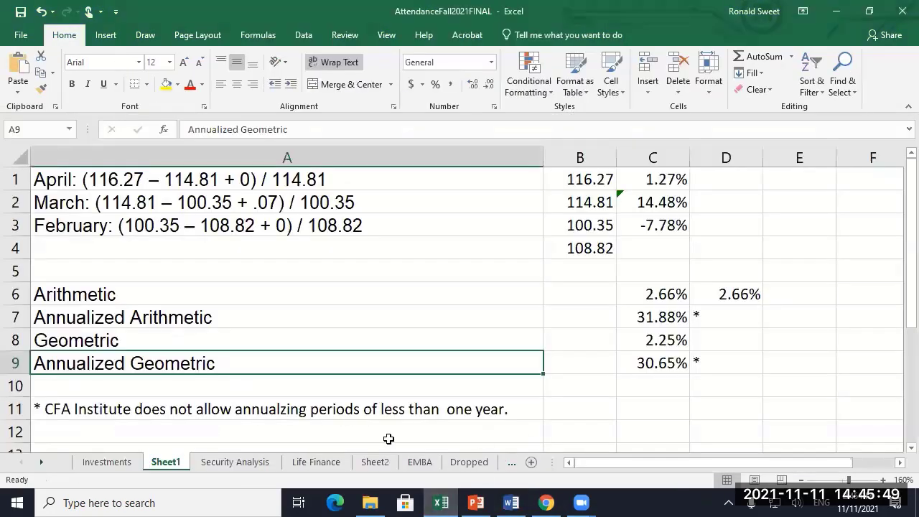
pyautogui.scroll(-4, 284, 407)
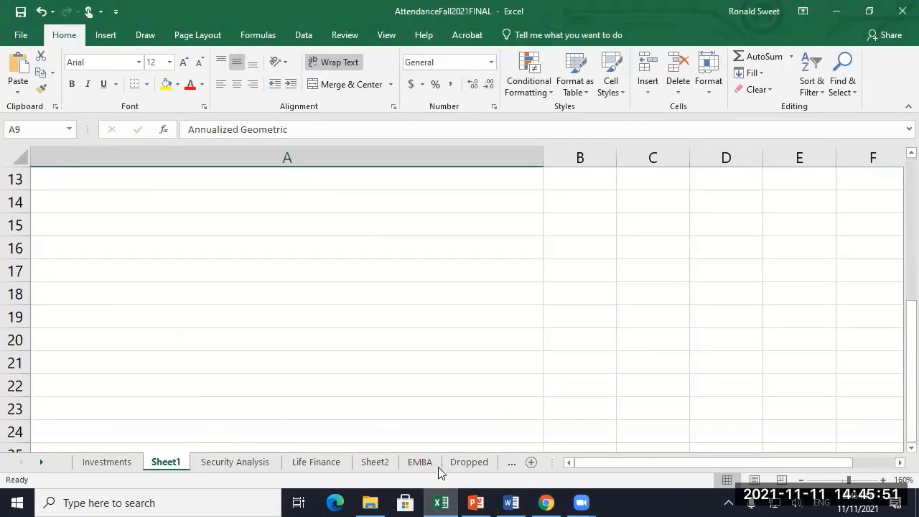
pyautogui.click(534, 462)
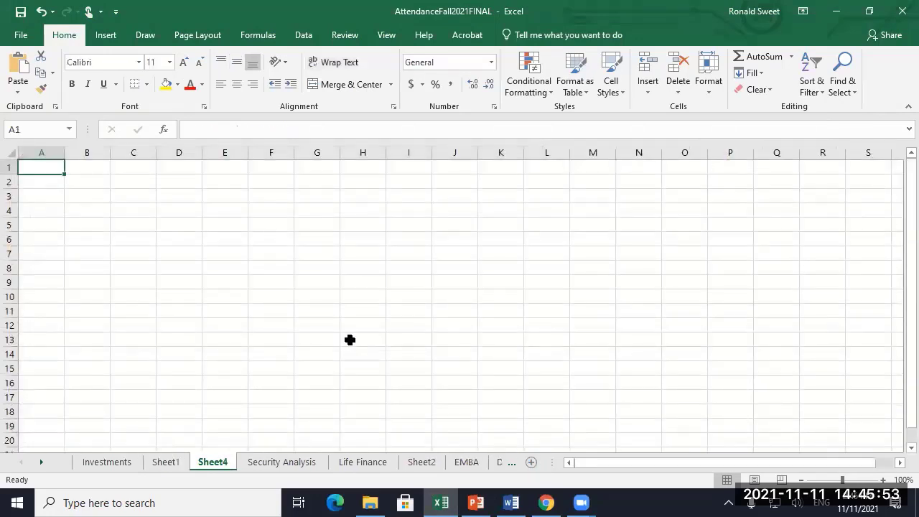
# Paste the four copied lines into the new sheet from cell A1 as unformatted Text.
pyautogui.hotkey('ctrl', 'v')
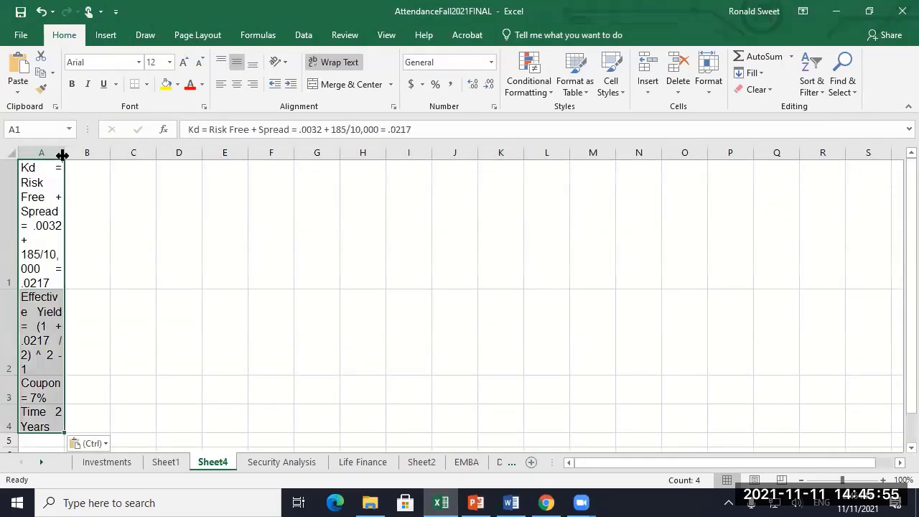
pyautogui.hotkey('ctrl', 'z')
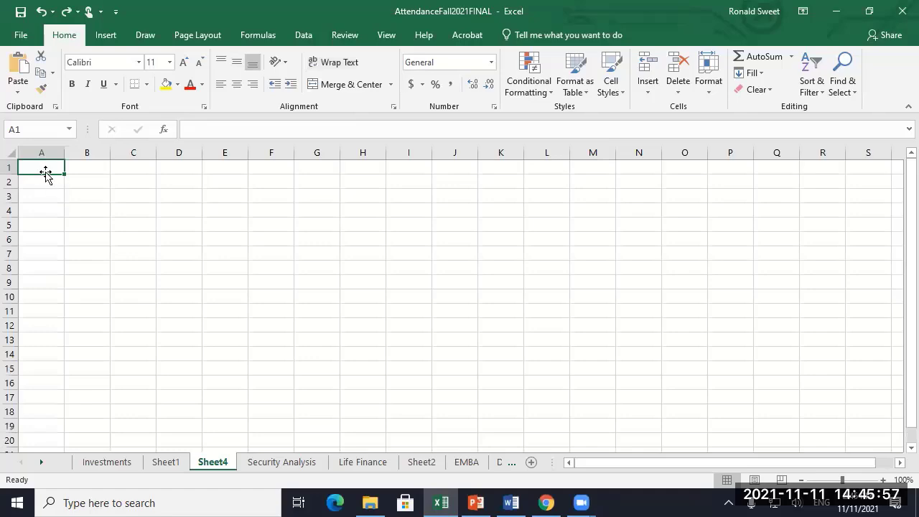
pyautogui.rightClick(46, 174)
pyautogui.click(72, 250)
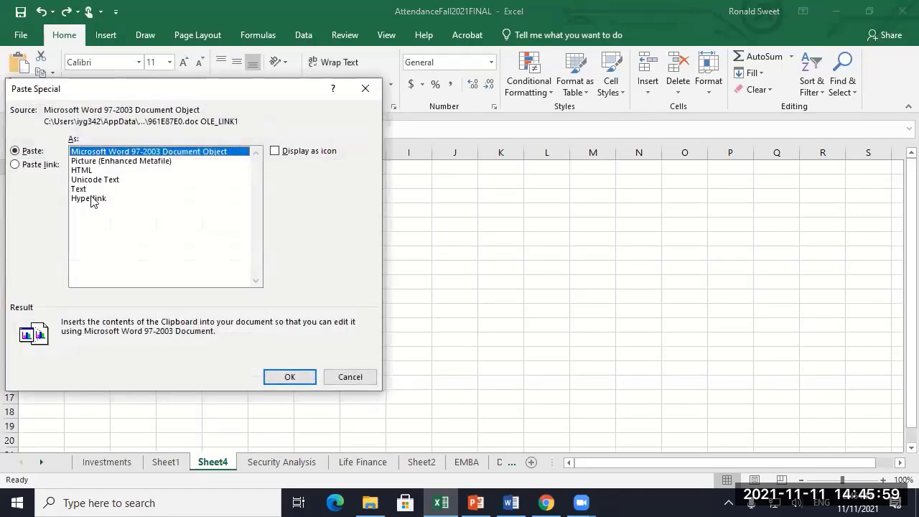
pyautogui.click(81, 188)
pyautogui.click(290, 378)
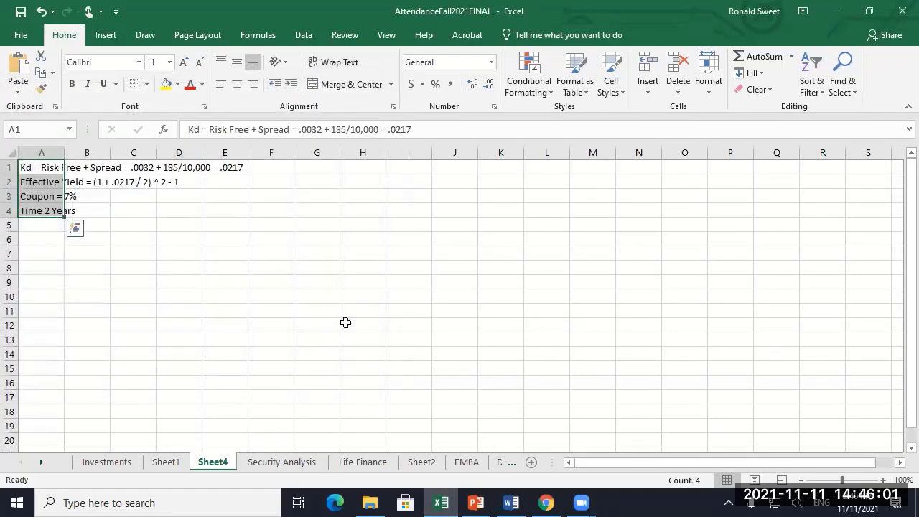
pyautogui.click(257, 280)
pyautogui.keyDown('ctrl'); pyautogui.scroll(1, 235, 306); pyautogui.keyUp('ctrl')
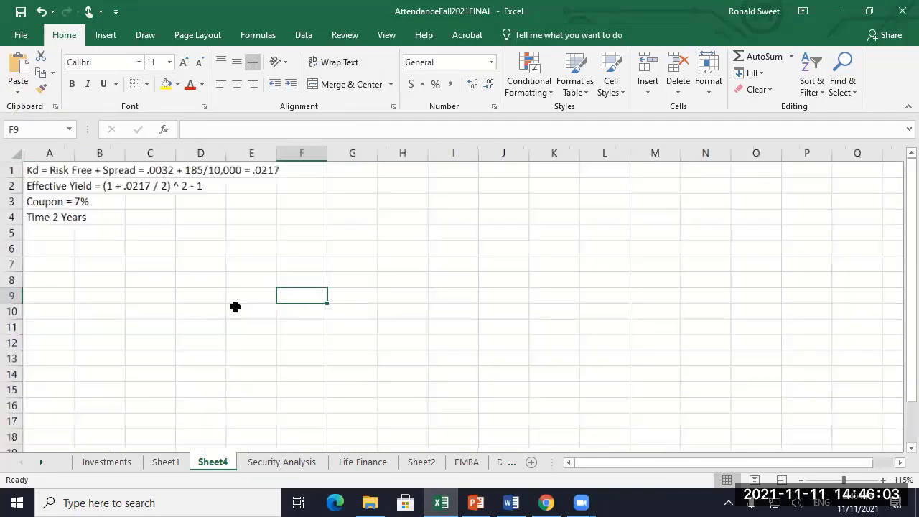
# Label cell A6 "Guess" below the pasted bond inputs.
pyautogui.click(41, 303)
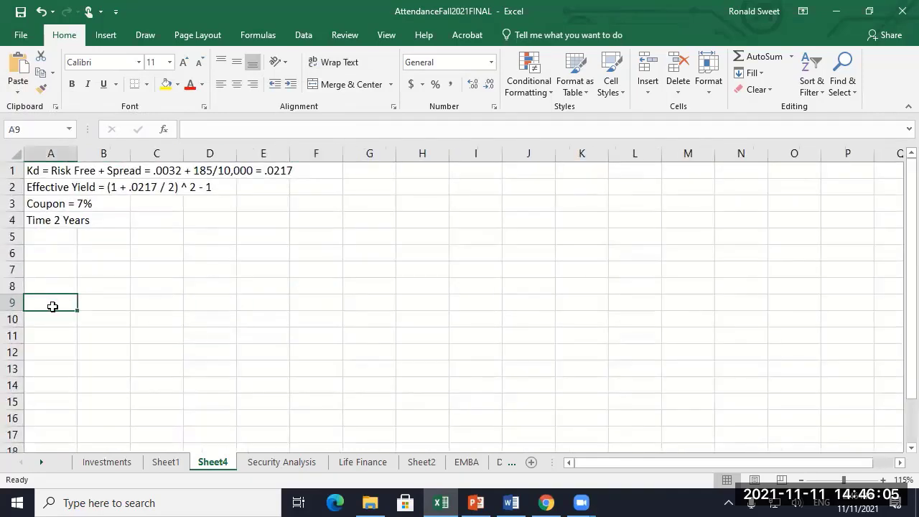
pyautogui.press('Up')
pyautogui.press('Up')
pyautogui.press('Up')
pyautogui.write('Guess')
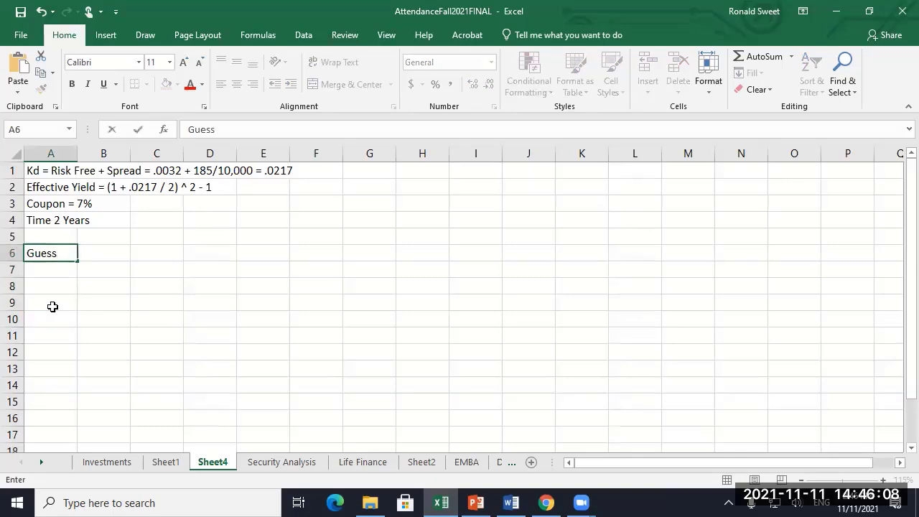
pyautogui.press('Tab')
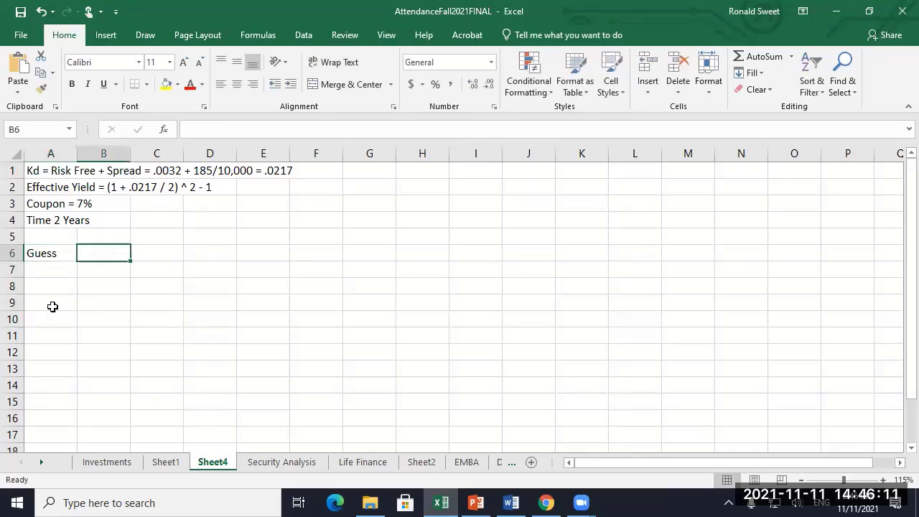
# Enter "- D * Change in Yield = -1.9 * (.0217 - .07)" in cell B6 beside the Guess label.
pyautogui.write('- D * ')
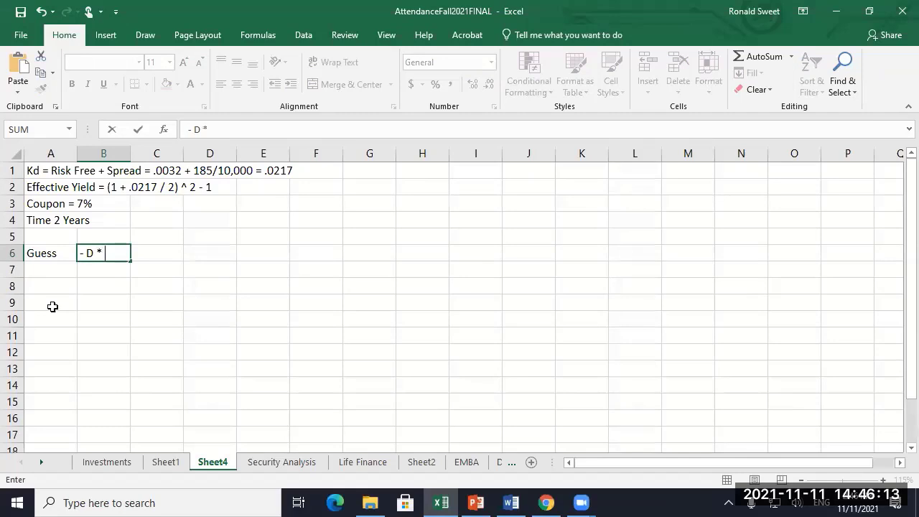
pyautogui.write('Change in  ')
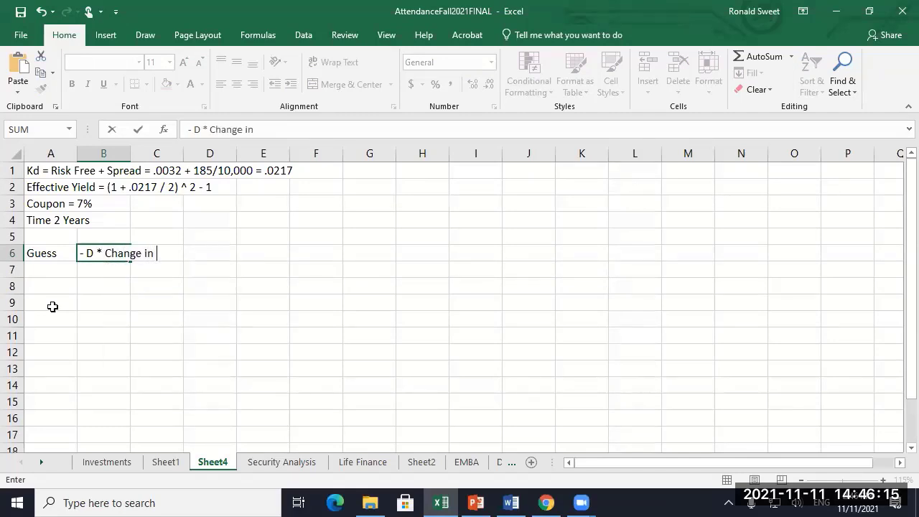
pyautogui.write('Yield =')
pyautogui.write('-1.9')
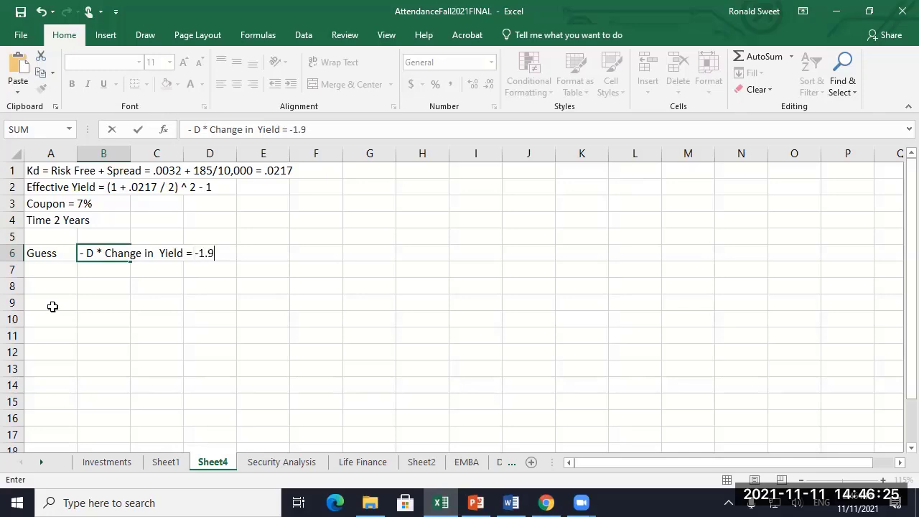
pyautogui.write(' * (.0')
pyautogui.press('BackSpace')
pyautogui.write('217 - .07)')
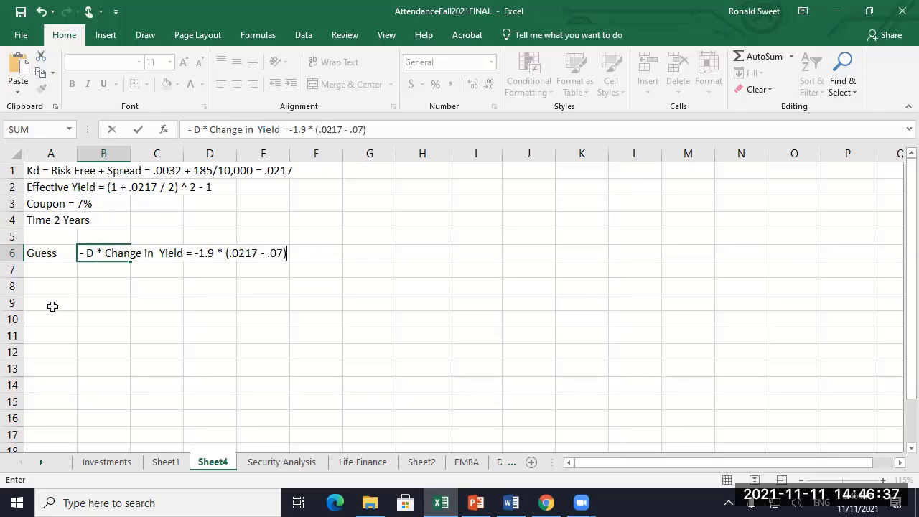
pyautogui.press('Return')
pyautogui.press('Up')
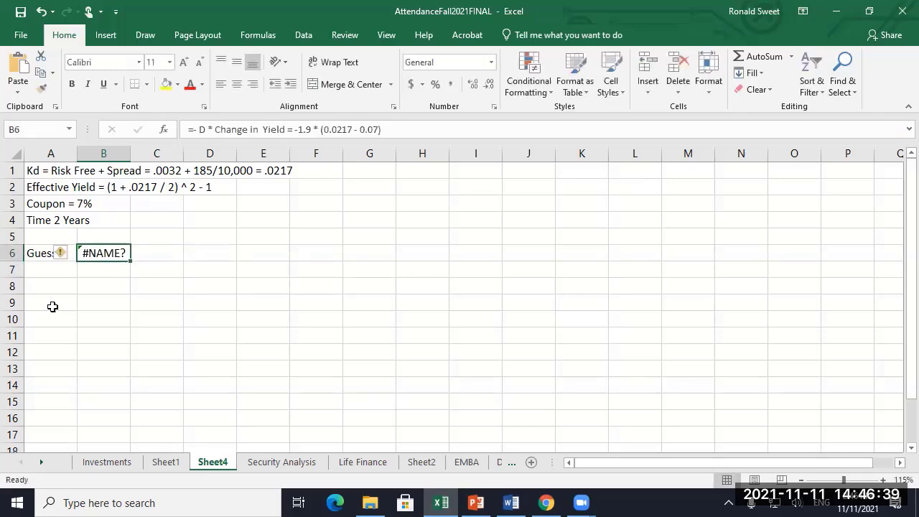
# Turn the B6 entry into plain text by replacing its leading equals sign with an apostrophe.
pyautogui.press('F2')
pyautogui.press('Delete')
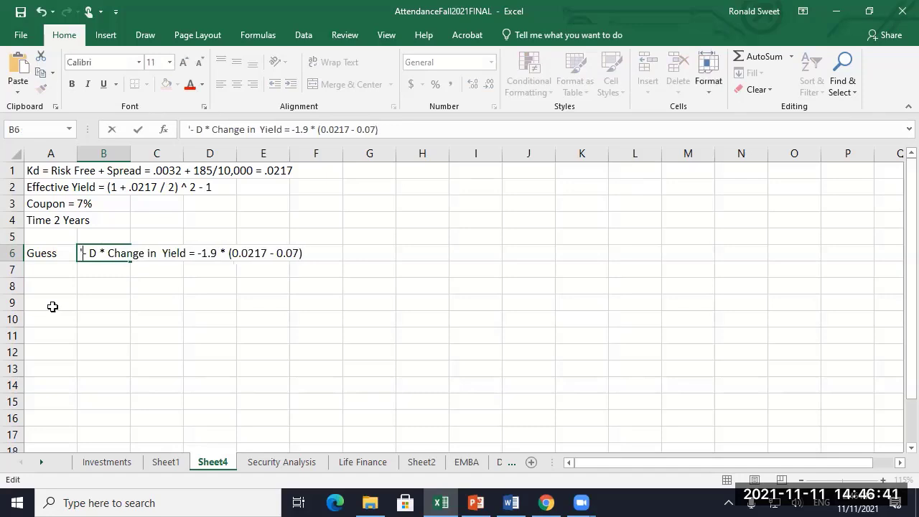
pyautogui.press('Return')
# Calculate -1.9*(.0217-.07) in cell B7 and format the cell as a percentage.
pyautogui.press('Up')
pyautogui.press('Right')
pyautogui.press('Right')
pyautogui.press('Right')
pyautogui.press('Left')
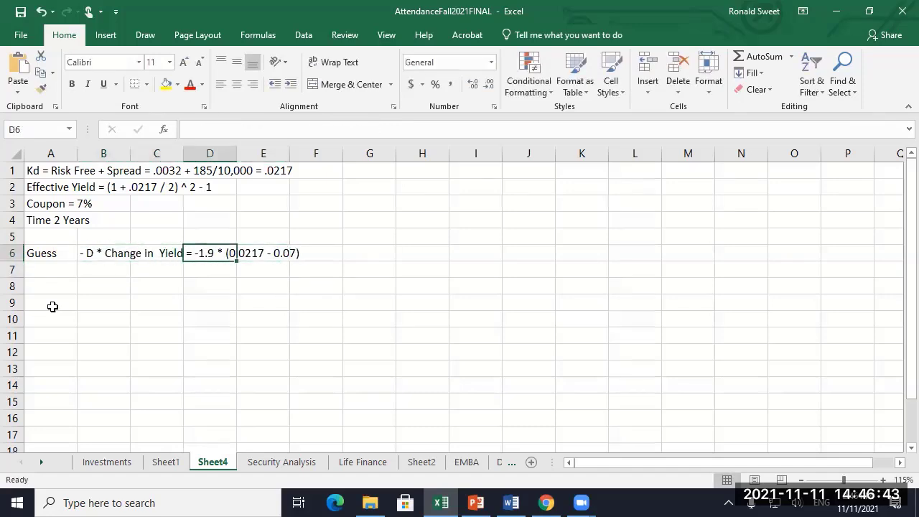
pyautogui.press('Left')
pyautogui.press('Left')
pyautogui.press('Down')
pyautogui.write('-1.9*(')
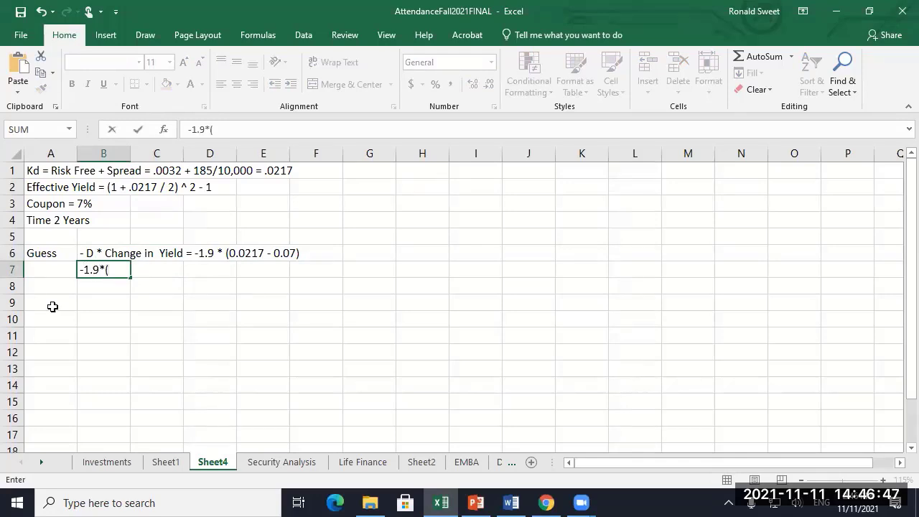
pyautogui.write('.0217-.07)')
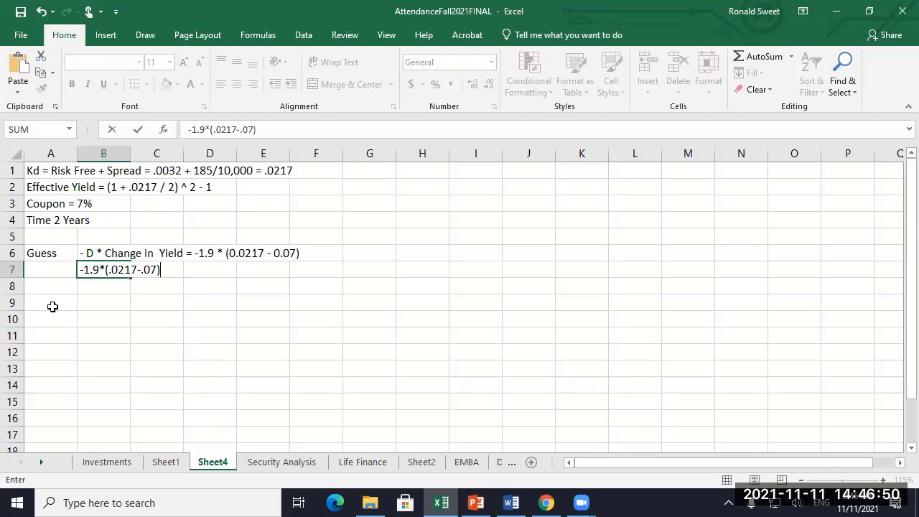
pyautogui.press('Return')
pyautogui.press('Up')
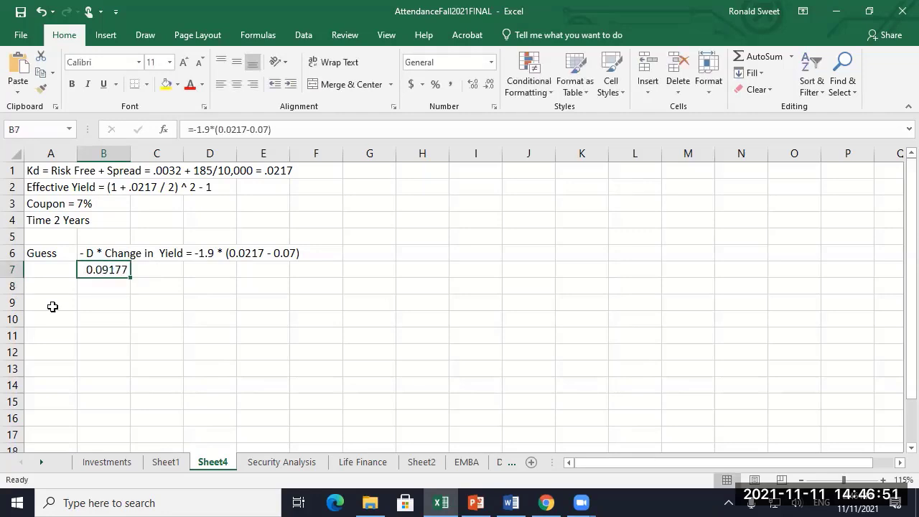
pyautogui.click(435, 83)
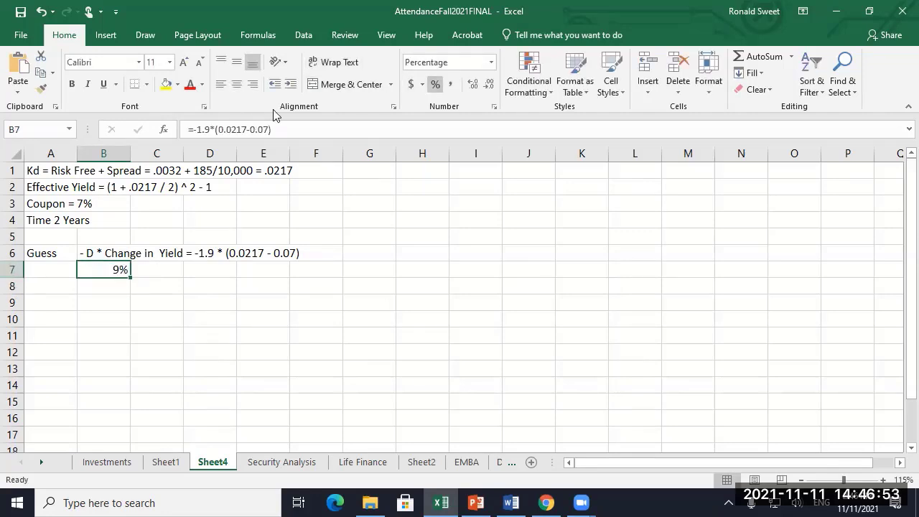
# Show the percentage in cell B7 with two decimal places.
pyautogui.click(473, 84)
pyautogui.click(473, 84)
pyautogui.press('Right')
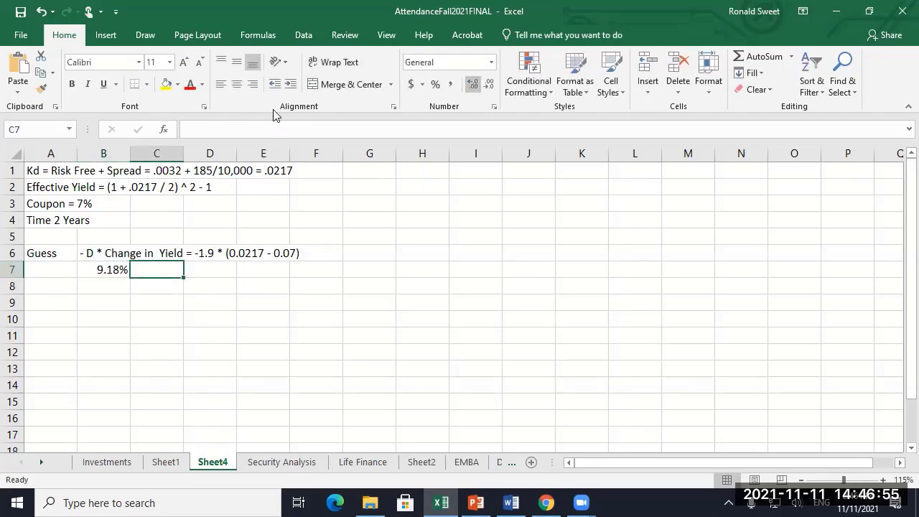
# Calculate the guessed price in cell C7 as 1000*(1+B7) and format it as a dollar amount.
pyautogui.write('+1000*(1+')
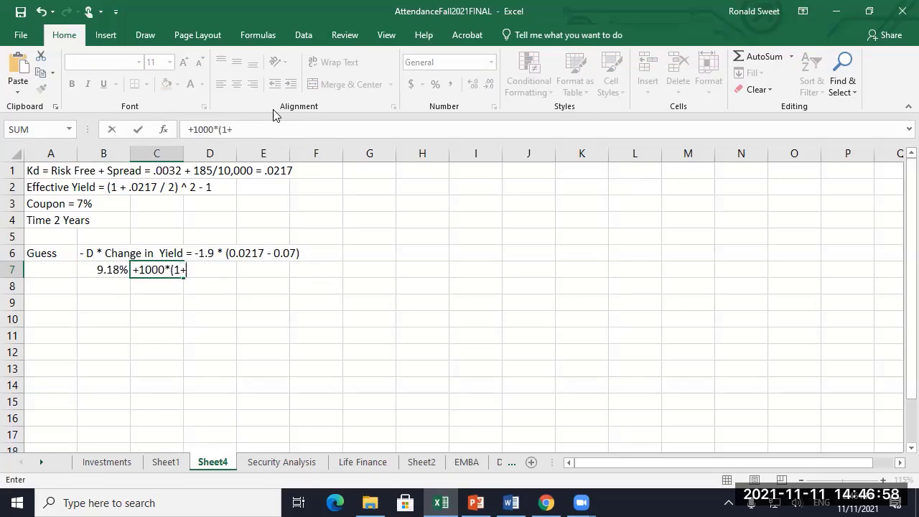
pyautogui.press('Left')
pyautogui.write(')')
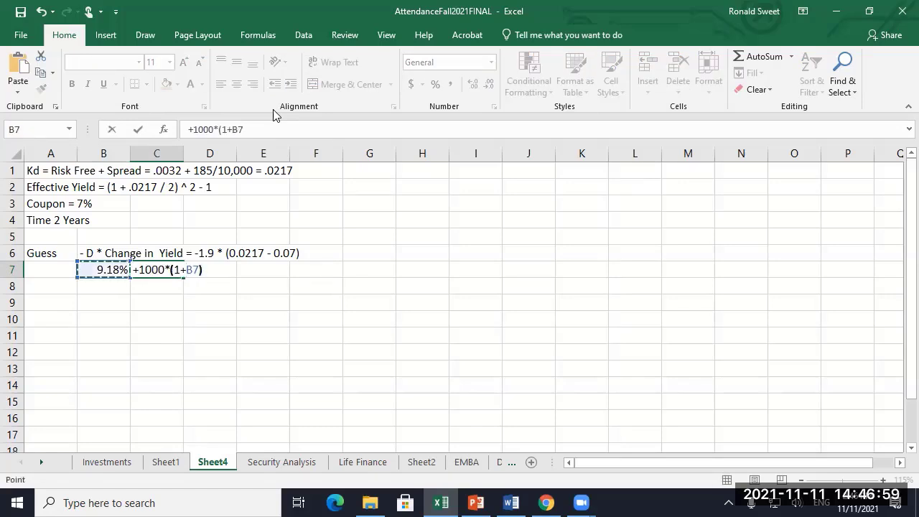
pyautogui.press('Return')
pyautogui.press('Up')
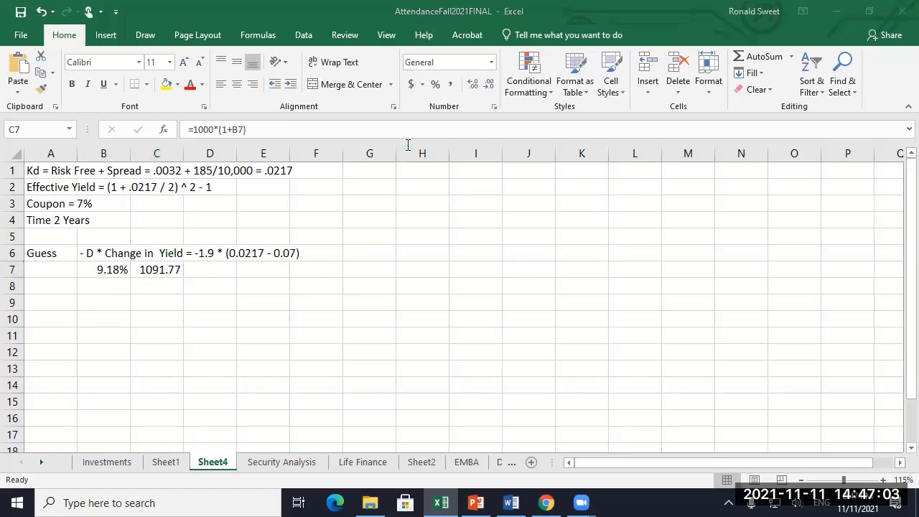
pyautogui.click(410, 84)
# Enter the note "Basis = 1 / 10,000, so 100 bps = 100 / 10,000 or .01" in cell E4.
pyautogui.click(102, 284)
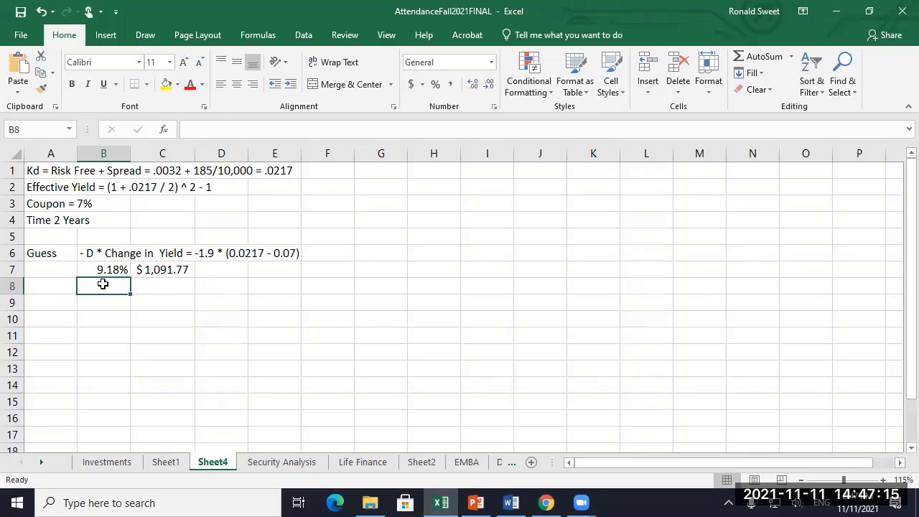
pyautogui.press('Right')
pyautogui.press('Right')
pyautogui.press('Right')
pyautogui.press('Up')
pyautogui.press('Up')
pyautogui.press('Up')
pyautogui.press('Up')
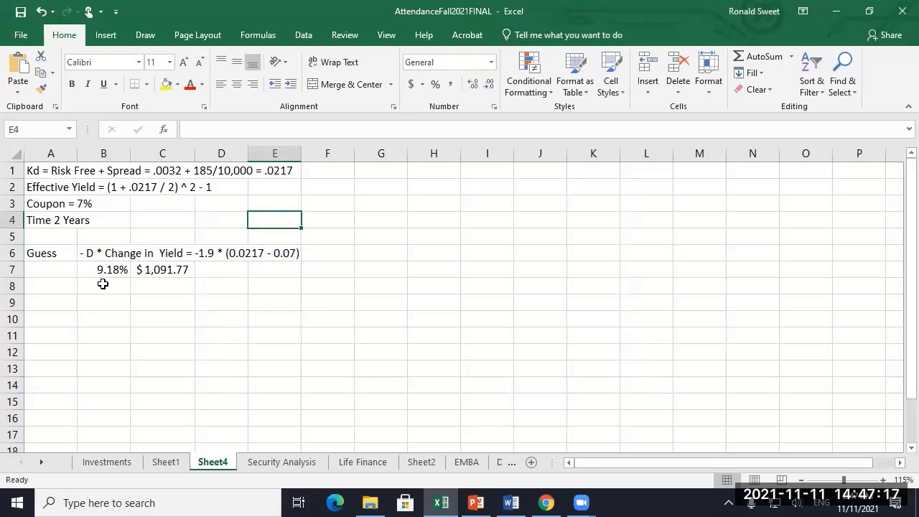
pyautogui.write('Basis =')
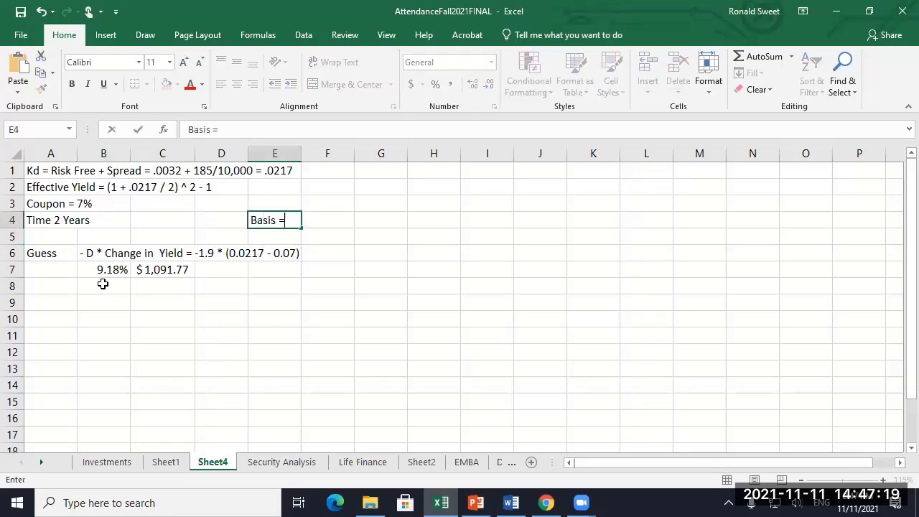
pyautogui.write(' 1 / 10,000, ')
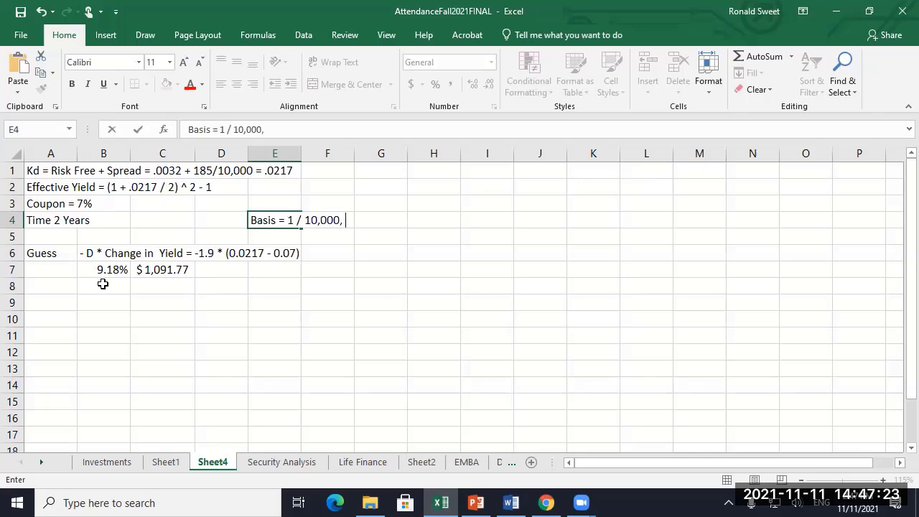
pyautogui.write('so 100 bp')
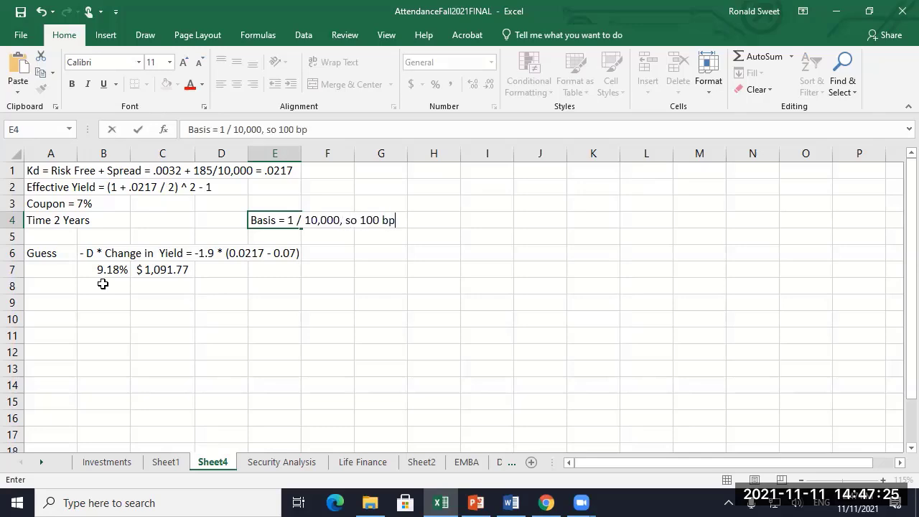
pyautogui.write('s = 100 / 1')
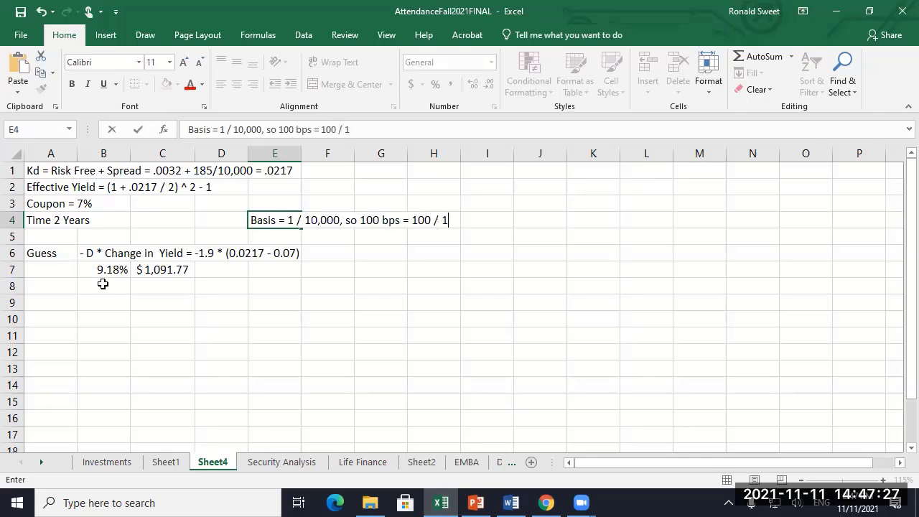
pyautogui.write('0,000 or .01')
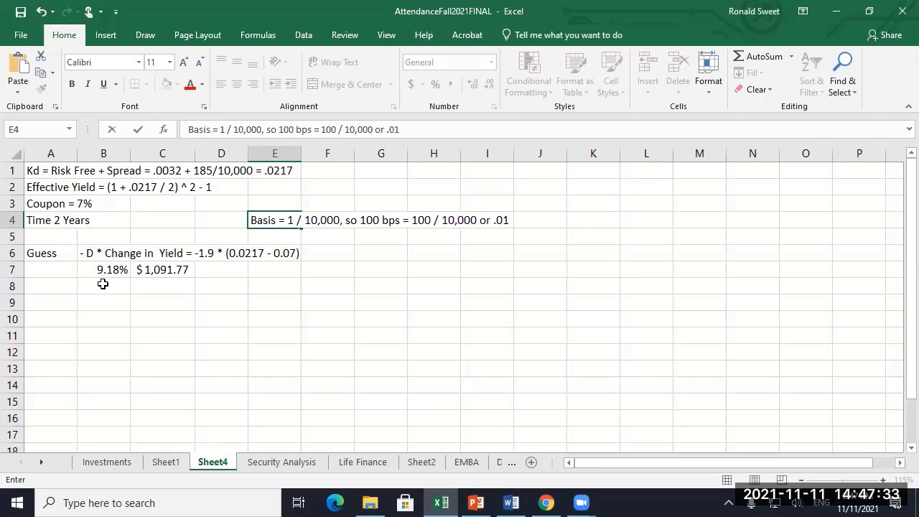
pyautogui.press('Return')
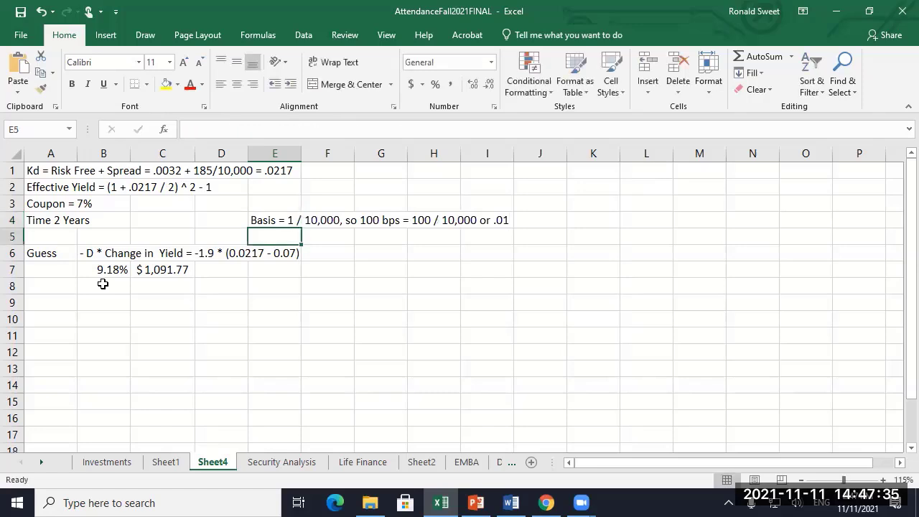
# Label cell A8 "Bill Gates" below the guess rows.
pyautogui.press('Down')
pyautogui.press('Down')
pyautogui.press('Down')
pyautogui.press('Left')
pyautogui.press('Left')
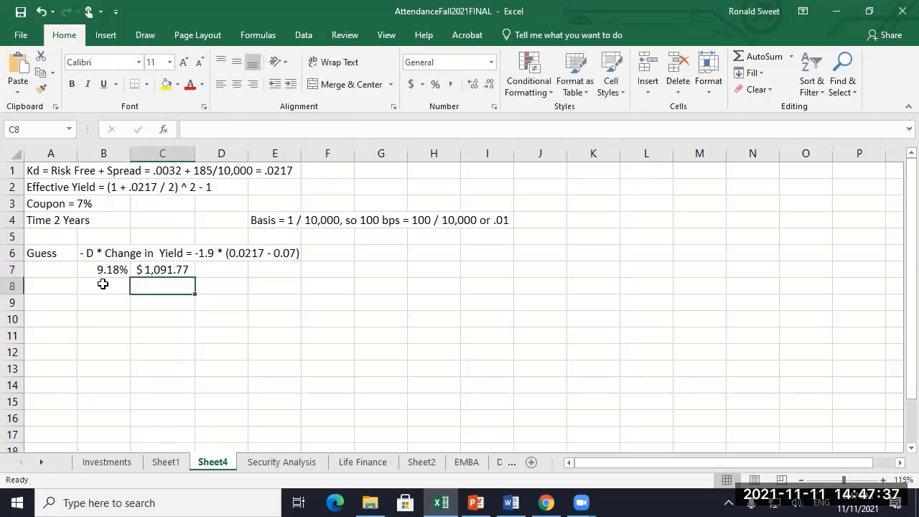
pyautogui.press('Left')
pyautogui.press('Right')
pyautogui.press('Left')
pyautogui.press('Left')
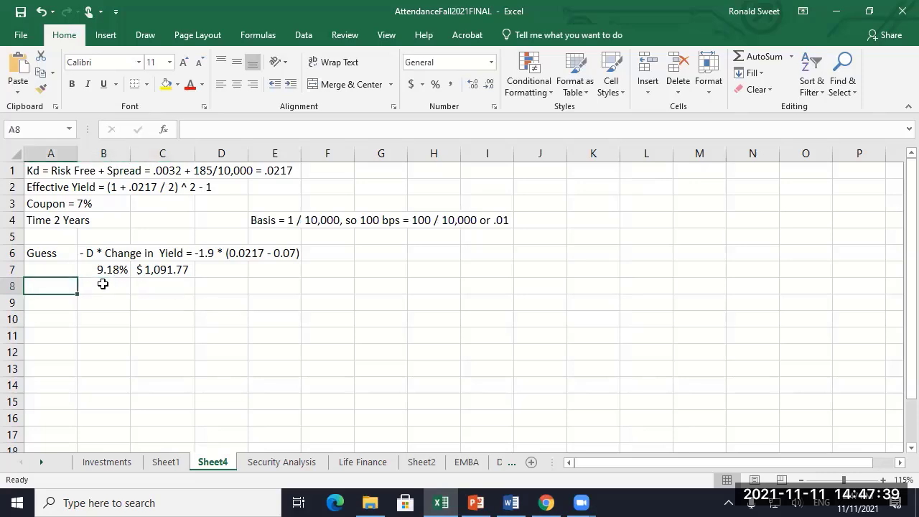
pyautogui.write('Bi')
pyautogui.write('Gates')
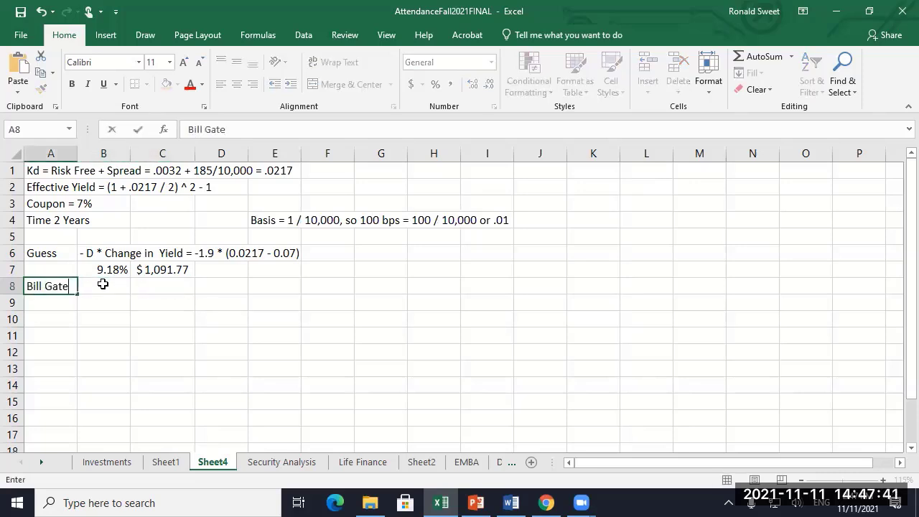
pyautogui.press('Tab')
pyautogui.press('Tab')
pyautogui.click(102, 284)
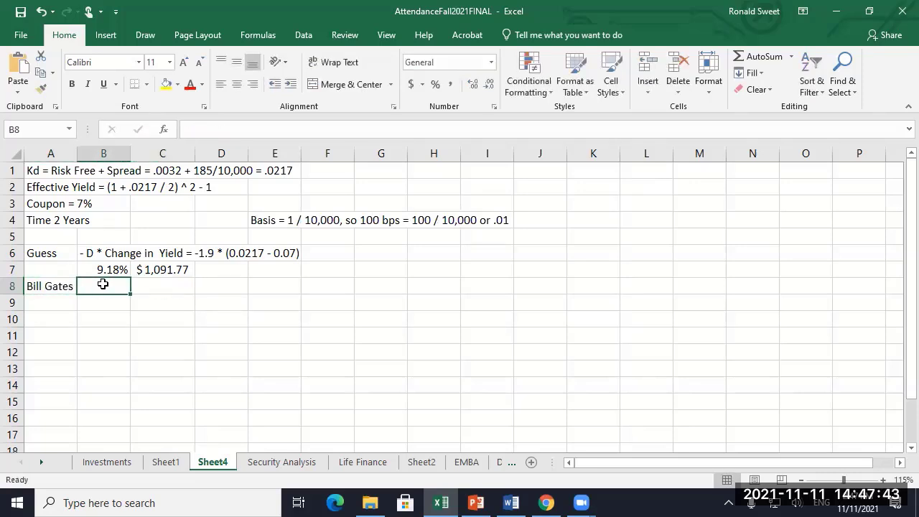
# Calculate the bond price in cell B8 with -PV(.0217/2,4,35,1000).
pyautogui.write('-pv(')
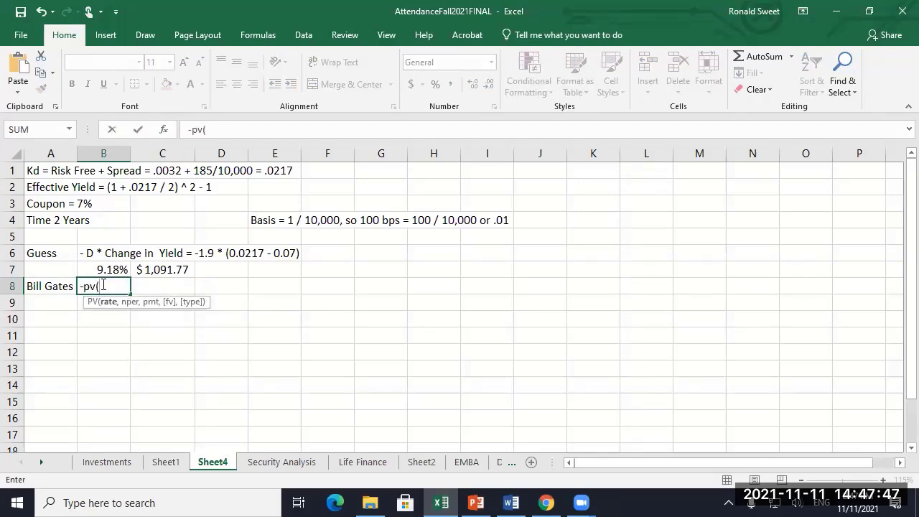
pyautogui.write('.0217/2')
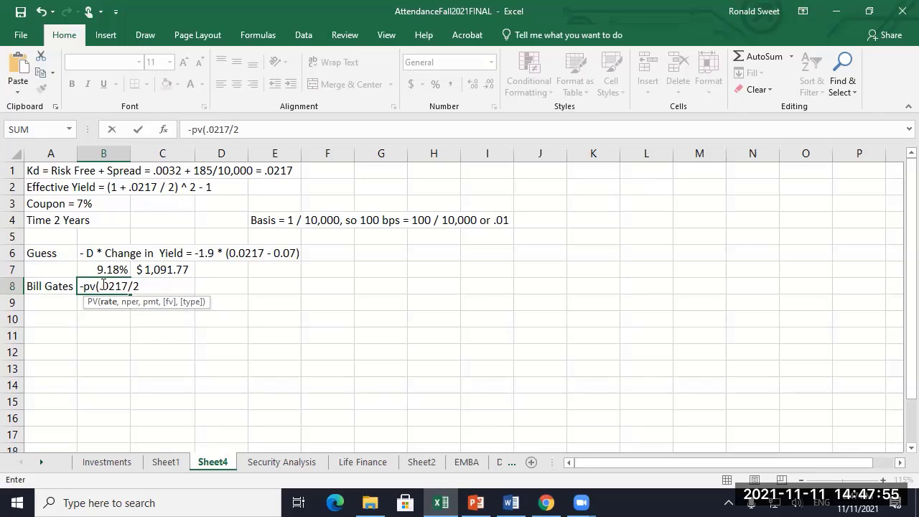
pyautogui.write(',')
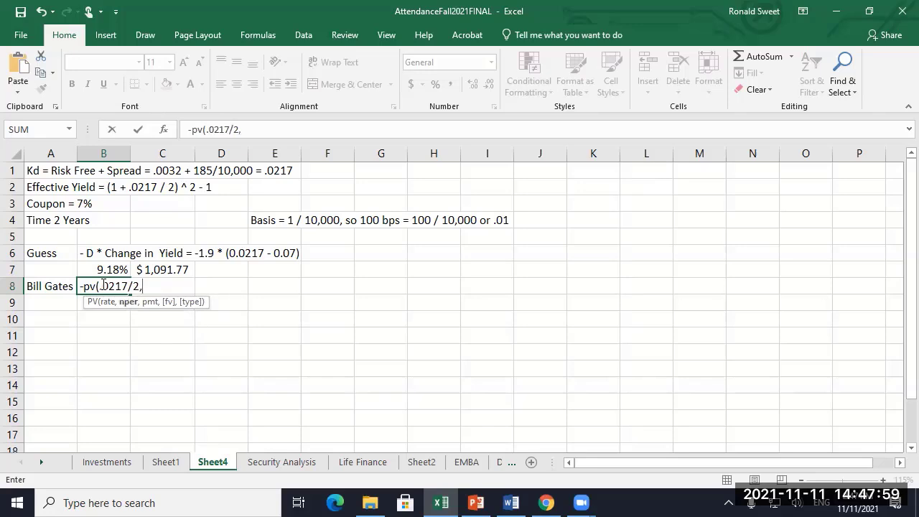
pyautogui.write('4,')
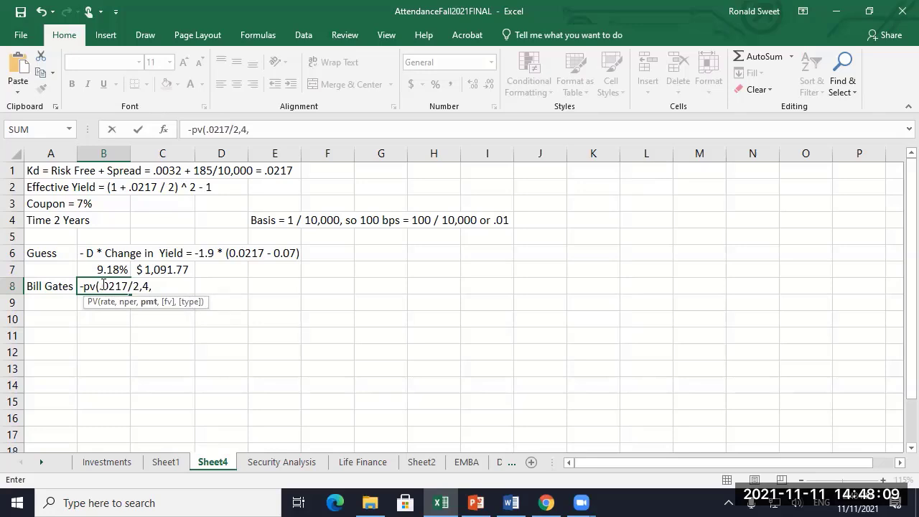
pyautogui.write('35,')
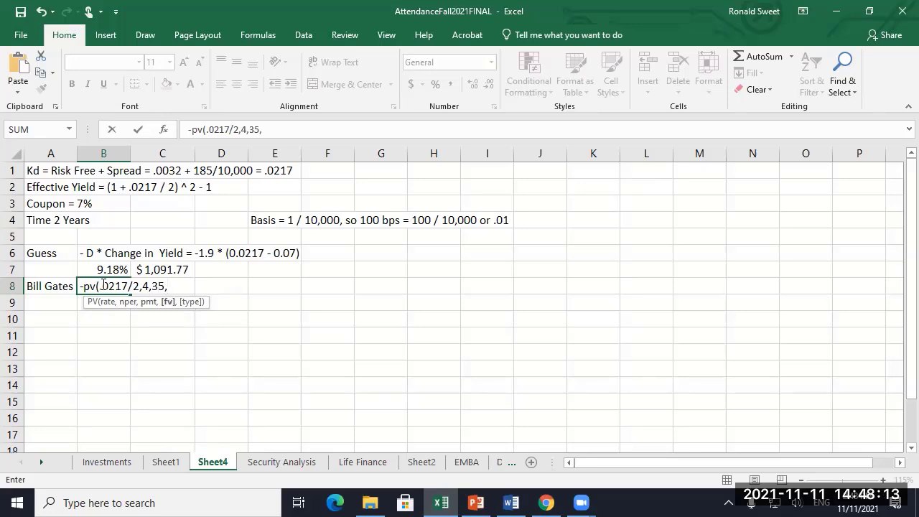
pyautogui.write('1000)')
pyautogui.press('Return')
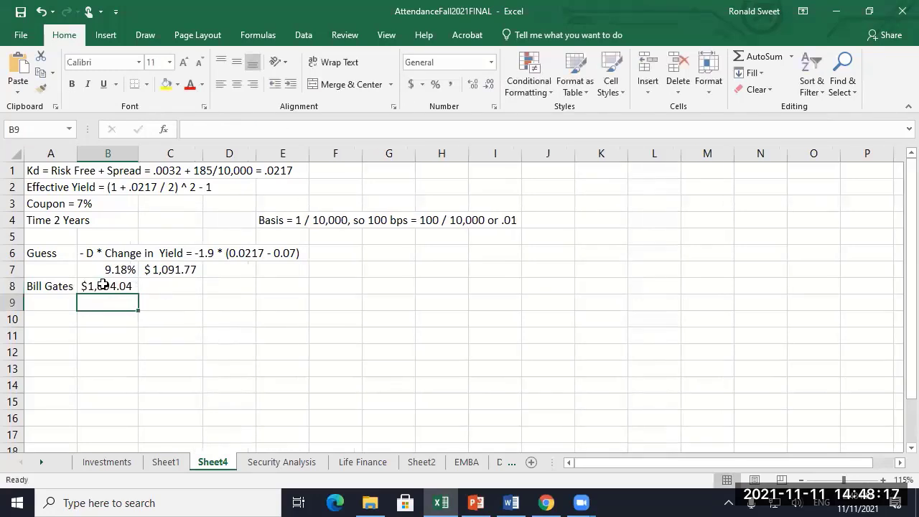
# Move the PV formula from cell B8 to C8, directly under the guessed price.
pyautogui.click(102, 285)
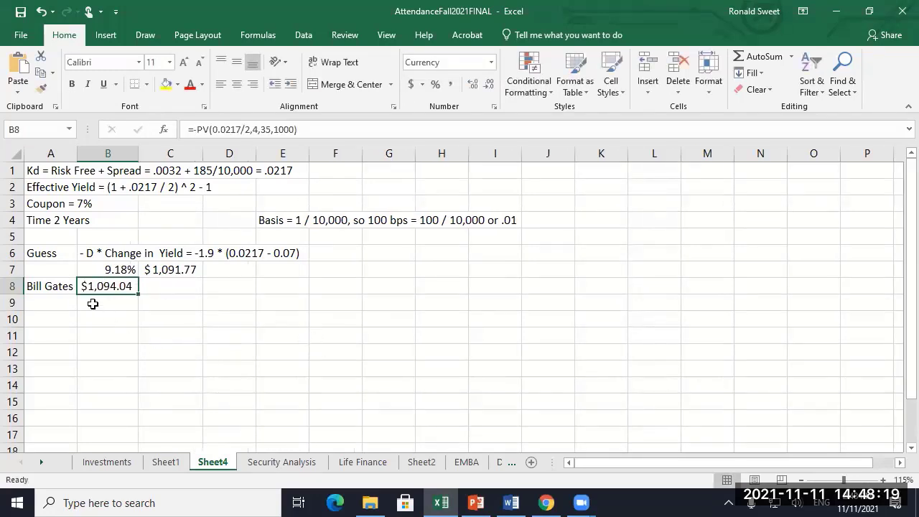
pyautogui.hotkey('ctrl', 'c')
pyautogui.press('Right')
pyautogui.hotkey('ctrl', 'v')
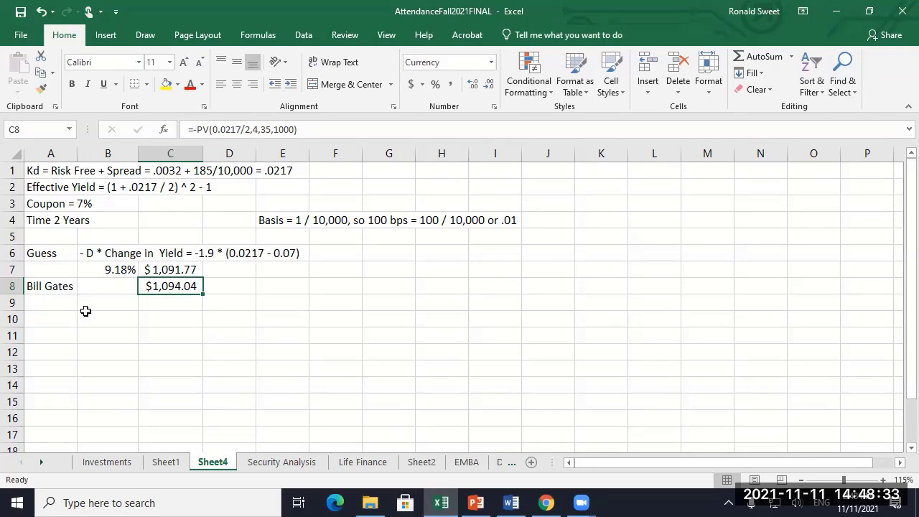
# Label cell A9 with the instructor's surname for a second pricing method.
pyautogui.press('Left')
pyautogui.press('Left')
pyautogui.press('Down')
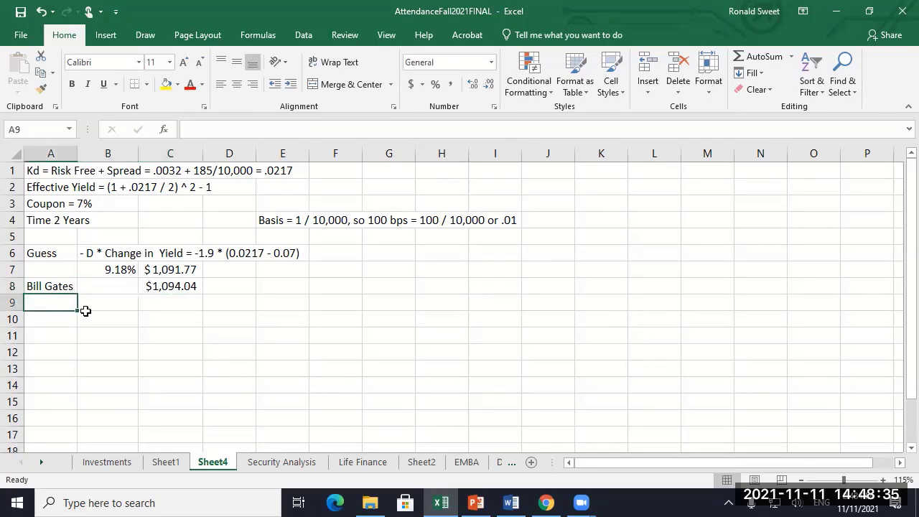
pyautogui.write('Sweet')
pyautogui.press('Right')
pyautogui.press('Right')
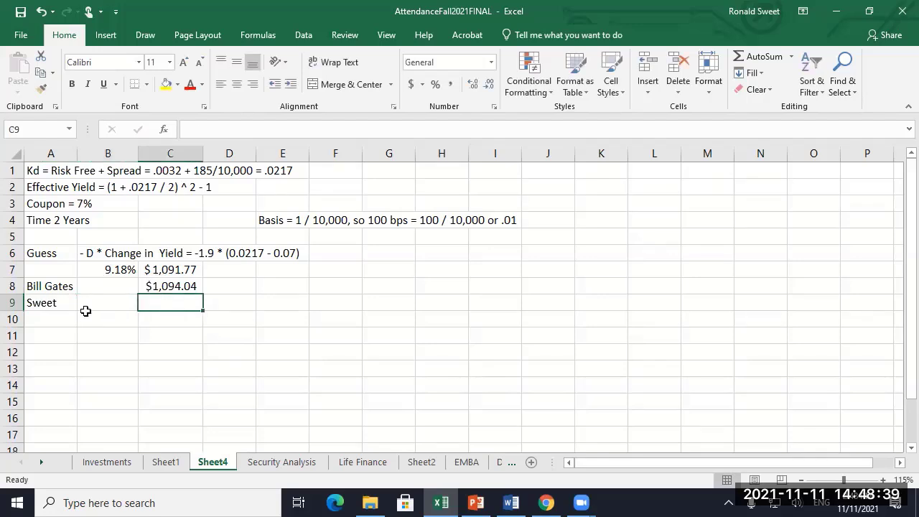
# Enter the first term of the bond price formula, 35/(.021/2), in cell C9.
pyautogui.write('+35/')
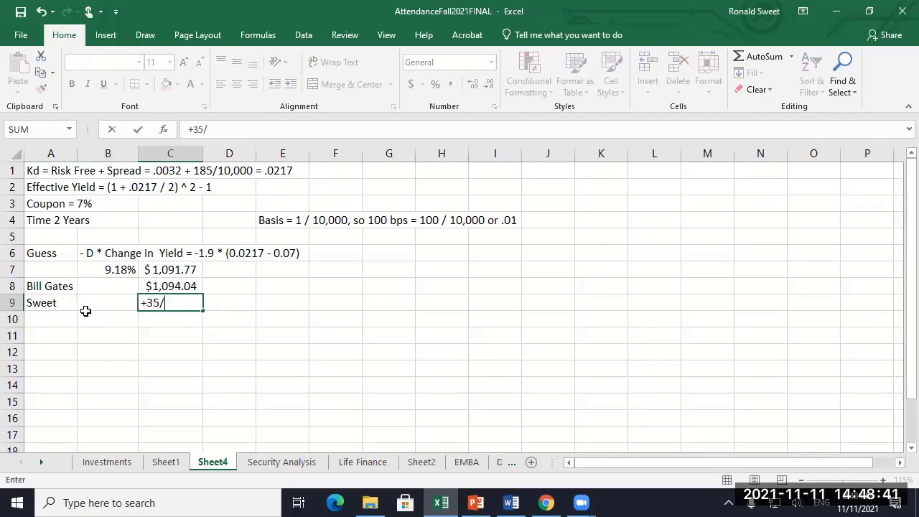
pyautogui.write('(.021/')
pyautogui.press('Down')
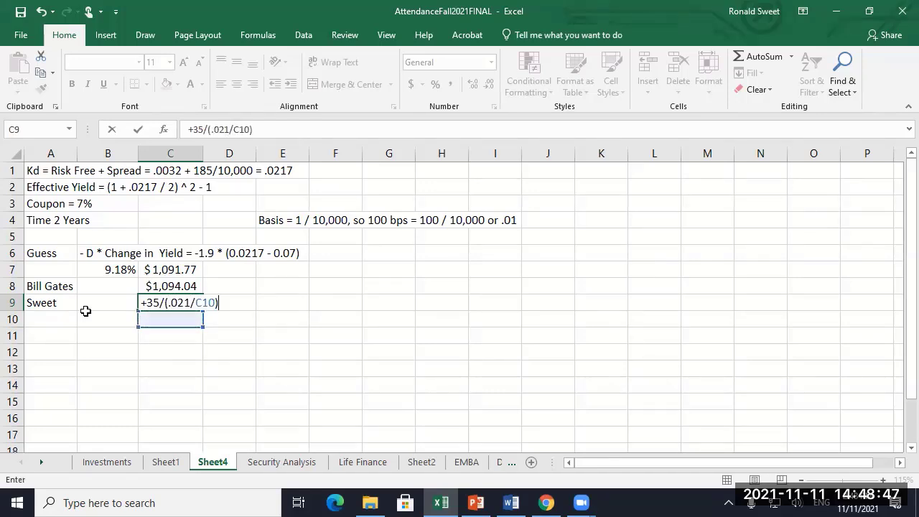
pyautogui.press('BackSpace')
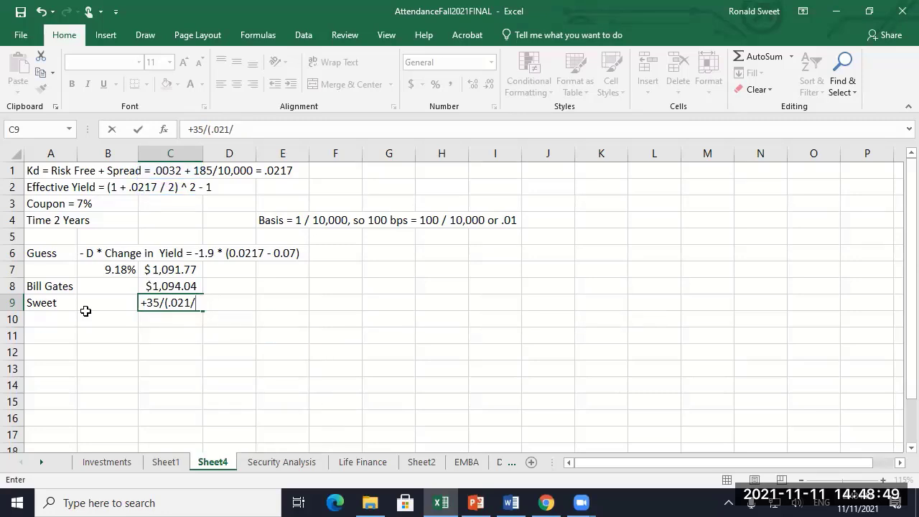
pyautogui.write('2)')
pyautogui.hotkey('ctrl', 'Return')
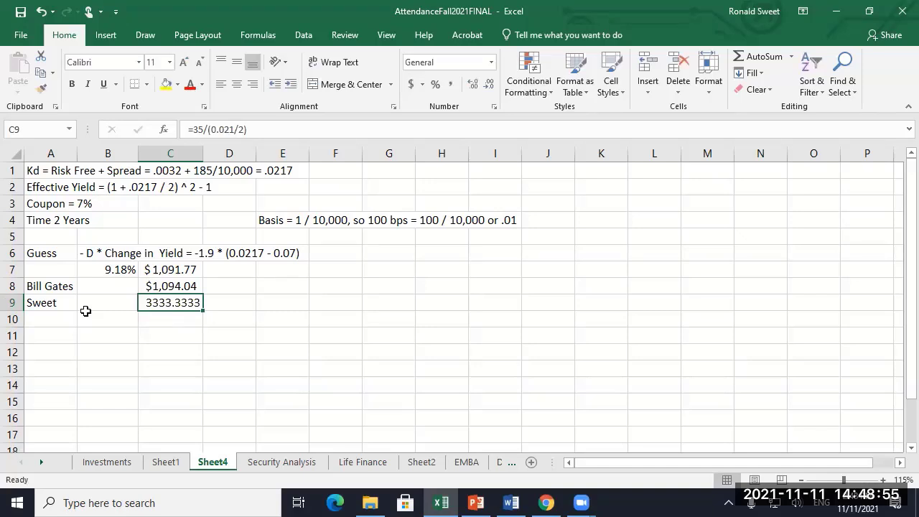
# Complete the bond price formula in cell C9 by adding the second term, +(1000-35/(.0217/2))/((1+.0217/2)^4).
pyautogui.press('F2')
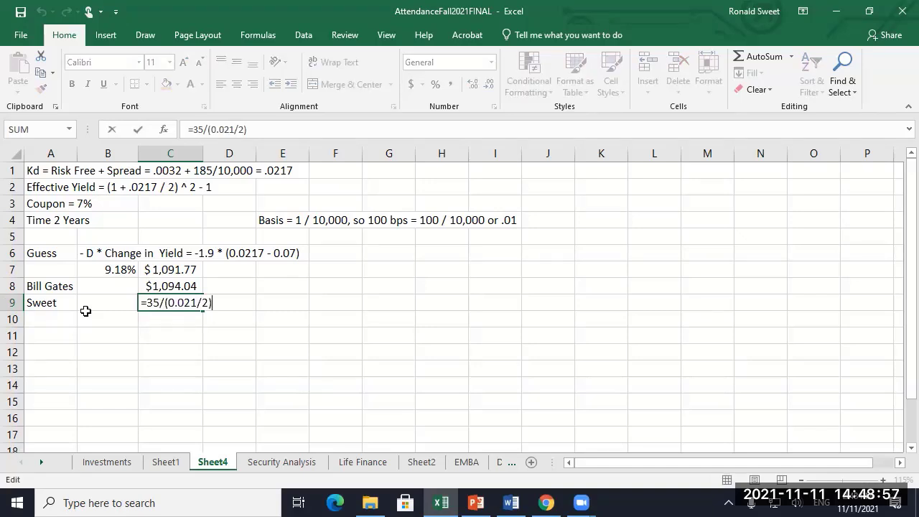
pyautogui.write('+(10')
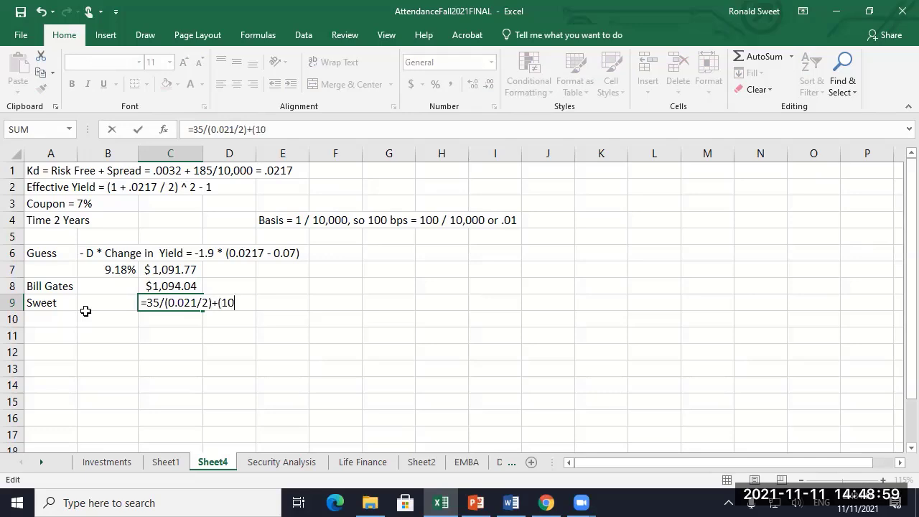
pyautogui.write('00-35')
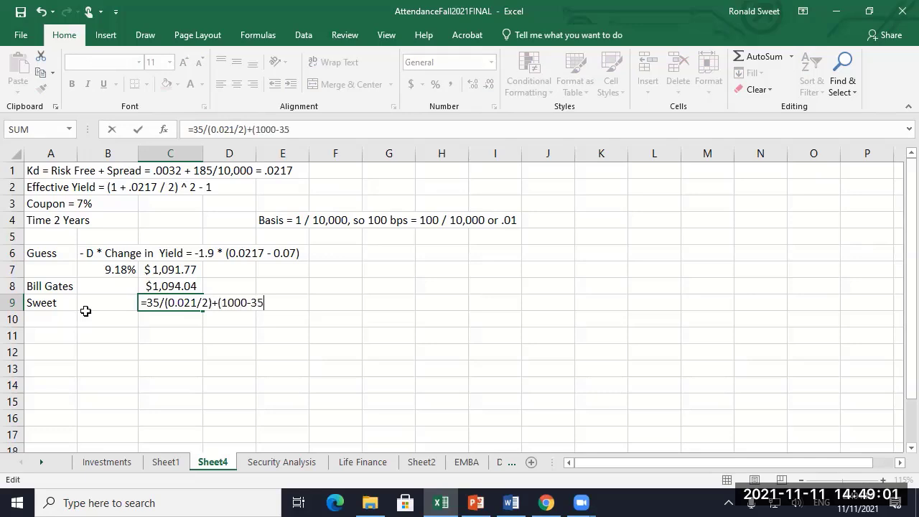
pyautogui.write('/(.0217/2))')
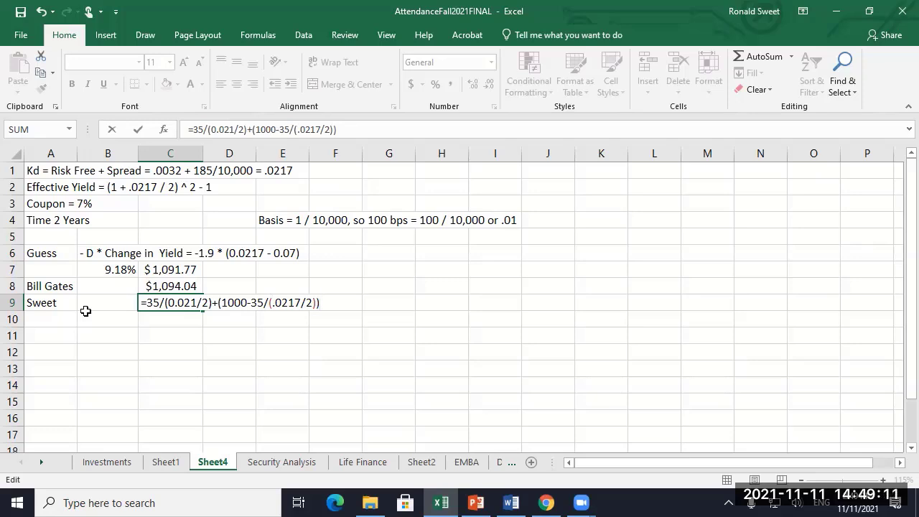
pyautogui.write('/((1+.0217/2')
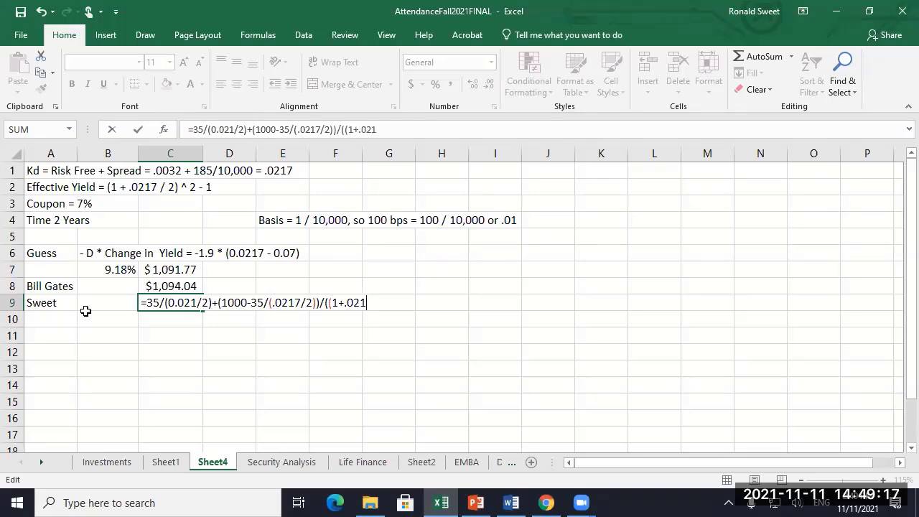
pyautogui.write(')^4)')
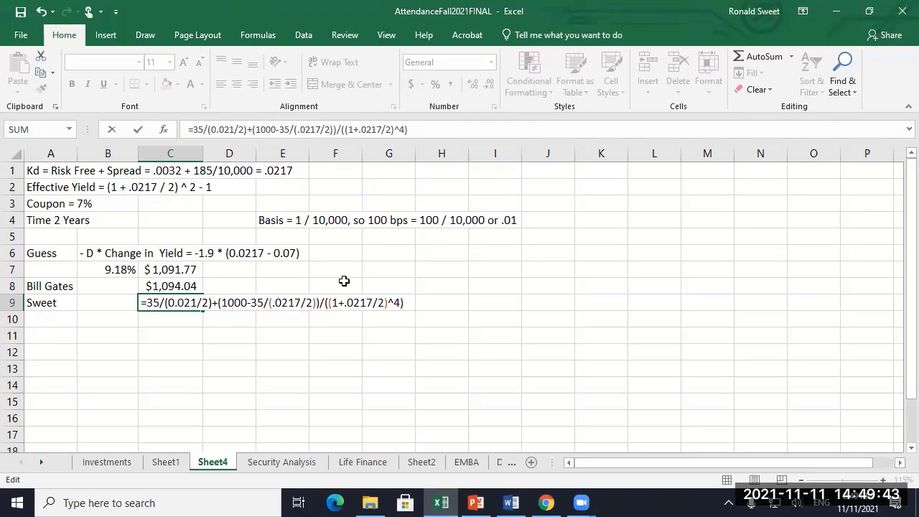
pyautogui.press('Return')
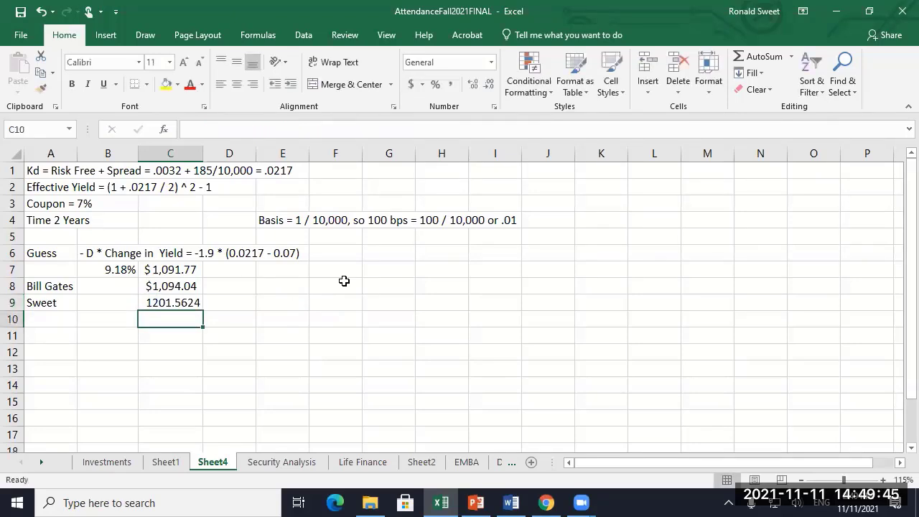
# Format cell C9 in accounting style and correct the rate in its formula's first term to 0.0217.
pyautogui.press('Up')
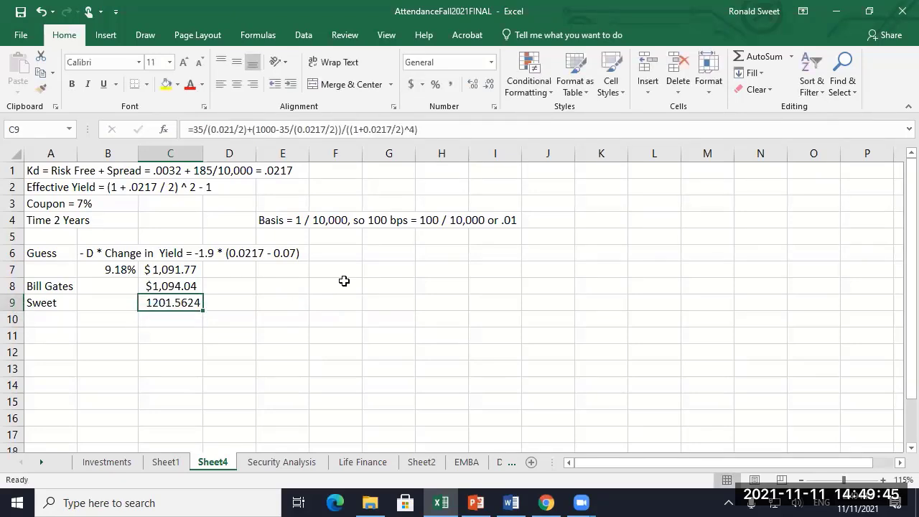
pyautogui.click(412, 84)
pyautogui.press('F2')
pyautogui.press('Home')
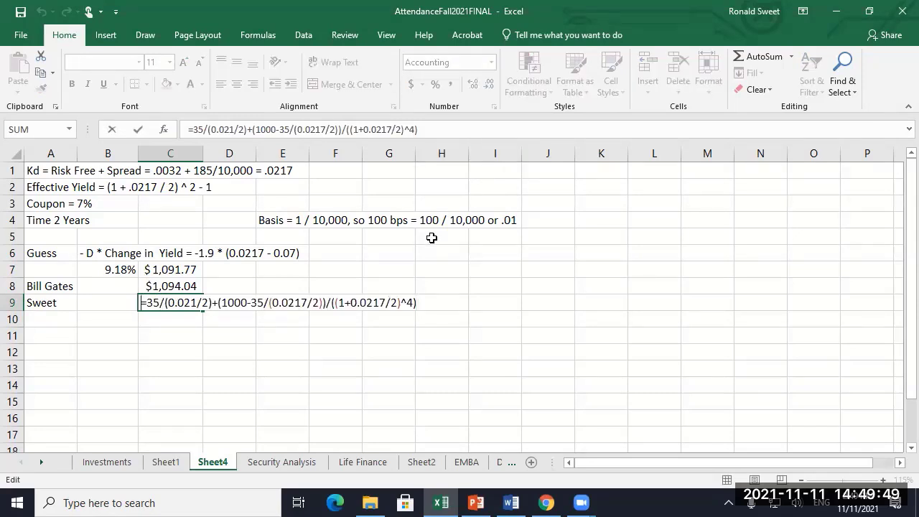
pyautogui.press('Right')
pyautogui.press('Right')
pyautogui.press('Right')
pyautogui.press('Right')
pyautogui.press('Right')
pyautogui.press('Right')
pyautogui.press('Right')
pyautogui.press('Right')
pyautogui.press('Right')
pyautogui.press('Right')
pyautogui.press('Right')
pyautogui.press('Right')
pyautogui.press('Right')
pyautogui.press('Right')
pyautogui.press('Right')
pyautogui.press('Right')
pyautogui.press('Right')
pyautogui.press('Right')
pyautogui.press('Right')
pyautogui.press('Right')
pyautogui.press('Right')
pyautogui.press('Right')
pyautogui.press('Right')
pyautogui.press('Right')
pyautogui.press('Right')
pyautogui.press('Right')
pyautogui.press('Right')
pyautogui.press('Right')
pyautogui.press('Right')
pyautogui.press('Right')
pyautogui.press('Right')
pyautogui.press('Right')
pyautogui.press('Right')
pyautogui.press('Right')
pyautogui.press('Right')
pyautogui.press('Right')
pyautogui.press('Right')
pyautogui.press('Right')
pyautogui.press('Right')
pyautogui.press('Left')
pyautogui.press('Left')
pyautogui.press('Left')
pyautogui.press('Left')
pyautogui.press('Left')
pyautogui.press('Left')
pyautogui.press('Left')
pyautogui.press('Left')
pyautogui.press('Left')
pyautogui.press('Left')
pyautogui.press('Left')
pyautogui.press('Left')
pyautogui.press('Left')
pyautogui.press('Left')
pyautogui.press('Left')
pyautogui.press('Left')
pyautogui.press('Left')
pyautogui.press('Left')
pyautogui.press('Right')
pyautogui.press('Right')
pyautogui.press('Left')
pyautogui.press('Left')
pyautogui.press('Left')
pyautogui.press('Left')
pyautogui.press('Left')
pyautogui.press('Left')
pyautogui.press('Left')
pyautogui.press('Left')
pyautogui.press('Left')
pyautogui.press('Left')
pyautogui.press('Left')
pyautogui.press('Left')
pyautogui.press('Left')
pyautogui.press('Left')
pyautogui.press('Left')
pyautogui.press('Left')
pyautogui.press('Left')
pyautogui.press('Left')
pyautogui.press('Left')
pyautogui.press('Right')
pyautogui.write('7')
pyautogui.press('Return')
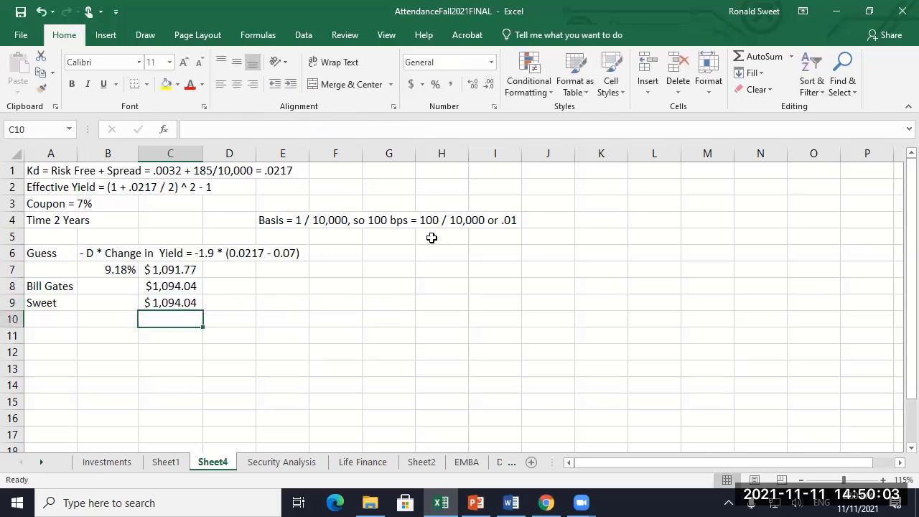
# Review the closed-form price formula in cell C9 and copy it to C10.
pyautogui.press('Up')
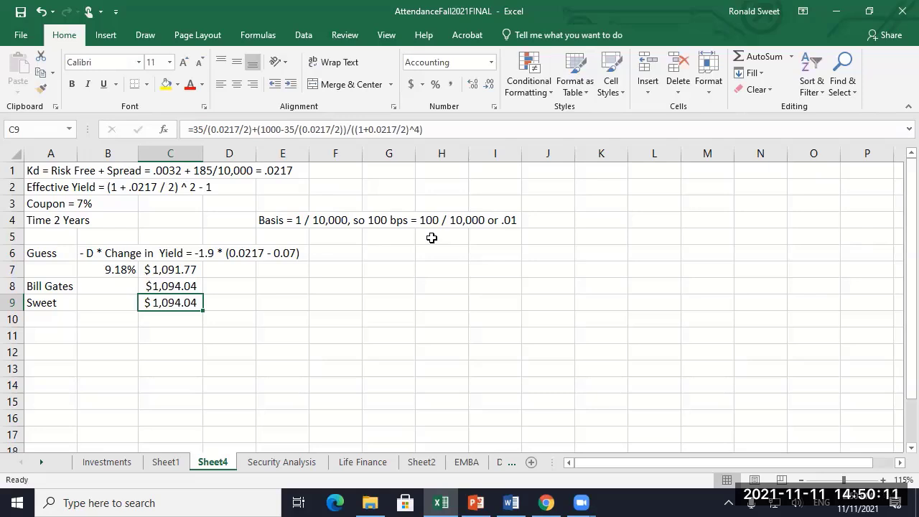
pyautogui.press('F2')
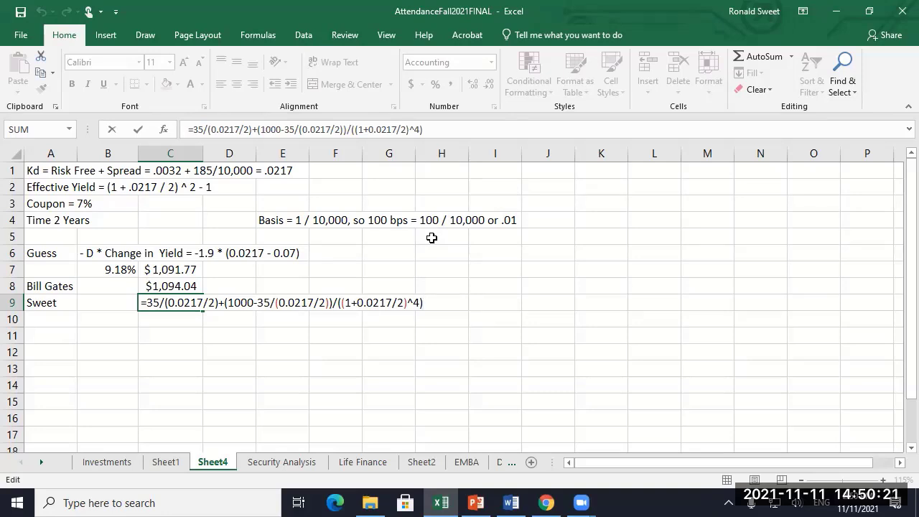
pyautogui.press('Return')
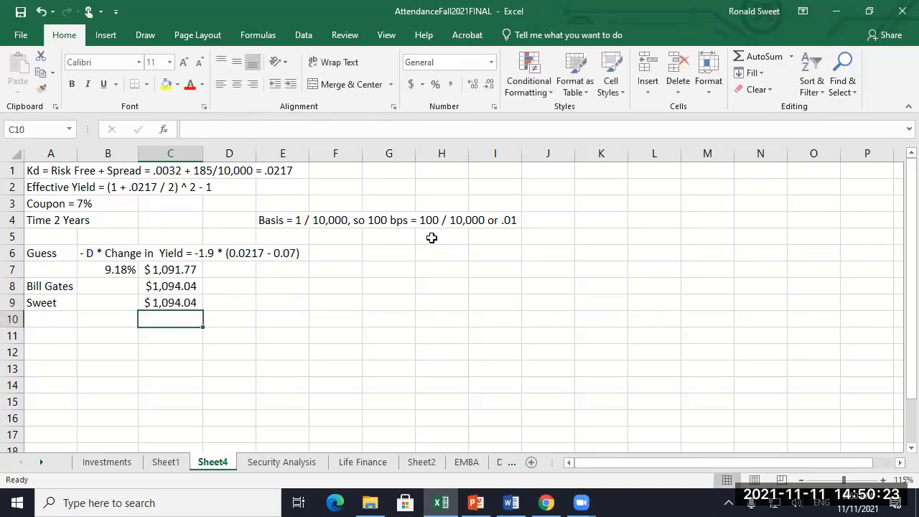
pyautogui.press('Up')
pyautogui.hotkey('ctrl', 'c')
pyautogui.press('Down')
pyautogui.hotkey('ctrl', 'v')
# Remove the 1000 face value from the formula in cell C10 and format the cell in comma style without a currency symbol.
pyautogui.press('F2')
pyautogui.press('Home')
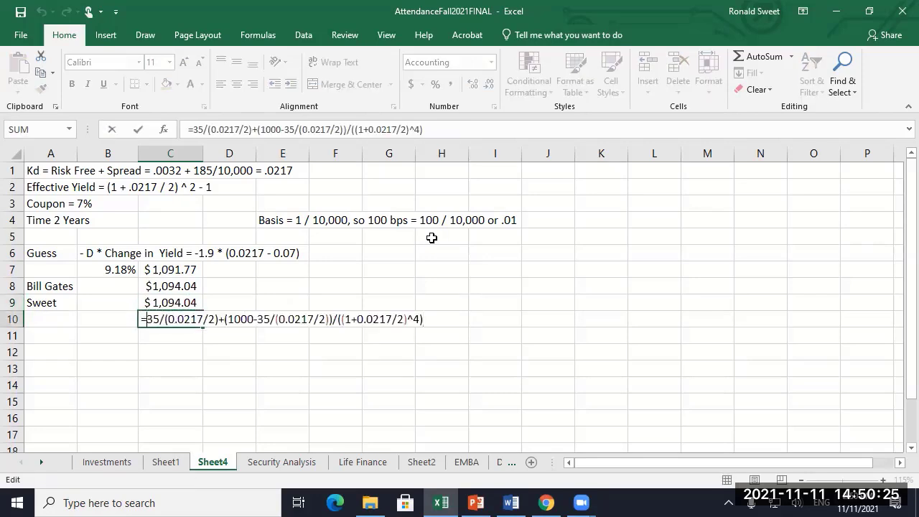
pyautogui.press('Right')
pyautogui.press('Right')
pyautogui.press('Right')
pyautogui.press('Right')
pyautogui.press('Right')
pyautogui.press('Right')
pyautogui.press('Right')
pyautogui.press('Right')
pyautogui.press('Right')
pyautogui.press('Right')
pyautogui.press('Right')
pyautogui.press('Right')
pyautogui.press('Right')
pyautogui.press('Right')
pyautogui.press('Right')
pyautogui.press('Right')
pyautogui.press('Right')
pyautogui.press('BackSpace')
pyautogui.press('Delete')
pyautogui.press('Delete')
pyautogui.press('Delete')
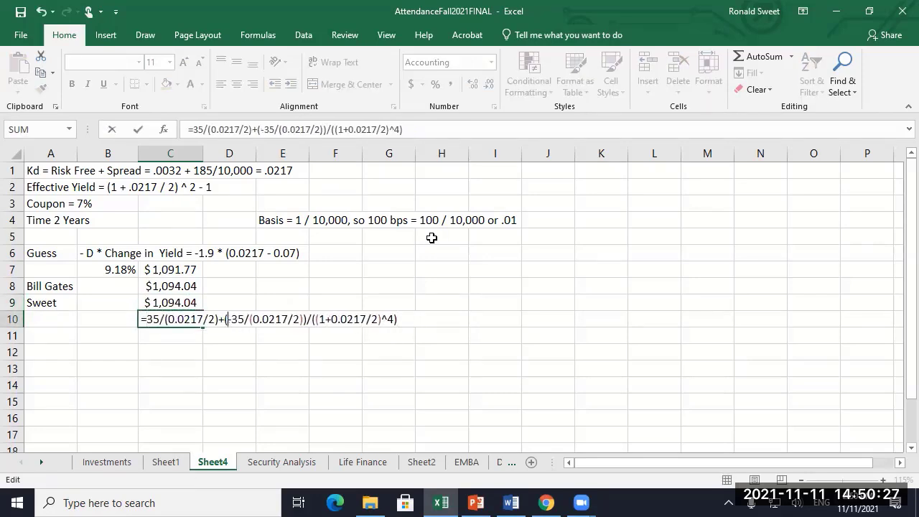
pyautogui.press('Return')
pyautogui.press('Up')
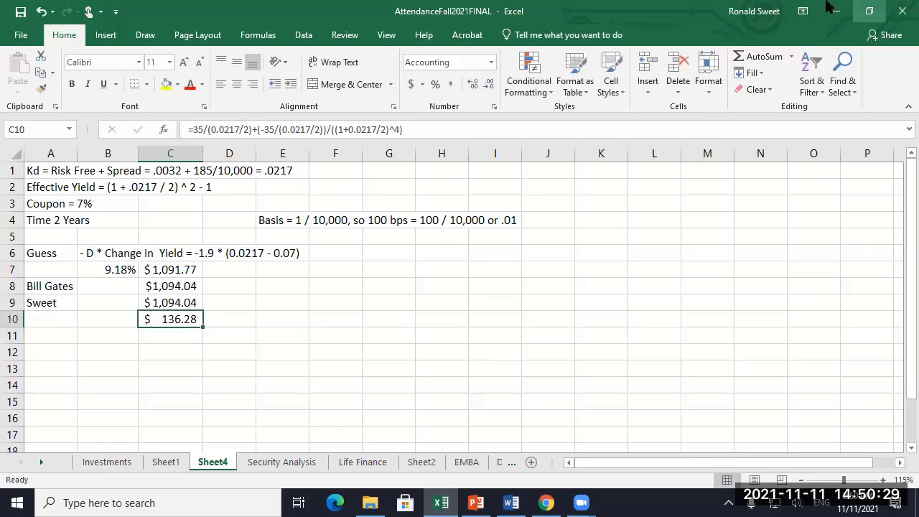
pyautogui.click(450, 84)
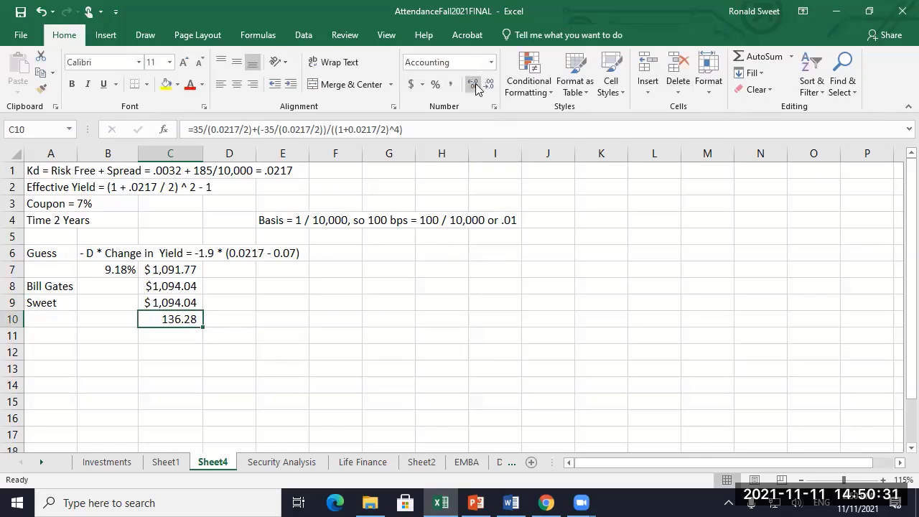
# Replace both 35 coupon amounts in C10's formula with 1, giving =1/(0.0217/2)+(-1/(0.0217/2))/((1+0.0217/2)^4).
pyautogui.press('F2')
pyautogui.press('Home')
pyautogui.press('Right')
pyautogui.press('Delete')
pyautogui.press('Delete')
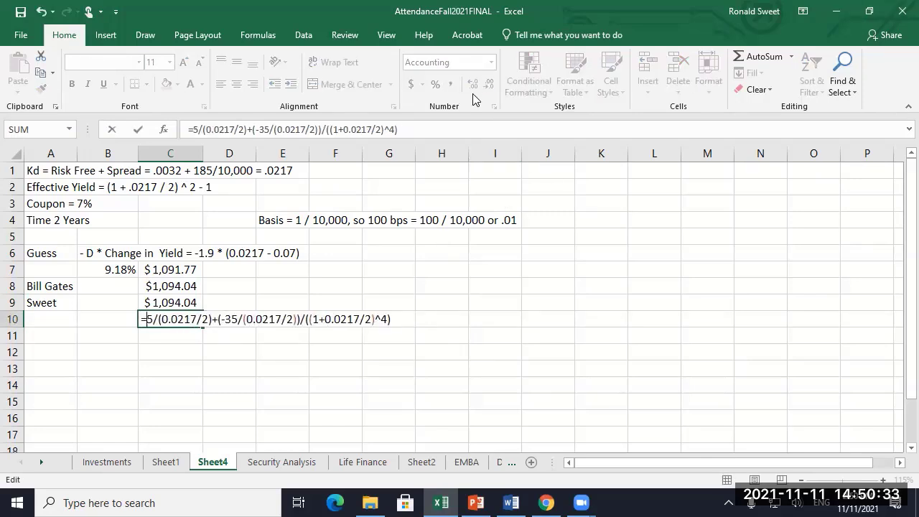
pyautogui.write('1')
pyautogui.press('Left')
pyautogui.press('Left')
pyautogui.press('Left')
pyautogui.press('Left')
pyautogui.press('Left')
pyautogui.press('Left')
pyautogui.press('Left')
pyautogui.press('Left')
pyautogui.press('Left')
pyautogui.press('Left')
pyautogui.press('Left')
pyautogui.press('Left')
pyautogui.press('Left')
pyautogui.press('Left')
pyautogui.press('Left')
pyautogui.press('Left')
pyautogui.press('Left')
pyautogui.press('Left')
pyautogui.press('Left')
pyautogui.press('Left')
pyautogui.press('Delete')
pyautogui.press('Delete')
pyautogui.write('1')
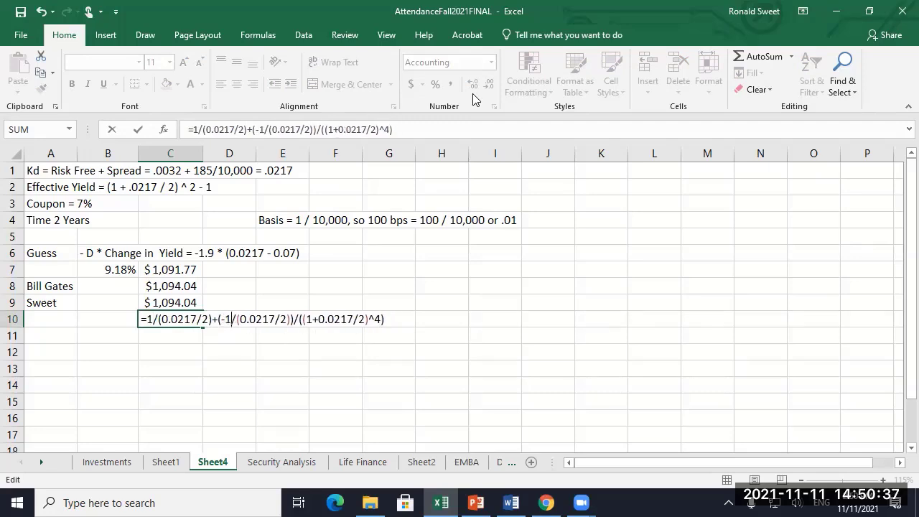
pyautogui.press('Return')
# Check the formula in cell C10 and display its value with four decimal places.
pyautogui.press('Up')
pyautogui.press('F2')
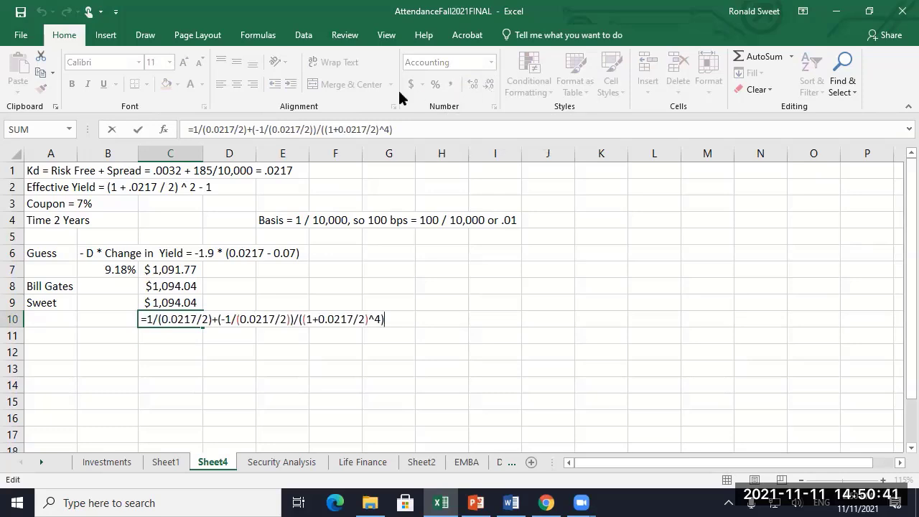
pyautogui.press('Escape')
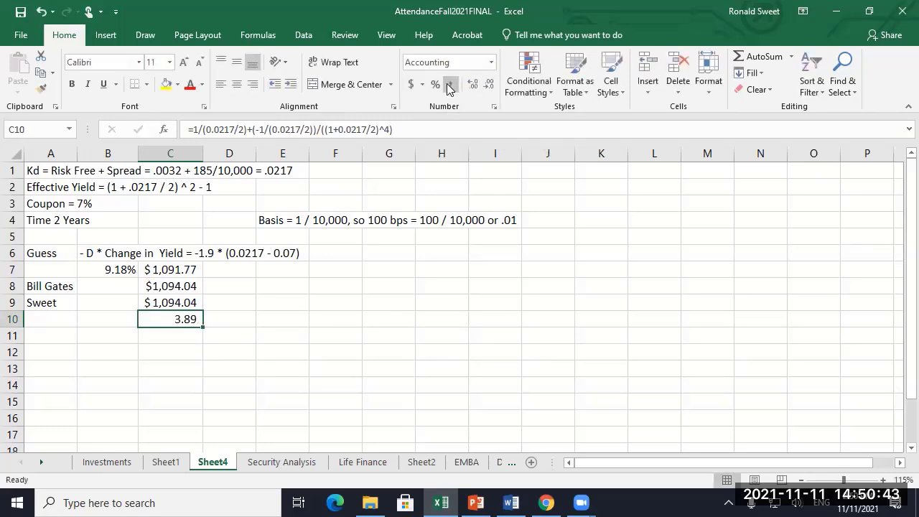
pyautogui.click(473, 87)
pyautogui.click(472, 87)
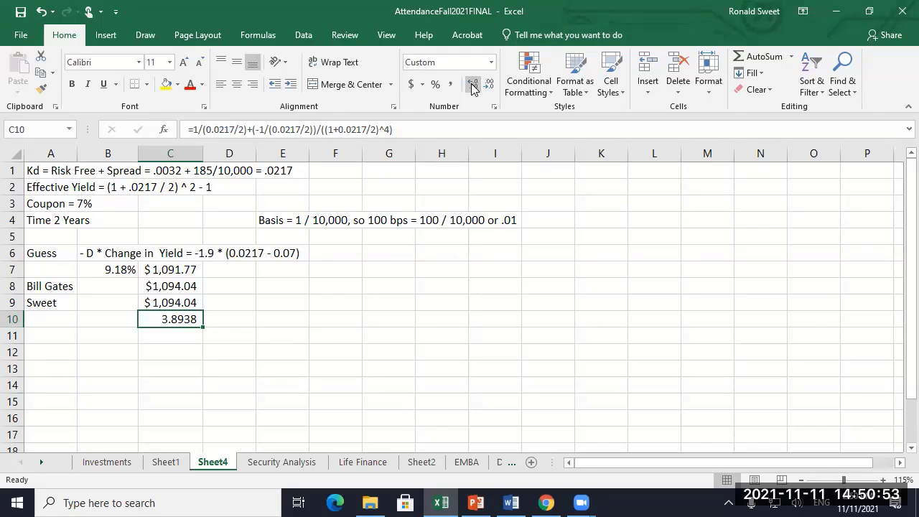
# Clear the annuity factor formula from cell C10.
pyautogui.press('Delete')
pyautogui.press('Up')
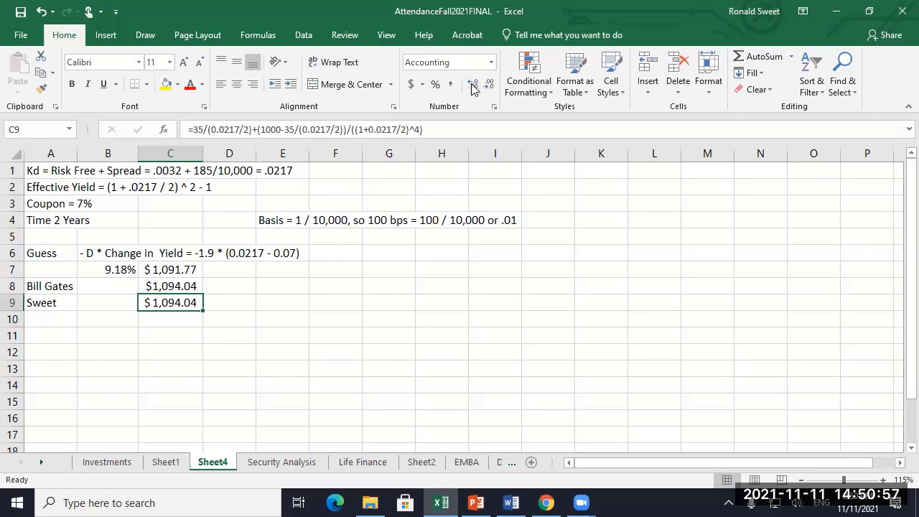
pyautogui.click(310, 286)
pyautogui.keyDown('ctrl'); pyautogui.scroll(3, 307, 287); pyautogui.keyUp('ctrl')
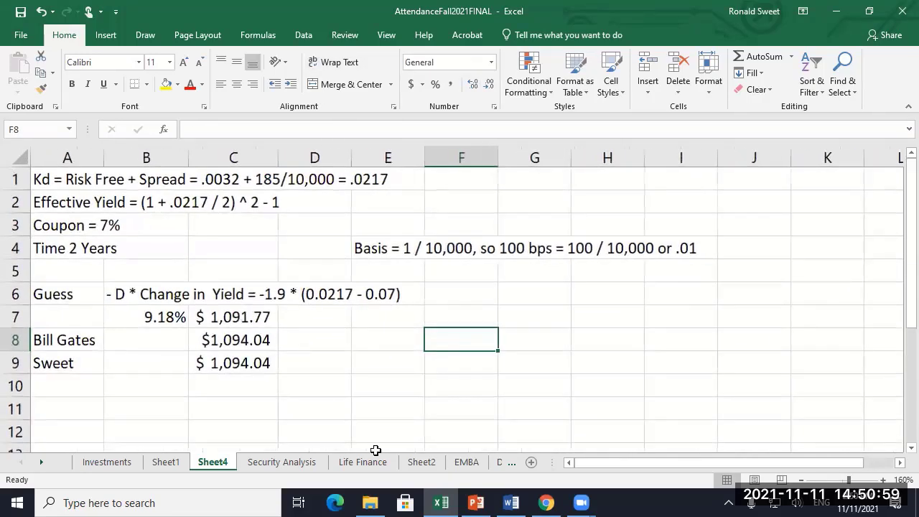
pyautogui.moveTo(583, 501)
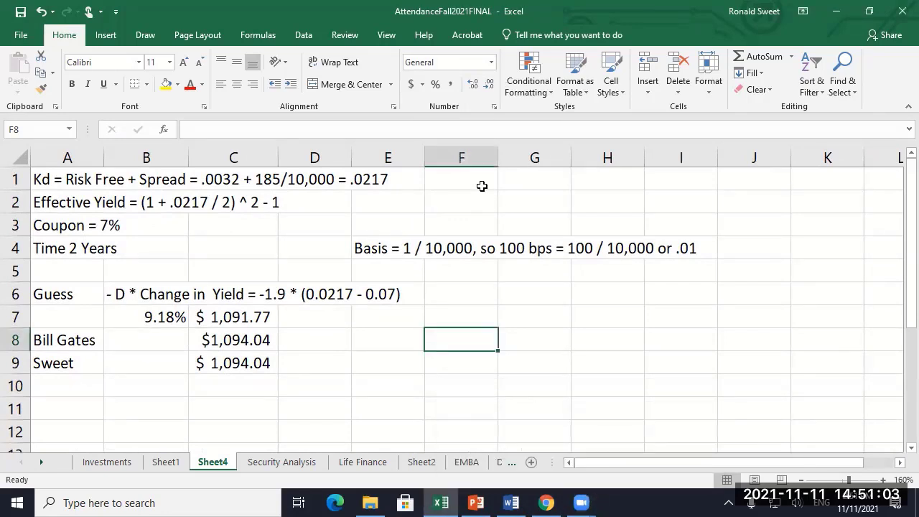
pyautogui.click(81, 406)
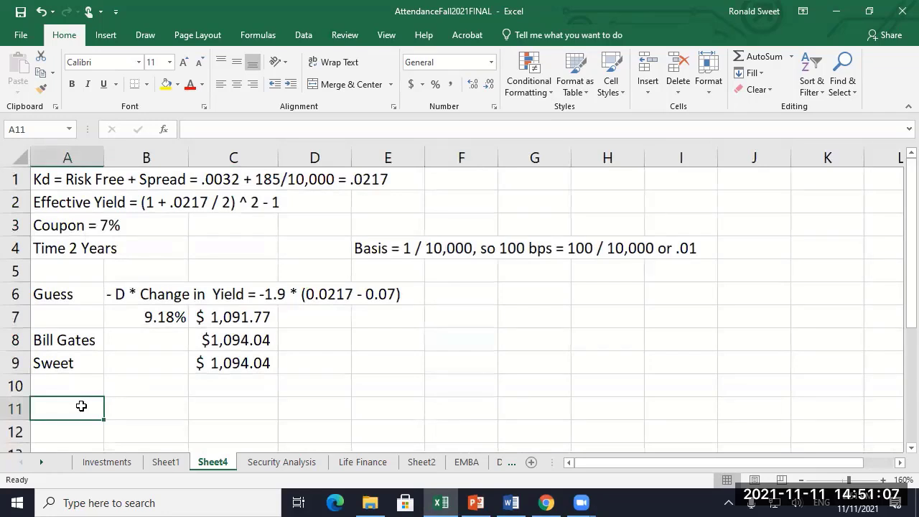
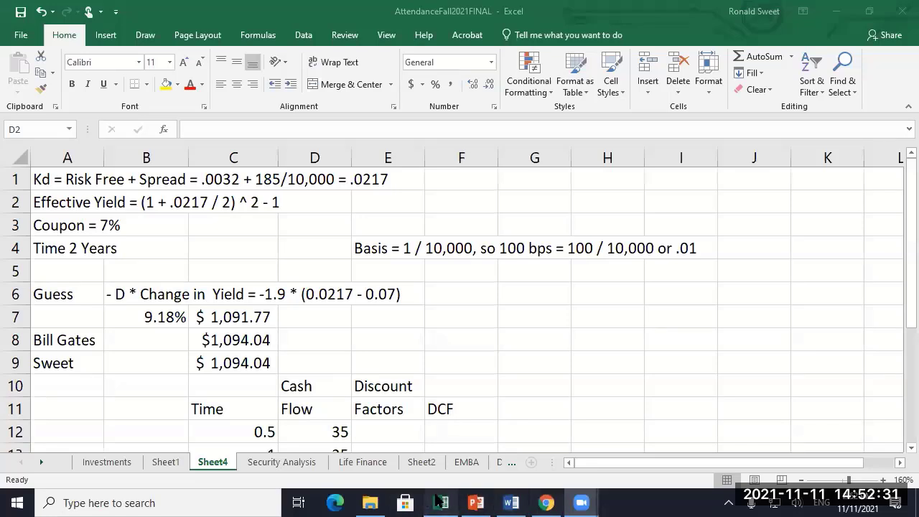
# Calculate the effective yield in cell E2 as (1+.0217/2)^2-1 and format it as a percentage with two decimal places.
pyautogui.click(440, 502)
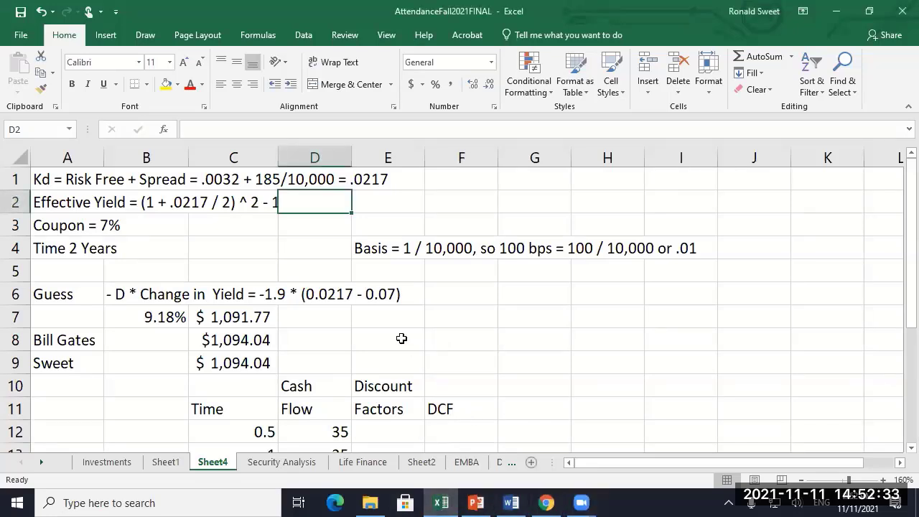
pyautogui.click(377, 205)
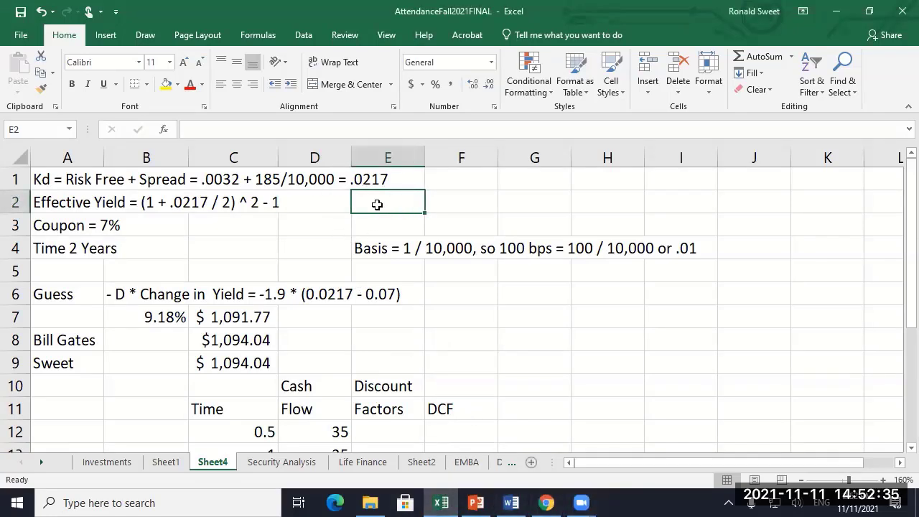
pyautogui.write('+')
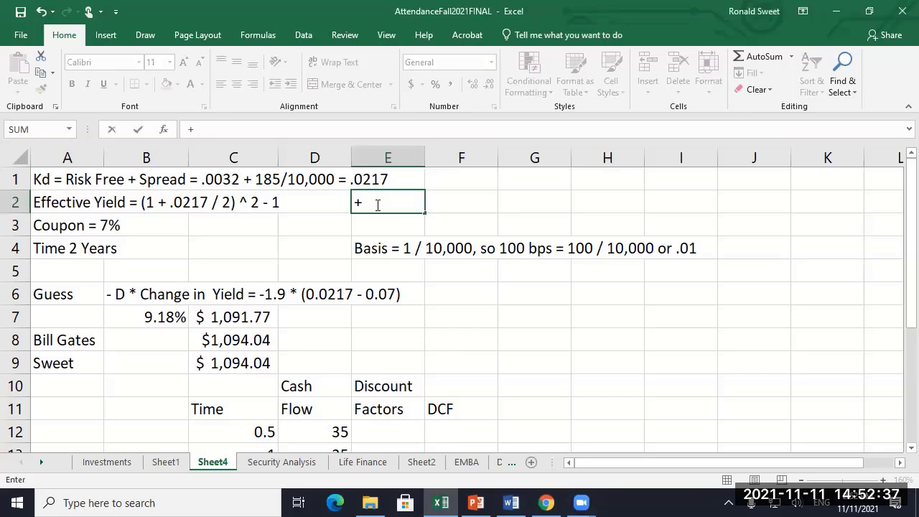
pyautogui.write('(1+.021')
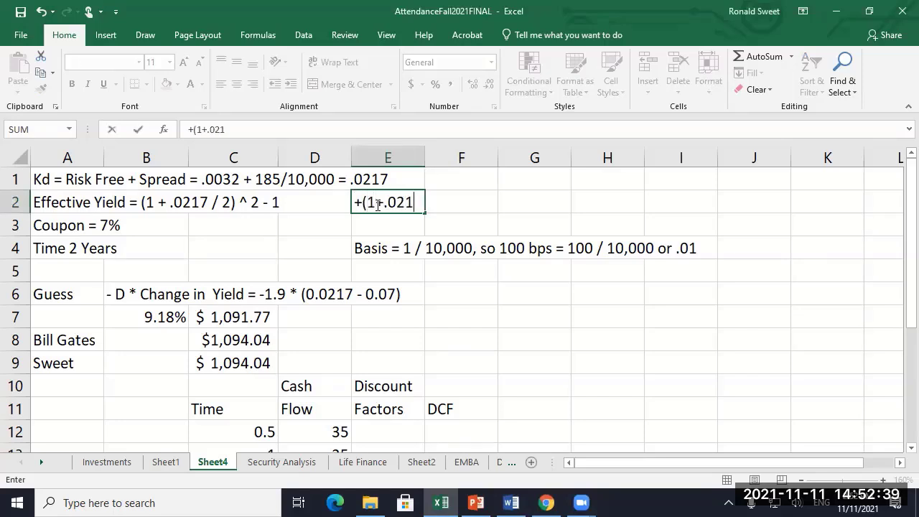
pyautogui.write('7/2)^2-1')
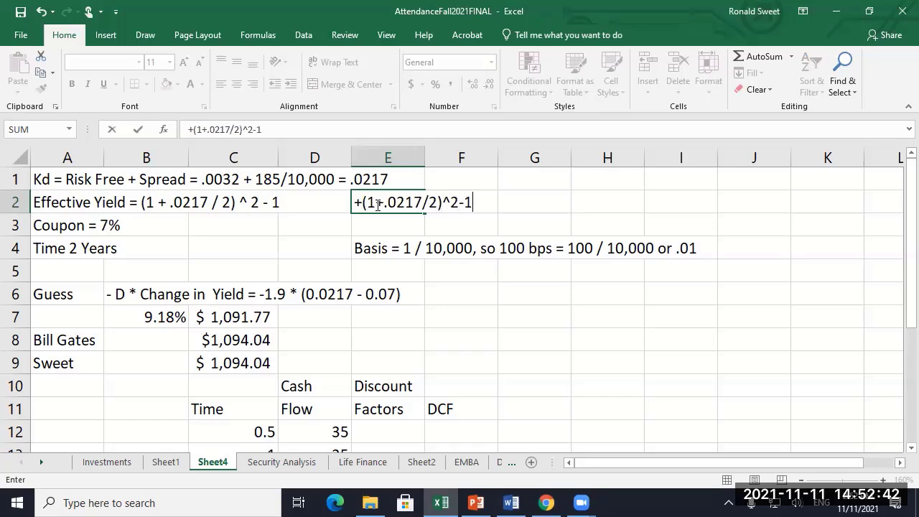
pyautogui.hotkey('ctrl', 'Return')
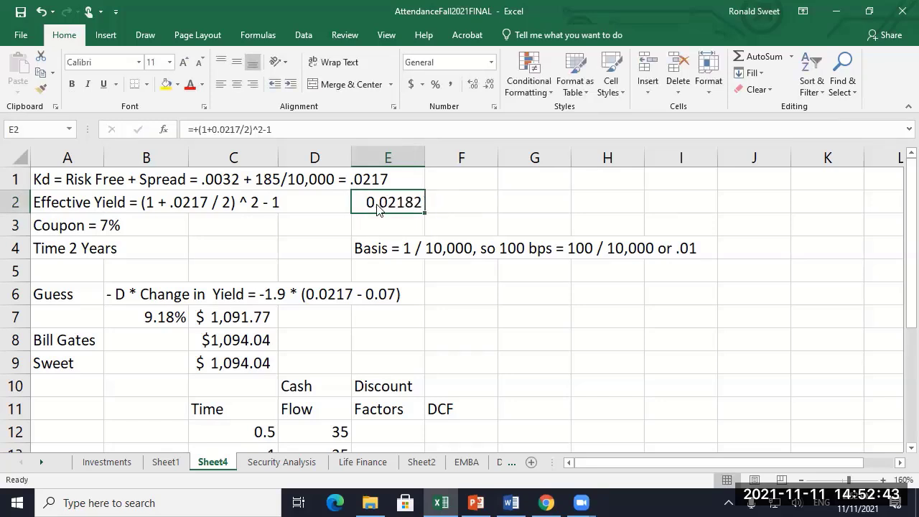
pyautogui.click(434, 84)
pyautogui.click(472, 84)
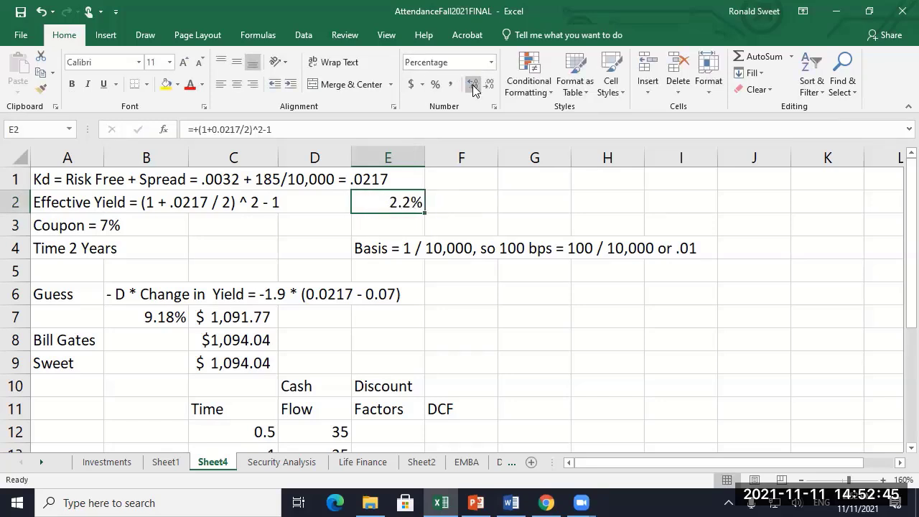
pyautogui.click(472, 84)
# Enter the first discount factor in cell E12 as 1/((1+$E$2)^C12), with an absolute reference to the effective yield.
pyautogui.click(399, 429)
pyautogui.write('+1/((1+')
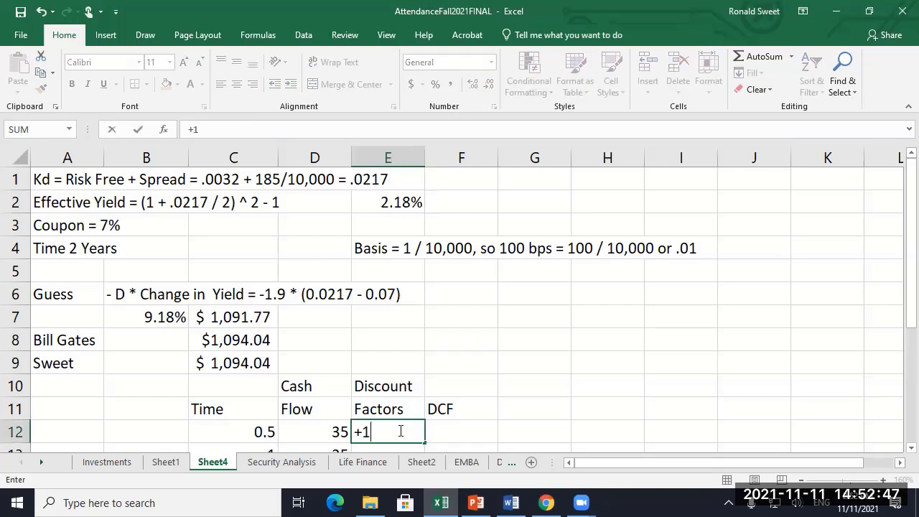
pyautogui.press('Up')
pyautogui.press('Up')
pyautogui.press('Up')
pyautogui.press('Up')
pyautogui.press('Up')
pyautogui.press('Up')
pyautogui.press('Up')
pyautogui.press('Up')
pyautogui.press('Up')
pyautogui.press('Up')
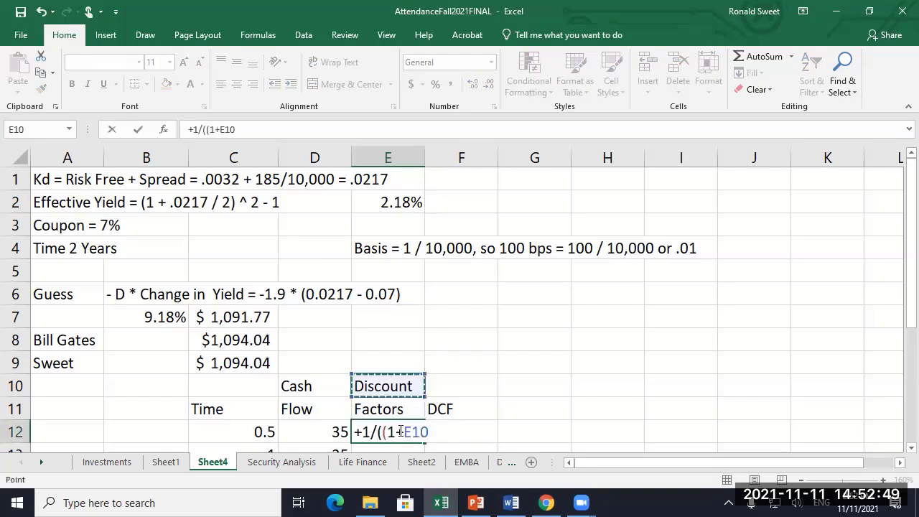
pyautogui.press('F4')
pyautogui.write(')^')
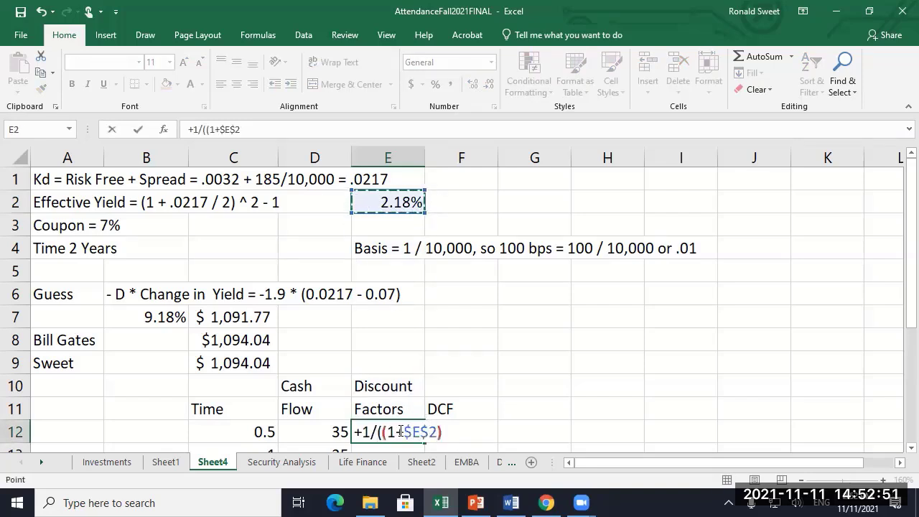
pyautogui.press('Left')
pyautogui.press('Left')
pyautogui.press('Return')
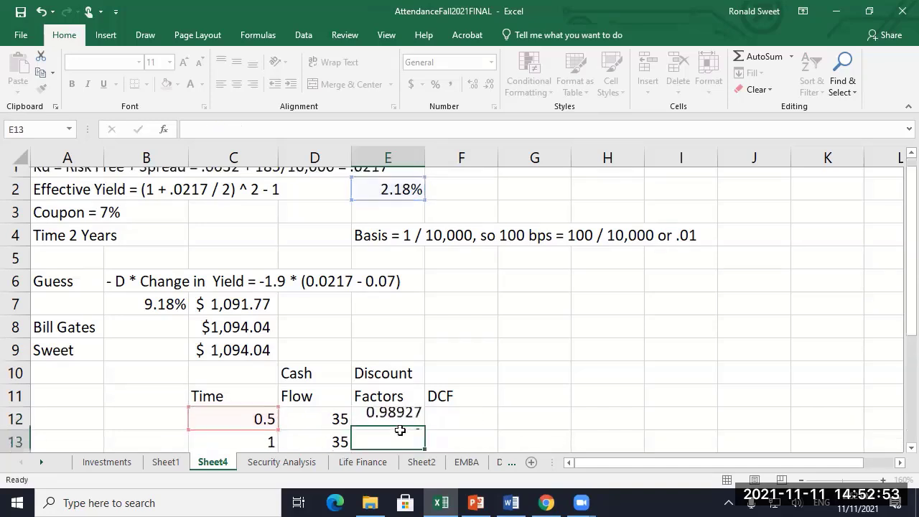
# Fill the discount factor formula down to E15 and format the factors in comma style with four decimal places.
pyautogui.press('Up')
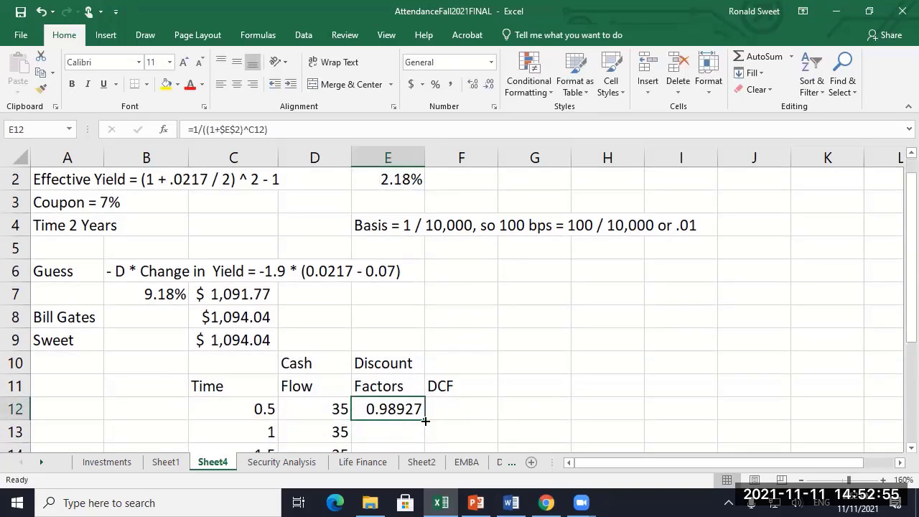
pyautogui.doubleClick(425, 422)
pyautogui.click(450, 84)
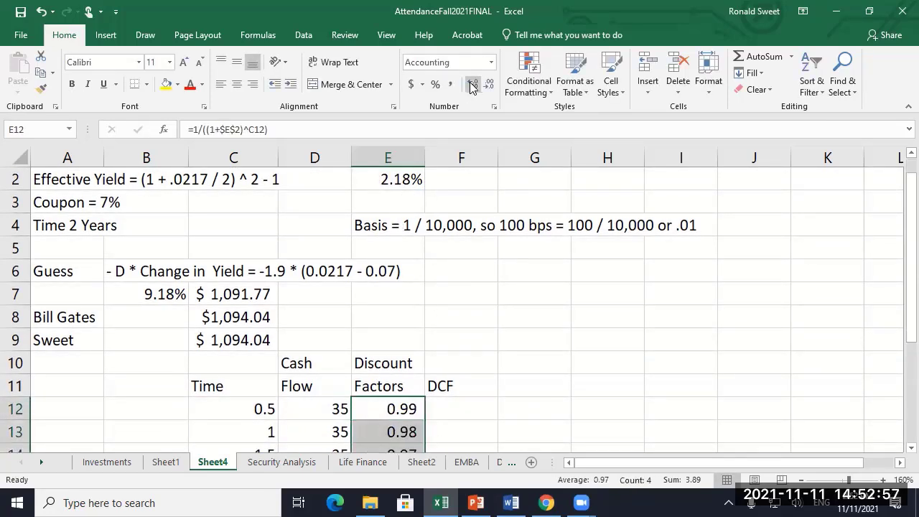
pyautogui.click(471, 85)
pyautogui.click(470, 85)
# Calculate the first discounted cash flow in F12 by multiplying cash flow D12 by discount factor E12.
pyautogui.scroll(-1, 427, 395)
pyautogui.click(445, 336)
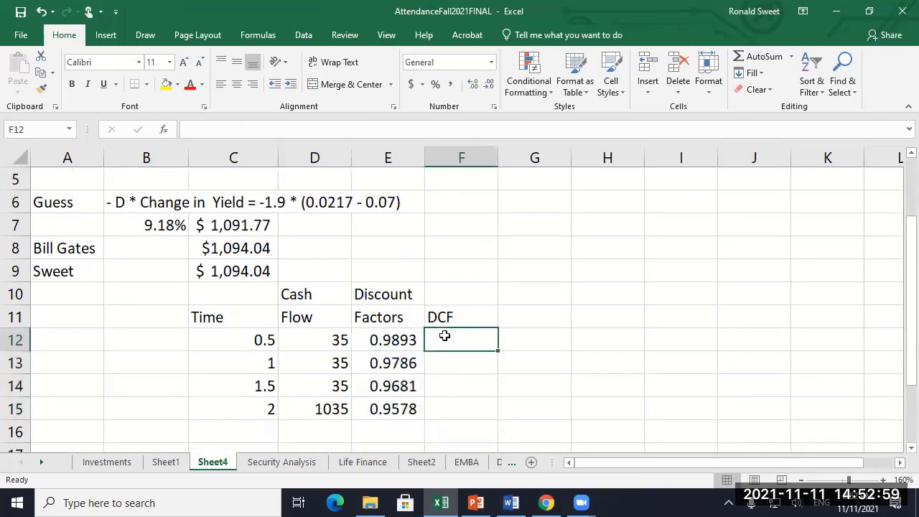
pyautogui.write('=')
pyautogui.press('Left')
pyautogui.press('Left')
pyautogui.write('*')
pyautogui.press('Left')
pyautogui.press('Return')
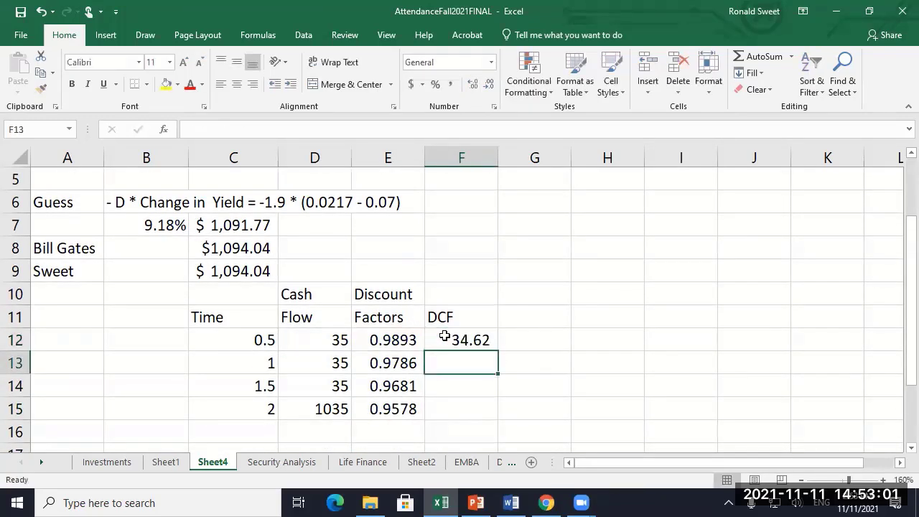
# Copy the discounted cash flow formula from F12 down through F15.
pyautogui.click(444, 336)
pyautogui.hotkey('ctrl', 'c')
pyautogui.hotkey('shift', 'Down')
pyautogui.hotkey('shift', 'Down')
pyautogui.hotkey('shift', 'Down')
pyautogui.press('Return')
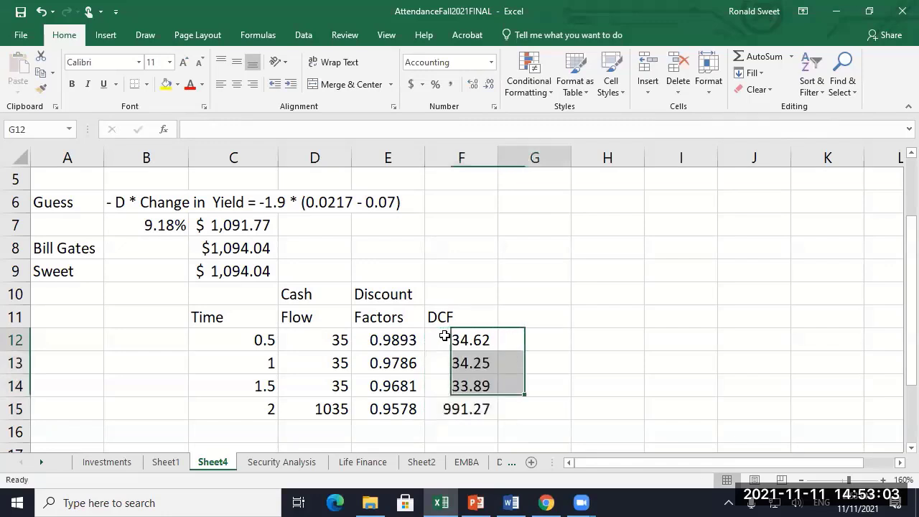
# Total the discounted cash flows in cell F16 with SUM over F12:F15.
pyautogui.click(444, 335)
pyautogui.press('Down')
pyautogui.press('Down')
pyautogui.press('Down')
pyautogui.press('Down')
pyautogui.press('Down')
pyautogui.press('Down')
pyautogui.press('Up')
pyautogui.press('Up')
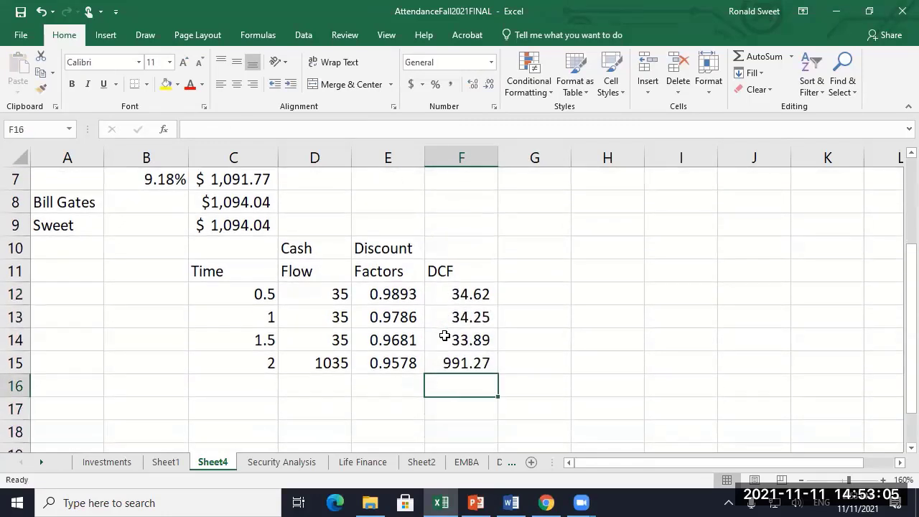
pyautogui.write('=sum(')
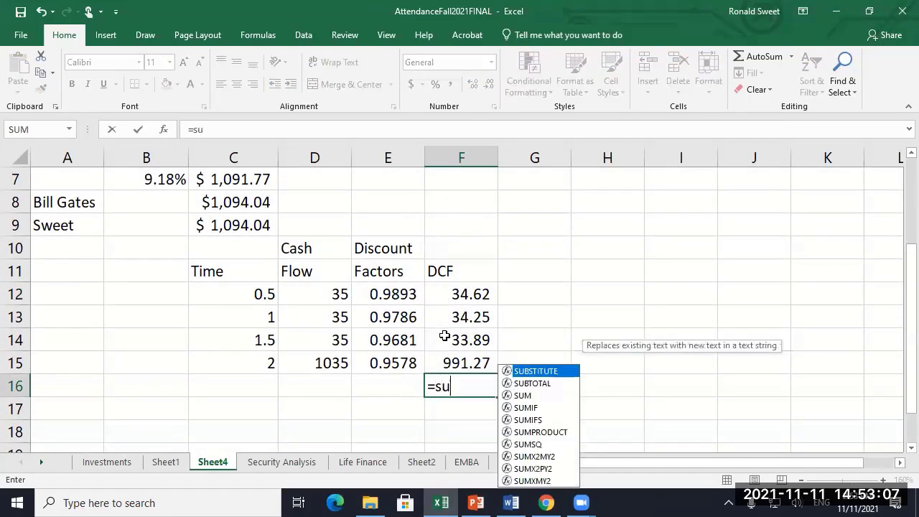
pyautogui.press('Up')
pyautogui.hotkey('shift', 'Up')
pyautogui.hotkey('shift', 'Up')
pyautogui.hotkey('shift', 'Up')
pyautogui.hotkey('shift', 'Up')
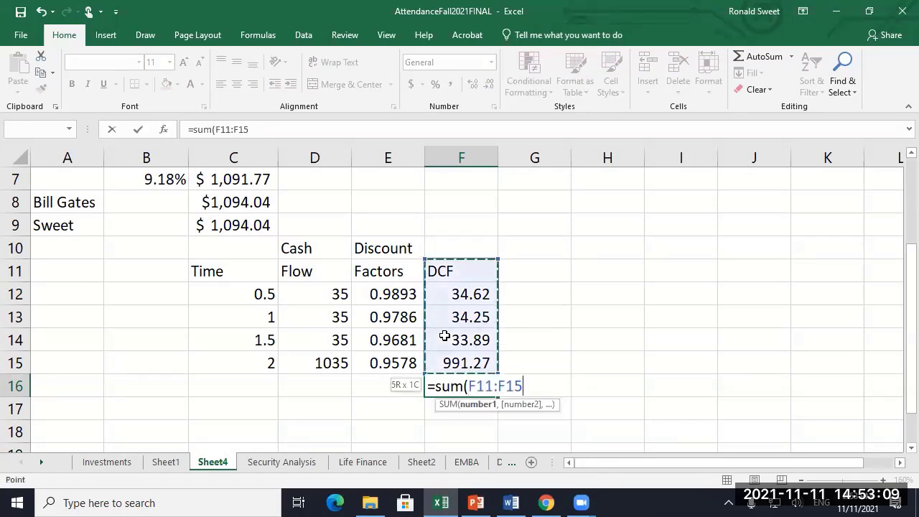
pyautogui.hotkey('shift', 'Down')
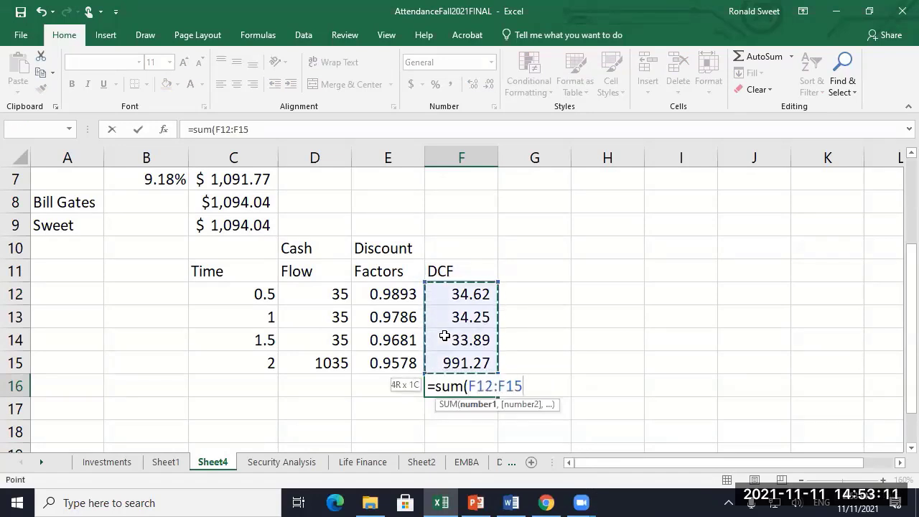
pyautogui.press('Return')
pyautogui.press('Up')
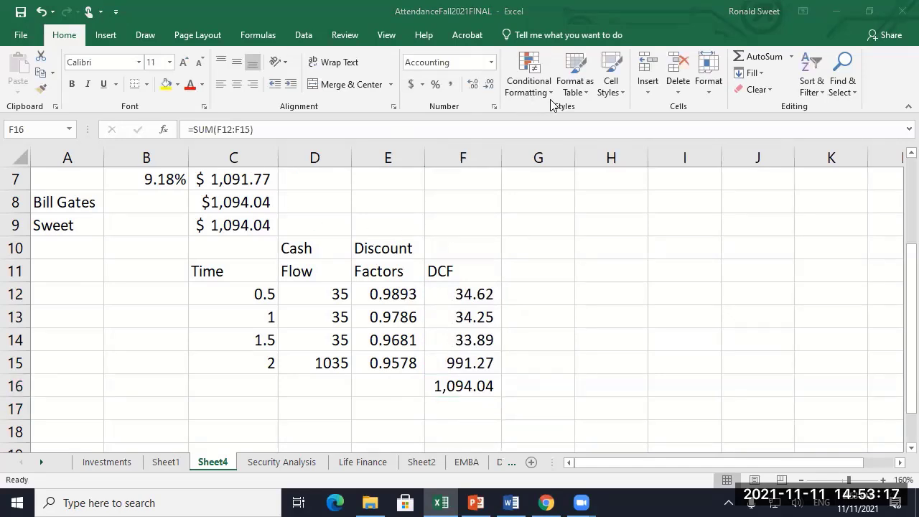
# Add the heading Duration in G11 and enter the time-weighted share C12*F12/$F$16 in G12.
pyautogui.click(525, 271)
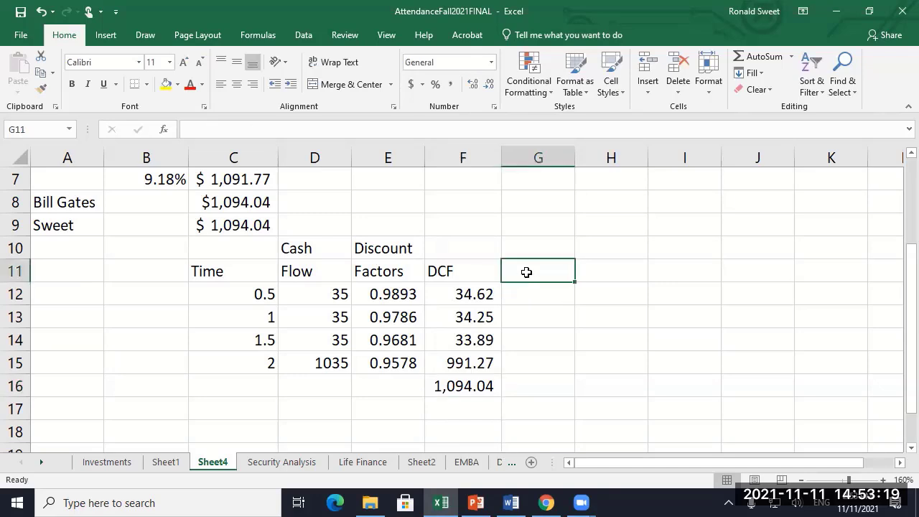
pyautogui.write('Duration')
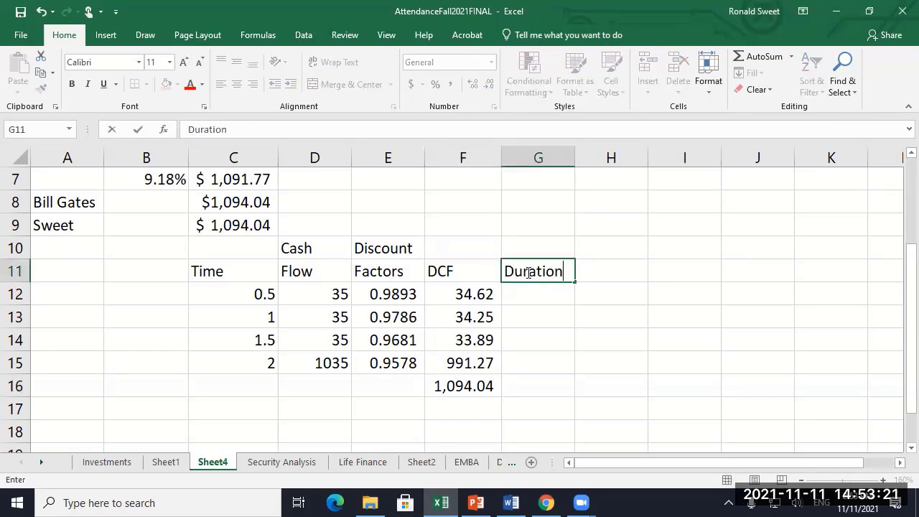
pyautogui.press('Return')
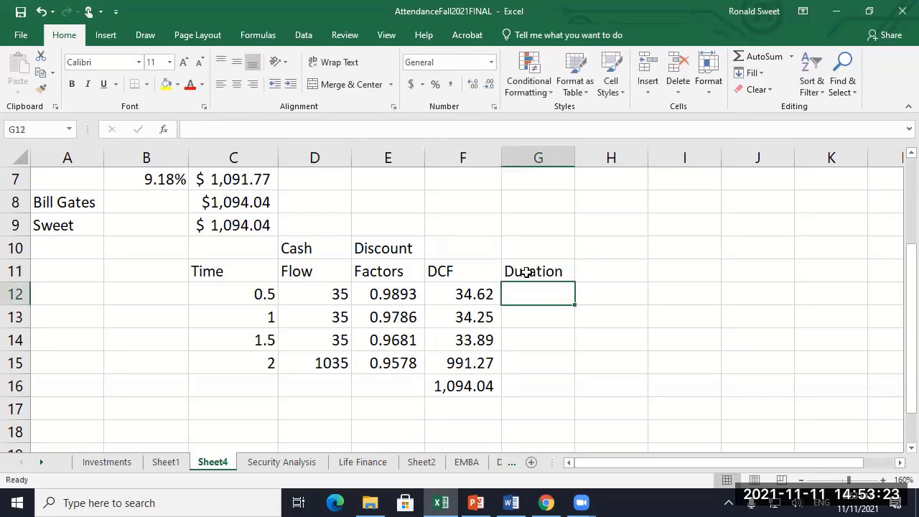
pyautogui.write('+')
pyautogui.press('Left')
pyautogui.press('Left')
pyautogui.press('Left')
pyautogui.press('Left')
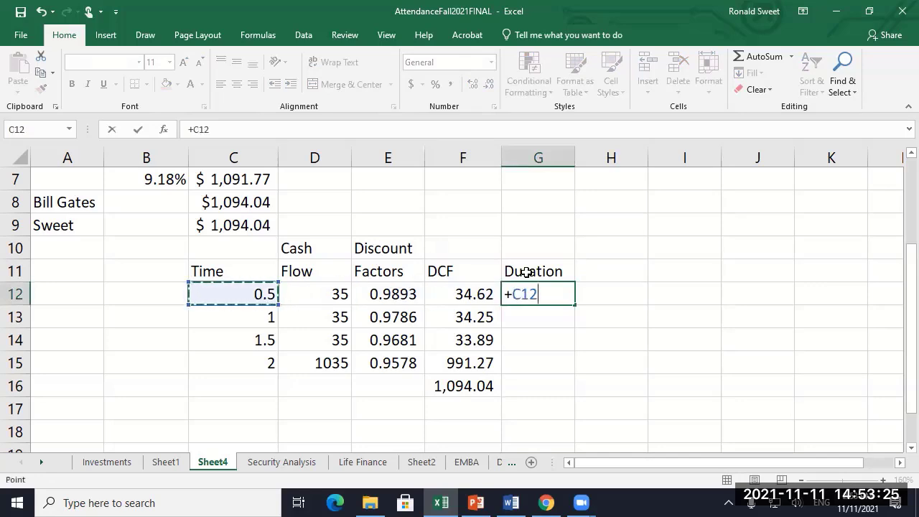
pyautogui.write('*')
pyautogui.press('Left')
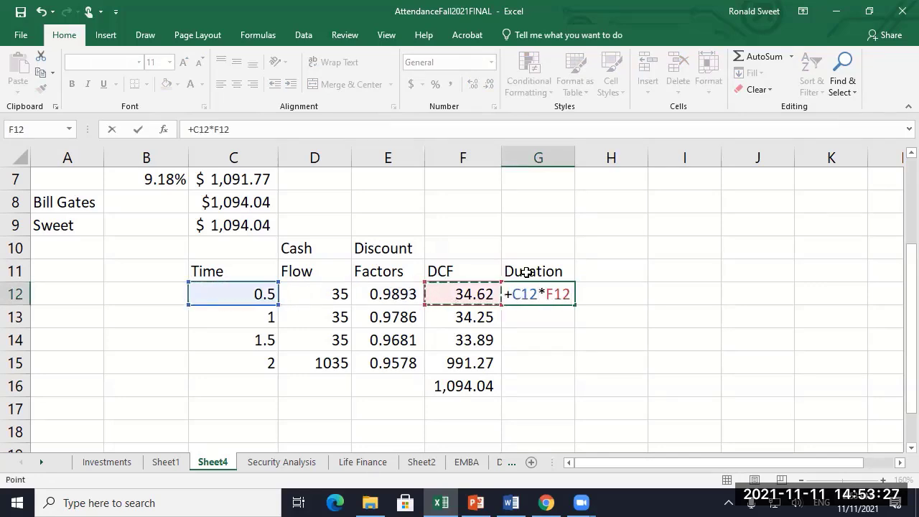
pyautogui.write('/')
pyautogui.press('Left')
pyautogui.press('Down')
pyautogui.press('Down')
pyautogui.press('Down')
pyautogui.press('Down')
pyautogui.press('F4')
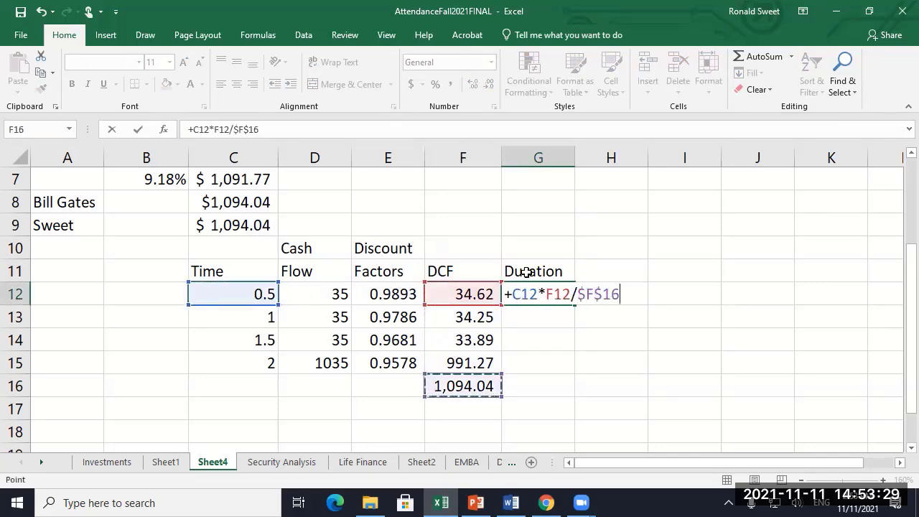
pyautogui.hotkey('ctrl', 'Return')
# Copy the duration formula from G12 down through G15.
pyautogui.hotkey('ctrl', 'c')
pyautogui.hotkey('shift', 'Down')
pyautogui.hotkey('shift', 'Down')
pyautogui.hotkey('shift', 'Down')
pyautogui.hotkey('ctrl', 'v')
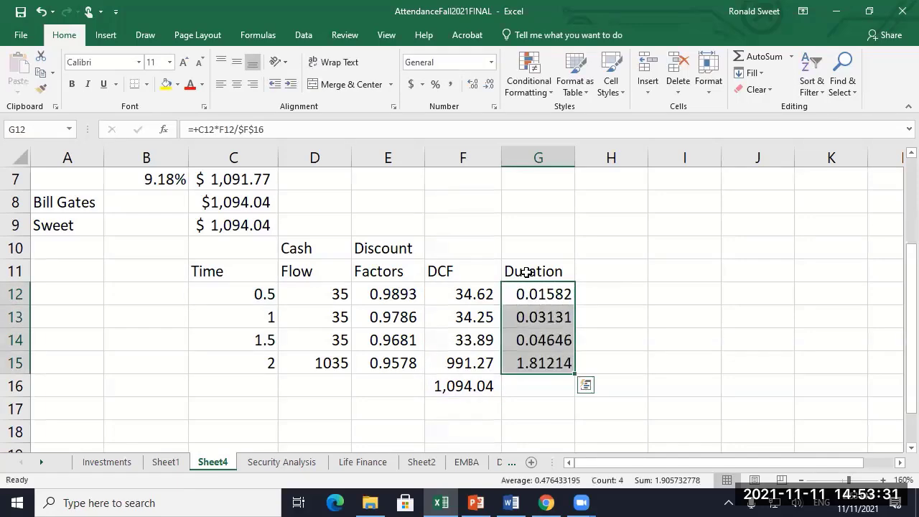
# Total the duration shares G12:G15 with SUM in cell F6 and format the result in comma style with two decimals.
pyautogui.press('Left')
pyautogui.press('Up')
pyautogui.press('Up')
pyautogui.press('Up')
pyautogui.press('Up')
pyautogui.press('Up')
pyautogui.press('Up')
pyautogui.press('Up')
pyautogui.press('Up')
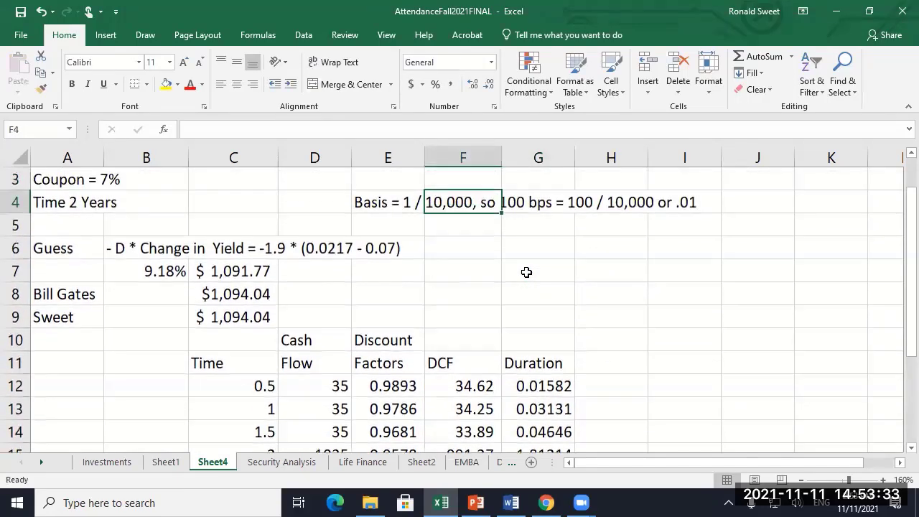
pyautogui.press('Down')
pyautogui.press('Down')
pyautogui.write('=sum(')
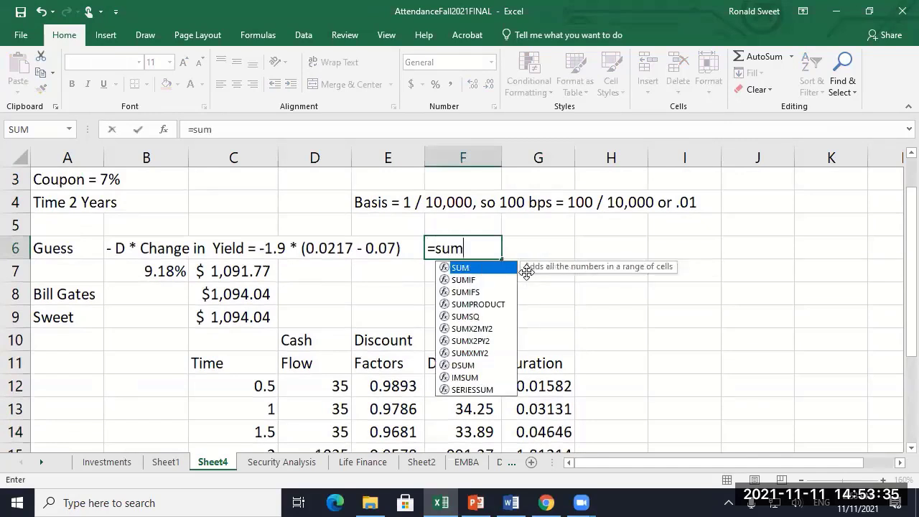
pyautogui.press('Right')
pyautogui.press('Down')
pyautogui.press('Down')
pyautogui.press('Down')
pyautogui.press('Down')
pyautogui.press('Down')
pyautogui.press('Down')
pyautogui.hotkey('shift', 'Down')
pyautogui.hotkey('shift', 'Down')
pyautogui.hotkey('shift', 'Down')
pyautogui.press('Return')
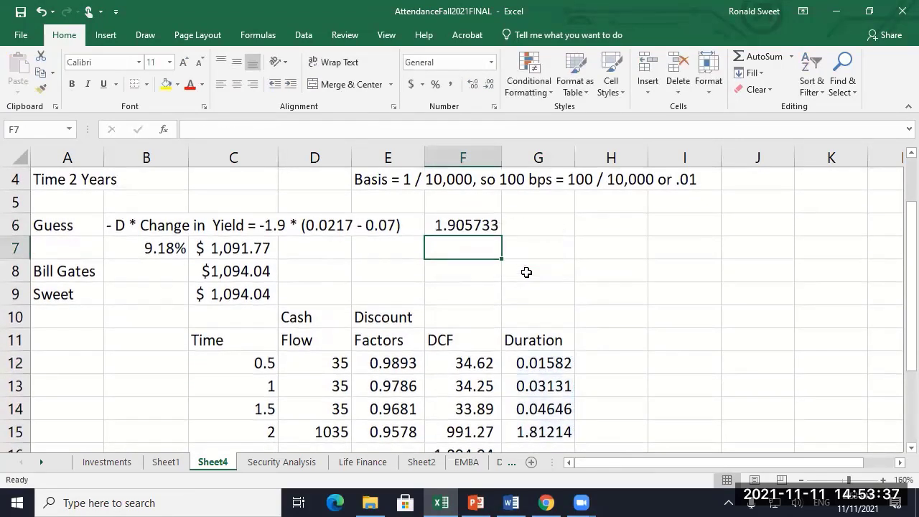
pyautogui.press('Up')
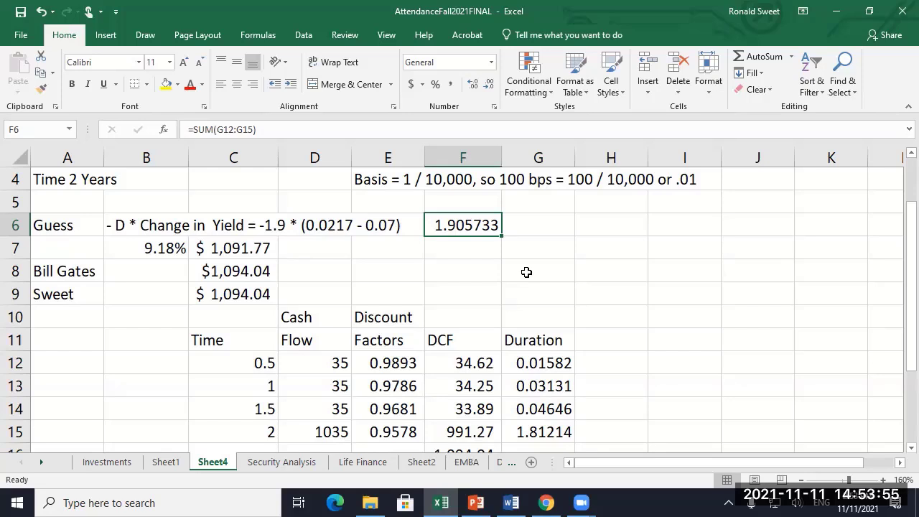
pyautogui.click(453, 87)
# Replace the hard-coded 1.9 in B7's price change formula with a reference to the calculated duration in F6.
pyautogui.click(210, 253)
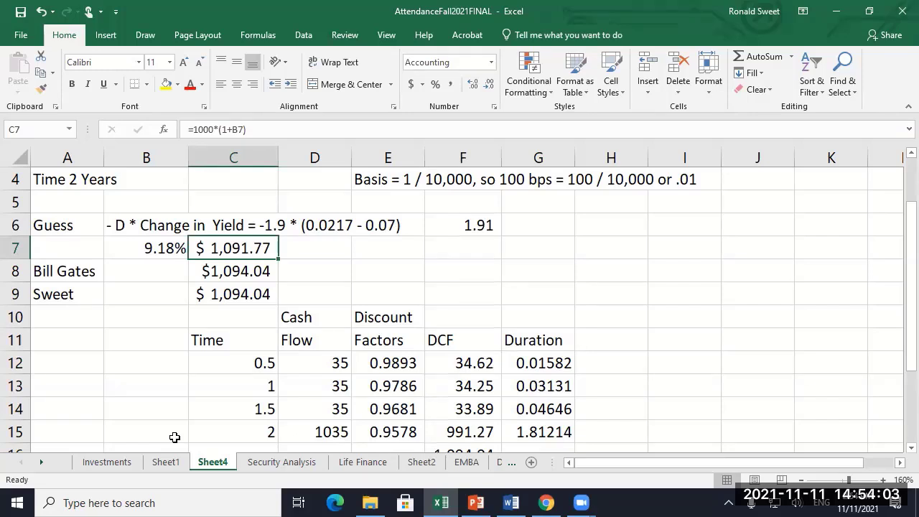
pyautogui.press('F2')
pyautogui.press('Home')
pyautogui.press('Right')
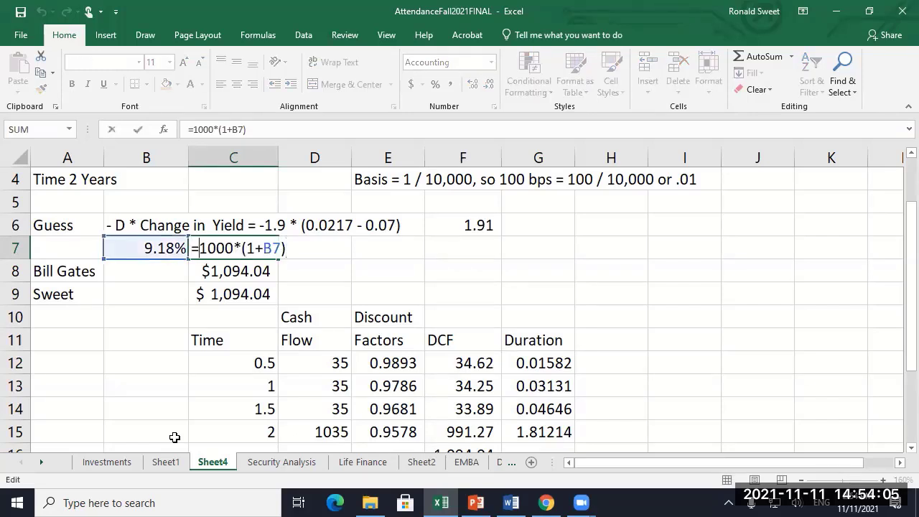
pyautogui.hotkey('shift', 'Tab')
pyautogui.press('F2')
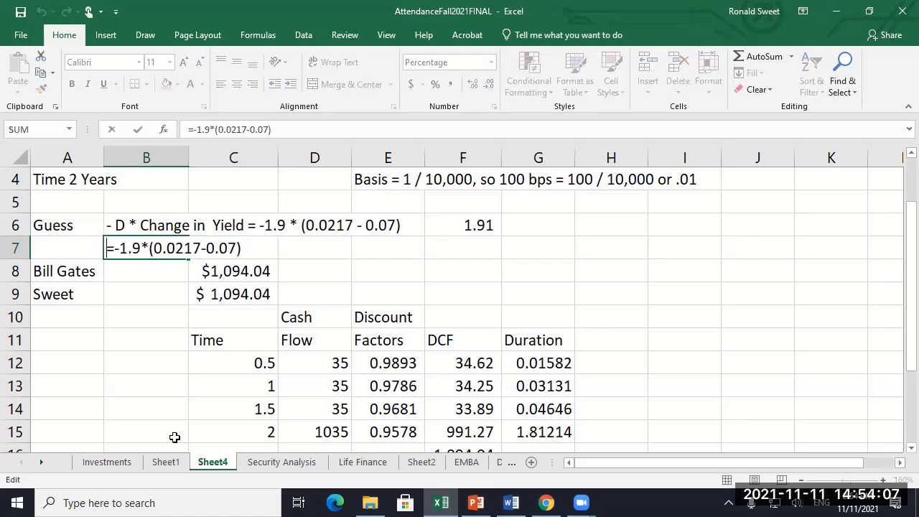
pyautogui.press('Home')
pyautogui.press('Right')
pyautogui.press('Right')
pyautogui.press('Delete')
pyautogui.press('Delete')
pyautogui.press('Delete')
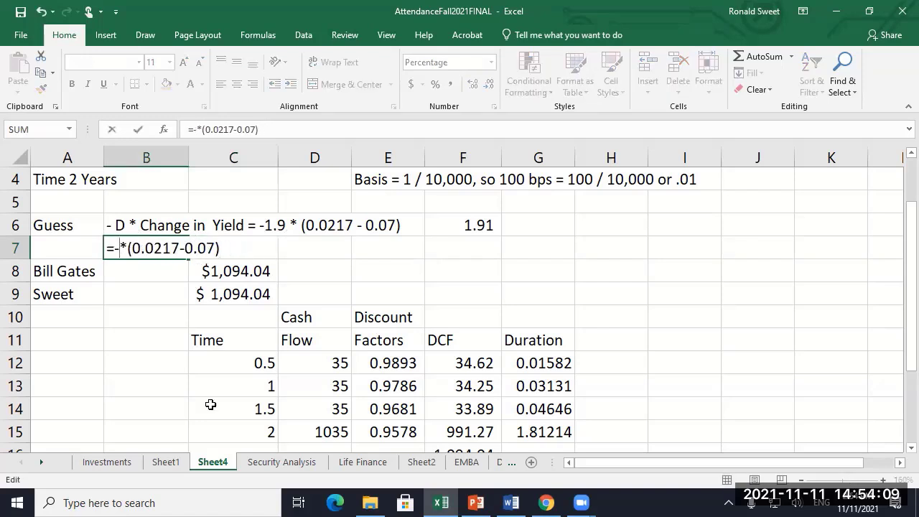
pyautogui.click(467, 227)
pyautogui.press('Return')
pyautogui.press('Up')
pyautogui.press('Right')
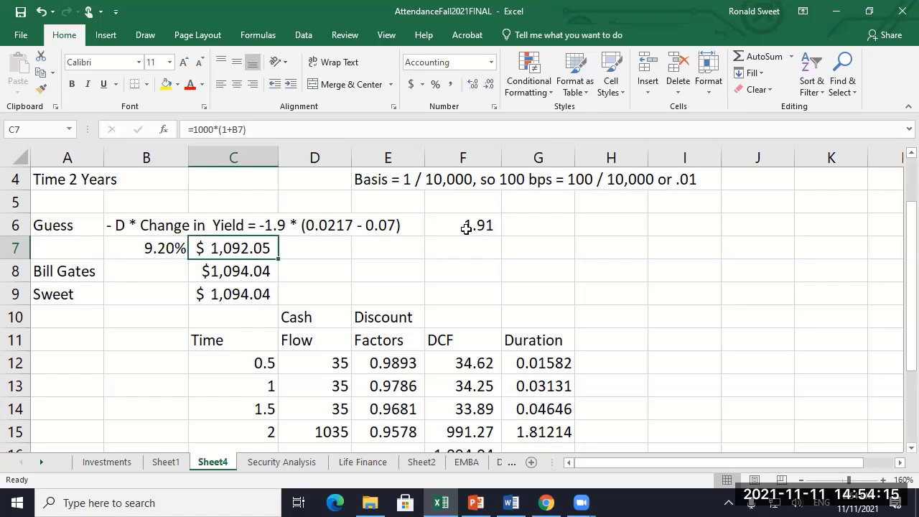
# Highlight the effective yield in E2 and the discounted cash flow table C10:F16 with yellow fill.
pyautogui.scroll(1, 465, 228)
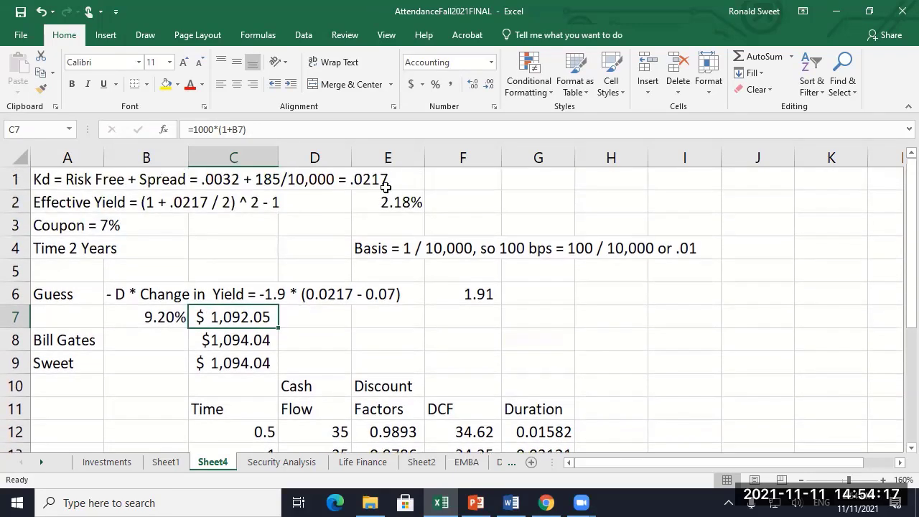
pyautogui.click(362, 201)
pyautogui.click(166, 84)
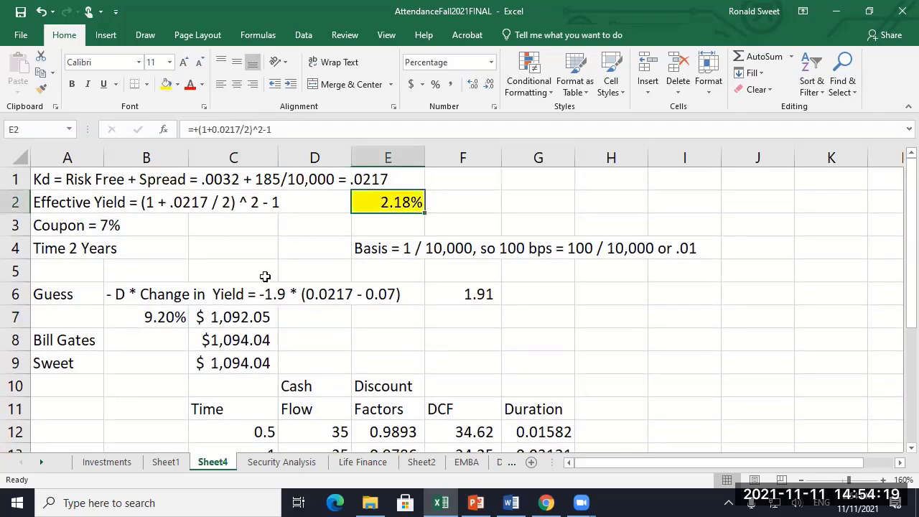
pyautogui.scroll(-2, 266, 273)
pyautogui.moveTo(230, 247); pyautogui.dragTo(489, 387)
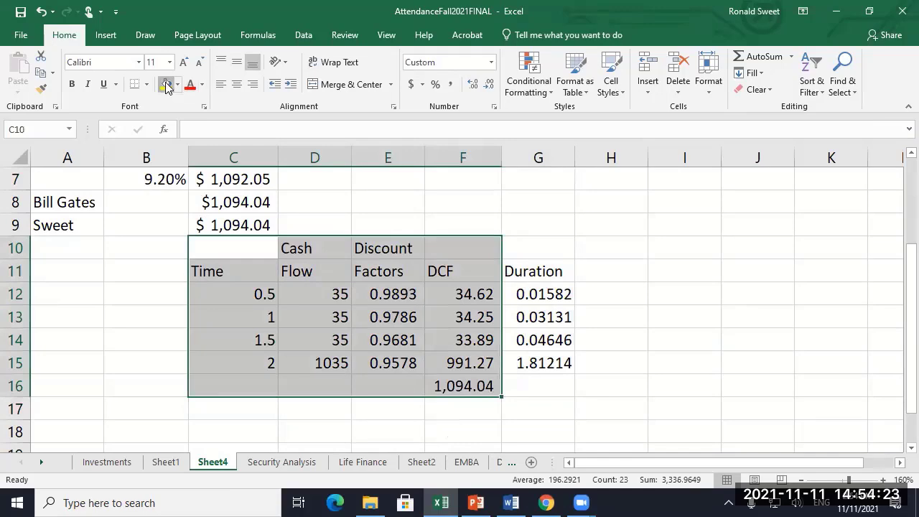
pyautogui.click(167, 85)
pyautogui.scroll(2, 133, 262)
pyautogui.scroll(-2, 133, 262)
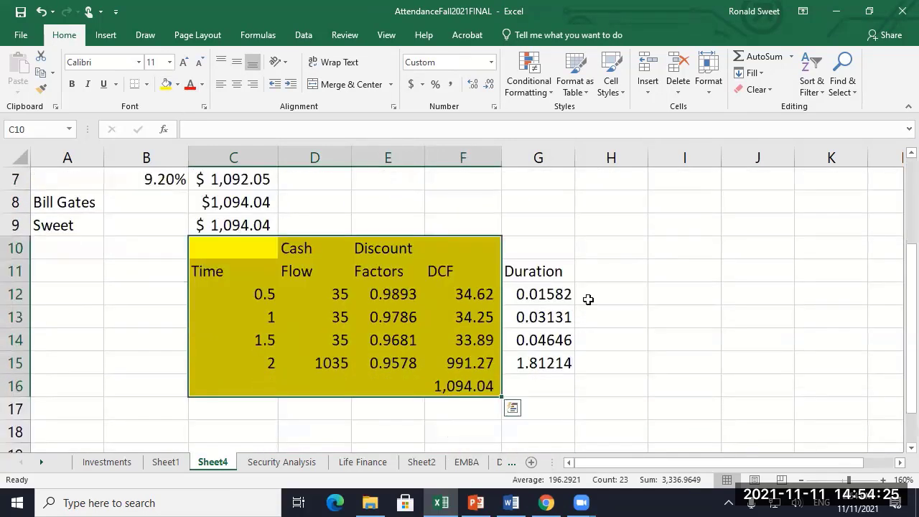
# Review the duration values in G11:G15 together with the bond inputs and price estimates above the table.
pyautogui.scroll(1, 547, 291)
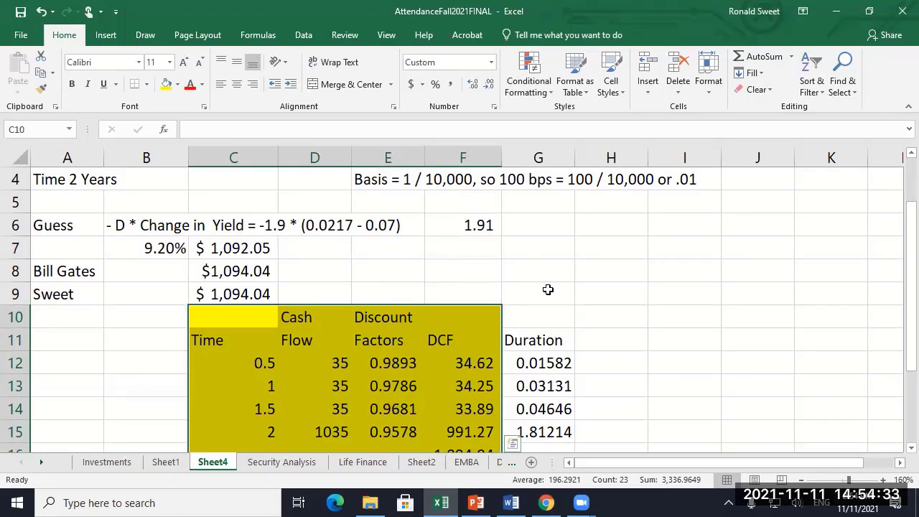
pyautogui.scroll(1, 538, 289)
pyautogui.scroll(-3, 531, 280)
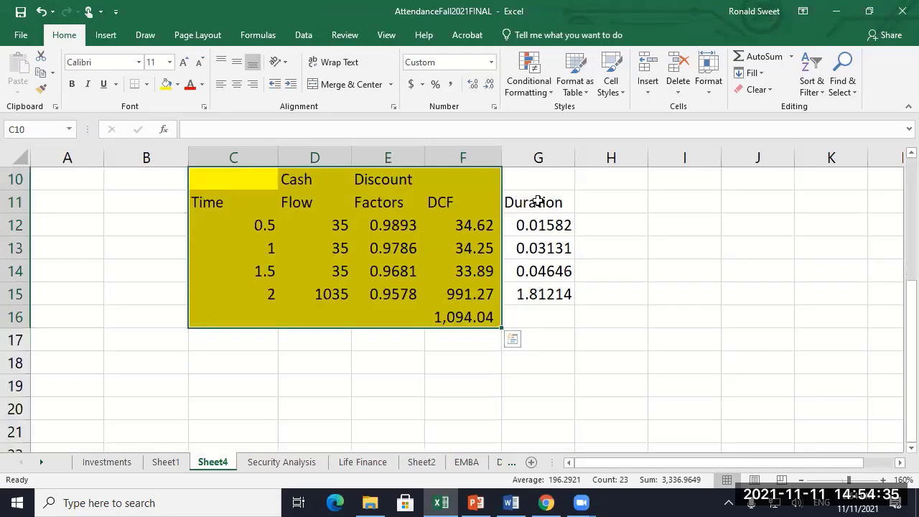
pyautogui.moveTo(538, 202); pyautogui.dragTo(537, 293)
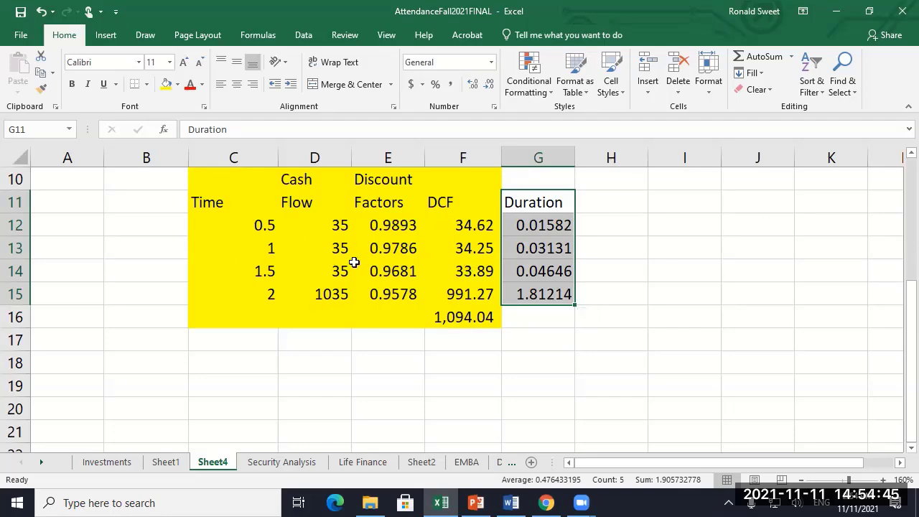
pyautogui.scroll(2, 299, 261)
pyautogui.scroll(1, 299, 261)
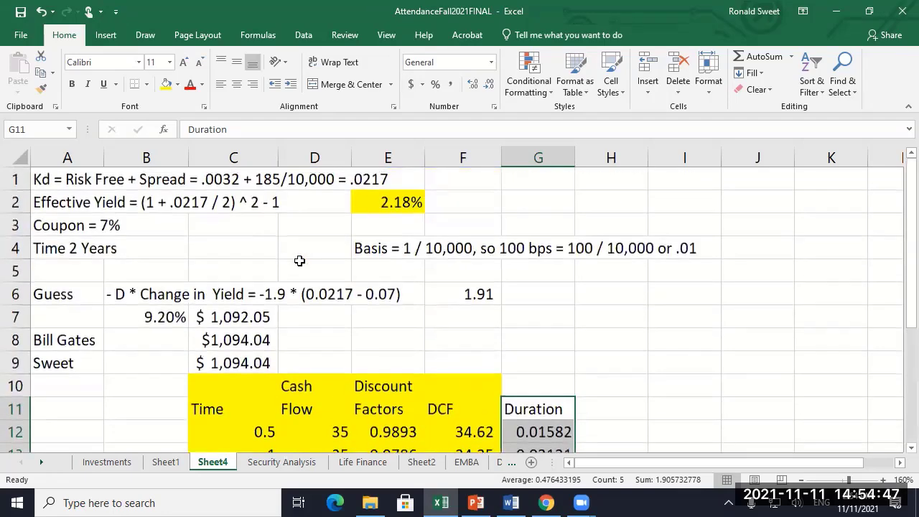
pyautogui.click(204, 246)
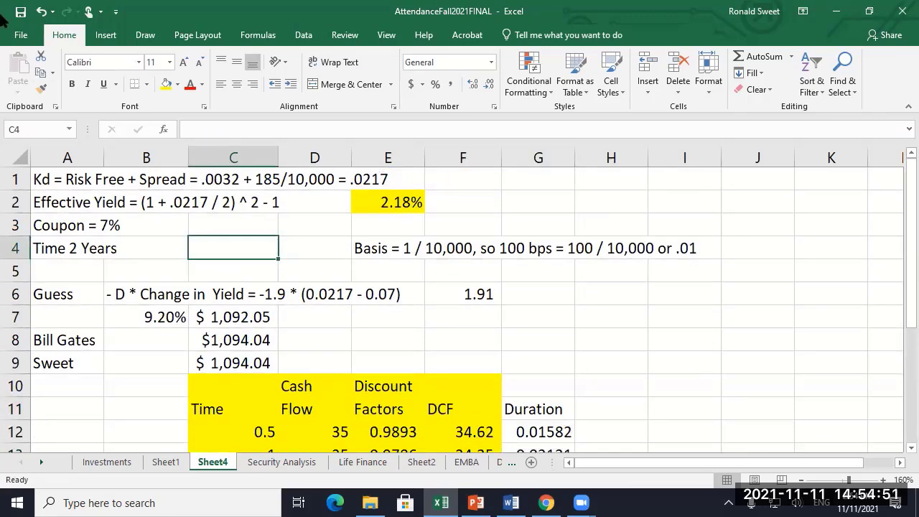
pyautogui.scroll(-3, 391, 403)
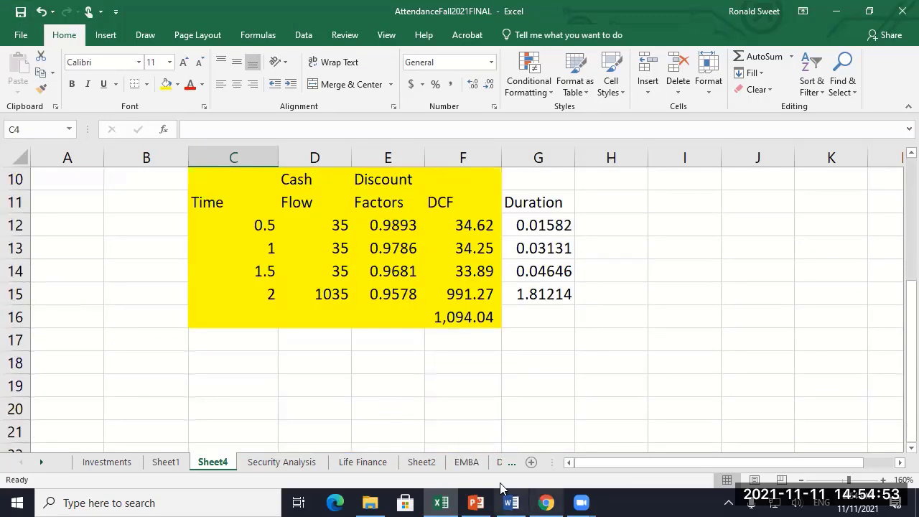
# Switch to Word and look over the STZ bond problem, its corporate spreads table and the earlier return exercises in ReturnCalcExamples.
pyautogui.click(510, 502)
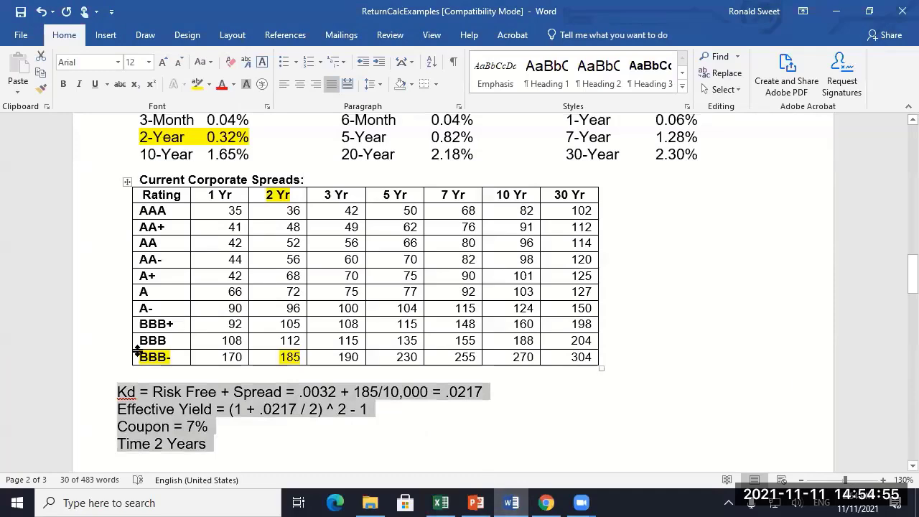
pyautogui.scroll(-4, 157, 324)
pyautogui.scroll(-8, 158, 325)
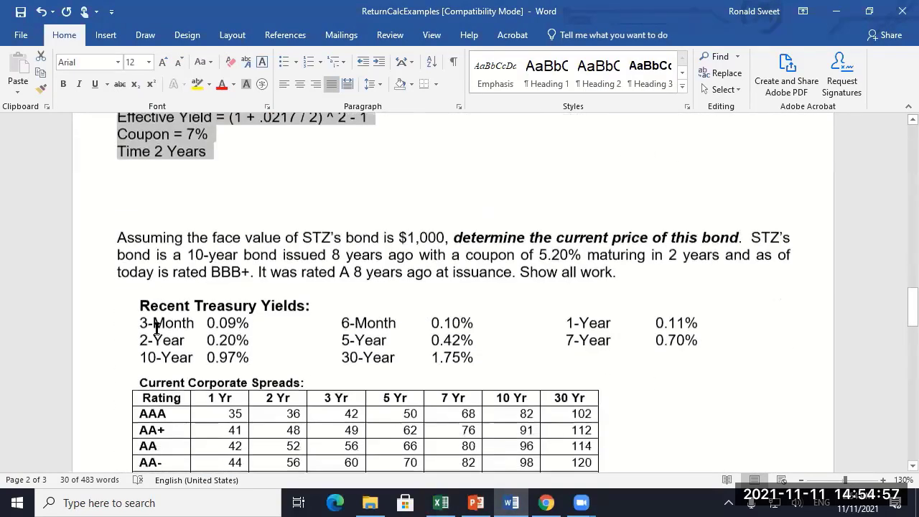
pyautogui.click(128, 385)
pyautogui.hotkey('shift', 'Up')
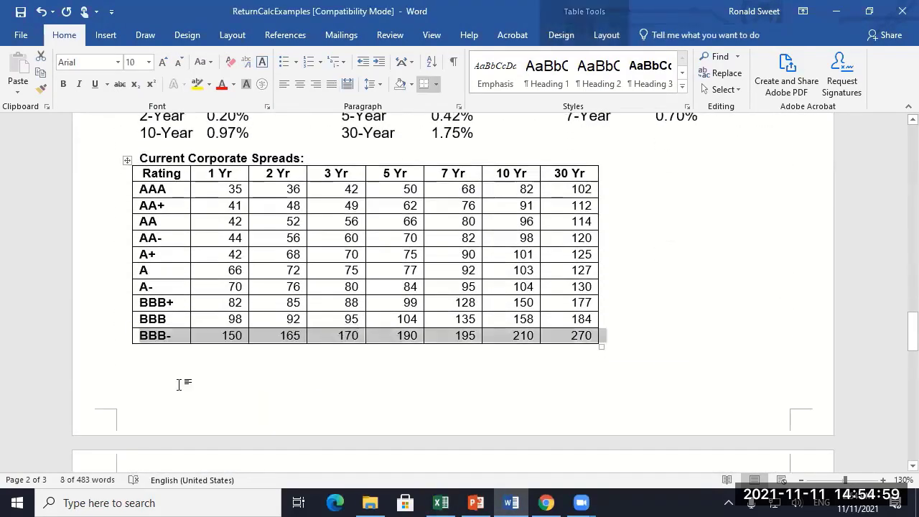
pyautogui.scroll(-6, 180, 381)
pyautogui.scroll(4, 180, 391)
pyautogui.scroll(20, 180, 391)
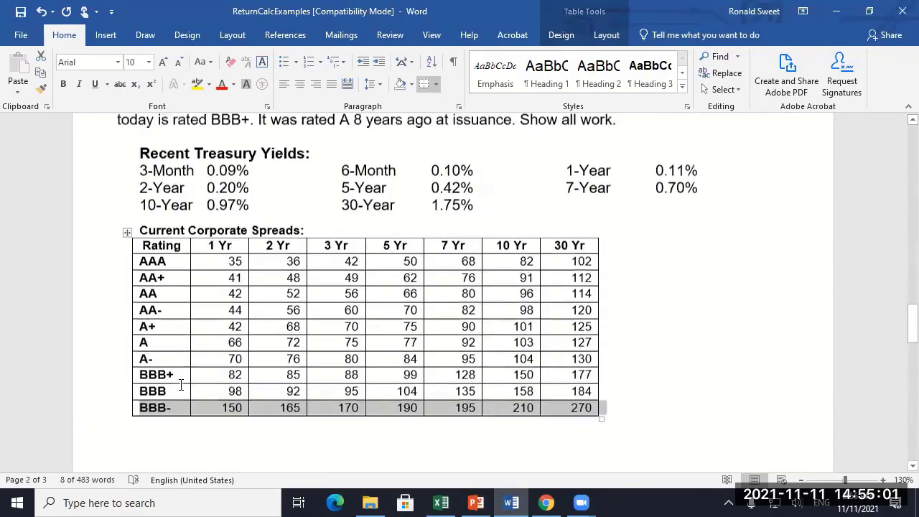
pyautogui.scroll(20, 148, 361)
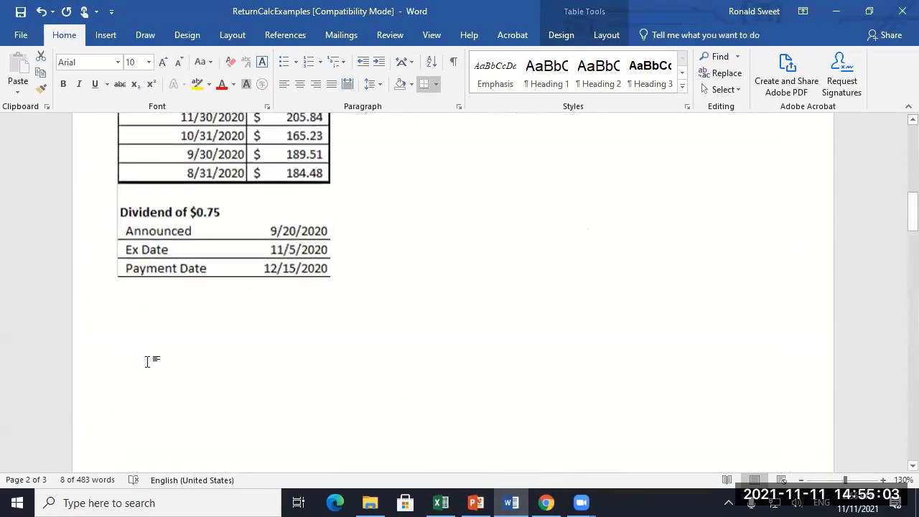
# Save and close the ReturnCalcExamples document and return to the bond worksheet in Excel.
pyautogui.click(20, 16)
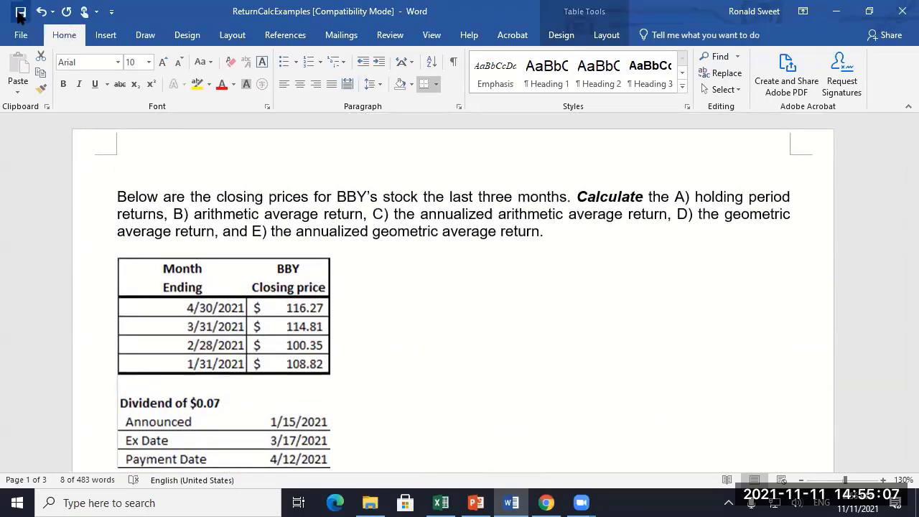
pyautogui.click(899, 12)
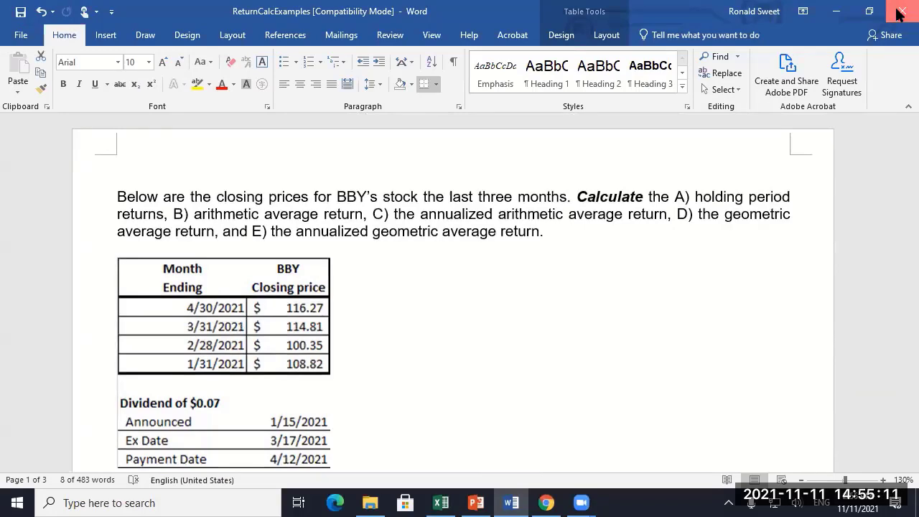
pyautogui.scroll(3, 98, 245)
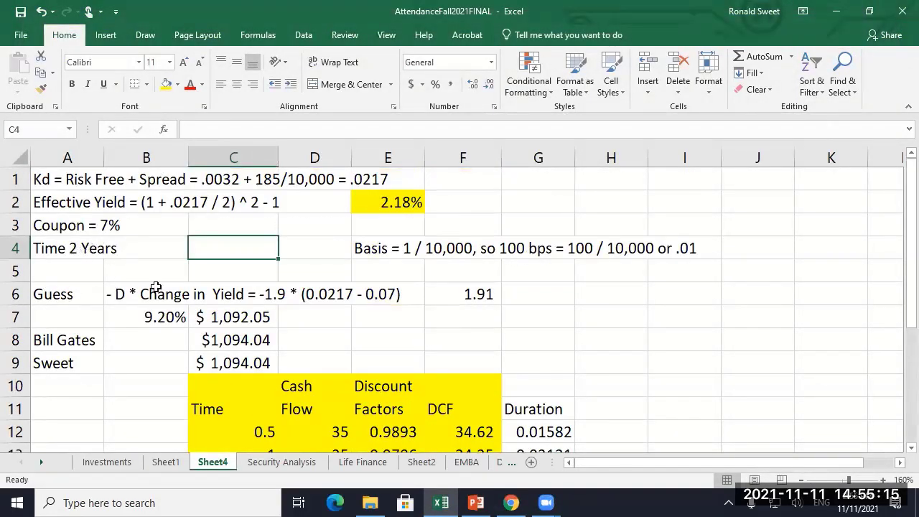
# Open Sheet1 and look over the monthly holding period returns in C1:C3 and the averages below them.
pyautogui.click(164, 462)
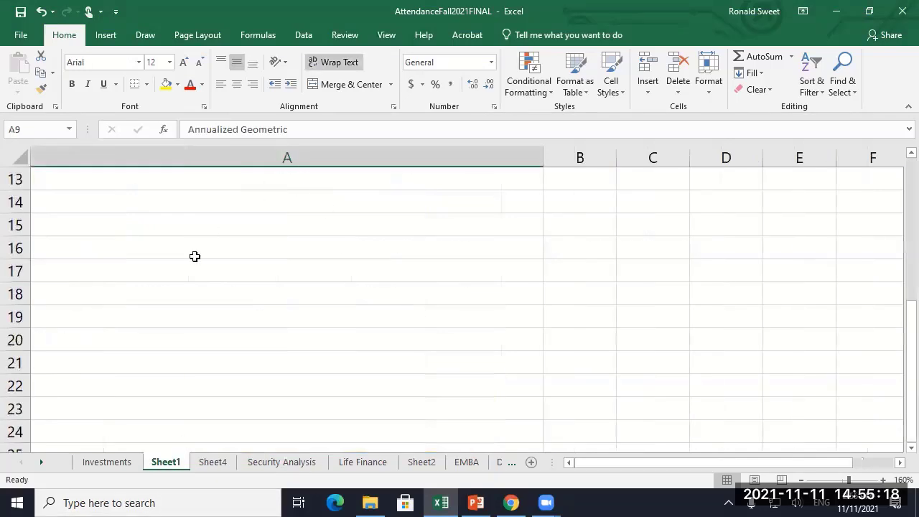
pyautogui.click(568, 179)
pyautogui.moveTo(652, 178); pyautogui.dragTo(664, 224)
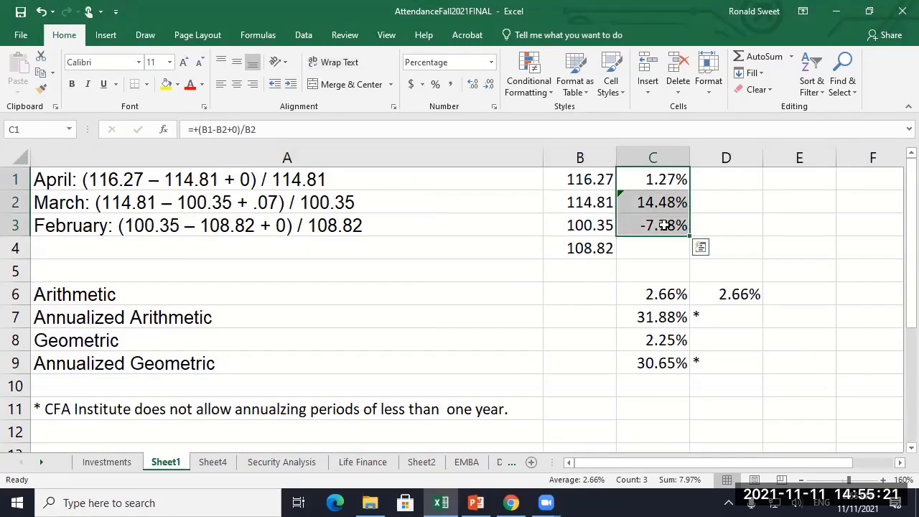
pyautogui.scroll(-2, 640, 287)
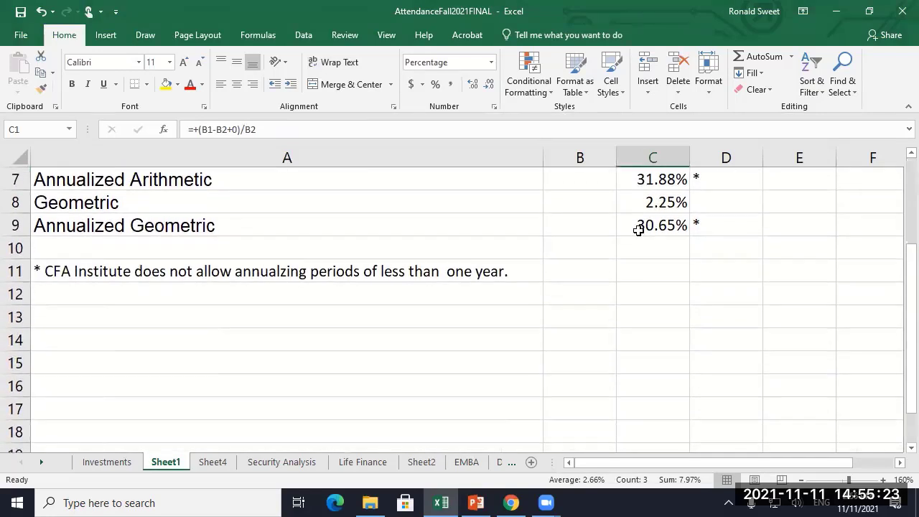
# Remove the outer parentheses from the geometric return formula in C8, making it =+(1+C1)*(1+C2)*(1+C3)^(1/3)-1.
pyautogui.click(646, 201)
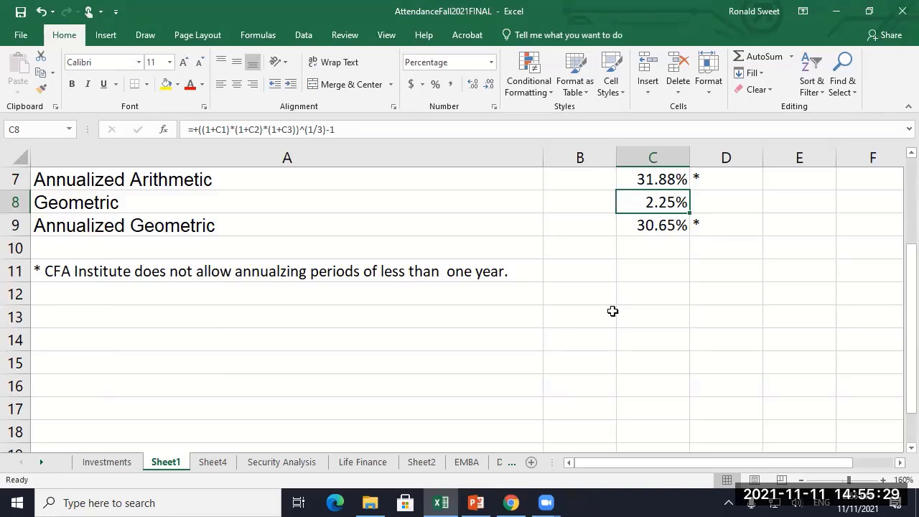
pyautogui.press('F2')
pyautogui.press('Home')
pyautogui.press('Right')
pyautogui.press('Right')
pyautogui.press('Delete')
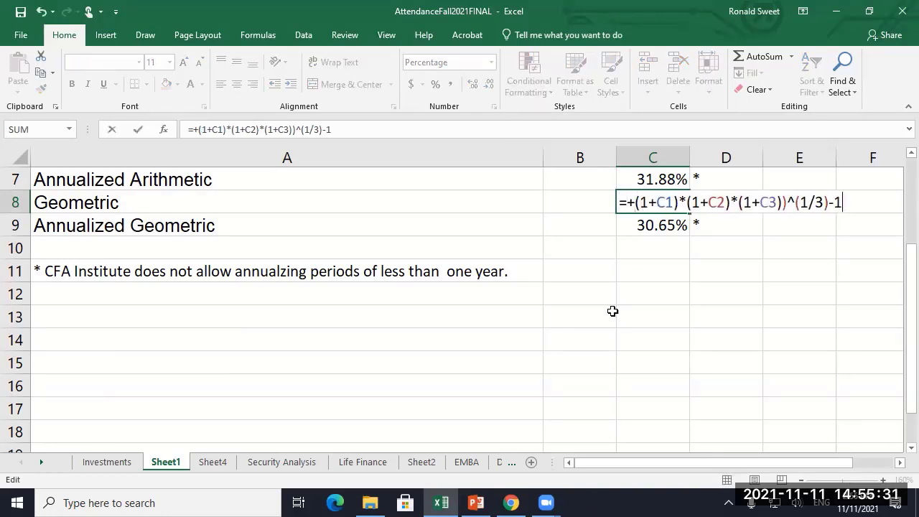
pyautogui.press('Left')
pyautogui.press('Delete')
pyautogui.press('Return')
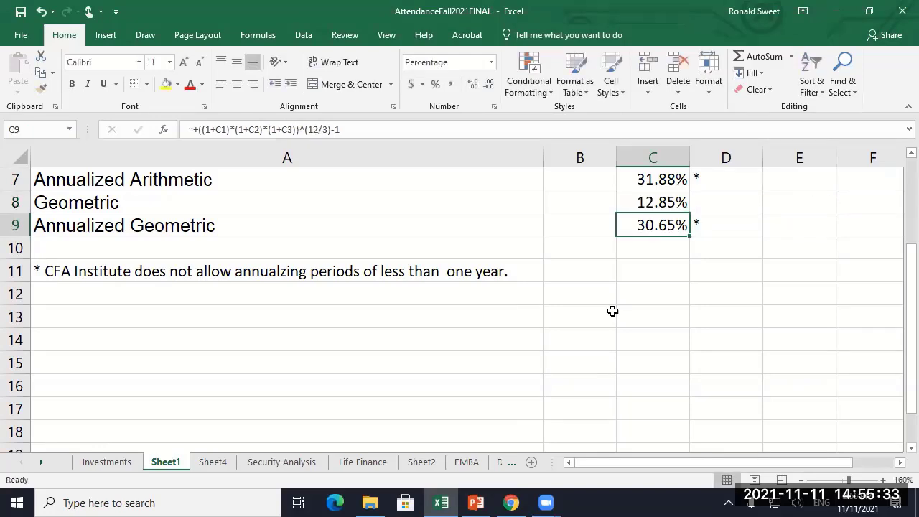
# Restore the outer parentheses around the product in the geometric return formula in C8, making it =+((1+C1)*(1+C2)*(1+C3))^(1/3)-1.
pyautogui.press('Up')
pyautogui.press('F2')
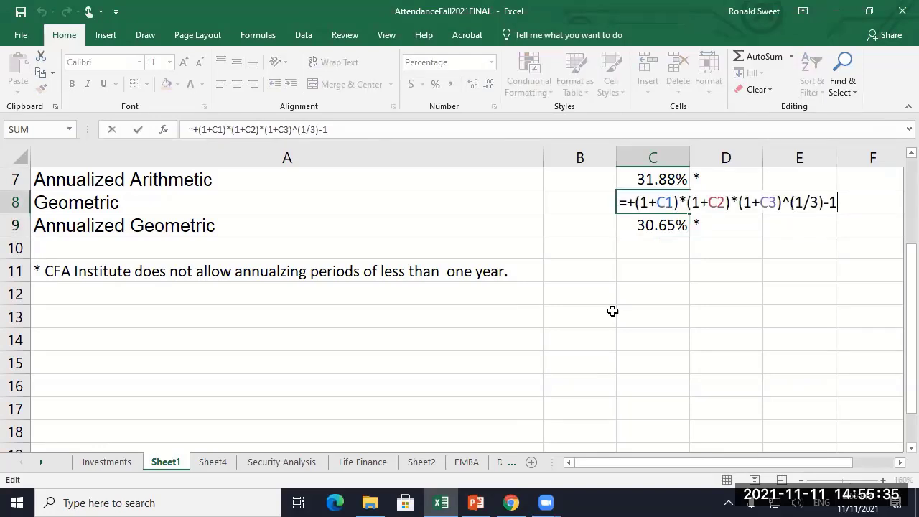
pyautogui.hotkey('shift', 'End')
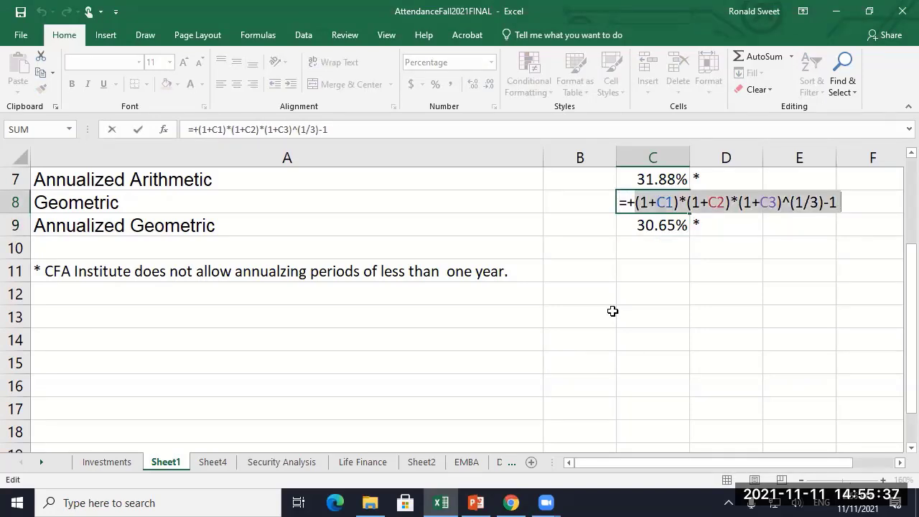
pyautogui.hotkey('shift', 'Left')
pyautogui.hotkey('shift', 'Left')
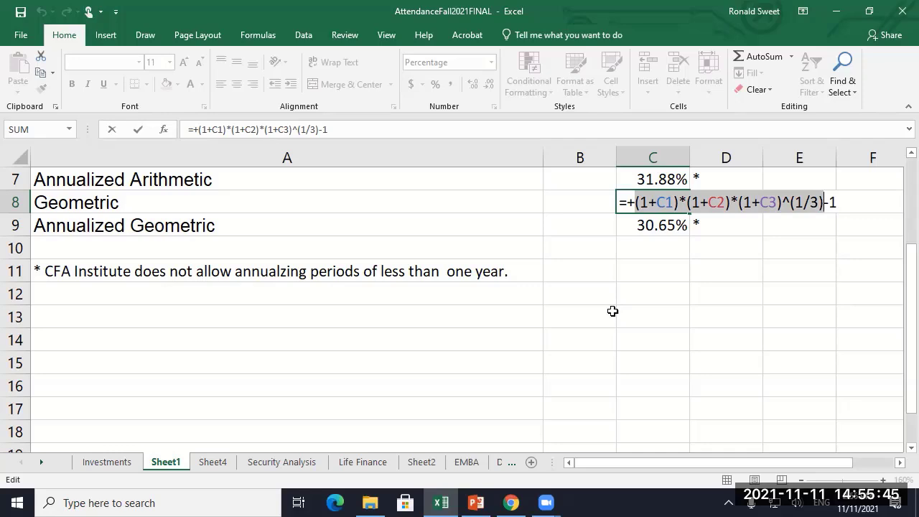
pyautogui.press('Home')
pyautogui.press('Right')
pyautogui.press('Right')
pyautogui.write('(1/3')
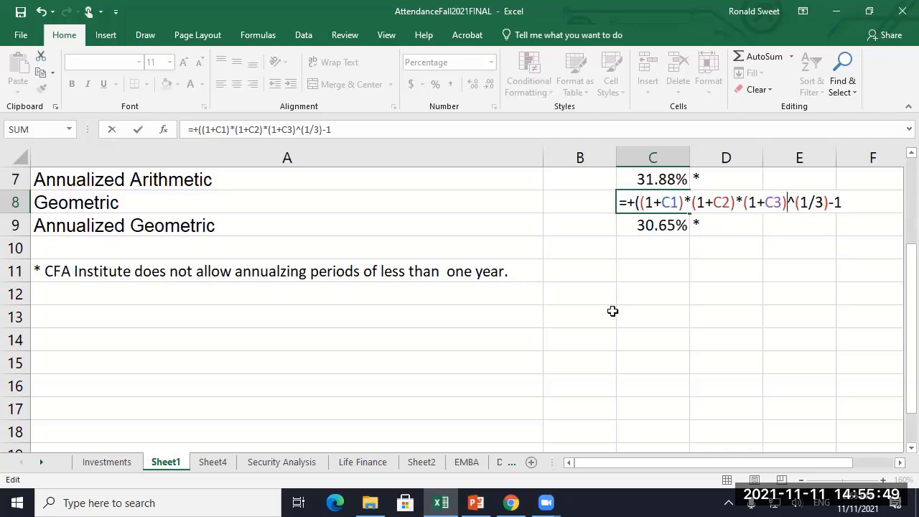
pyautogui.write(')')
pyautogui.press('Up')
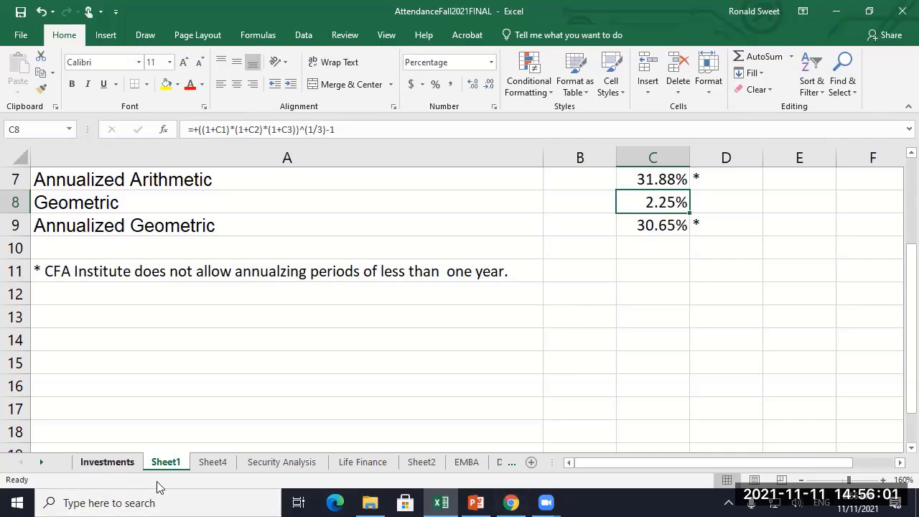
# Open Sheet4 and inspect the bond price formulas in C8 and C9.
pyautogui.click(213, 461)
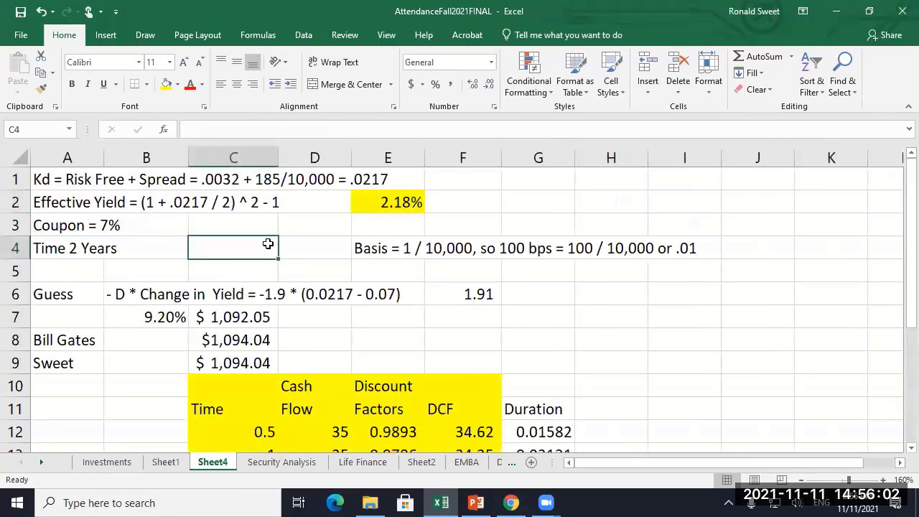
pyautogui.click(227, 343)
pyautogui.click(227, 363)
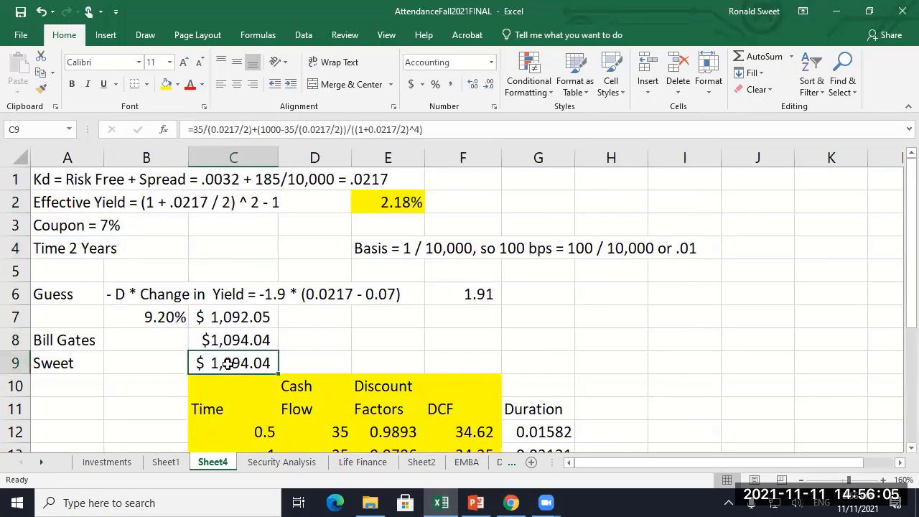
pyautogui.doubleClick(227, 363)
pyautogui.press('Escape')
pyautogui.scroll(-2, 237, 370)
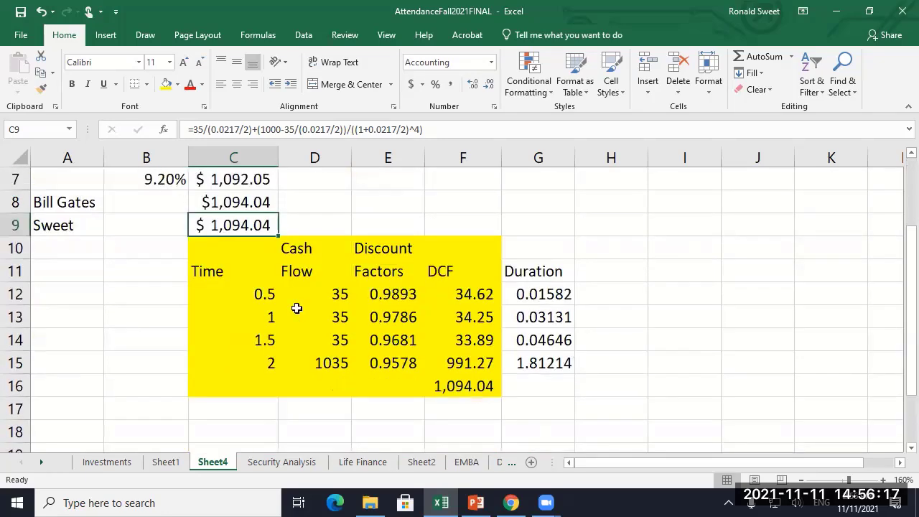
# Try replacing the DCF total in F16 with 1099.36 to see its effect on the duration figures.
pyautogui.moveTo(463, 295); pyautogui.dragTo(452, 364)
pyautogui.click(466, 391)
pyautogui.write('1')
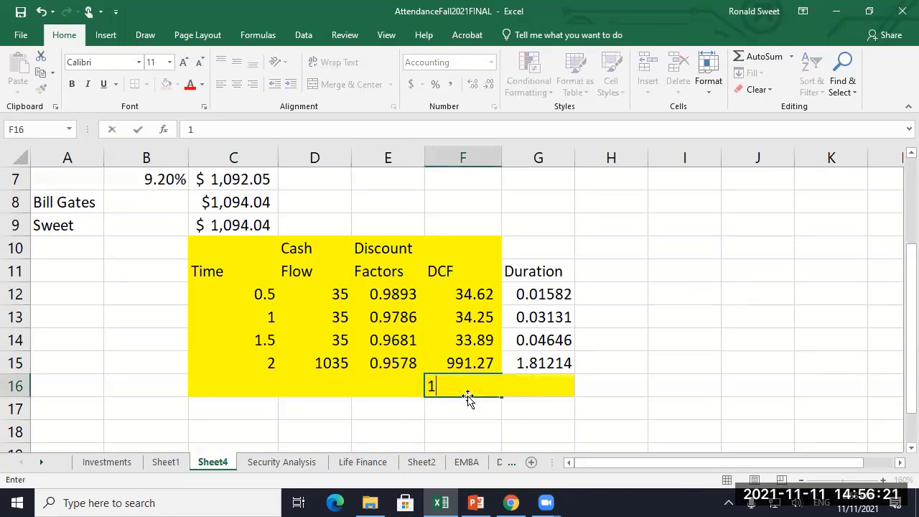
pyautogui.write('099.36')
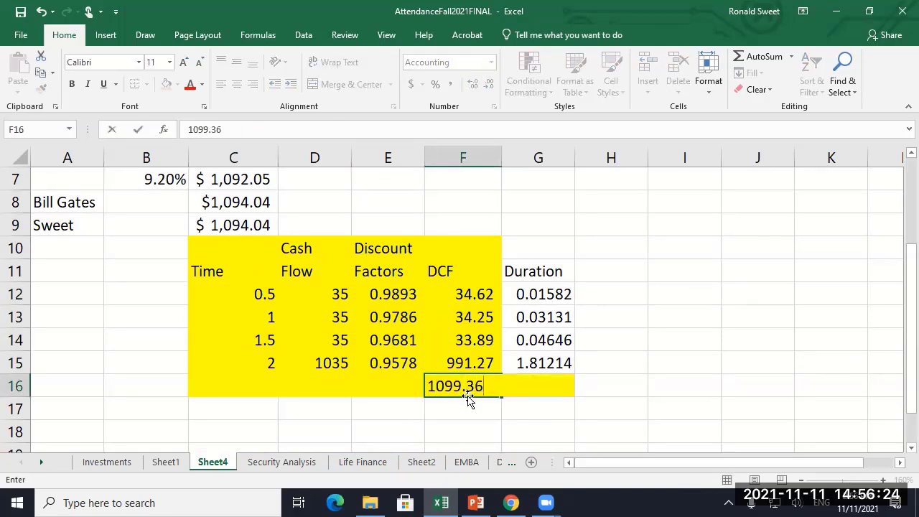
pyautogui.press('Return')
# Try 987.23 as the bond price in F16 and check the summed duration in F6.
pyautogui.click(467, 392)
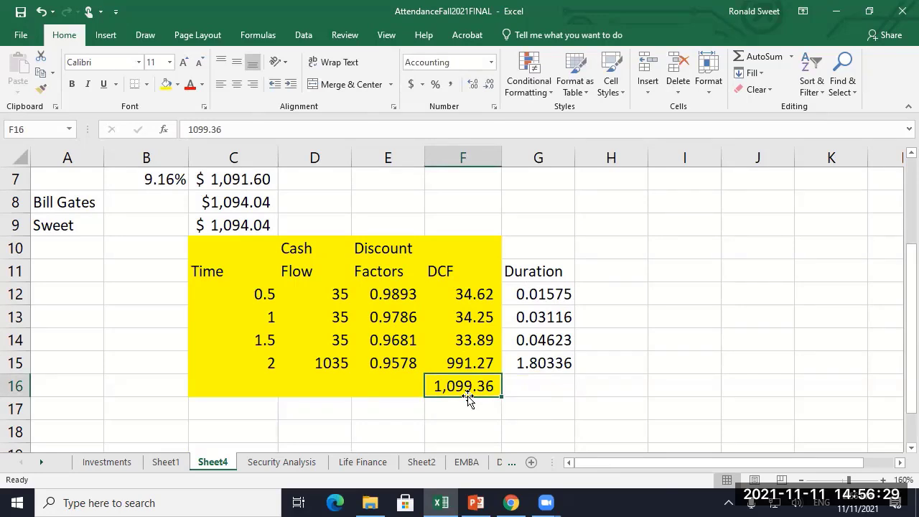
pyautogui.write('987.23')
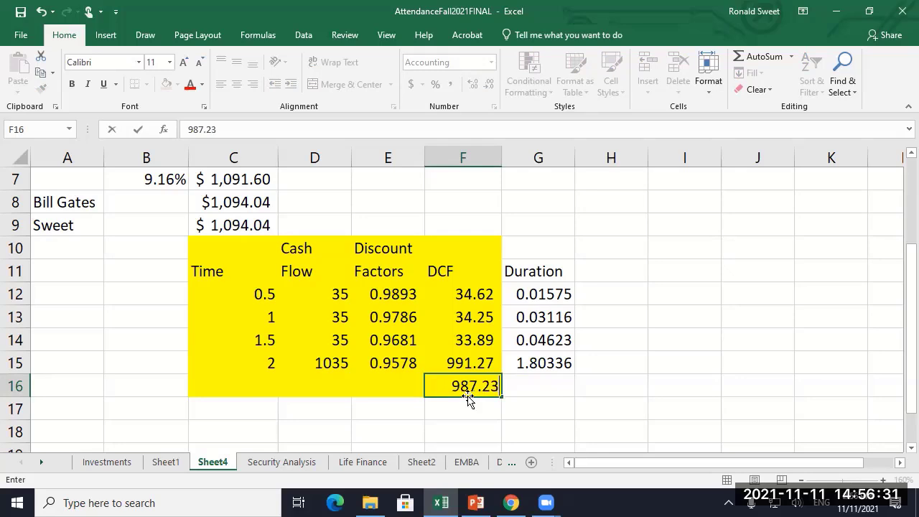
pyautogui.press('Return')
pyautogui.click(466, 394)
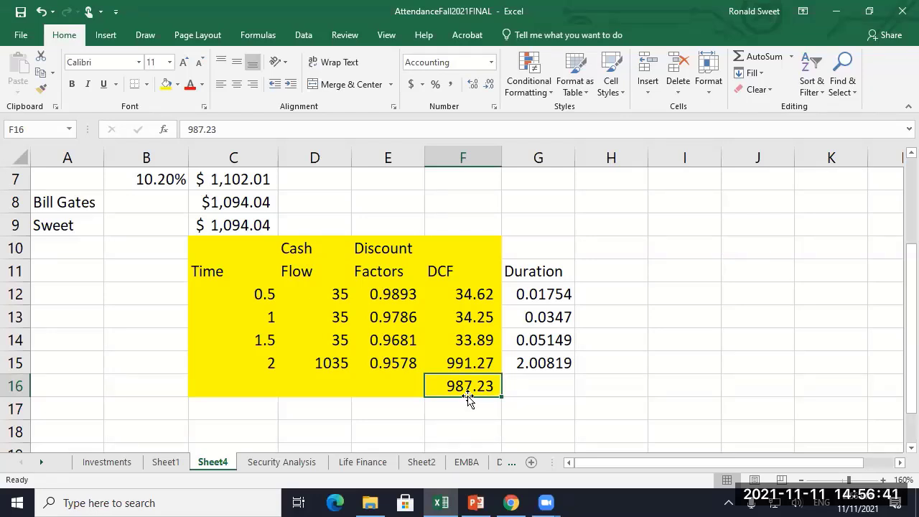
pyautogui.scroll(2, 279, 414)
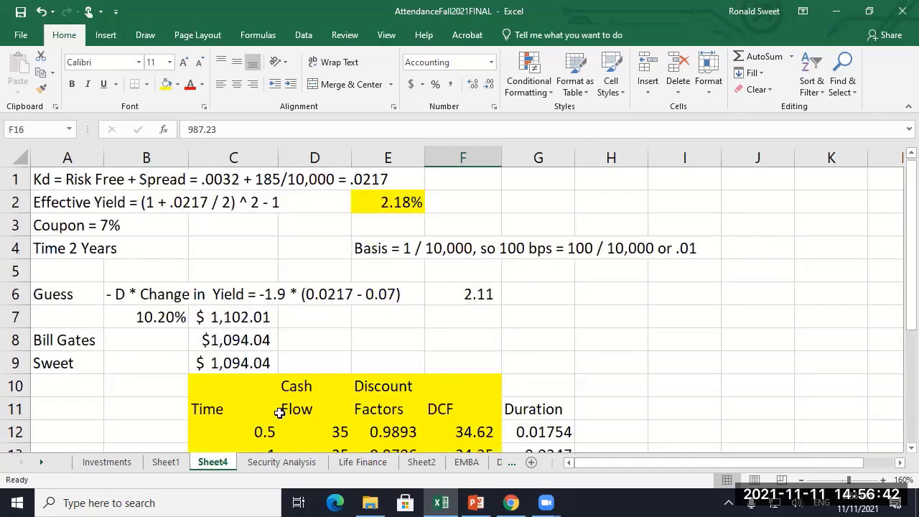
pyautogui.click(30, 225)
pyautogui.click(456, 294)
pyautogui.scroll(-3, 467, 324)
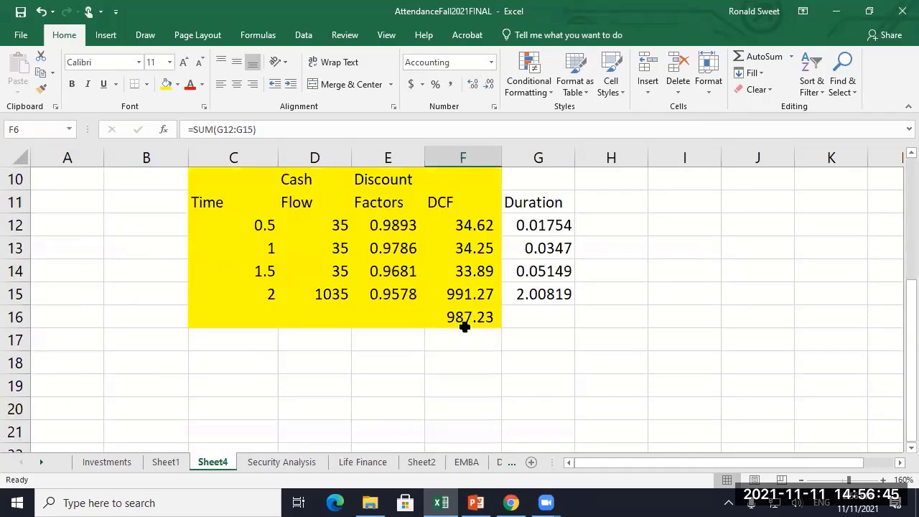
# Try 1093.2 and then 998.25 as the bond price in F16.
pyautogui.click(465, 322)
pyautogui.write('1093.2')
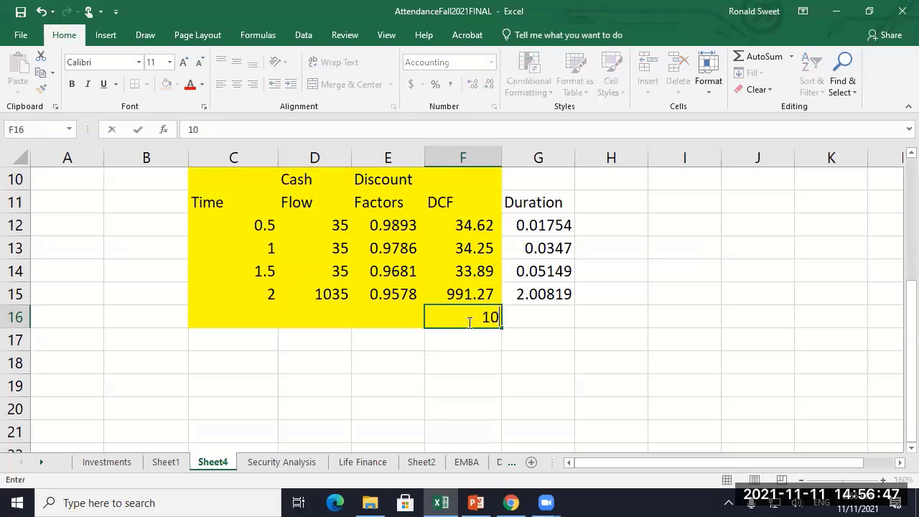
pyautogui.press('Return')
pyautogui.click(468, 322)
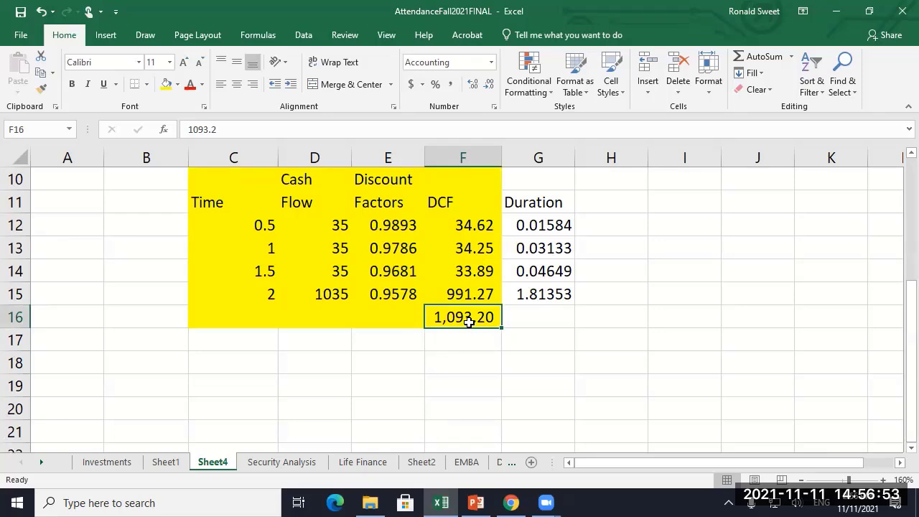
pyautogui.write('998.25')
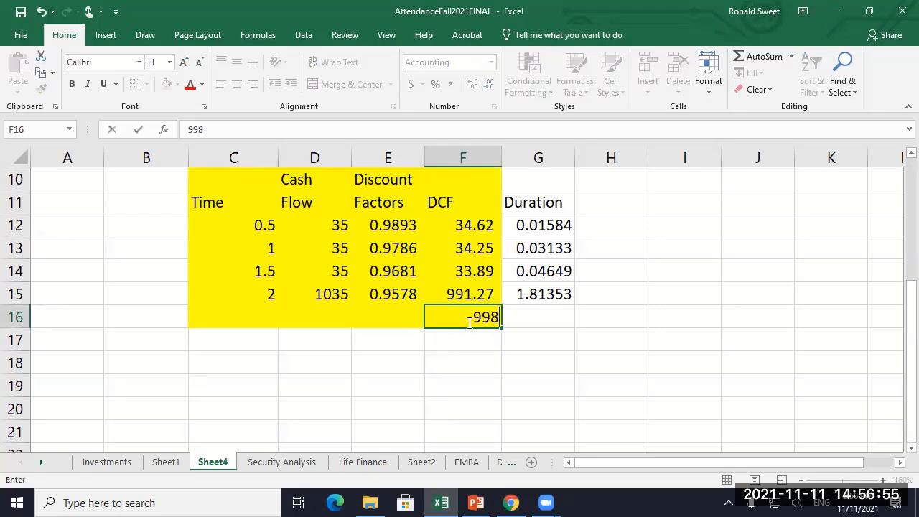
pyautogui.press('Up')
pyautogui.click(468, 323)
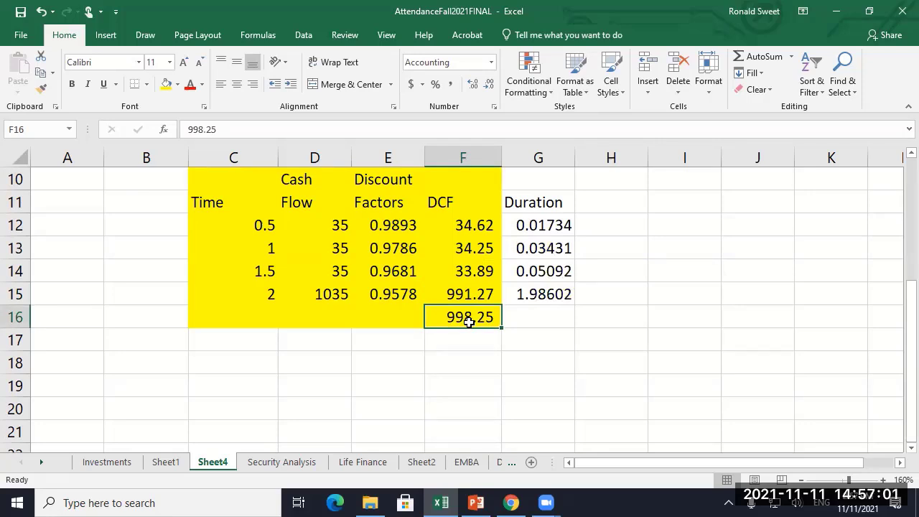
# Undo the four trial prices in F16 to restore the formula =SUM(F12:F15).
pyautogui.hotkey('ctrl', 'z')
pyautogui.hotkey('ctrl', 'z')
pyautogui.hotkey('ctrl', 'z')
pyautogui.hotkey('ctrl', 'z')
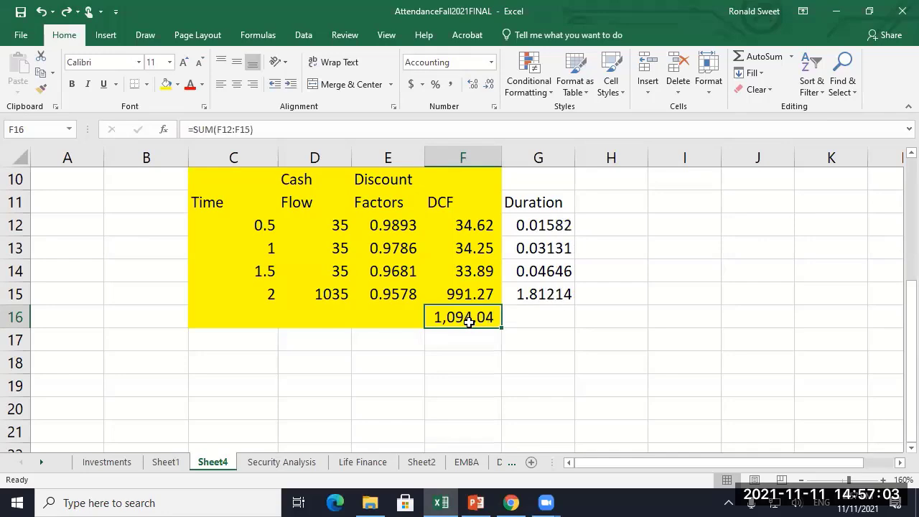
# Review the cost of debt line in A1 and the Duration column in G11:G15.
pyautogui.scroll(3, 204, 226)
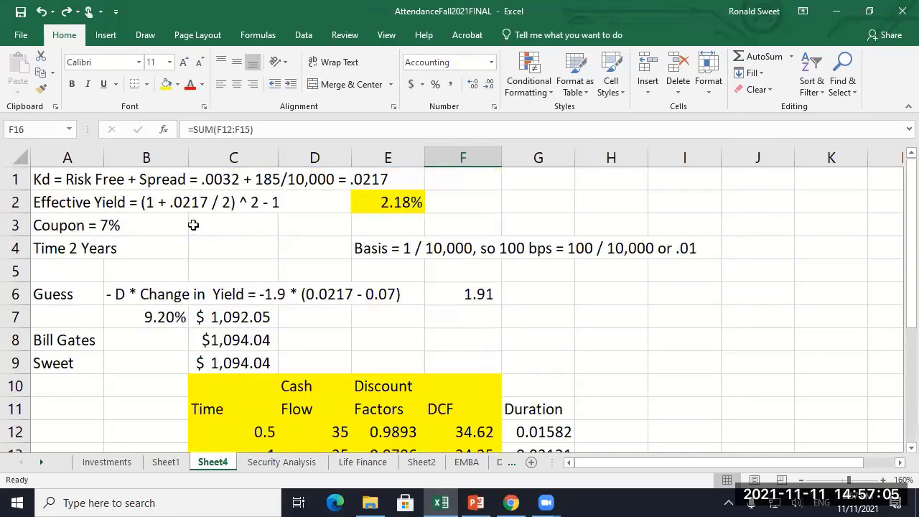
pyautogui.click(62, 182)
pyautogui.scroll(-2, 517, 291)
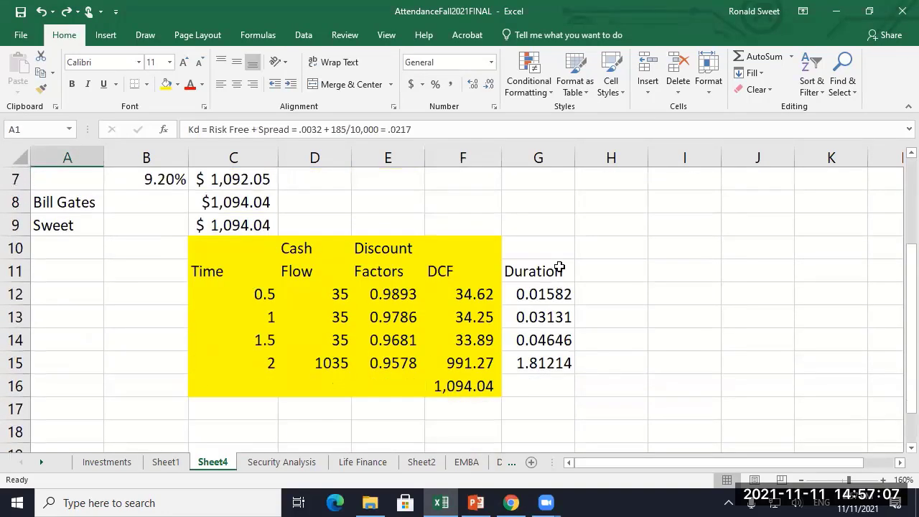
pyautogui.moveTo(559, 270); pyautogui.dragTo(550, 361)
pyautogui.click(543, 273)
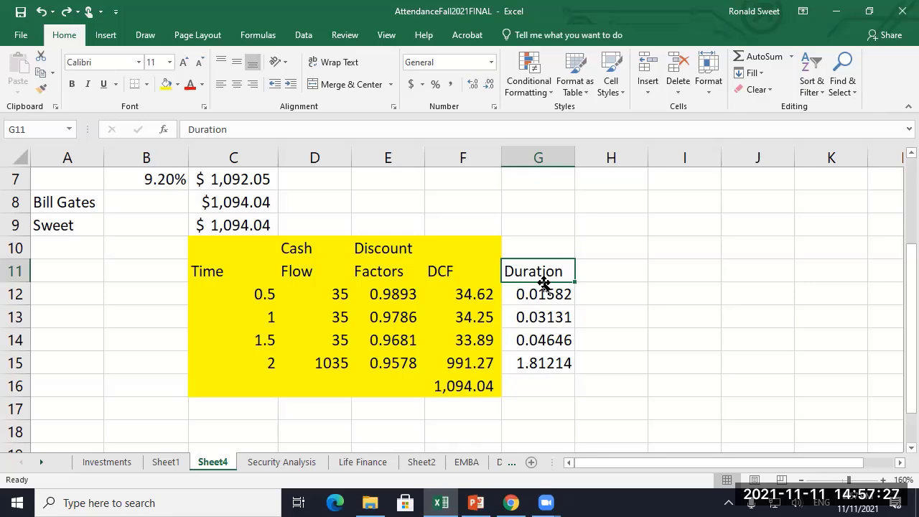
# Switch to Chrome and search Google for "modified duration" in a new tab.
pyautogui.click(511, 503)
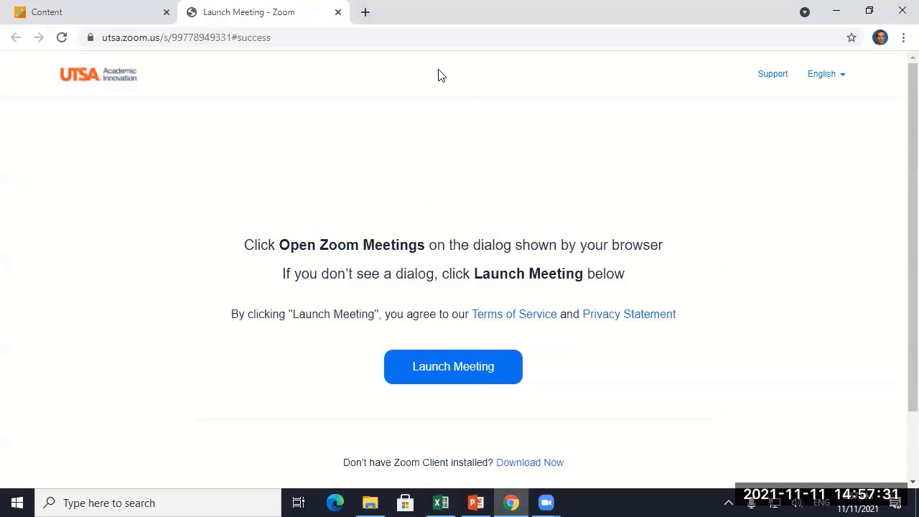
pyautogui.hotkey('ctrl', 't')
pyautogui.click(329, 267)
pyautogui.write('mao')
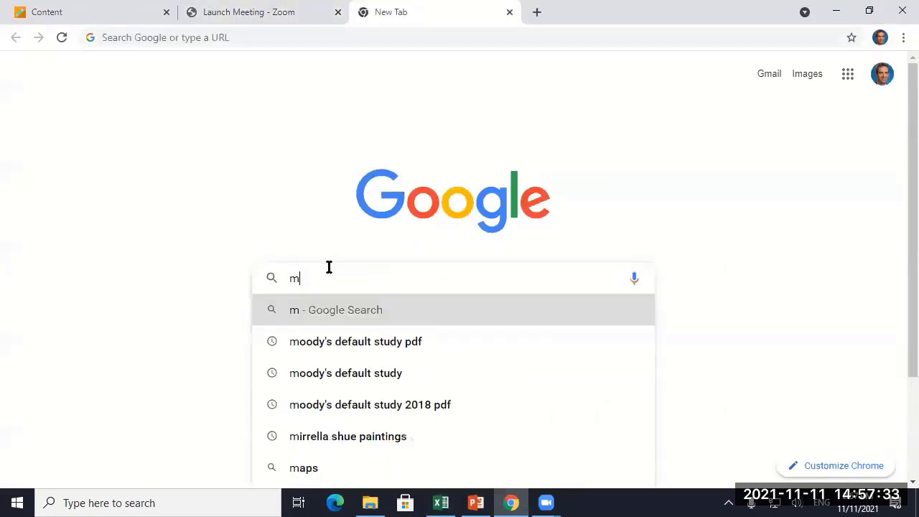
pyautogui.press('BackSpace')
pyautogui.press('BackSpace')
pyautogui.write('odified duration')
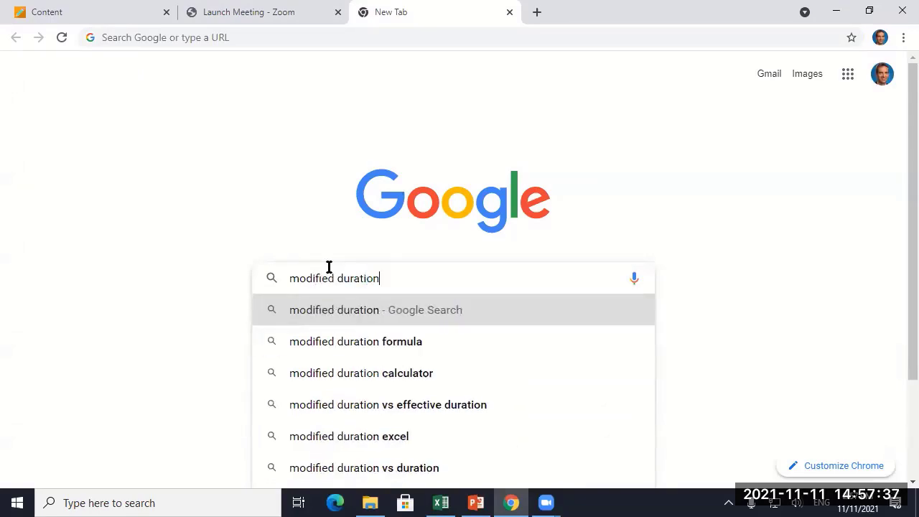
pyautogui.press('Return')
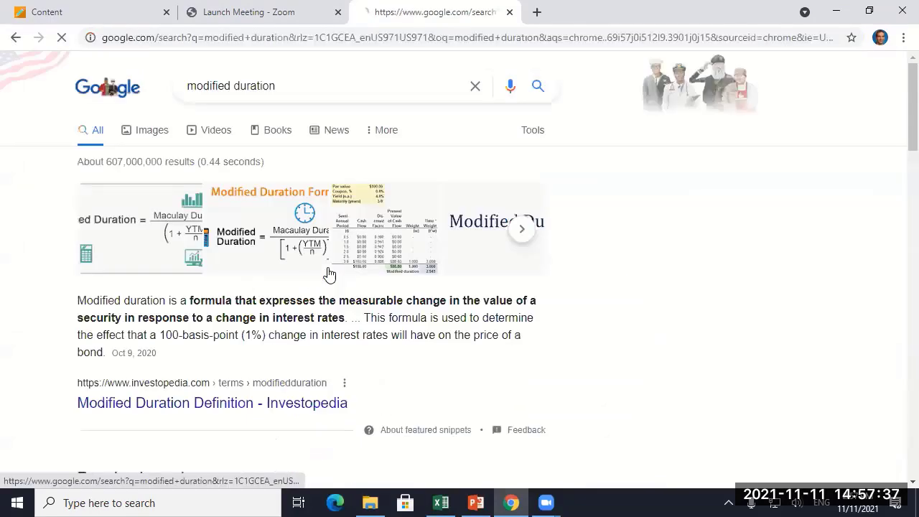
# Open the Wikipedia article on bond duration from the search results.
pyautogui.scroll(-3, 18, 262)
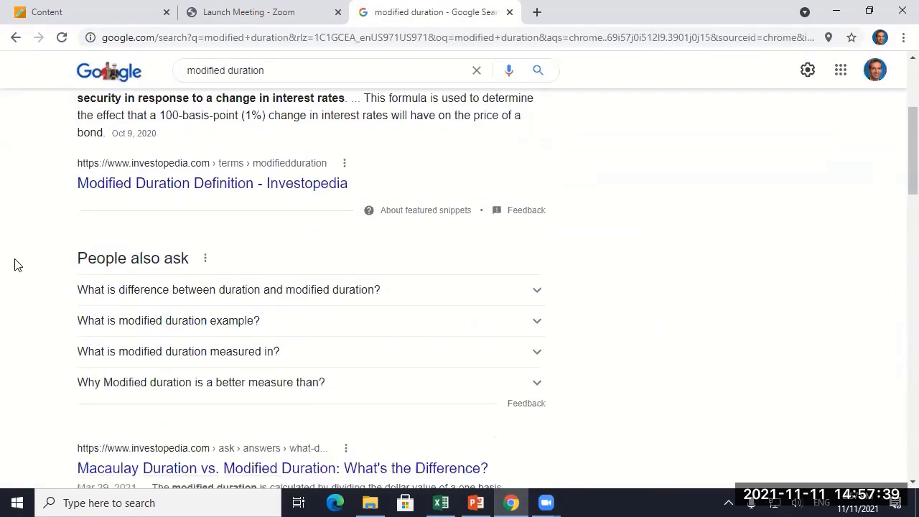
pyautogui.scroll(-5, 18, 265)
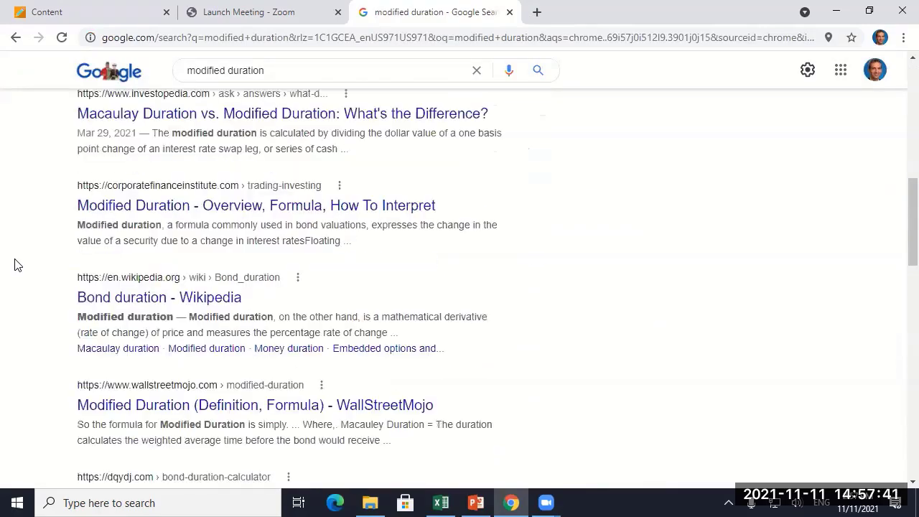
pyautogui.click(83, 307)
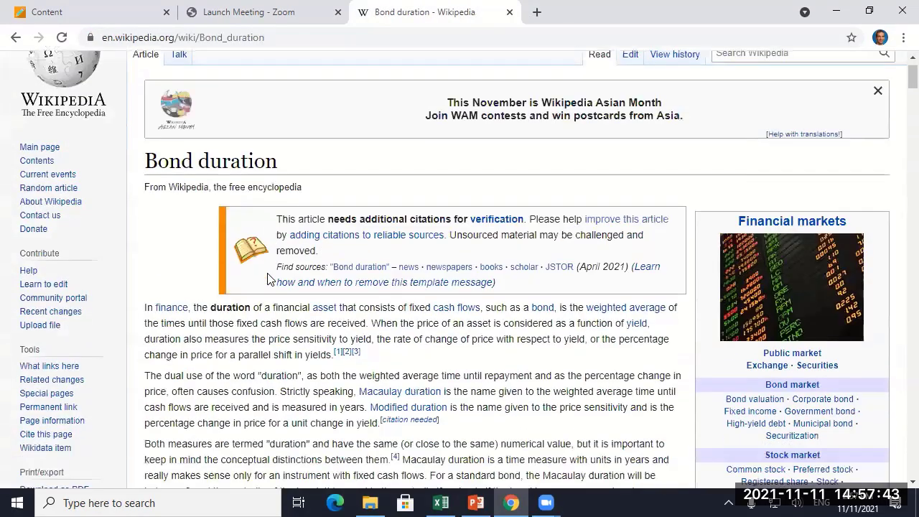
# Look through the bond duration article's Macaulay and modified duration formulas, down to the worked example for a 2-year bond.
pyautogui.scroll(-15, 263, 278)
pyautogui.scroll(-2, 264, 278)
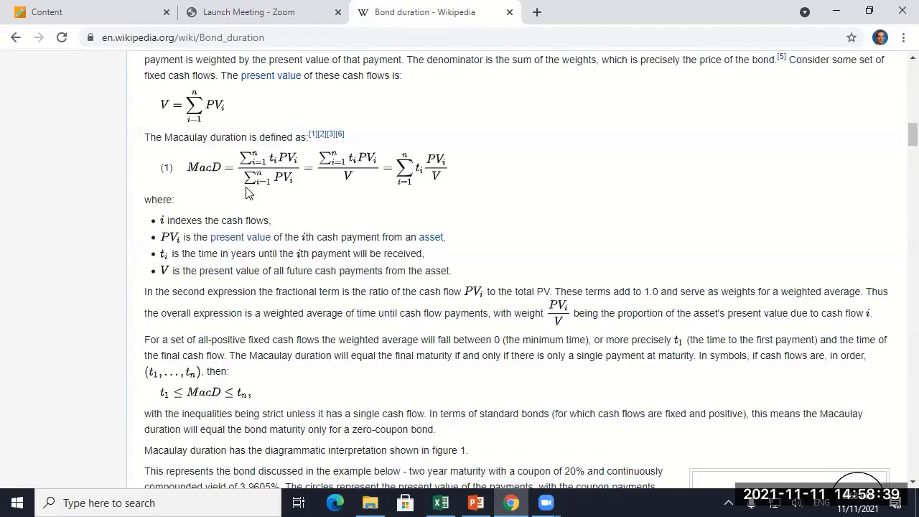
pyautogui.scroll(-10, 186, 171)
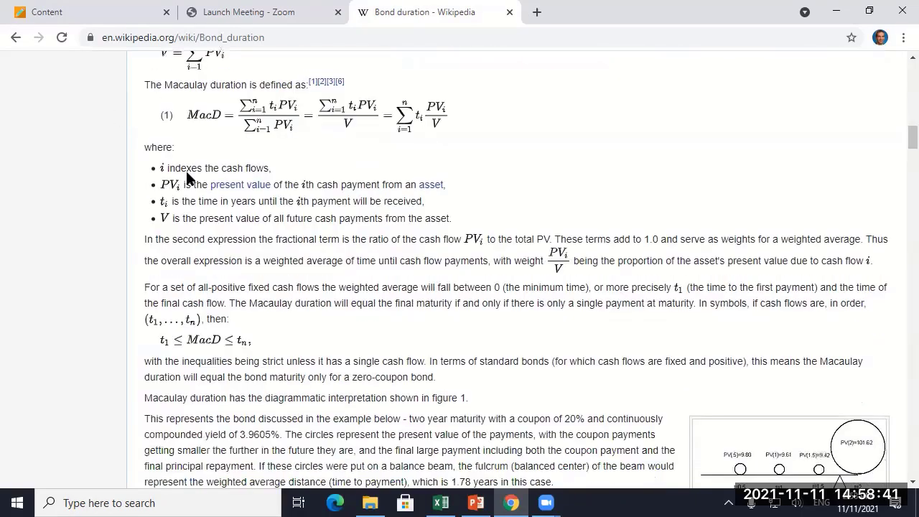
pyautogui.scroll(-15, 186, 170)
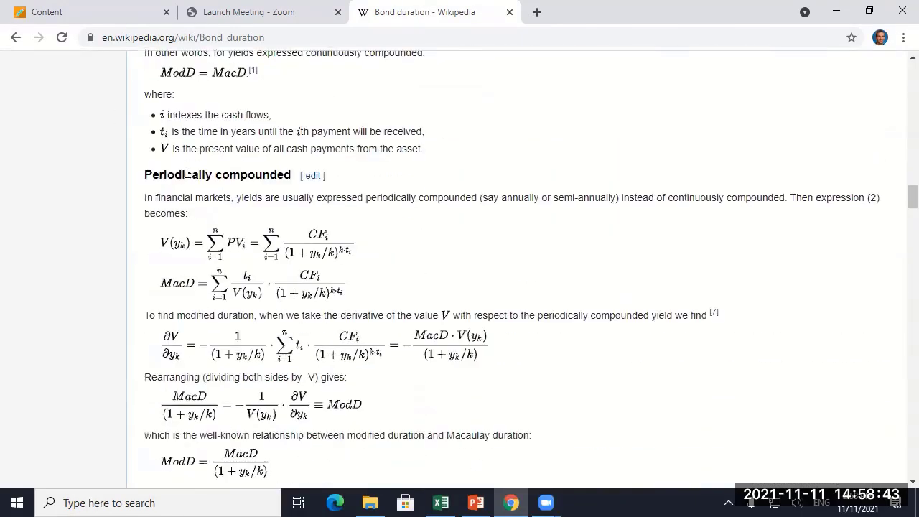
pyautogui.scroll(-10, 186, 172)
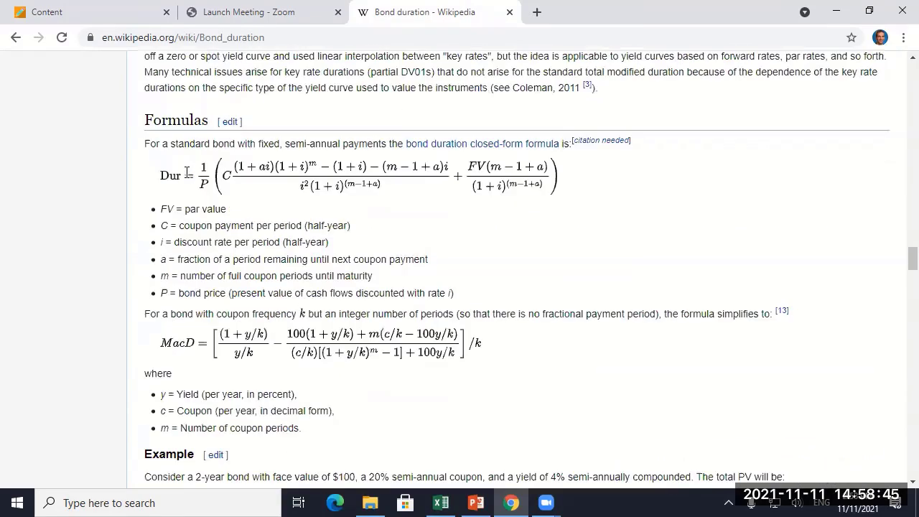
pyautogui.scroll(-9, 159, 204)
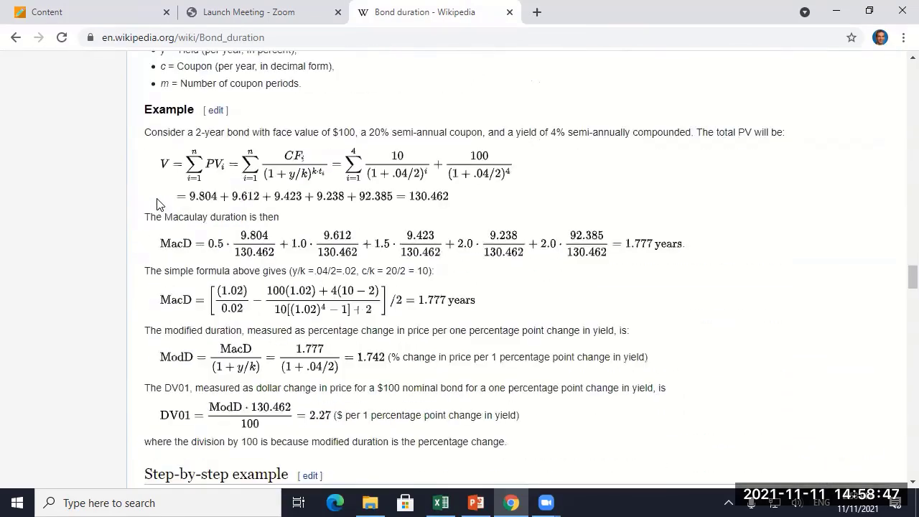
# Look through the rest of the bond duration article, from dollar duration to the effective, spread and average duration and Convexity sections.
pyautogui.scroll(-14, 157, 199)
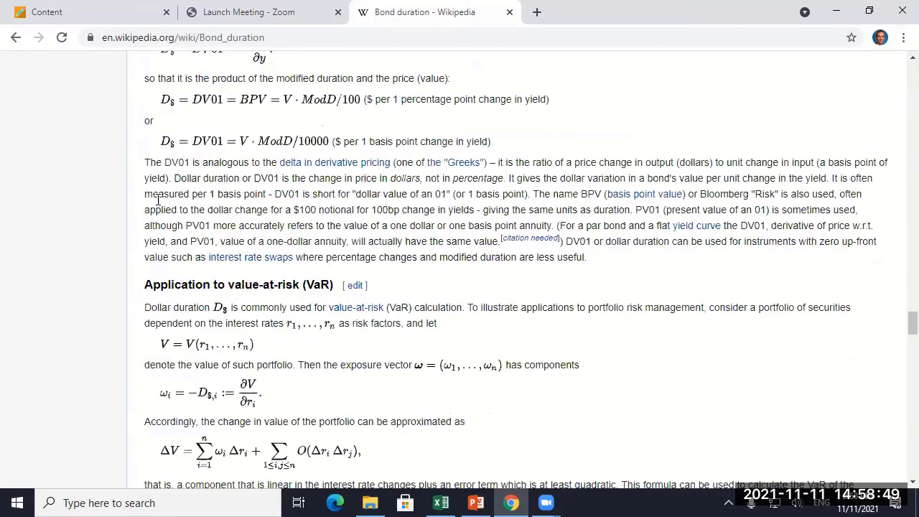
pyautogui.scroll(-4, 158, 200)
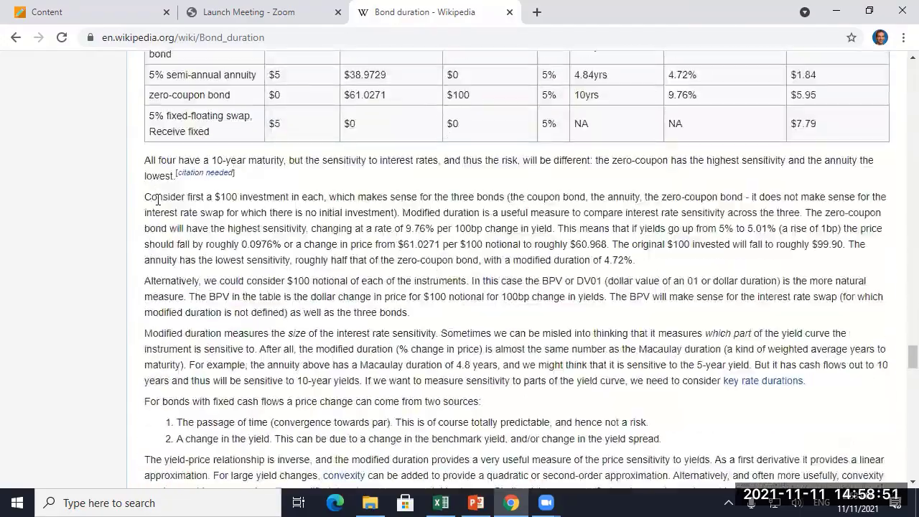
pyautogui.scroll(2, 157, 199)
pyautogui.scroll(-3, 156, 201)
pyautogui.scroll(-8, 156, 201)
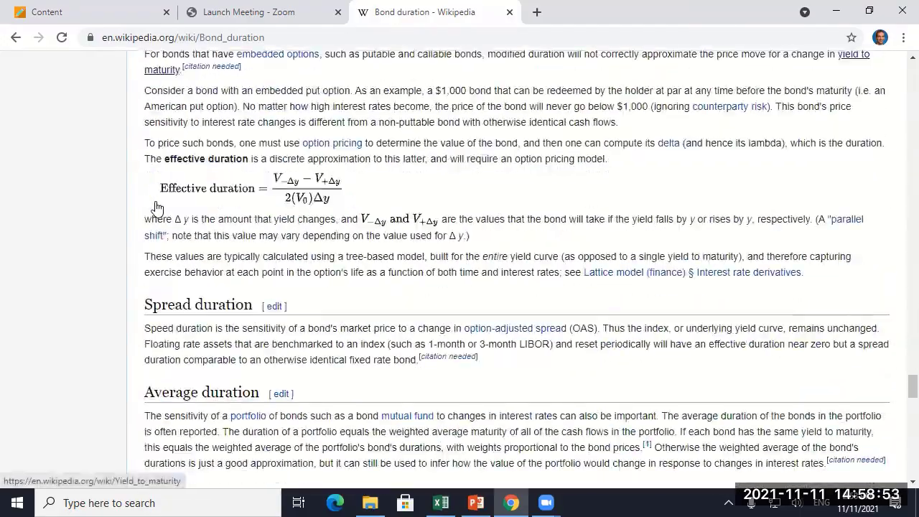
pyautogui.scroll(2, 147, 229)
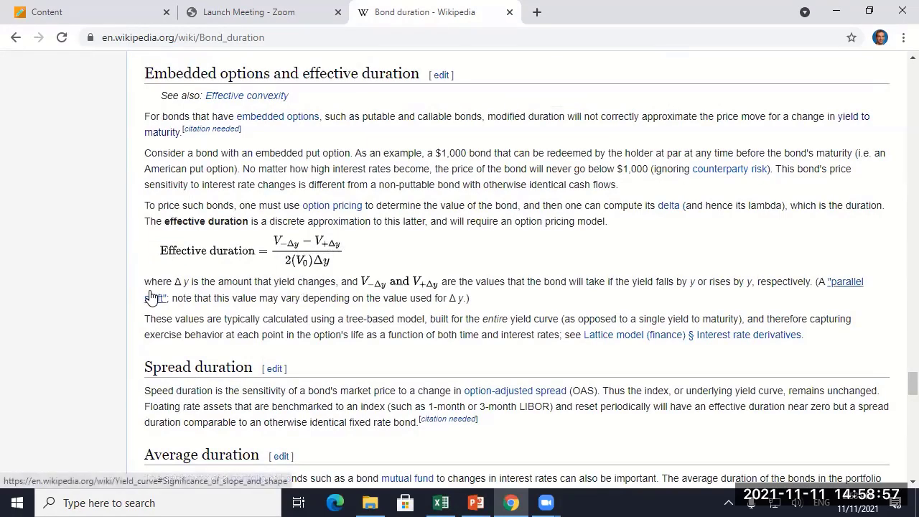
pyautogui.moveTo(152, 297)
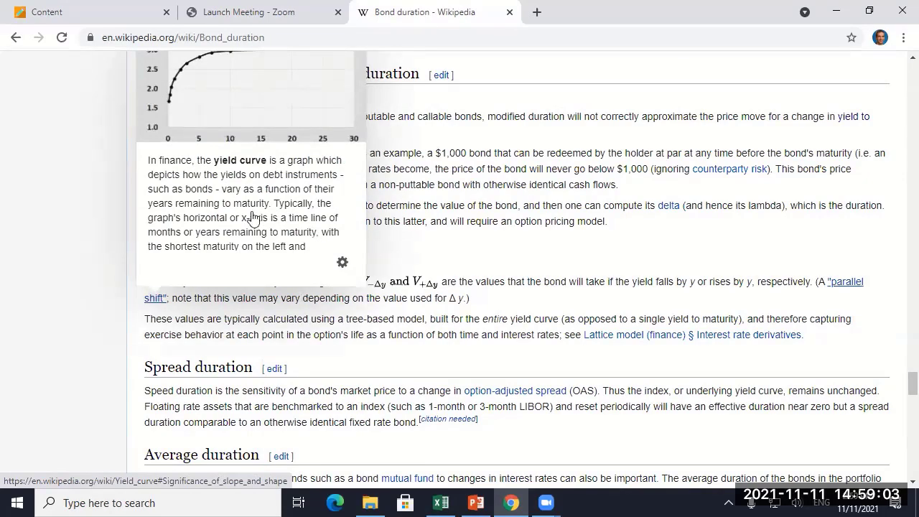
pyautogui.scroll(-1, 259, 313)
pyautogui.scroll(-4, 259, 313)
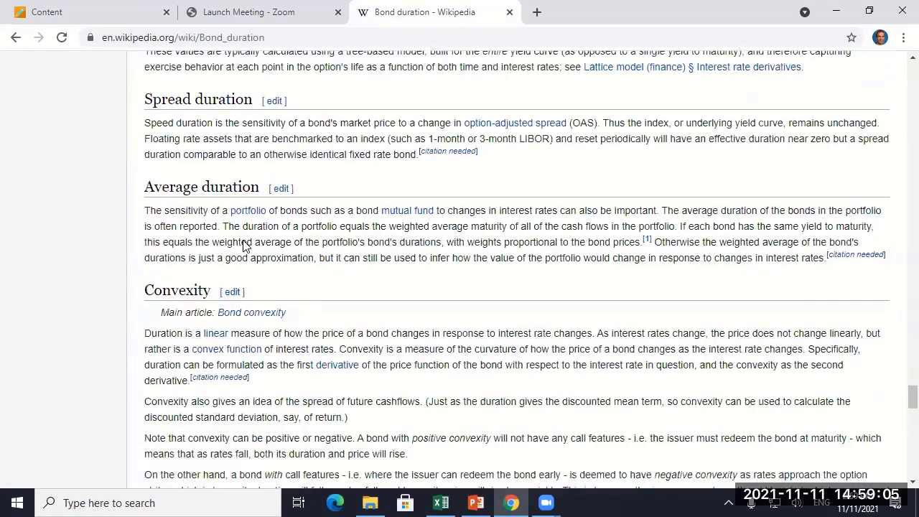
pyautogui.moveTo(183, 80); pyautogui.dragTo(204, 80)
pyautogui.scroll(-4, 208, 214)
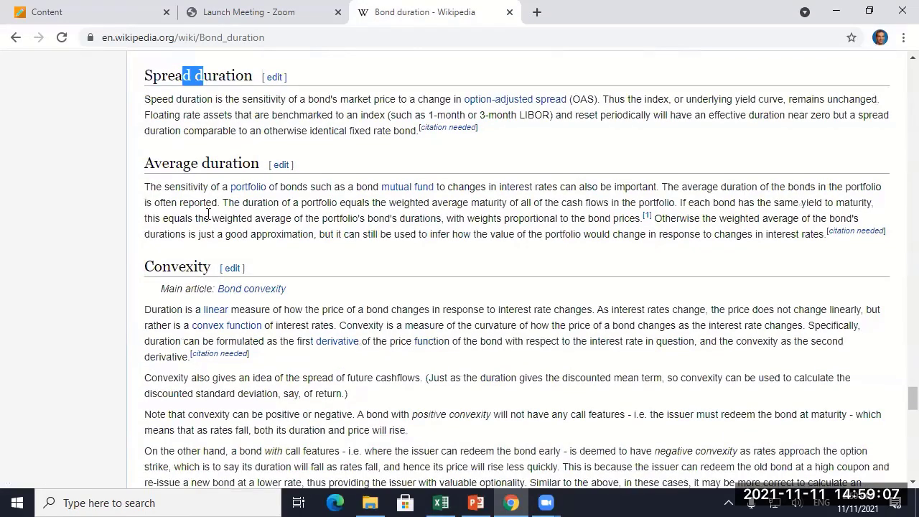
pyautogui.scroll(2, 205, 213)
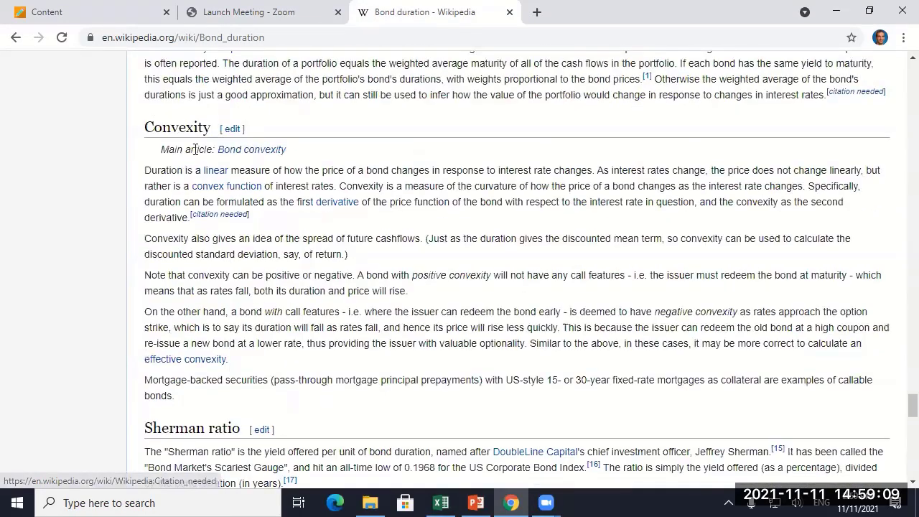
# Open the linked Bond convexity article and look through its calculation, mathematical definition, application and effective convexity sections.
pyautogui.moveTo(242, 151)
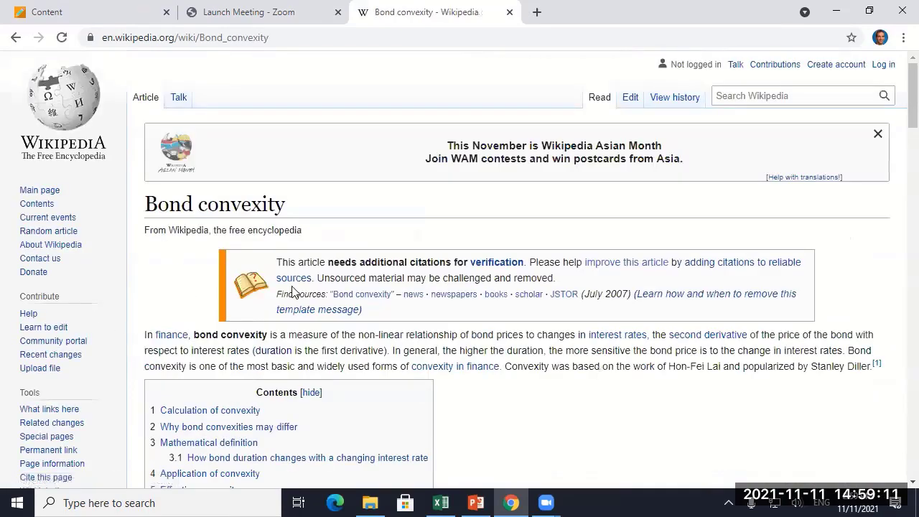
pyautogui.scroll(-4, 293, 290)
pyautogui.click(215, 123)
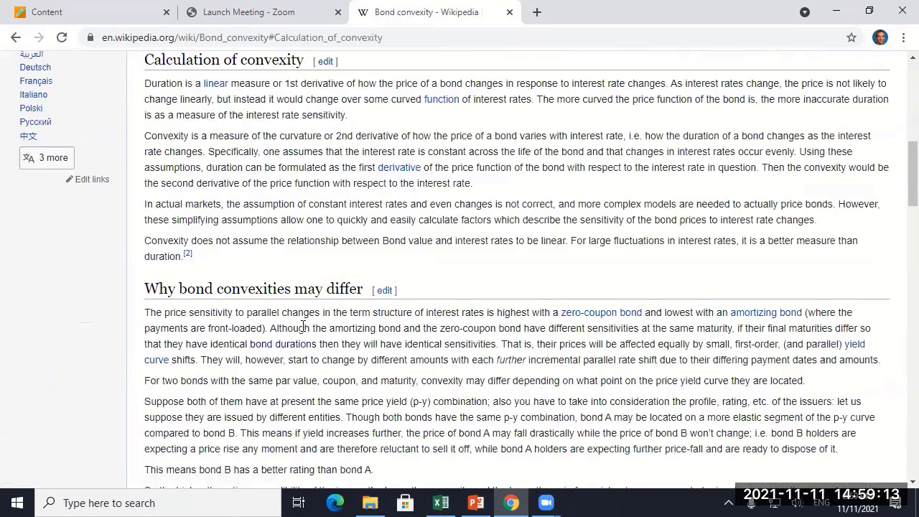
pyautogui.scroll(-8, 303, 327)
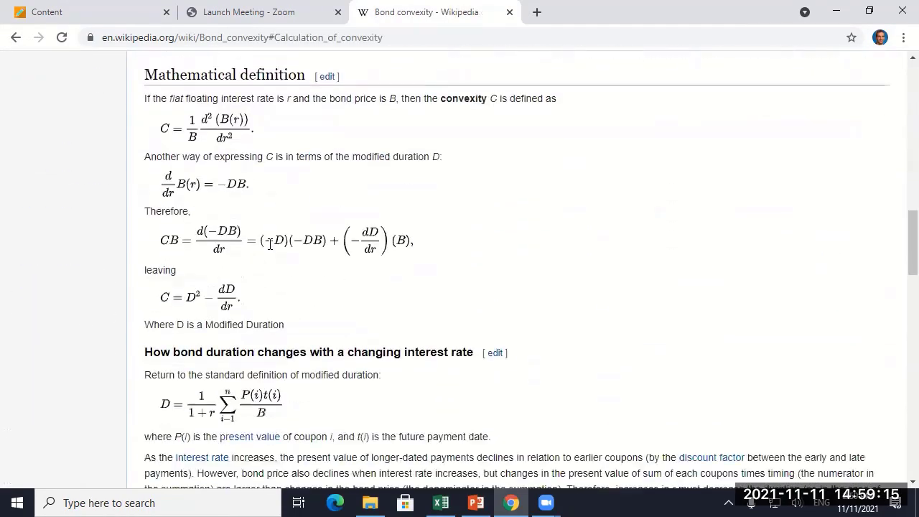
pyautogui.scroll(-9, 264, 249)
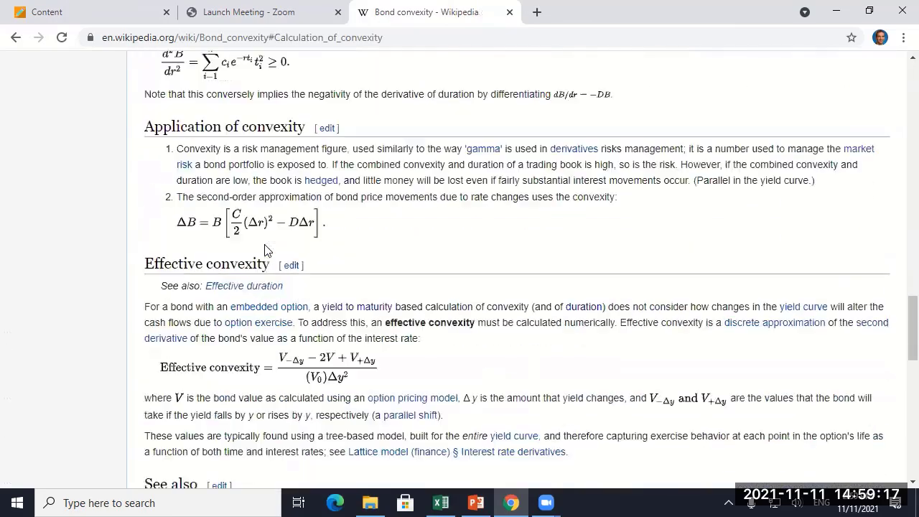
pyautogui.scroll(-2, 264, 249)
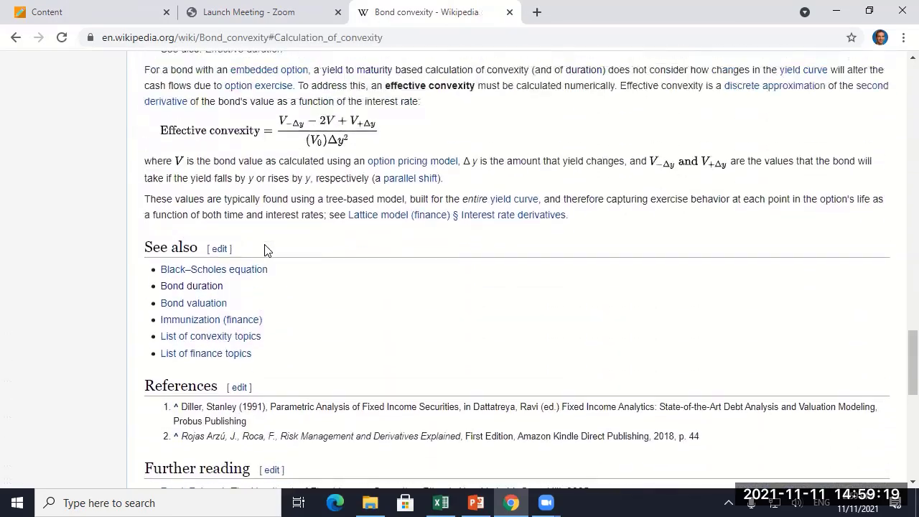
pyautogui.scroll(-6, 264, 249)
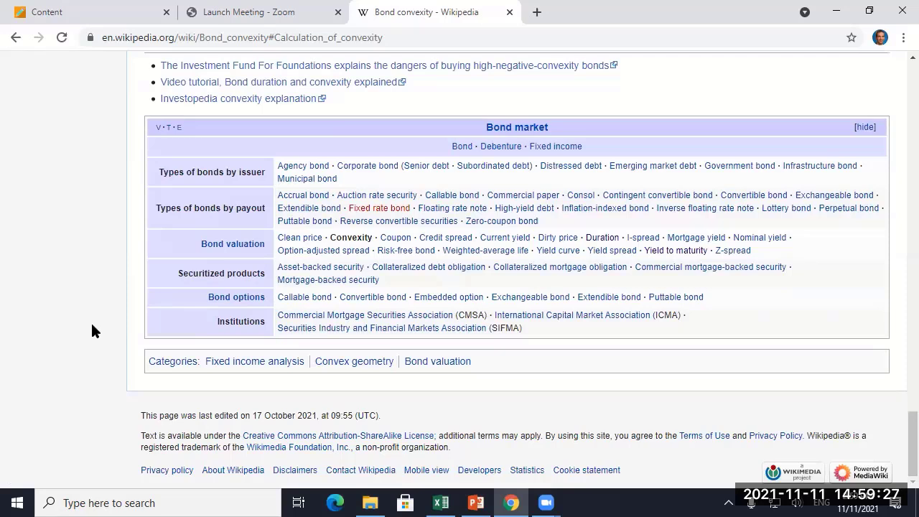
# Close the Wikipedia tab, then switch to PowerPoint and present the Principles of Investing deck from the title slide past the November 11 agenda.
pyautogui.click(509, 12)
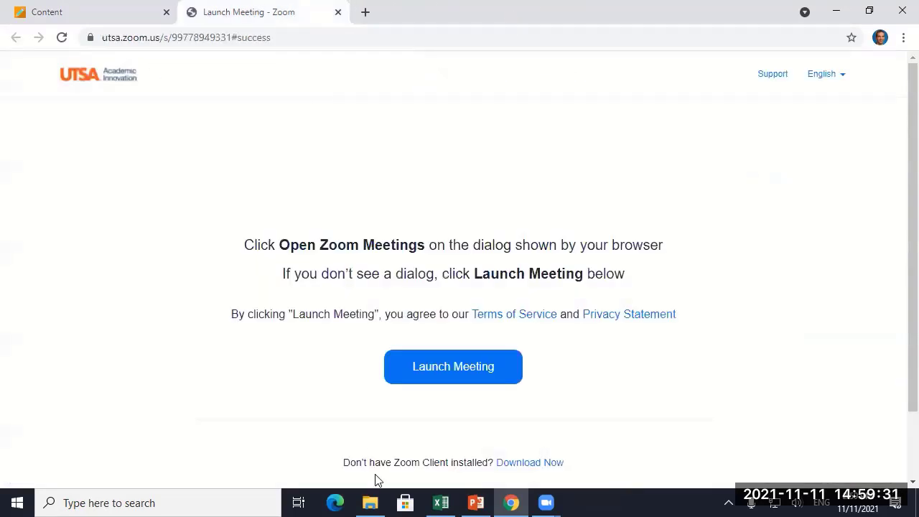
pyautogui.click(473, 502)
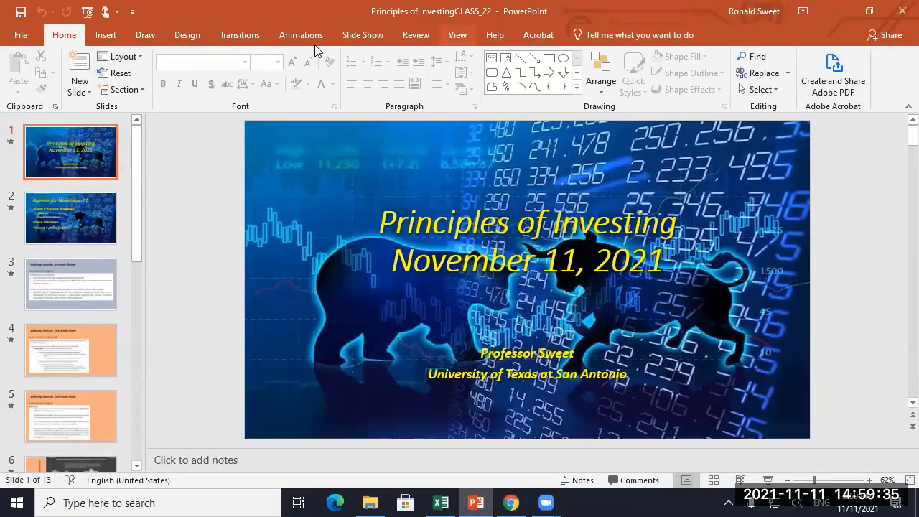
pyautogui.click(360, 37)
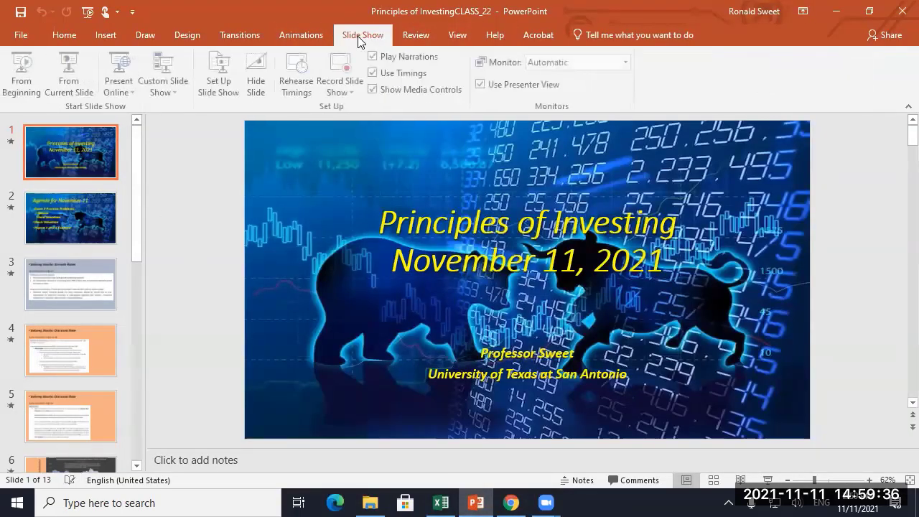
pyautogui.click(69, 71)
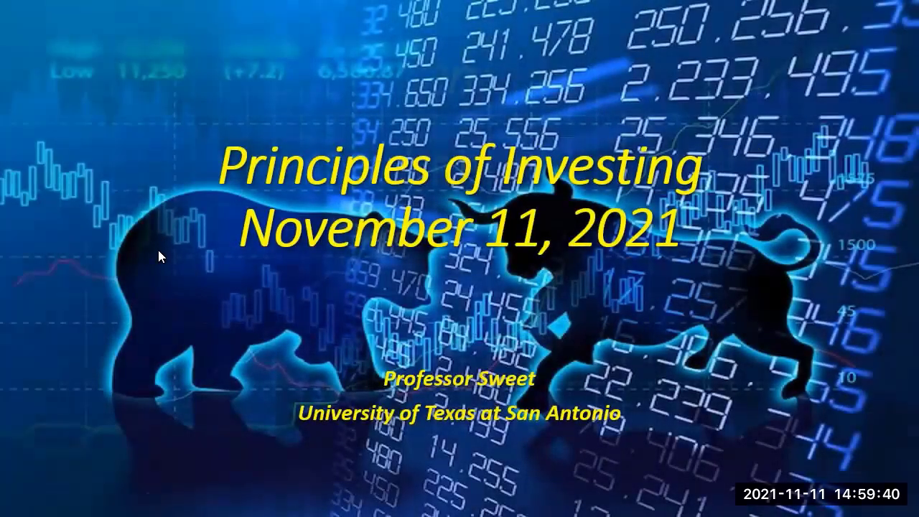
pyautogui.click(159, 257)
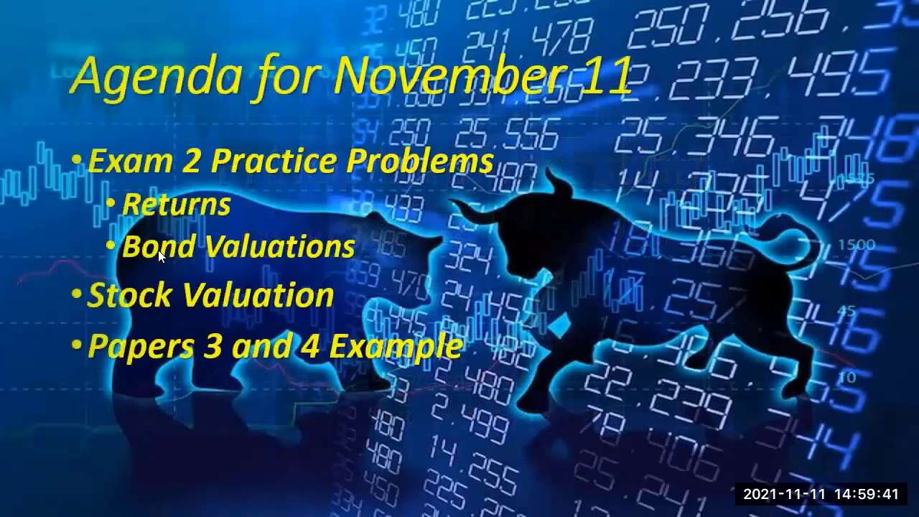
pyautogui.click(155, 264)
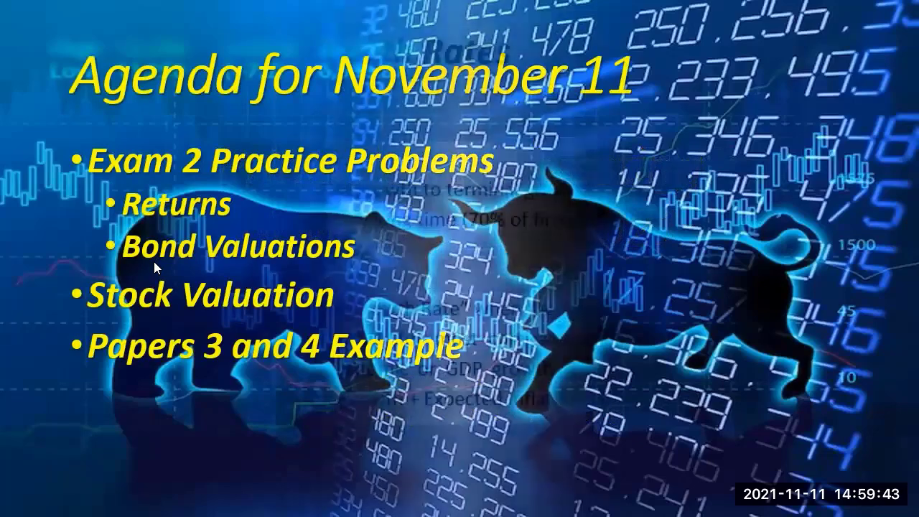
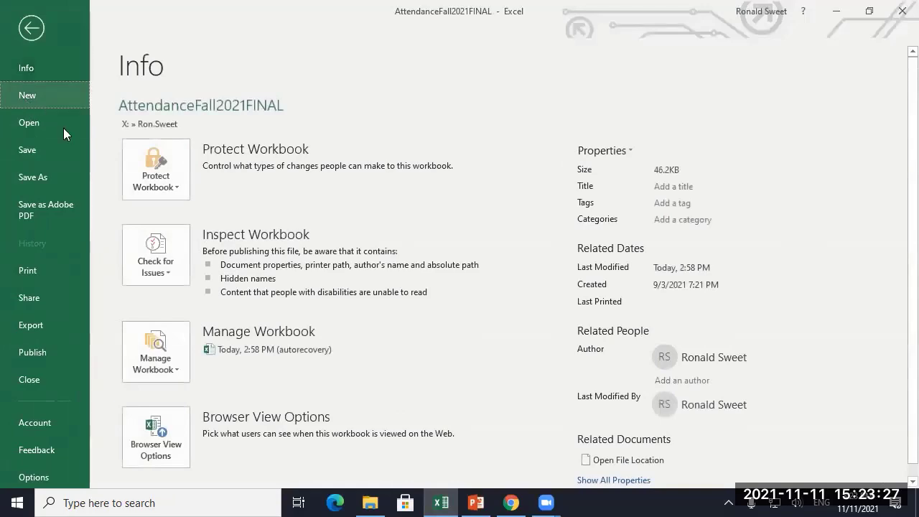
# Create a blank Excel workbook and enter WMT in cell A1.
pyautogui.click(185, 256)
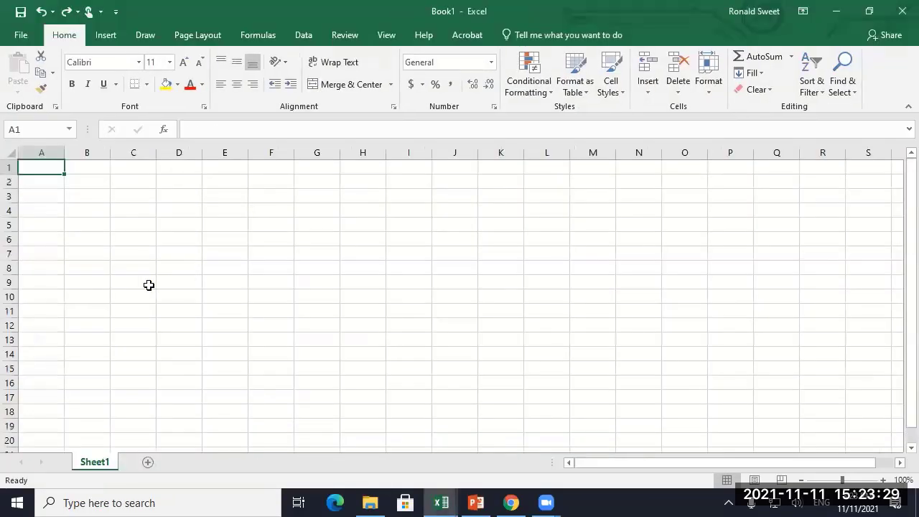
pyautogui.scroll(4, 148, 285)
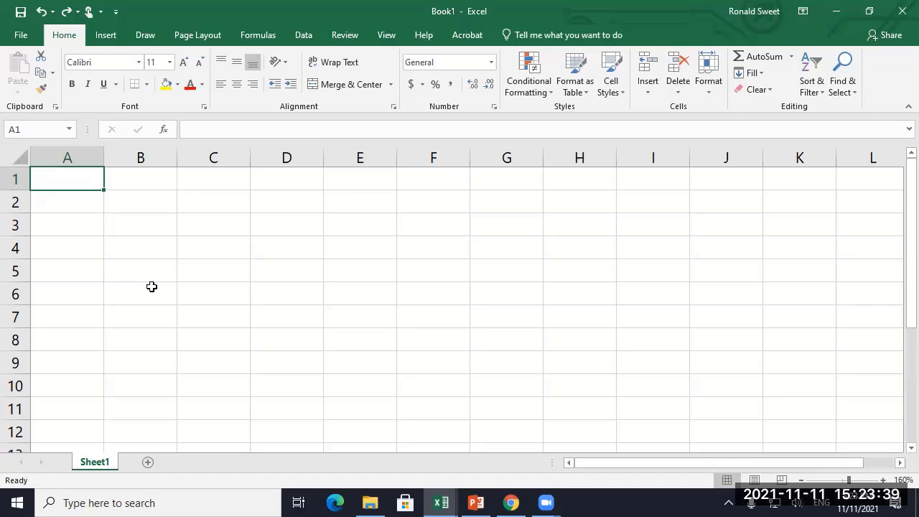
pyautogui.write('WMT')
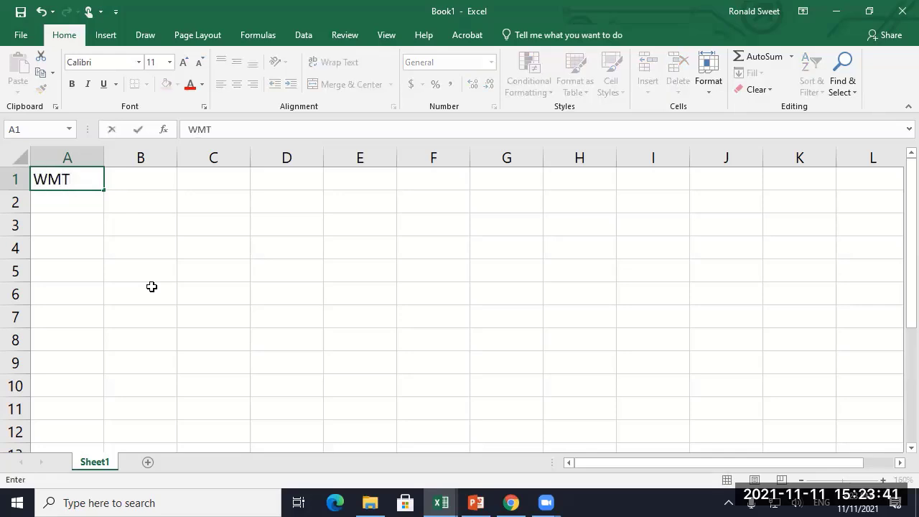
pyautogui.press('Return')
pyautogui.press('Up')
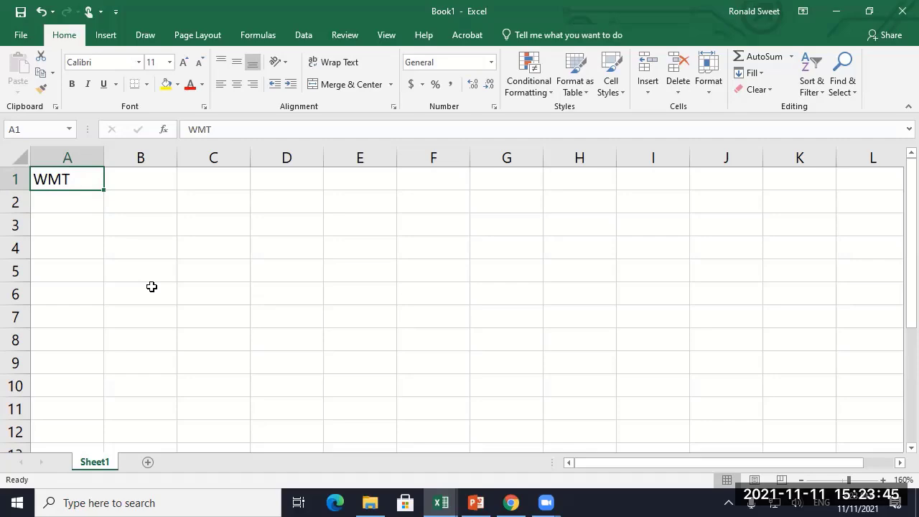
# Switch to Chrome and open the Fall 2021 Principles of Investment course in Blackboard.
pyautogui.click(370, 503)
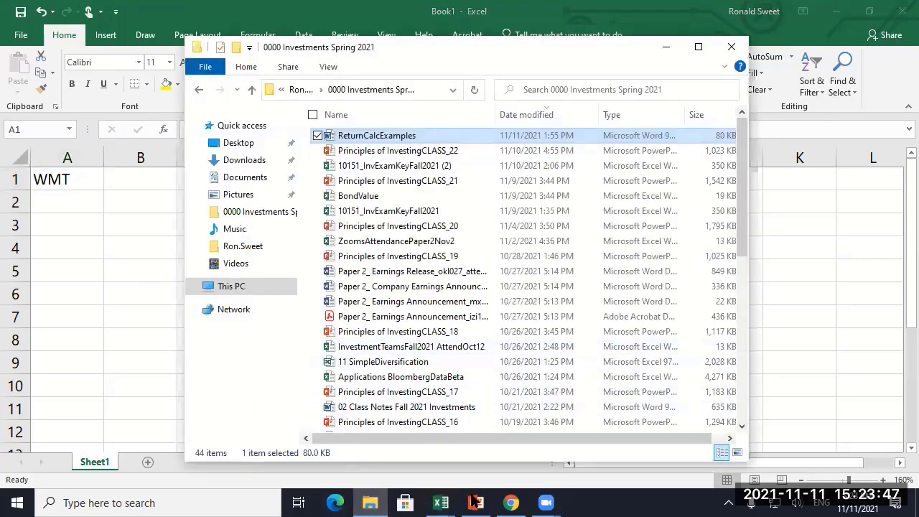
pyautogui.click(510, 503)
pyautogui.click(67, 12)
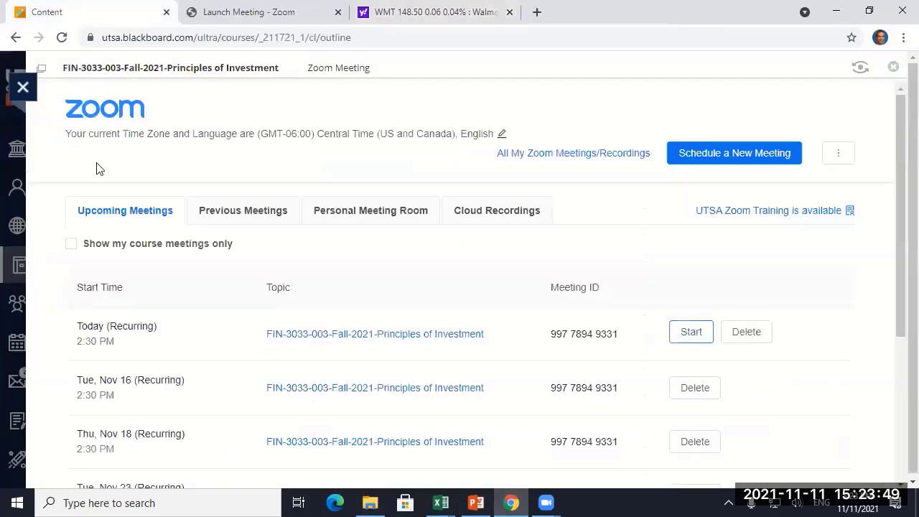
pyautogui.click(23, 87)
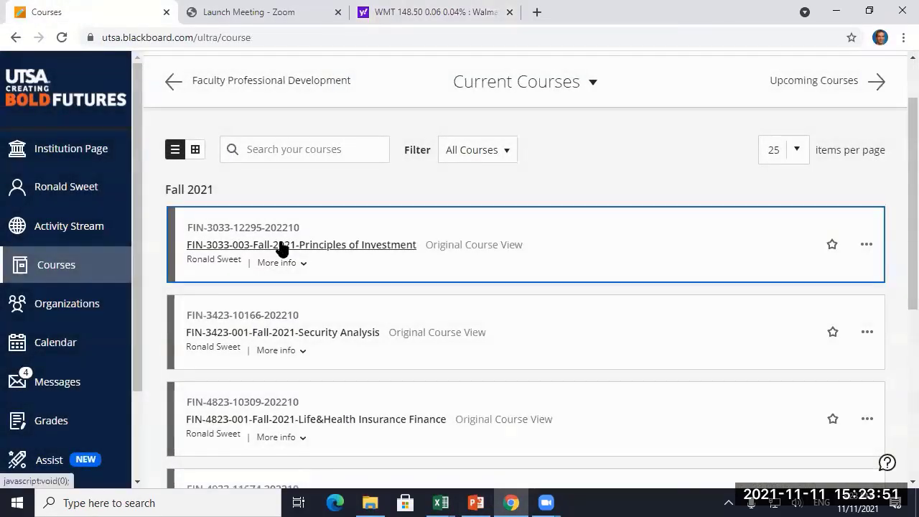
pyautogui.click(282, 248)
# Open the Paper Descriptions folder in the course content.
pyautogui.scroll(-3, 72, 297)
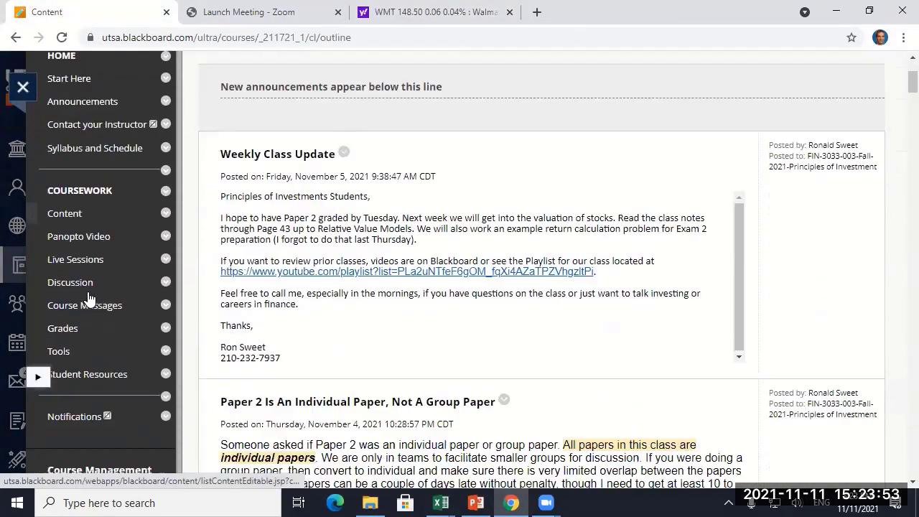
pyautogui.click(64, 171)
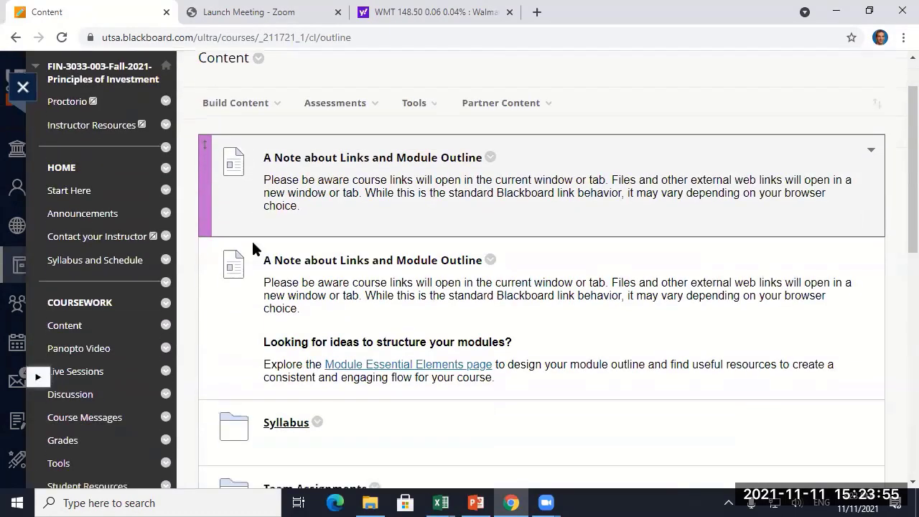
pyautogui.scroll(-6, 253, 244)
pyautogui.click(264, 181)
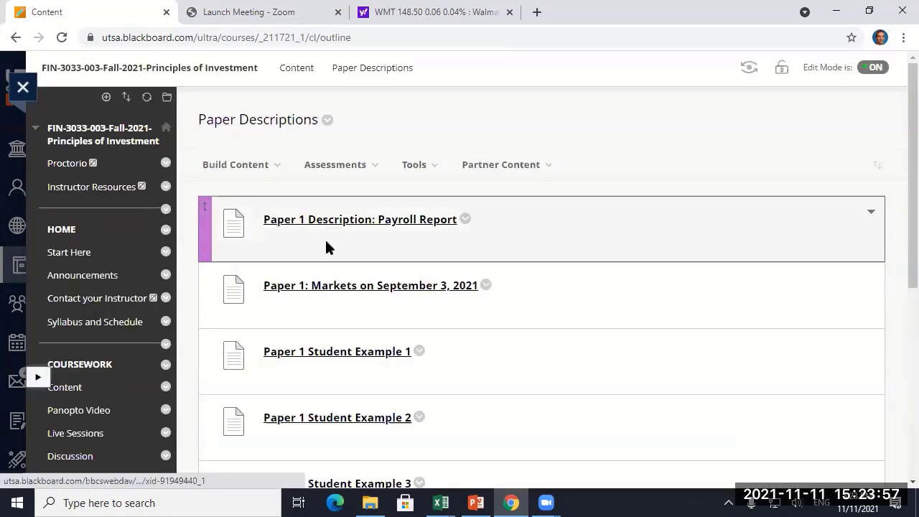
# Download the "Papers 3 and 4 Description: Stock Valuation" document, open it in Word and enable editing.
pyautogui.scroll(-5, 323, 247)
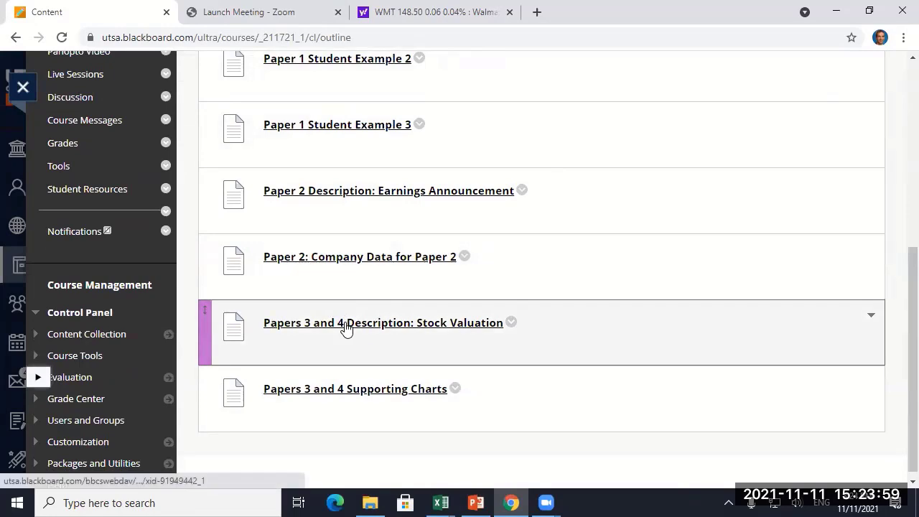
pyautogui.click(345, 324)
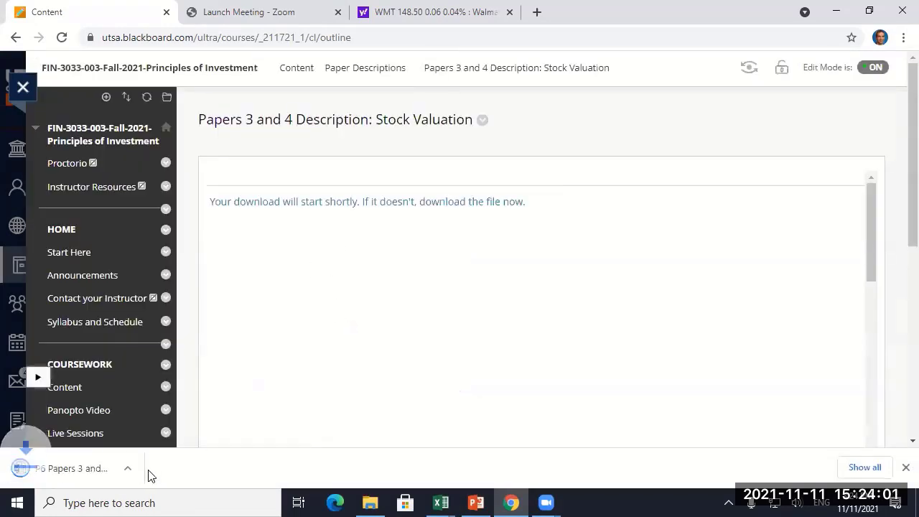
pyautogui.click(26, 470)
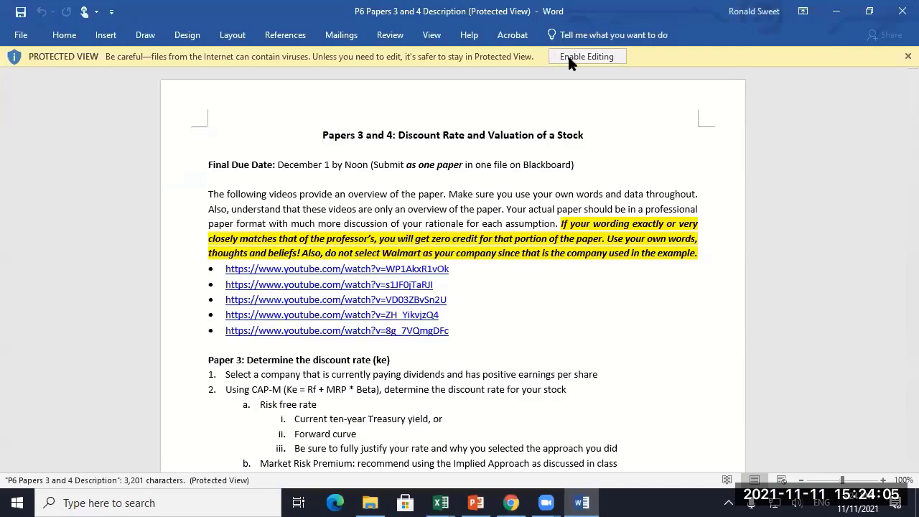
pyautogui.click(568, 61)
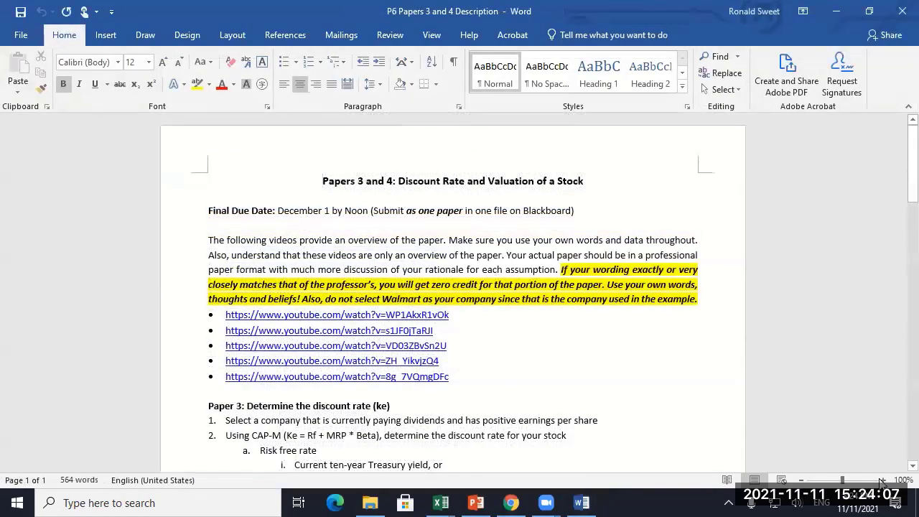
# Review the assignment introduction and select the five YouTube video links above the Paper 3 section.
pyautogui.scroll(3, 354, 227)
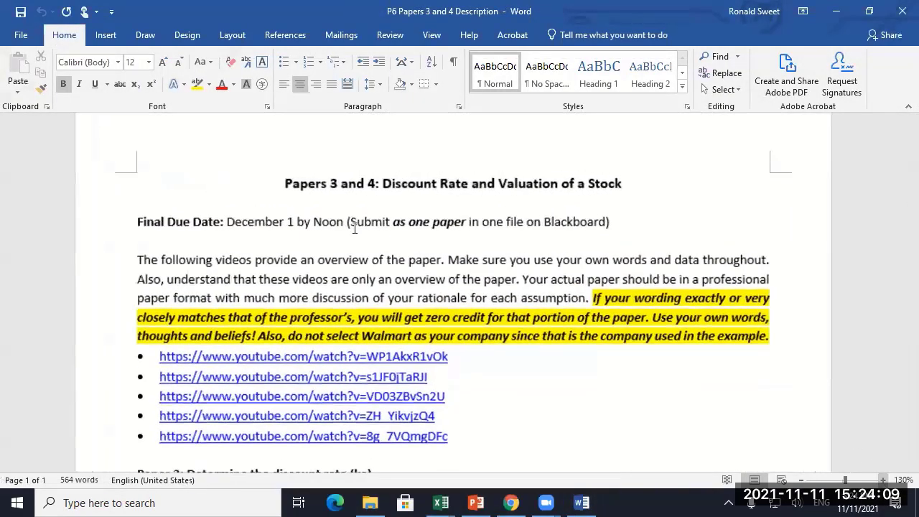
pyautogui.scroll(1, 117, 201)
pyautogui.scroll(-3, 119, 307)
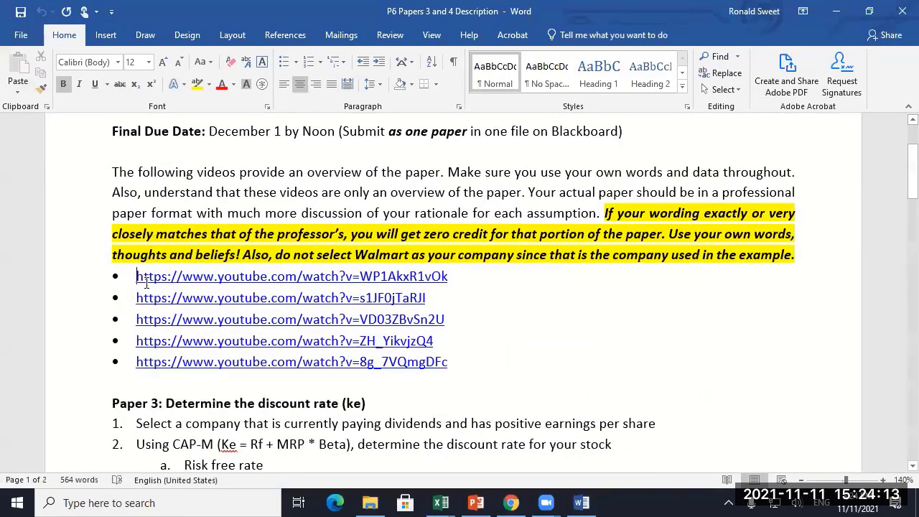
pyautogui.moveTo(137, 276); pyautogui.dragTo(451, 367)
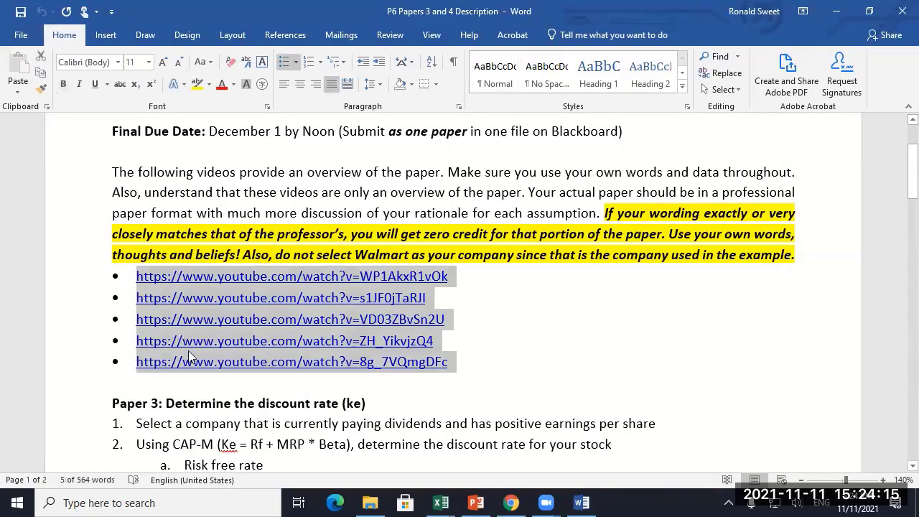
# Review the overview video links and the Paper 3 requirements for determining the discount rate with CAP-M.
pyautogui.click(180, 205)
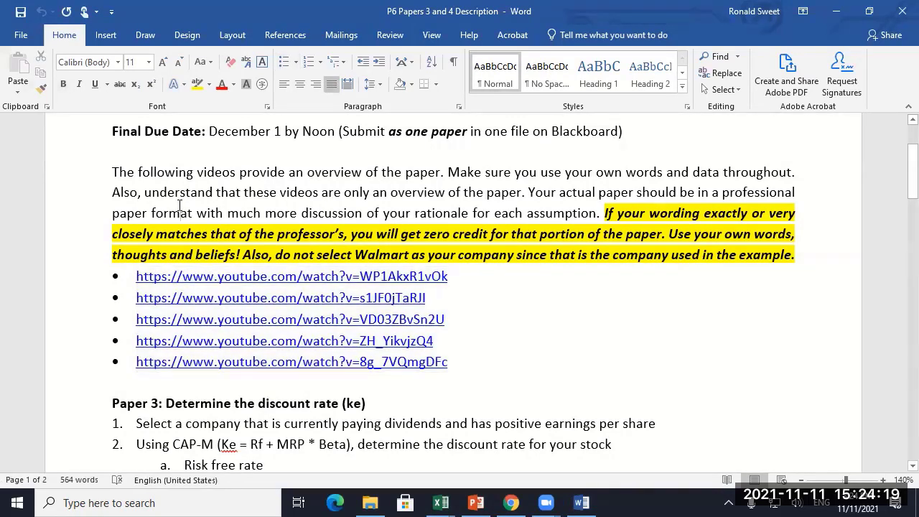
pyautogui.scroll(-1, 180, 205)
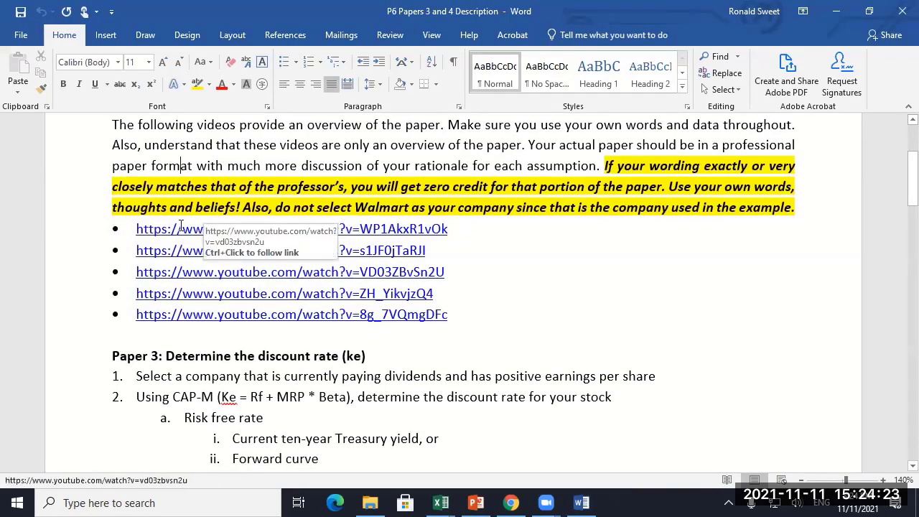
pyautogui.moveTo(134, 231); pyautogui.dragTo(444, 317)
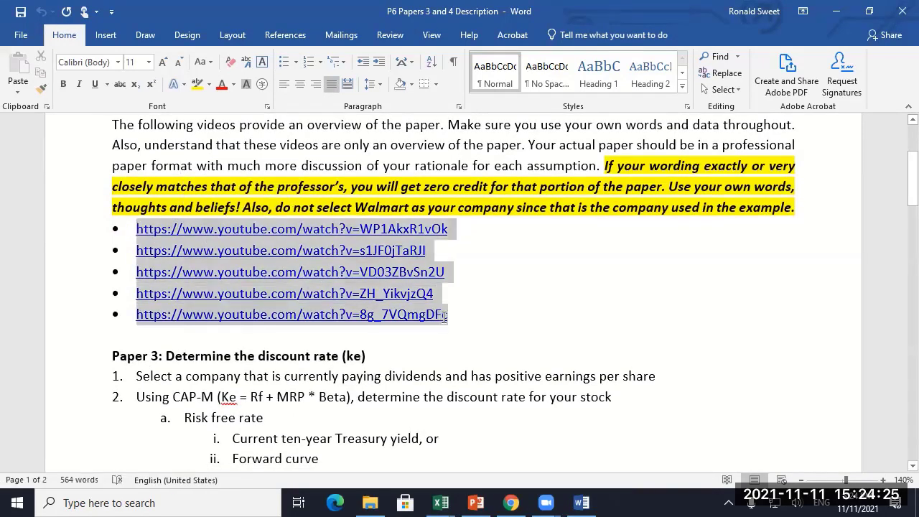
pyautogui.scroll(-2, 199, 226)
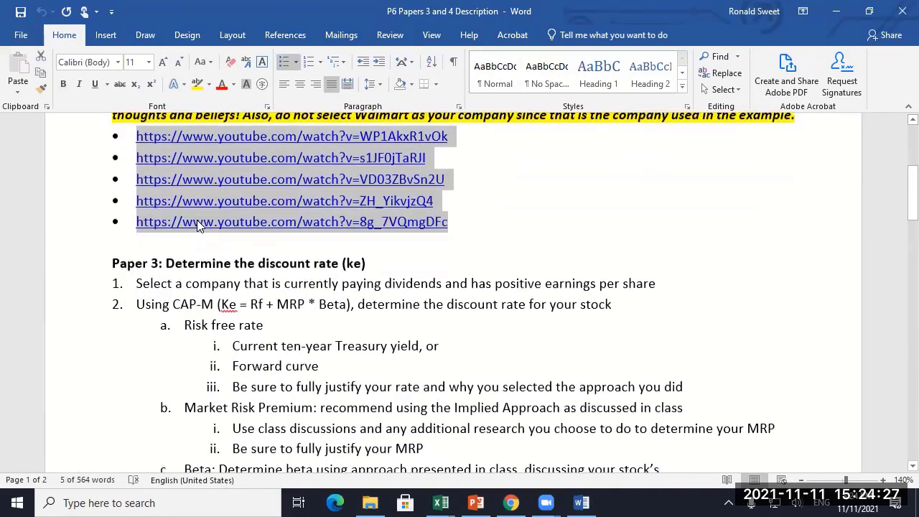
pyautogui.scroll(-3, 200, 226)
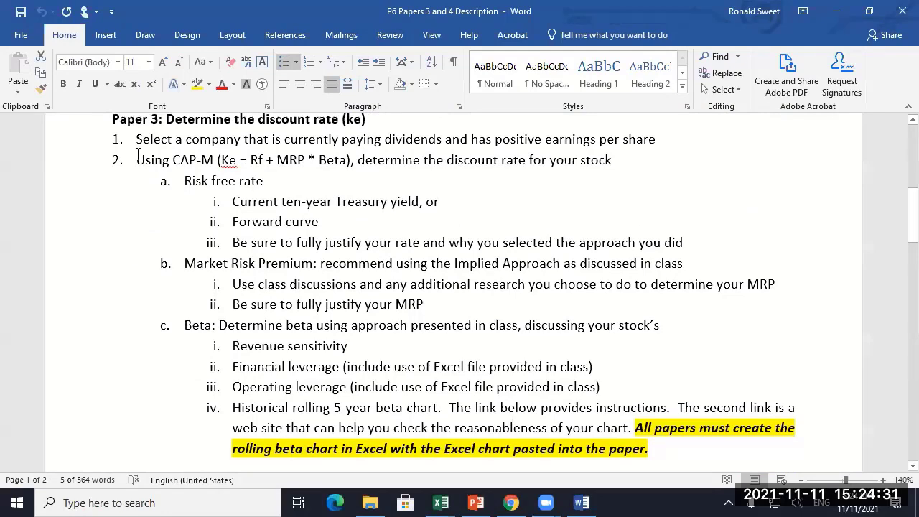
pyautogui.scroll(-1, 138, 155)
pyautogui.scroll(1, 138, 155)
pyautogui.click(184, 181)
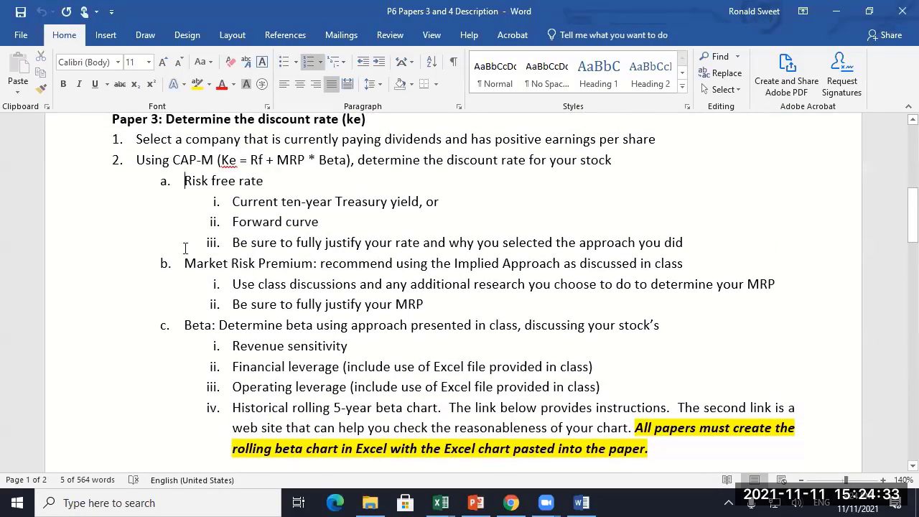
pyautogui.click(186, 324)
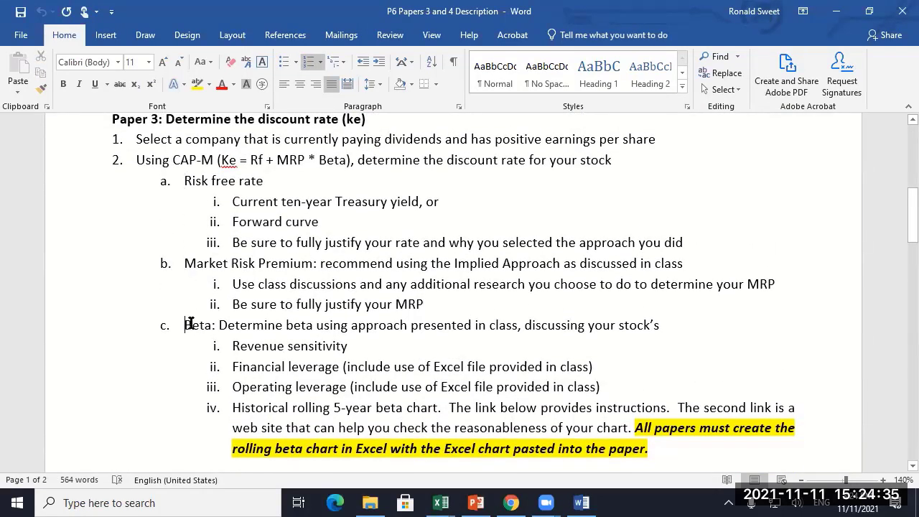
pyautogui.moveTo(190, 323); pyautogui.dragTo(453, 427)
pyautogui.scroll(-2, 372, 312)
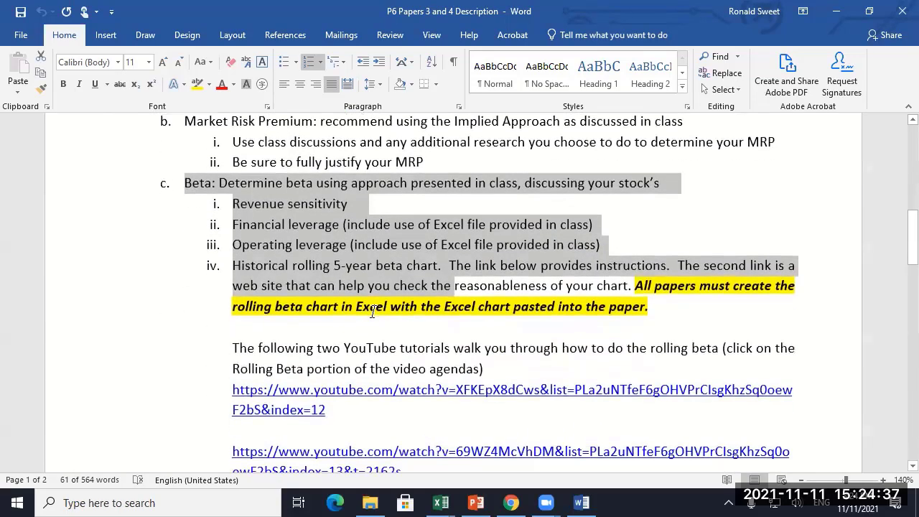
pyautogui.click(372, 312)
pyautogui.scroll(-1, 282, 306)
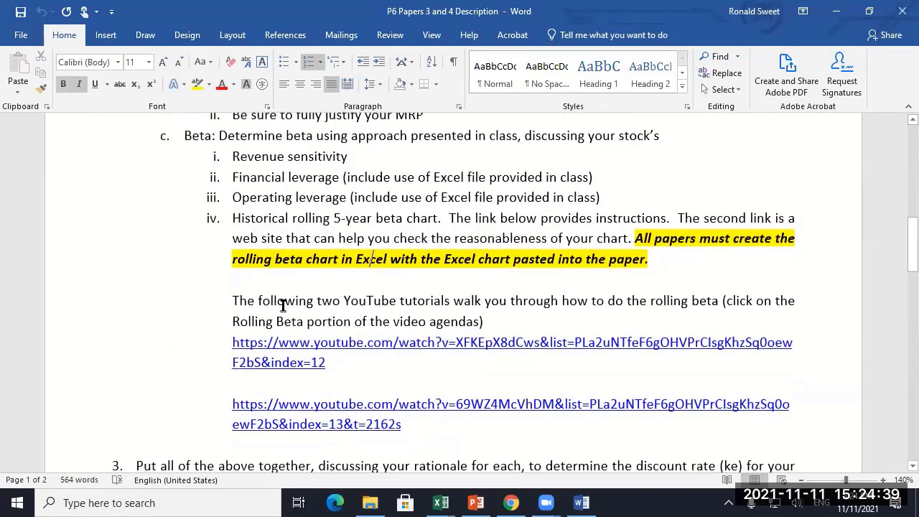
pyautogui.click(306, 307)
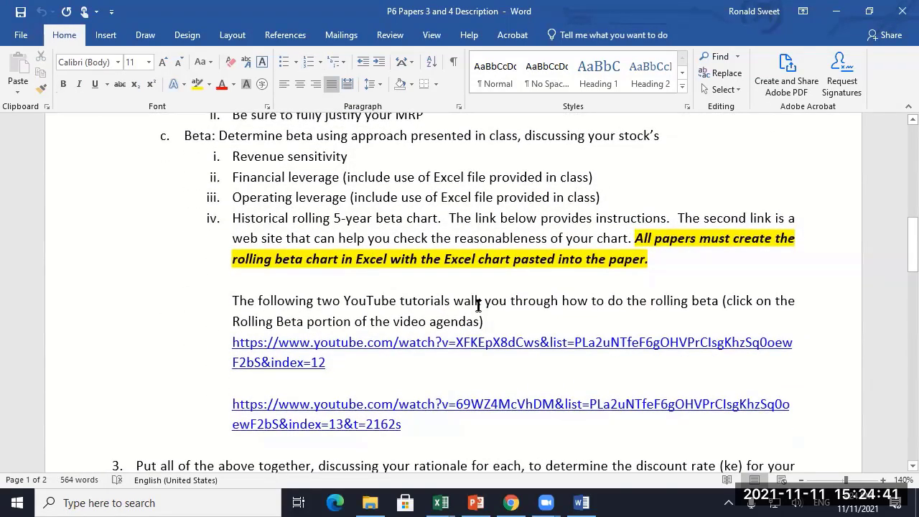
pyautogui.scroll(-1, 390, 308)
pyautogui.scroll(-1, 390, 307)
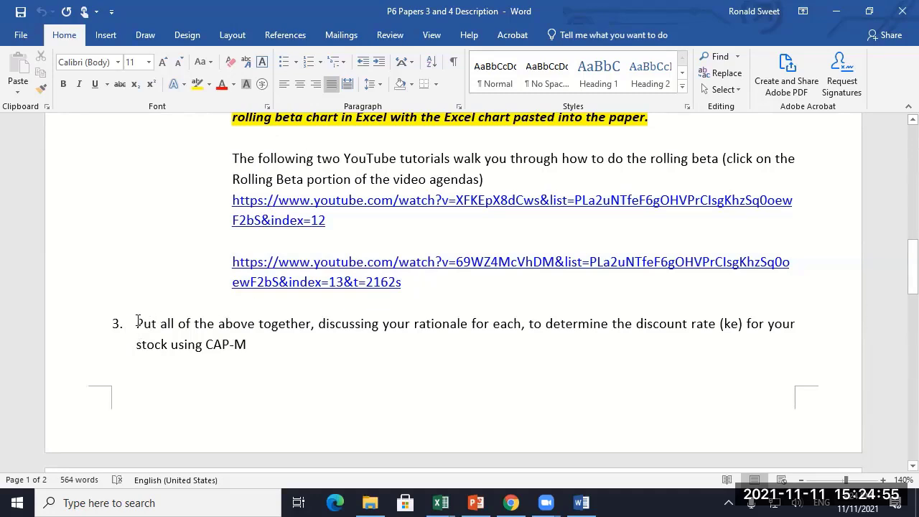
pyautogui.moveTo(137, 321); pyautogui.dragTo(314, 345)
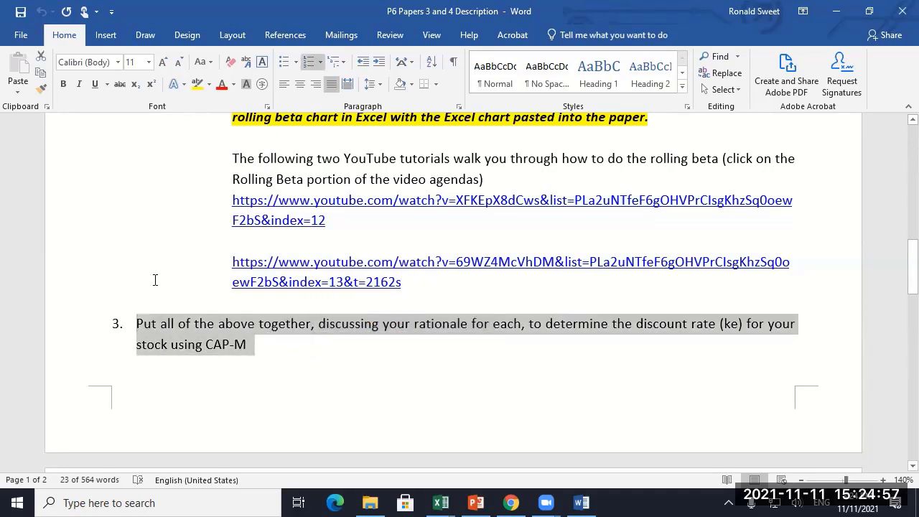
# Review the Paper 4 instructions for the Gordon Growth Model and the Capitalized Earnings Model formulas.
pyautogui.scroll(-5, 154, 280)
pyautogui.scroll(-5, 154, 280)
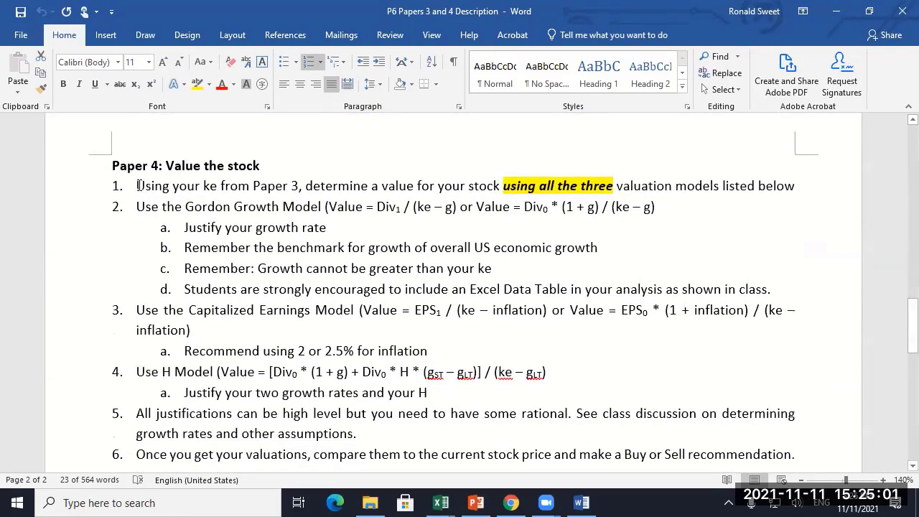
pyautogui.click(137, 186)
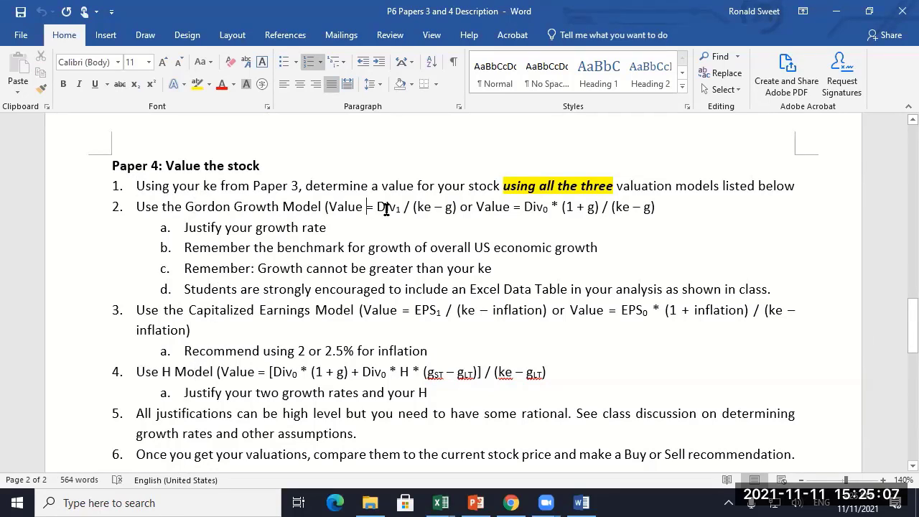
pyautogui.doubleClick(537, 207)
pyautogui.doubleClick(591, 206)
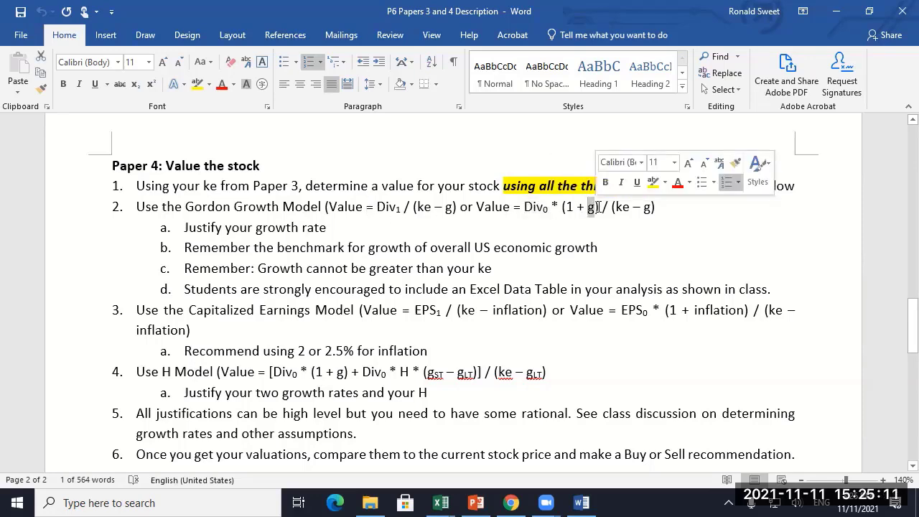
pyautogui.moveTo(616, 207); pyautogui.dragTo(630, 207)
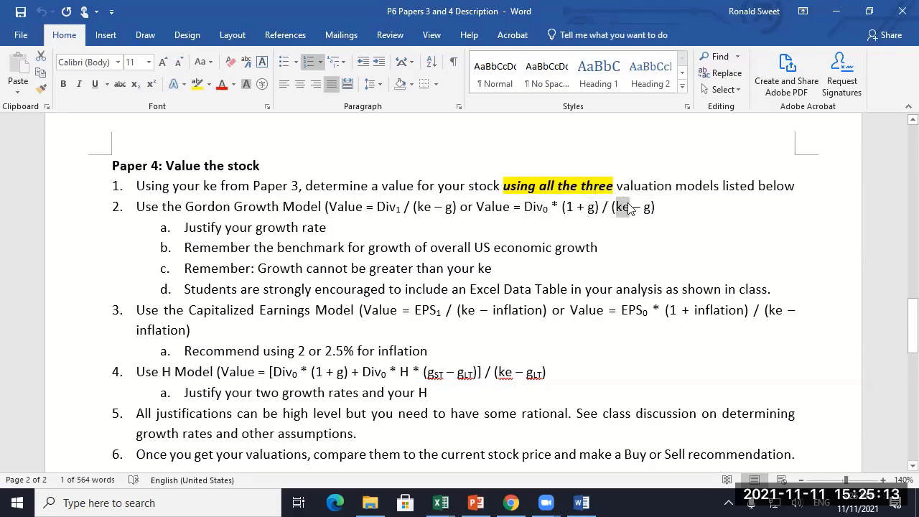
pyautogui.scroll(-2, 393, 247)
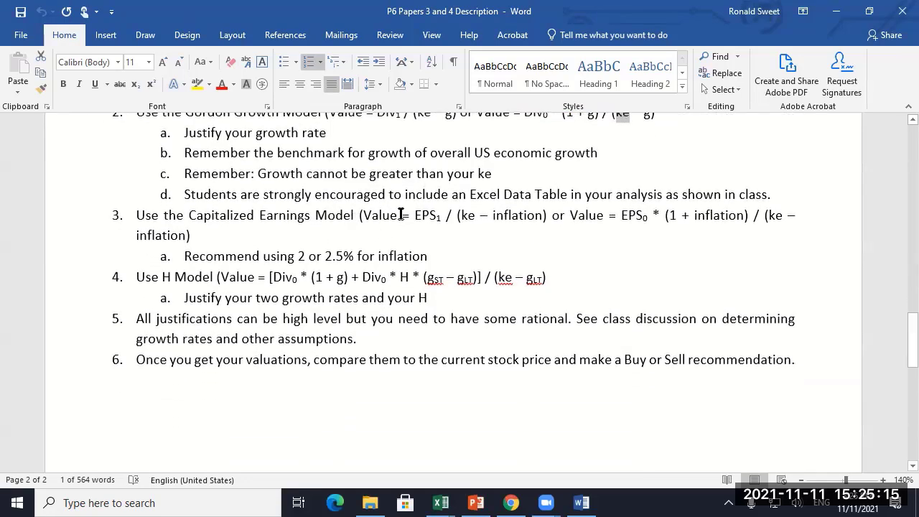
pyautogui.doubleClick(427, 215)
pyautogui.doubleClick(634, 215)
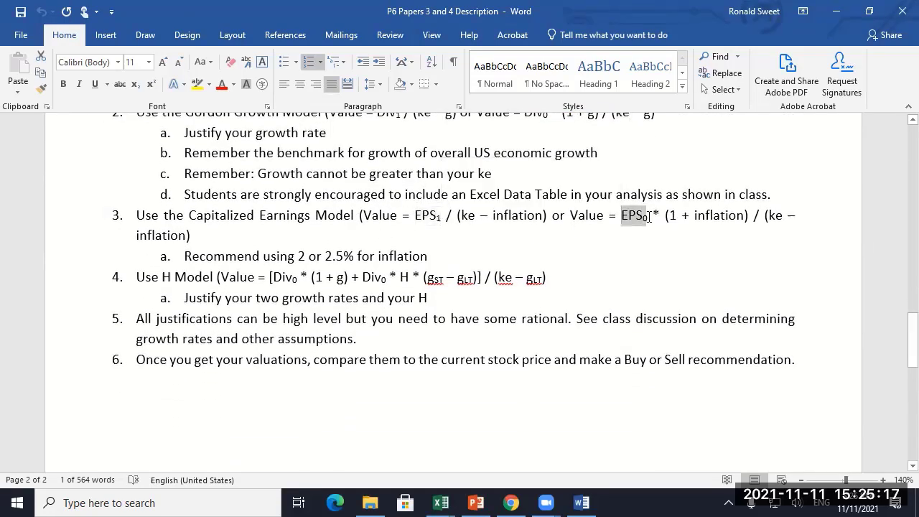
pyautogui.moveTo(687, 216); pyautogui.dragTo(743, 216)
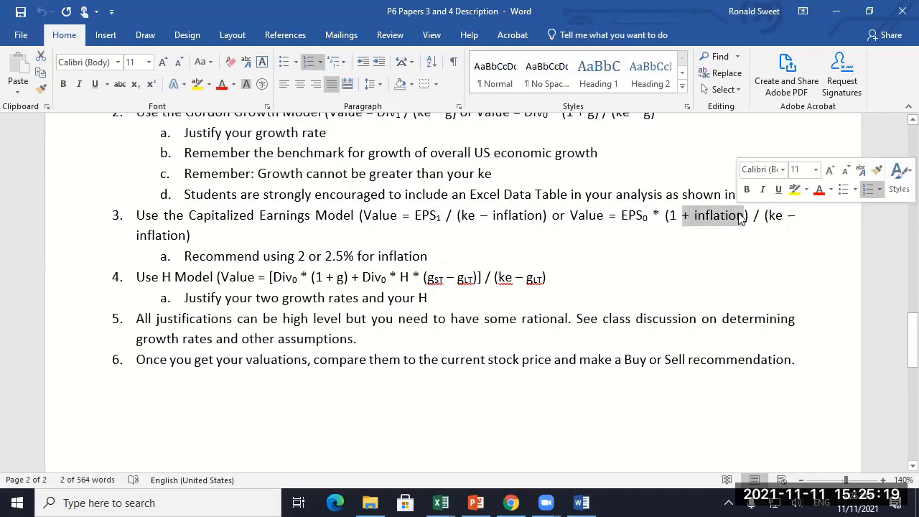
pyautogui.scroll(-1, 429, 256)
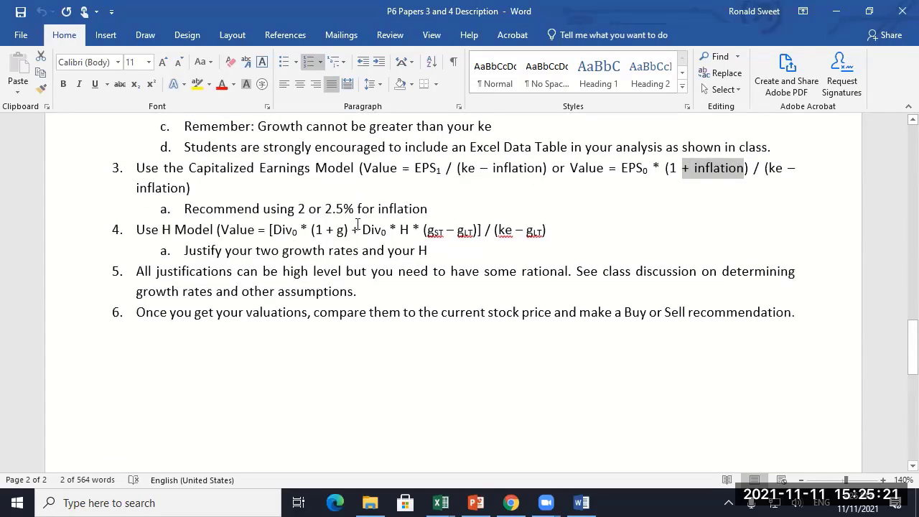
# Examine the H Model formula's growth terms and the closing instructions on justifications and the Buy or Sell recommendation.
pyautogui.click(400, 229)
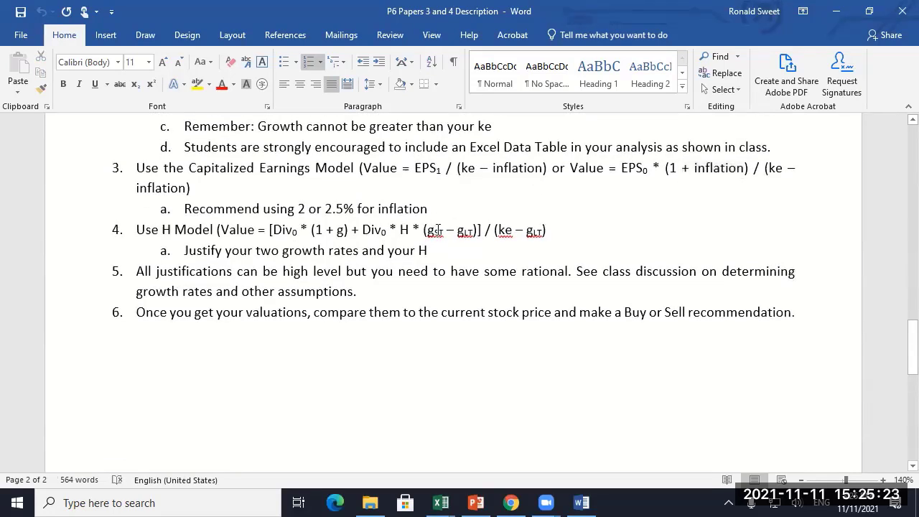
pyautogui.click(437, 229)
pyautogui.click(468, 229)
pyautogui.moveTo(400, 230); pyautogui.dragTo(474, 231)
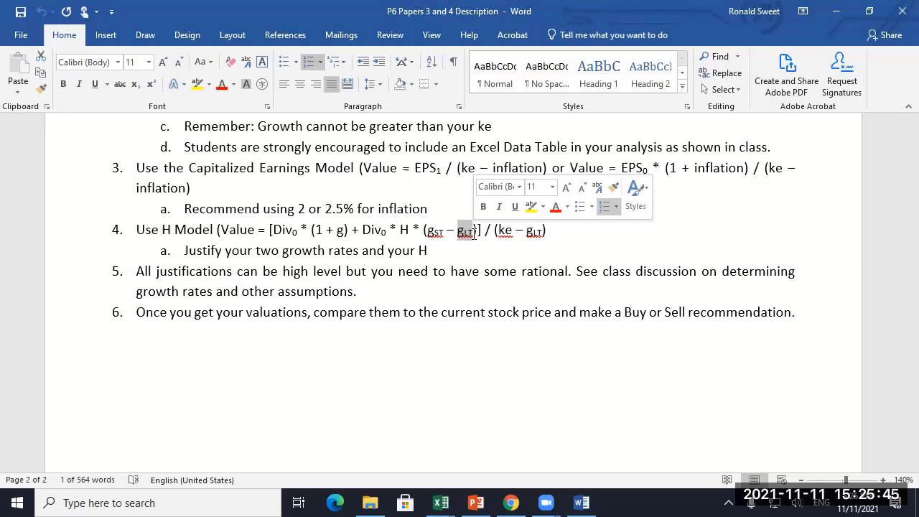
pyautogui.click(144, 271)
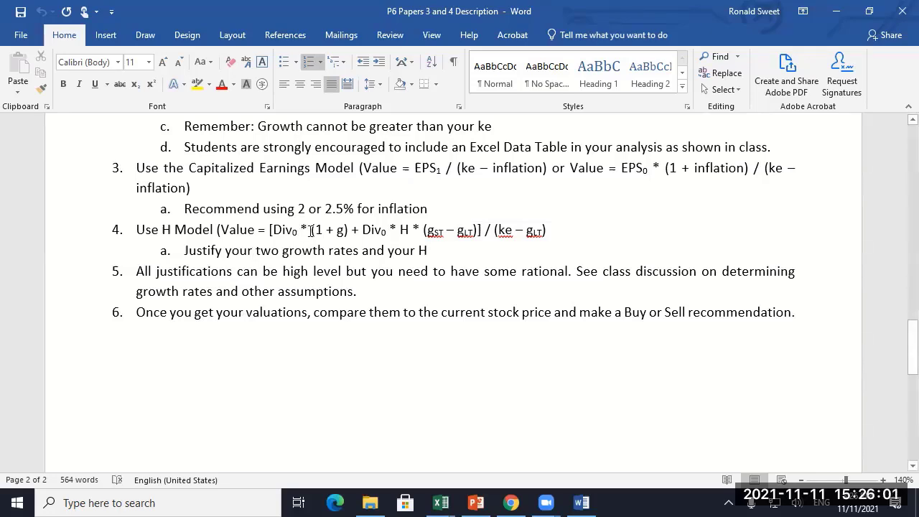
pyautogui.moveTo(457, 229); pyautogui.dragTo(472, 230)
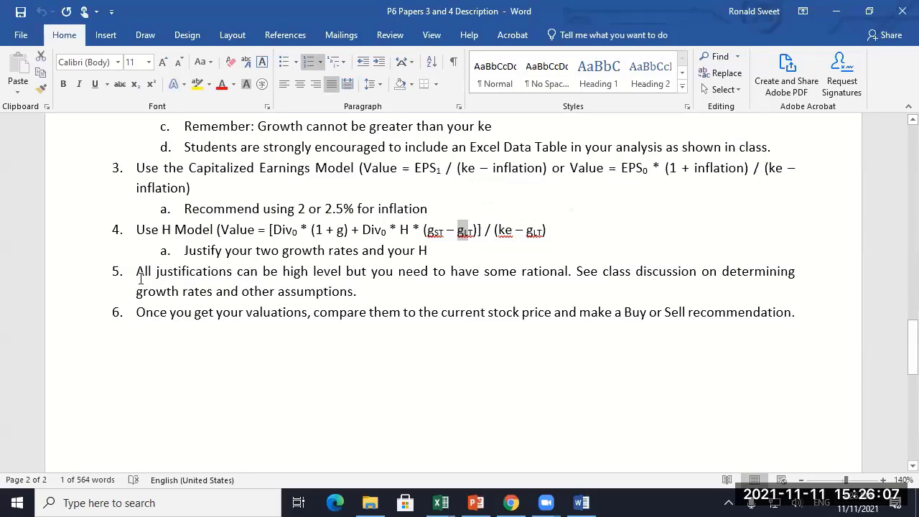
pyautogui.scroll(-3, 141, 279)
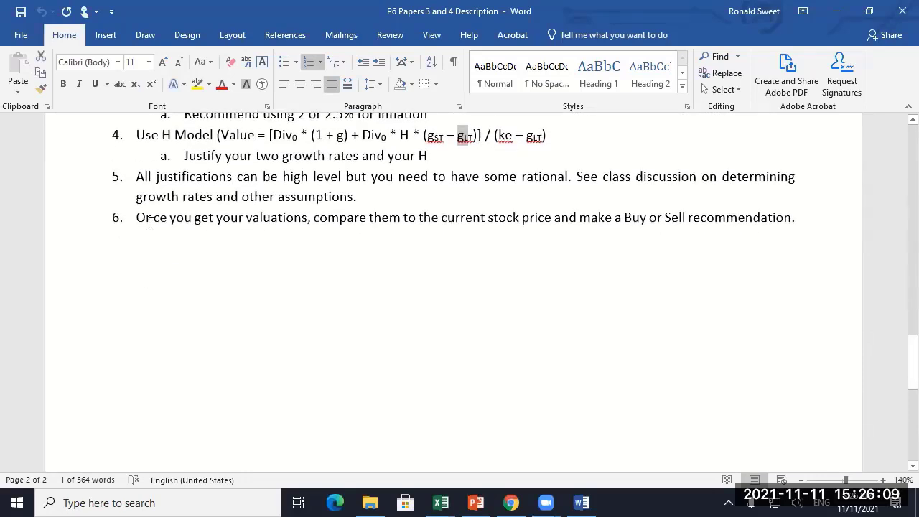
pyautogui.click(152, 219)
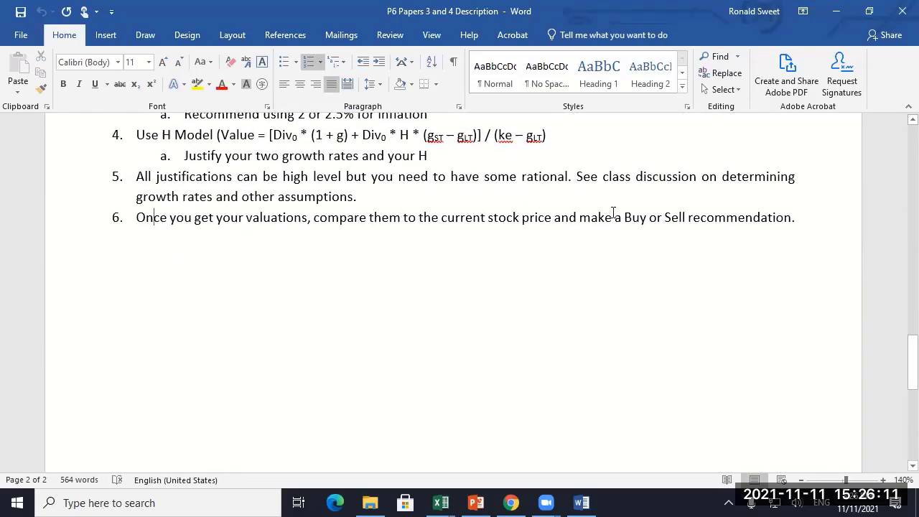
pyautogui.moveTo(625, 217); pyautogui.dragTo(755, 215)
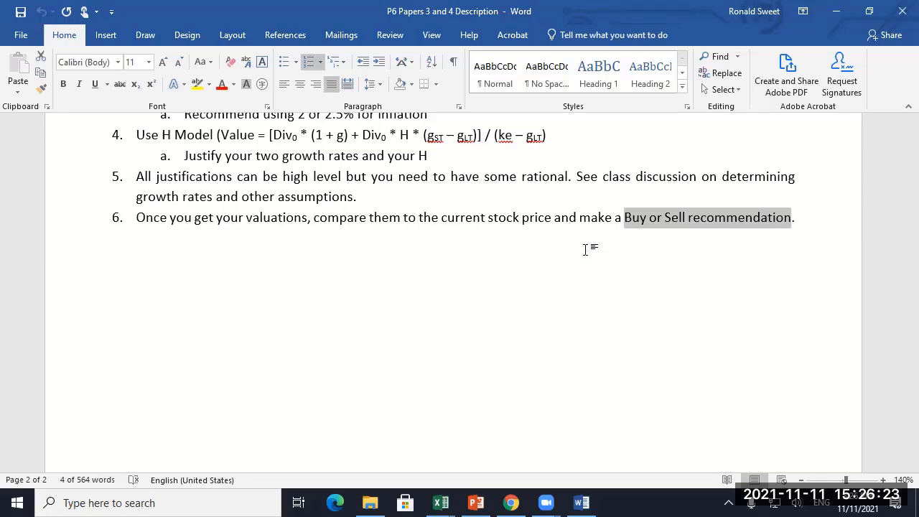
pyautogui.scroll(1, 311, 299)
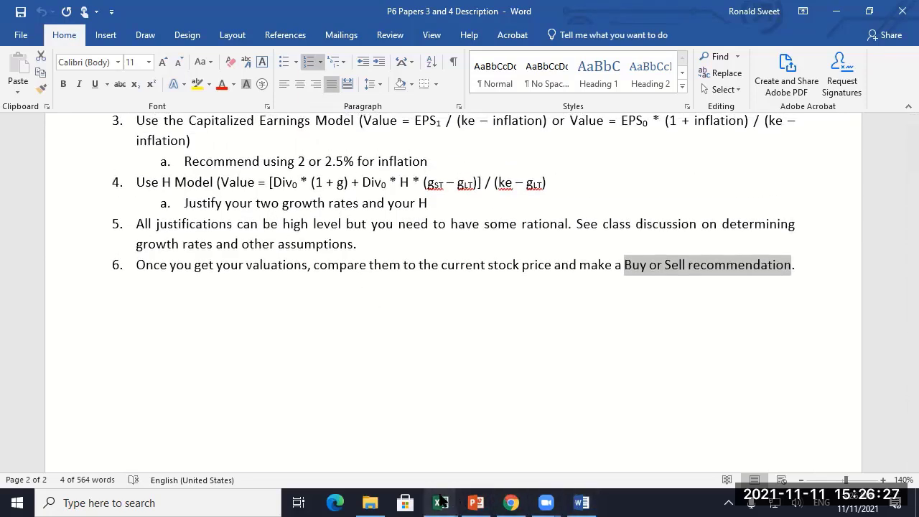
# Switch to the Book1 workbook in Excel and enter the labels Risk Free Rate, Market Risk Premium and Beta in cells A2 to A4.
pyautogui.moveTo(440, 502)
pyautogui.click(502, 467)
pyautogui.click(41, 204)
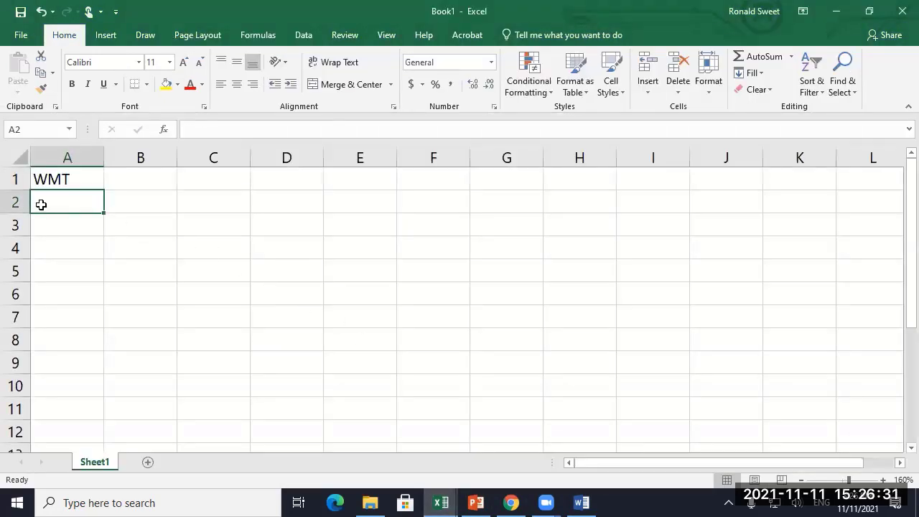
pyautogui.write('Risk ')
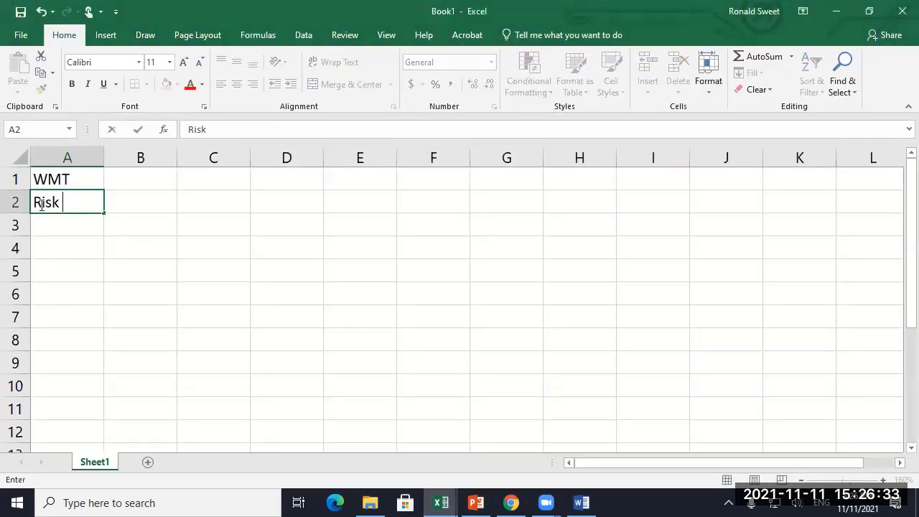
pyautogui.write('Free Rate')
pyautogui.press('Return')
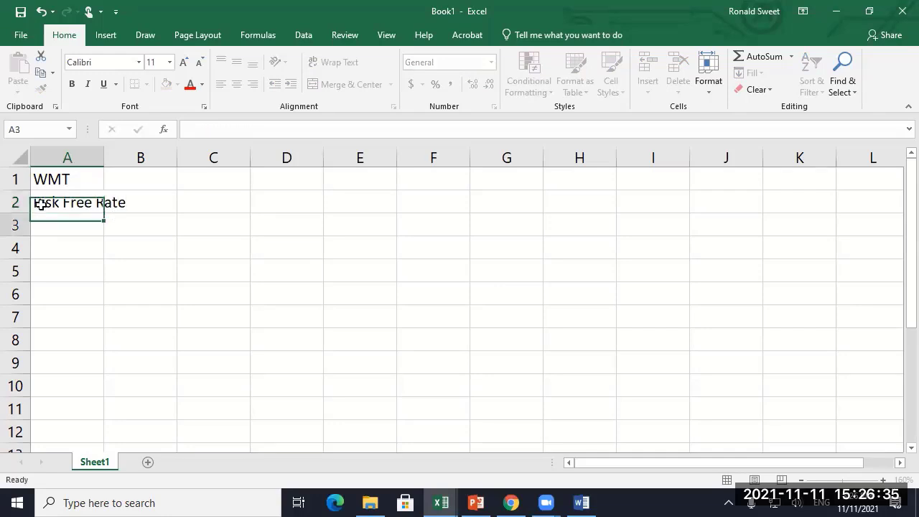
pyautogui.write('Market Risk ')
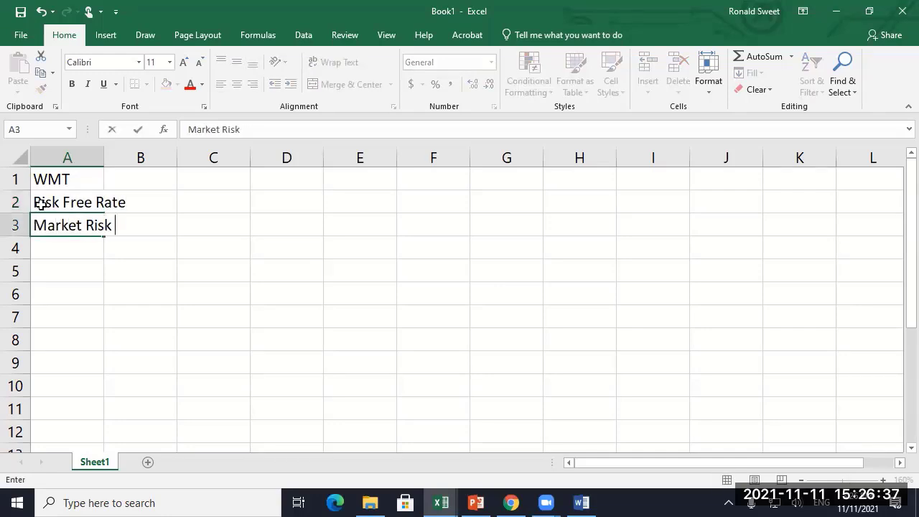
pyautogui.write('Premium')
pyautogui.press('Return')
pyautogui.write('Be')
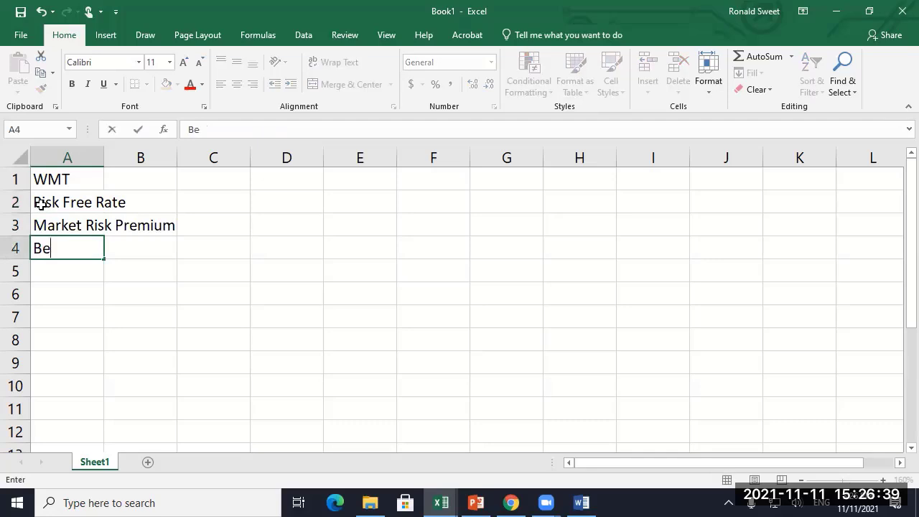
pyautogui.write('ta')
pyautogui.press('Return')
# Enter the labels Div 0 in cell F2 and EPS 0 in cell F3.
pyautogui.press('Right')
pyautogui.press('Right')
pyautogui.press('Right')
pyautogui.press('Right')
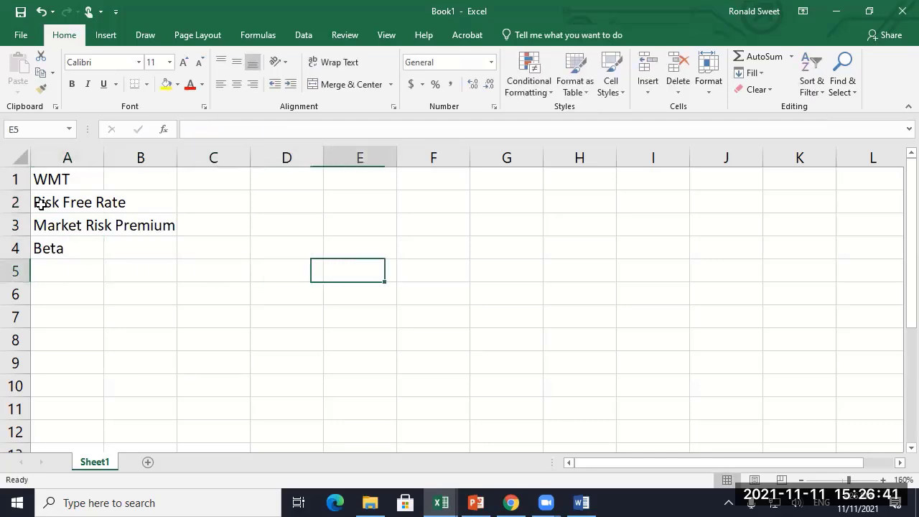
pyautogui.press('Right')
pyautogui.press('Up')
pyautogui.press('Up')
pyautogui.press('Up')
pyautogui.write('Di')
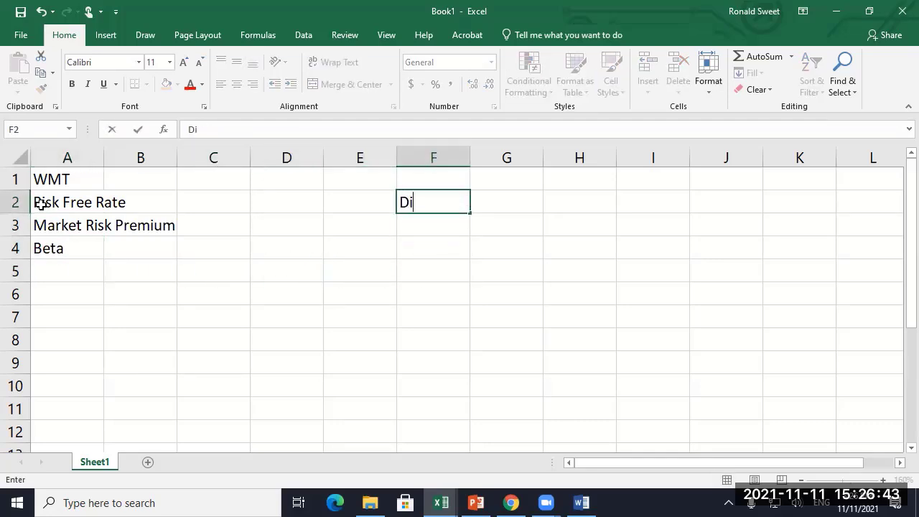
pyautogui.write('v 0')
pyautogui.press('Return')
pyautogui.write('EPS v0')
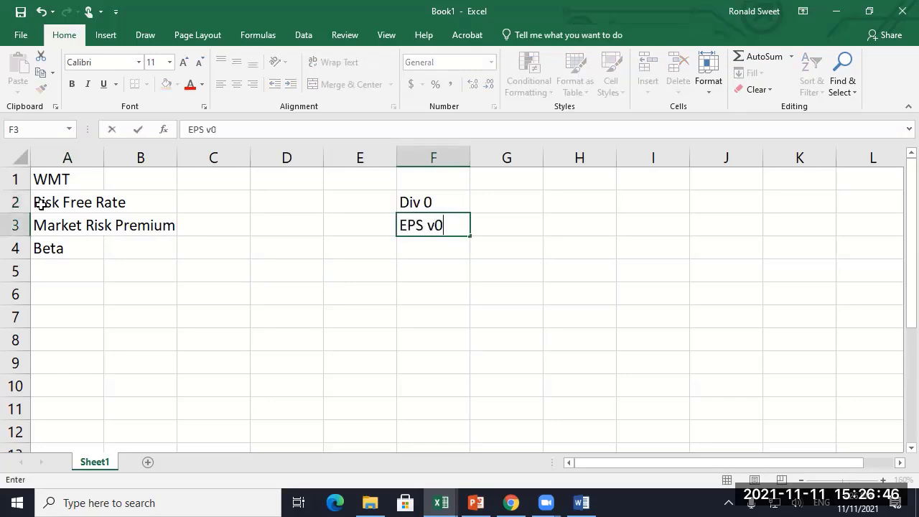
pyautogui.press('BackSpace')
pyautogui.write('0')
# Enter the label Ke from Paper 3 in cell F1, above the Div 0 label.
pyautogui.press('Up')
pyautogui.press('Up')
pyautogui.write('Ke ')
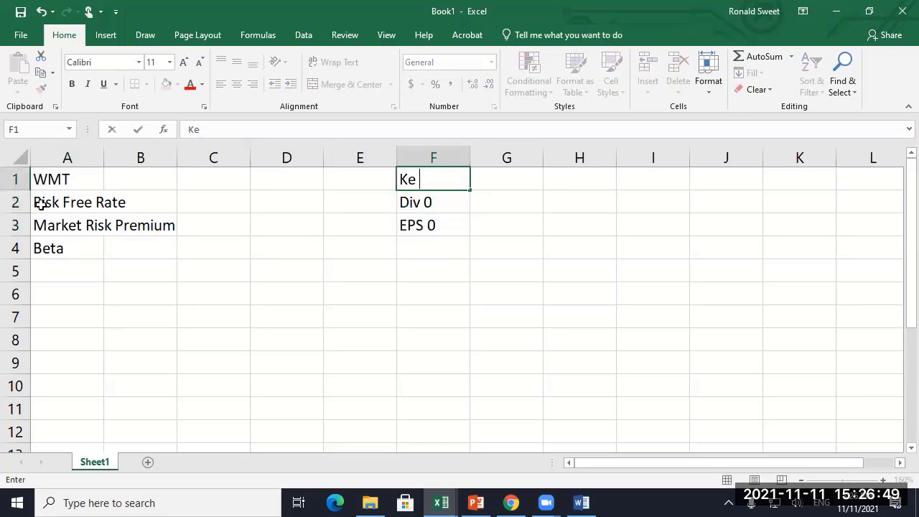
pyautogui.write('from Paper 3')
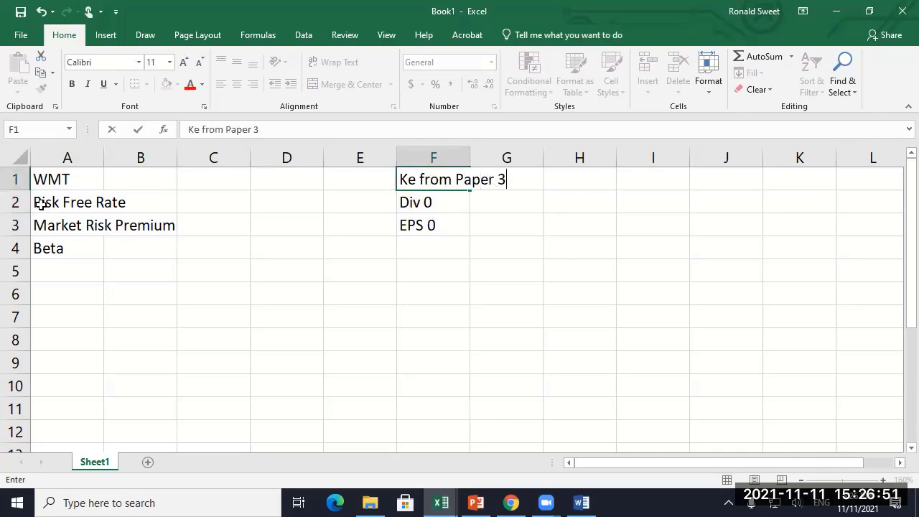
# Enter the label Inflation (Paper 3) in cell F4, correcting the stray letter before the bracket.
pyautogui.press('Down')
pyautogui.press('Down')
pyautogui.press('Down')
pyautogui.write('Infl')
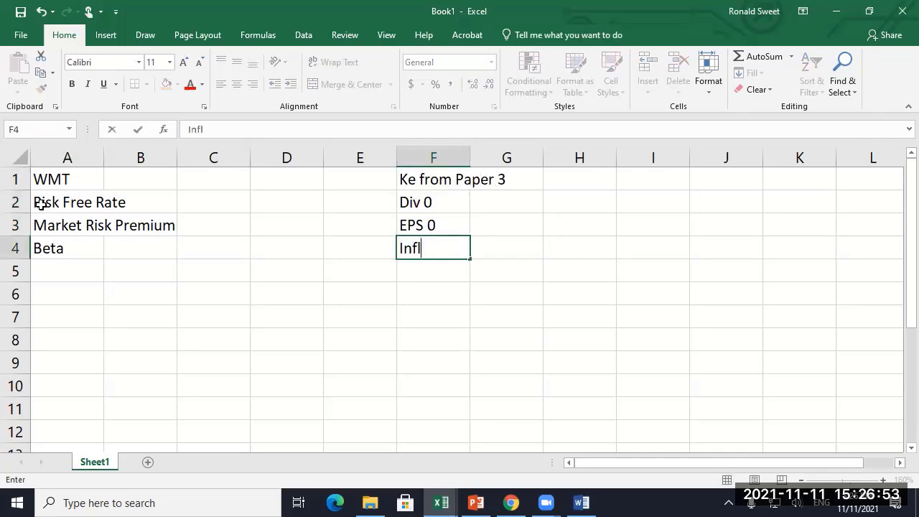
pyautogui.write('ation m(Paper ')
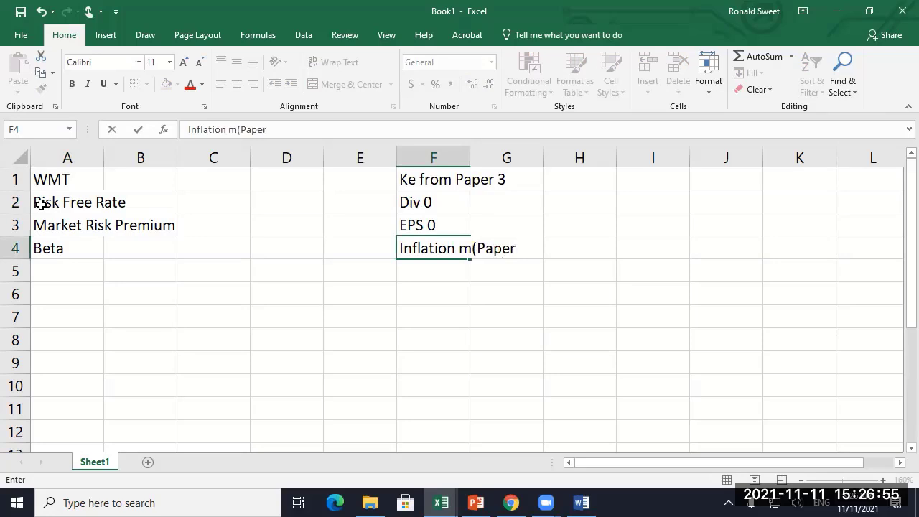
pyautogui.write('3)')
pyautogui.press('Return')
pyautogui.press('Up')
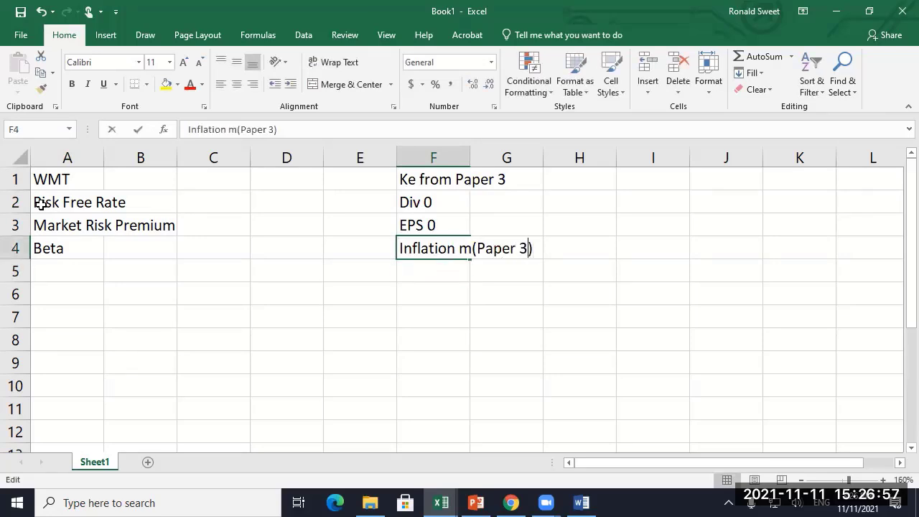
pyautogui.press('F2')
pyautogui.press('Left')
pyautogui.press('Left')
pyautogui.press('Left')
pyautogui.press('Left')
pyautogui.press('Left')
pyautogui.press('Left')
pyautogui.press('Left')
pyautogui.press('Left')
pyautogui.press('Left')
pyautogui.press('BackSpace')
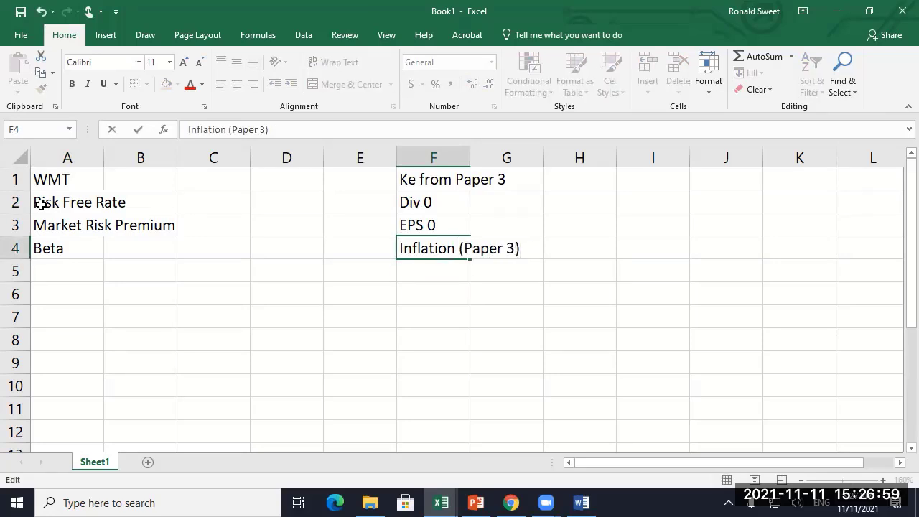
pyautogui.press('Return')
# Enter the label LT Growth (ties to Paper 3) in cell F5.
pyautogui.write('S')
pyautogui.press('BackSpace')
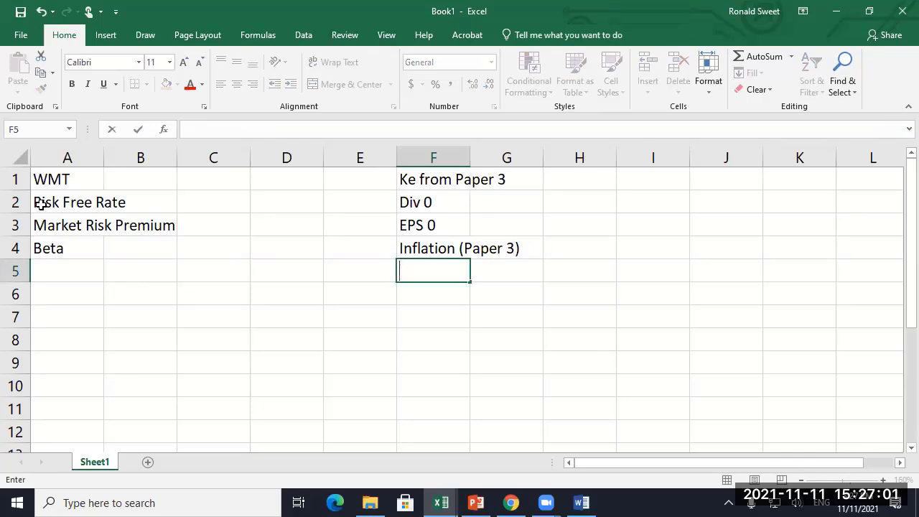
pyautogui.write('LT Growth (')
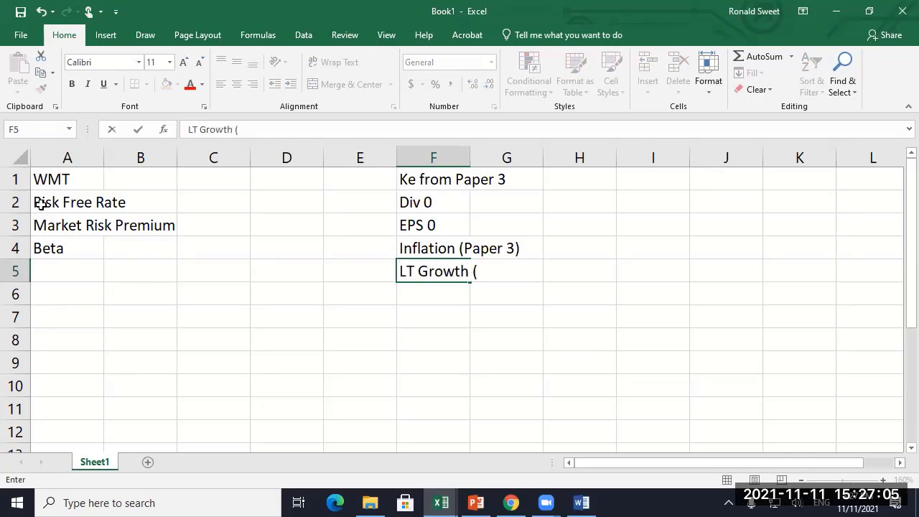
pyautogui.write('toed top')
pyautogui.press('BackSpace')
pyautogui.press('BackSpace')
pyautogui.press('BackSpace')
pyautogui.press('BackSpace')
pyautogui.press('BackSpace')
pyautogui.press('BackSpace')
pyautogui.press('BackSpace')
pyautogui.write('ies to')
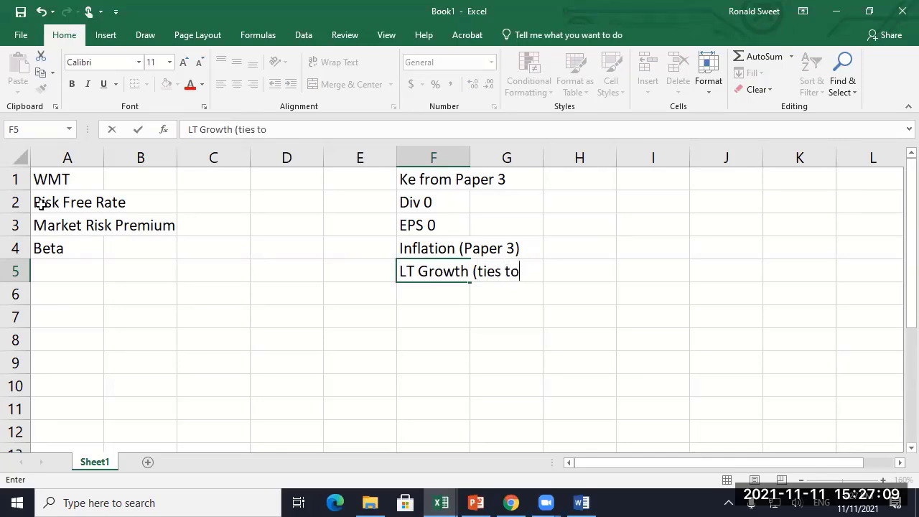
pyautogui.write(' Paper 3)')
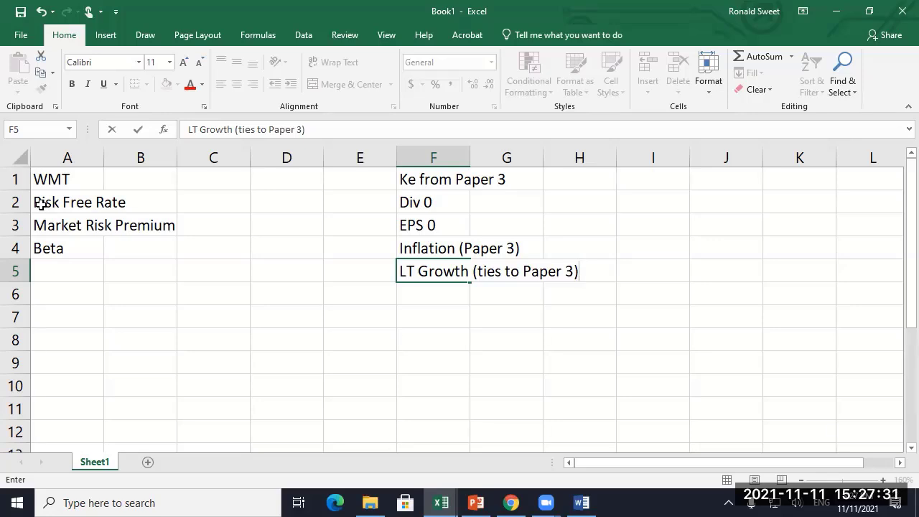
pyautogui.press('Return')
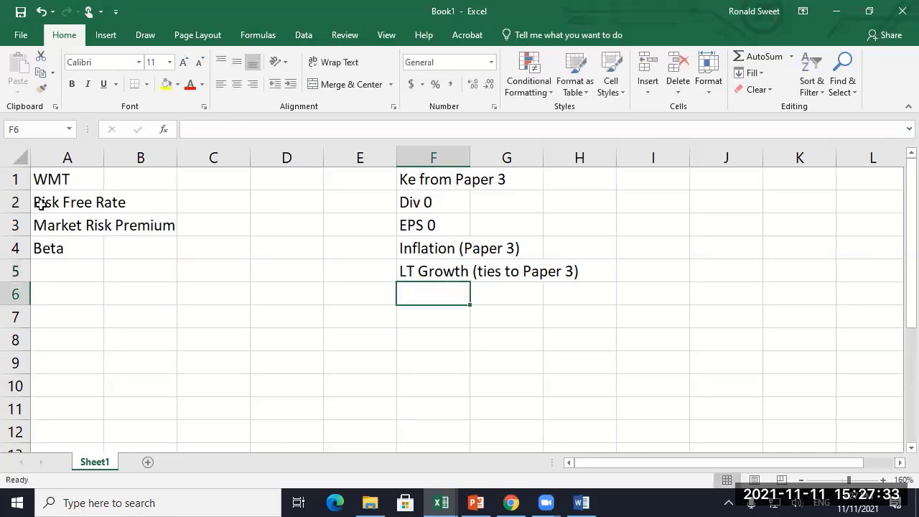
# Enter the labels ST Growth in F6 and H in F7, and select the list F1:F7.
pyautogui.write('ST Growth')
pyautogui.press('Return')
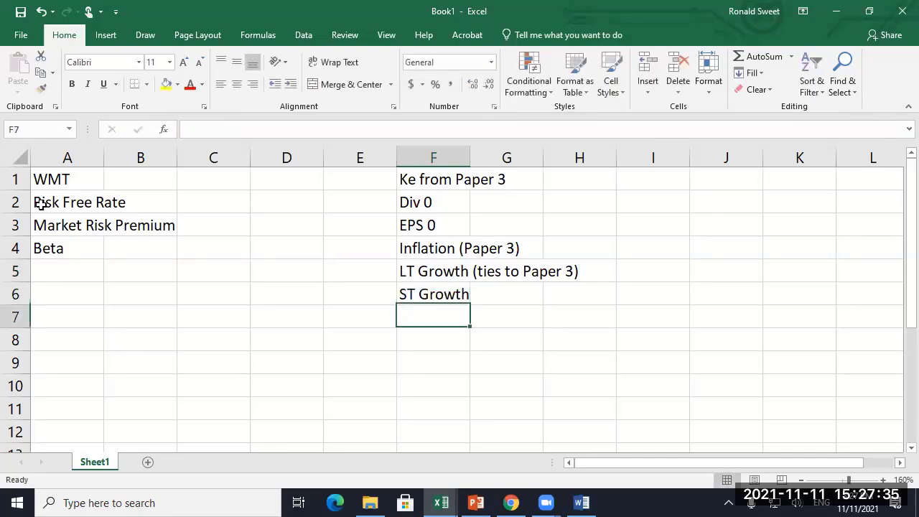
pyautogui.write('H')
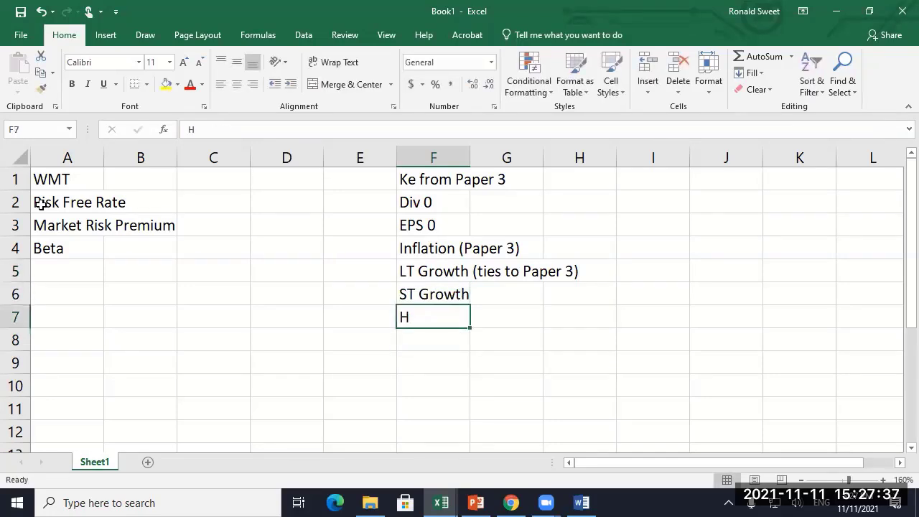
pyautogui.hotkey('ctrl', 'Up')
pyautogui.hotkey('ctrl', 'shift', 'Down')
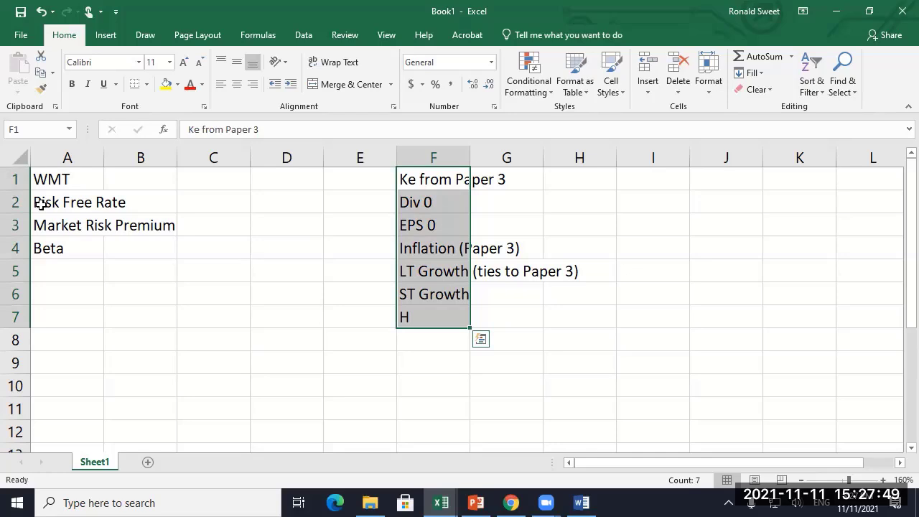
# Add the note "Plus them into three models" in cell F8 below the input list.
pyautogui.press('End')
pyautogui.press('Down')
pyautogui.press('Down')
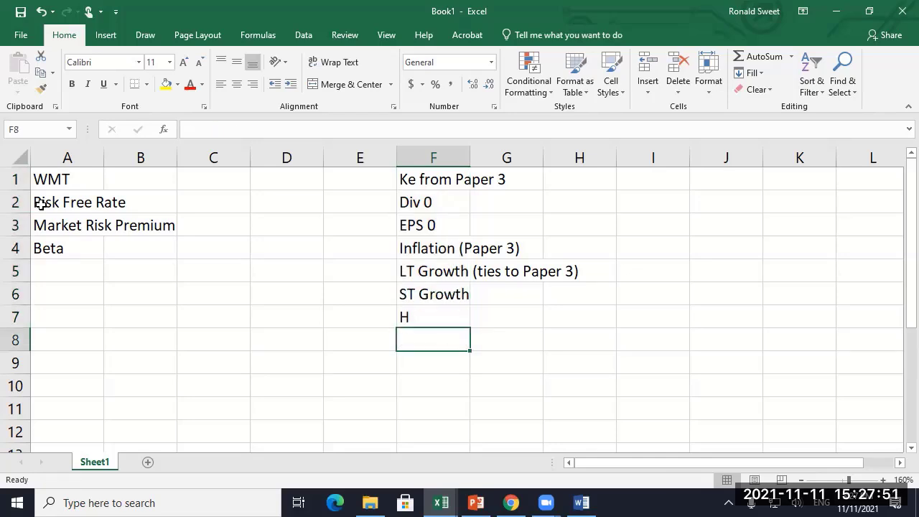
pyautogui.write('Plus them in')
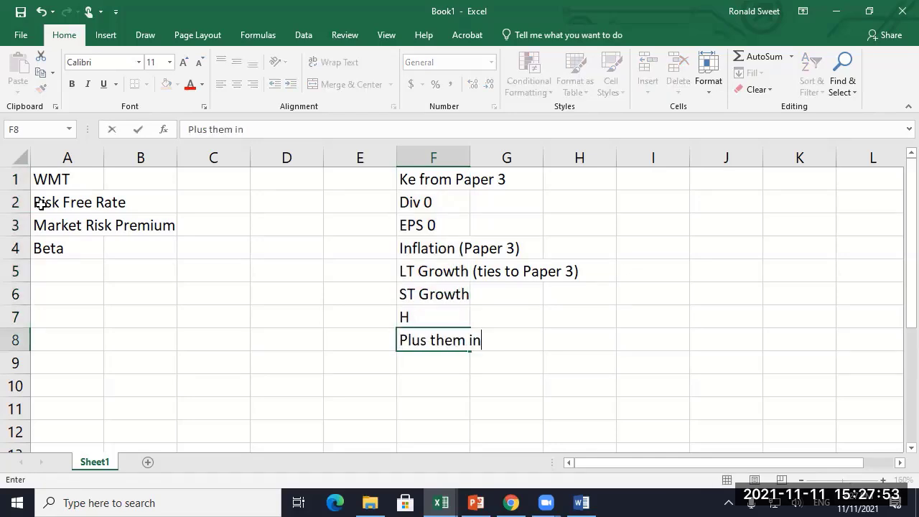
pyautogui.write('to three ')
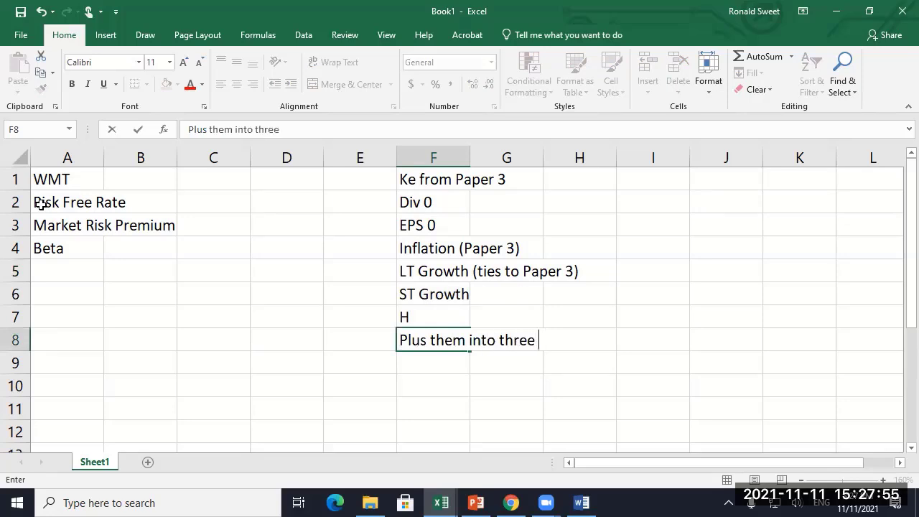
pyautogui.write('models')
# Add the note "Plug into CAP-M" in cell A5 below the Beta label.
pyautogui.press('Up')
pyautogui.press('Left')
pyautogui.press('Left')
pyautogui.press('Left')
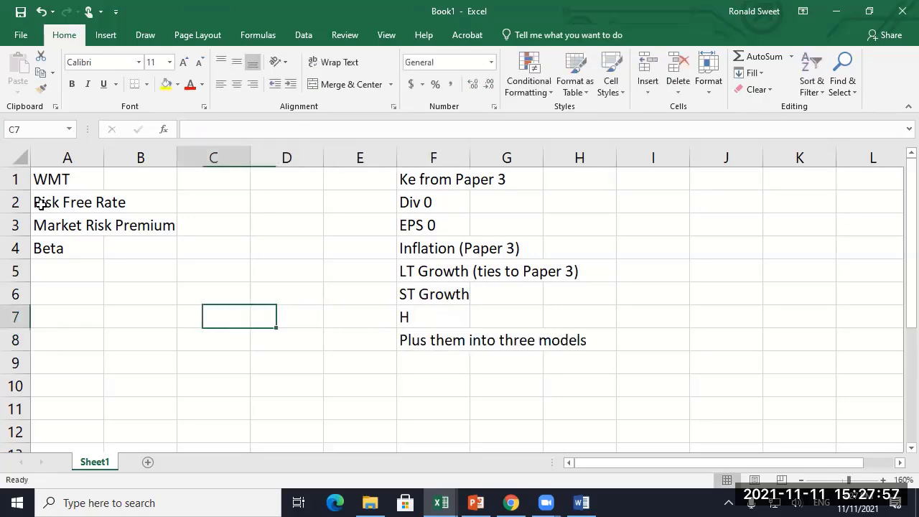
pyautogui.press('Left')
pyautogui.press('Up')
pyautogui.press('Up')
pyautogui.press('Left')
pyautogui.write('Plu')
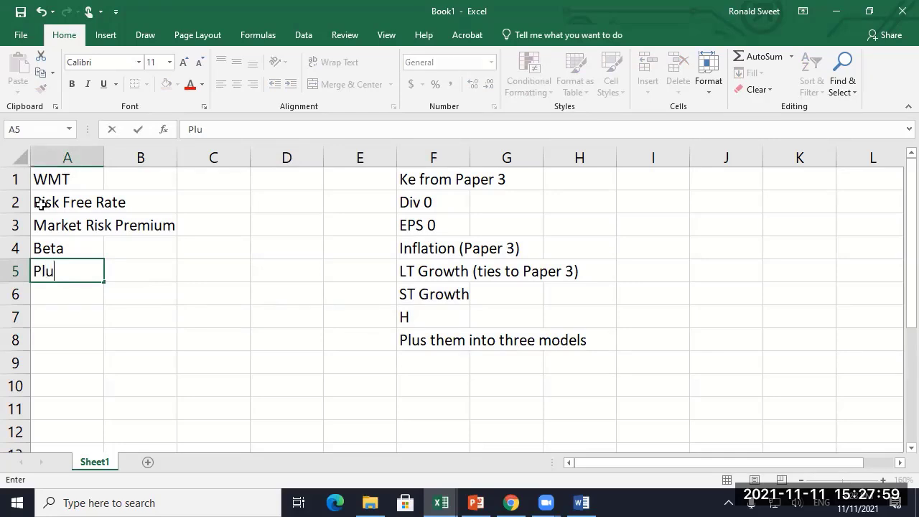
pyautogui.write('g into CAP-')
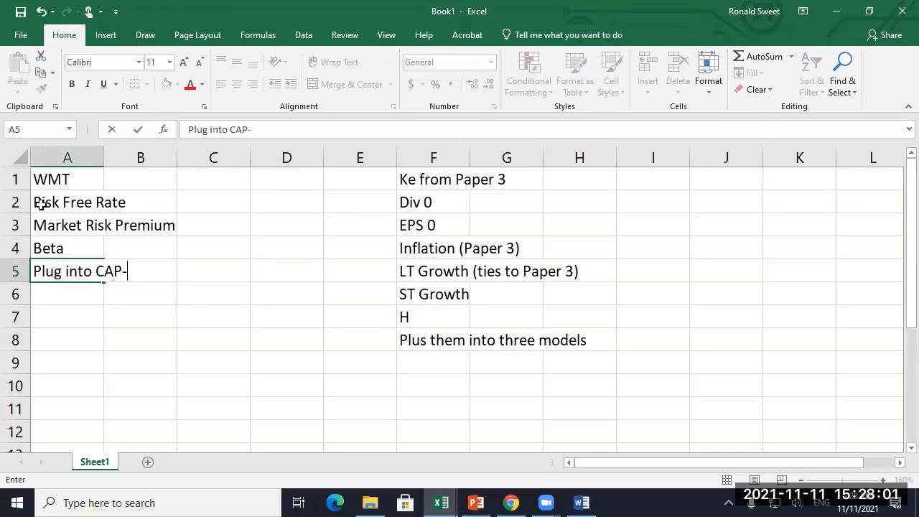
pyautogui.write('M')
pyautogui.press('Return')
pyautogui.press('Right')
pyautogui.press('Right')
pyautogui.press('Right')
pyautogui.press('Right')
pyautogui.press('Right')
pyautogui.press('Down')
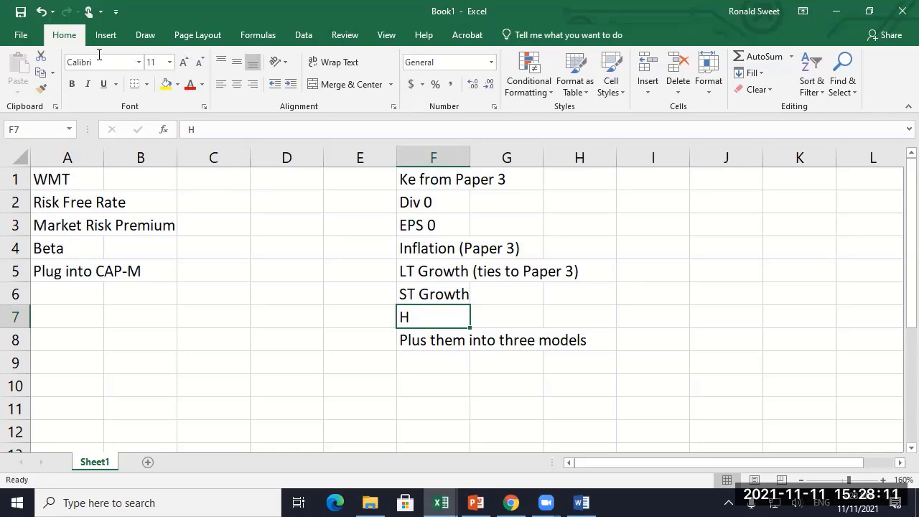
# Autofit column A so its width matches the longest label.
pyautogui.click(97, 156)
pyautogui.doubleClick(103, 156)
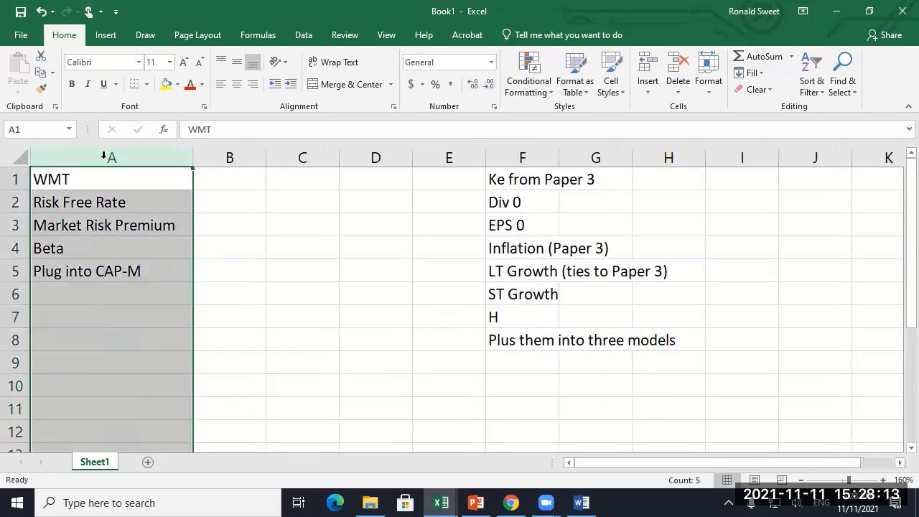
pyautogui.click(98, 177)
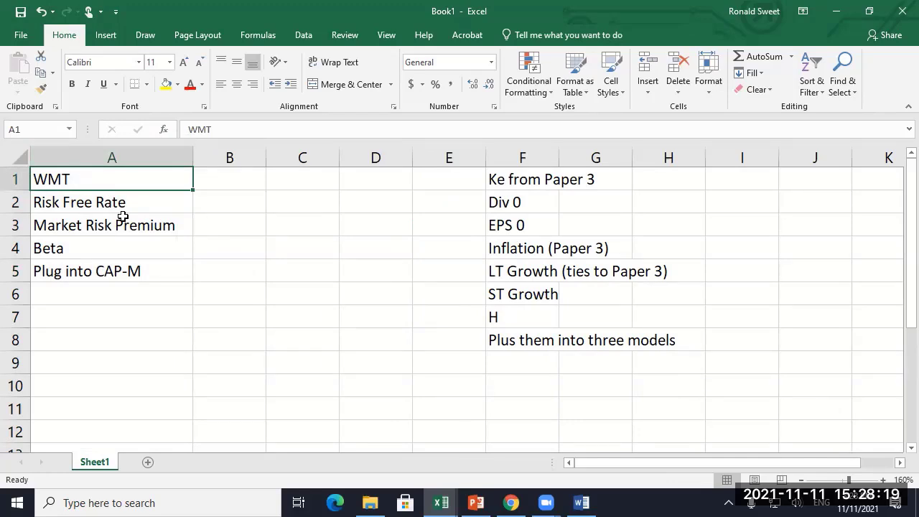
pyautogui.moveTo(90, 172); pyautogui.dragTo(682, 345)
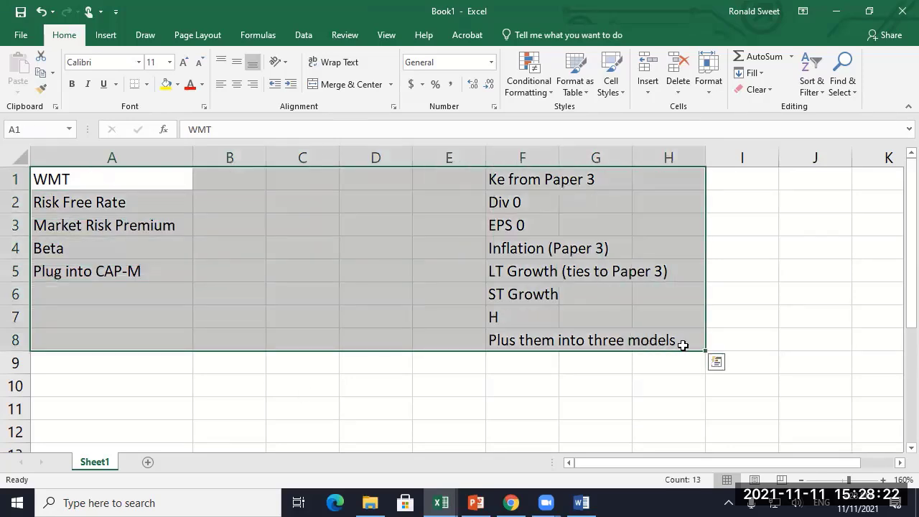
pyautogui.click(71, 271)
pyautogui.click(522, 338)
# Autofit column F, and move its labels from F1:F8 to C1:C8.
pyautogui.click(532, 157)
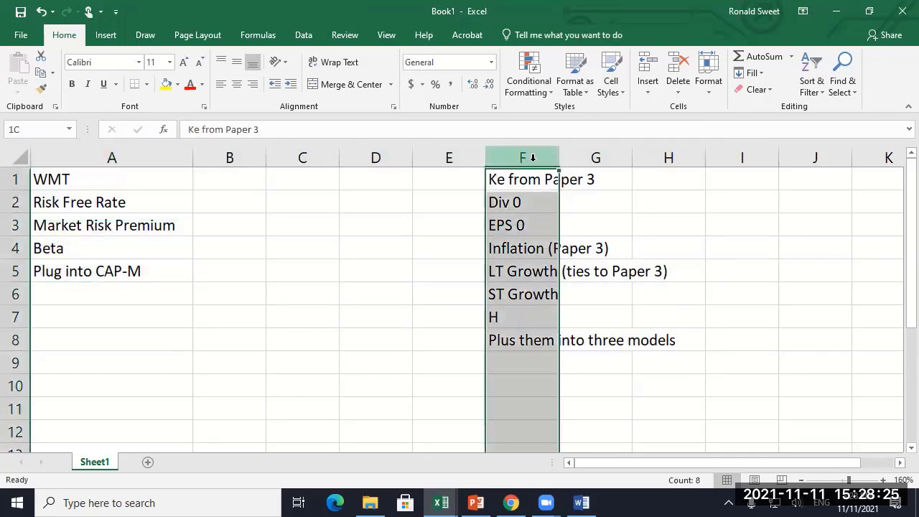
pyautogui.doubleClick(559, 157)
pyautogui.moveTo(534, 180); pyautogui.dragTo(537, 333)
pyautogui.hotkey('ctrl', 'x')
pyautogui.press('Left')
pyautogui.press('Left')
pyautogui.press('Left')
pyautogui.hotkey('ctrl', 'v')
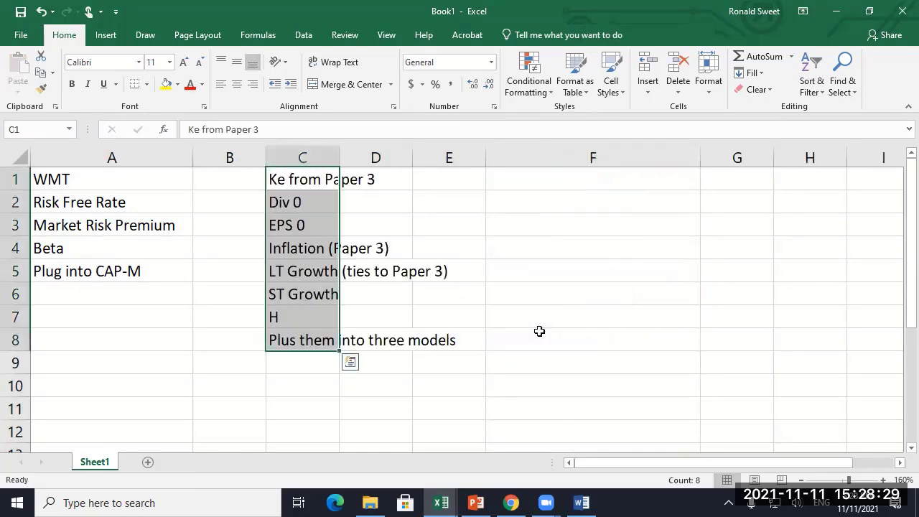
# Autofit column C to its labels and narrow the emptied column F to about the standard width.
pyautogui.moveTo(340, 156); pyautogui.dragTo(338, 157)
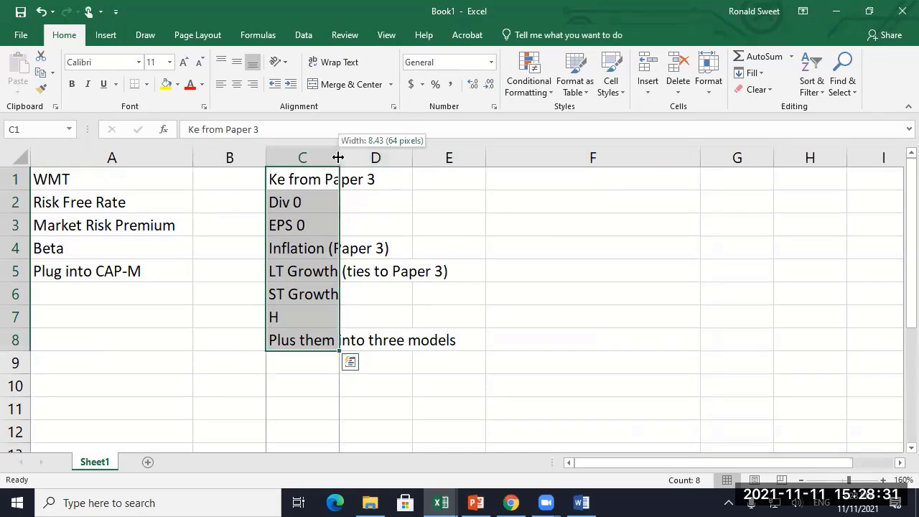
pyautogui.doubleClick(338, 157)
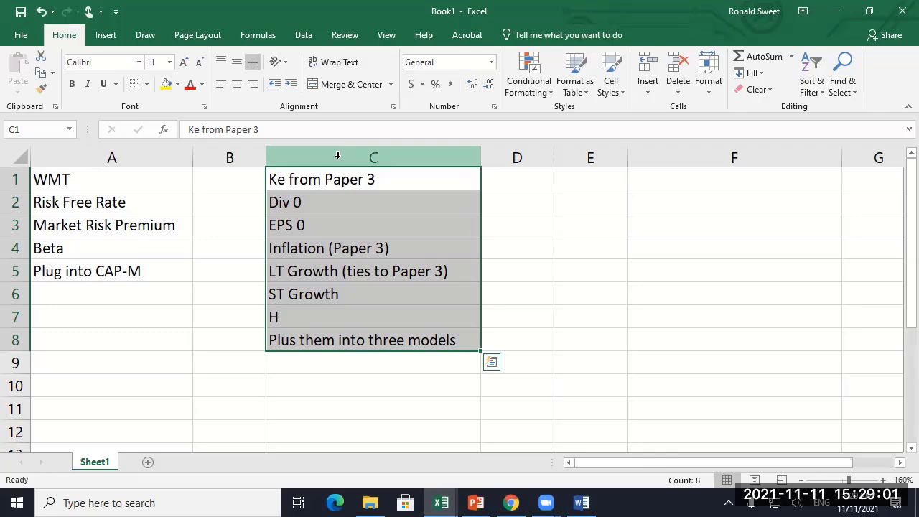
pyautogui.click(703, 156)
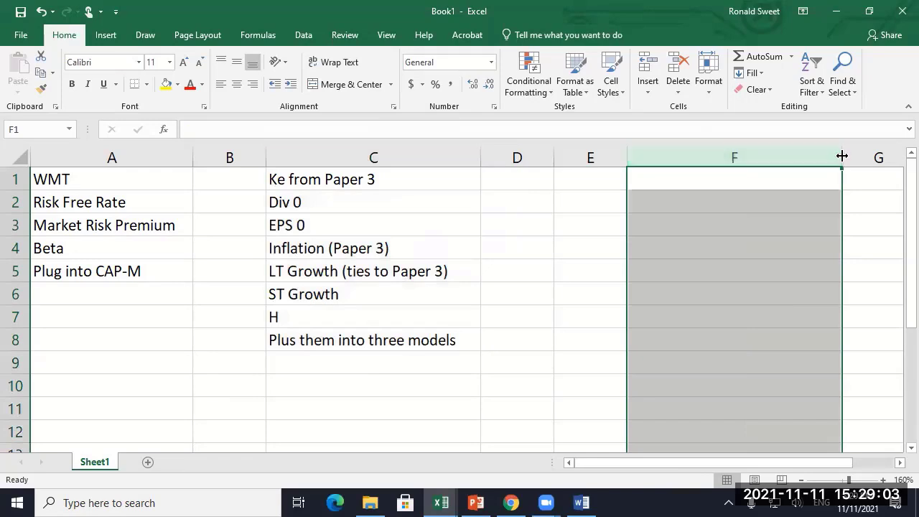
pyautogui.moveTo(841, 155); pyautogui.dragTo(704, 156)
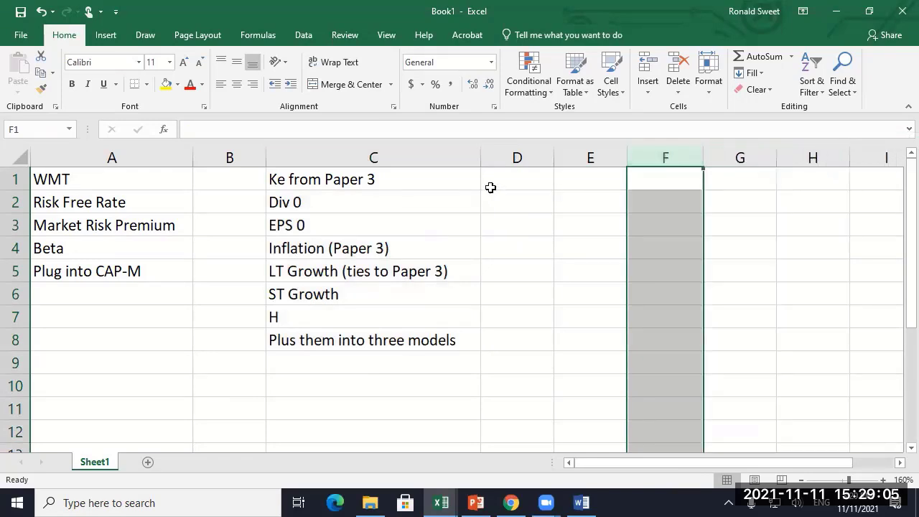
# Select the whole block of Paper 3 and Paper 4 labels in A1:C8.
pyautogui.click(464, 179)
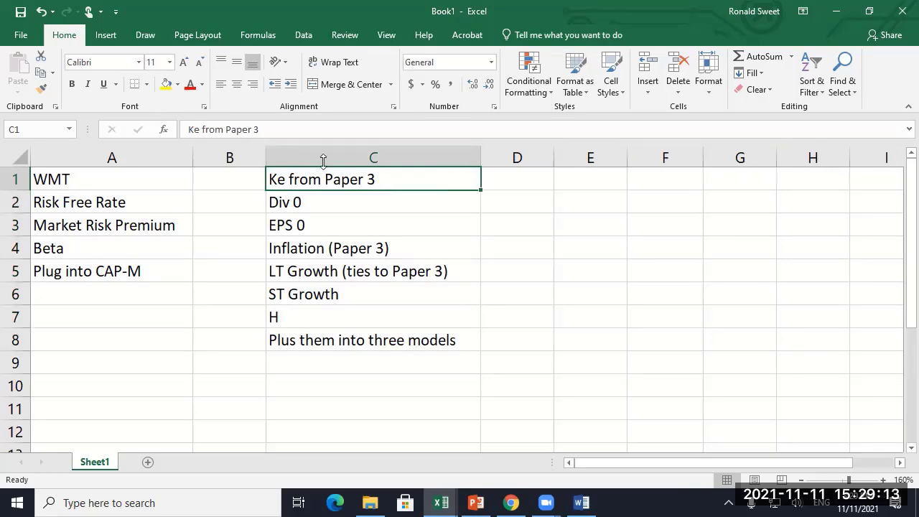
pyautogui.moveTo(62, 180); pyautogui.dragTo(382, 344)
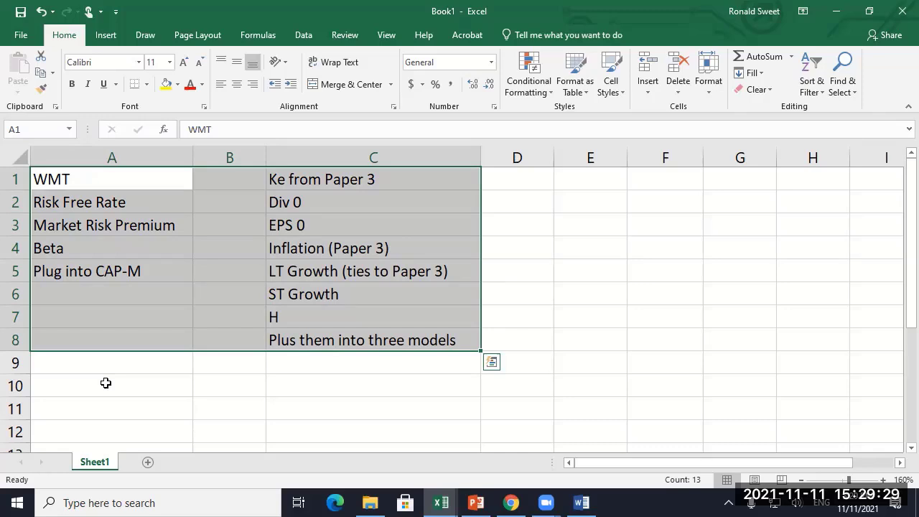
# Enter the heading Risk Free Rate in cell A10 below the Paper 3 labels.
pyautogui.click(151, 383)
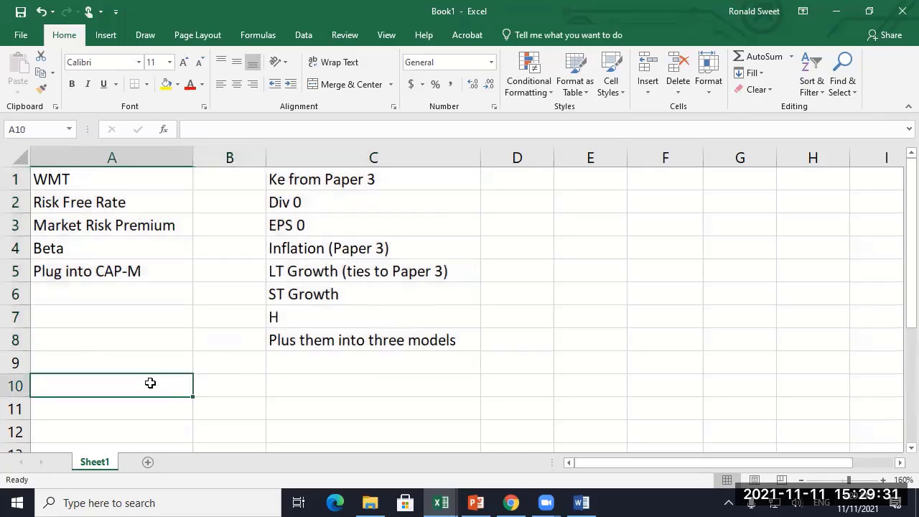
pyautogui.write('Risk G')
pyautogui.press('BackSpace')
pyautogui.write('F')
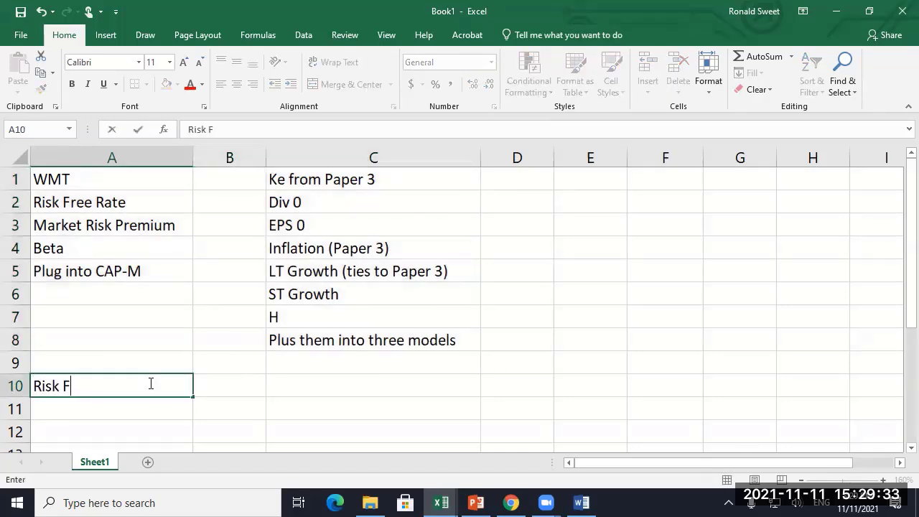
pyautogui.write('ree Rate')
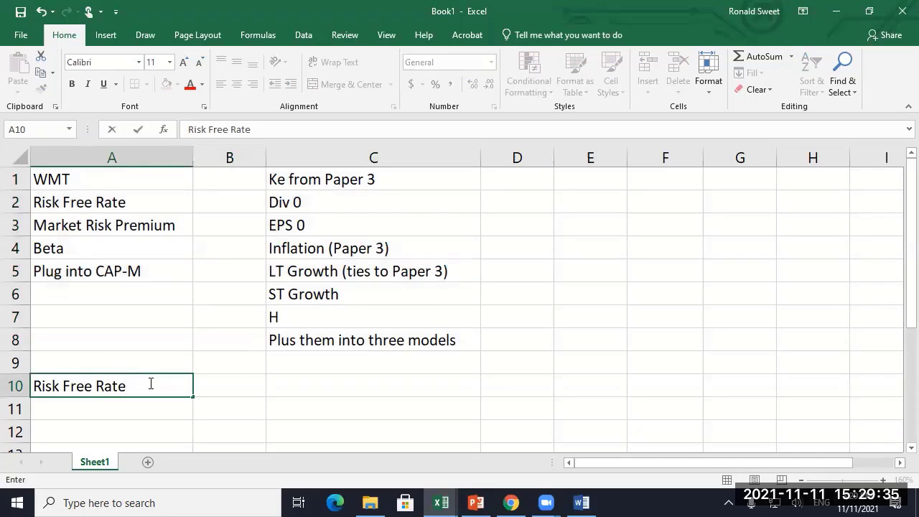
pyautogui.press('Return')
# Add the note "1. Addressing very low (maybe a chart of 10-year Treasury Yields)" in cell A11.
pyautogui.write('1. ')
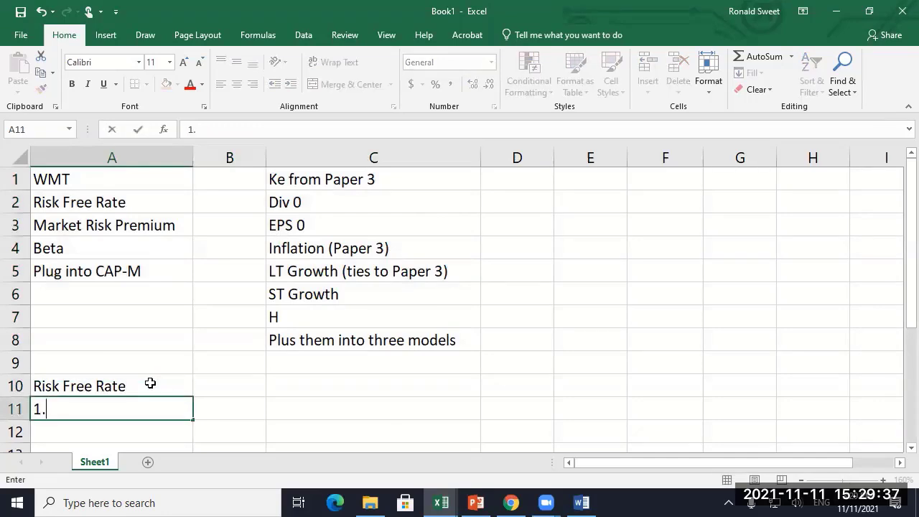
pyautogui.write('Addre')
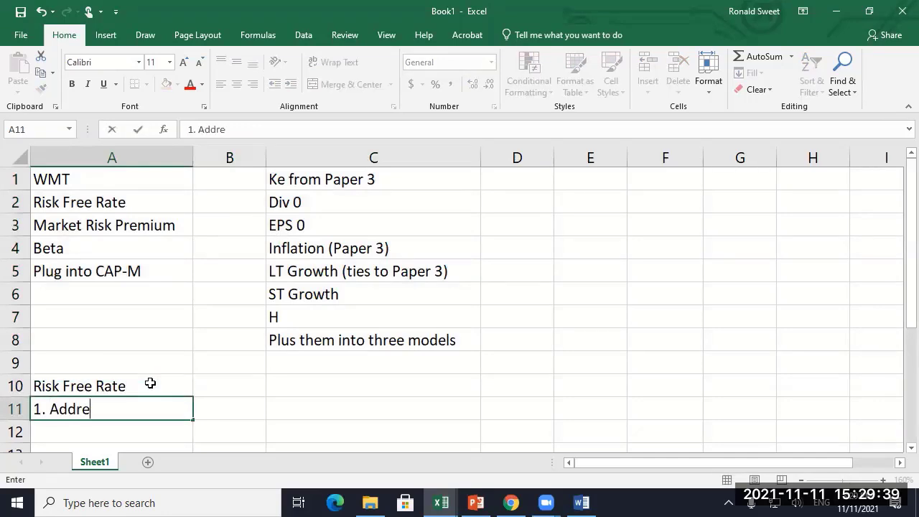
pyautogui.write('ssing very l')
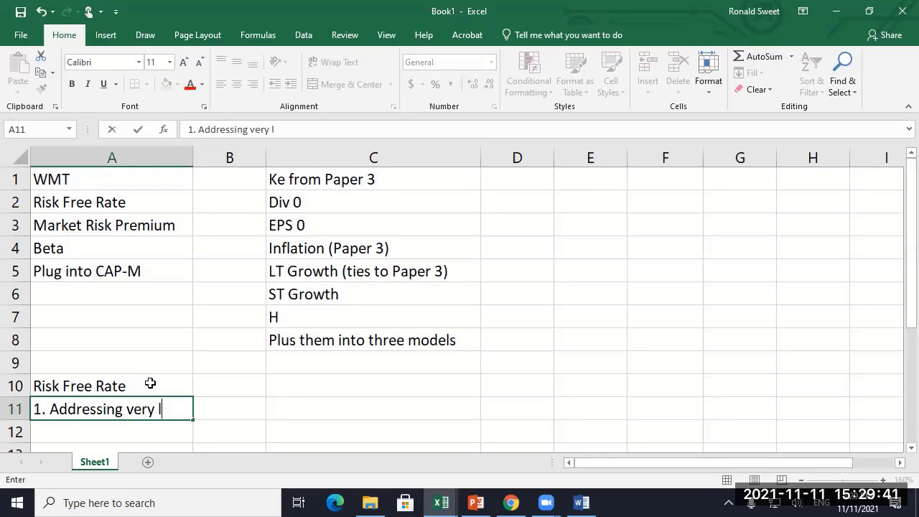
pyautogui.write('ow (chart')
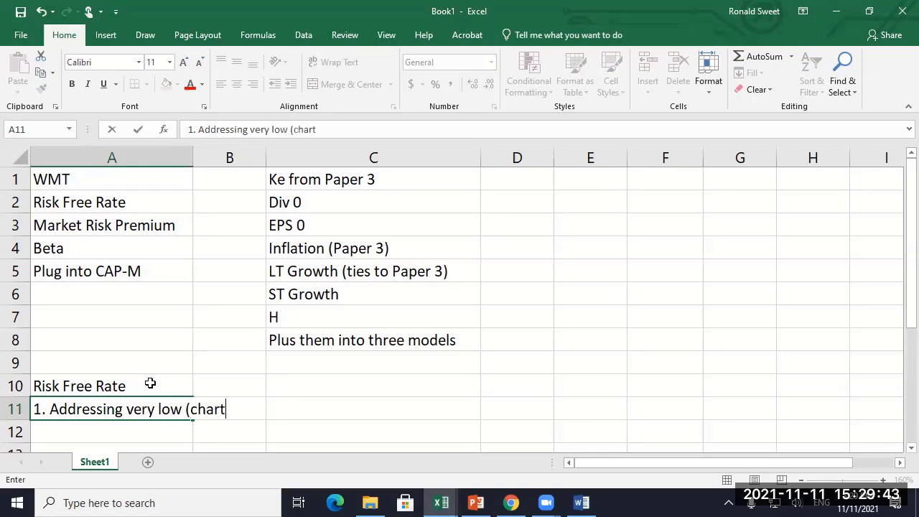
pyautogui.press('BackSpace')
pyautogui.press('BackSpace')
pyautogui.press('BackSpace')
pyautogui.press('BackSpace')
pyautogui.press('BackSpace')
pyautogui.write('may')
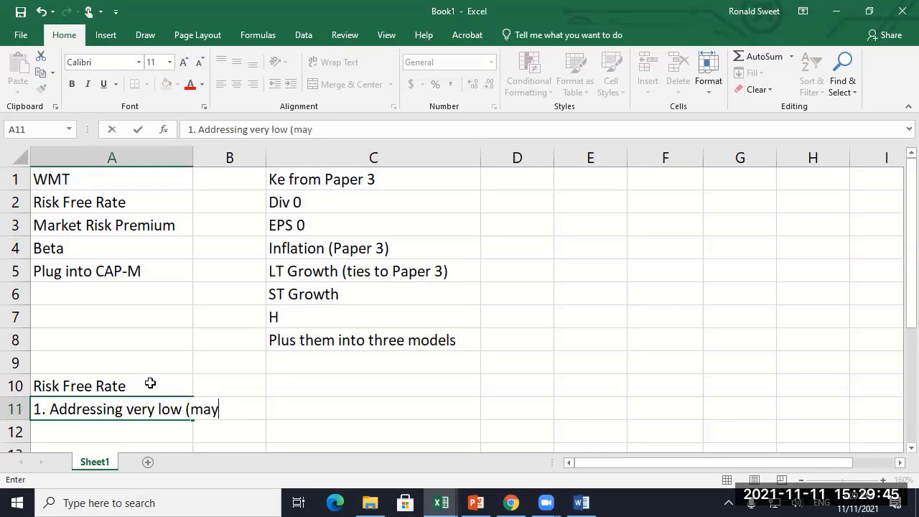
pyautogui.write('be a chart of 10')
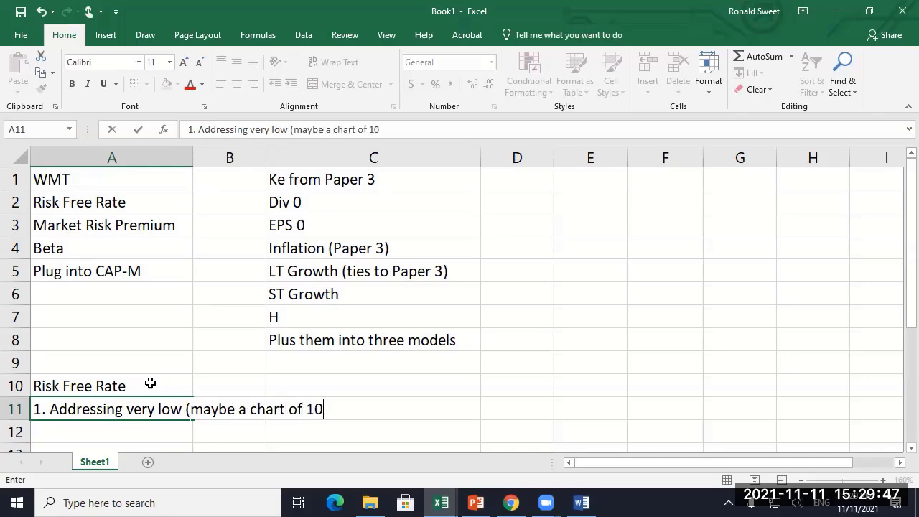
pyautogui.write('-year Treas')
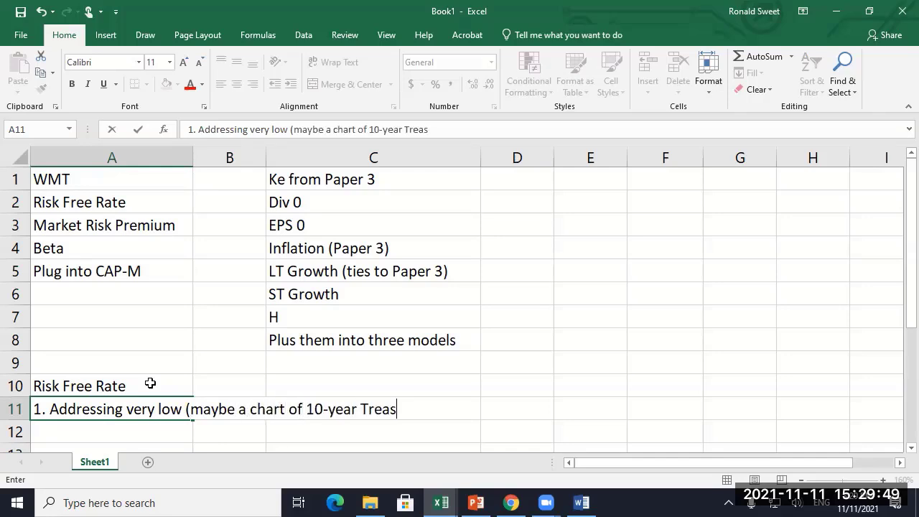
pyautogui.write('ury Yields)')
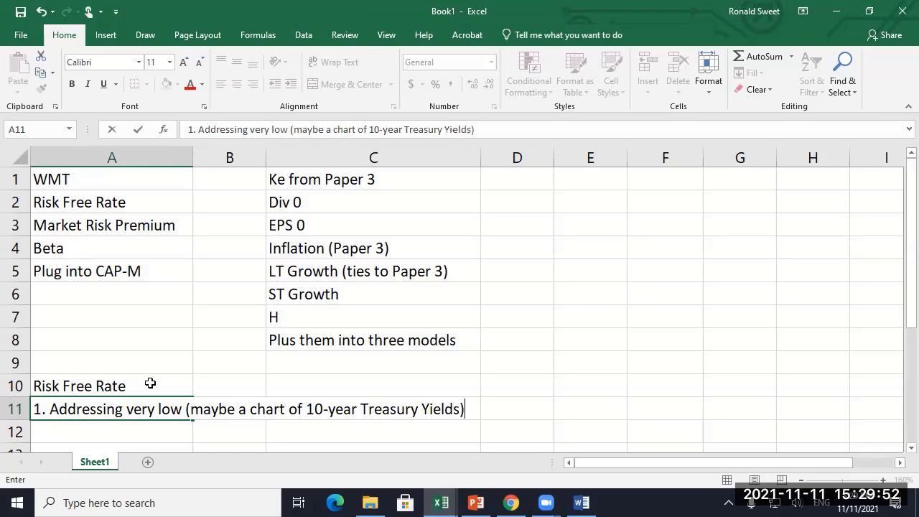
pyautogui.press('Return')
pyautogui.press('Up')
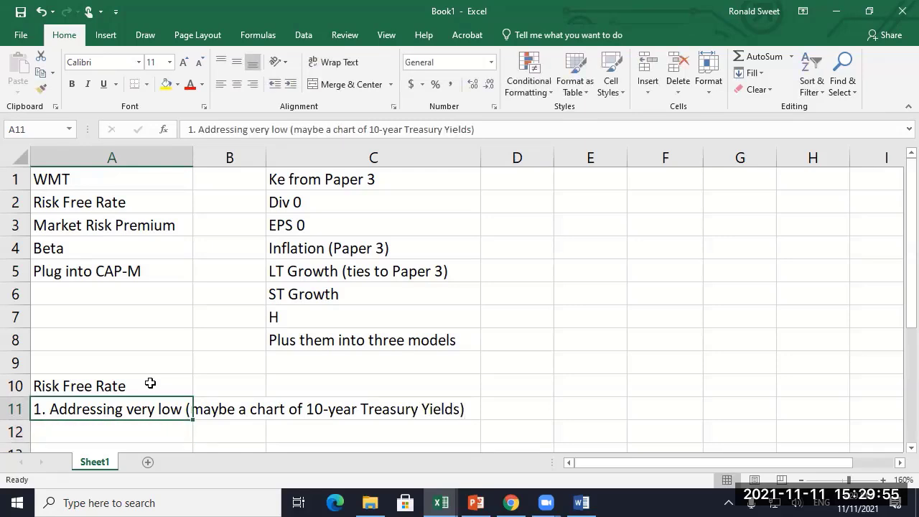
# Switch to Chrome, search Google for h15 in a new tab and open the Federal Reserve's H.15 Historical Data page.
pyautogui.click(511, 503)
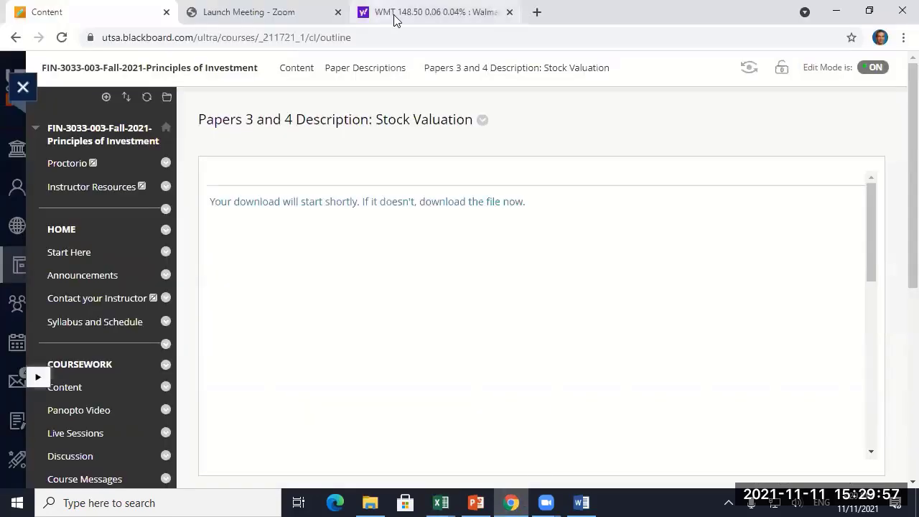
pyautogui.click(537, 12)
pyautogui.click(342, 284)
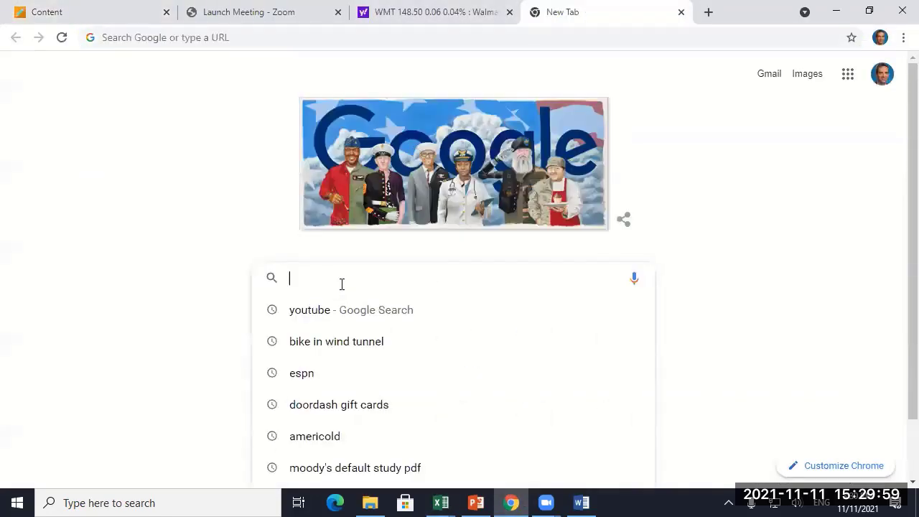
pyautogui.write('h15')
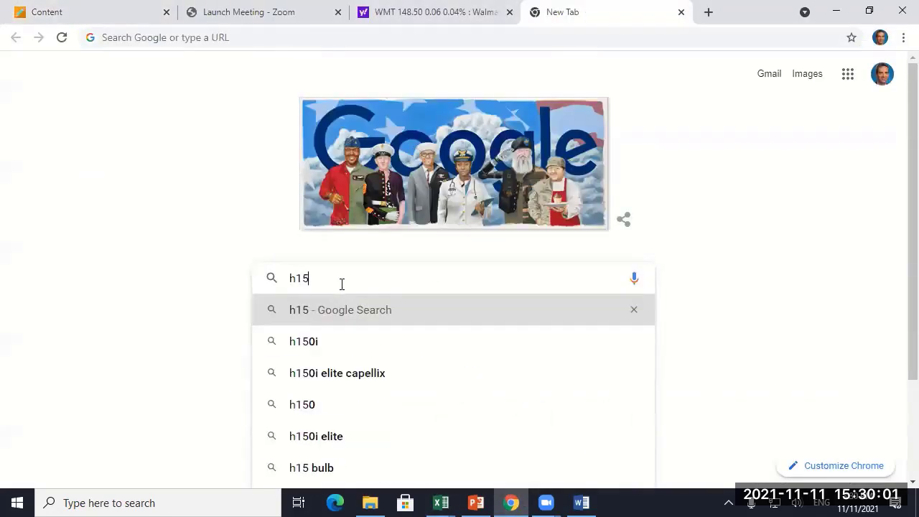
pyautogui.press('Return')
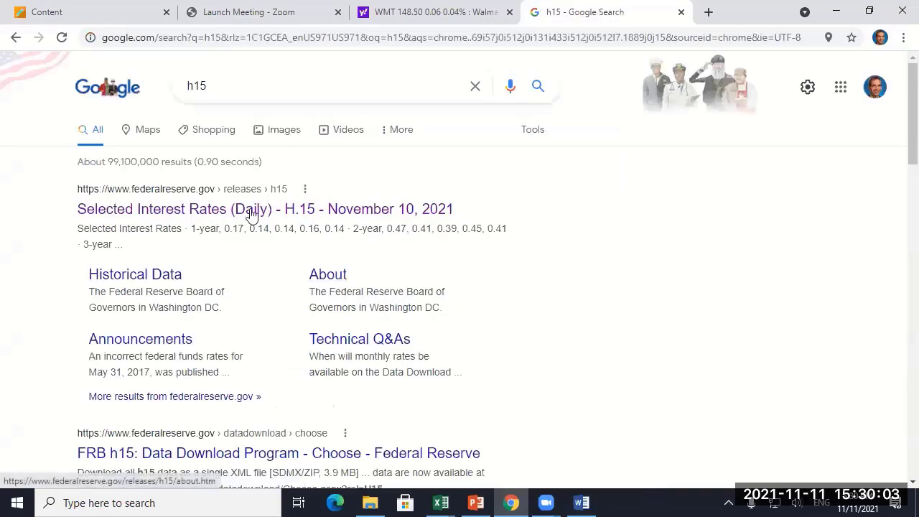
pyautogui.click(128, 278)
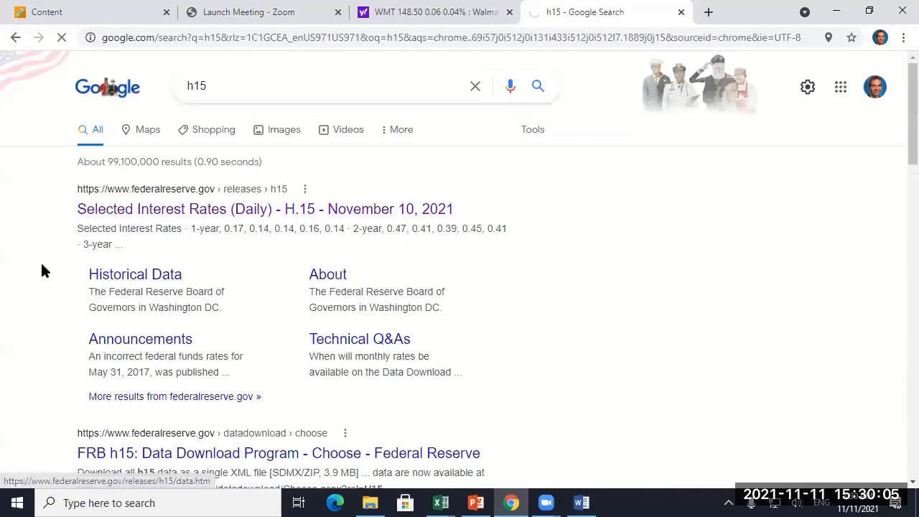
pyautogui.click(123, 276)
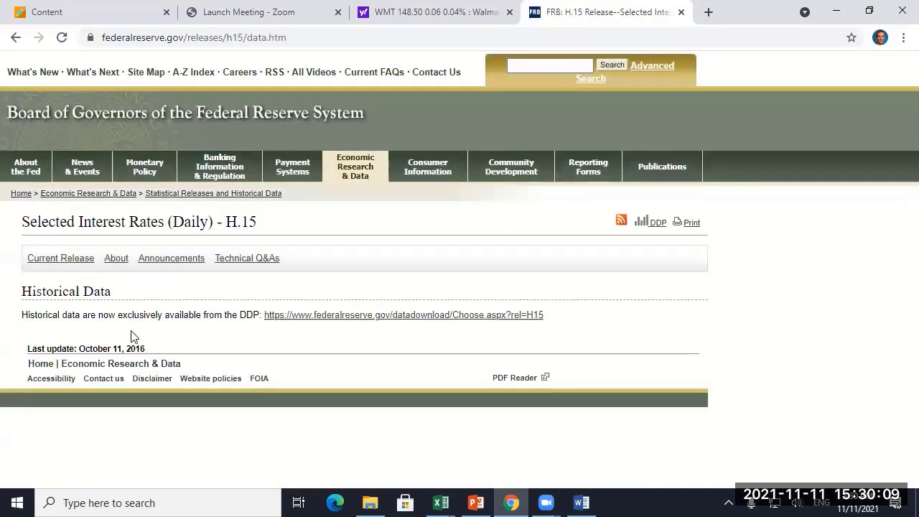
# Download the preformatted Treasury Constant Maturities package with all observations from the Data Download Program and open FRB_H15.csv in Excel.
pyautogui.click(296, 316)
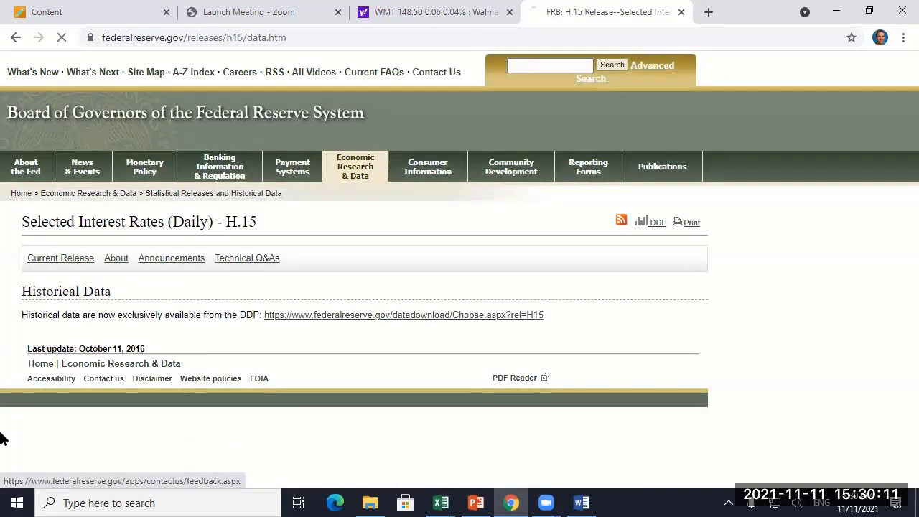
pyautogui.scroll(-1, 80, 343)
pyautogui.scroll(-5, 81, 346)
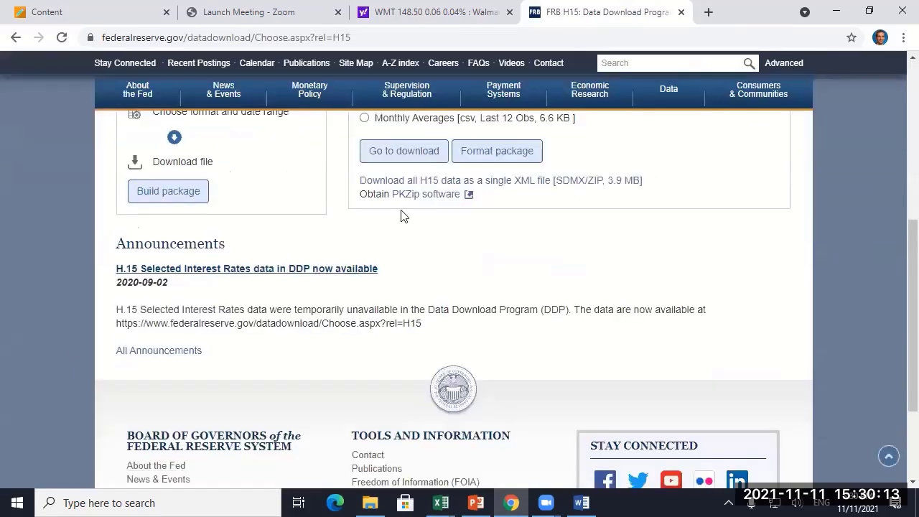
pyautogui.click(386, 151)
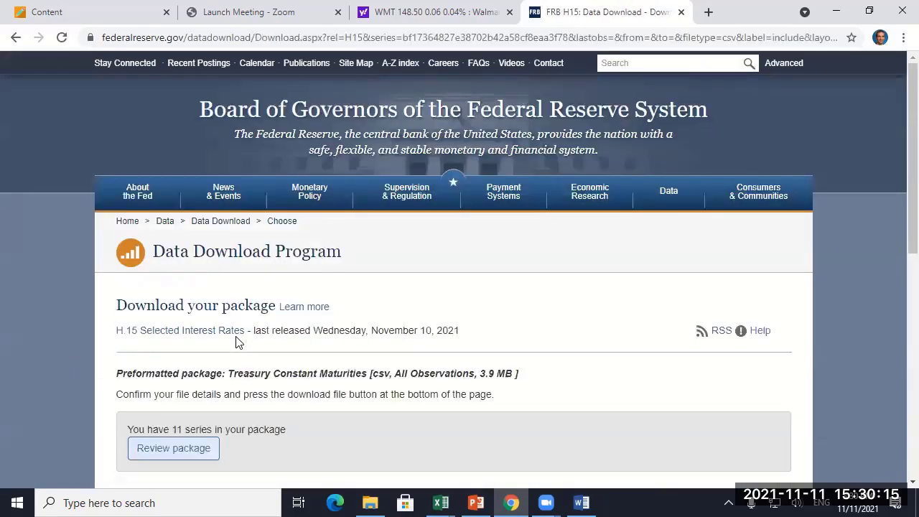
pyautogui.scroll(-4, 221, 340)
pyautogui.click(185, 372)
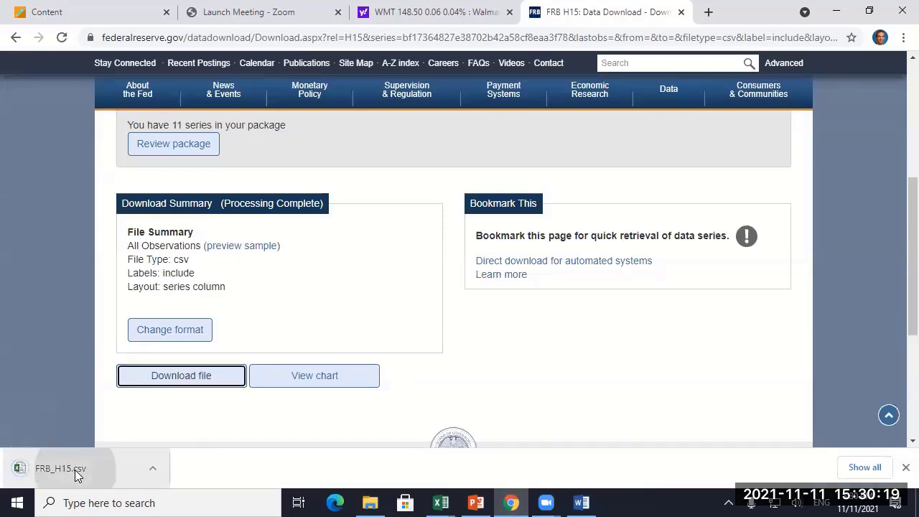
pyautogui.click(75, 470)
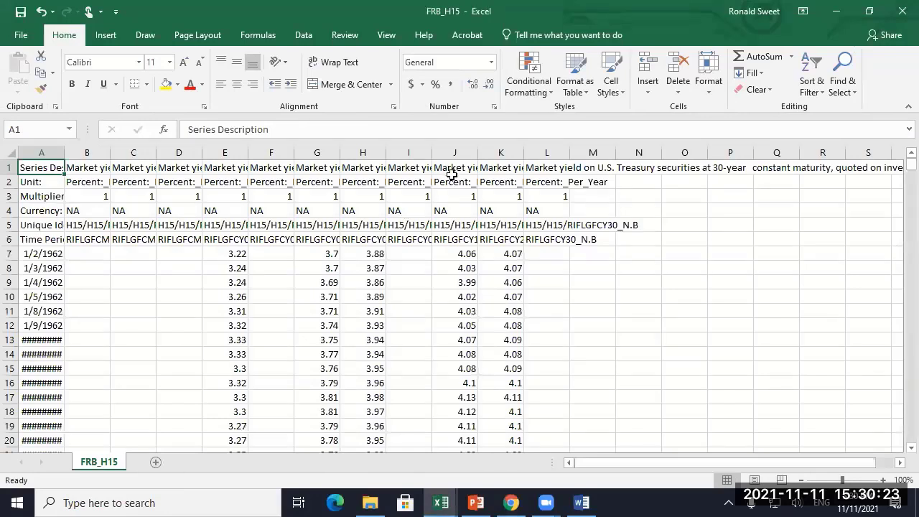
# Delete columns B through I, which hold the Treasury yields for maturities shorter than 10 years.
pyautogui.click(453, 169)
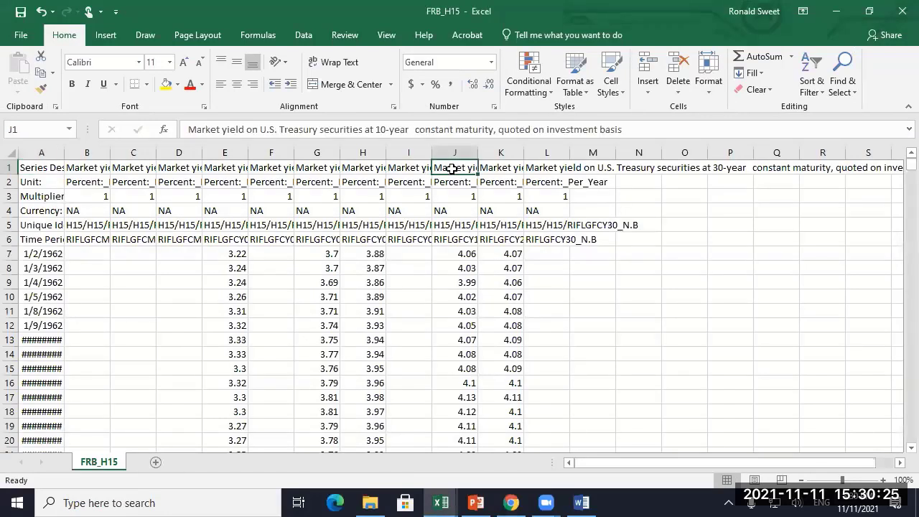
pyautogui.moveTo(409, 152); pyautogui.dragTo(87, 147)
pyautogui.rightClick(87, 147)
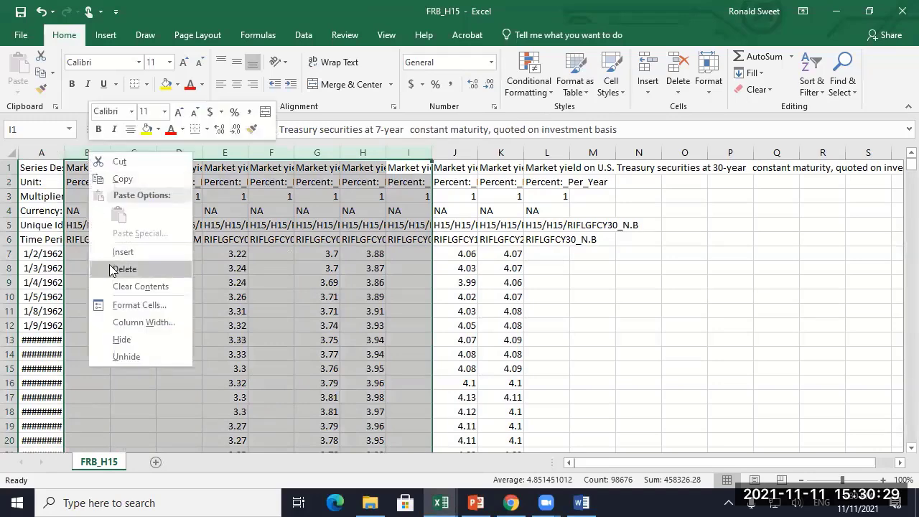
pyautogui.click(109, 264)
# Delete columns C through H, including the 20-year and 30-year yields, and autofit column A to show its dates in full.
pyautogui.click(147, 152)
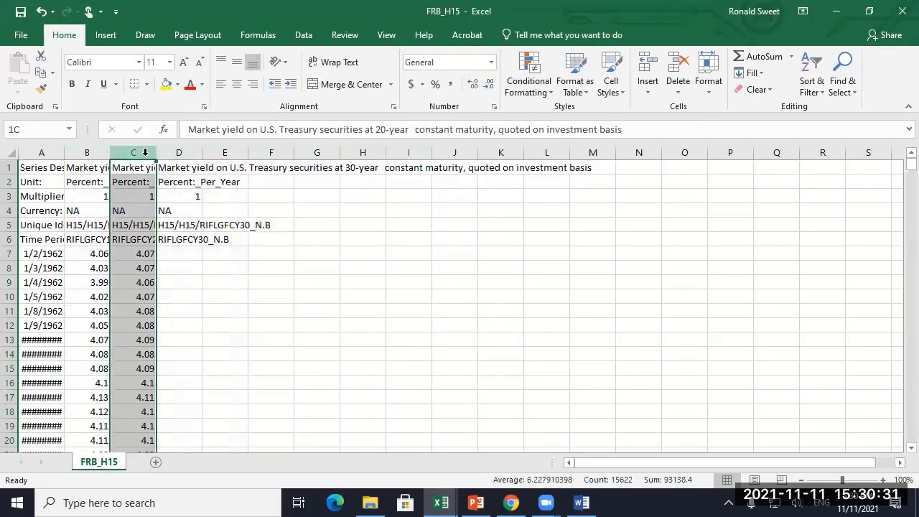
pyautogui.rightClick(147, 155)
pyautogui.press('Escape')
pyautogui.click(92, 174)
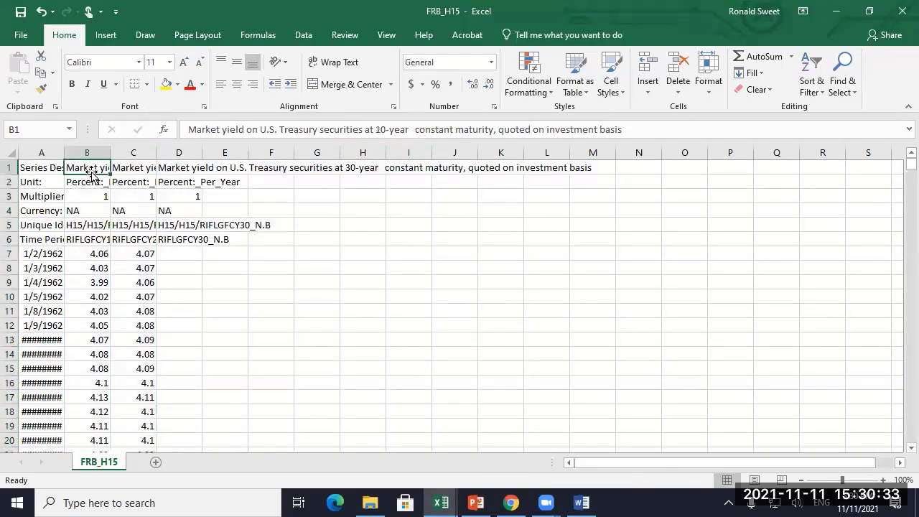
pyautogui.moveTo(142, 146); pyautogui.dragTo(363, 152)
pyautogui.rightClick(118, 148)
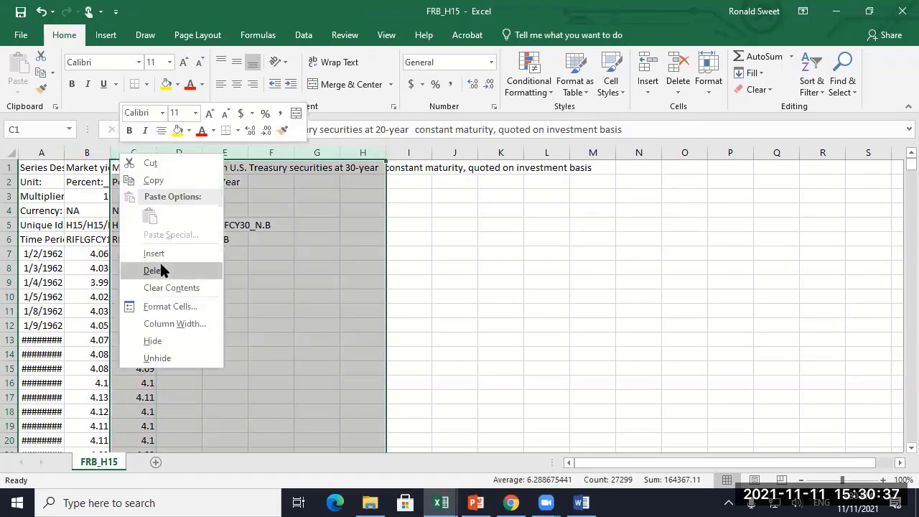
pyautogui.click(160, 268)
pyautogui.click(41, 152)
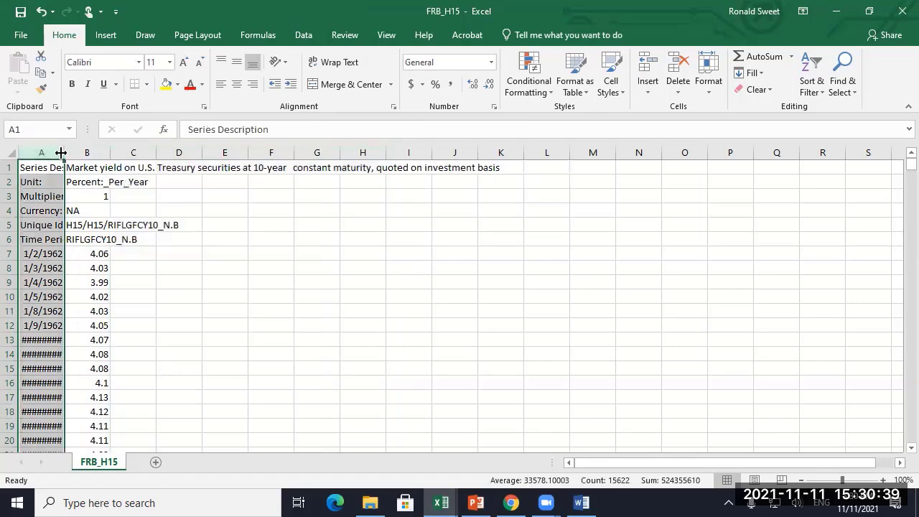
pyautogui.doubleClick(64, 152)
# Sort the dates and yields in A7:B15622 by the 10-year yield column RIFLGFCY10_N.B, smallest to largest.
pyautogui.click(64, 253)
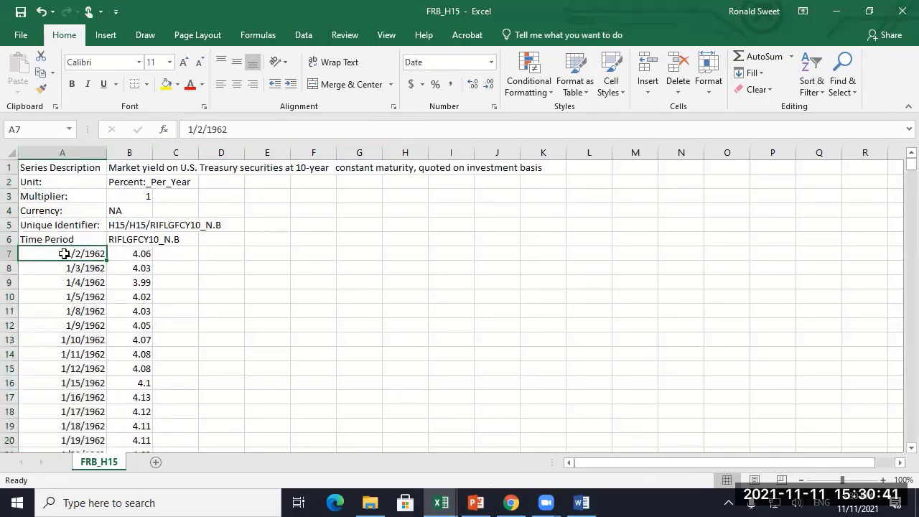
pyautogui.hotkey('ctrl', 'shift', 'Down')
pyautogui.hotkey('ctrl', 'shift', 'Right')
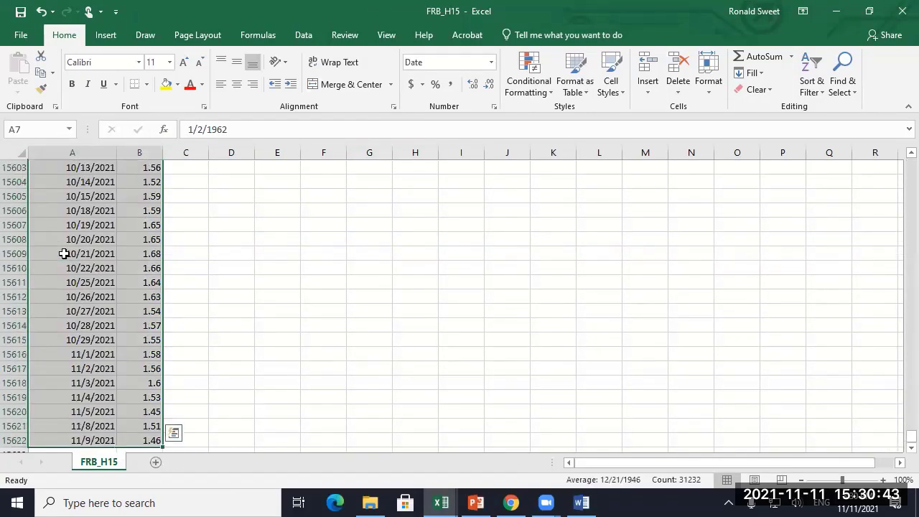
pyautogui.click(300, 33)
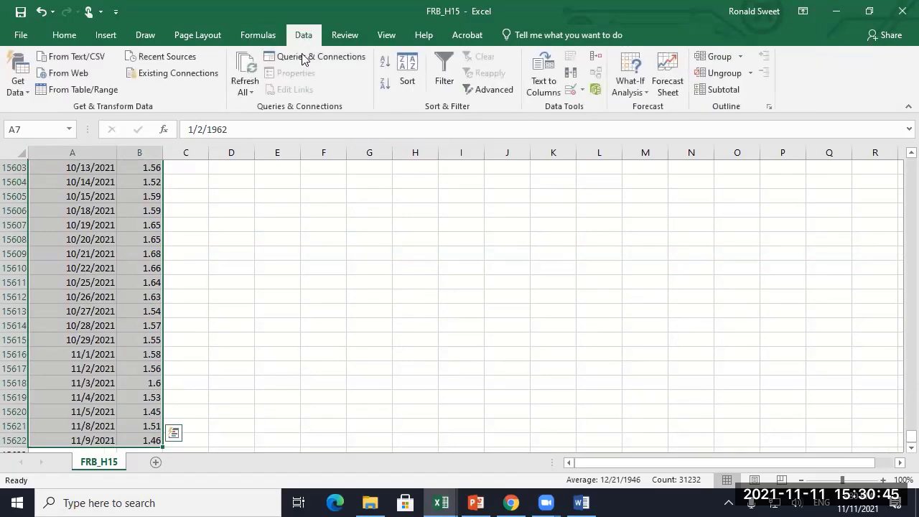
pyautogui.click(407, 72)
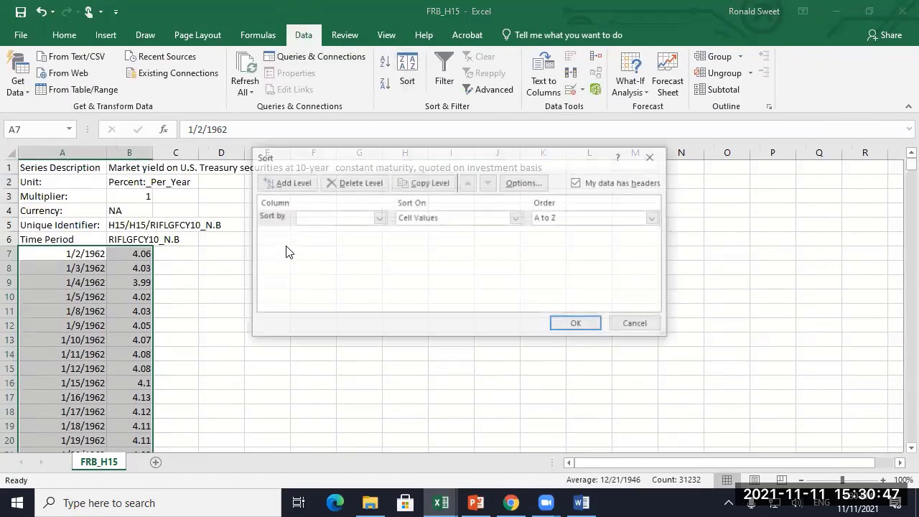
pyautogui.click(379, 218)
pyautogui.click(341, 241)
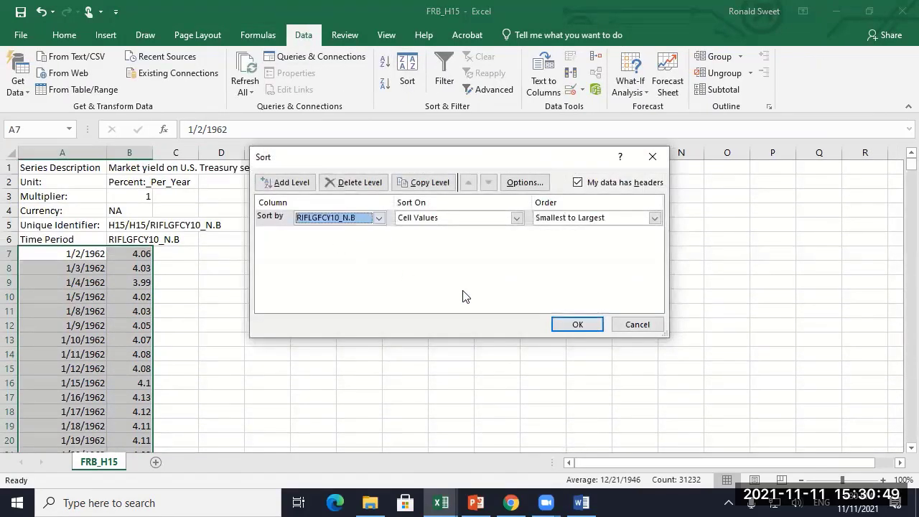
pyautogui.click(574, 324)
# Clear the dates and ND entries in A14958:B15622, at the end of the sorted yield data.
pyautogui.hotkey('ctrl', 'Down')
pyautogui.hotkey('shift', 'Right')
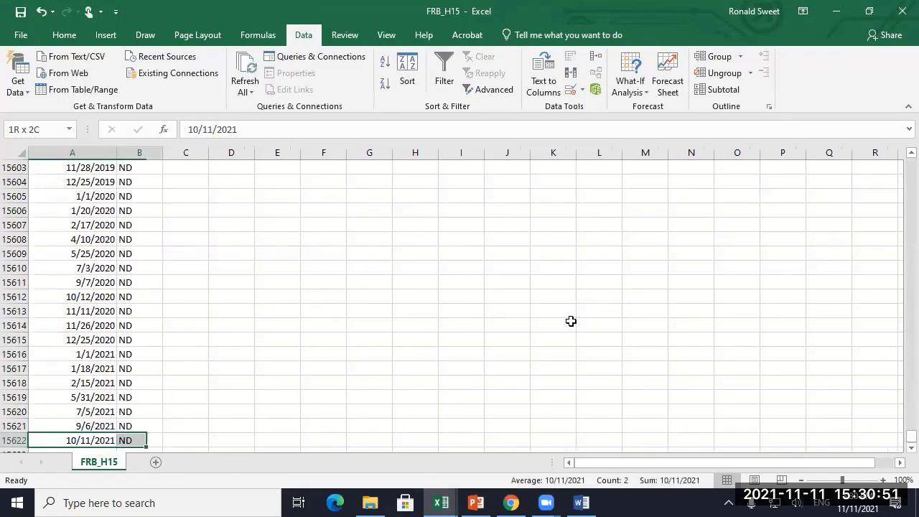
pyautogui.hotkey('shift', 'pageup')
pyautogui.hotkey('shift', 'pageup')
pyautogui.hotkey('shift', 'pageup')
pyautogui.hotkey('shift', 'pageup')
pyautogui.hotkey('shift', 'pageup')
pyautogui.hotkey('shift', 'pageup')
pyautogui.hotkey('shift', 'pageup')
pyautogui.hotkey('shift', 'pageup')
pyautogui.hotkey('shift', 'pageup')
pyautogui.hotkey('shift', 'pageup')
pyautogui.hotkey('shift', 'pageup')
pyautogui.hotkey('shift', 'pageup')
pyautogui.hotkey('shift', 'pageup')
pyautogui.hotkey('shift', 'pageup')
pyautogui.hotkey('shift', 'pageup')
pyautogui.hotkey('shift', 'pageup')
pyautogui.hotkey('shift', 'pageup')
pyautogui.hotkey('shift', 'pageup')
pyautogui.hotkey('shift', 'pageup')
pyautogui.hotkey('shift', 'pageup')
pyautogui.hotkey('shift', 'pageup')
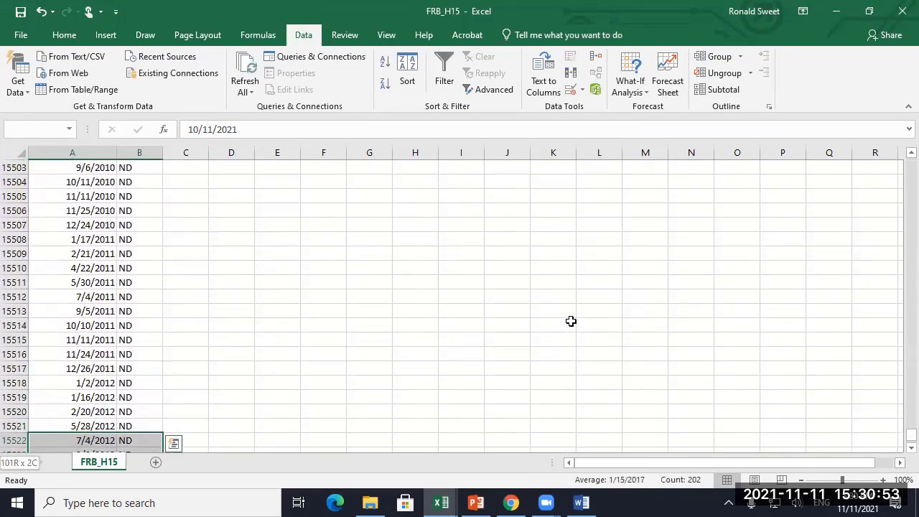
pyautogui.hotkey('shift', 'pageup')
pyautogui.hotkey('shift', 'pageup')
pyautogui.hotkey('shift', 'pageup')
pyautogui.hotkey('shift', 'pageup')
pyautogui.hotkey('shift', 'pageup')
pyautogui.hotkey('shift', 'pageup')
pyautogui.hotkey('shift', 'pageup')
pyautogui.hotkey('shift', 'pageup')
pyautogui.hotkey('shift', 'pageup')
pyautogui.hotkey('shift', 'pageup')
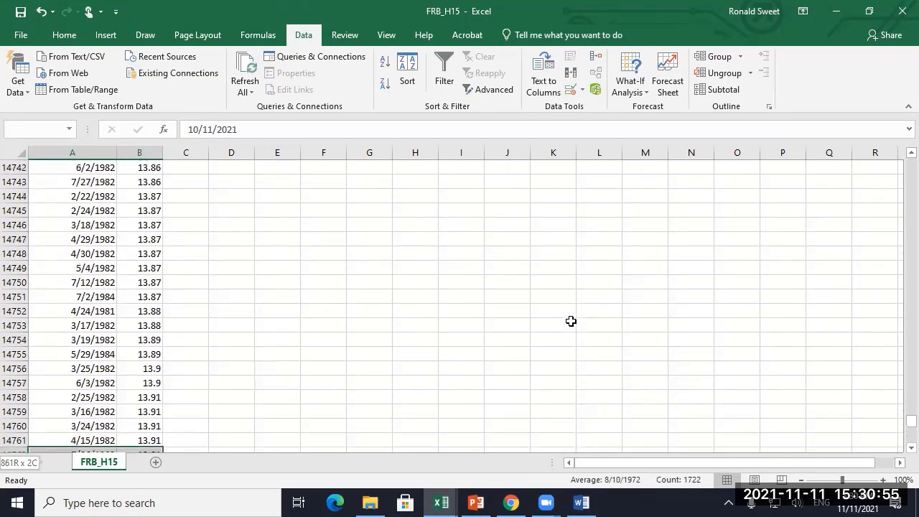
pyautogui.hotkey('shift', 'pagedown')
pyautogui.hotkey('shift', 'pagedown')
pyautogui.hotkey('shift', 'pagedown')
pyautogui.hotkey('shift', 'pagedown')
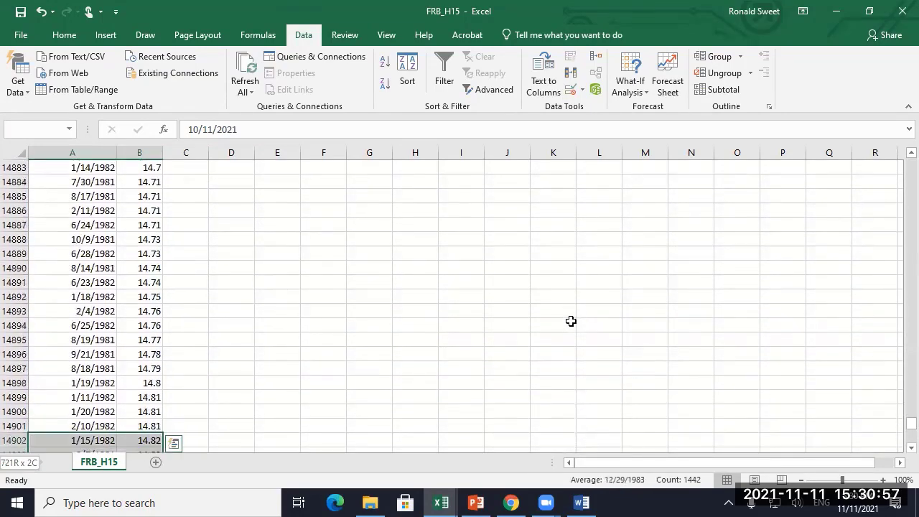
pyautogui.hotkey('shift', 'pagedown')
pyautogui.hotkey('shift', 'Up')
pyautogui.hotkey('shift', 'Up')
pyautogui.hotkey('shift', 'Up')
pyautogui.hotkey('shift', 'Up')
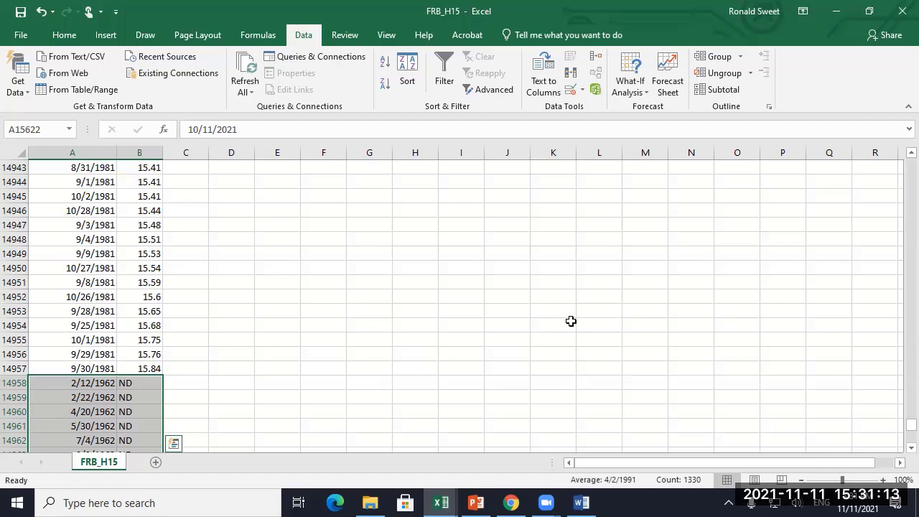
pyautogui.press('Delete')
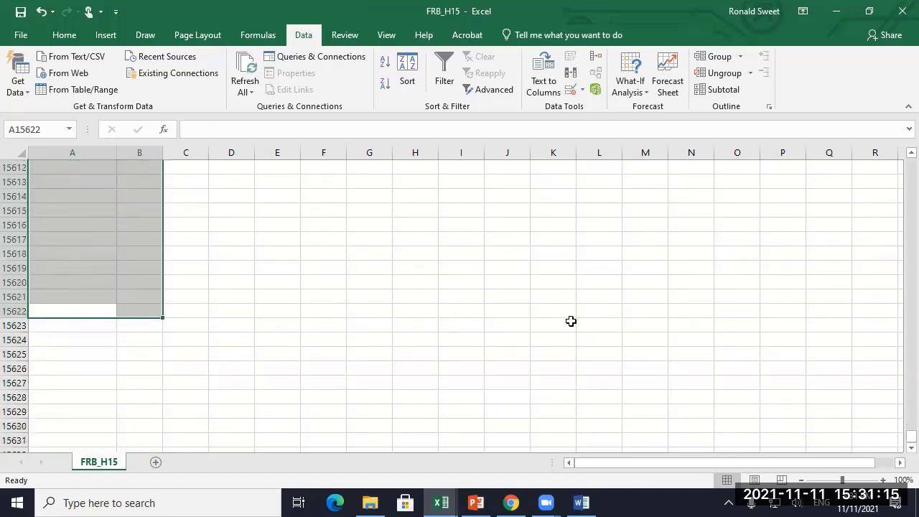
# Sort the remaining data in A6:B14957 by Time Period, oldest to newest.
pyautogui.press('Up')
pyautogui.hotkey('ctrl', 'Up')
pyautogui.hotkey('ctrl', 'Home')
pyautogui.press('Down')
pyautogui.press('Down')
pyautogui.press('Down')
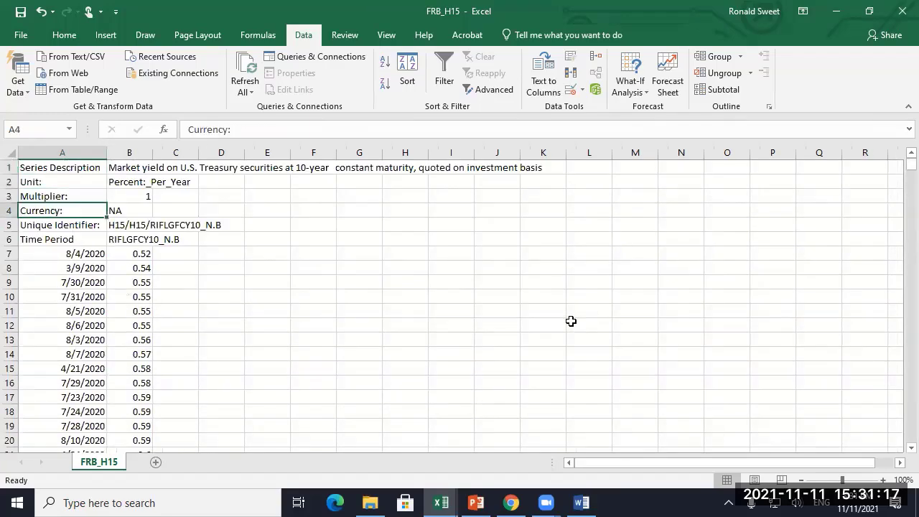
pyautogui.press('Down')
pyautogui.press('Down')
pyautogui.hotkey('ctrl', 'shift', 'End')
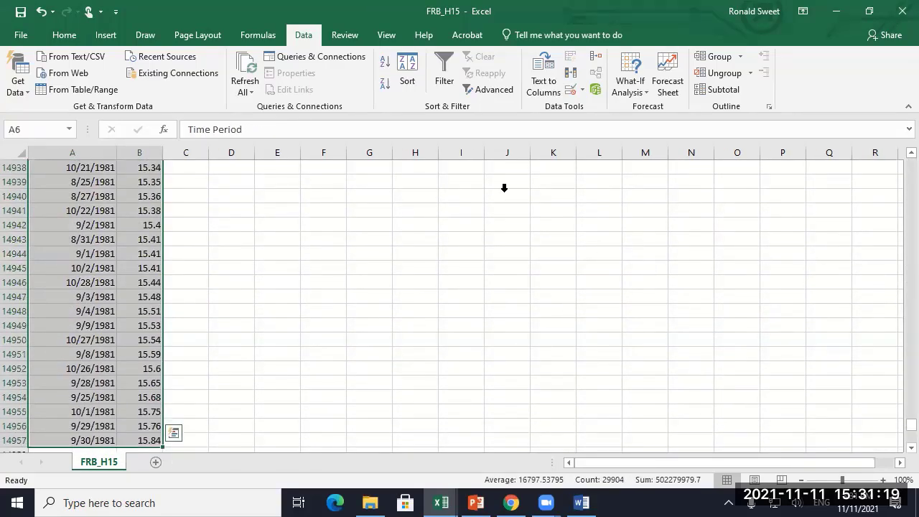
pyautogui.click(388, 63)
# Insert a line chart of the 10-year Treasury yields in B7:B14957.
pyautogui.press('Down')
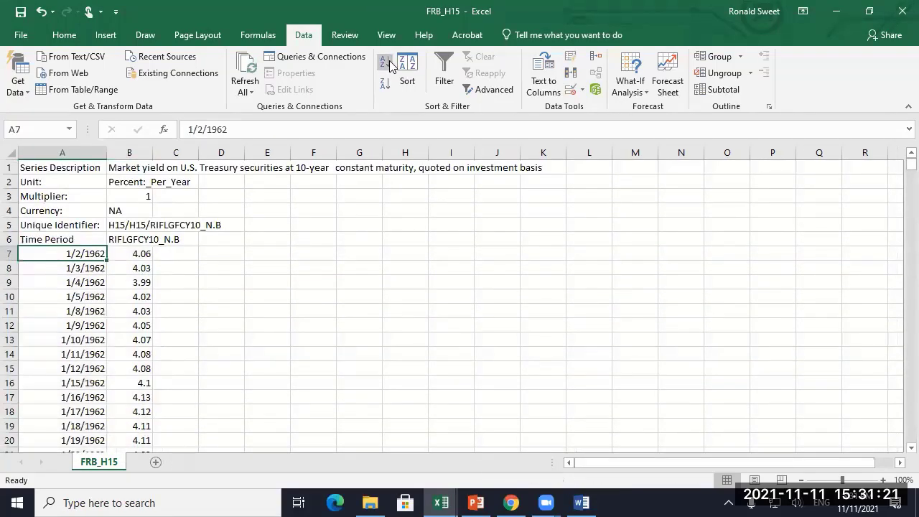
pyautogui.press('Right')
pyautogui.hotkey('ctrl', 'shift', 'Down')
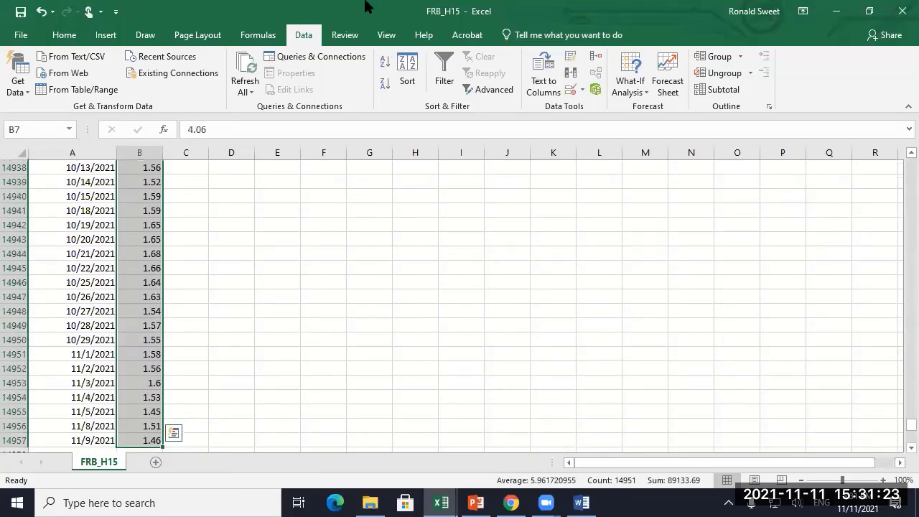
pyautogui.click(105, 35)
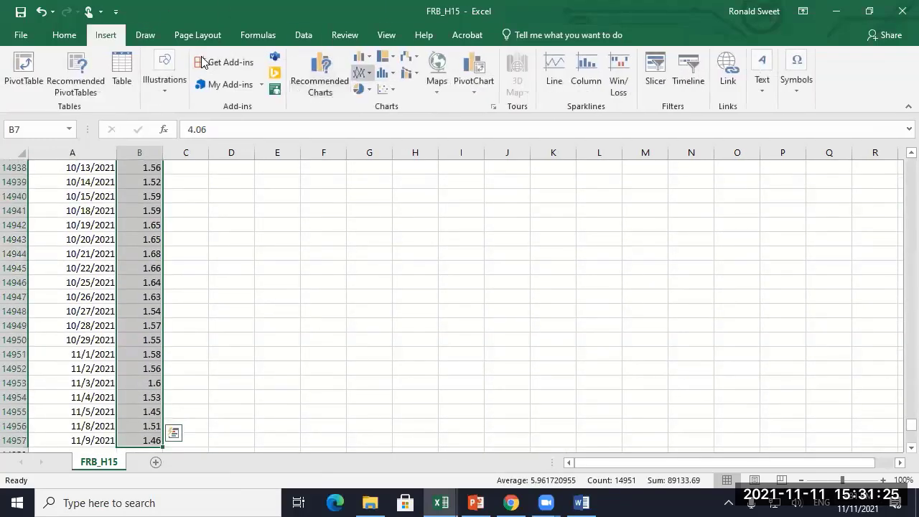
pyautogui.click(361, 72)
pyautogui.click(371, 117)
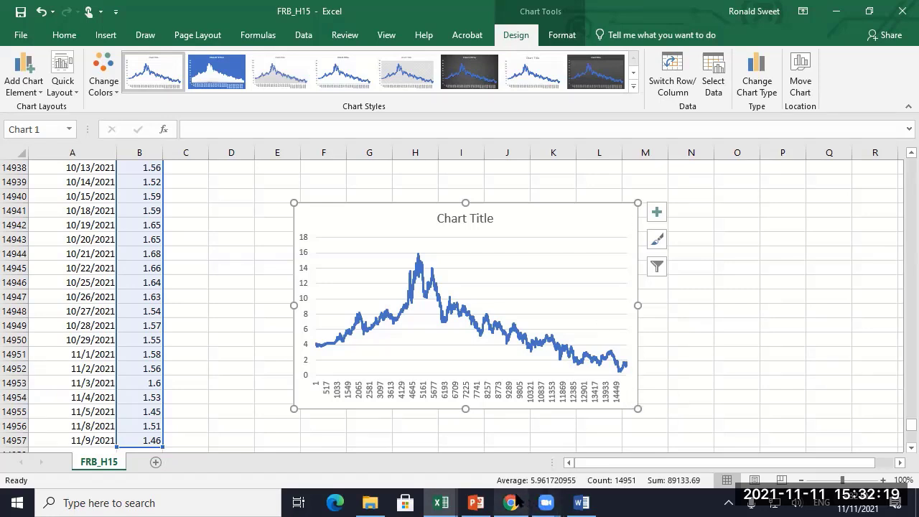
# In Book1, enter "2. Discuss the noise of Covid and desire to get beyond that: thereofre forward rate" in A12.
pyautogui.moveTo(441, 502)
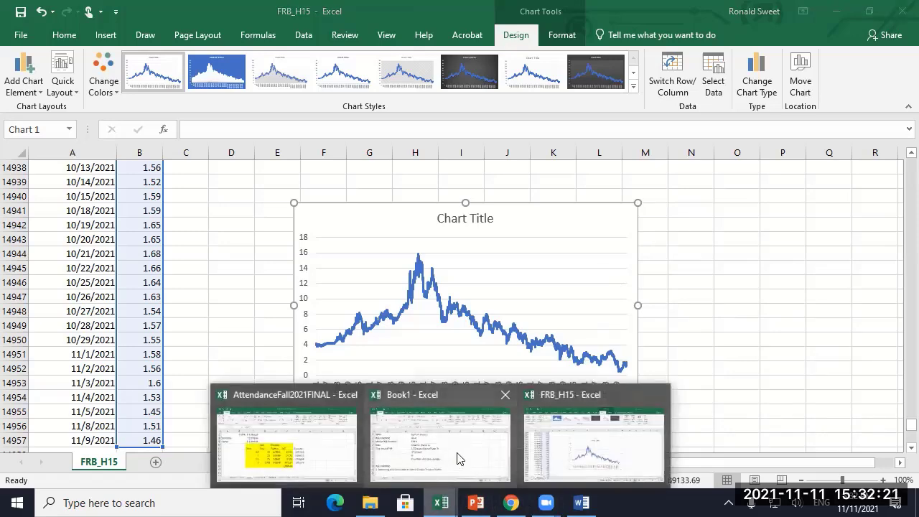
pyautogui.click(456, 460)
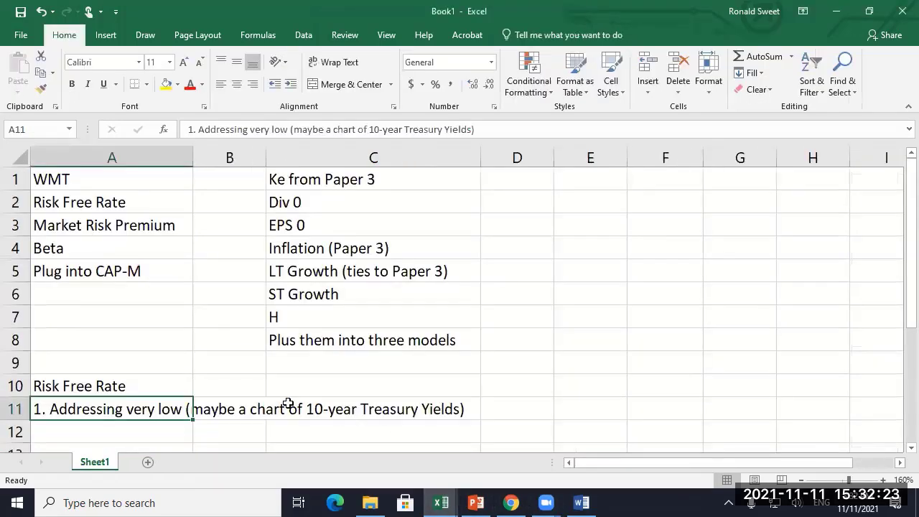
pyautogui.press('Down')
pyautogui.write('2. ')
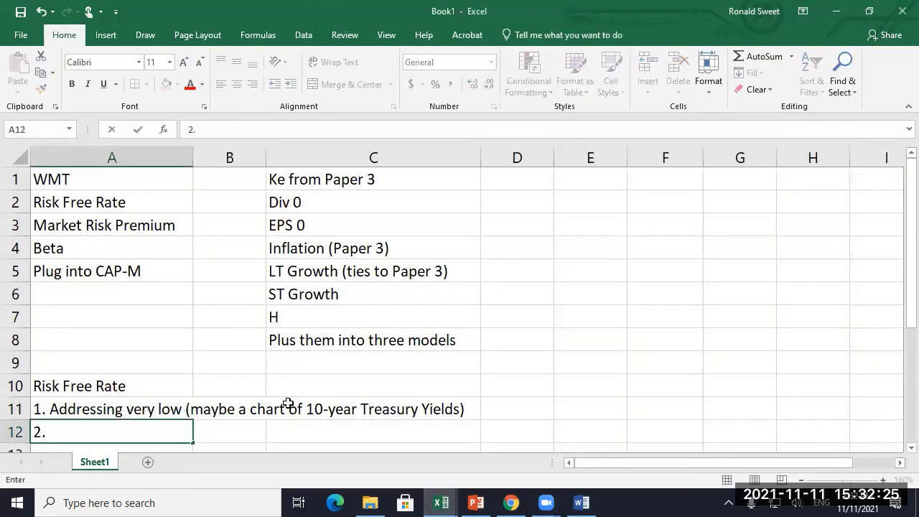
pyautogui.write('Diu')
pyautogui.press('BackSpace')
pyautogui.write('scuss the noise')
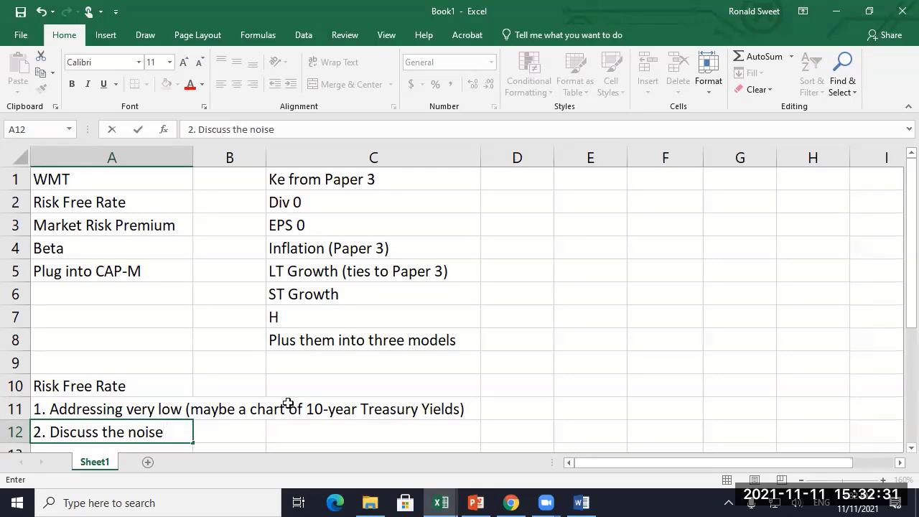
pyautogui.write(' of Covid and desir')
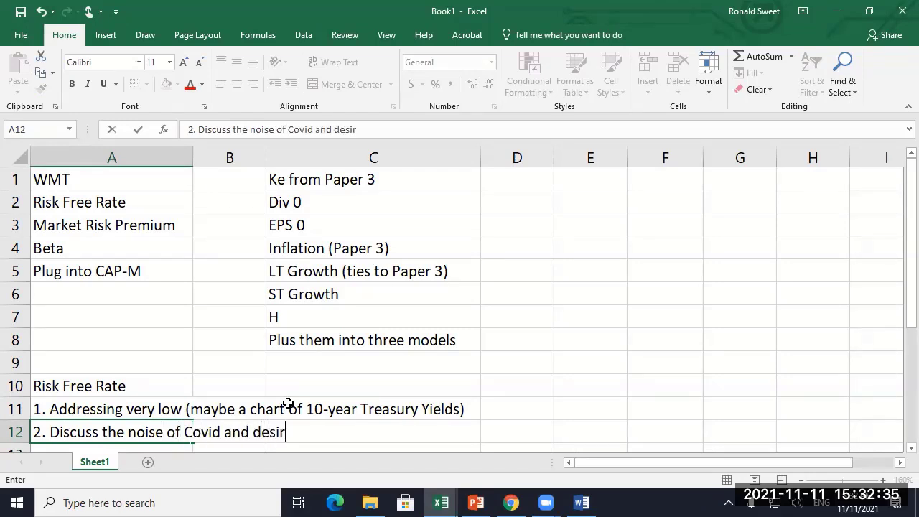
pyautogui.write('e to get byo')
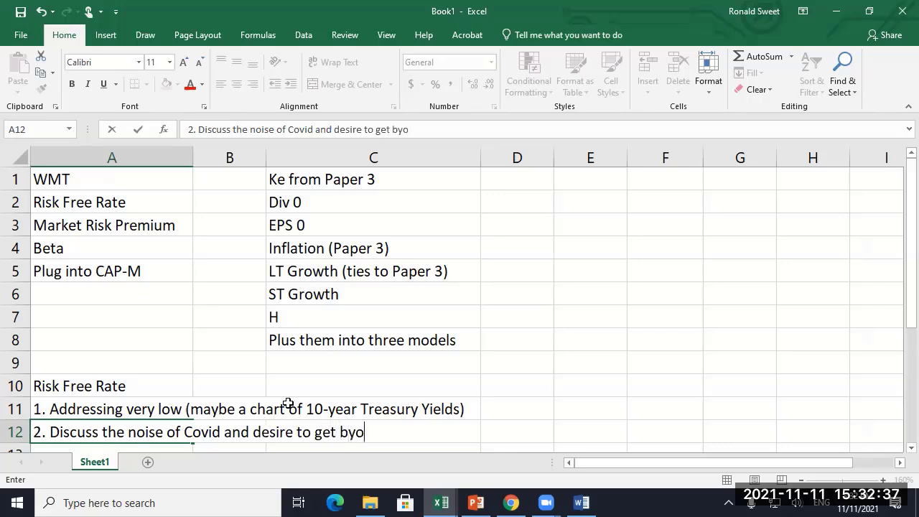
pyautogui.press('BackSpace')
pyautogui.press('BackSpace')
pyautogui.write('eyond t')
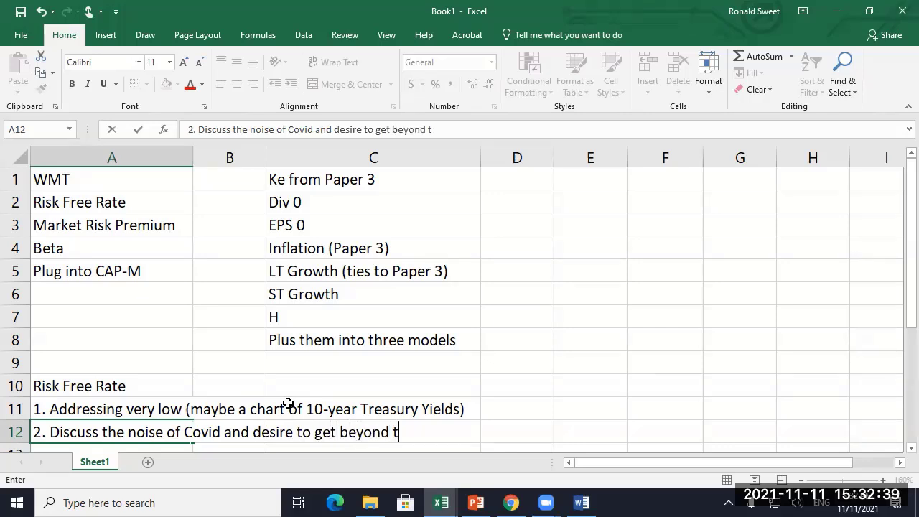
pyautogui.write('hat: there')
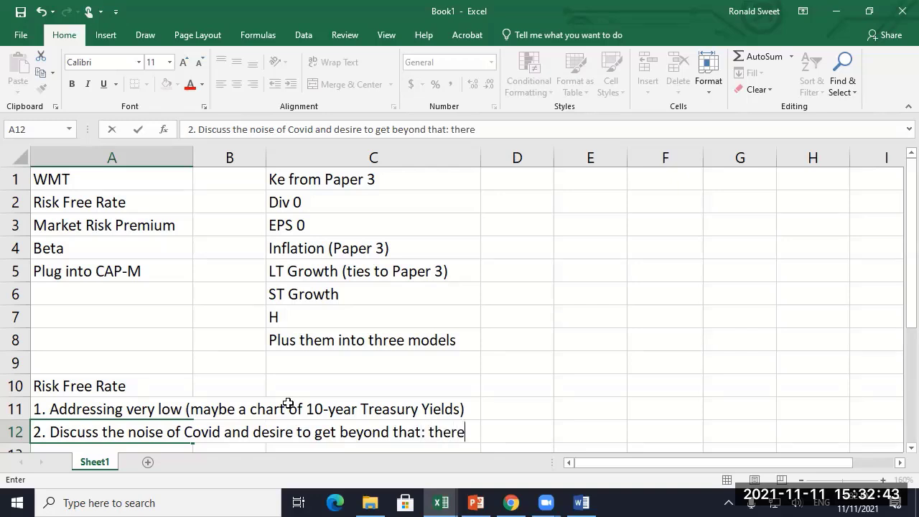
pyautogui.write('ofre forward rate')
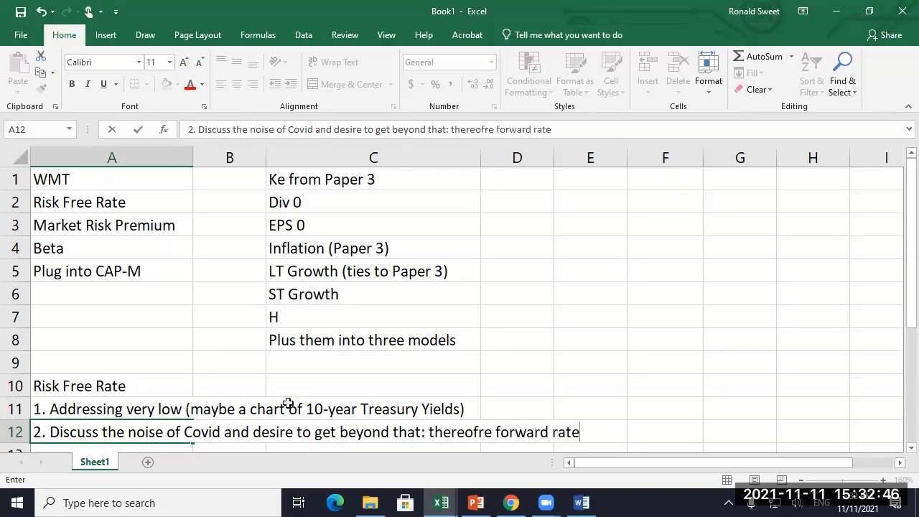
pyautogui.press('Return')
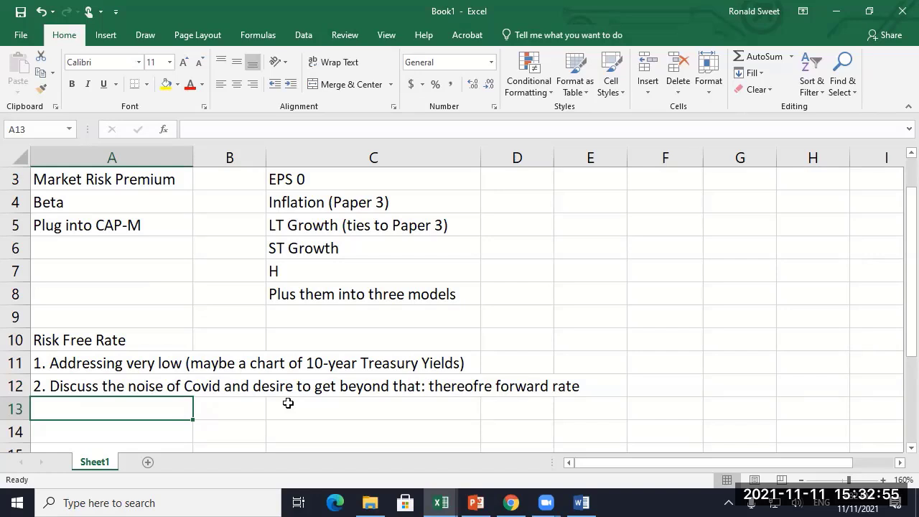
# Correct the misspelled word before "forward rate" in A12 to "therefore".
pyautogui.press('Up')
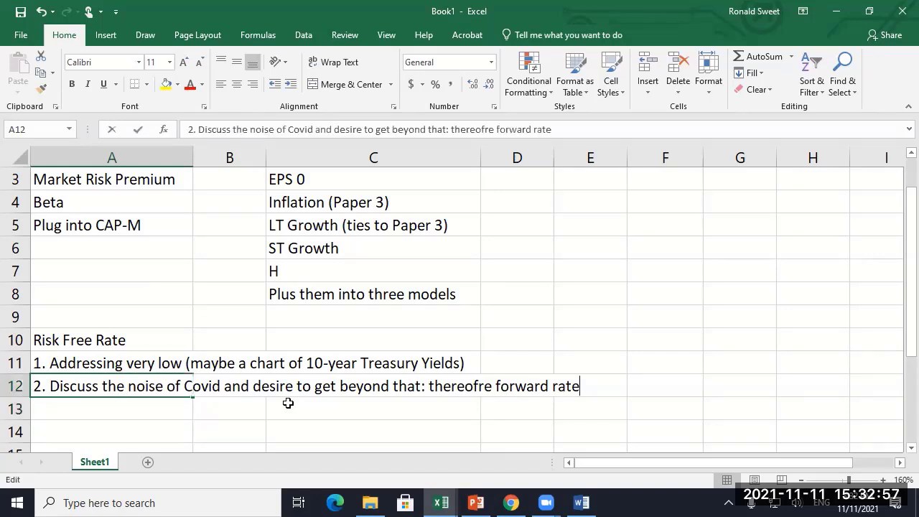
pyautogui.press('F2')
pyautogui.press('Left')
pyautogui.press('Left')
pyautogui.press('Left')
pyautogui.press('Left')
pyautogui.press('Left')
pyautogui.press('Left')
pyautogui.press('Left')
pyautogui.press('Left')
pyautogui.press('Left')
pyautogui.press('Left')
pyautogui.press('Left')
pyautogui.press('Left')
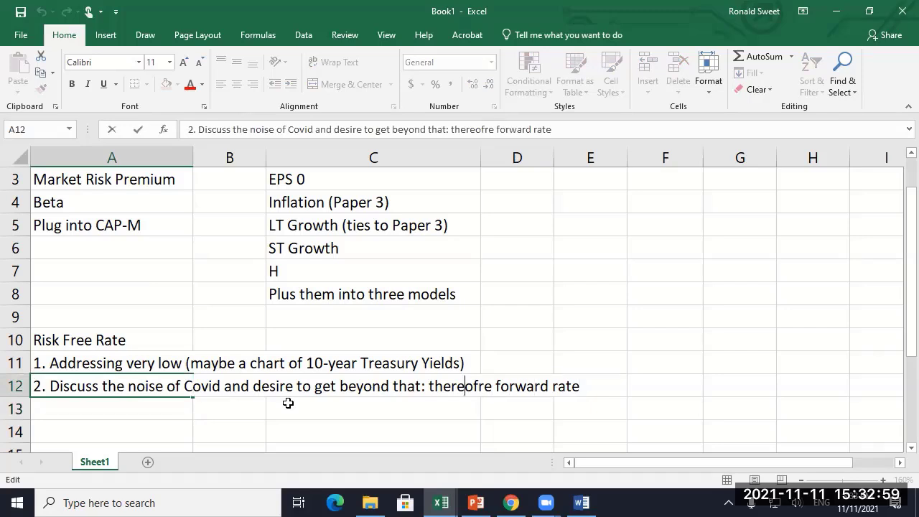
pyautogui.press('BackSpace')
pyautogui.press('Right')
pyautogui.write('o')
pyautogui.press('Return')
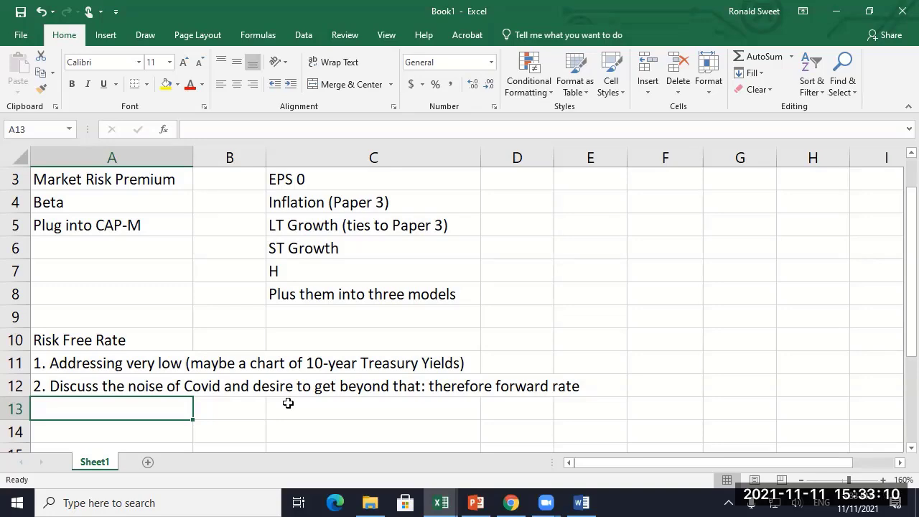
pyautogui.click(511, 502)
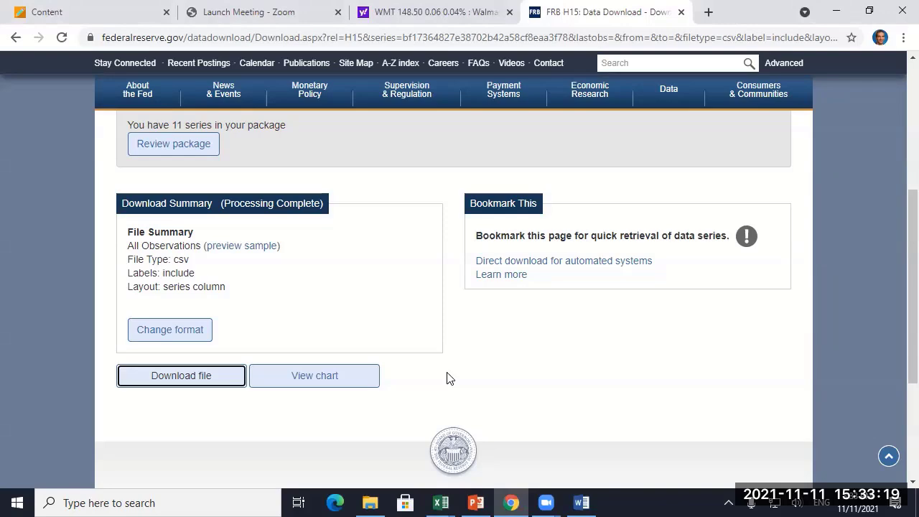
pyautogui.click(582, 502)
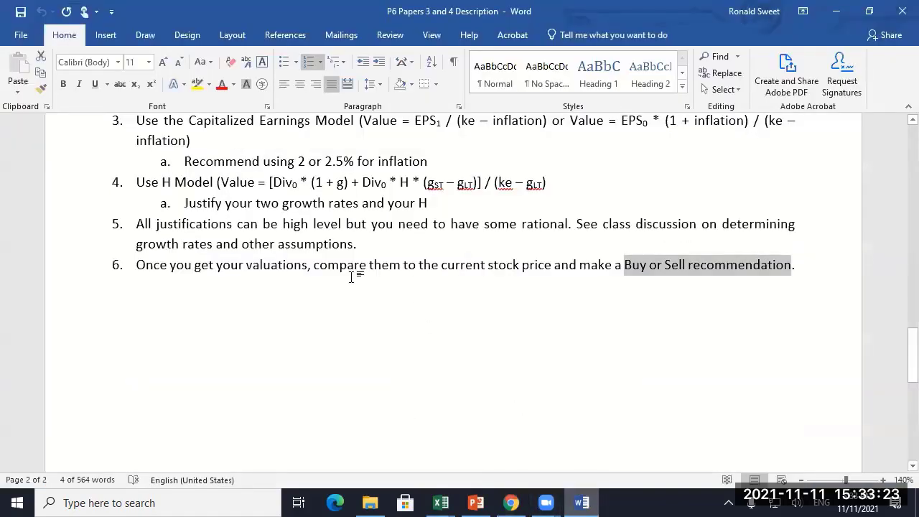
pyautogui.click(442, 502)
pyautogui.click(564, 452)
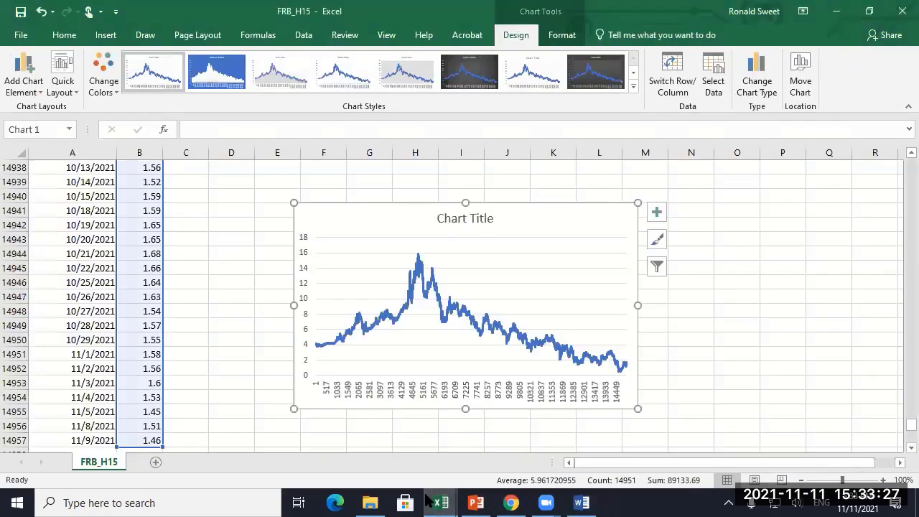
pyautogui.moveTo(441, 502)
pyautogui.click(308, 435)
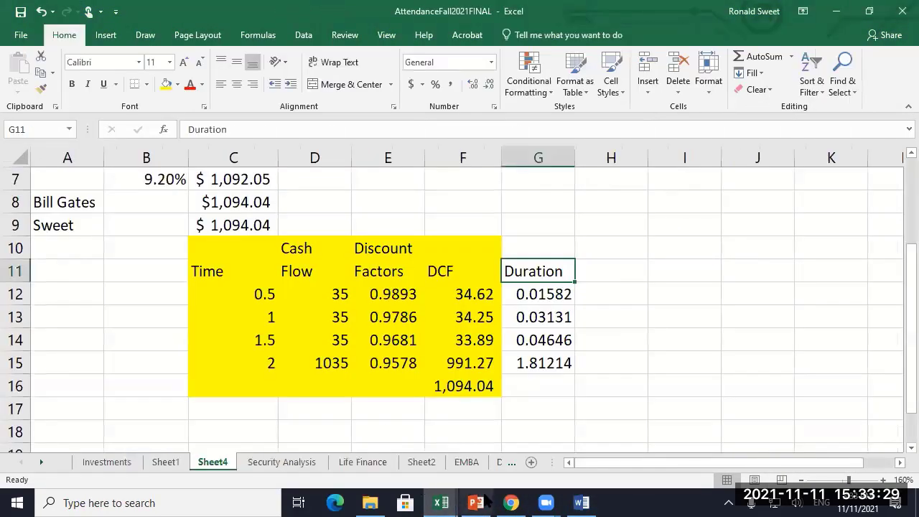
# In Book1, enter "3. Forward Rate: ((1 + 20 year)^20)/((1 + 10 year)^10) ^(1 / (20-10) - 1" in A13.
pyautogui.click(423, 448)
pyautogui.scroll(-1, 147, 422)
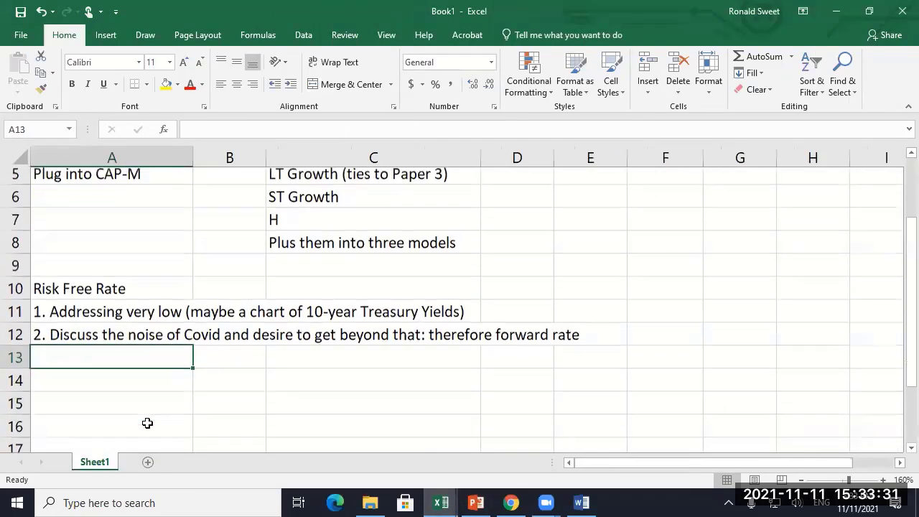
pyautogui.write('3. ')
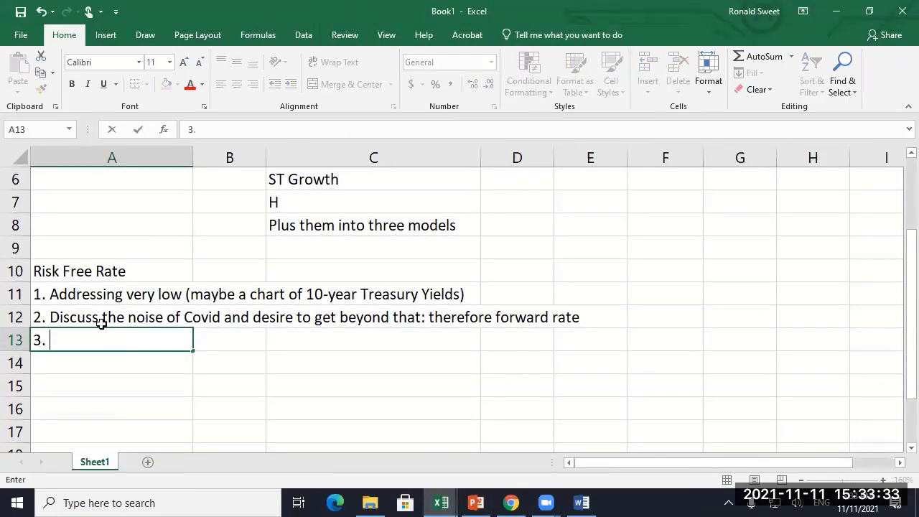
pyautogui.write('Forwar')
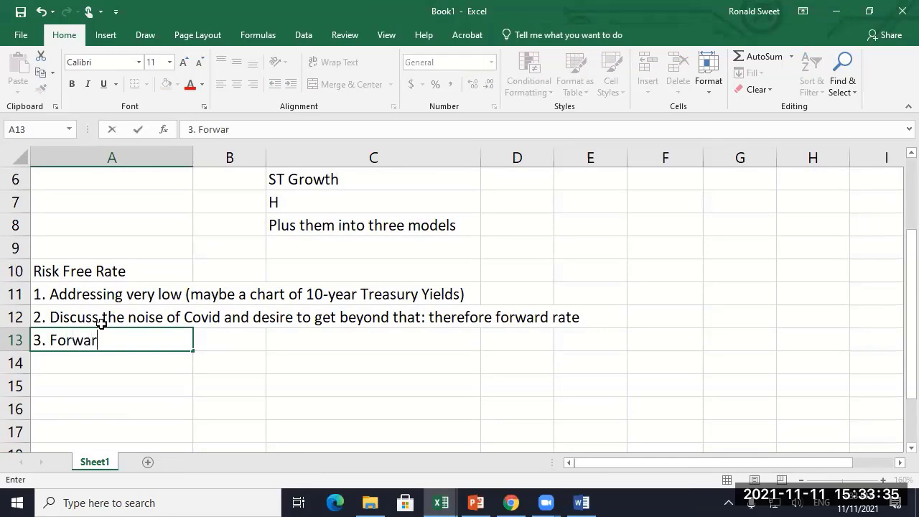
pyautogui.write('d Rat')
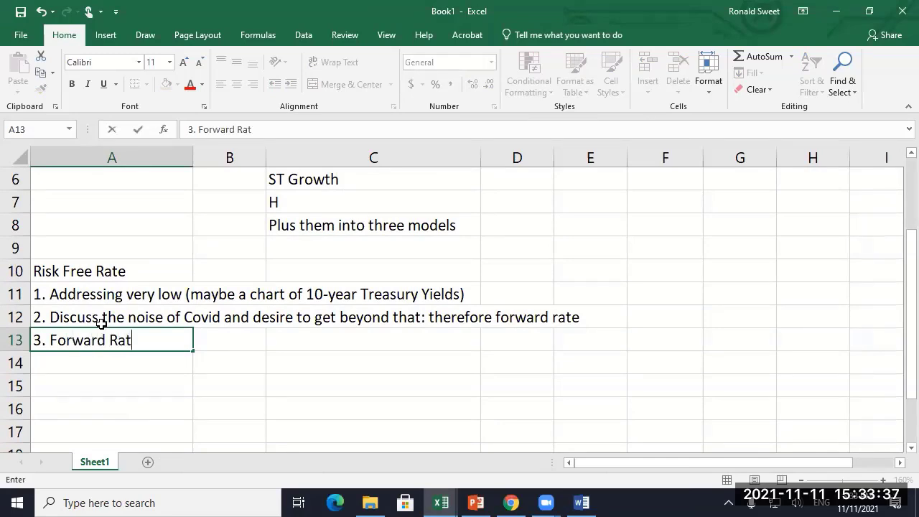
pyautogui.write('e:>')
pyautogui.press('BackSpace')
pyautogui.write('((20 yea')
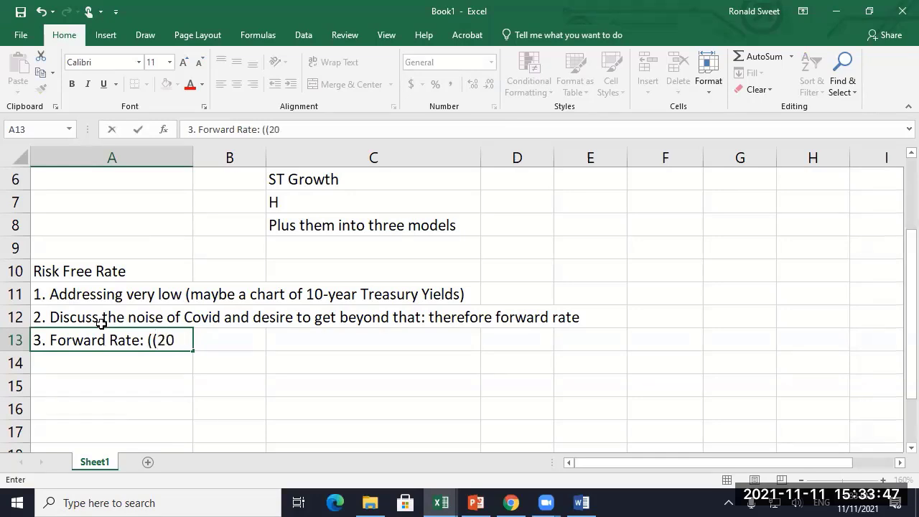
pyautogui.press('BackSpace')
pyautogui.press('BackSpace')
pyautogui.press('BackSpace')
pyautogui.press('BackSpace')
pyautogui.press('BackSpace')
pyautogui.press('BackSpace')
pyautogui.write('1 + 20 year')
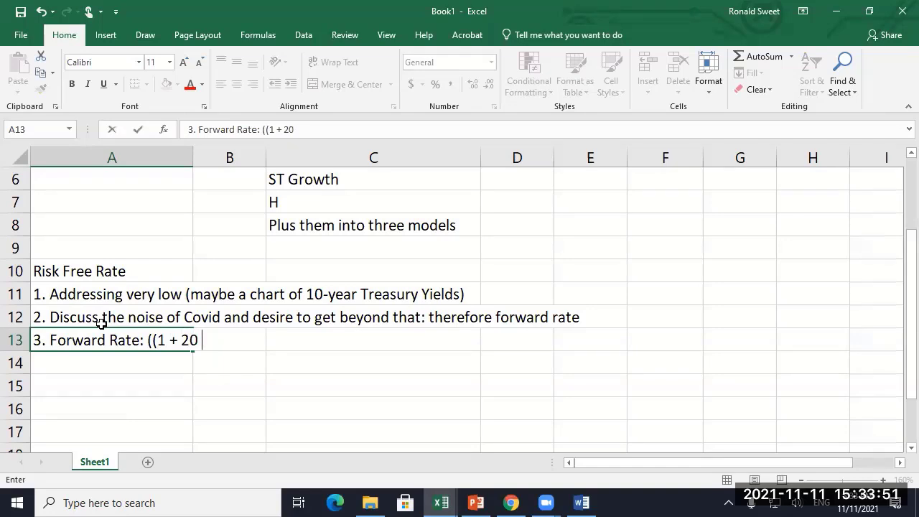
pyautogui.write(')^')
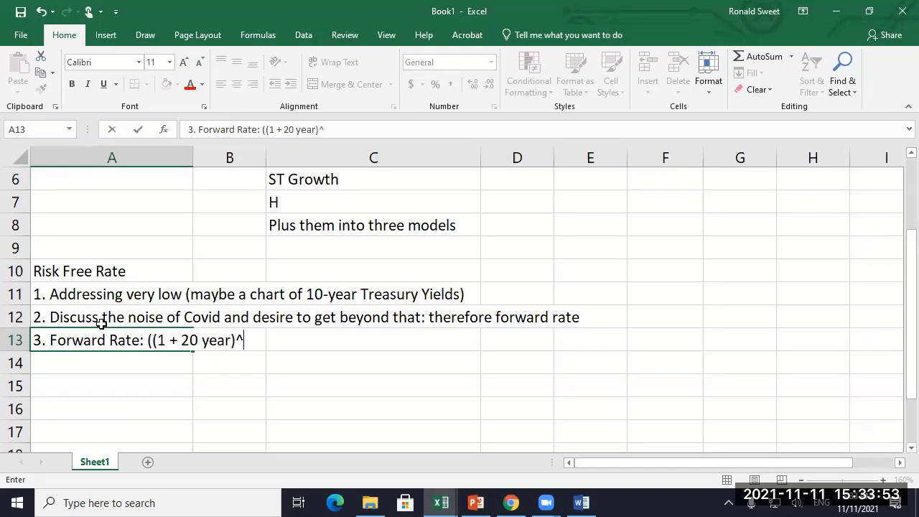
pyautogui.write('20)/')
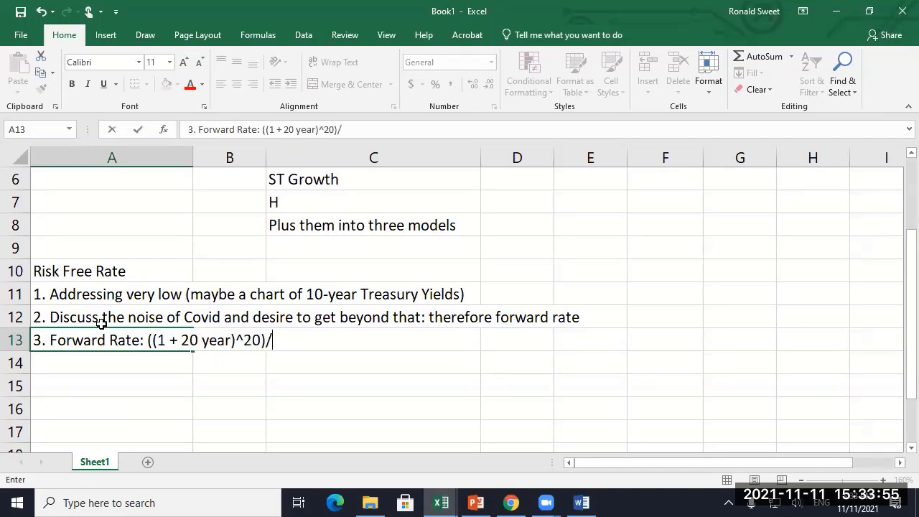
pyautogui.write('((1 + 10 year)^10')
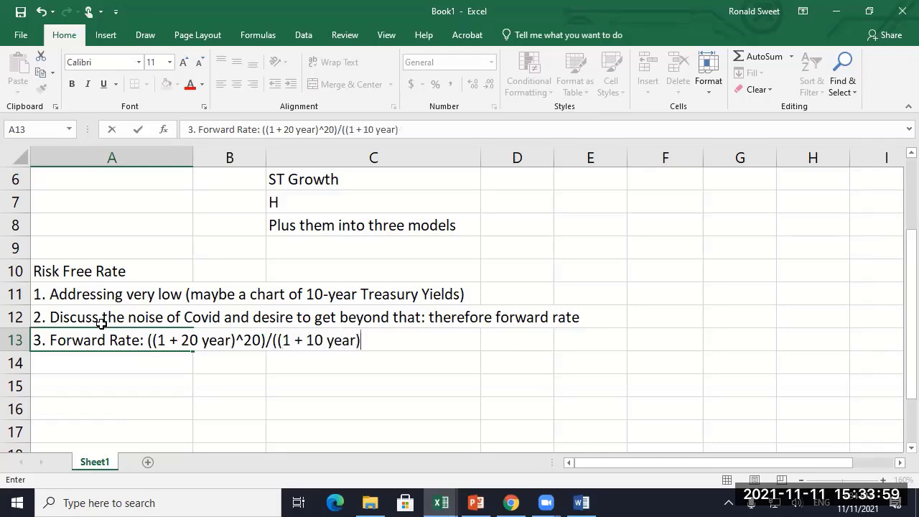
pyautogui.write(')')
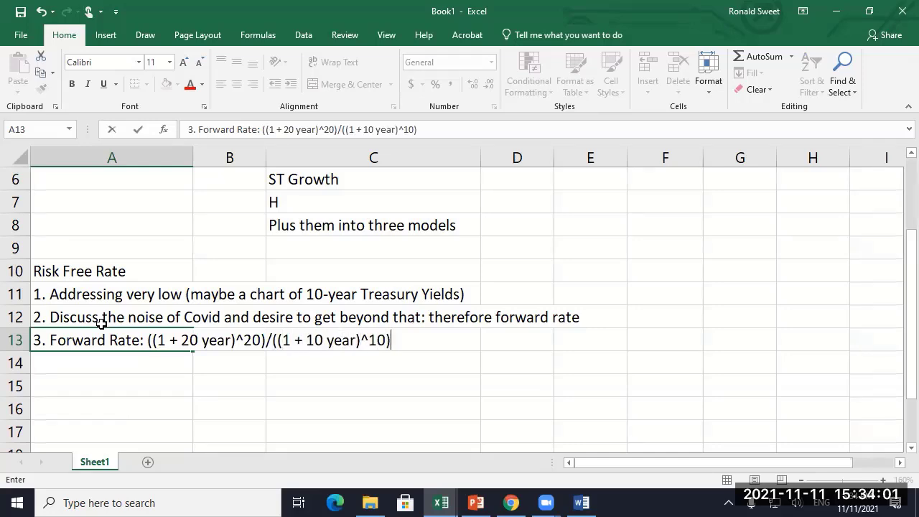
pyautogui.write(' ^(1 / (20-')
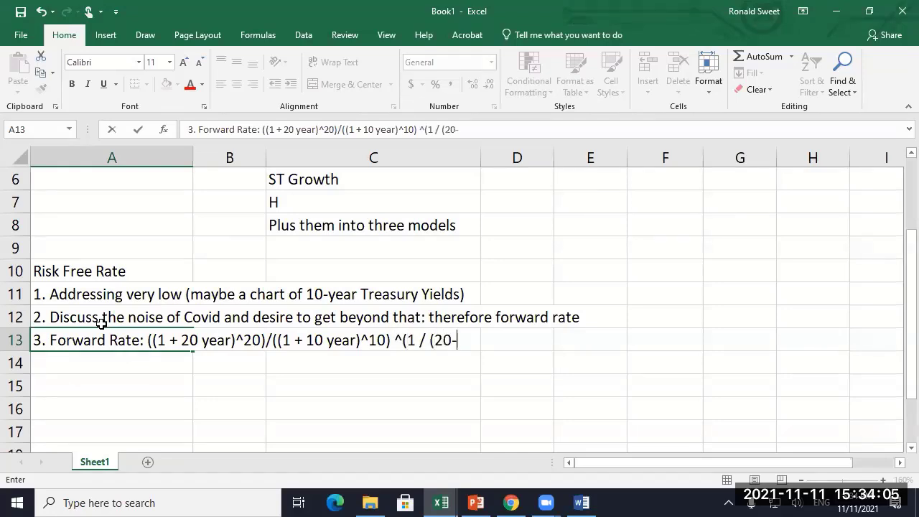
pyautogui.write('10) - 1')
pyautogui.press('Return')
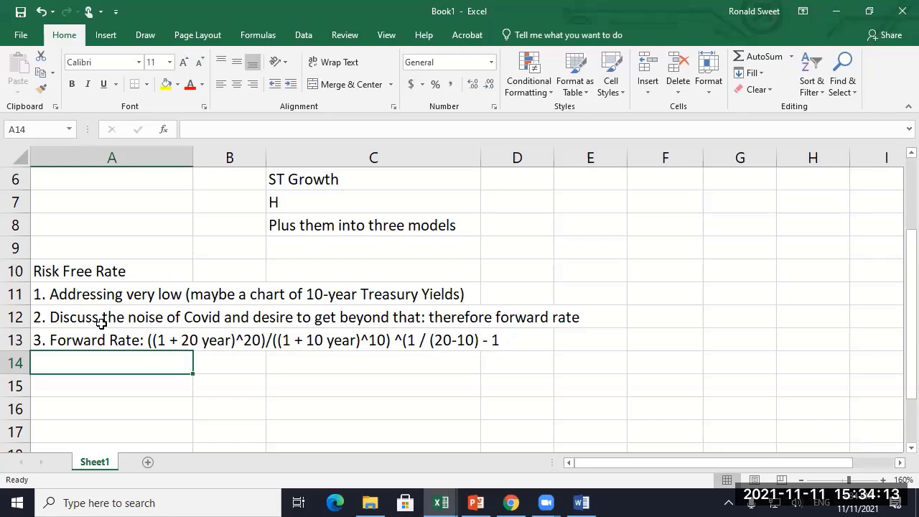
# Switch to Chrome, search Google for "treasury yield curve" in a new tab, and open the Daily Treasury Yield Curve Rates page.
pyautogui.click(511, 502)
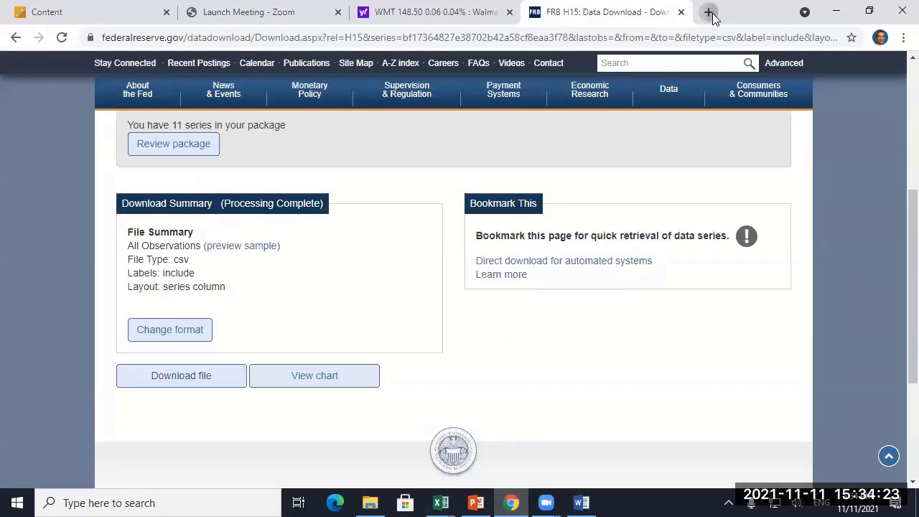
pyautogui.click(708, 12)
pyautogui.click(340, 279)
pyautogui.write('Tr')
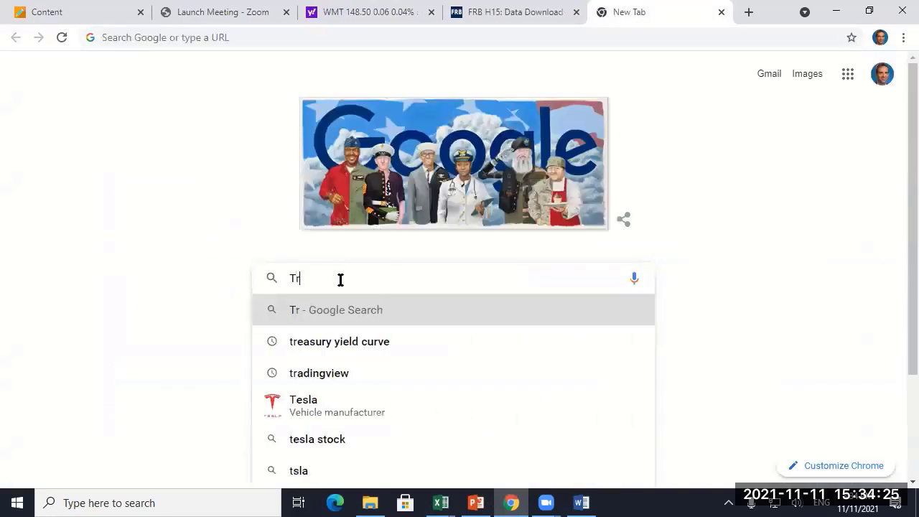
pyautogui.write('easury Yield C')
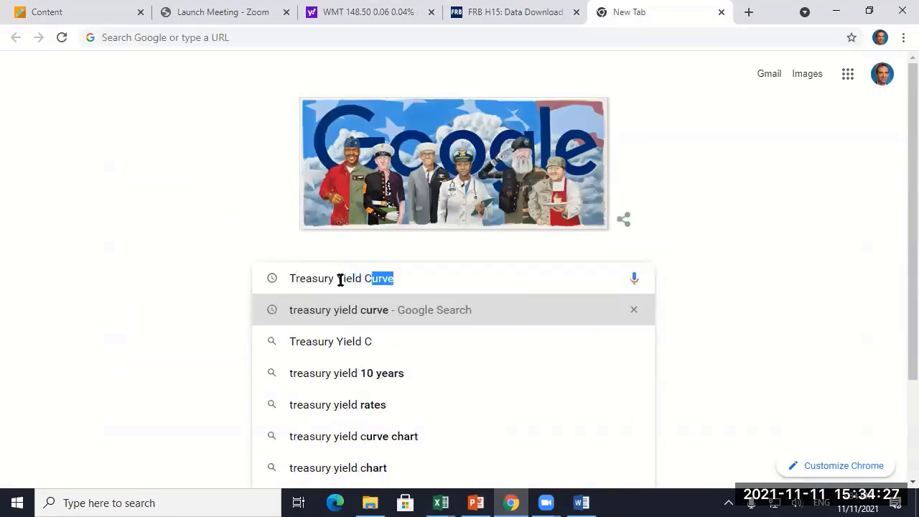
pyautogui.write('urv')
pyautogui.press('Return')
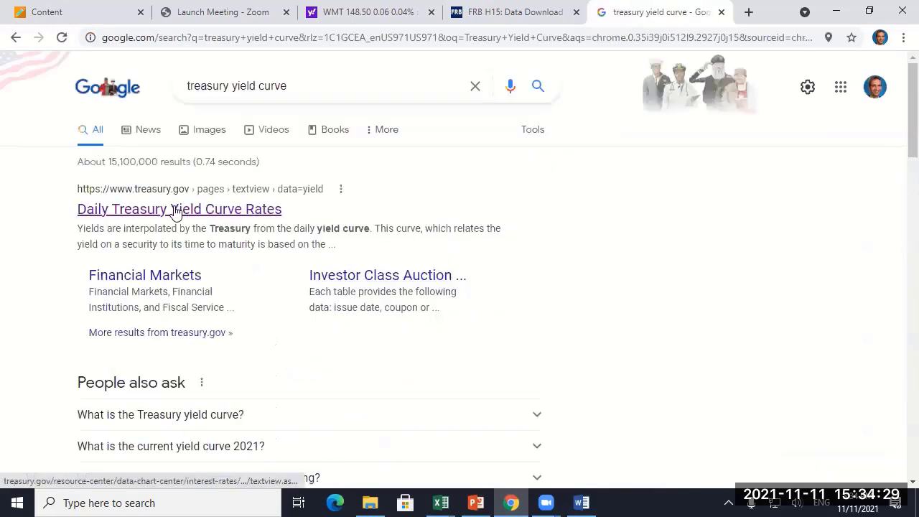
pyautogui.click(175, 209)
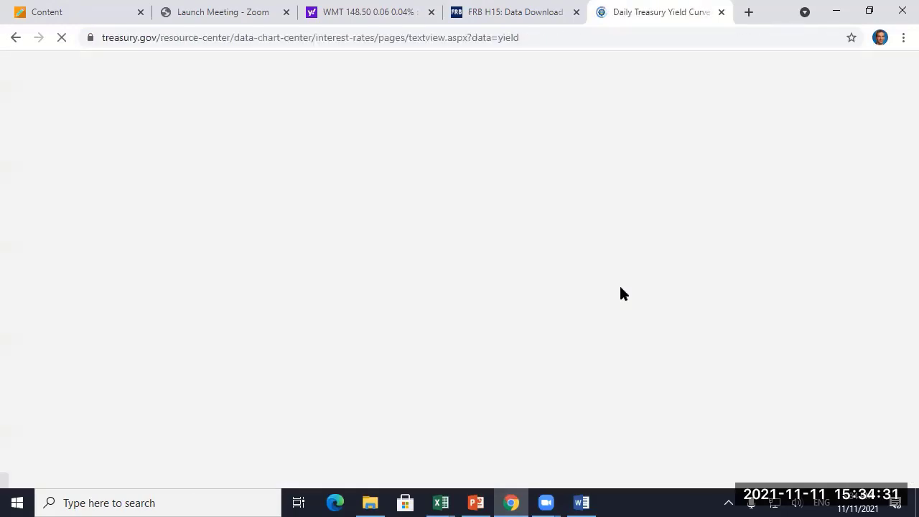
# Look up the 20 Yr and 10 Yr Treasury rates for 11/10/21 in the yield curve table.
pyautogui.scroll(-2, 526, 321)
pyautogui.scroll(-2, 526, 321)
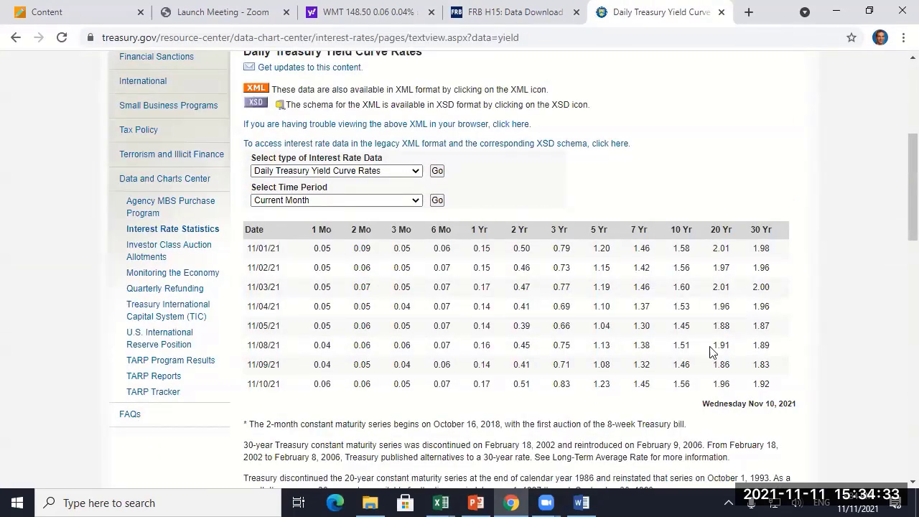
pyautogui.moveTo(709, 388); pyautogui.dragTo(743, 394)
pyautogui.moveTo(677, 384); pyautogui.dragTo(700, 390)
# Switch to Book1 in Excel and enter maturities 20 and 10 in B14:B15 with rates .0196 and .0156 in C14:C15.
pyautogui.click(440, 503)
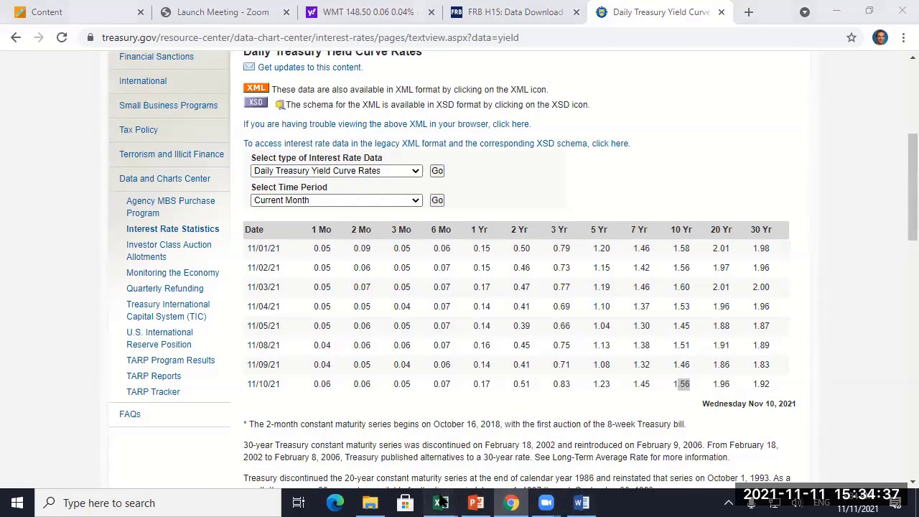
pyautogui.click(452, 447)
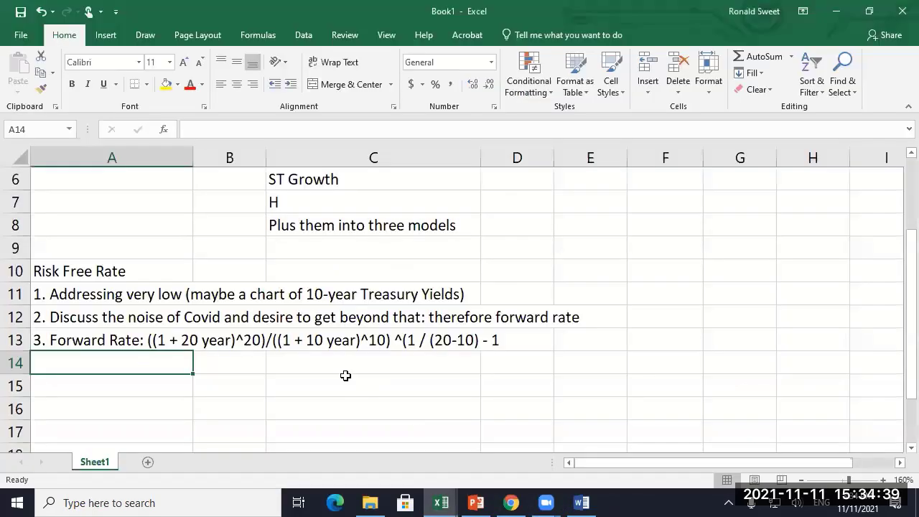
pyautogui.press('Right')
pyautogui.write('20')
pyautogui.press('Return')
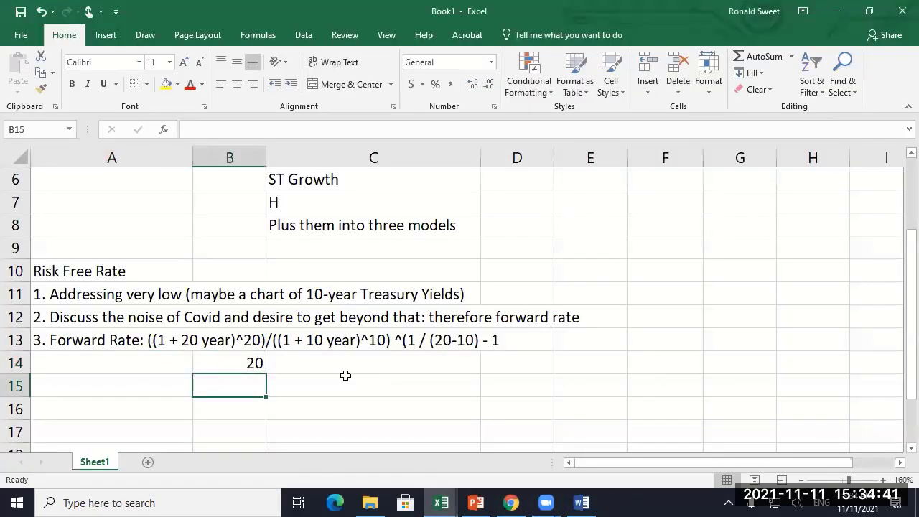
pyautogui.write('10')
pyautogui.press('Up')
pyautogui.press('Right')
pyautogui.write('.0196')
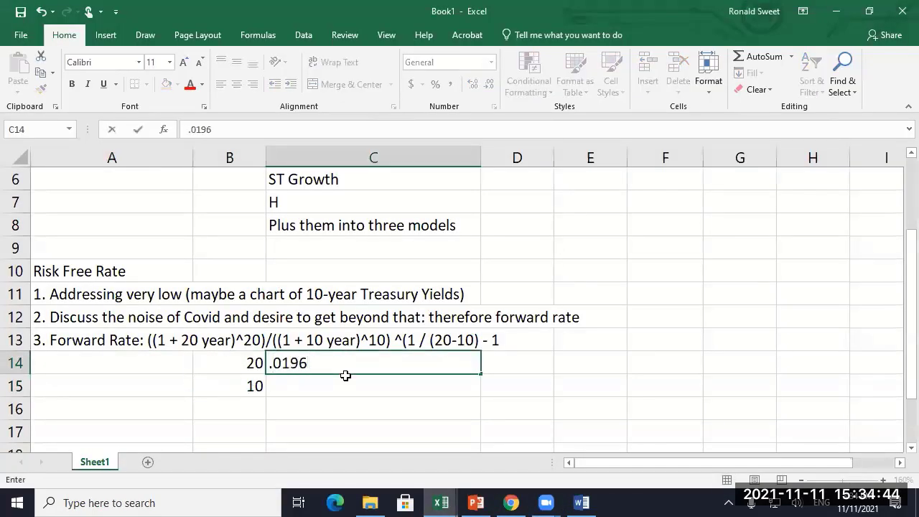
pyautogui.press('Return')
pyautogui.write('.0156')
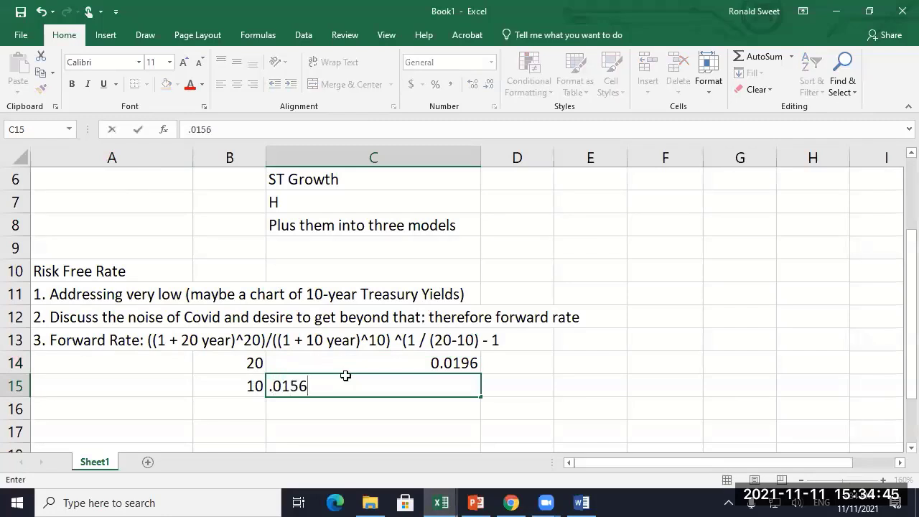
# Format the rates in C14:C15 as percentages with two decimal places.
pyautogui.press('Up')
pyautogui.hotkey('shift', 'Down')
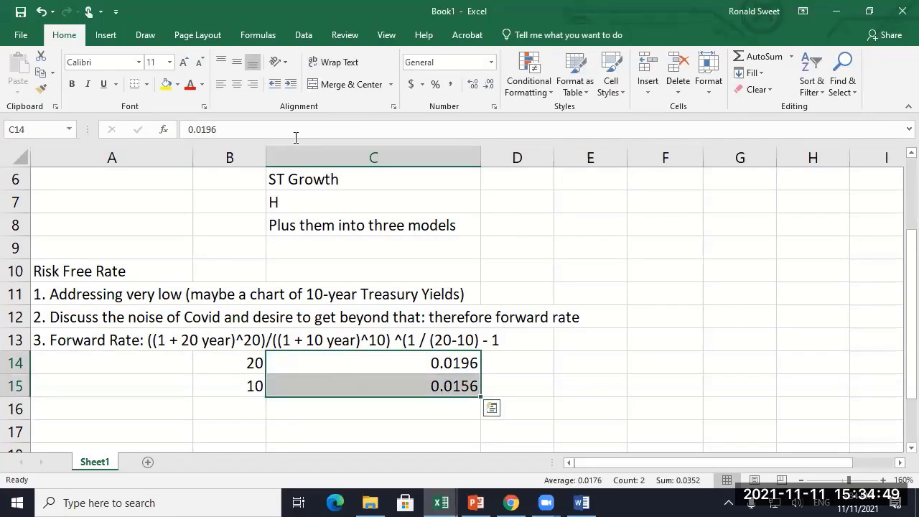
pyautogui.click(435, 84)
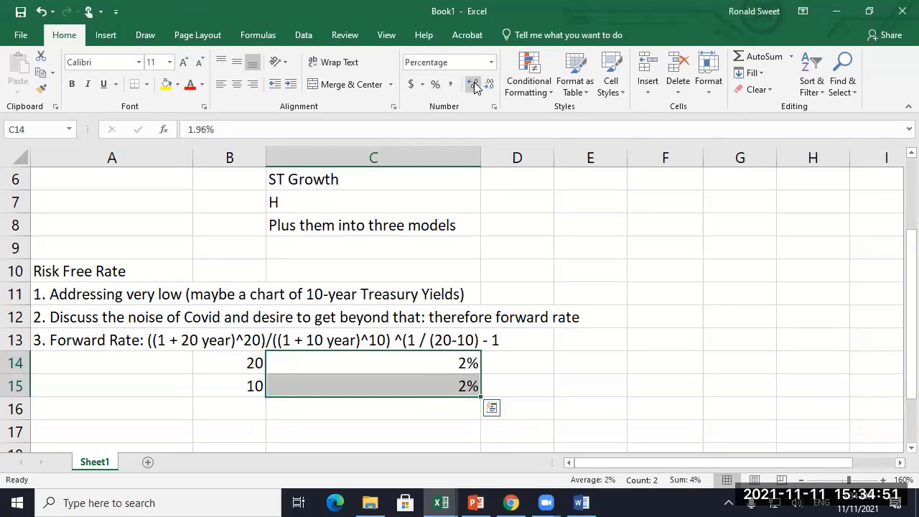
pyautogui.click(474, 84)
pyautogui.click(474, 83)
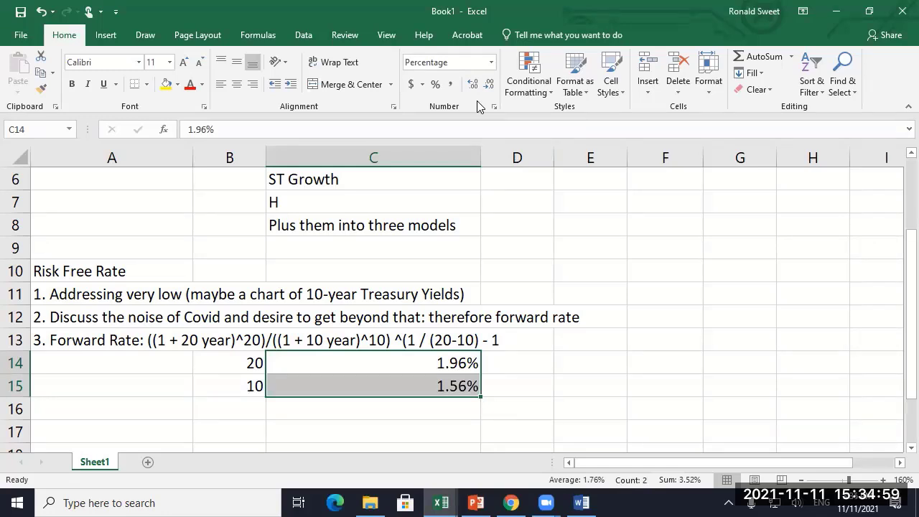
# Enter the forward rate formula +((1+C14)^20)/((1+C15)^10)/(1/(20-10))-1 in cell D15.
pyautogui.click(337, 388)
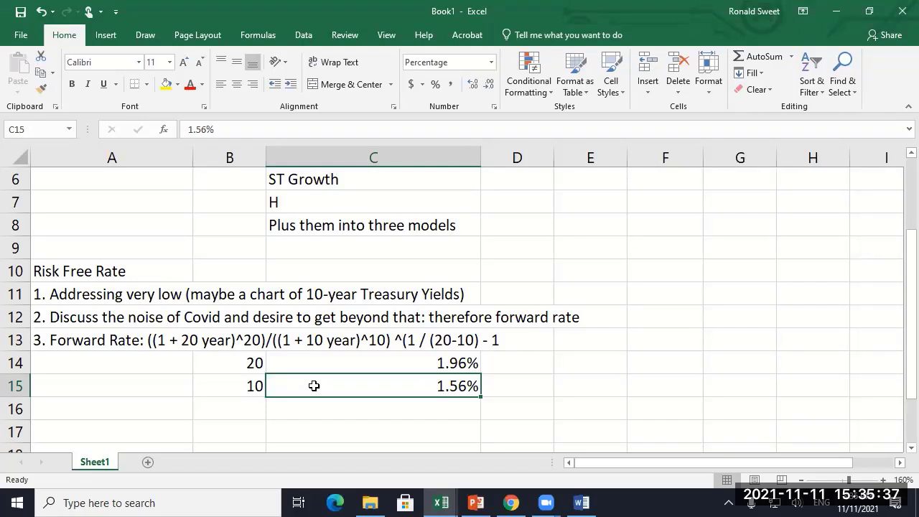
pyautogui.press('Right')
pyautogui.write('+(')
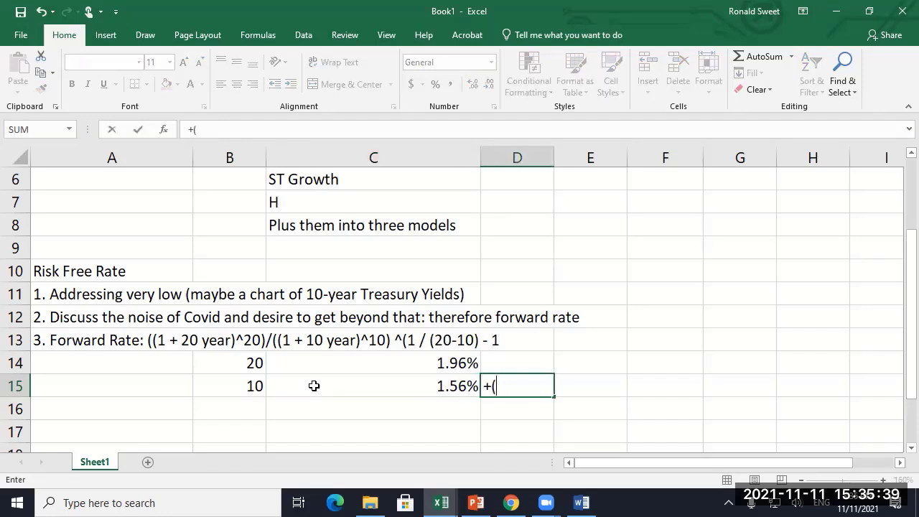
pyautogui.write('(1+')
pyautogui.press('Up')
pyautogui.press('Left')
pyautogui.press('Up')
pyautogui.press('Down')
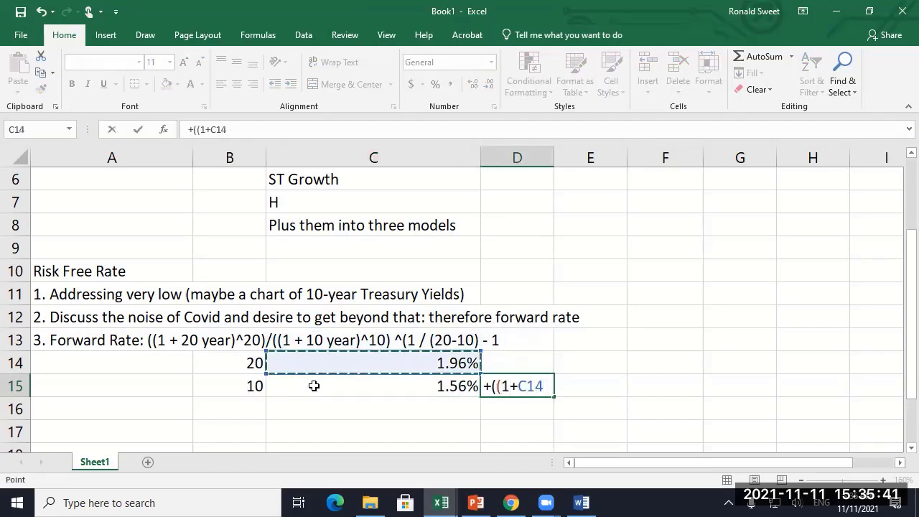
pyautogui.write(')^20')
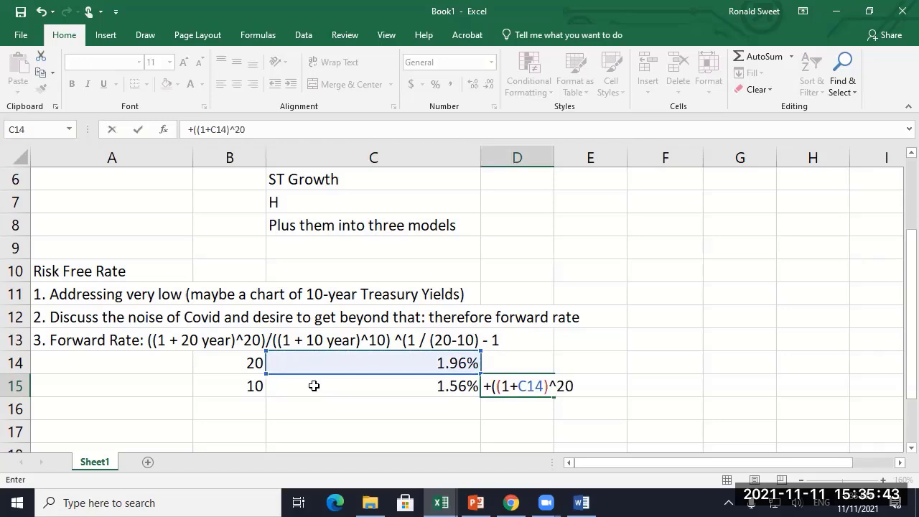
pyautogui.write(')/((1')
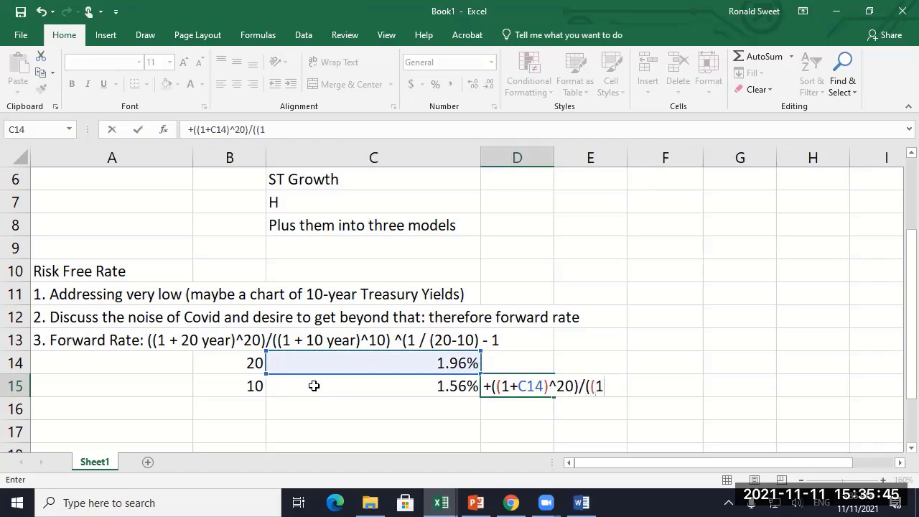
pyautogui.write('+')
pyautogui.press('Left')
pyautogui.write(')^')
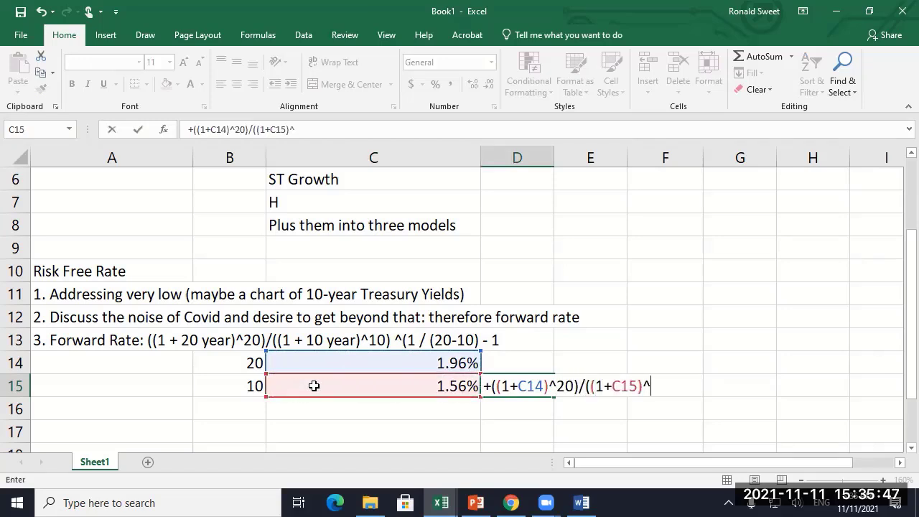
pyautogui.write('10)/(')
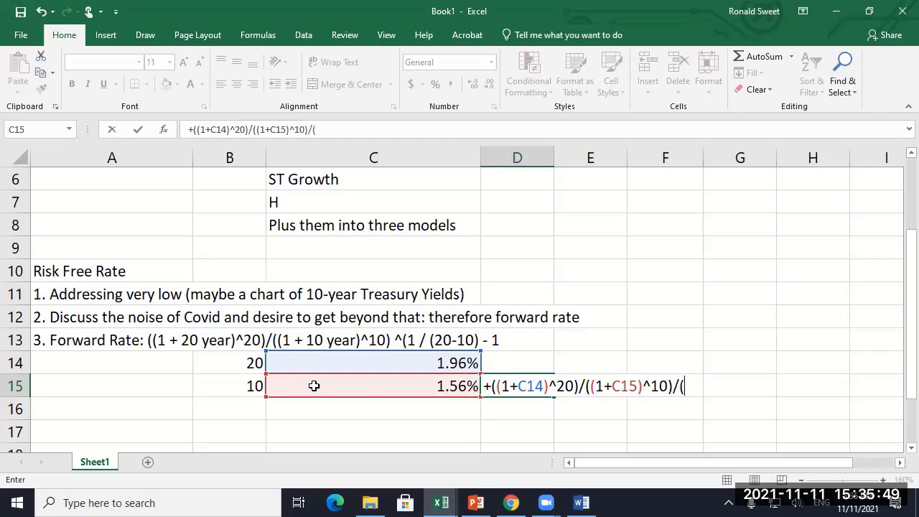
pyautogui.write('1/(2')
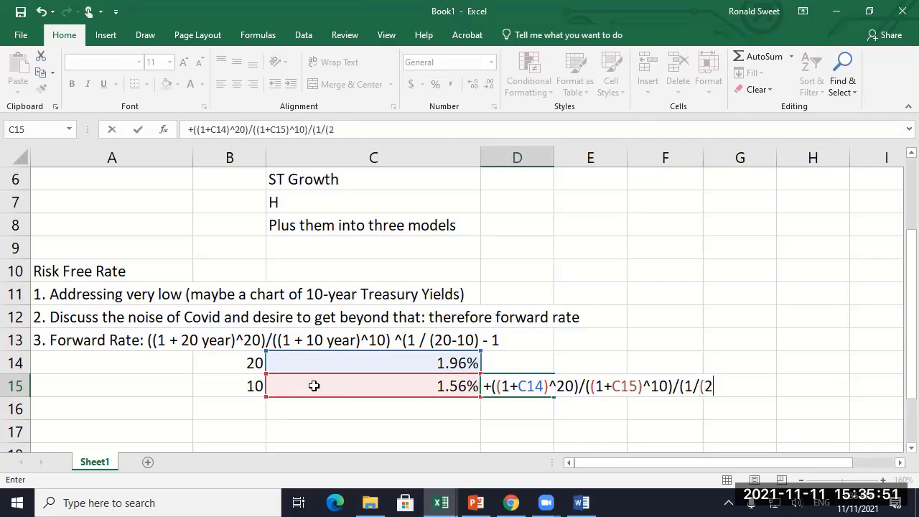
pyautogui.write('0-10)-')
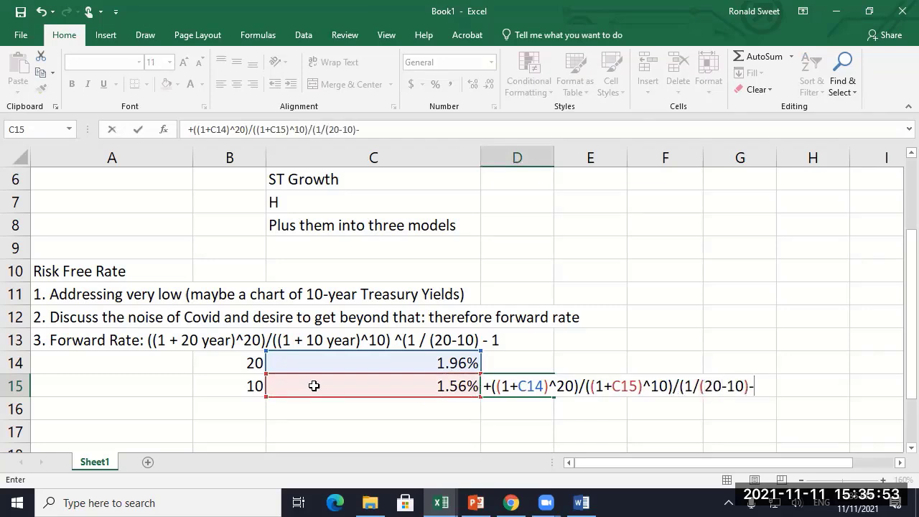
pyautogui.write('14')
pyautogui.press('BackSpace')
pyautogui.press('BackSpace')
pyautogui.press('BackSpace')
pyautogui.write(')-1')
pyautogui.press('Return')
pyautogui.press('Up')
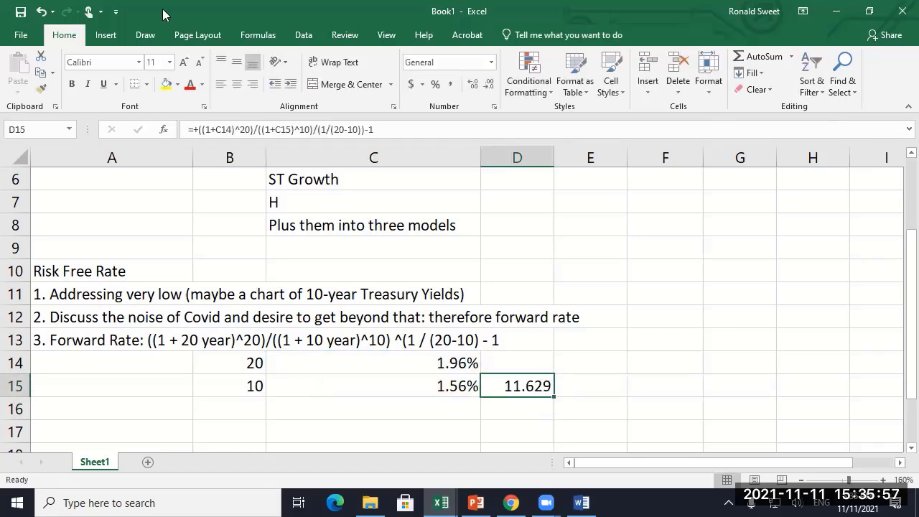
# Correct the D15 formula by replacing the division sign before (1/(20-10)) with the exponent operator ^.
pyautogui.press('F2')
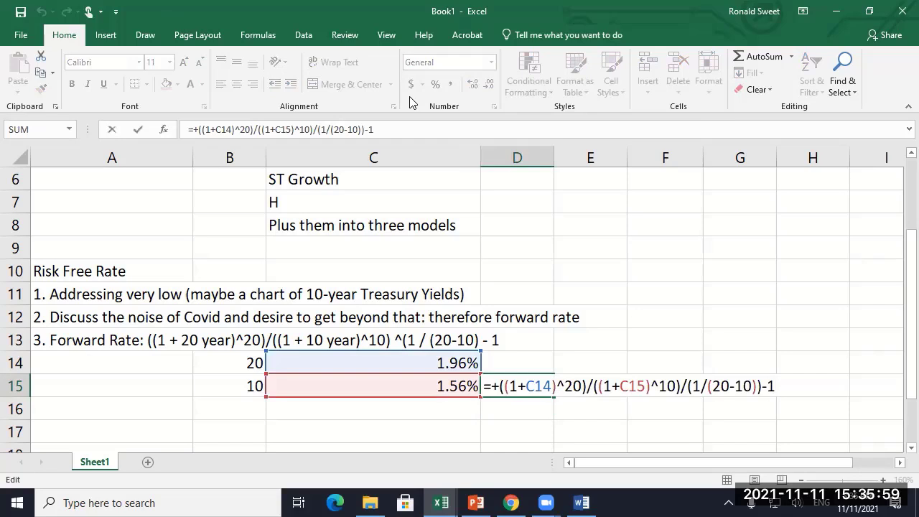
pyautogui.press('Home')
pyautogui.press('Right')
pyautogui.press('Right')
pyautogui.press('Left')
pyautogui.press('Left')
pyautogui.press('BackSpace')
pyautogui.write('^')
pyautogui.press('Return')
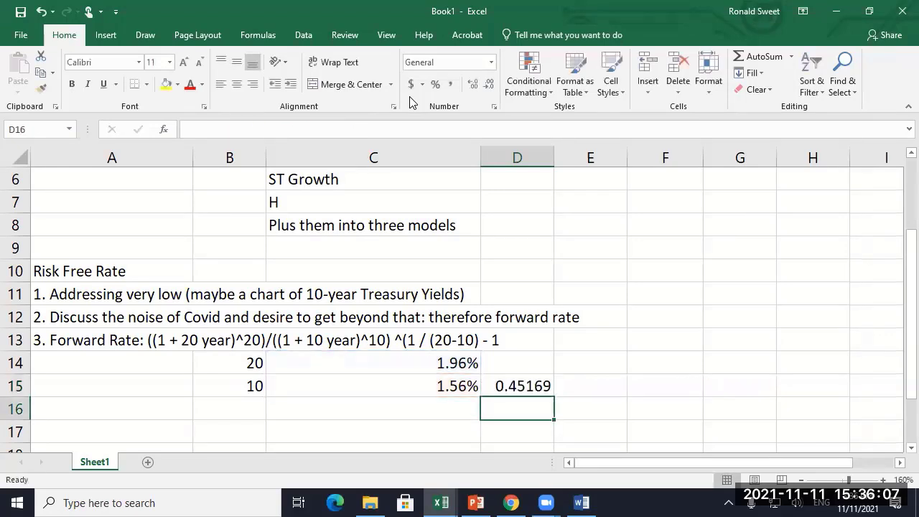
# Enclose the ratio in D15 in parentheses so the formula reads =+(((1+C14)^20)/((1+C15)^10))^(1/(20-10))-1.
pyautogui.press('Up')
pyautogui.press('F2')
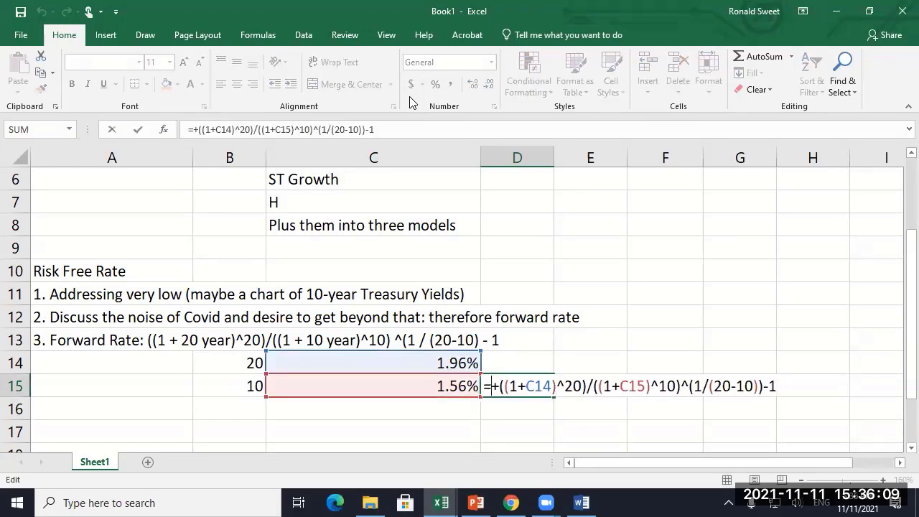
pyautogui.press('Right')
pyautogui.press('Right')
pyautogui.press('Right')
pyautogui.press('Right')
pyautogui.press('Right')
pyautogui.press('Right')
pyautogui.press('Right')
pyautogui.press('Right')
pyautogui.press('Right')
pyautogui.press('Right')
pyautogui.press('Right')
pyautogui.press('Right')
pyautogui.press('Right')
pyautogui.press('Right')
pyautogui.press('Right')
pyautogui.press('Right')
pyautogui.press('Right')
pyautogui.press('Right')
pyautogui.press('Right')
pyautogui.press('Right')
pyautogui.write('(')
pyautogui.press('Right')
pyautogui.press('Right')
pyautogui.press('Right')
pyautogui.press('Right')
pyautogui.press('Right')
pyautogui.press('Right')
pyautogui.press('Right')
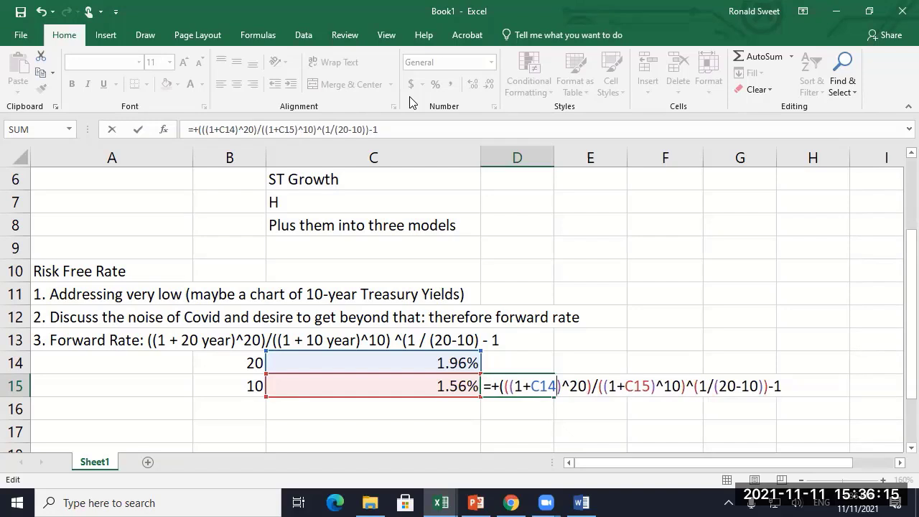
pyautogui.press('Right')
pyautogui.press('Right')
pyautogui.press('Right')
pyautogui.press('Right')
pyautogui.press('Right')
pyautogui.press('Right')
pyautogui.press('Right')
pyautogui.press('Right')
pyautogui.press('Right')
pyautogui.press('Right')
pyautogui.press('Right')
pyautogui.press('Right')
pyautogui.press('Right')
pyautogui.press('Right')
pyautogui.press('Right')
pyautogui.press('Right')
pyautogui.press('Right')
pyautogui.press('Right')
pyautogui.press('Right')
pyautogui.press('Right')
pyautogui.press('Left')
pyautogui.press('Left')
pyautogui.write(')')
pyautogui.press('Left')
pyautogui.press('Left')
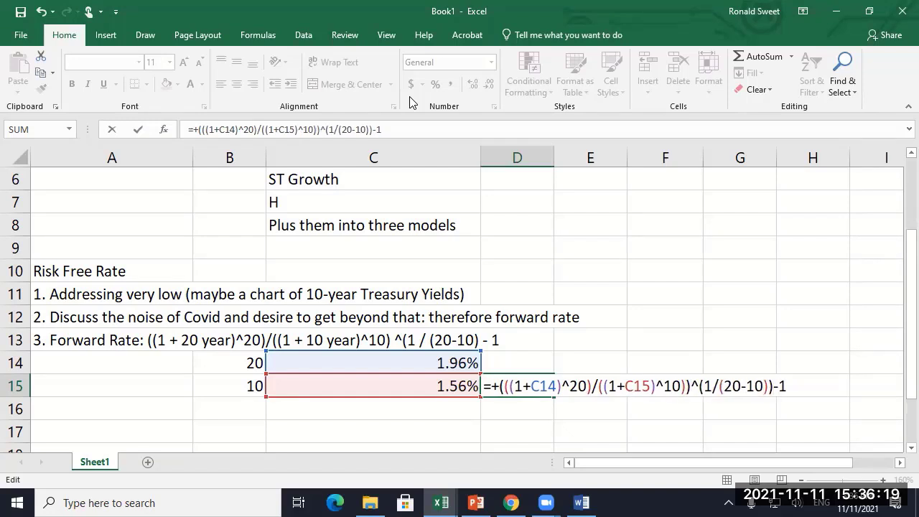
pyautogui.press('Return')
pyautogui.press('Up')
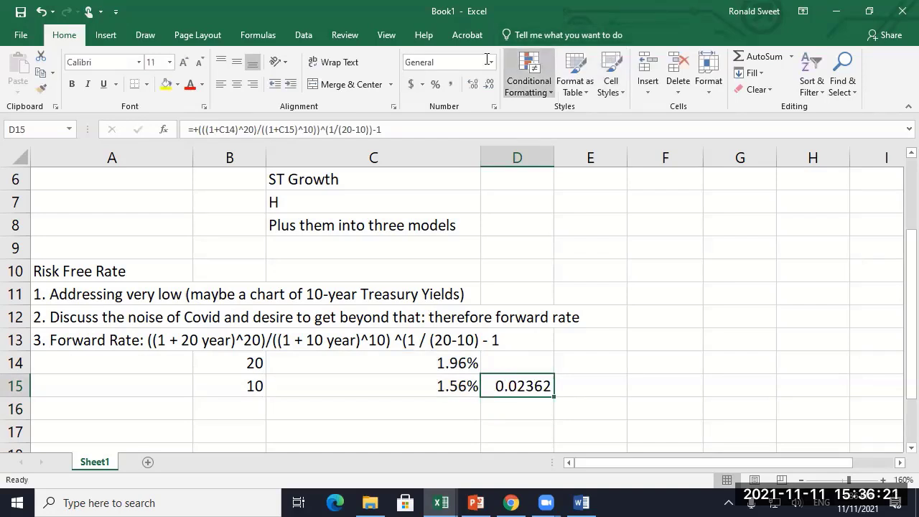
# Format the forward rate in D15 as a percentage with two decimal places.
pyautogui.click(436, 83)
pyautogui.click(471, 85)
pyautogui.click(471, 85)
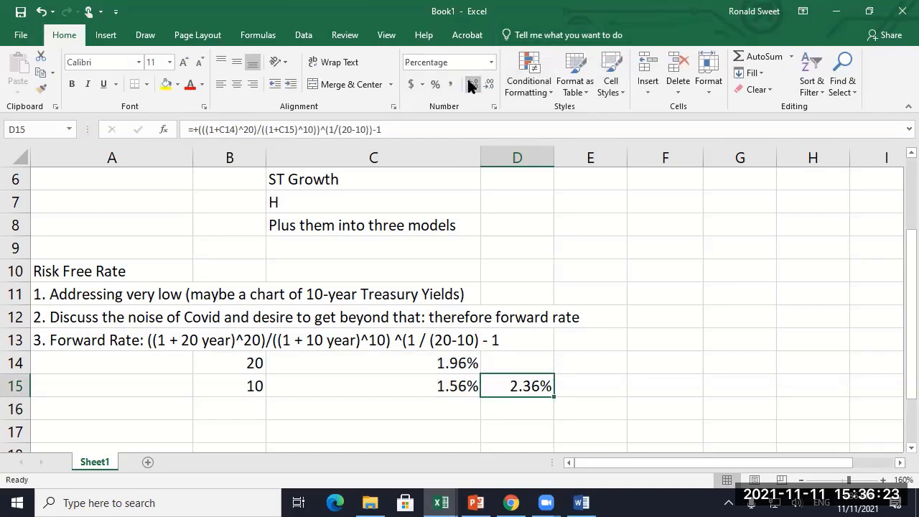
# Enter the 20-year growth factor formula +(1+C14)^20 in cell E14.
pyautogui.press('Right')
pyautogui.press('Up')
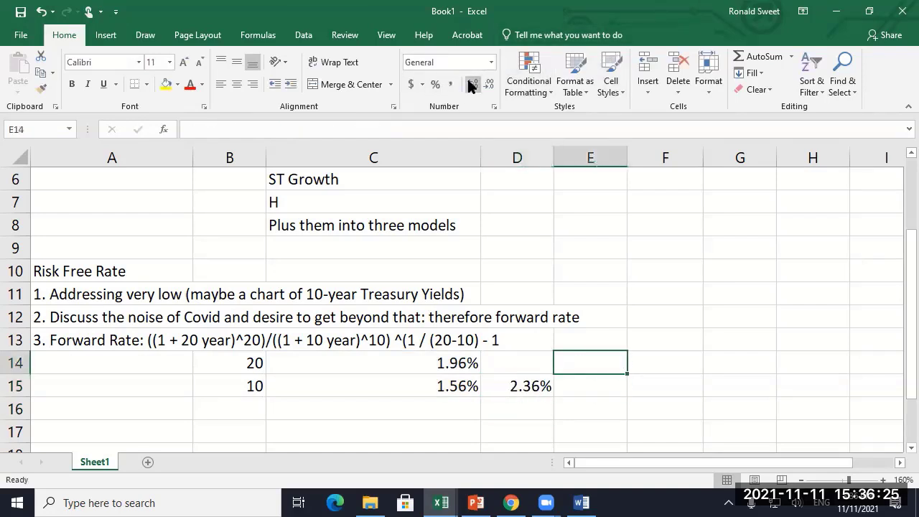
pyautogui.write('+')
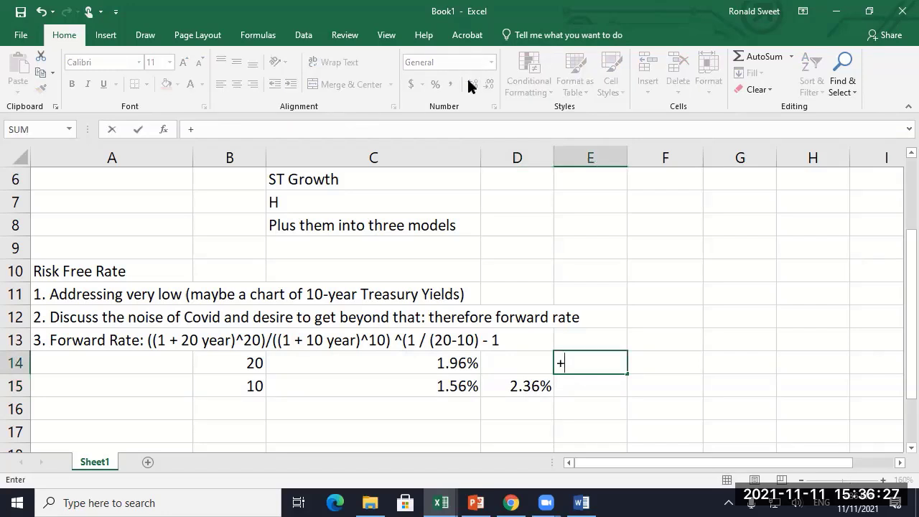
pyautogui.write('(1+')
pyautogui.press('Left')
pyautogui.press('Left')
pyautogui.write(')')
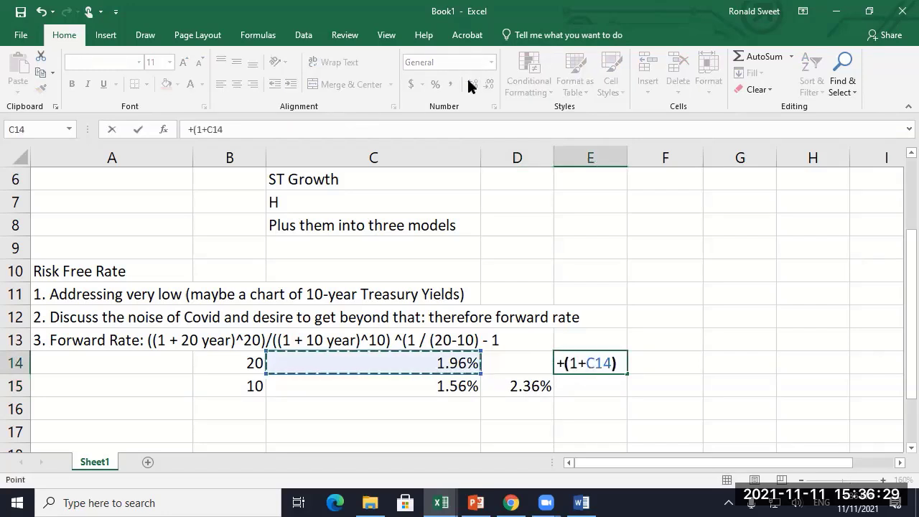
pyautogui.write('^20')
pyautogui.press('Return')
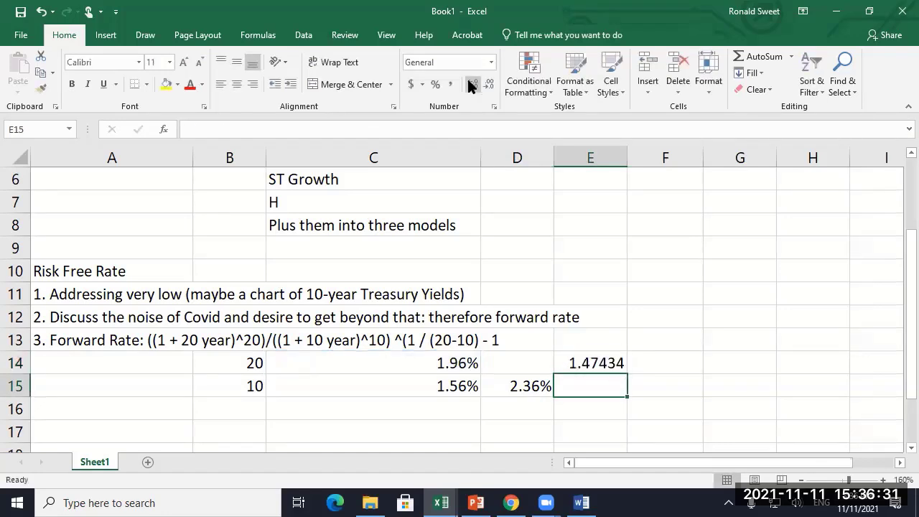
# Enter the 10-year growth factor formula +(1+C15)^10 in cell E15.
pyautogui.write('+')
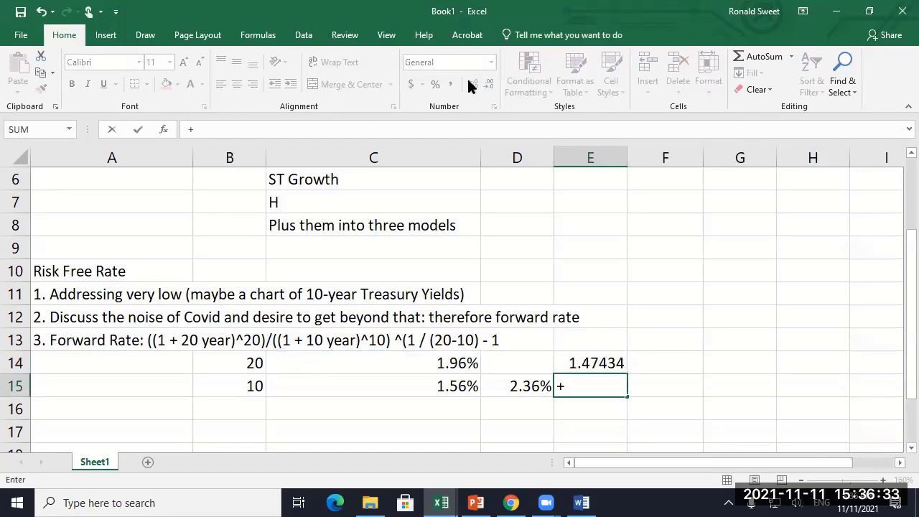
pyautogui.write('(1+')
pyautogui.press('Left')
pyautogui.press('Left')
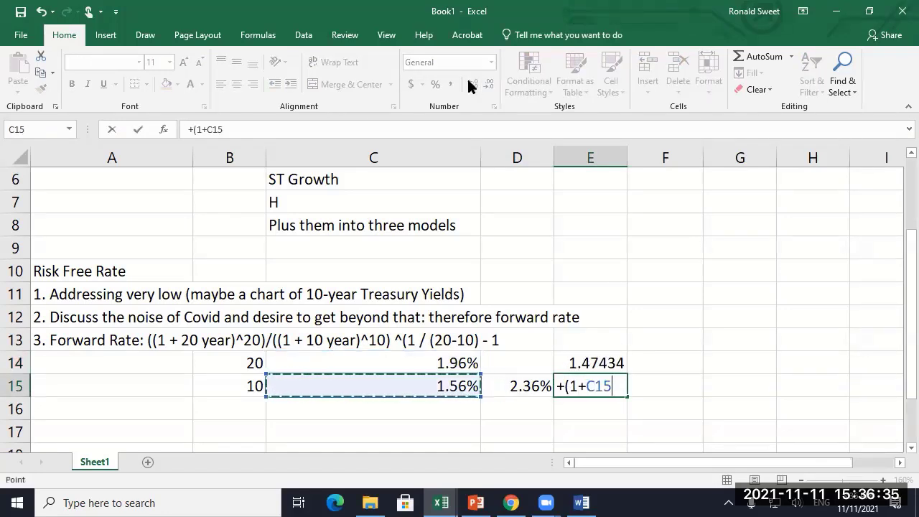
pyautogui.write(')^10')
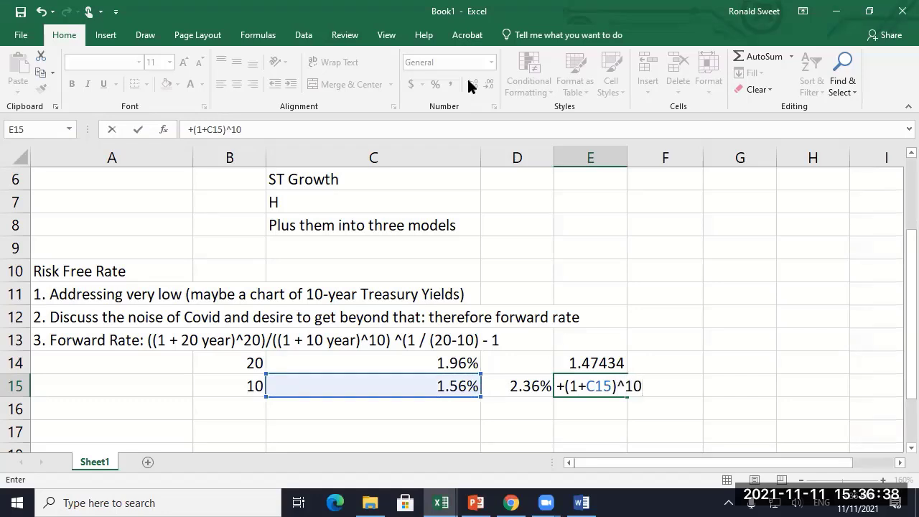
pyautogui.press('Return')
# Wrap the whole E15 expression in parentheses so it reads =(+(1+C15)^10).
pyautogui.press('Up')
pyautogui.press('F2')
pyautogui.press('Home')
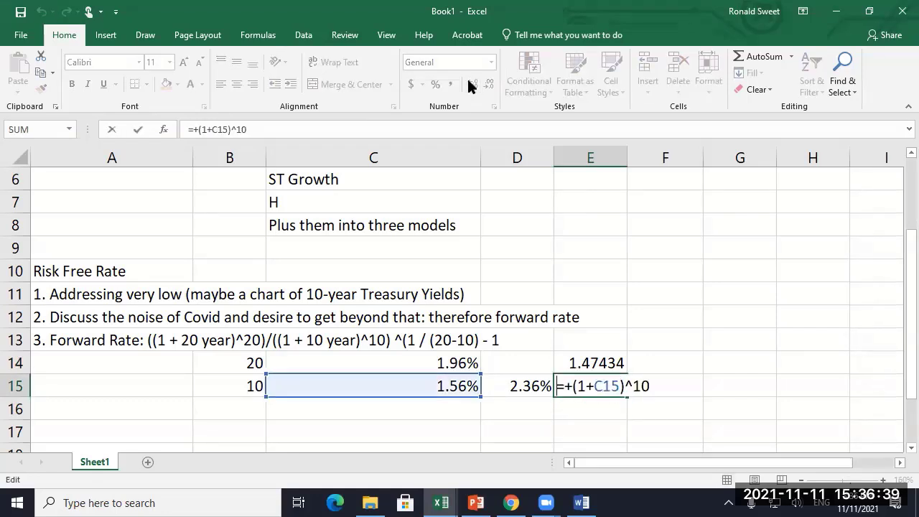
pyautogui.press('Right')
pyautogui.write('(')
pyautogui.press('End')
pyautogui.write(')')
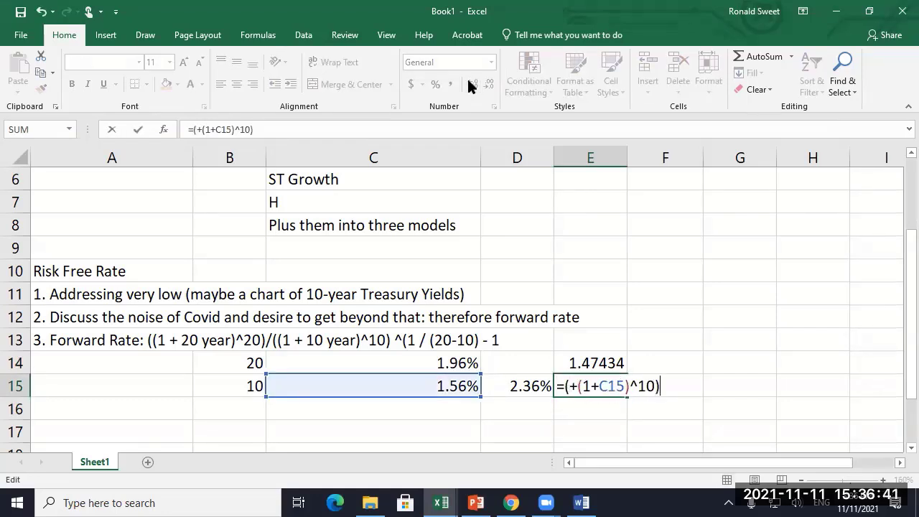
pyautogui.hotkey('ctrl', 'Return')
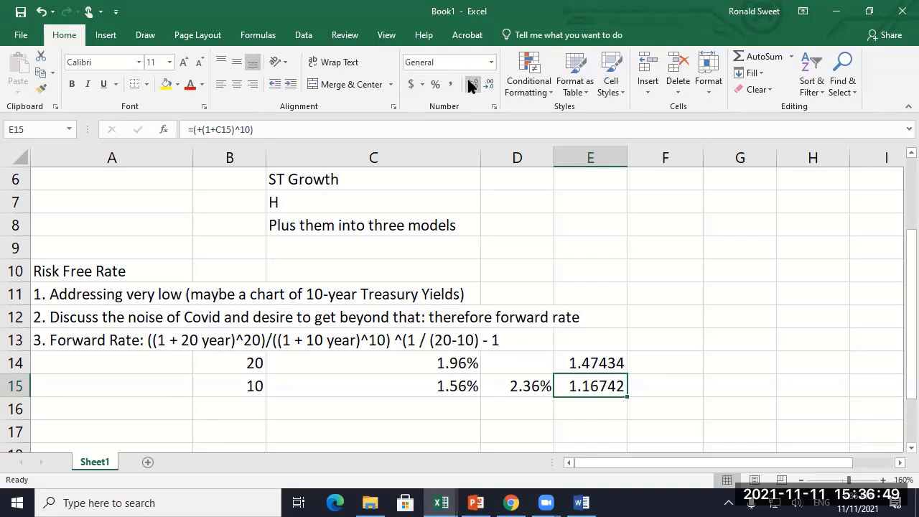
# Extend the E15 formula with *(1+D15)^10 to compound the second ten years at the forward rate.
pyautogui.press('F2')
pyautogui.write('*(1+')
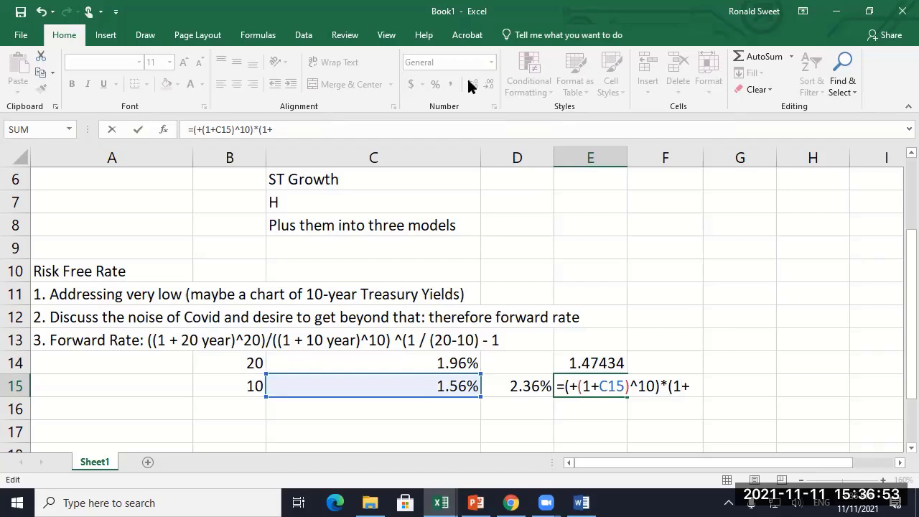
pyautogui.click(523, 381)
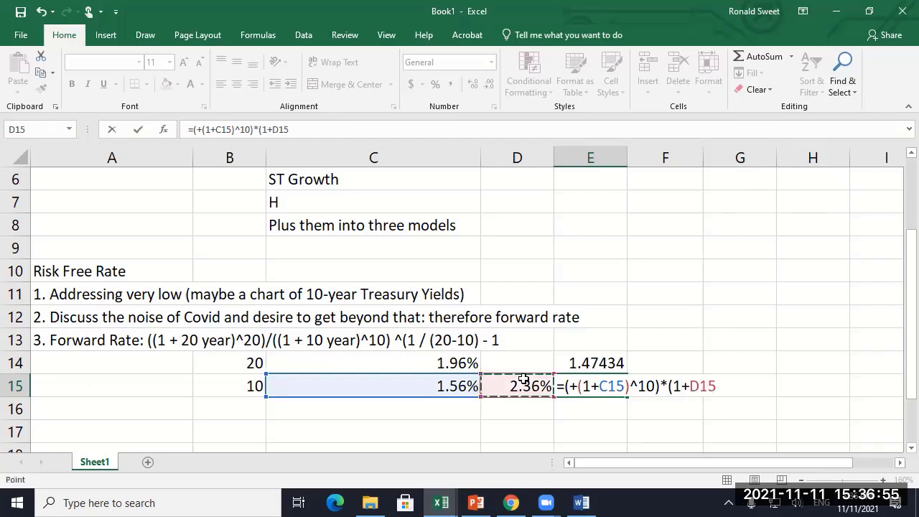
pyautogui.write(')^')
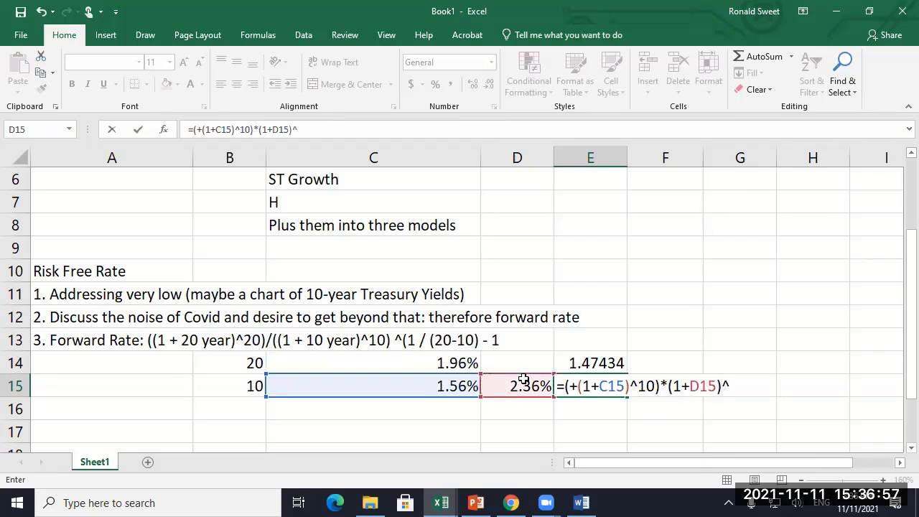
pyautogui.write('10')
pyautogui.press('Return')
pyautogui.press('Up')
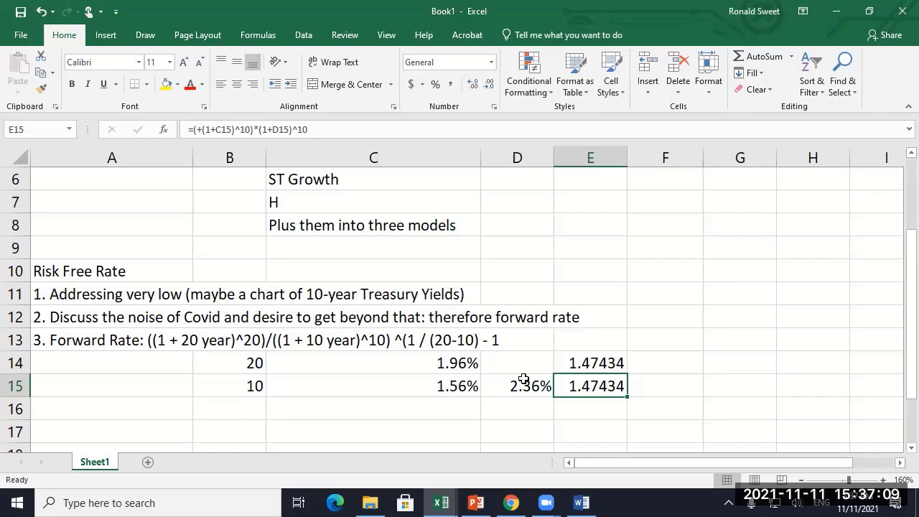
pyautogui.click(523, 379)
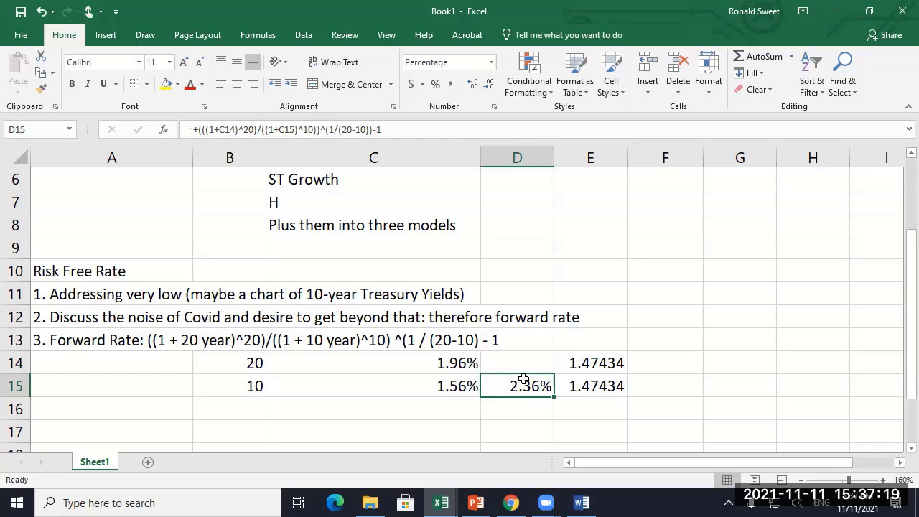
pyautogui.press('Left')
pyautogui.press('Right')
pyautogui.press('Left')
pyautogui.press('Right')
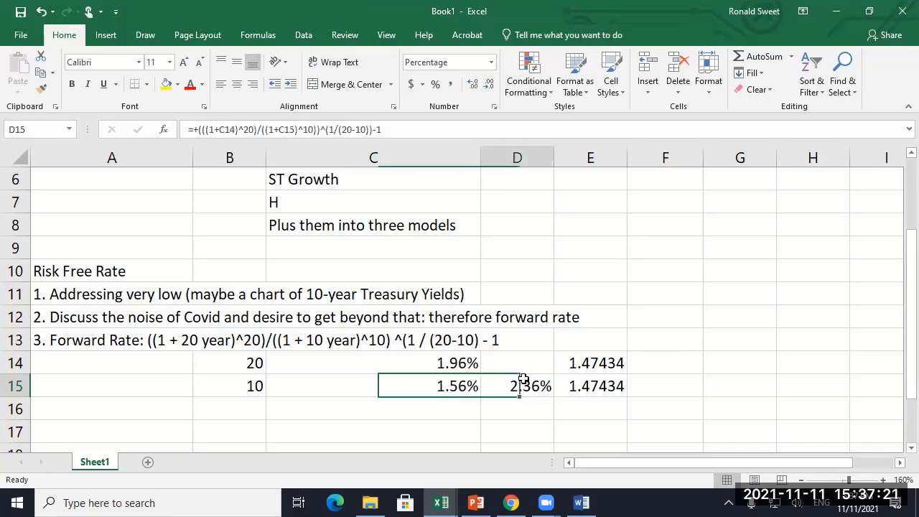
pyautogui.press('Left')
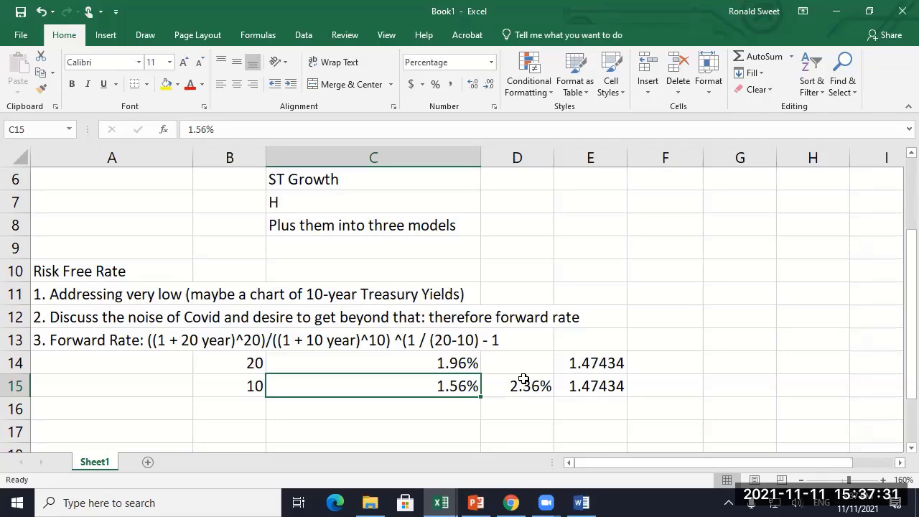
pyautogui.scroll(1, 518, 406)
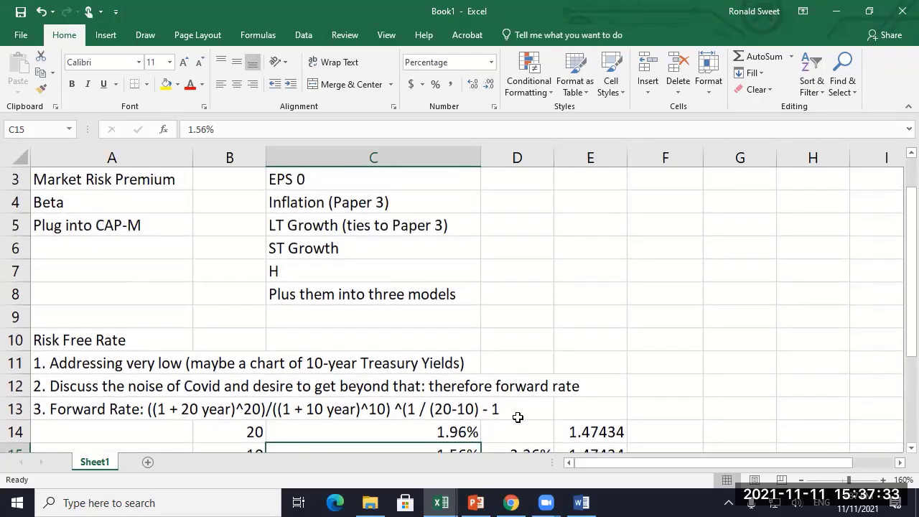
# Fill the forward rate cell D15 with yellow and select the risk-free rate notes in rows 11 to 13.
pyautogui.scroll(-3, 528, 373)
pyautogui.scroll(1, 533, 323)
pyautogui.click(532, 320)
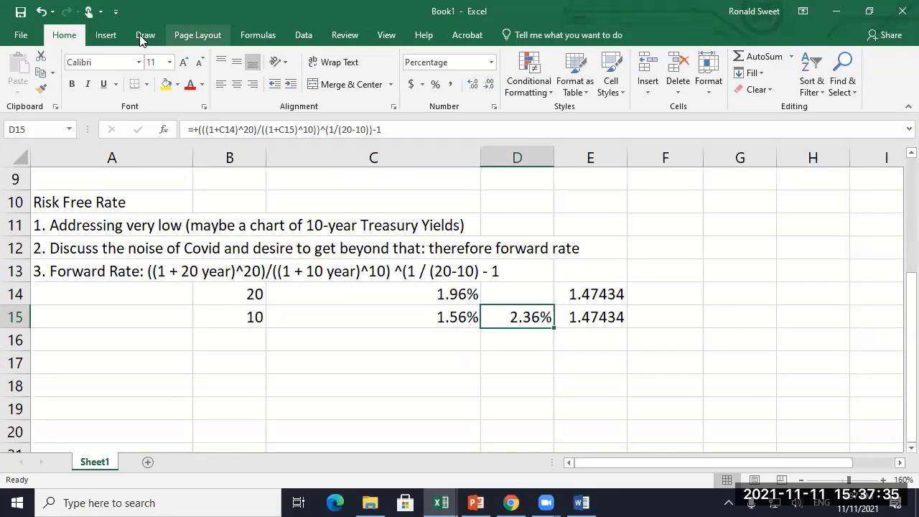
pyautogui.click(168, 84)
pyautogui.moveTo(62, 221); pyautogui.dragTo(51, 269)
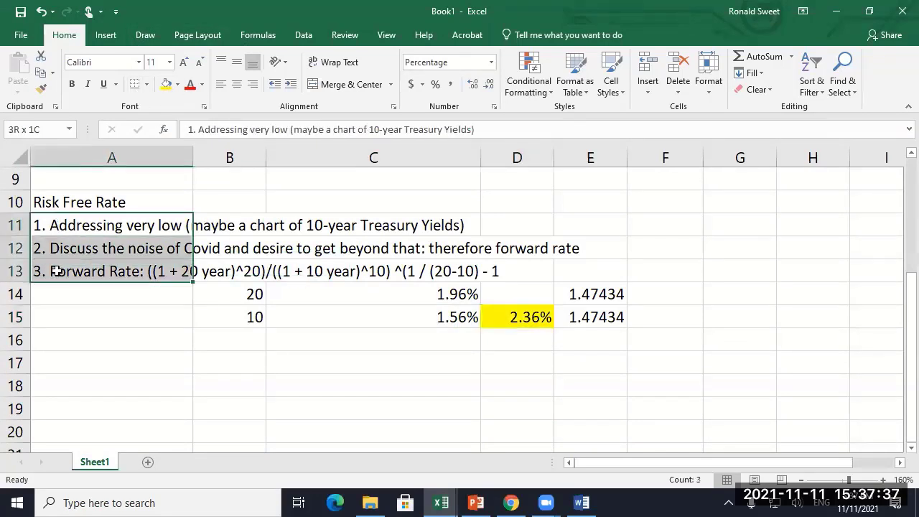
pyautogui.moveTo(59, 227); pyautogui.dragTo(553, 267)
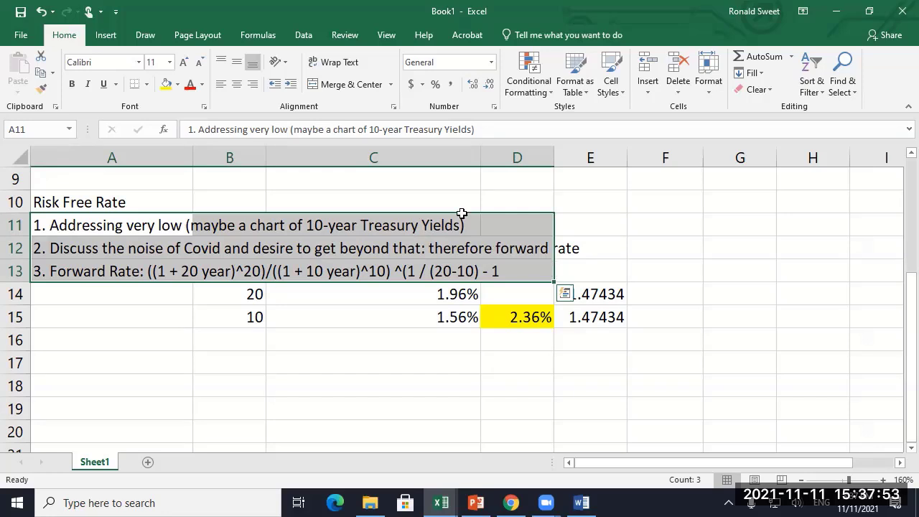
# Enter the section heading "Market Risk Premium" in cell A17.
pyautogui.click(78, 358)
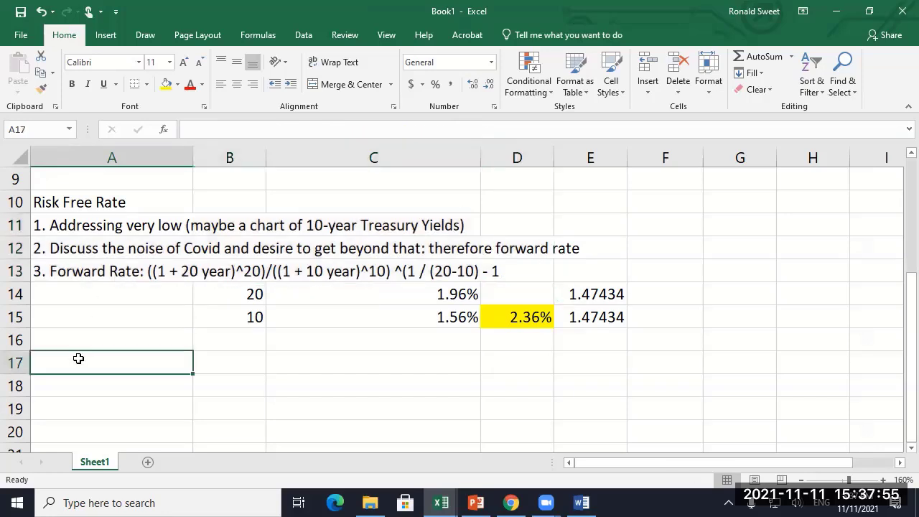
pyautogui.write('Market Ri')
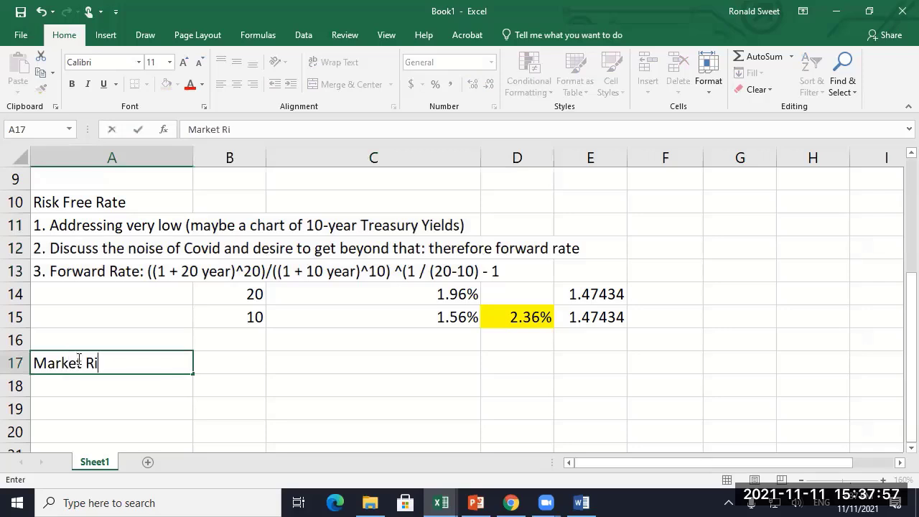
pyautogui.write('sk Premium')
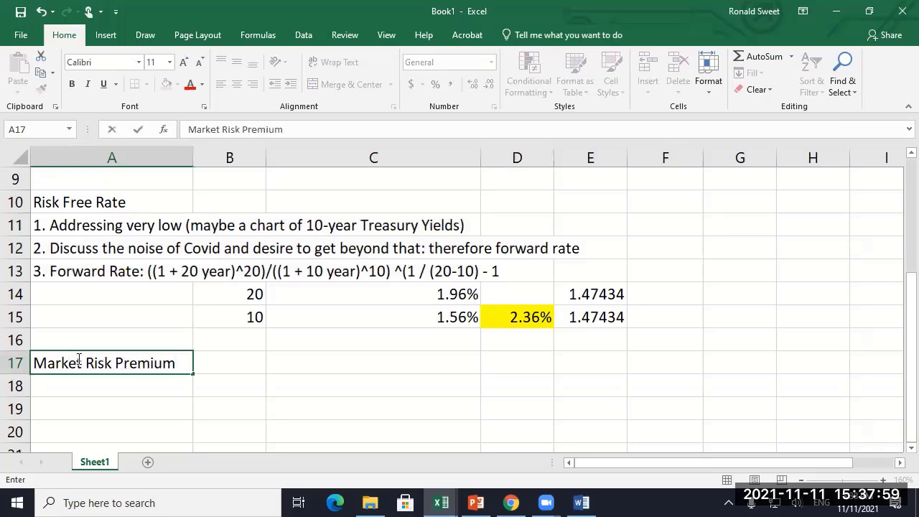
pyautogui.press('Return')
# Enter in A18 "1. Implied Approach (Expected Return on Stocks should equal the Required Return on stocks if markets are efficient)".
pyautogui.write('1.')
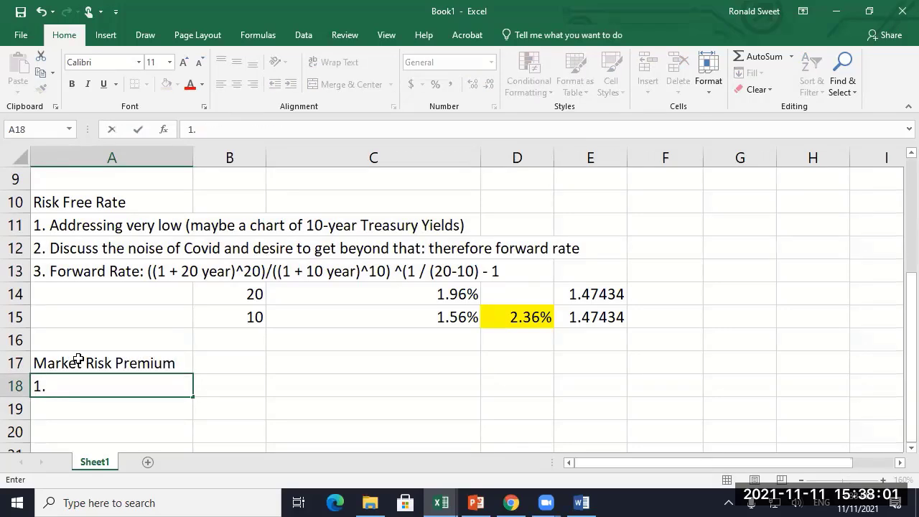
pyautogui.write(' Implied Approach')
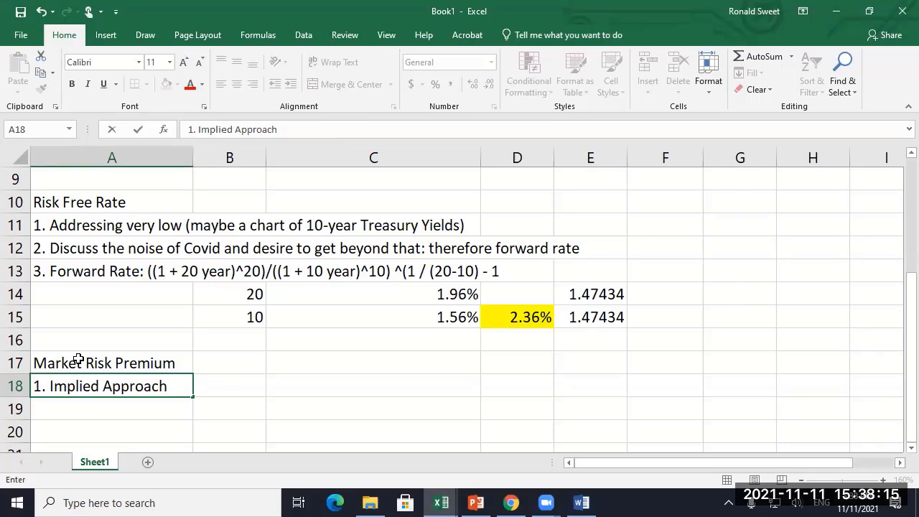
pyautogui.write('(Expected R')
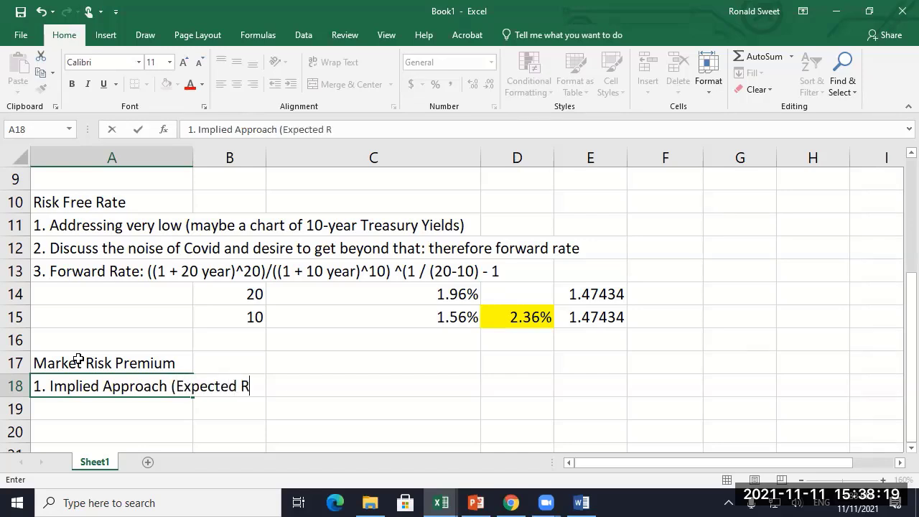
pyautogui.write('eturn on Sto')
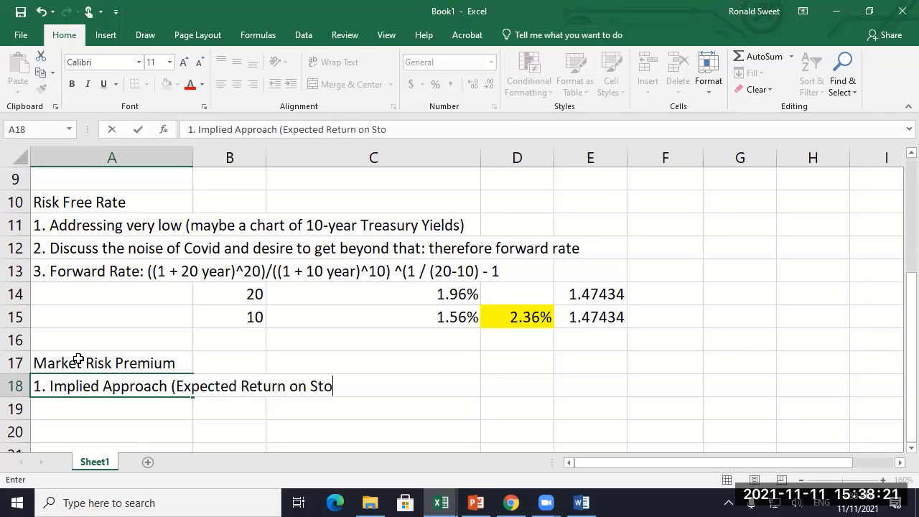
pyautogui.write('cks should ')
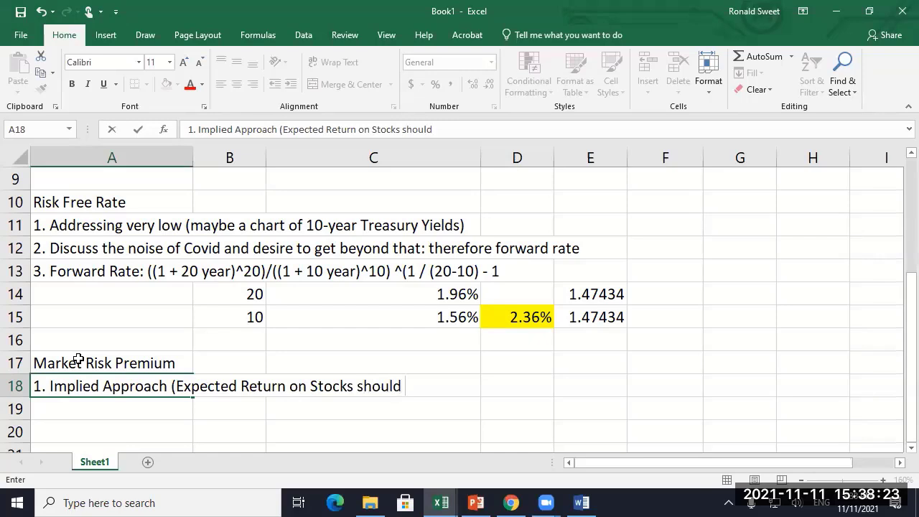
pyautogui.write('equal the Re')
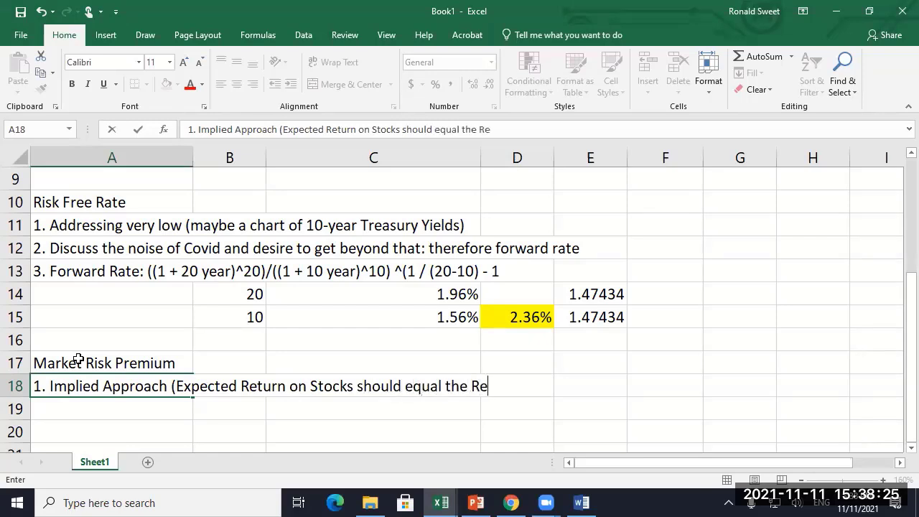
pyautogui.write('quired Return')
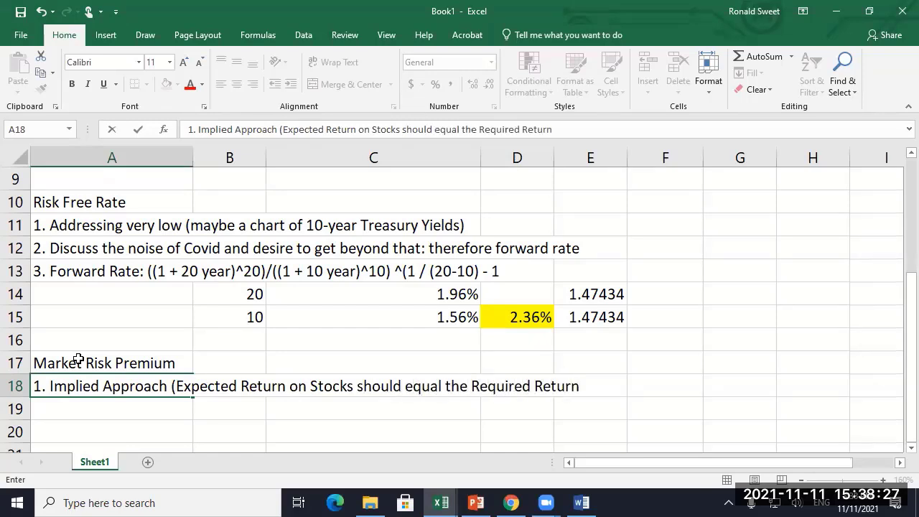
pyautogui.write(' on stocks if ma')
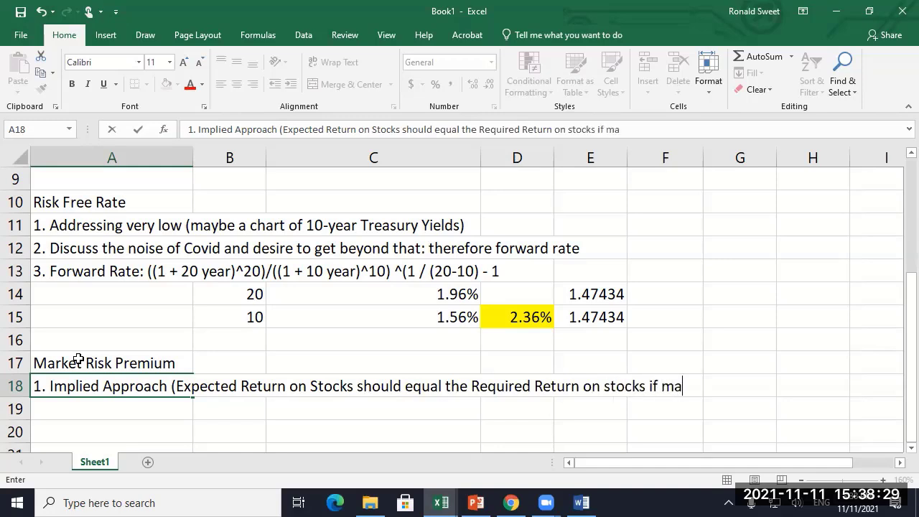
pyautogui.write('rkets are efficient)')
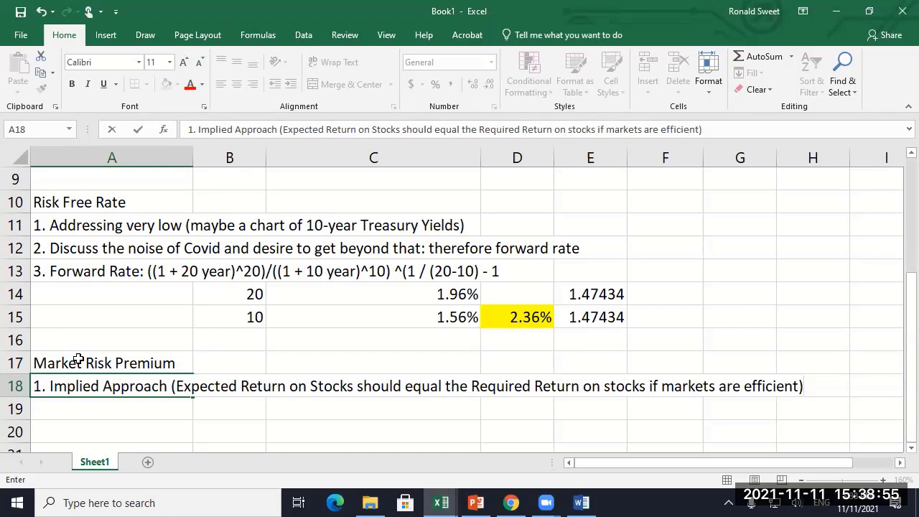
pyautogui.press('Return')
# Enter in A19 "2. Expected Return on Stocks = Dividend Yield + Expected Growth in Earnings (Graph)".
pyautogui.write('2.')
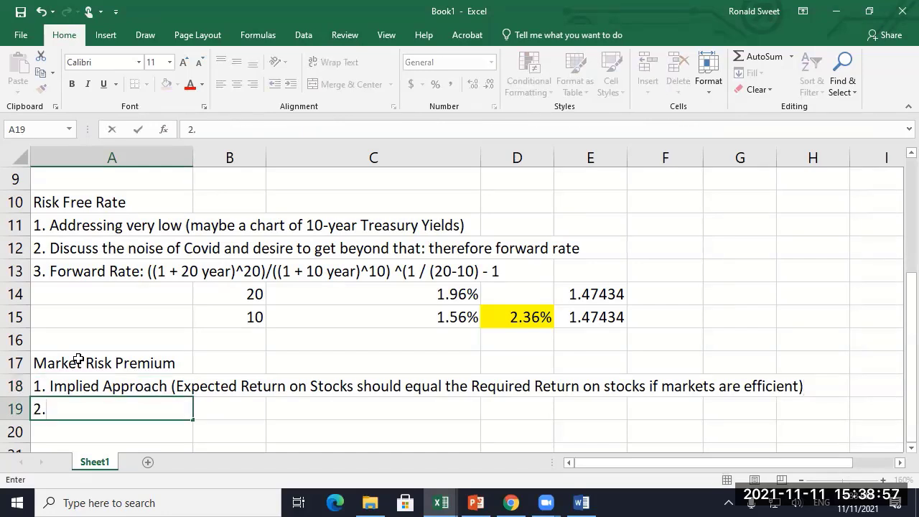
pyautogui.write(' Expected ')
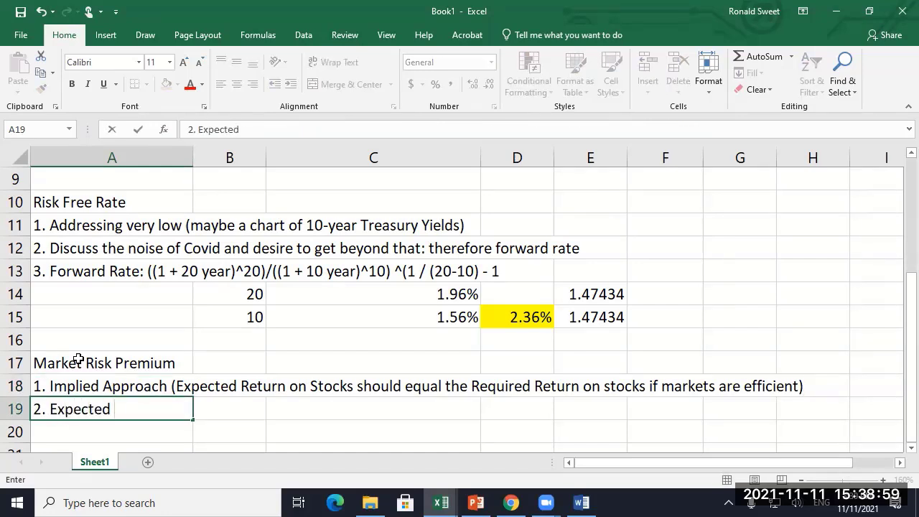
pyautogui.write('Return on Sto')
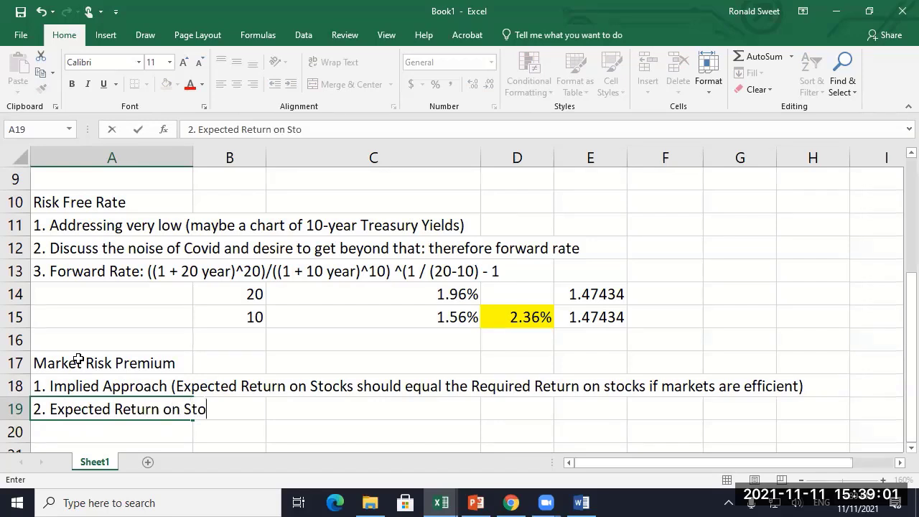
pyautogui.write('cks')
pyautogui.press('BackSpace')
pyautogui.press('BackSpace')
pyautogui.press('BackSpace')
pyautogui.write('cks = Dividend ')
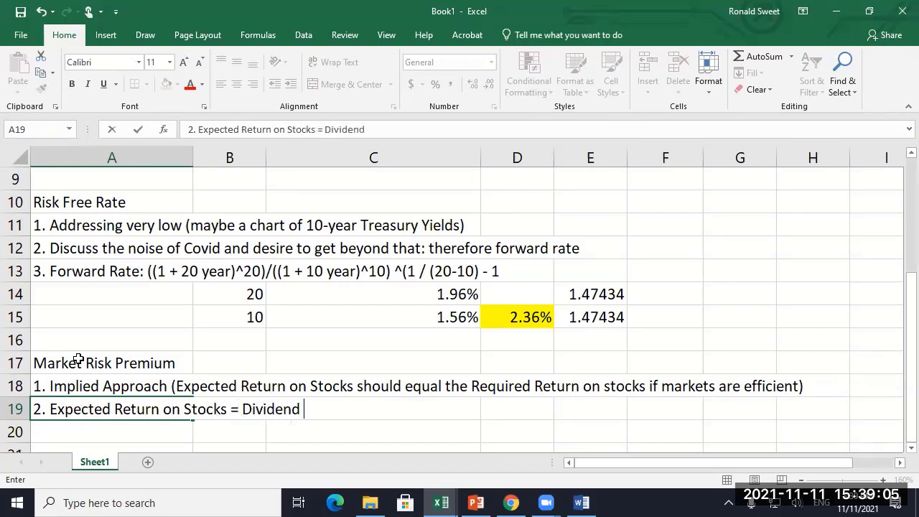
pyautogui.write('Yield + Expected')
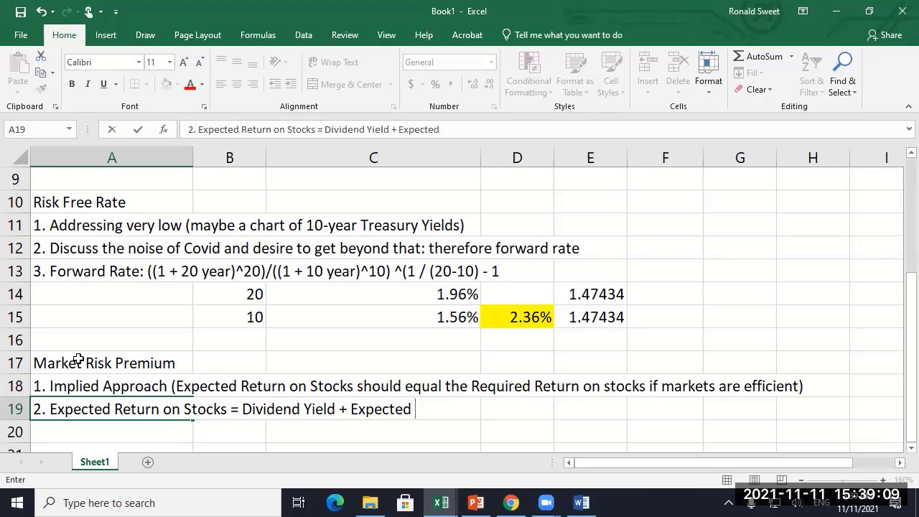
pyautogui.write(' Growth in Ea')
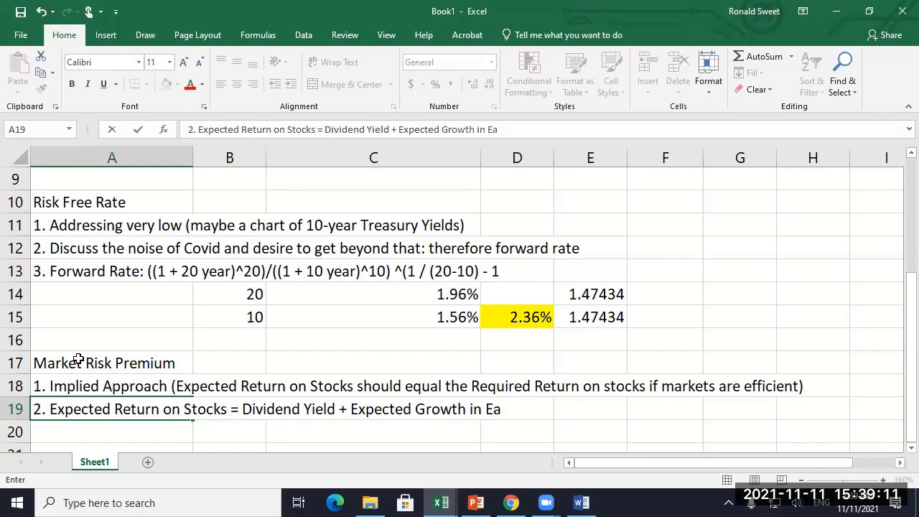
pyautogui.write('rnings (Grap')
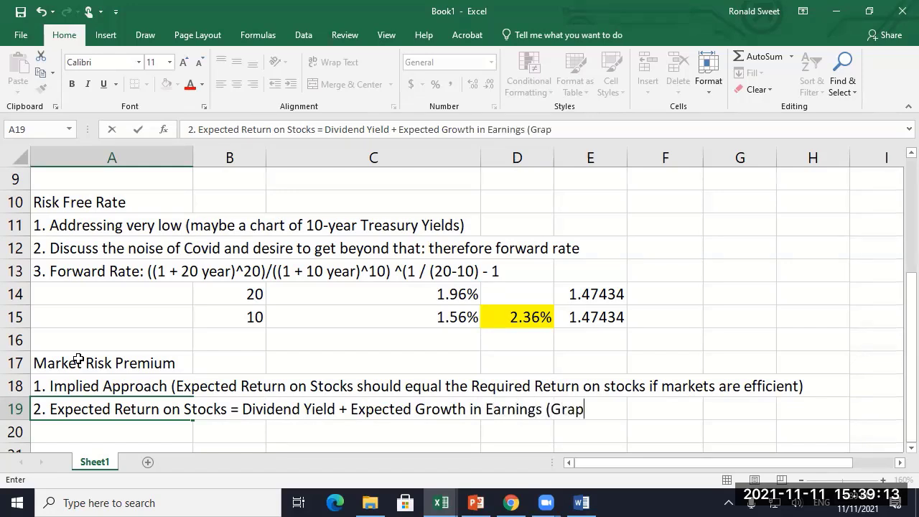
pyautogui.write('h)')
pyautogui.press('Return')
# Enter in A20 "3. Expected Earnings Growth = f(Expected Nominal GDP Growth)".
pyautogui.write('3. ')
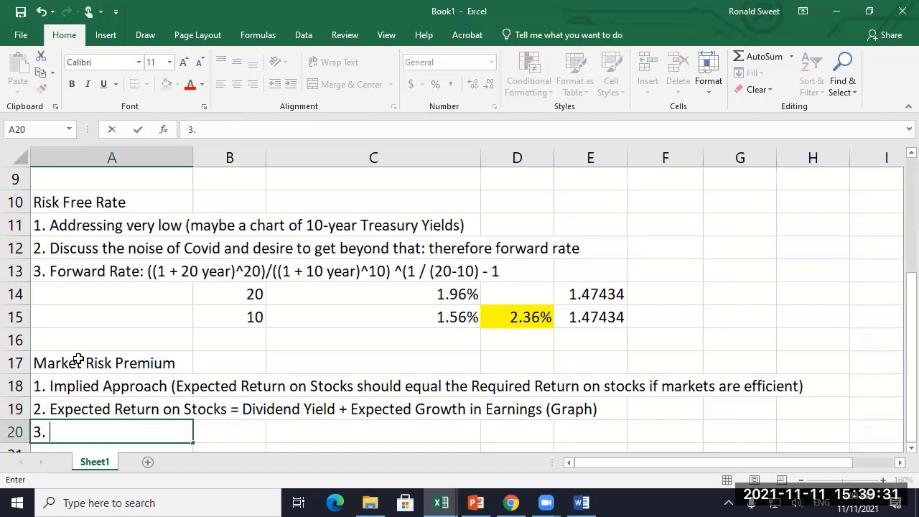
pyautogui.write('Expected Earning')
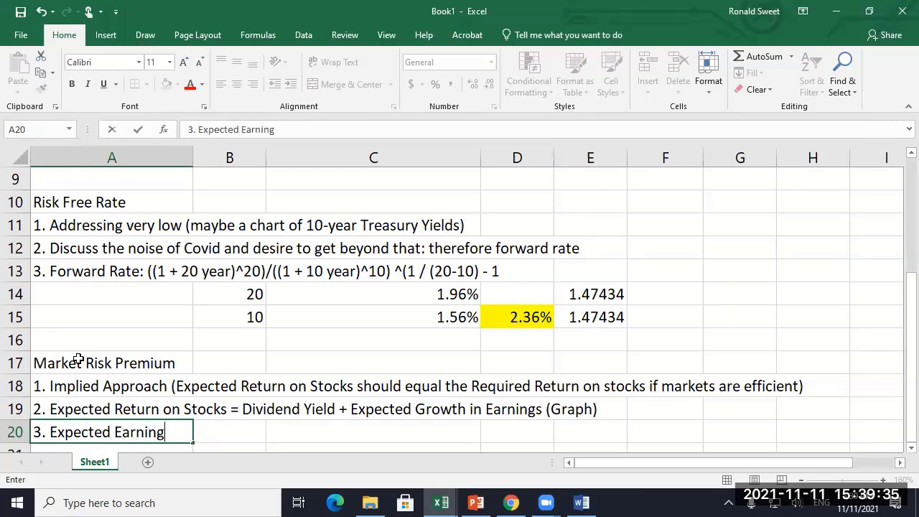
pyautogui.write('s Growth = F')
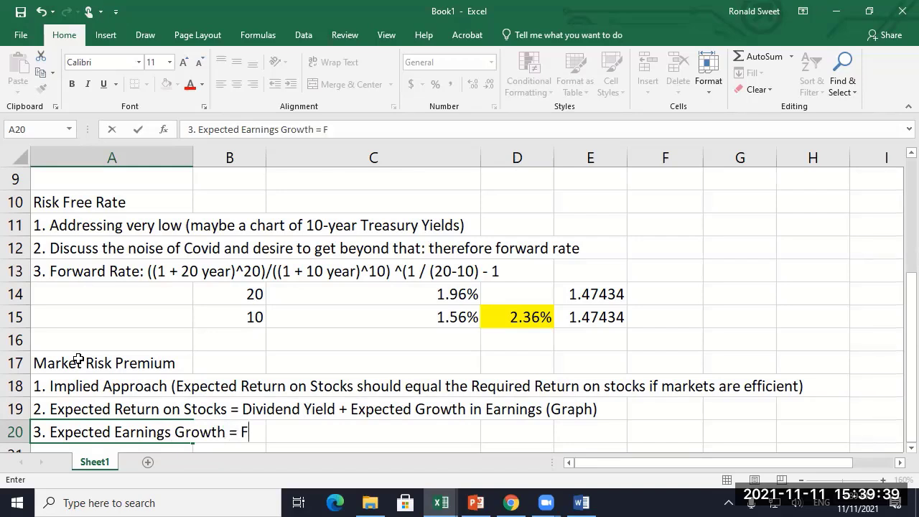
pyautogui.press('BackSpace')
pyautogui.write('f(Expected ')
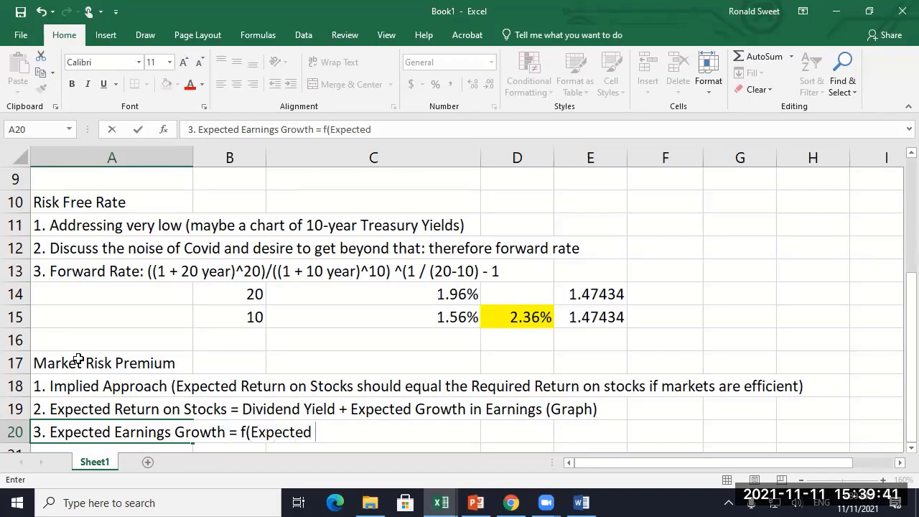
pyautogui.write('Nominal G')
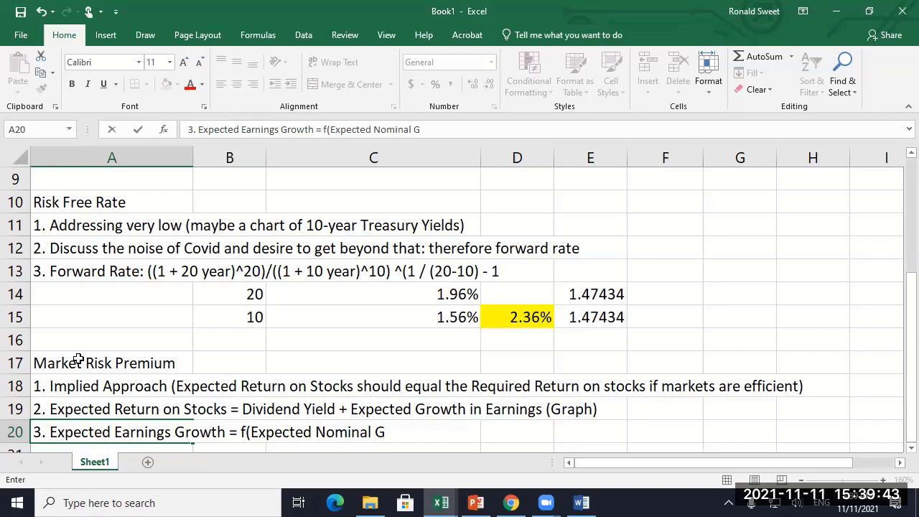
pyautogui.write('DP Growth)')
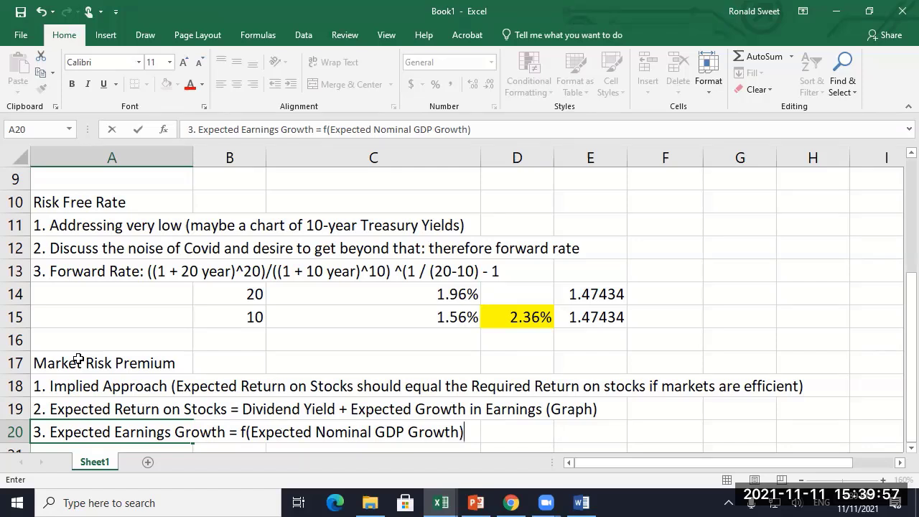
pyautogui.press('Return')
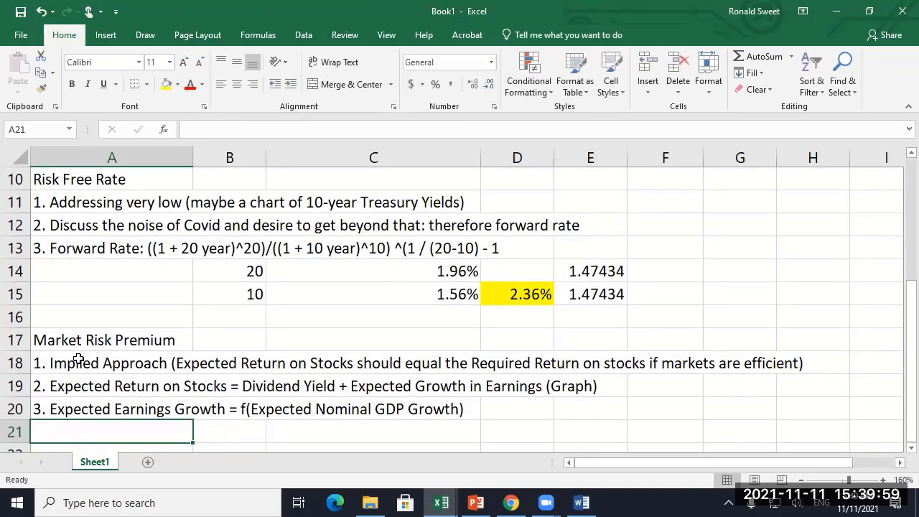
# Enter the start of the fourth point in A21 as "4. Expected Nominal GDP Grwoth =".
pyautogui.write('4. Expecte d')
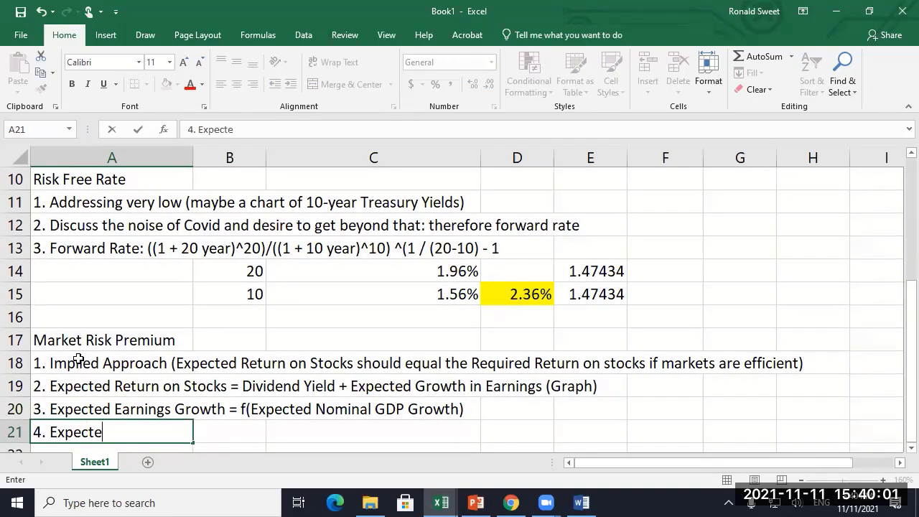
pyautogui.press('BackSpace')
pyautogui.press('BackSpace')
pyautogui.write('d Nominal GDP Grwoth')
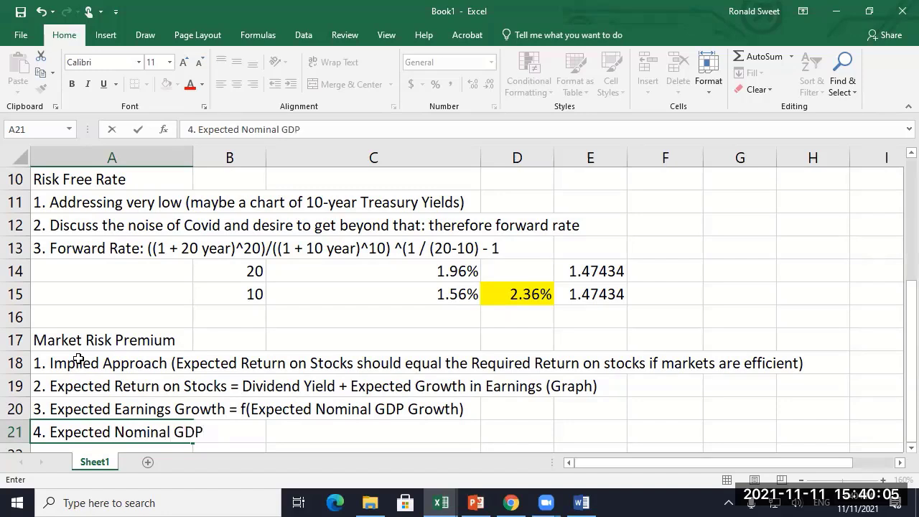
pyautogui.write('=')
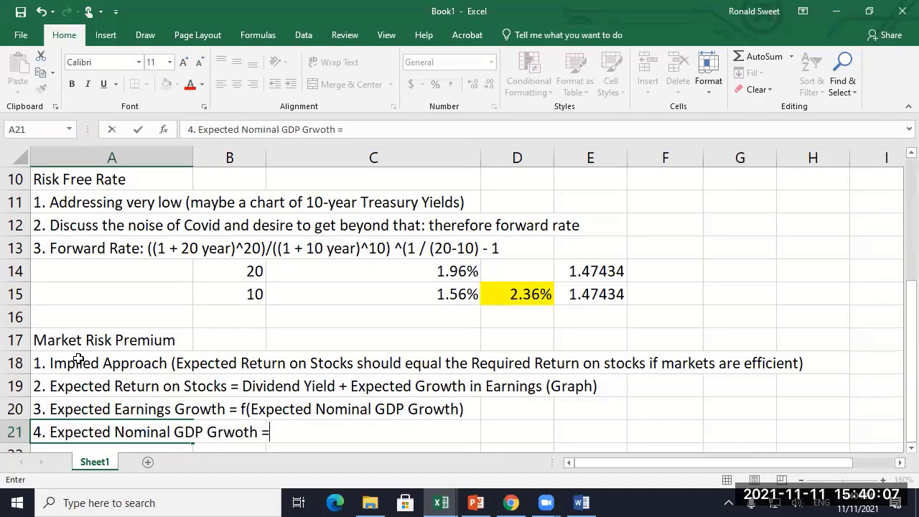
pyautogui.hotkey('ctrl', 'Return')
# Correct the misspelled "Grwoth" to "Growth" in the fourth point in A21.
pyautogui.press('F2')
pyautogui.press('Left')
pyautogui.press('Left')
pyautogui.press('Left')
pyautogui.press('Left')
pyautogui.press('Left')
pyautogui.press('Left')
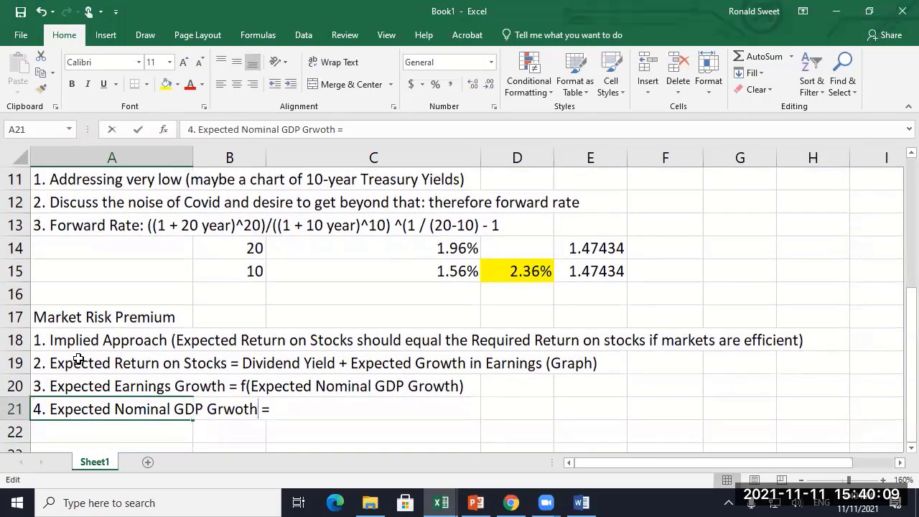
pyautogui.press('Delete')
pyautogui.press('Right')
pyautogui.write('w')
pyautogui.press('End')
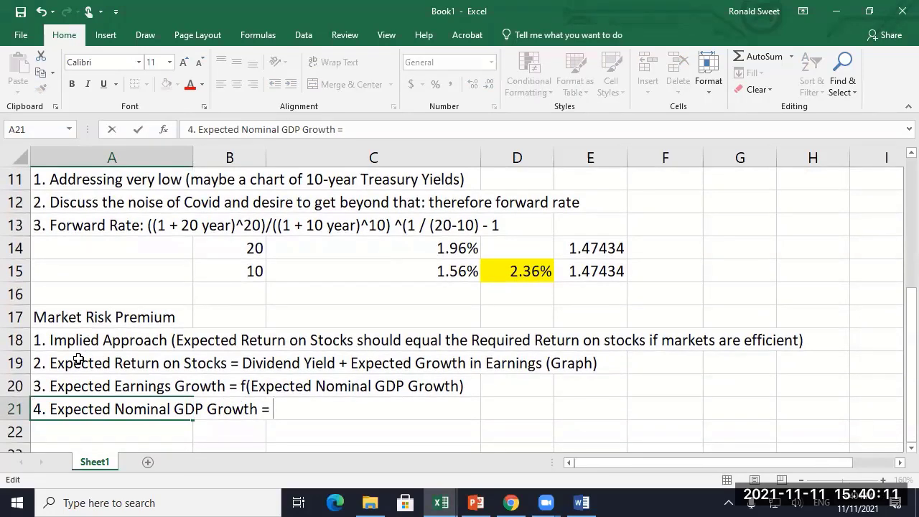
# Complete the equation in A21 with "Productivity Growth + Labor Growth + Inflation".
pyautogui.write('Productivity G')
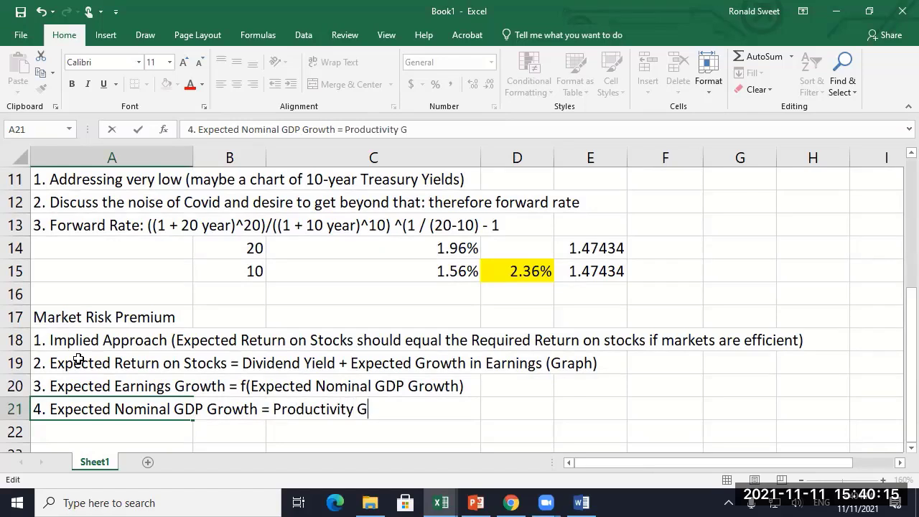
pyautogui.write('rowth + Labor')
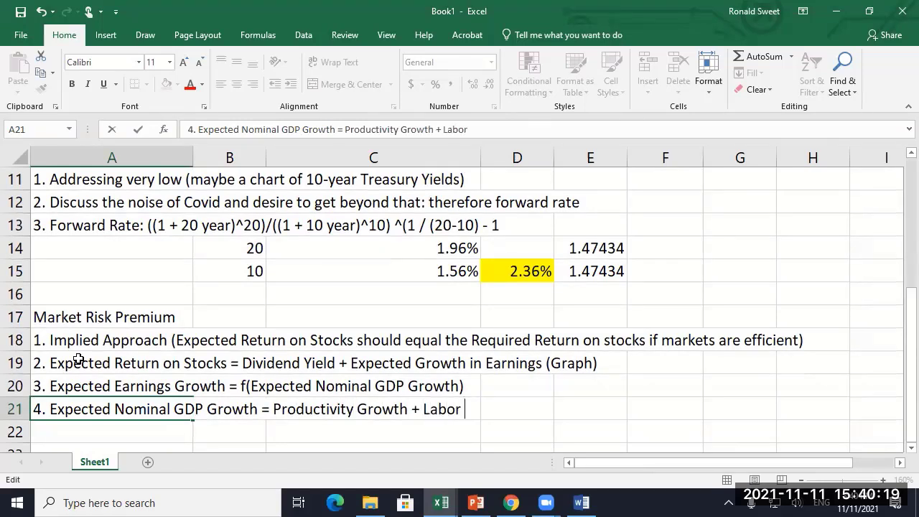
pyautogui.write(' Growth +')
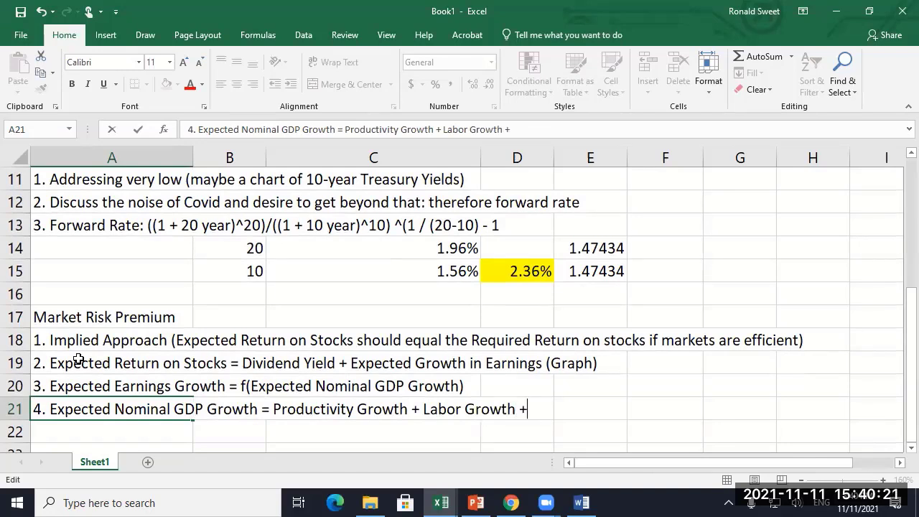
pyautogui.write(' Inflation')
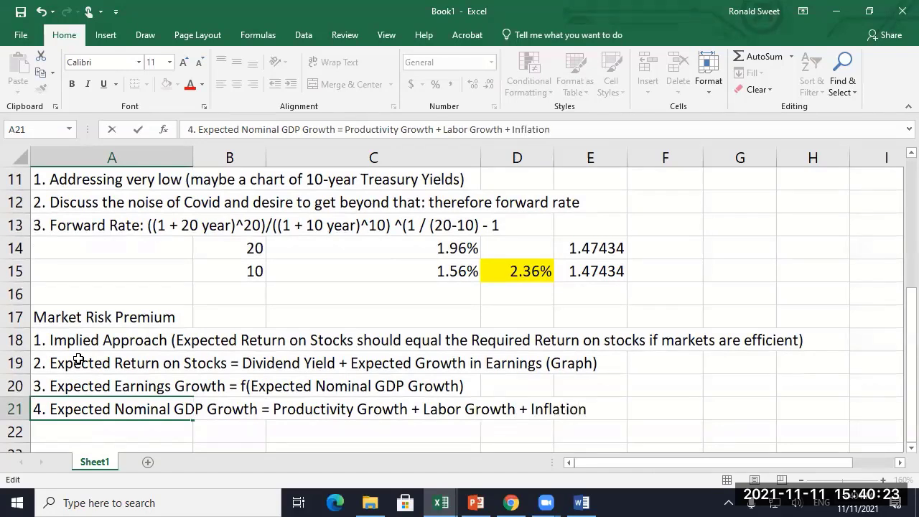
# Wrap the productivity, labor and inflation terms in A21 in "Expected( )".
pyautogui.press('Home')
pyautogui.press('Right')
pyautogui.press('Right')
pyautogui.press('Right')
pyautogui.press('Right')
pyautogui.press('Right')
pyautogui.press('Right')
pyautogui.press('Right')
pyautogui.press('Right')
pyautogui.press('Right')
pyautogui.press('Right')
pyautogui.press('Right')
pyautogui.press('Right')
pyautogui.press('Right')
pyautogui.press('Right')
pyautogui.press('Right')
pyautogui.press('Right')
pyautogui.press('Right')
pyautogui.press('Right')
pyautogui.press('Right')
pyautogui.press('Right')
pyautogui.press('Right')
pyautogui.press('Right')
pyautogui.press('Right')
pyautogui.press('Right')
pyautogui.press('Right')
pyautogui.press('Right')
pyautogui.press('Right')
pyautogui.press('Right')
pyautogui.press('Right')
pyautogui.press('Right')
pyautogui.press('Right')
pyautogui.press('Left')
pyautogui.write('Expected(')
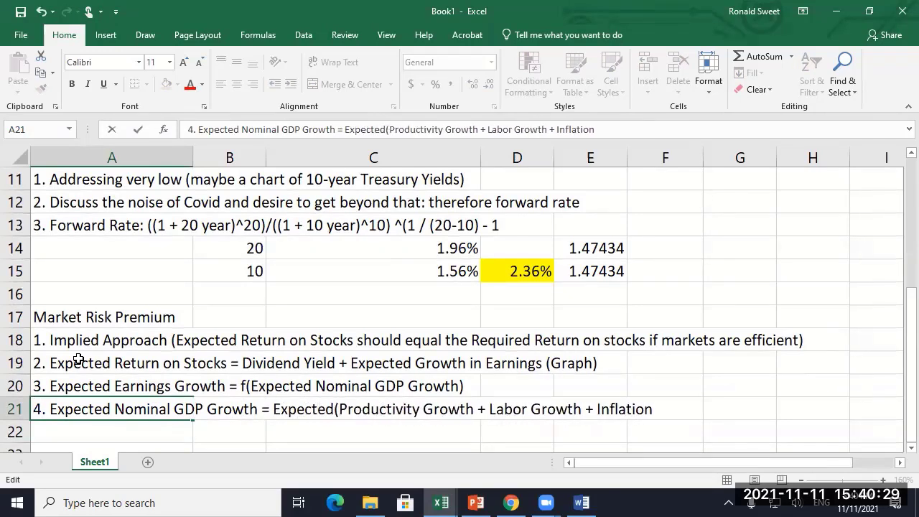
pyautogui.press('End')
pyautogui.write(')')
# Add the note "(See Chart)" to the end of the fourth point in A21 and finish the entry.
pyautogui.write('(See Cha')
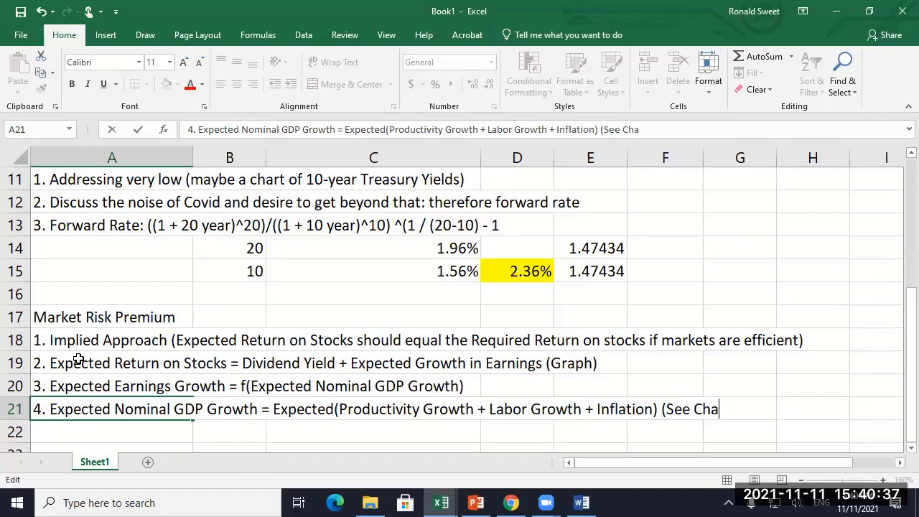
pyautogui.write('rt_')
pyautogui.press('BackSpace')
pyautogui.press('Return')
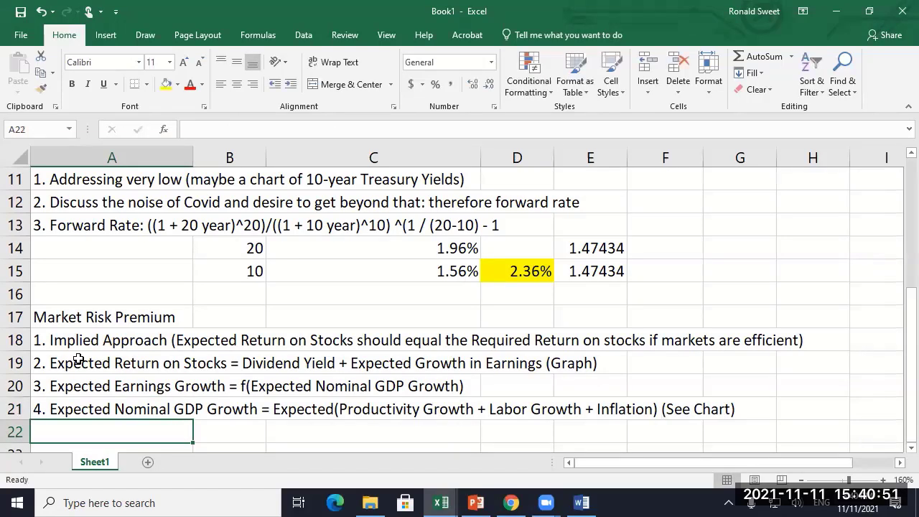
# Label A22 as the presenter's own approach, using their surname followed by "Approach".
pyautogui.write('Sweet')
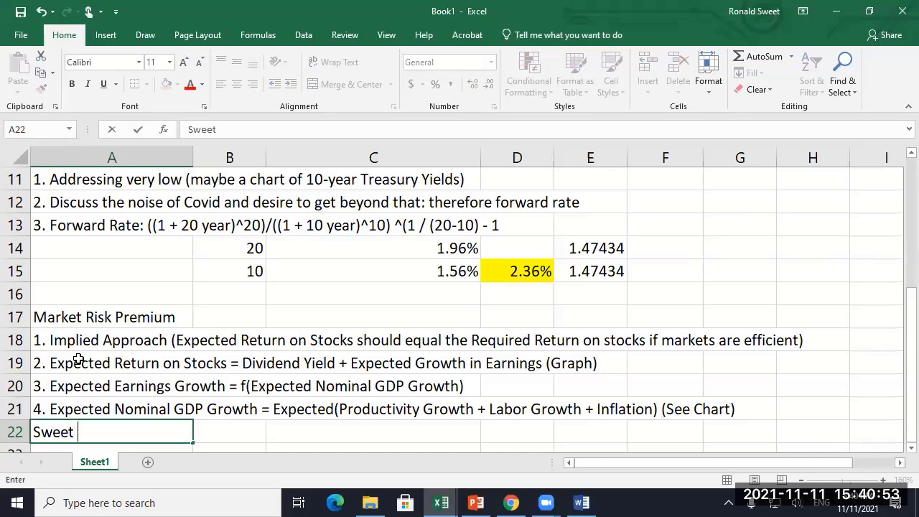
pyautogui.write(' Approach')
pyautogui.press('Return')
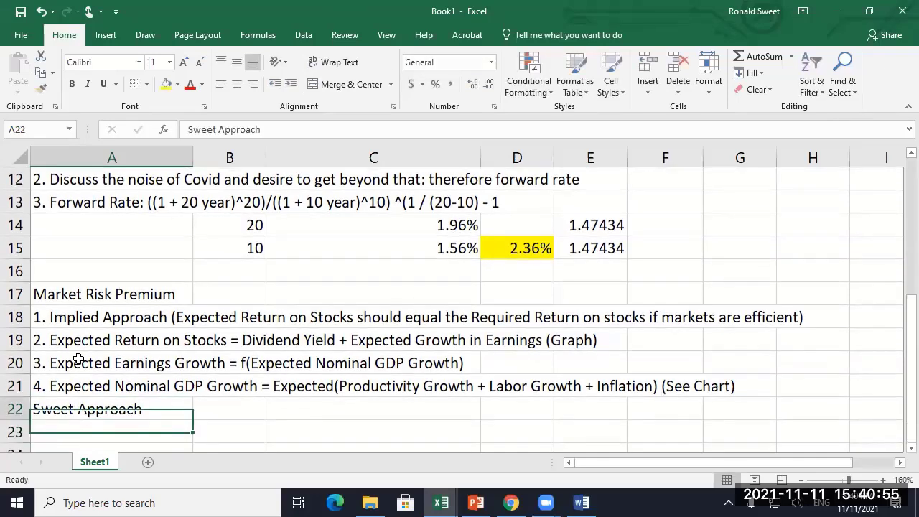
# Calculate 0.02+0.01+0.02 in B22 and format it as a percentage with two decimals.
pyautogui.press('Right')
pyautogui.write('+.02')
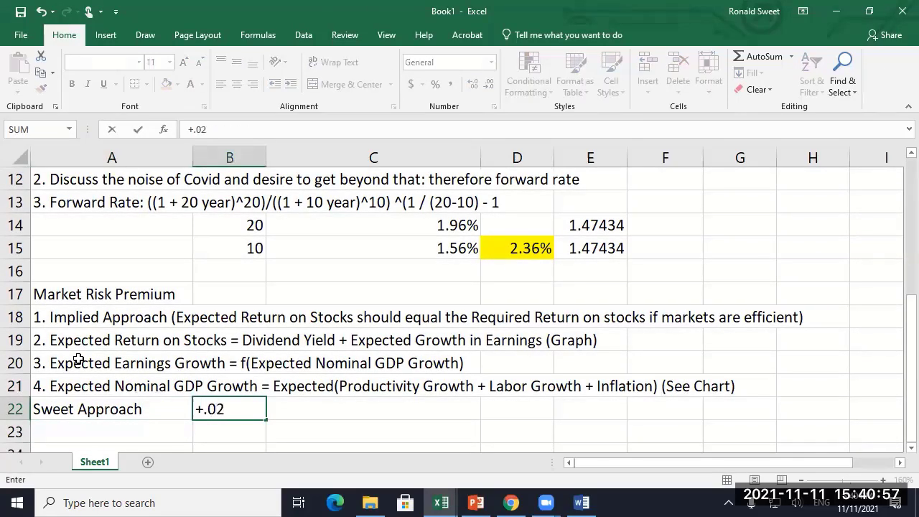
pyautogui.write('+.01+.0')
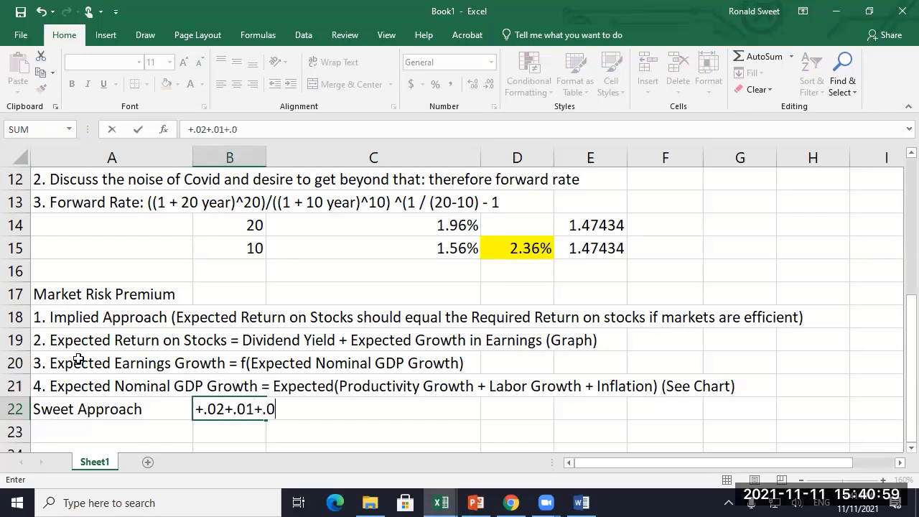
pyautogui.write('2')
pyautogui.hotkey('ctrl', 'Return')
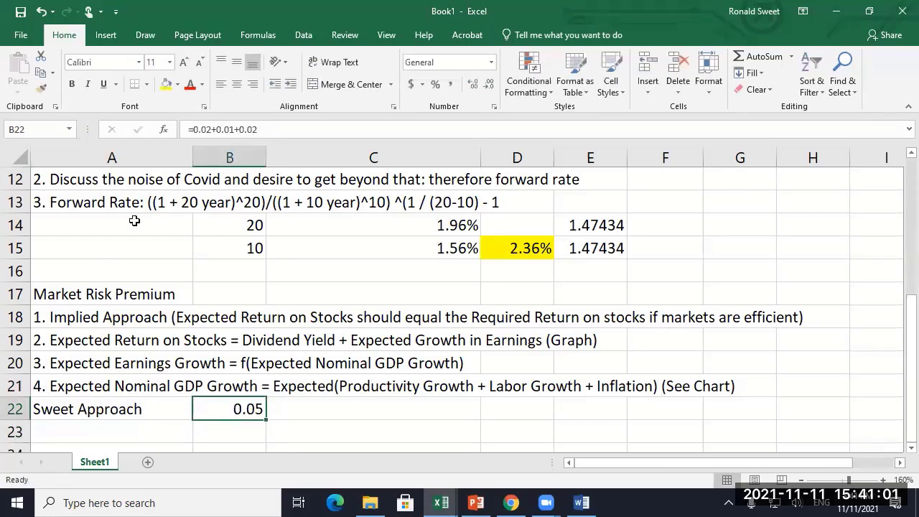
pyautogui.click(432, 84)
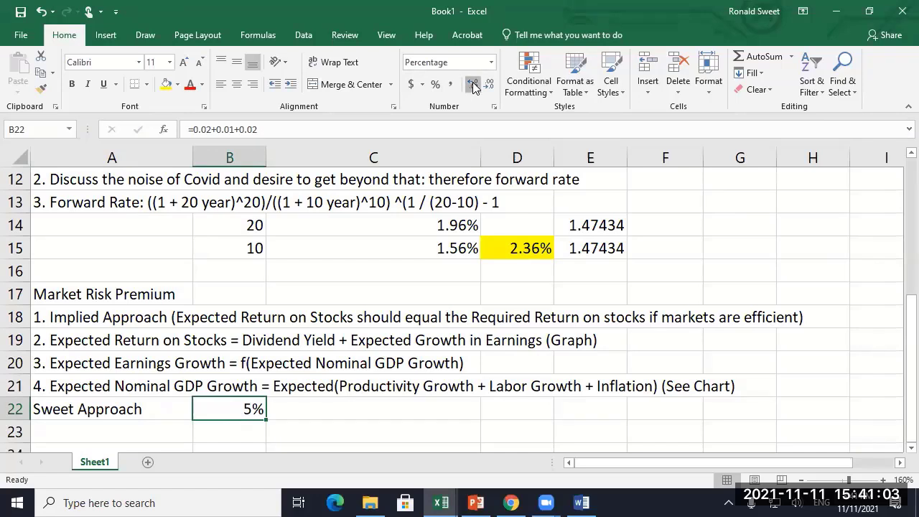
pyautogui.click(472, 84)
pyautogui.click(472, 84)
# Enter the label "Inflation" in D22 and the value 0.02 in E22.
pyautogui.click(491, 411)
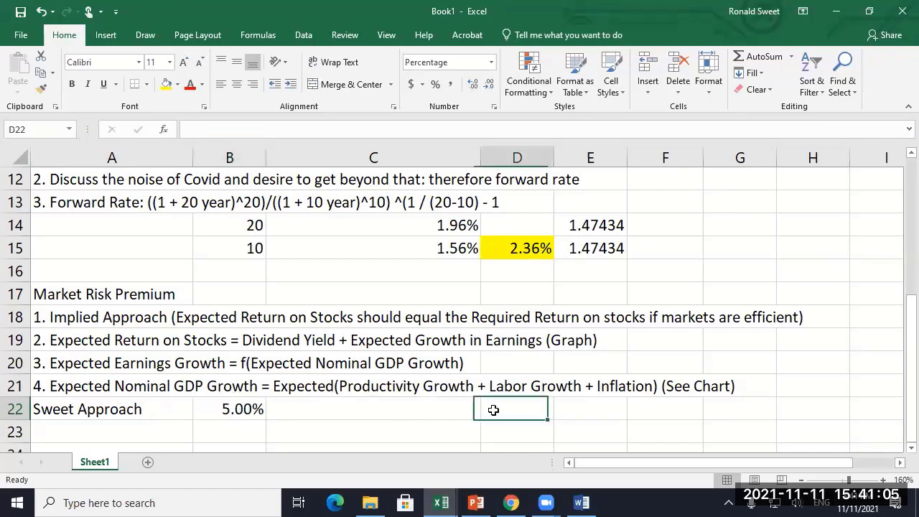
pyautogui.write('Inflatio')
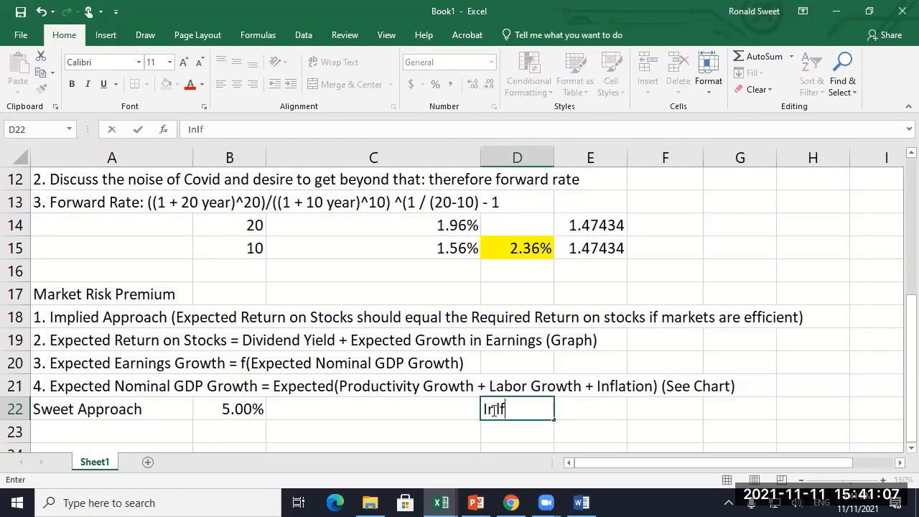
pyautogui.write('n')
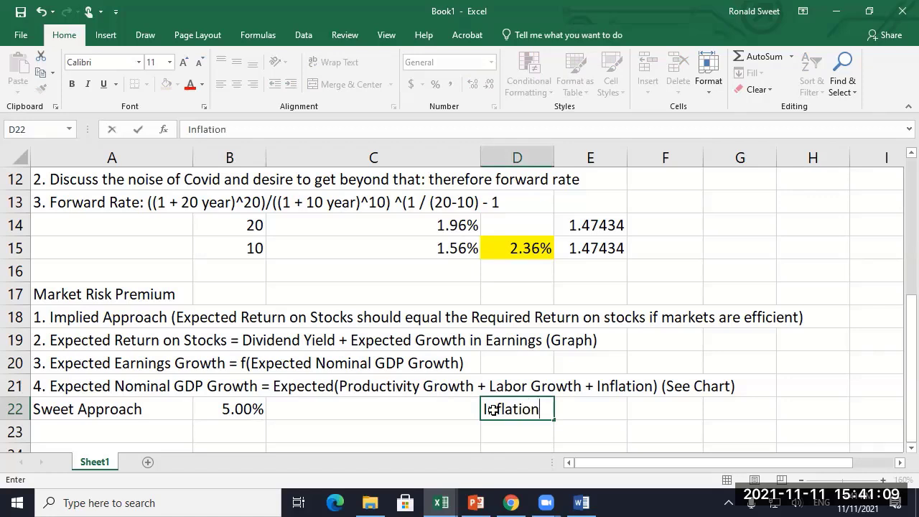
pyautogui.press('Tab')
pyautogui.write('0.02')
pyautogui.press('Return')
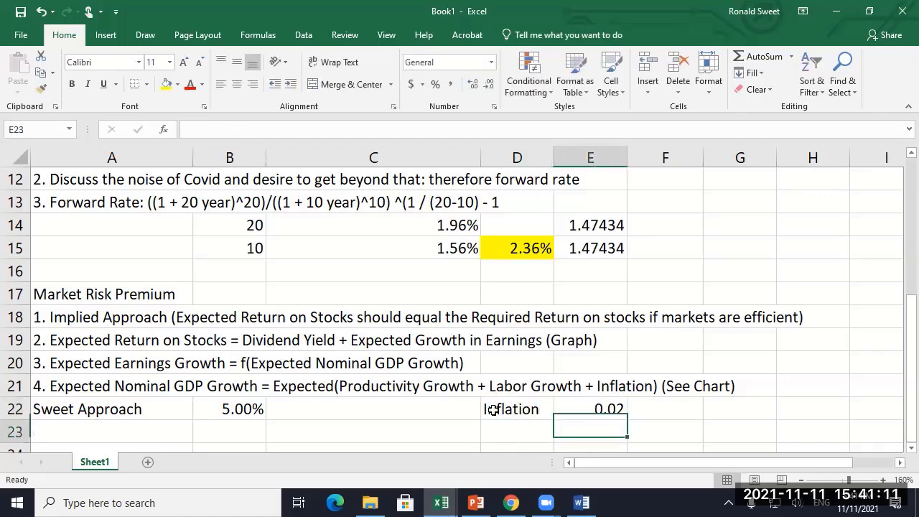
# Fill the inflation value in E22 with yellow and format it as a percentage with two decimals.
pyautogui.press('Up')
pyautogui.click(165, 84)
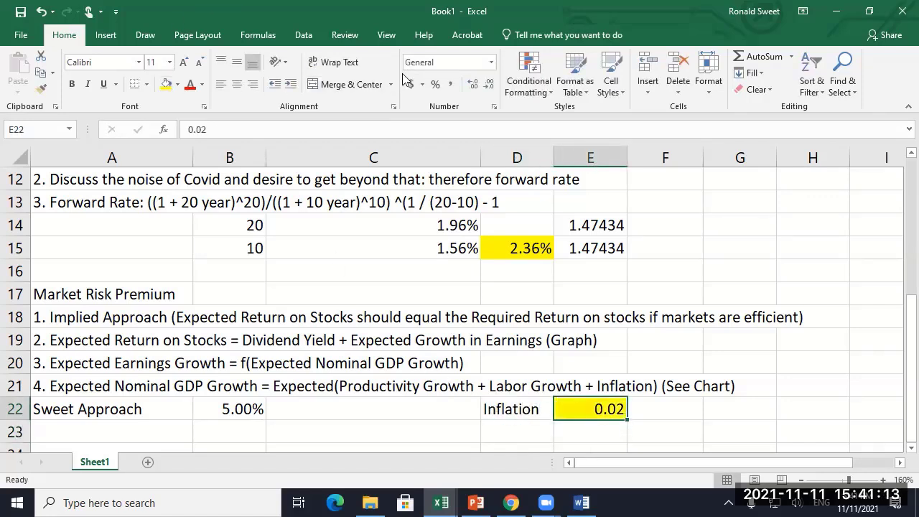
pyautogui.click(435, 84)
pyautogui.click(246, 406)
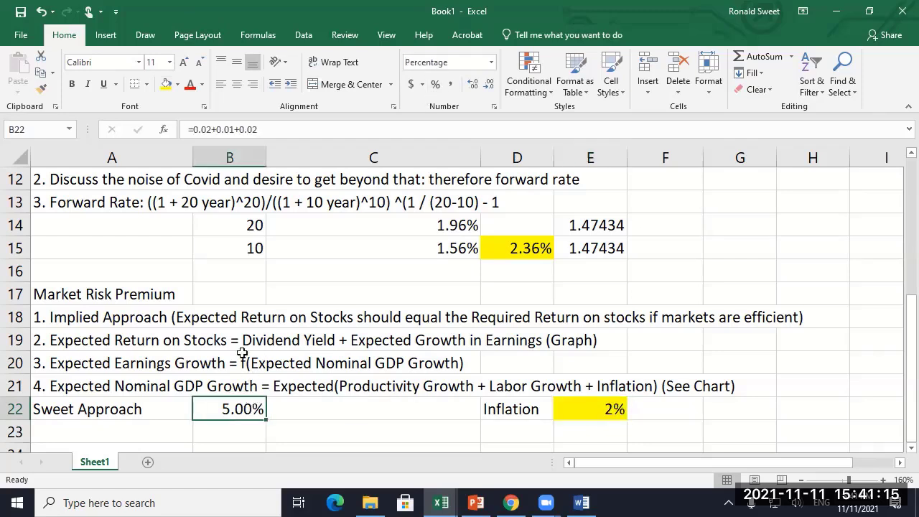
pyautogui.click(588, 416)
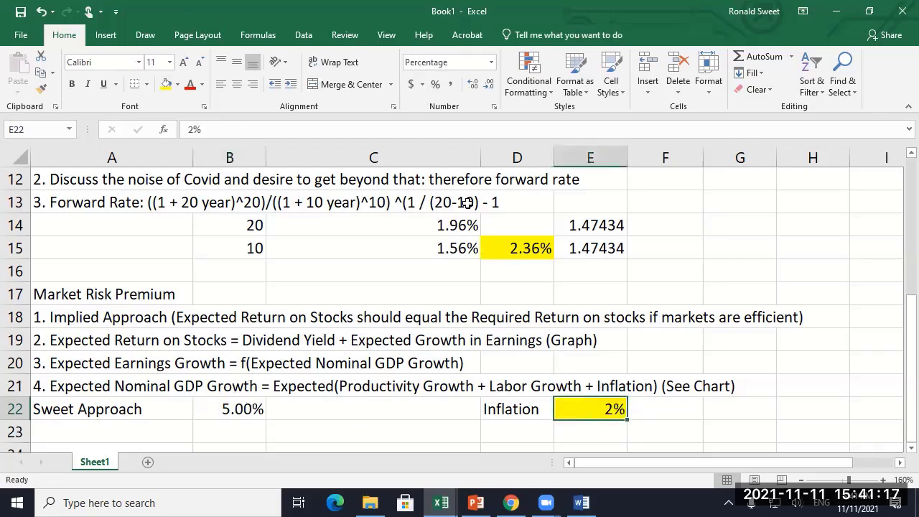
pyautogui.click(471, 84)
pyautogui.click(471, 84)
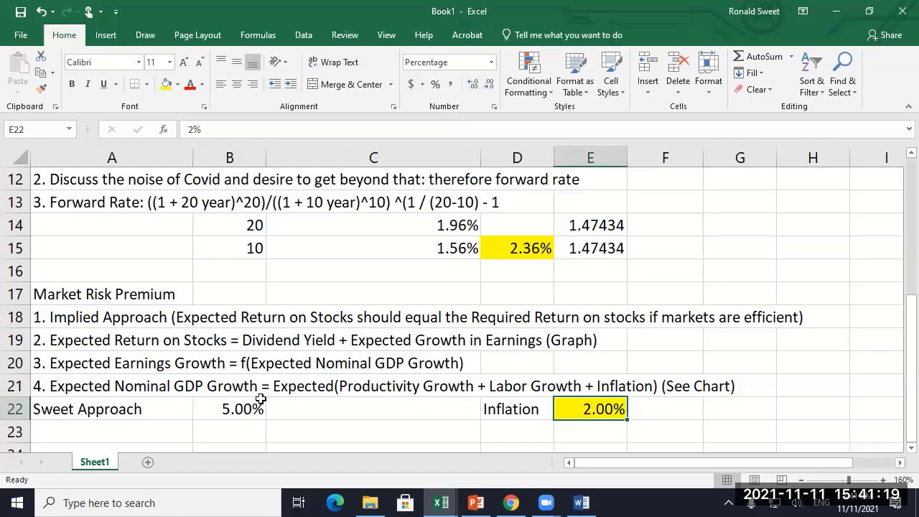
pyautogui.scroll(-1, 232, 387)
pyautogui.click(206, 339)
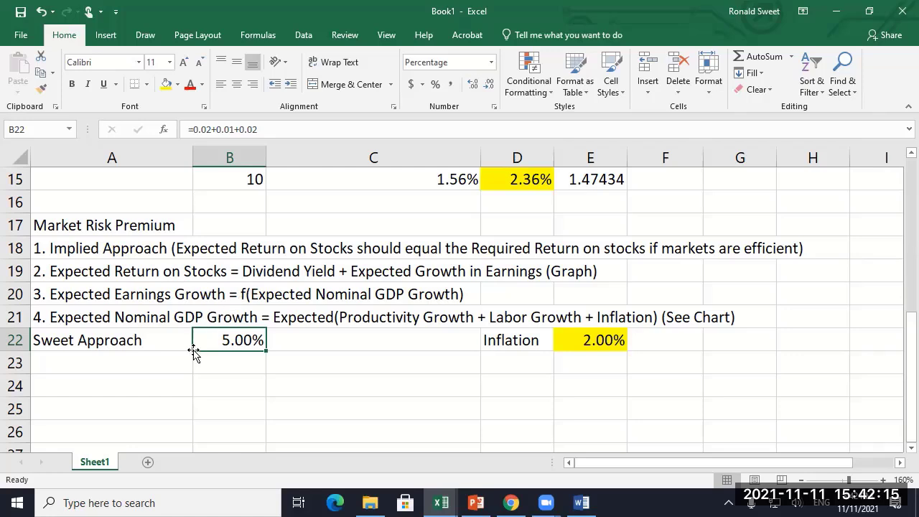
pyautogui.scroll(-1, 192, 351)
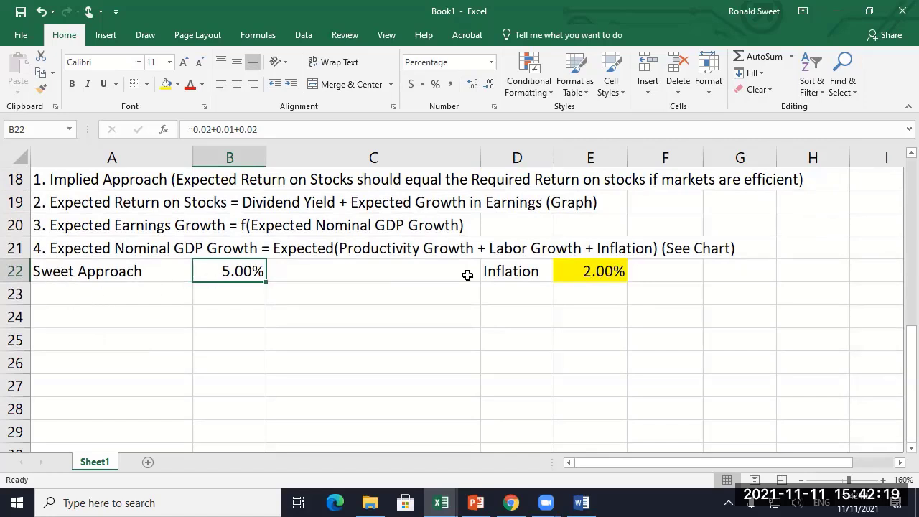
pyautogui.click(595, 274)
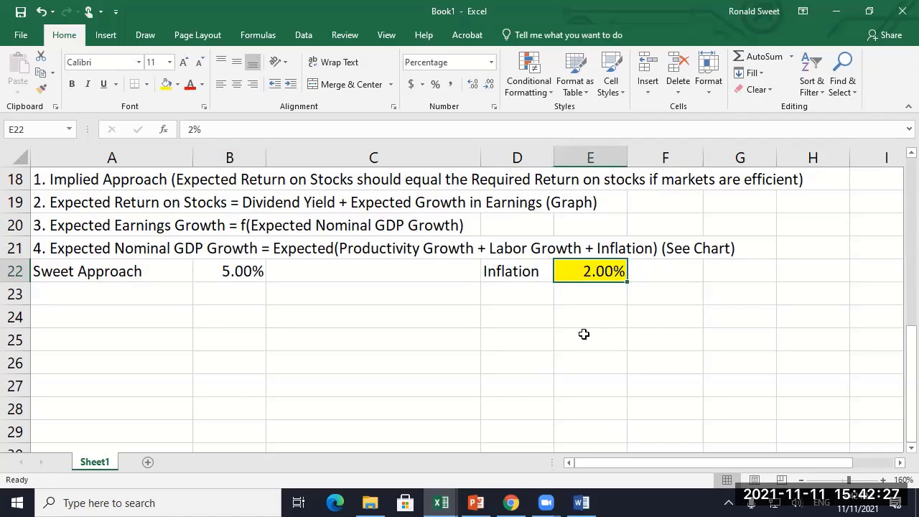
pyautogui.click(201, 271)
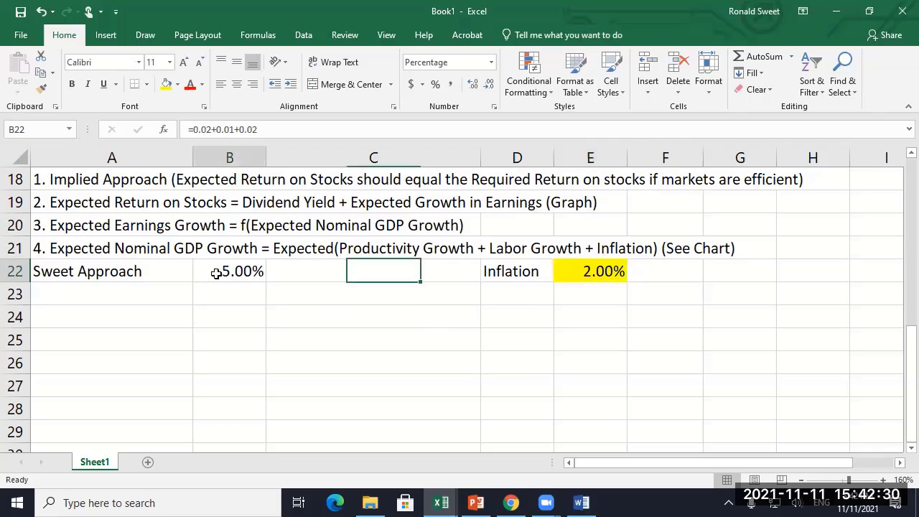
# Enter the label "Dividend Yield" in A24.
pyautogui.click(63, 315)
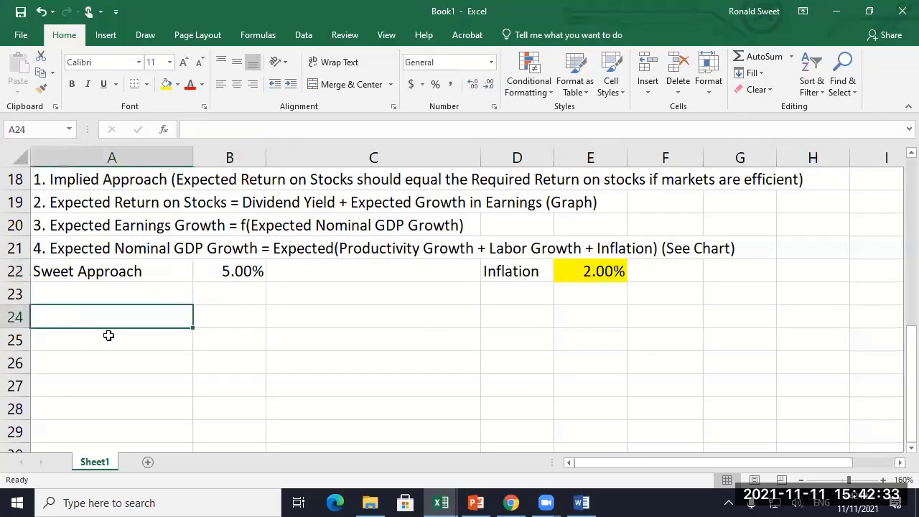
pyautogui.write('Divid')
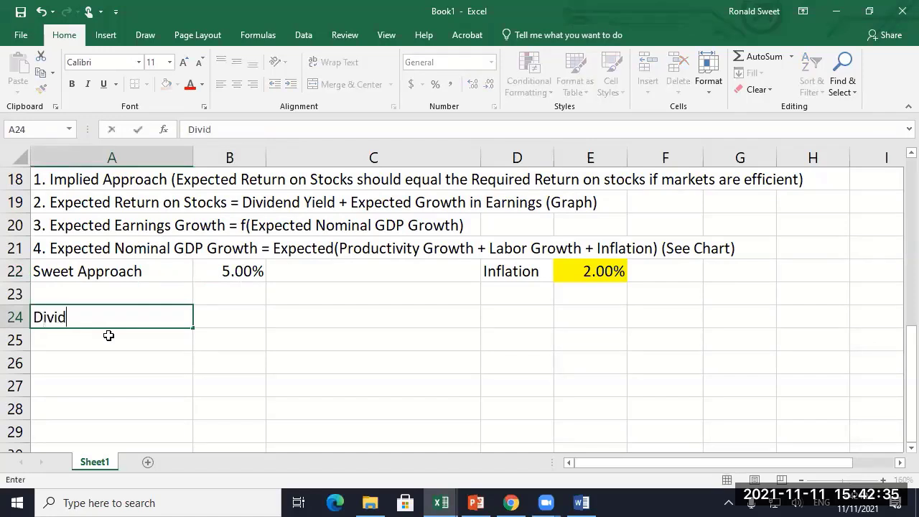
pyautogui.write('end Yield')
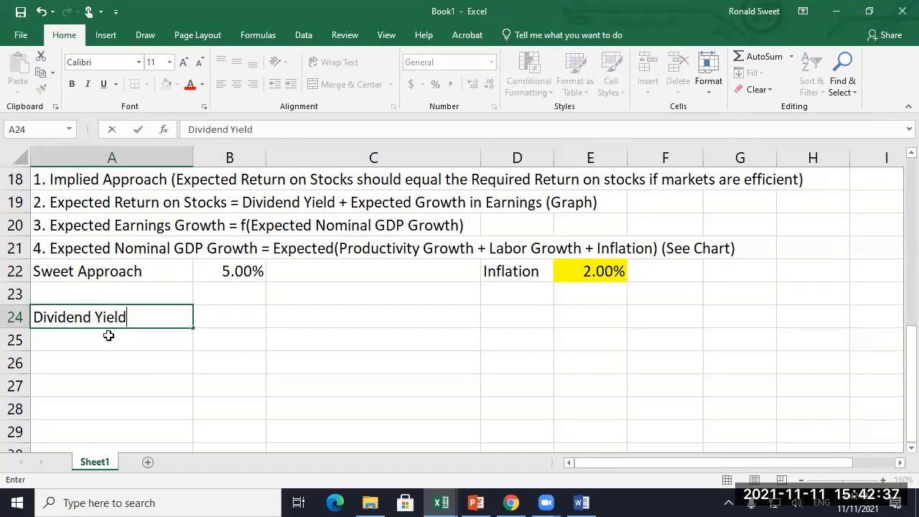
pyautogui.press('Tab')
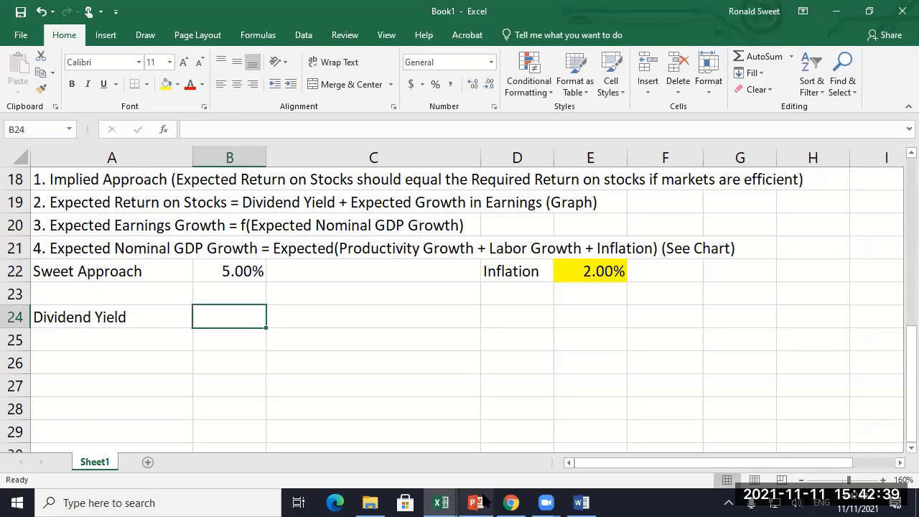
# Switch to Chrome and look up Walmart's forward dividend and yield on its Yahoo Finance summary page.
pyautogui.click(512, 503)
pyautogui.click(362, 13)
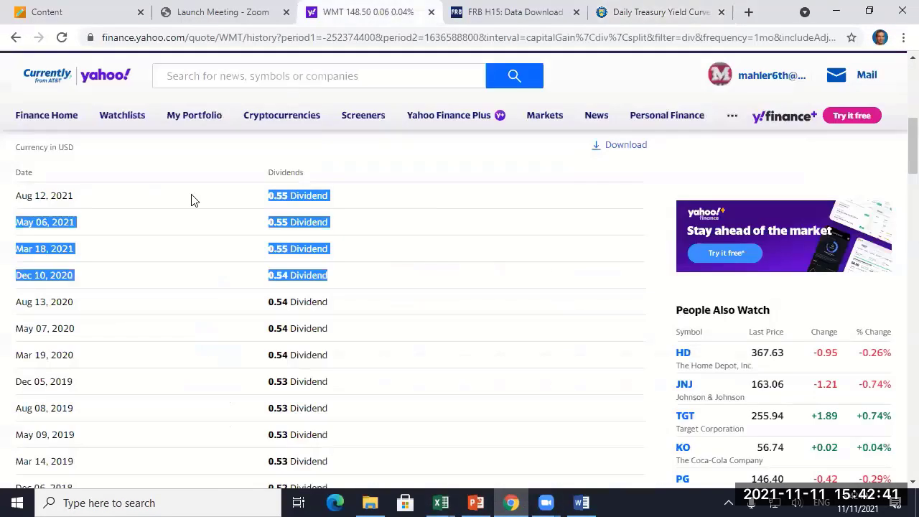
pyautogui.scroll(5, 115, 148)
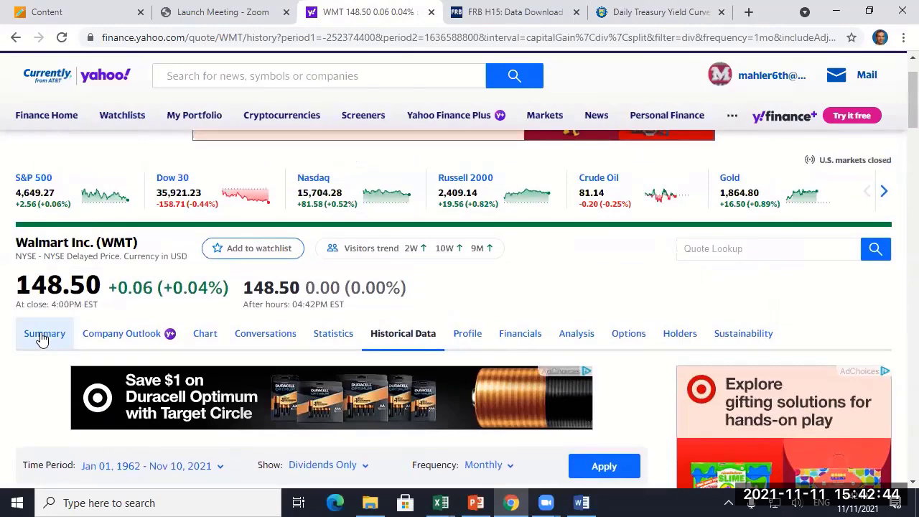
pyautogui.click(41, 335)
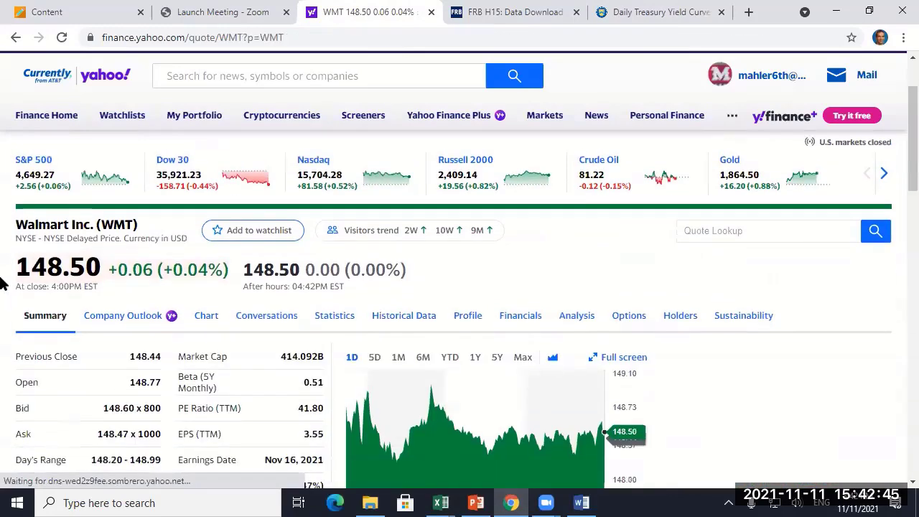
pyautogui.scroll(-3, 82, 271)
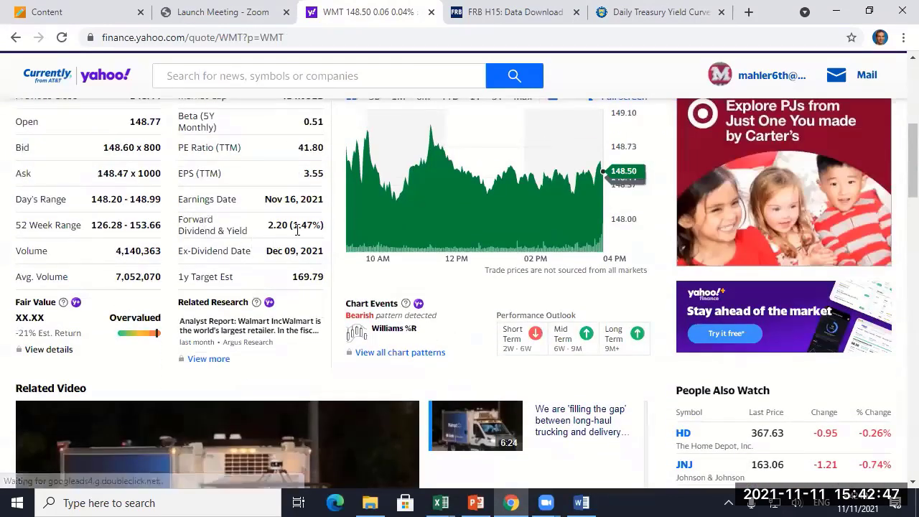
# Highlight the 1.47% yield, switch to the Book1 workbook in Excel and enter the indented labels "WMT" in A25 and "SPY" in A26.
pyautogui.moveTo(292, 225); pyautogui.dragTo(321, 225)
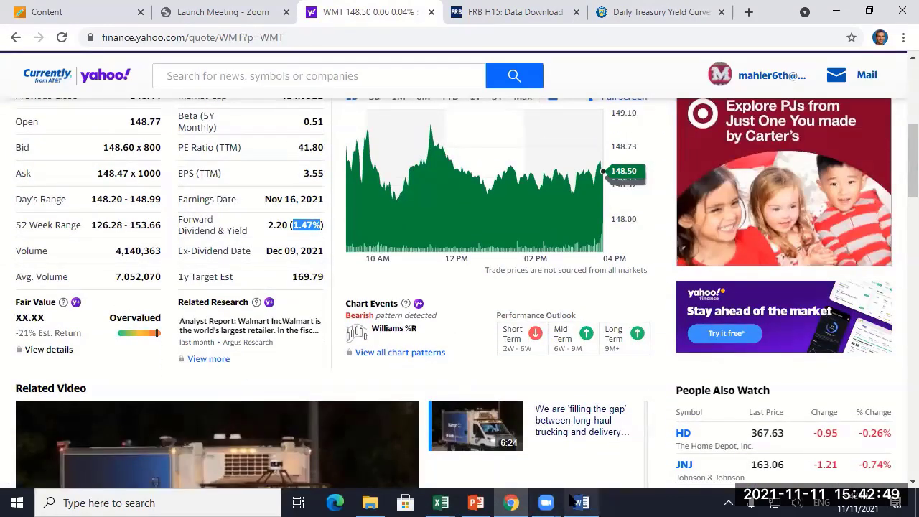
pyautogui.click(441, 503)
pyautogui.click(552, 445)
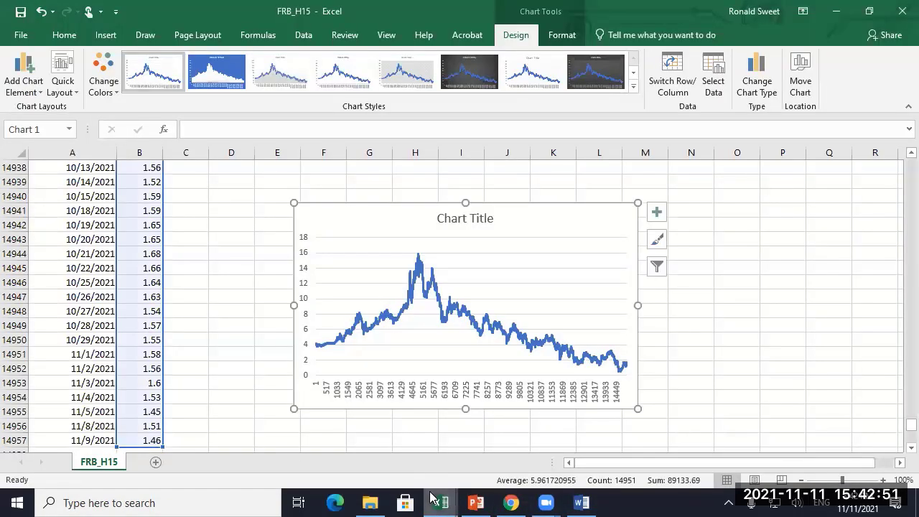
pyautogui.moveTo(440, 502)
pyautogui.click(385, 448)
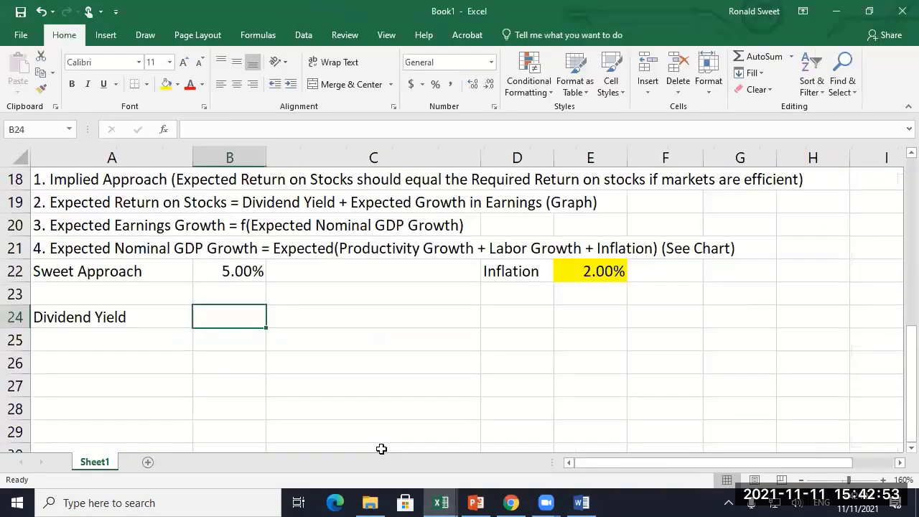
pyautogui.press('Down')
pyautogui.press('Left')
pyautogui.write('WM')
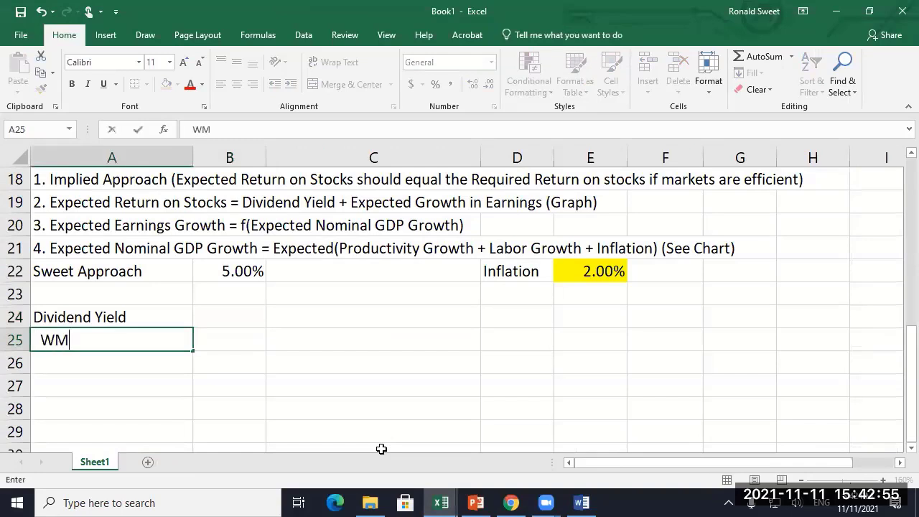
pyautogui.write('T')
pyautogui.press('Return')
pyautogui.write('SPY')
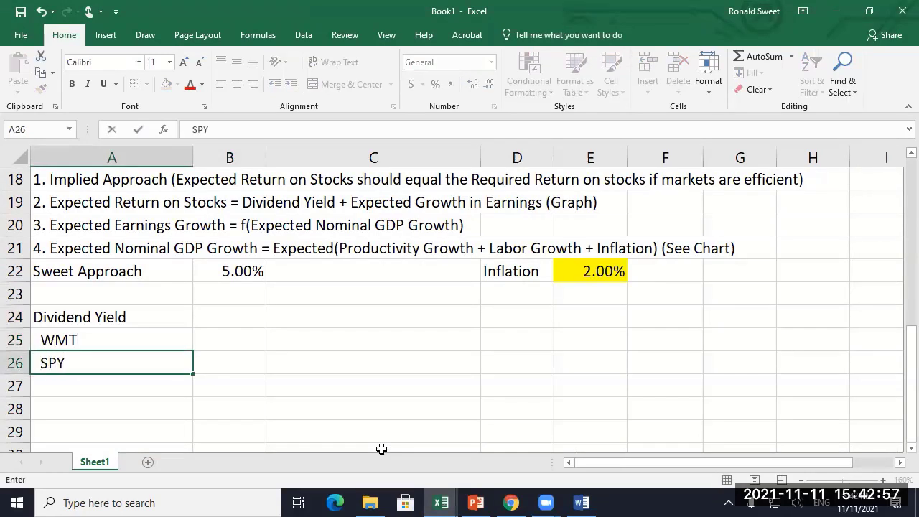
# Enter the dividend yields 1.30% for SPY in B26 and 1.47% for WMT in B25.
pyautogui.press('Tab')
pyautogui.write('1.3')
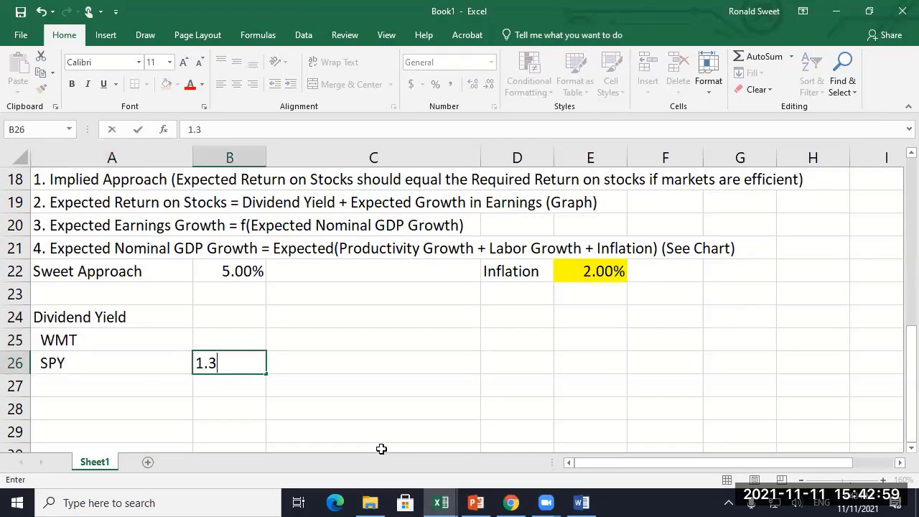
pyautogui.write('0%')
pyautogui.press('Up')
pyautogui.write('1.47')
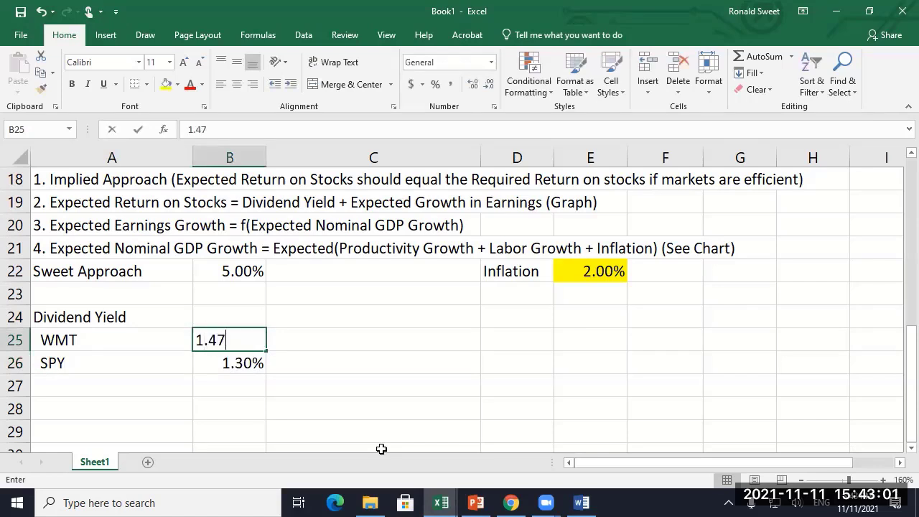
pyautogui.write('%')
pyautogui.press('Return')
pyautogui.press('Left')
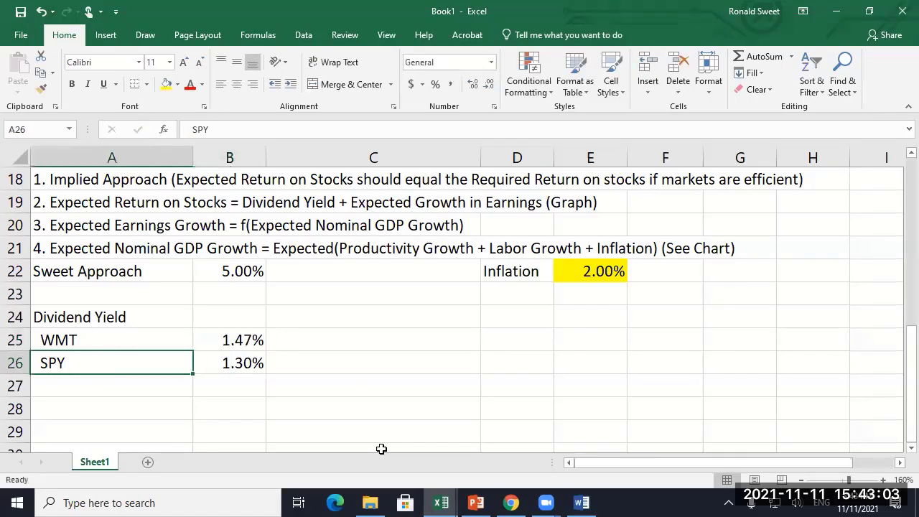
# Highlight the dividend yields in A25:B26 and the expected return on stocks line in row 19 for review.
pyautogui.press('Up')
pyautogui.hotkey('shift', 'Down')
pyautogui.hotkey('shift', 'Right')
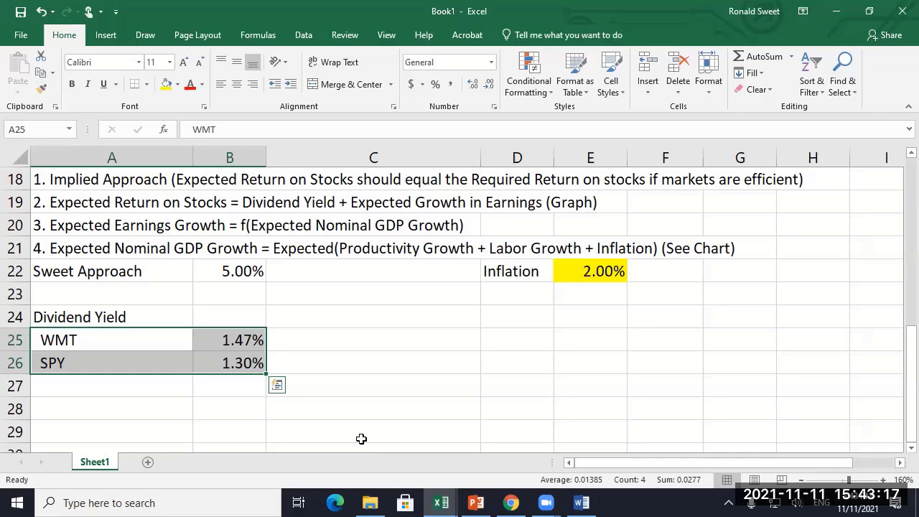
pyautogui.scroll(2, 294, 402)
pyautogui.click(106, 341)
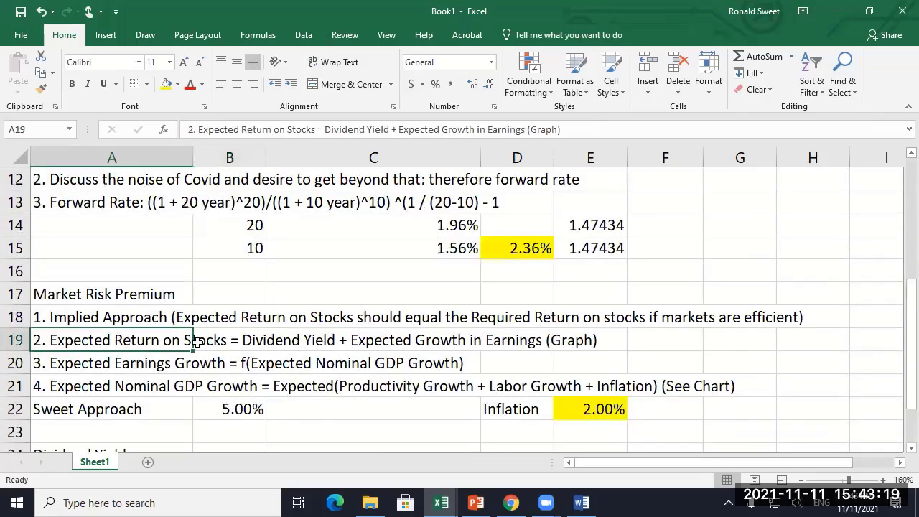
pyautogui.moveTo(141, 340); pyautogui.dragTo(766, 341)
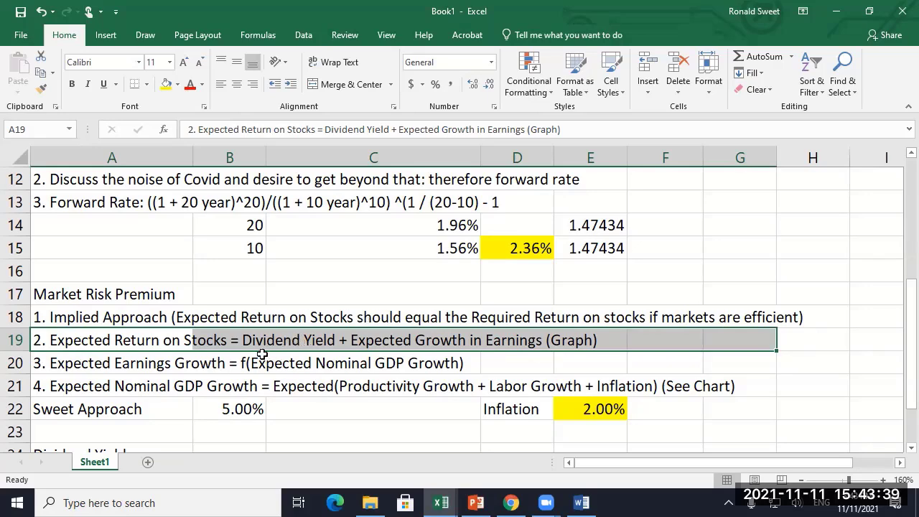
# Delete the WMT label and yield from A25:B25 and move the SPY label and yield up into that row.
pyautogui.scroll(-2, 263, 354)
pyautogui.moveTo(48, 371); pyautogui.dragTo(223, 365)
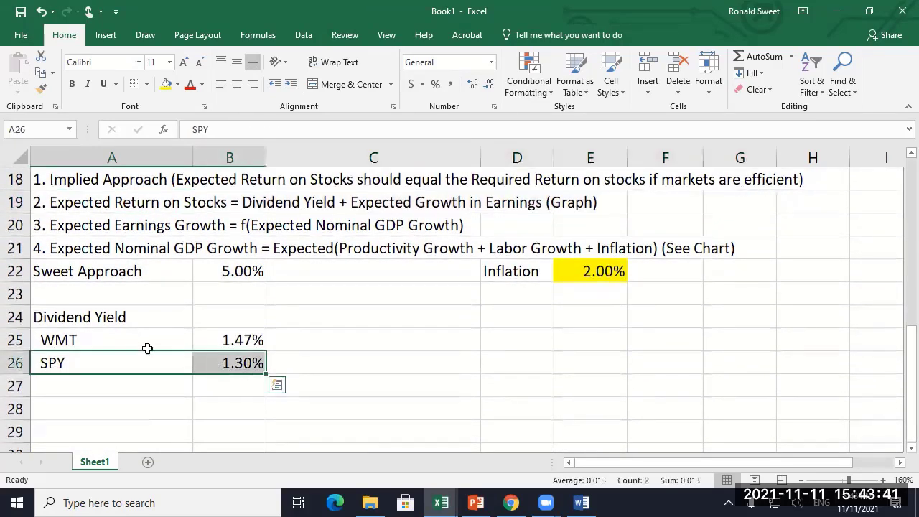
pyautogui.moveTo(127, 343); pyautogui.dragTo(216, 341)
pyautogui.press('Delete')
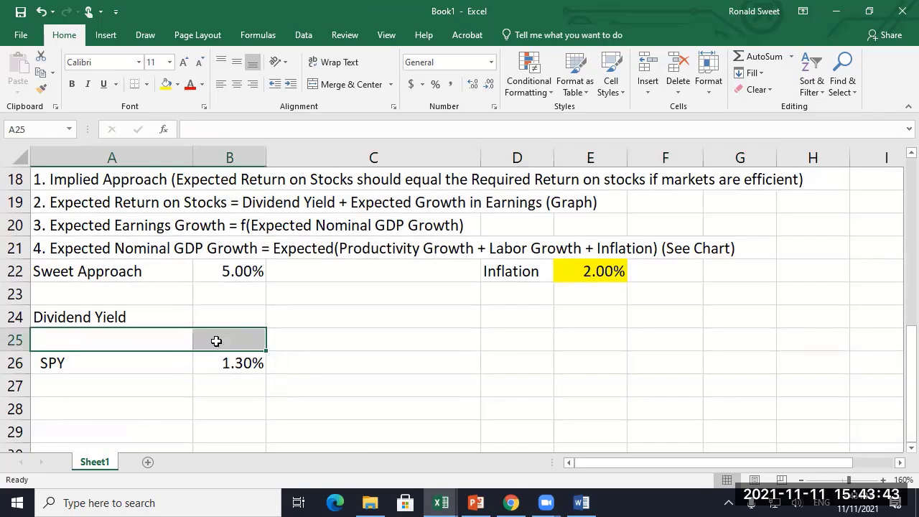
pyautogui.press('Down')
pyautogui.hotkey('shift', 'Right')
pyautogui.hotkey('ctrl', 'x')
pyautogui.press('Up')
pyautogui.hotkey('ctrl', 'v')
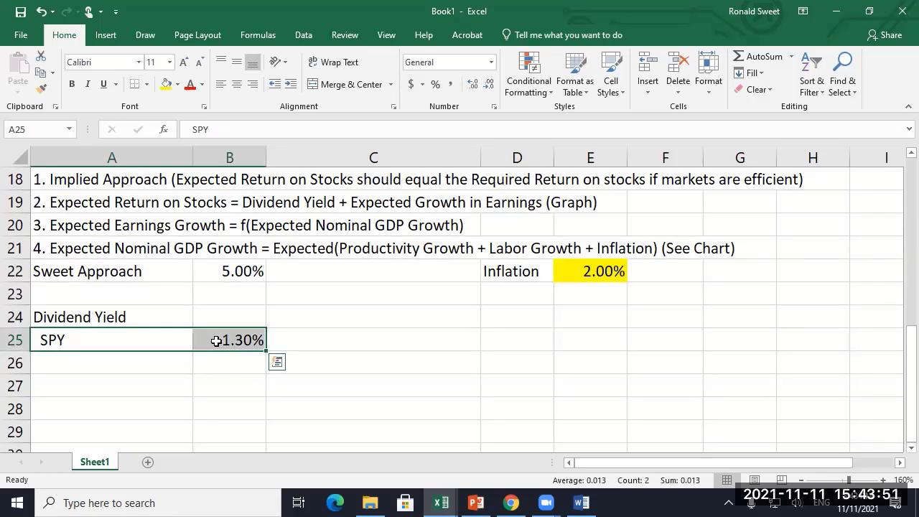
# Enter the indented label "Another Adjustment" in A26.
pyautogui.press('Down')
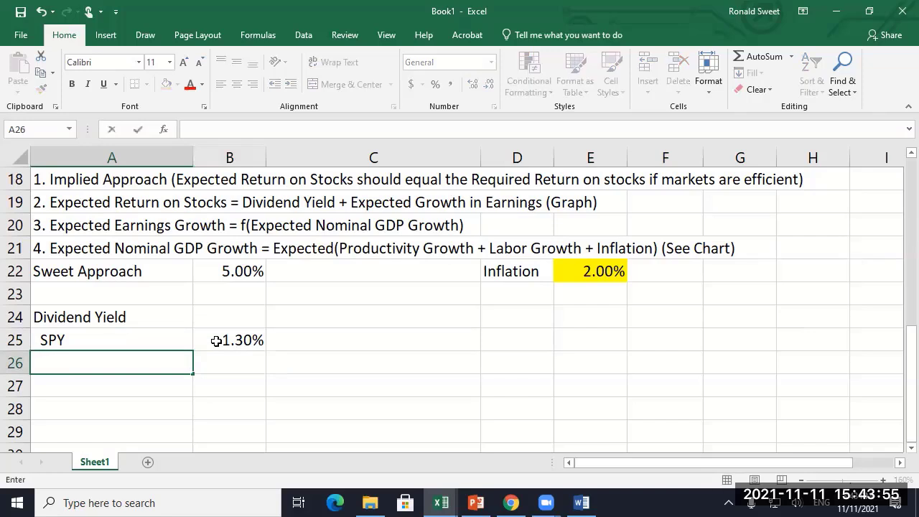
pyautogui.write('Another Adju')
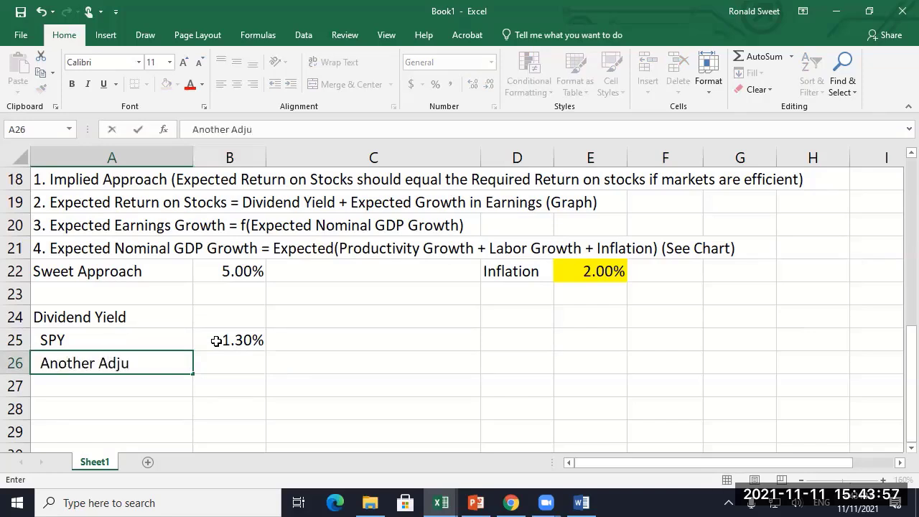
pyautogui.write('stment')
pyautogui.press('Return')
pyautogui.press('Up')
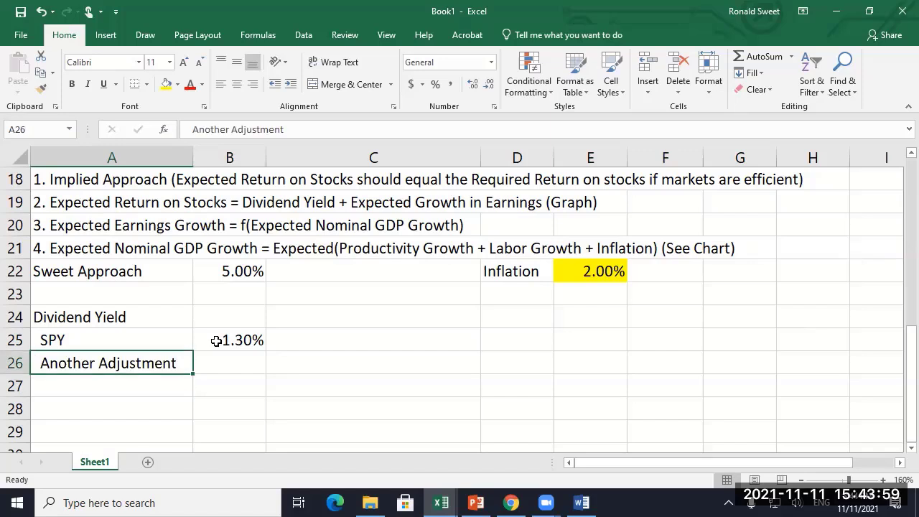
# Copy the SPY yield cell into B26 and set the adjustment value to 1.5%.
pyautogui.click(216, 341)
pyautogui.hotkey('ctrl', 'c')
pyautogui.press('Down')
pyautogui.press('Return')
pyautogui.write('1.')
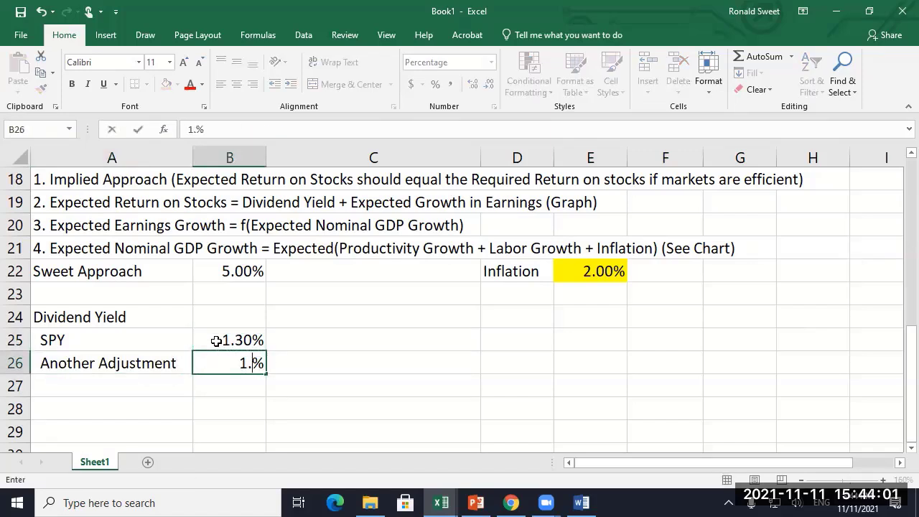
pyautogui.write('5')
pyautogui.press('Return')
pyautogui.press('Up')
# Enter the note "Stock Buybacks" in C26 beside the adjustment value, correcting its spelling.
pyautogui.press('Right')
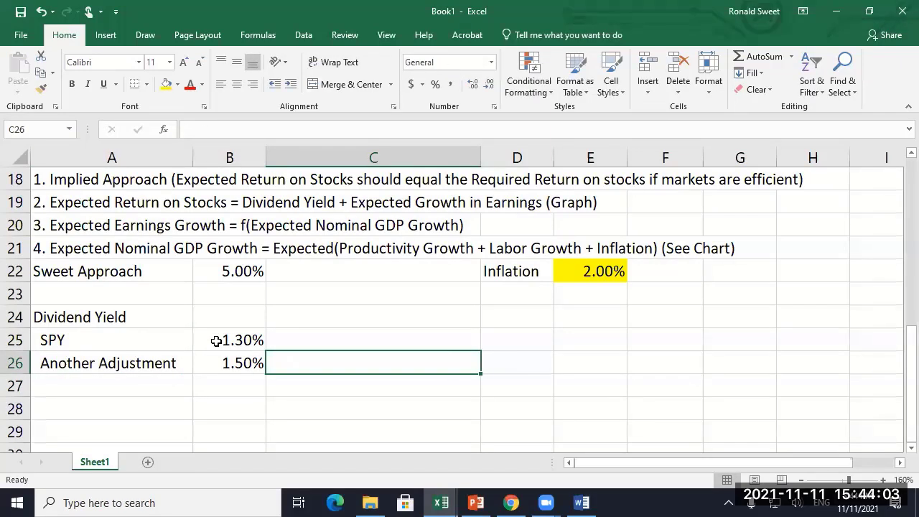
pyautogui.write('Stoc')
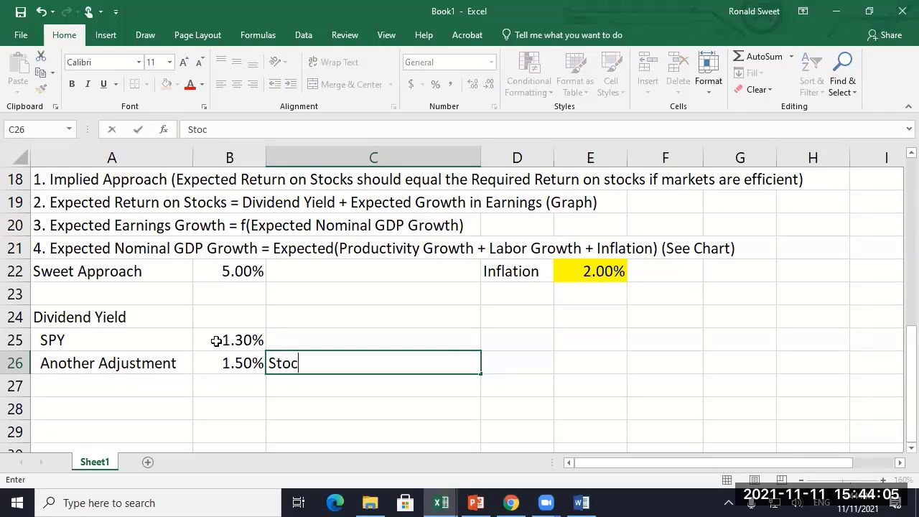
pyautogui.write('k Buybnacks')
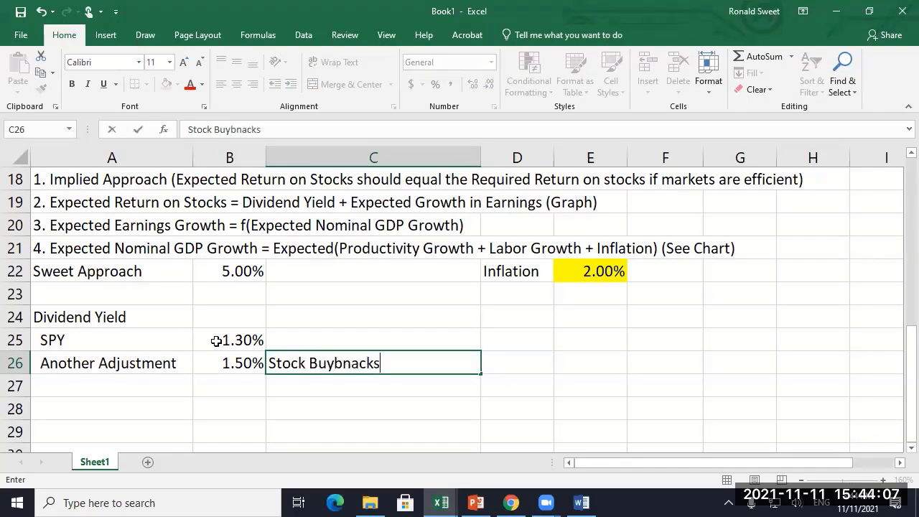
pyautogui.press('Return')
pyautogui.press('Up')
pyautogui.press('F2')
pyautogui.press('Delete')
pyautogui.press('Return')
pyautogui.press('Up')
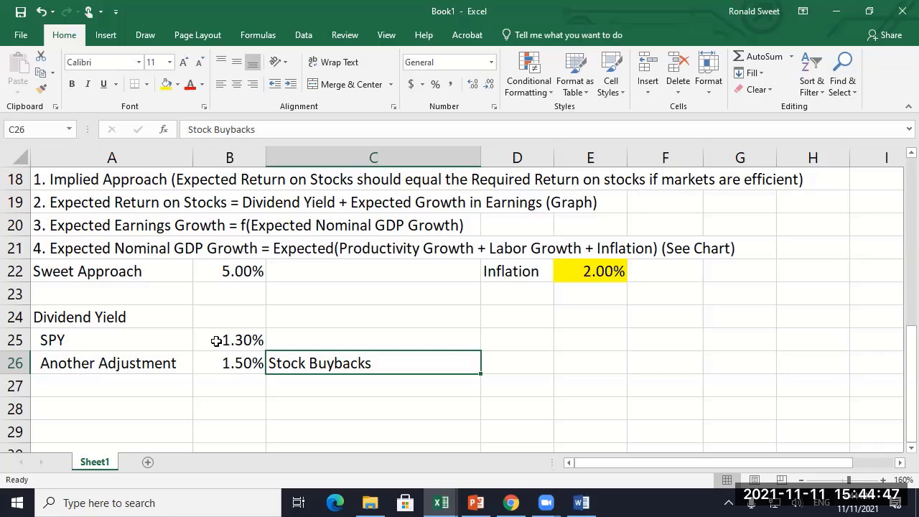
# Enter the label "Earnings Growth" in A27.
pyautogui.press('Down')
pyautogui.press('Left')
pyautogui.press('Left')
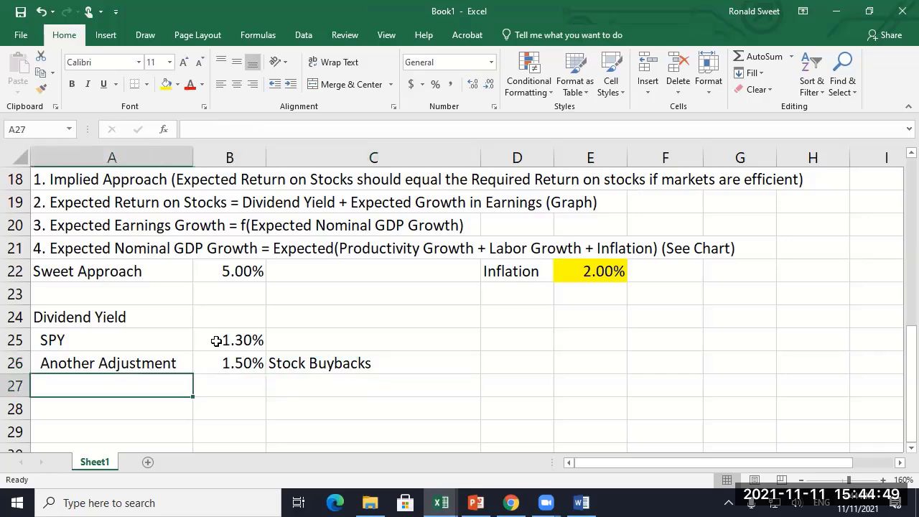
pyautogui.press('Up')
pyautogui.press('Up')
pyautogui.press('Down')
pyautogui.press('Down')
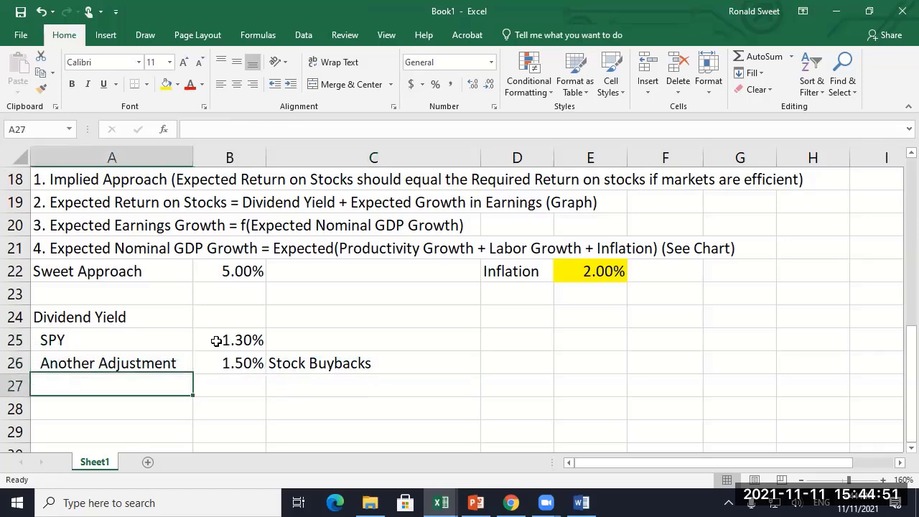
pyautogui.write('Earenin')
pyautogui.press('BackSpace')
pyautogui.press('BackSpace')
pyautogui.press('BackSpace')
pyautogui.press('BackSpace')
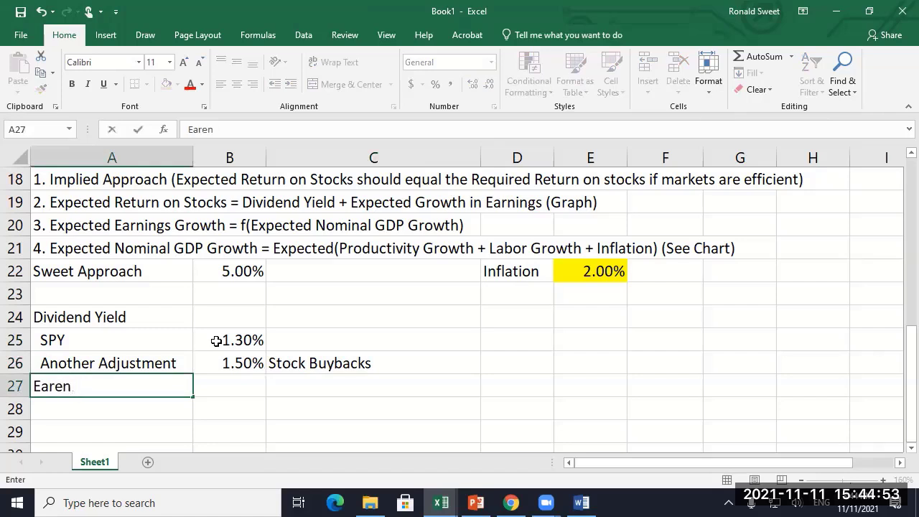
pyautogui.write('nings Growth')
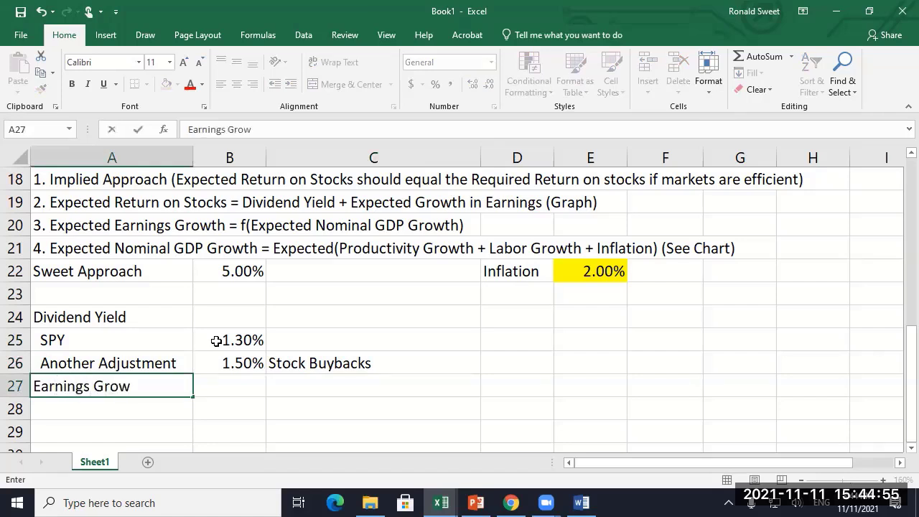
# Link the earnings growth value in B27 to the Sweet Approach growth rate in B22.
pyautogui.press('Tab')
pyautogui.write('+')
pyautogui.press('Up')
pyautogui.press('Up')
pyautogui.press('Up')
pyautogui.press('Up')
pyautogui.press('Up')
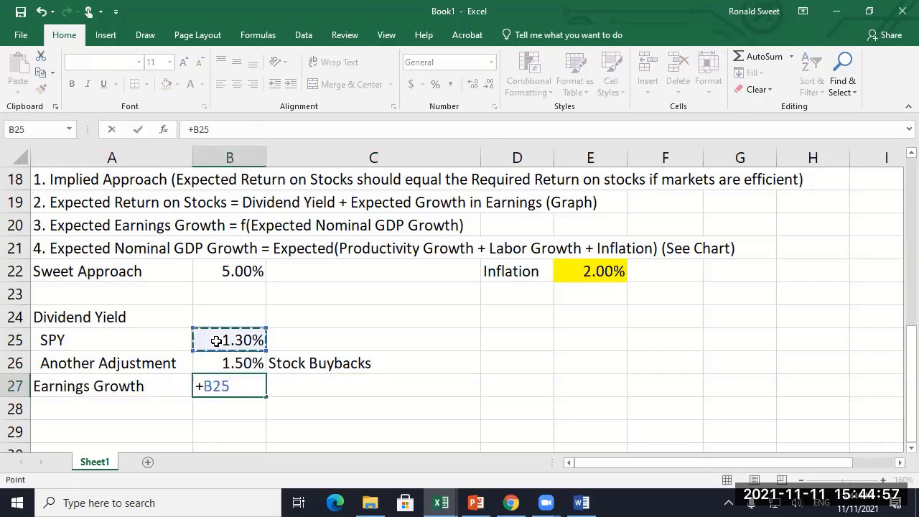
pyautogui.press('Return')
# Enter the label "Expected Return on Stocks" in A28.
pyautogui.press('Up')
pyautogui.press('Up')
pyautogui.press('Up')
pyautogui.press('Up')
pyautogui.press('Up')
pyautogui.press('Up')
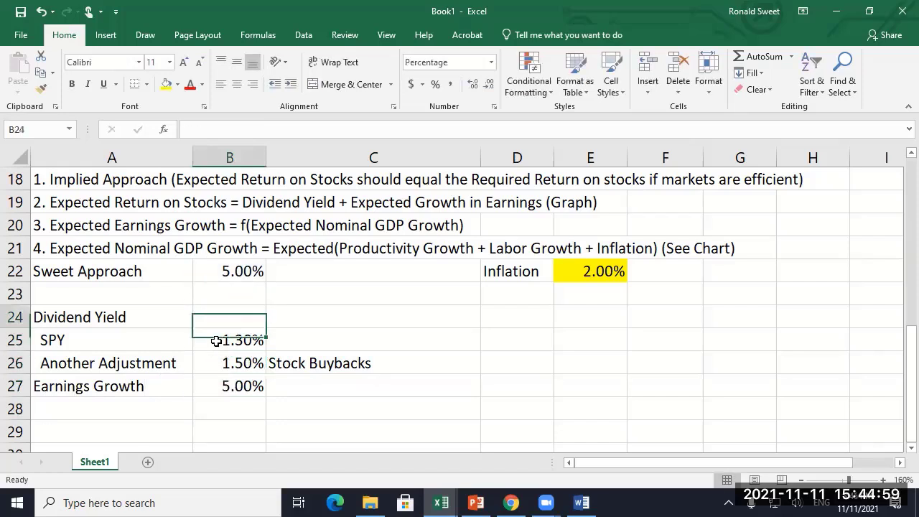
pyautogui.press('Left')
pyautogui.press('Down')
pyautogui.press('Down')
pyautogui.press('Down')
pyautogui.press('Down')
pyautogui.press('Down')
pyautogui.press('Down')
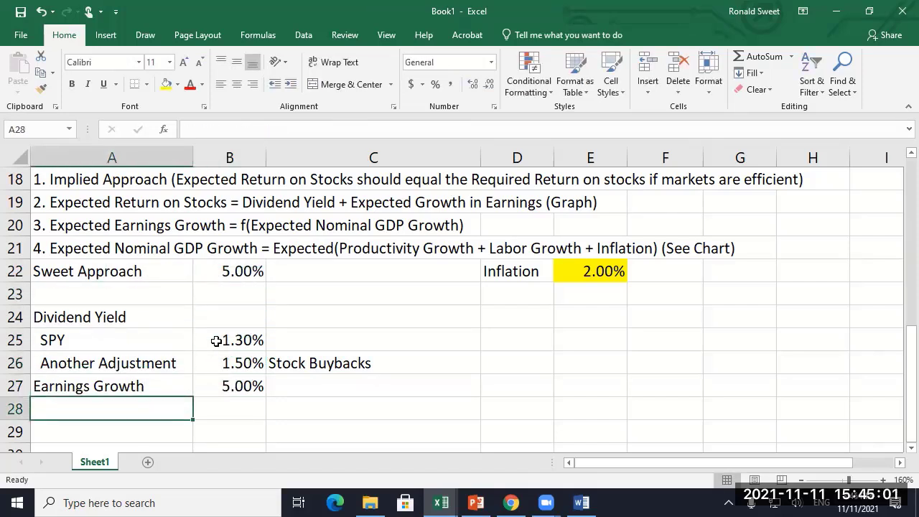
pyautogui.write('Exopect')
pyautogui.press('BackSpace')
pyautogui.press('BackSpace')
pyautogui.press('BackSpace')
pyautogui.press('BackSpace')
pyautogui.press('BackSpace')
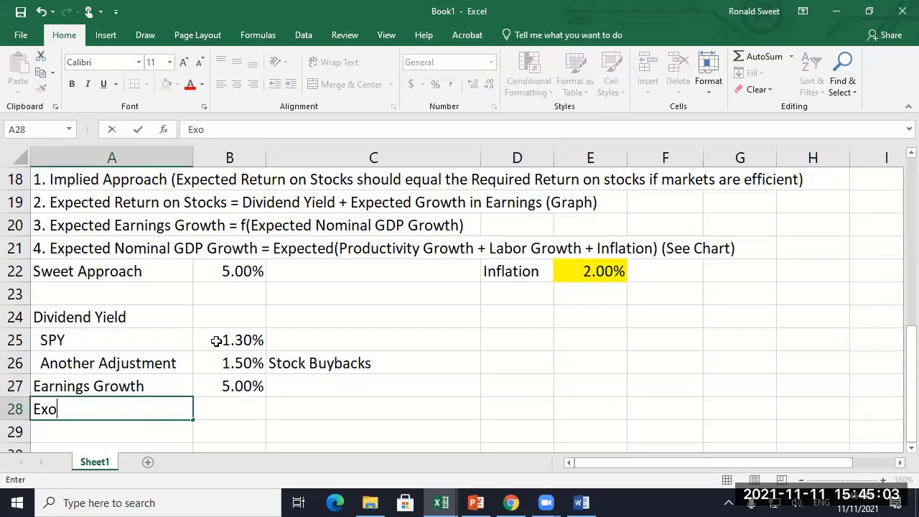
pyautogui.write('pected Re')
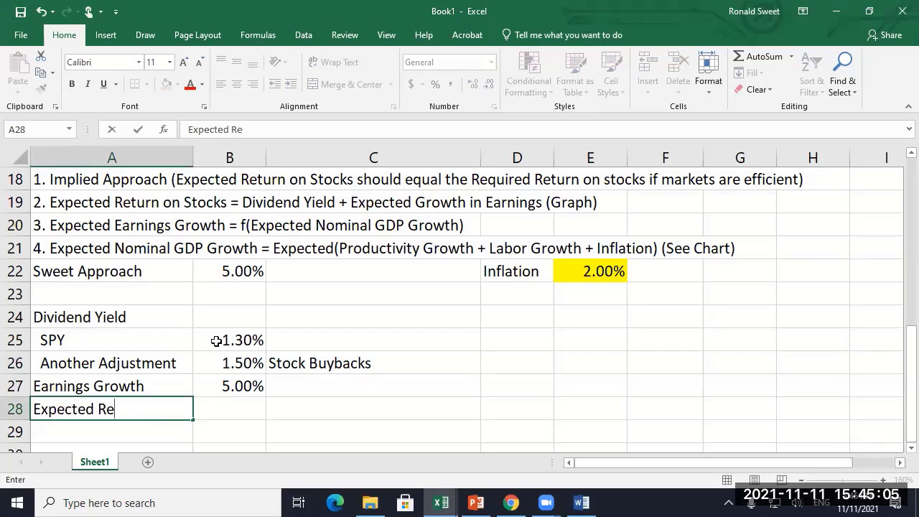
pyautogui.write('turn on Stocks')
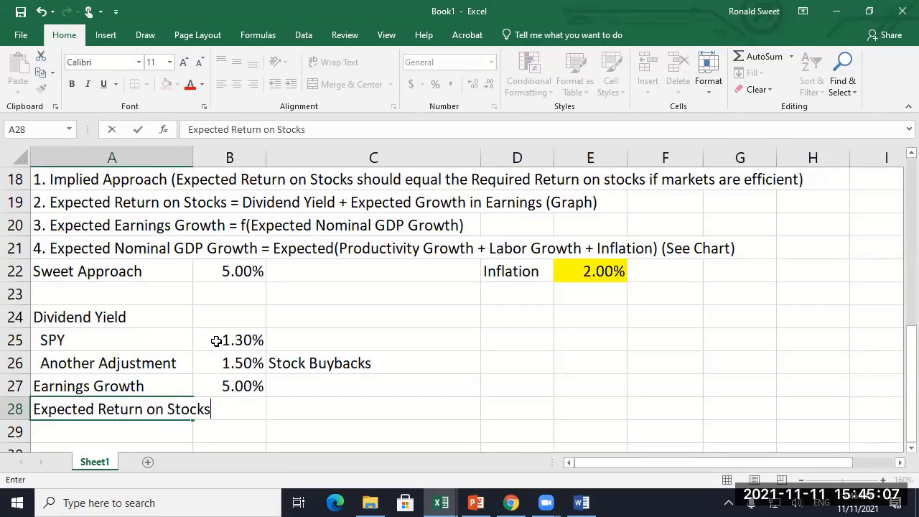
# Calculate the expected return on stocks in C28 with the formula +B25+B26+B27.
pyautogui.press('Tab')
pyautogui.press('Tab')
pyautogui.write('+')
pyautogui.press('Up')
pyautogui.press('Up')
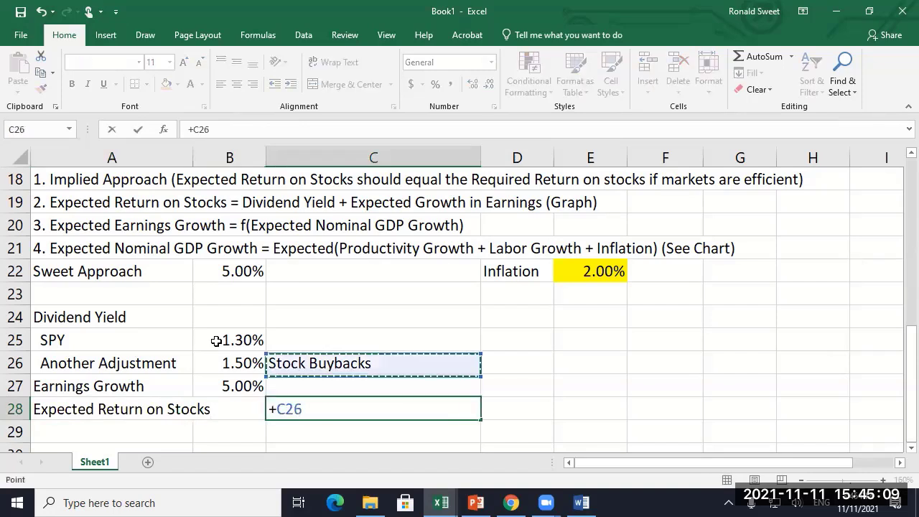
pyautogui.press('Up')
pyautogui.press('Left')
pyautogui.write('+')
pyautogui.press('Up')
pyautogui.press('Left')
pyautogui.press('Up')
pyautogui.write('+')
pyautogui.press('Up')
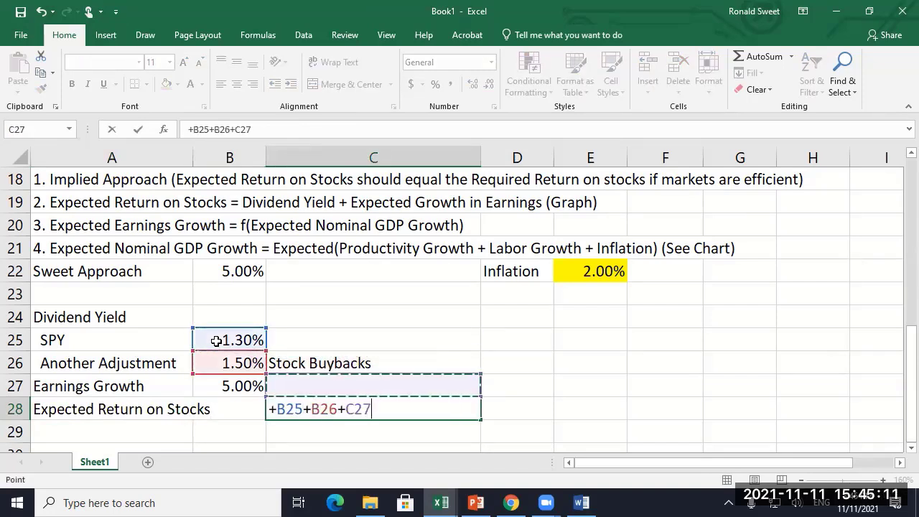
pyautogui.press('Left')
pyautogui.press('Return')
pyautogui.press('Up')
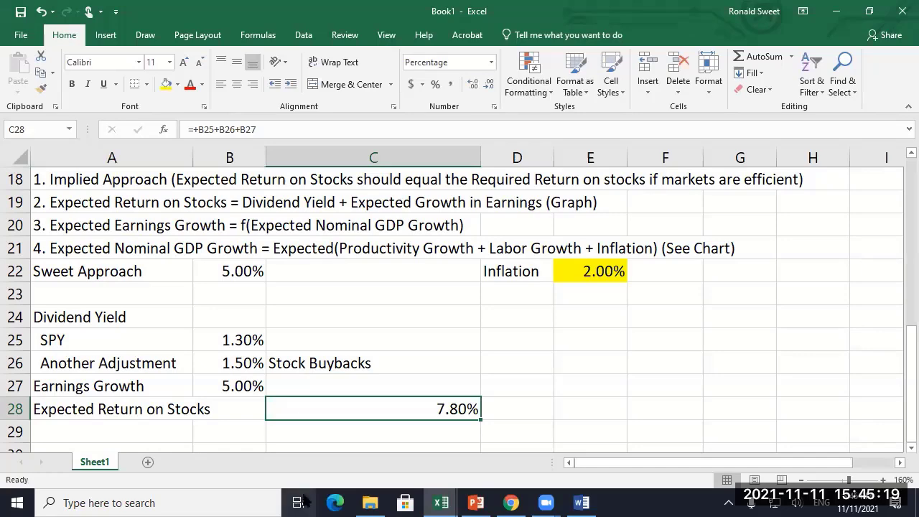
# Switch to the PowerPoint presentation and show slide 6 with the Equity Risk Premium & T.Bond Rates chart.
pyautogui.click(475, 501)
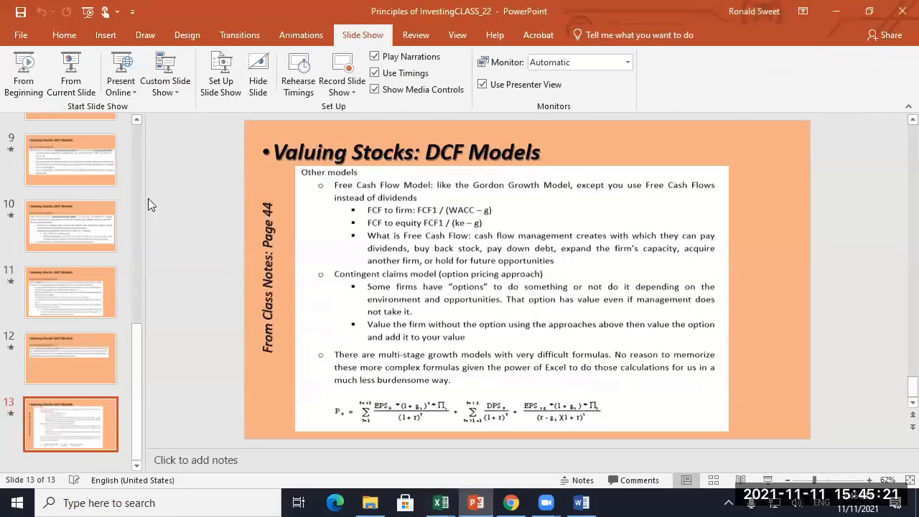
pyautogui.scroll(5, 140, 187)
pyautogui.click(86, 316)
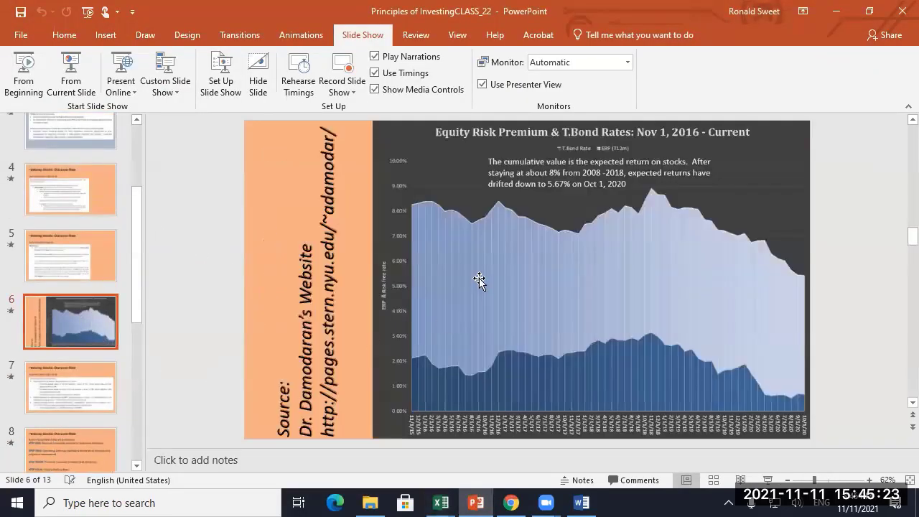